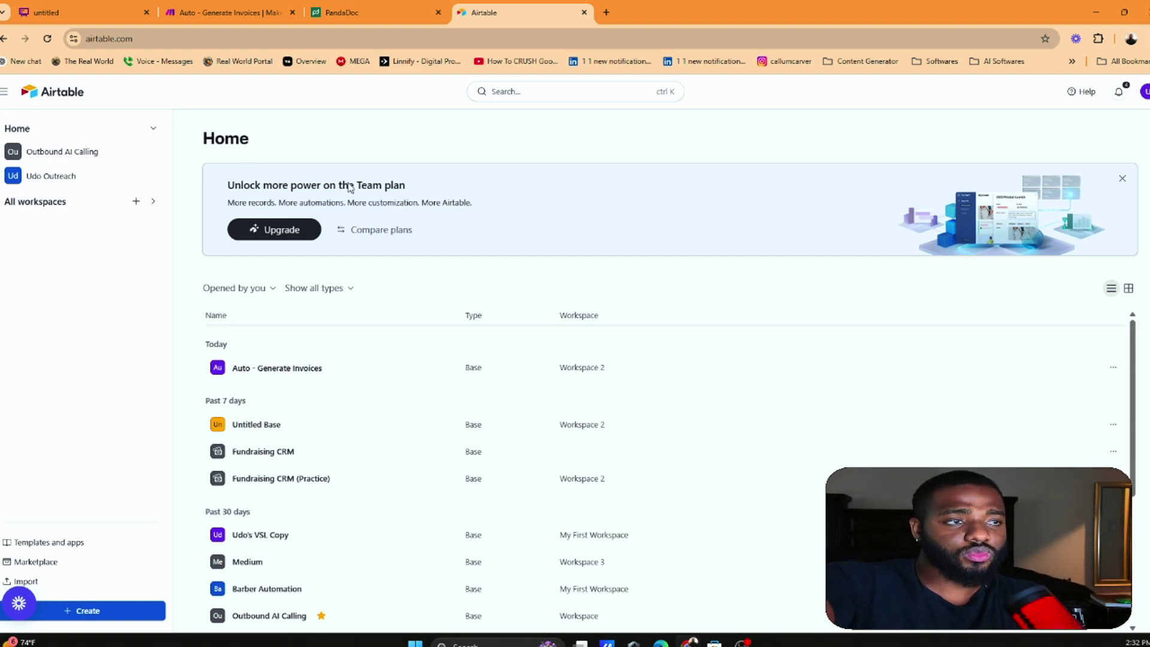
Open the Auto - Generate Invoices base and copy row 7's client name into row 8
{"action": "left_click", "coordinate": [392, 368]}
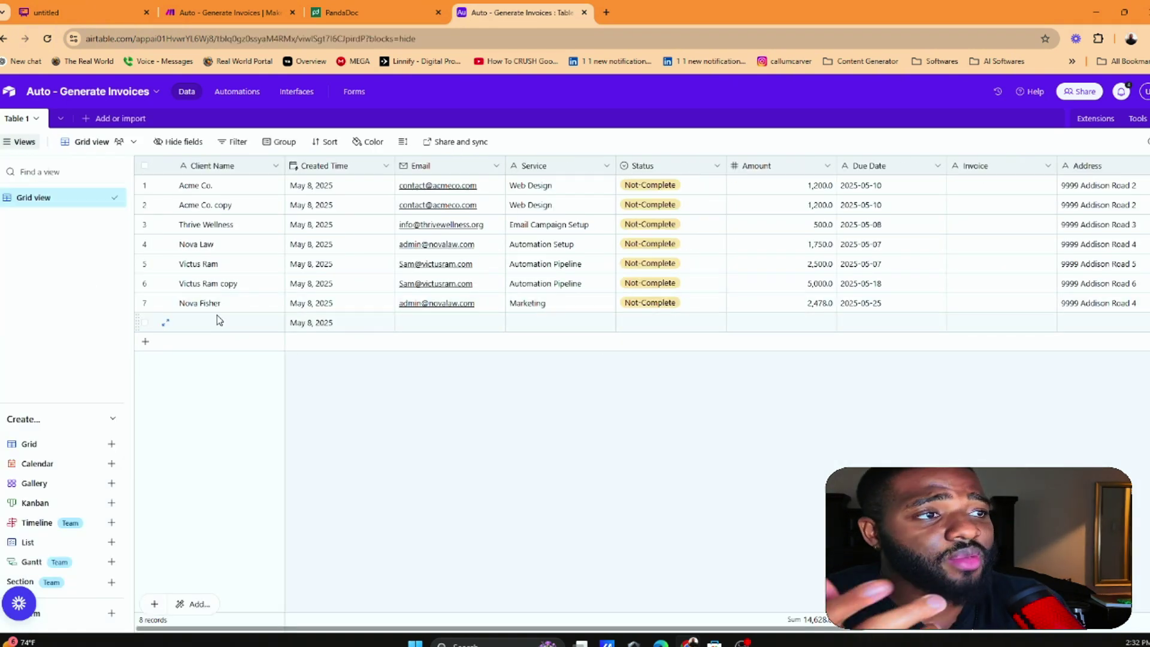
{"action": "left_click", "coordinate": [234, 306]}
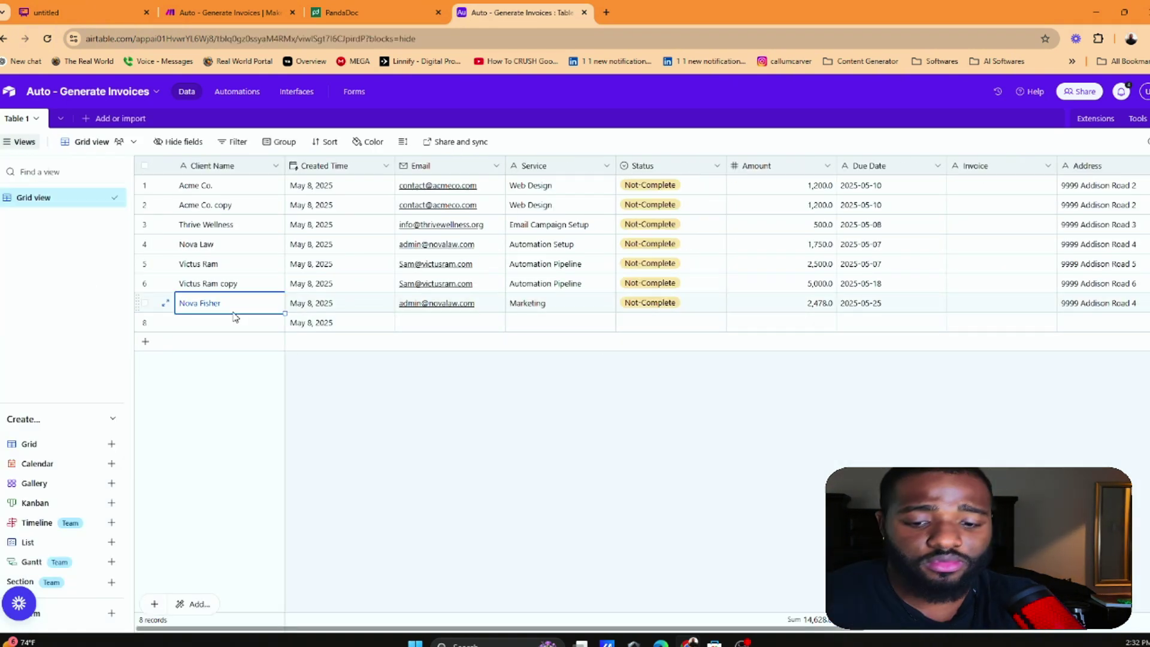
{"action": "key", "text": "ctrl+c"}
{"action": "left_click", "coordinate": [215, 327]}
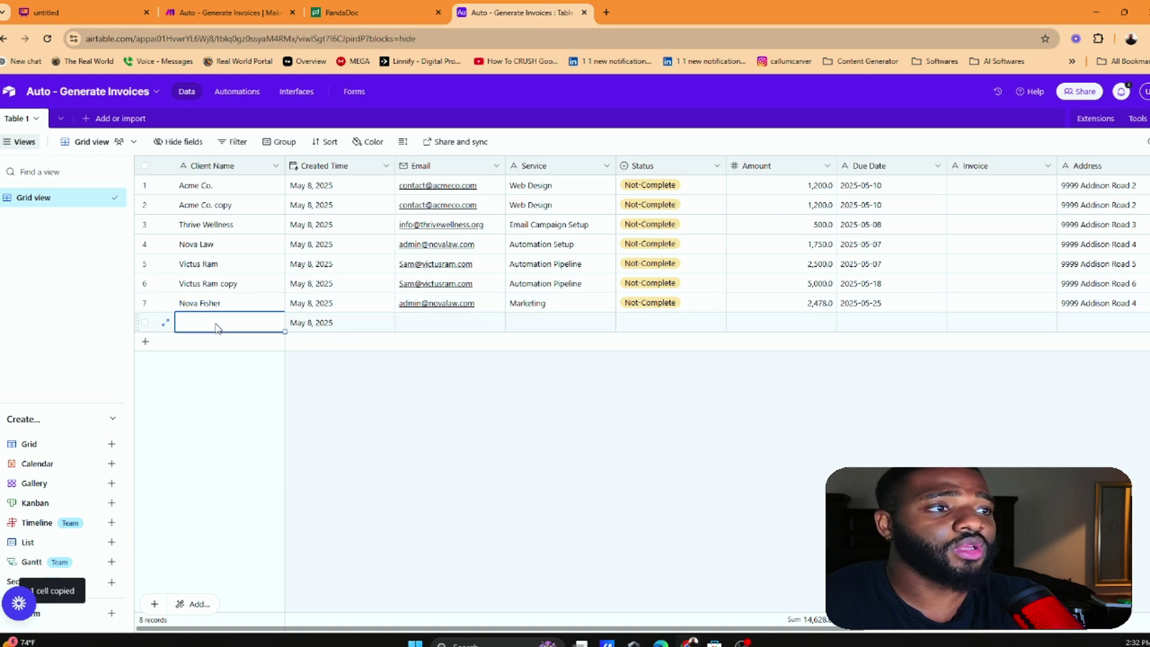
{"action": "key", "text": "ctrl+v"}
Edit row 8's client name so it is row 7's name reversed
{"action": "double_click", "coordinate": [217, 328]}
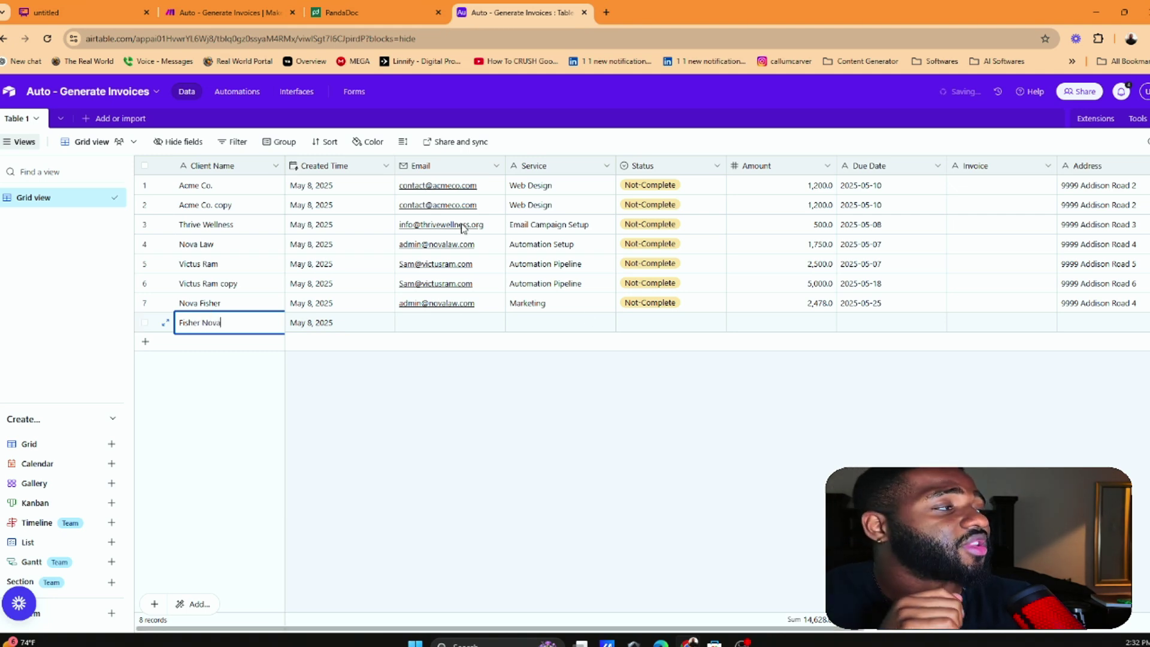
{"action": "left_click", "coordinate": [705, 393]}
{"action": "scroll", "coordinate": [675, 236], "scroll_direction": "right", "scroll_amount": 10}
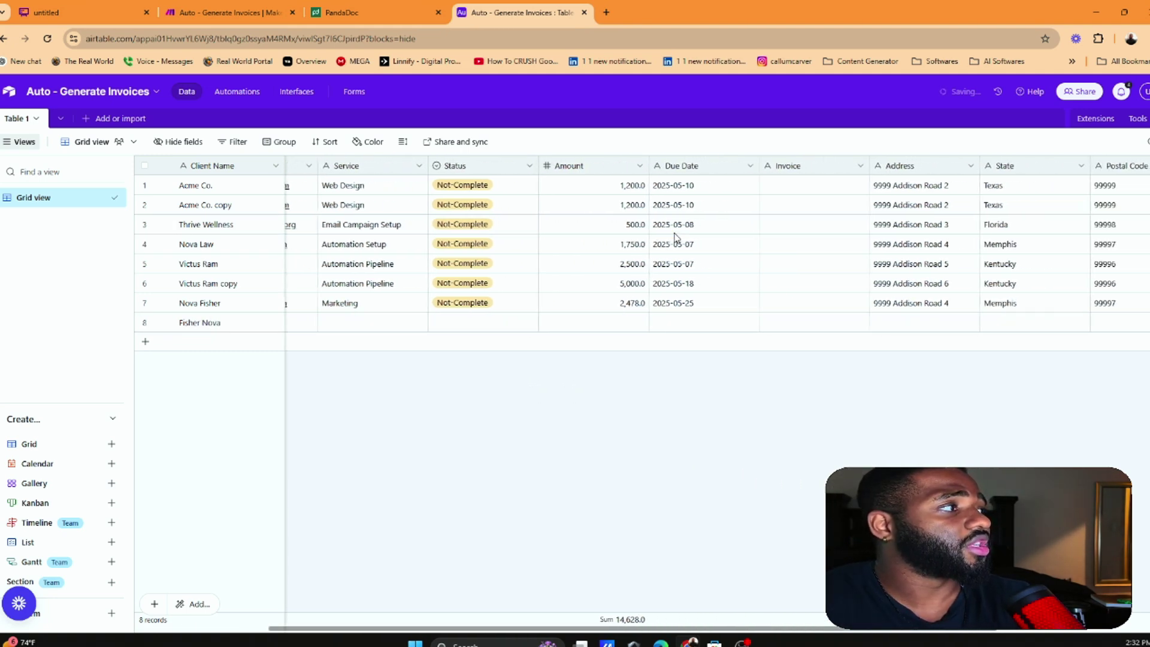
{"action": "scroll", "coordinate": [683, 236], "scroll_direction": "left", "scroll_amount": 5}
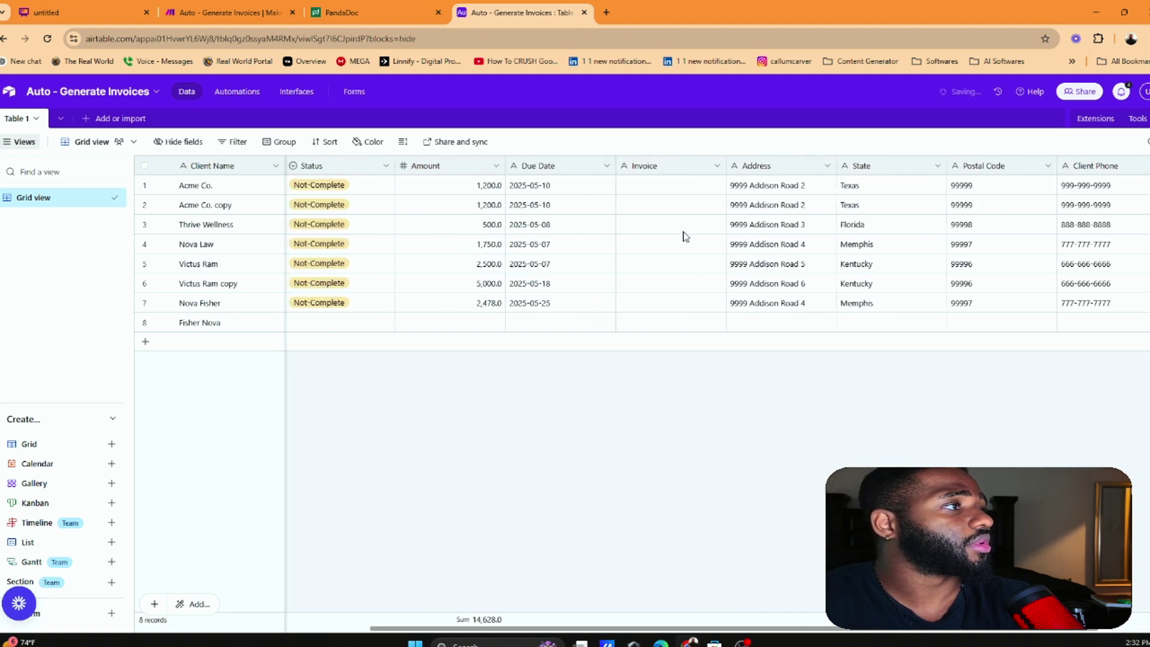
{"action": "scroll", "coordinate": [937, 206], "scroll_direction": "right", "scroll_amount": 5}
{"action": "scroll", "coordinate": [939, 204], "scroll_direction": "left", "scroll_amount": 2}
{"action": "scroll", "coordinate": [938, 204], "scroll_direction": "left", "scroll_amount": 5}
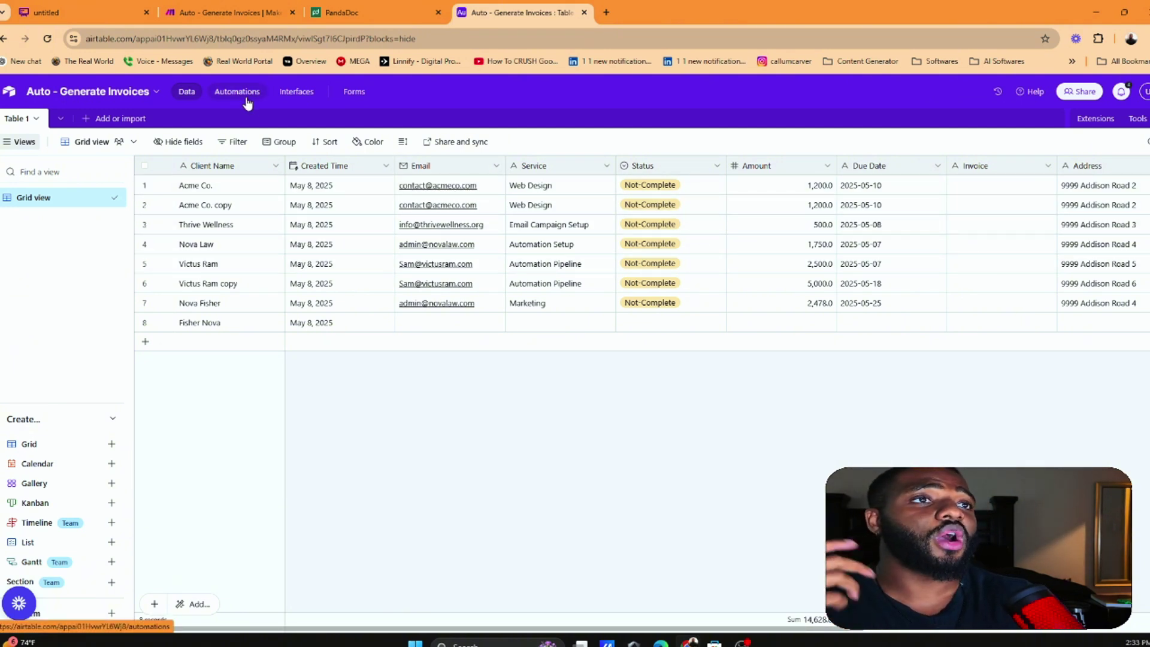
Make the empty first module an Airtable Watch Records trigger
{"action": "left_click", "coordinate": [339, 12]}
{"action": "left_click", "coordinate": [210, 12]}
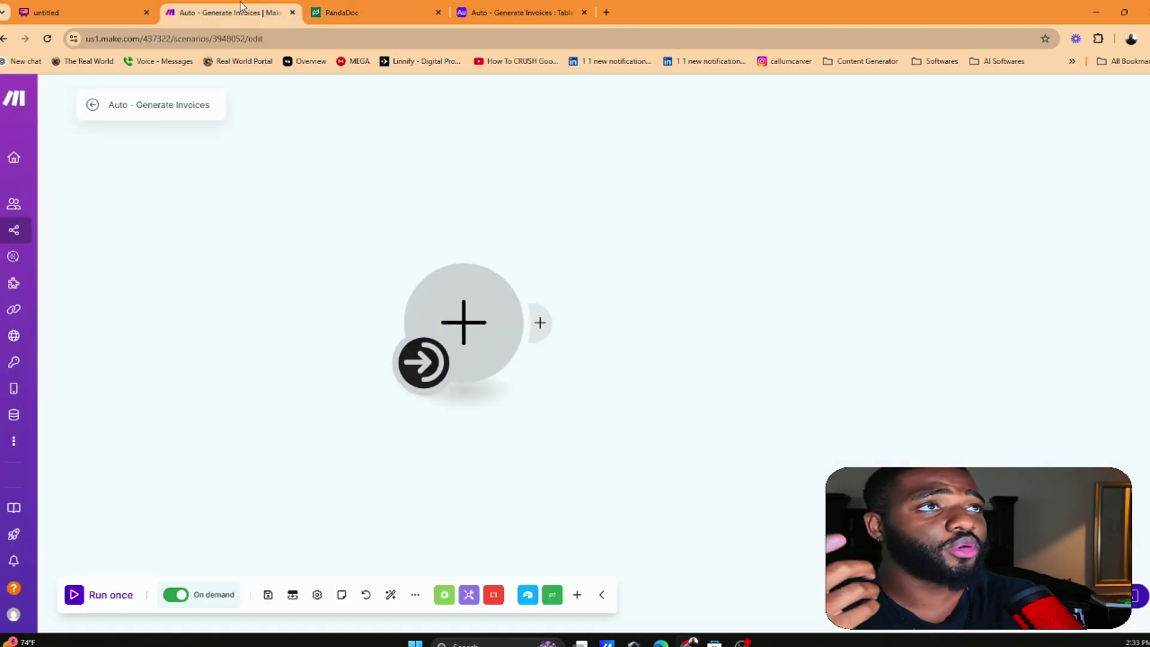
{"action": "left_click", "coordinate": [437, 347]}
{"action": "left_click", "coordinate": [474, 252]}
{"action": "left_click", "coordinate": [480, 303]}
{"action": "scroll", "coordinate": [627, 286], "scroll_direction": "down", "scroll_amount": 2}
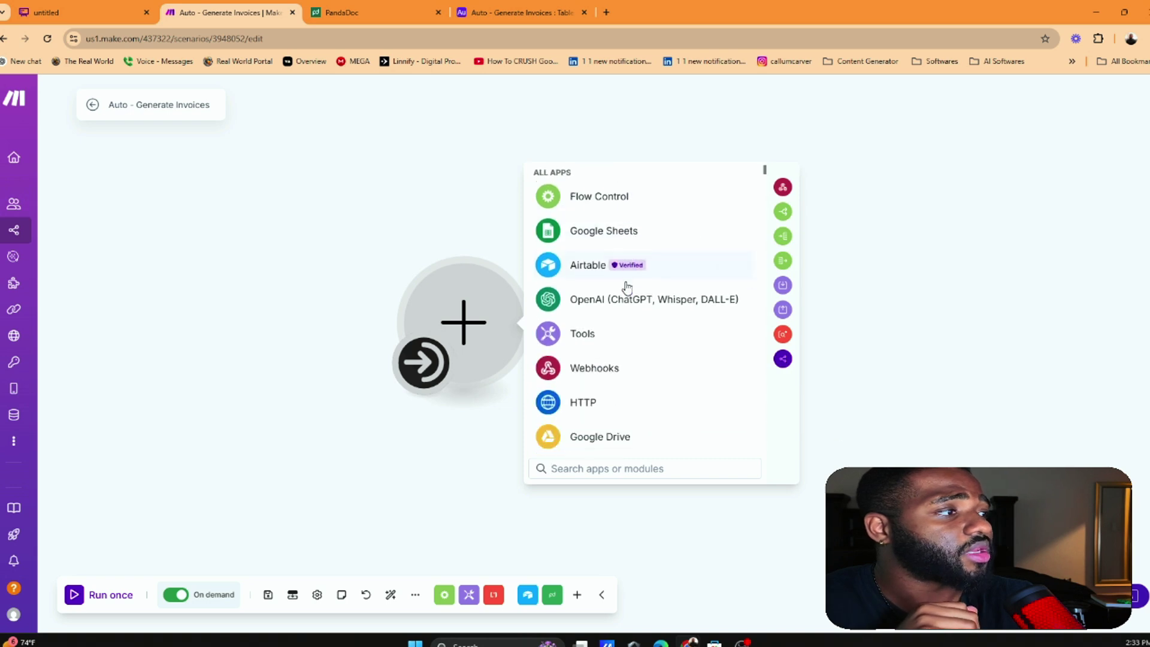
{"action": "scroll", "coordinate": [623, 281], "scroll_direction": "up", "scroll_amount": 2}
{"action": "left_click", "coordinate": [611, 223]}
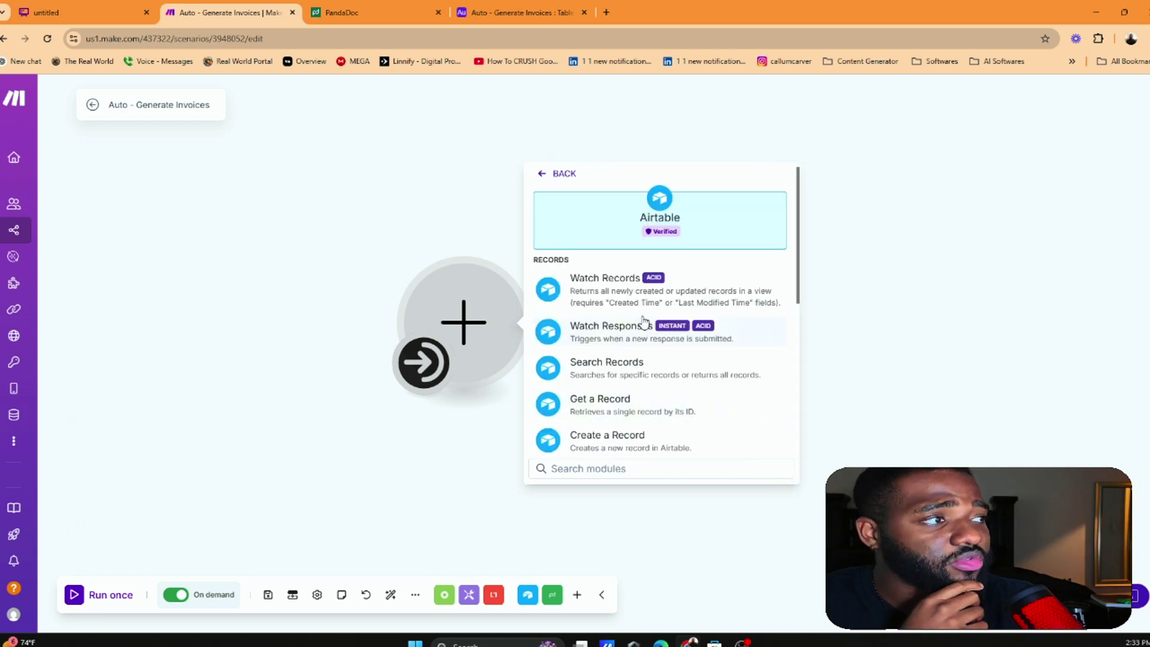
{"action": "left_click", "coordinate": [651, 291]}
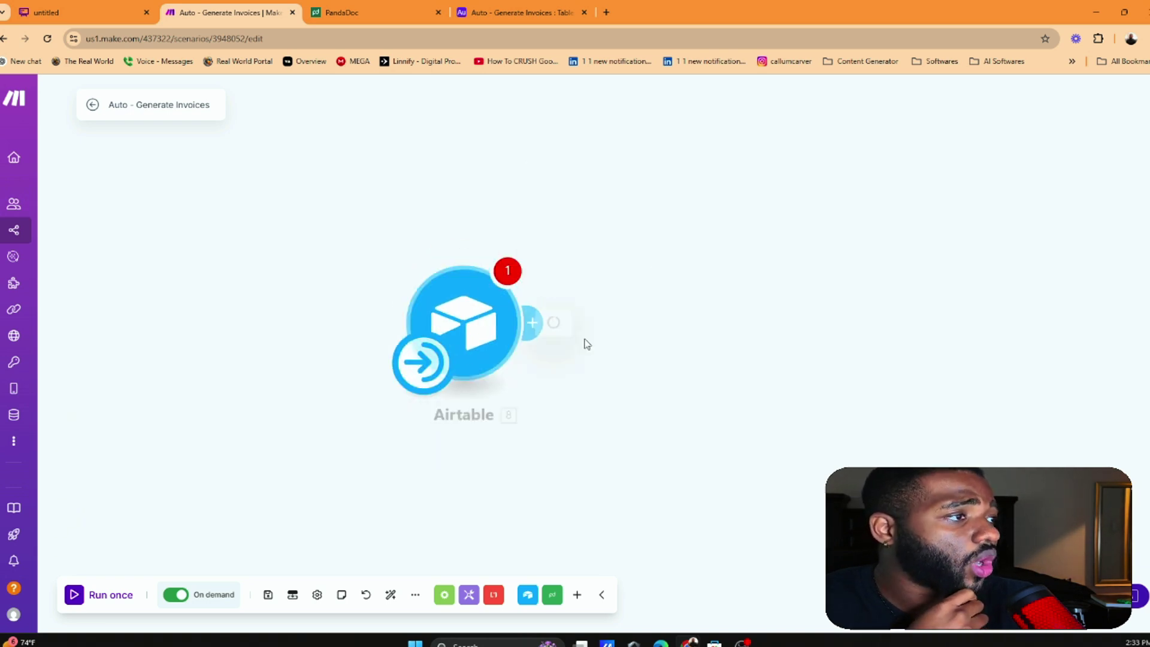
Return to the Airtable table and view row 1's Status options
{"action": "left_click", "coordinate": [107, 9]}
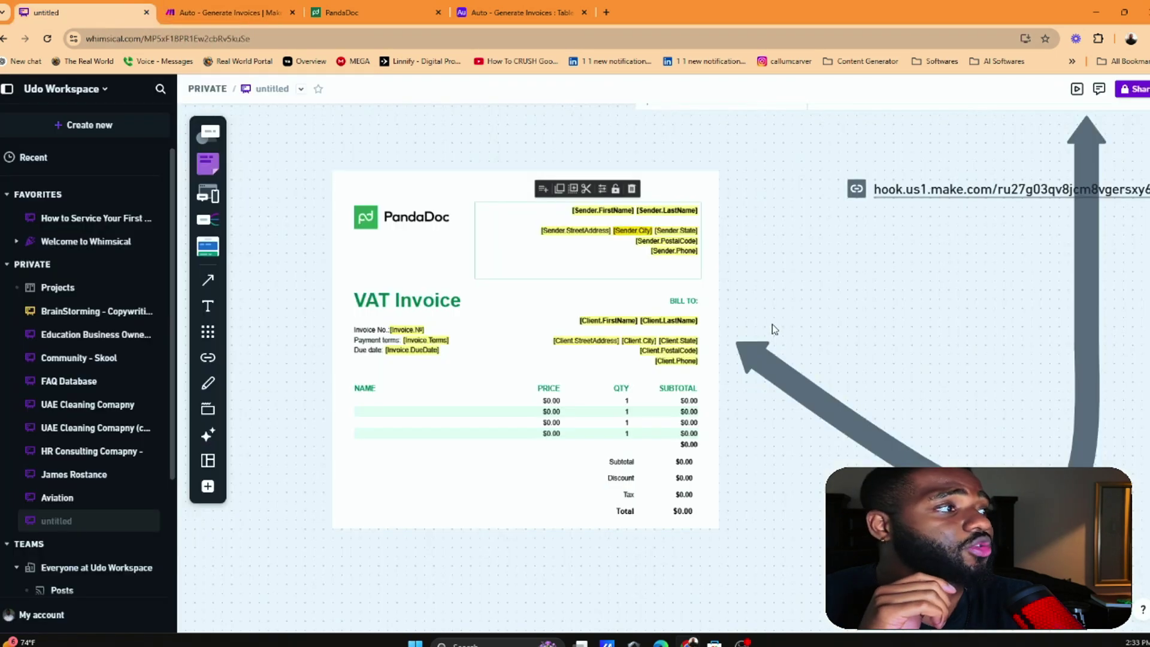
{"action": "left_click", "coordinate": [231, 12]}
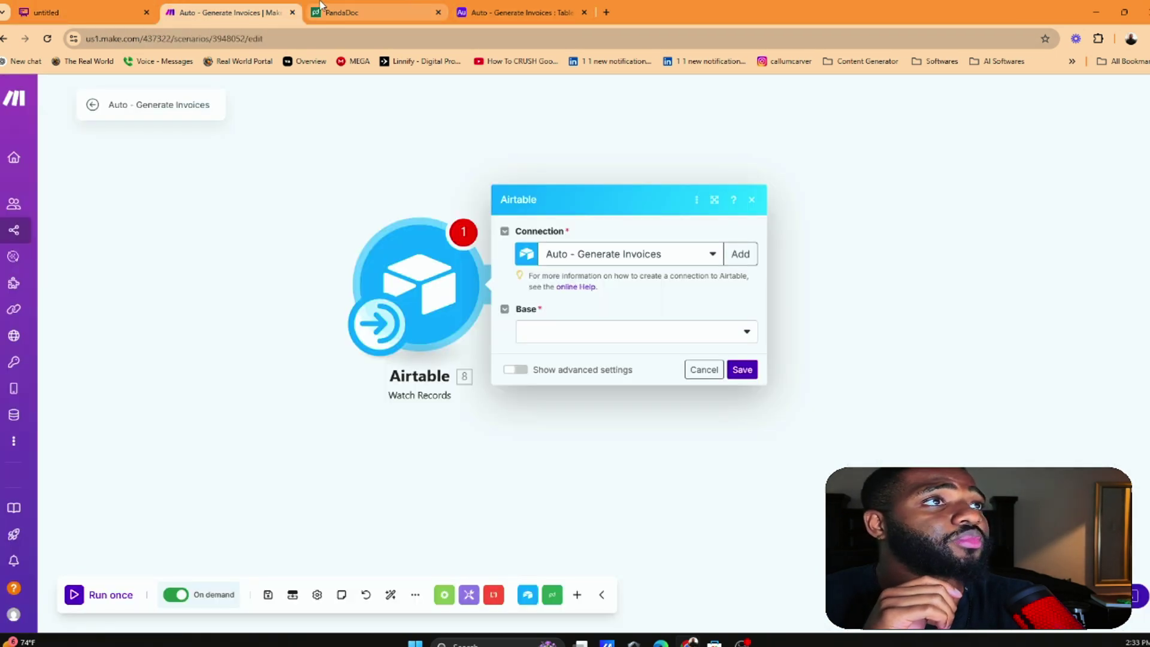
{"action": "left_click", "coordinate": [543, 9]}
{"action": "left_click", "coordinate": [84, 12]}
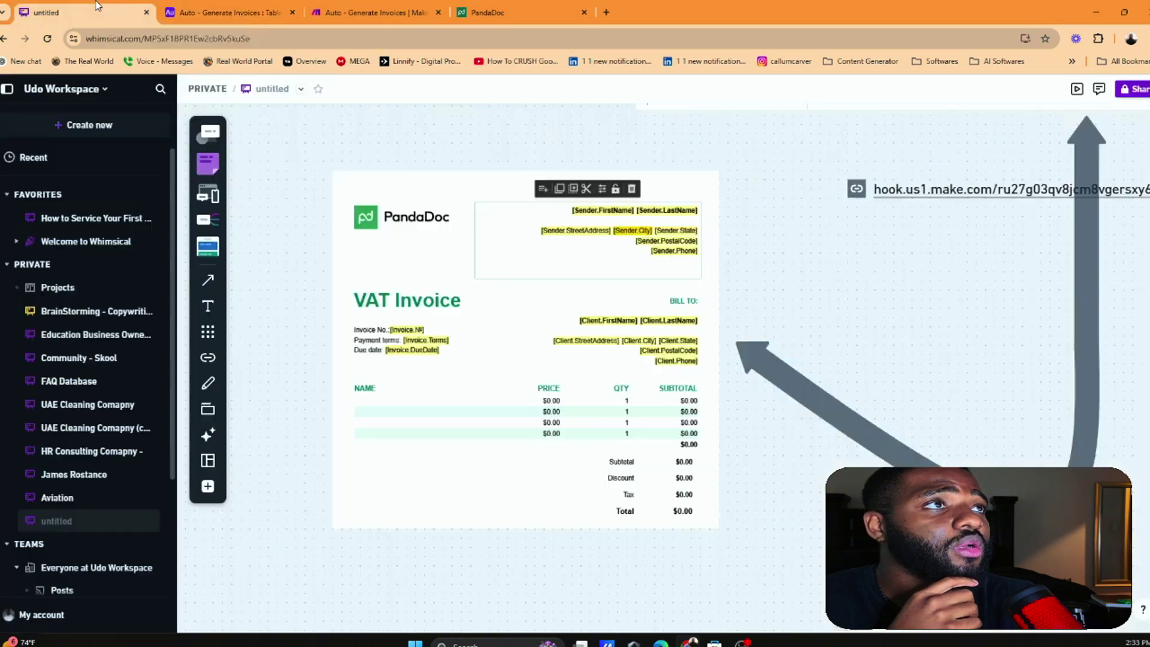
{"action": "key", "text": "ctrl+Tab"}
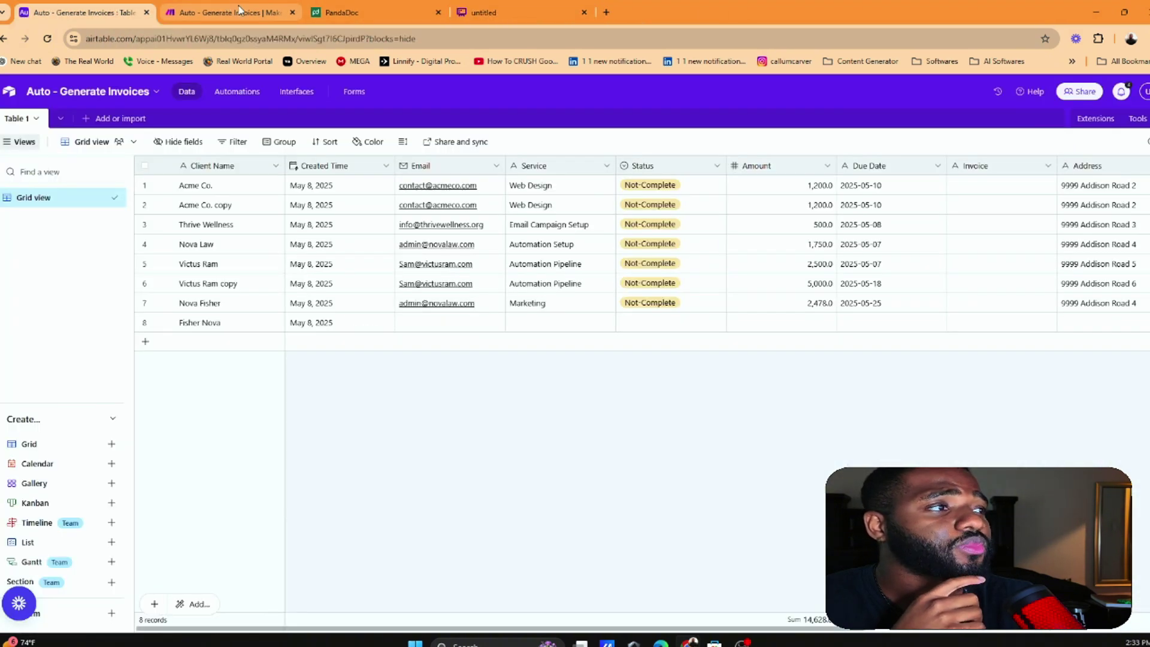
{"action": "left_click", "coordinate": [700, 187]}
{"action": "left_click", "coordinate": [717, 188]}
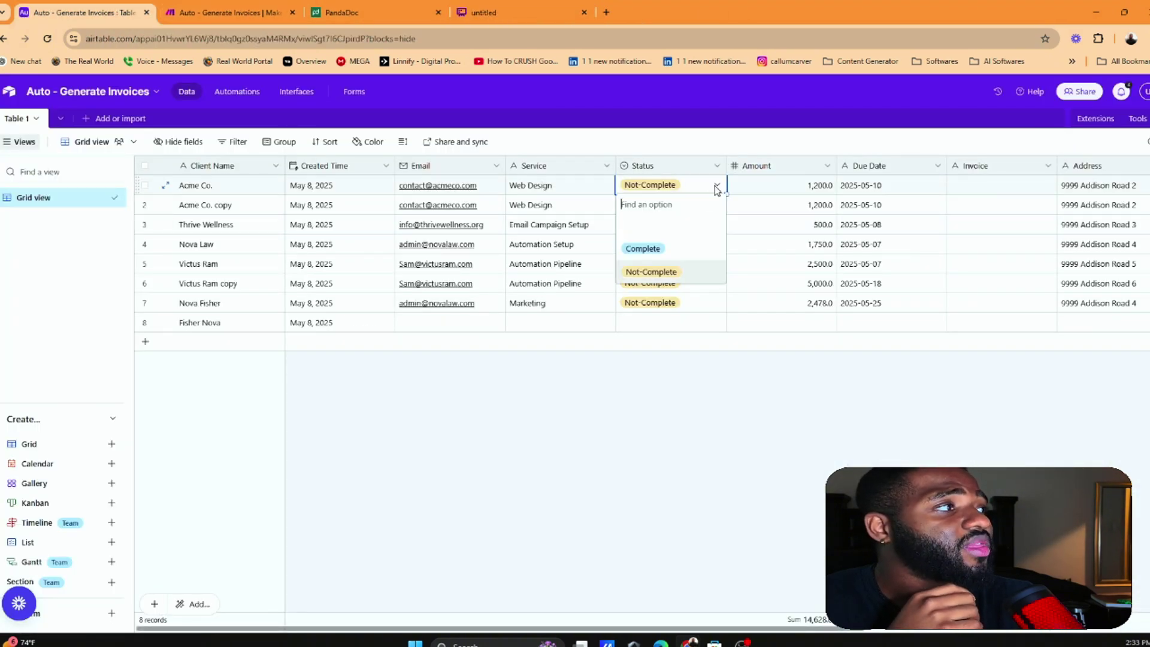
Point the trigger at the Auto - Generate Invoices base, Table 1, with Created Time as trigger field
{"action": "left_click", "coordinate": [245, 12]}
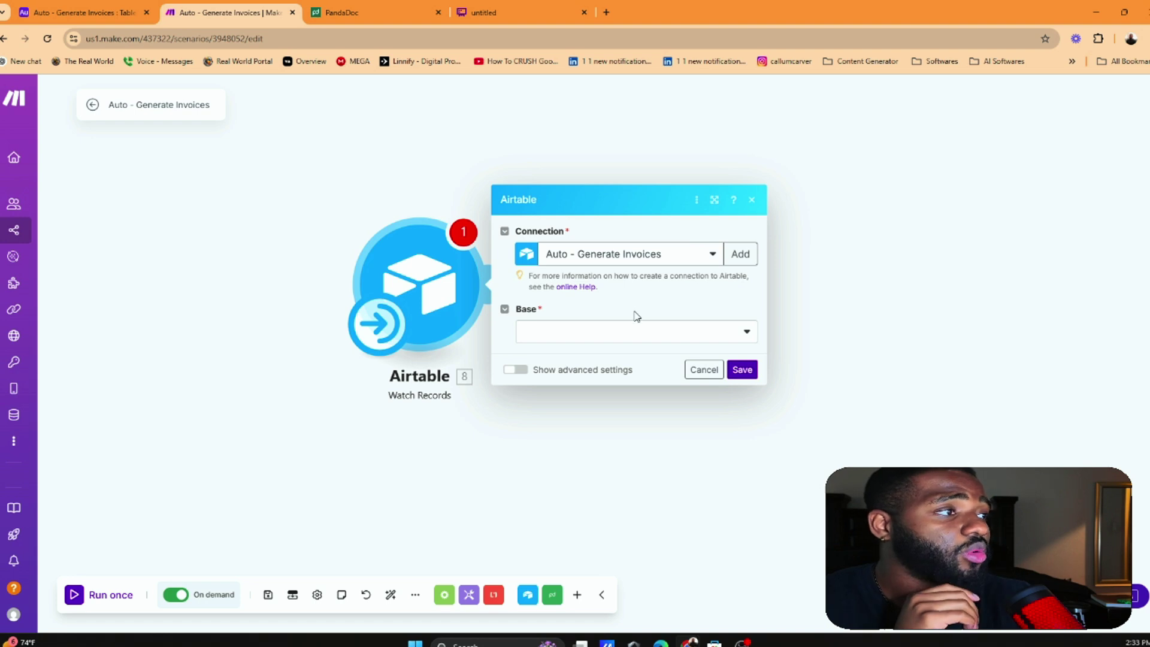
{"action": "left_click", "coordinate": [614, 335]}
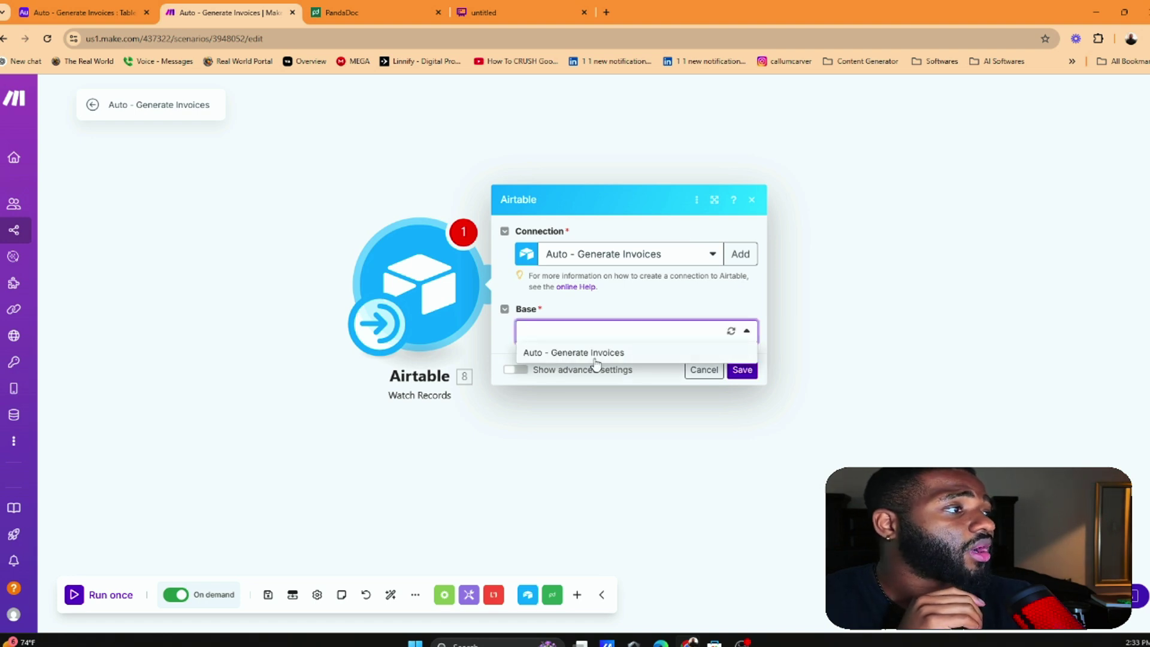
{"action": "left_click", "coordinate": [597, 355]}
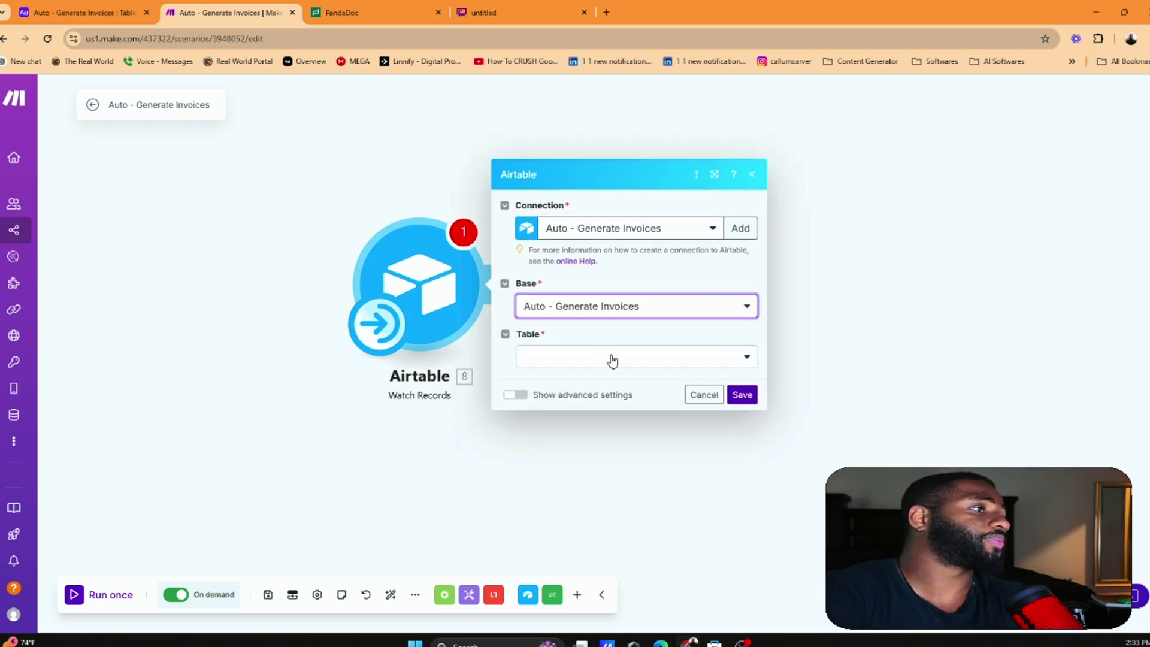
{"action": "left_click", "coordinate": [611, 358]}
{"action": "left_click", "coordinate": [602, 384]}
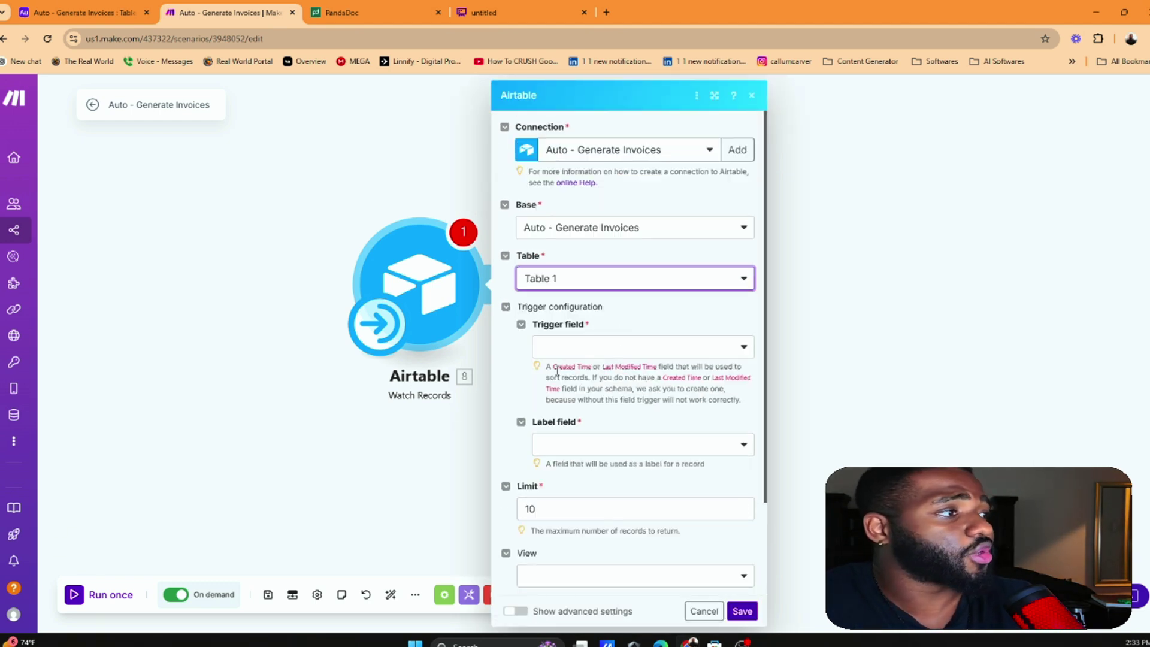
{"action": "left_click_drag", "start_coordinate": [556, 369], "coordinate": [570, 366]}
{"action": "left_click", "coordinate": [606, 342]}
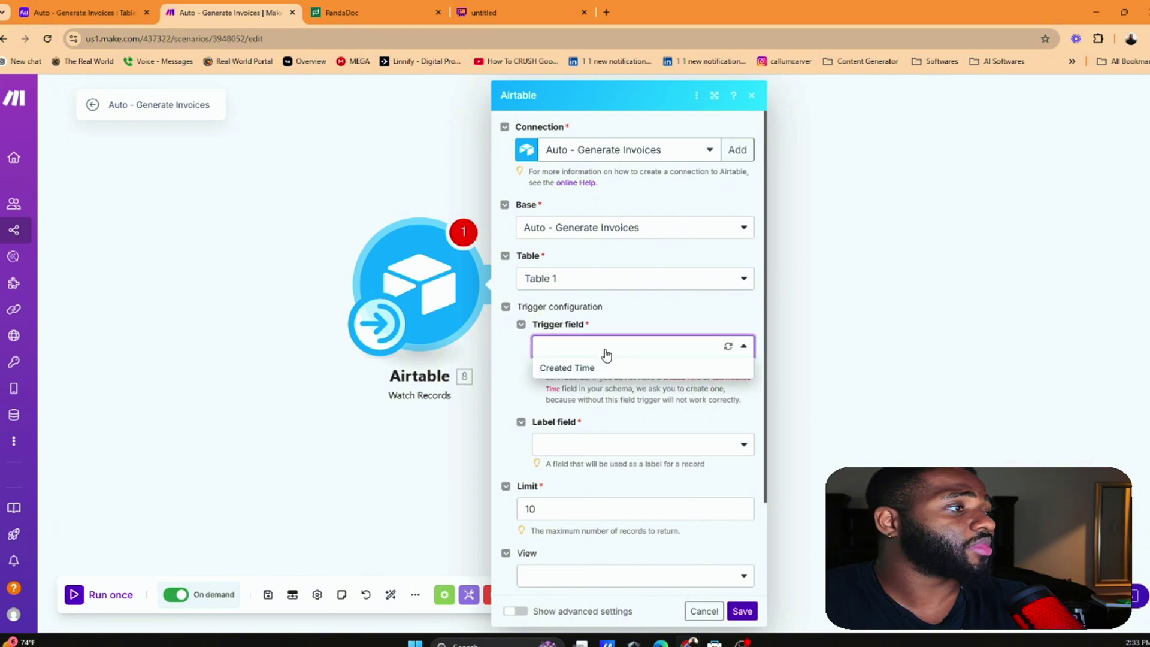
{"action": "left_click", "coordinate": [602, 368]}
Check the Created Time values in Airtable and set Status as the label field
{"action": "left_click", "coordinate": [84, 12]}
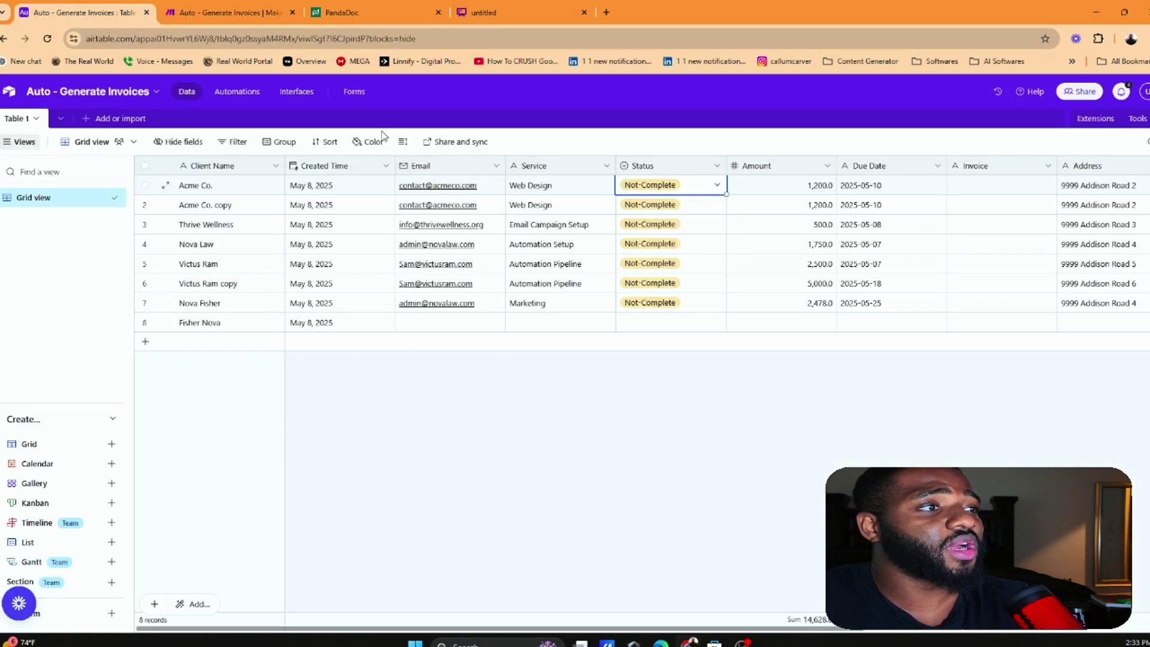
{"action": "left_click", "coordinate": [356, 284]}
{"action": "left_click", "coordinate": [353, 323]}
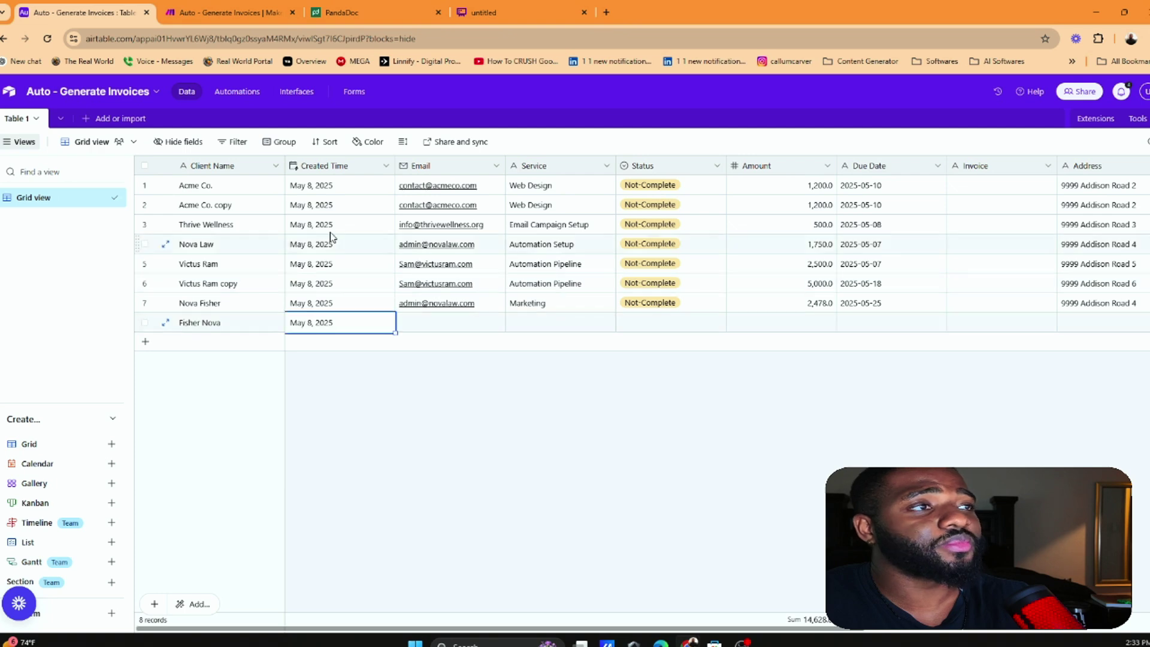
{"action": "left_click", "coordinate": [247, 12]}
{"action": "left_click", "coordinate": [611, 448]}
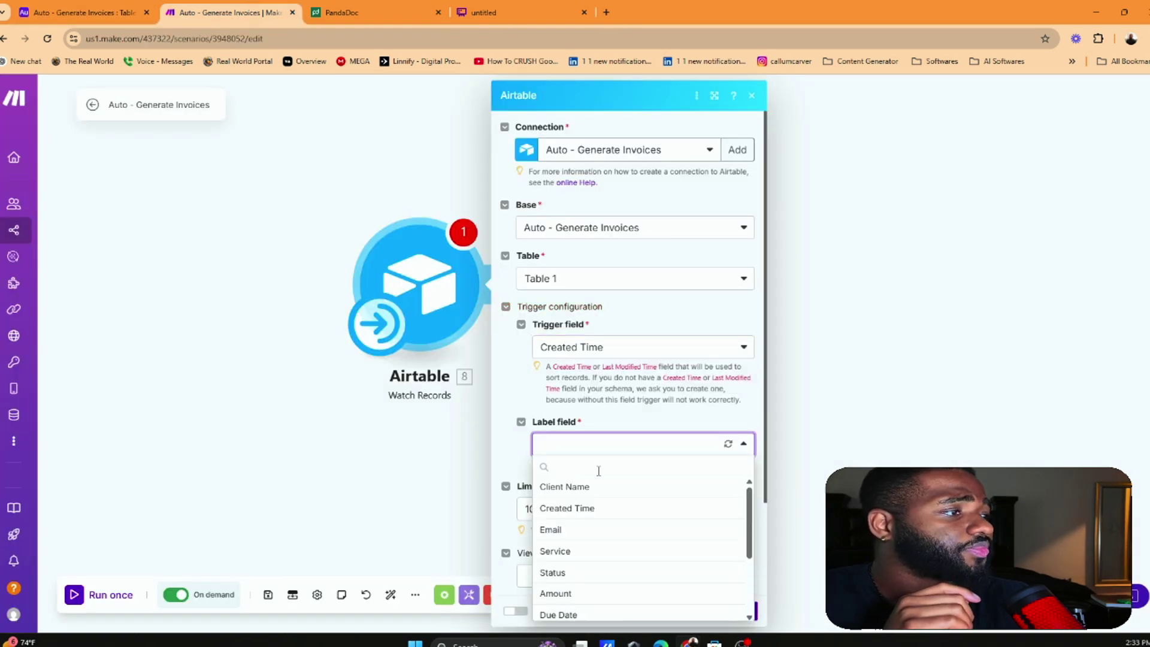
{"action": "scroll", "coordinate": [618, 446], "scroll_direction": "down", "scroll_amount": 3}
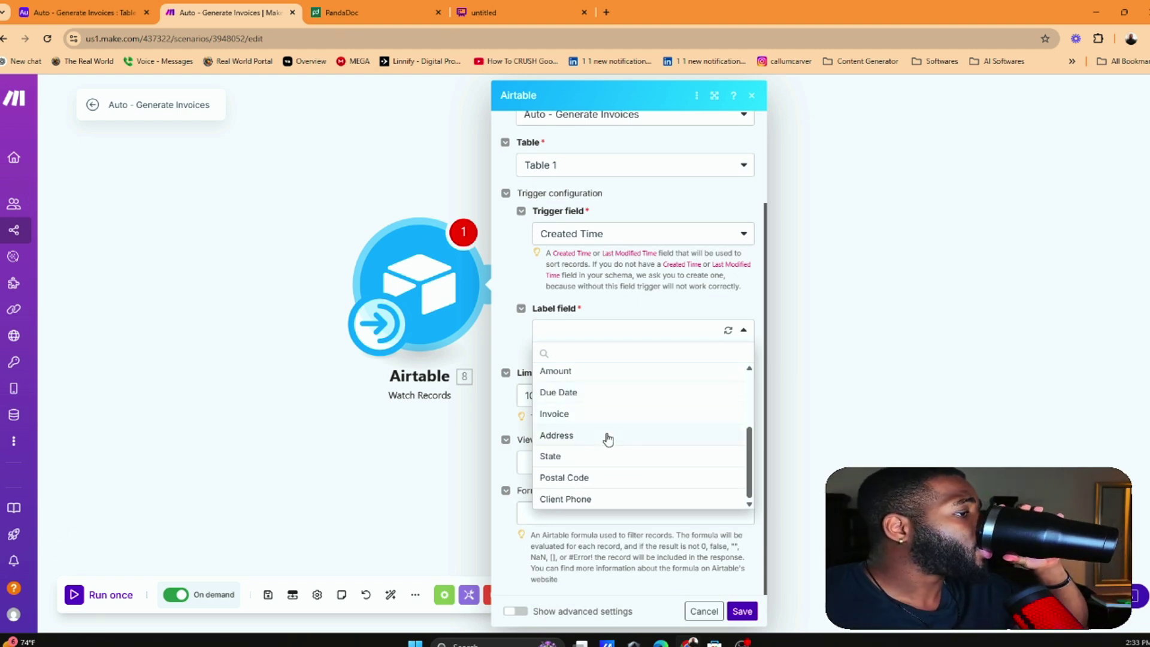
{"action": "scroll", "coordinate": [608, 441], "scroll_direction": "up", "scroll_amount": 3}
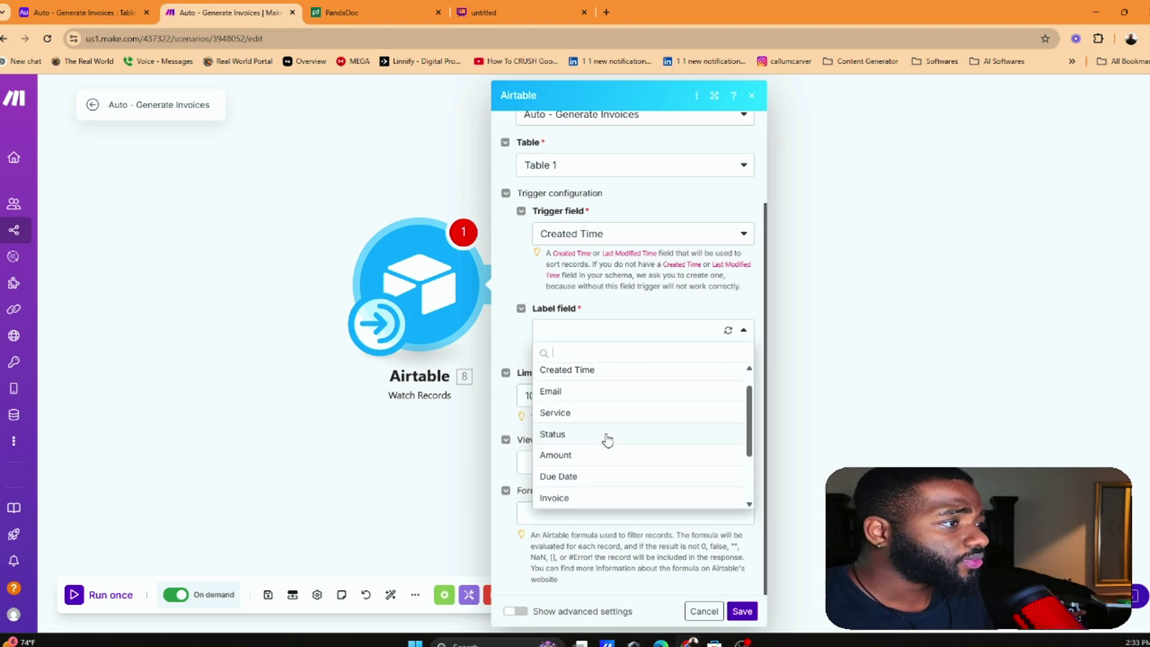
{"action": "left_click", "coordinate": [608, 437]}
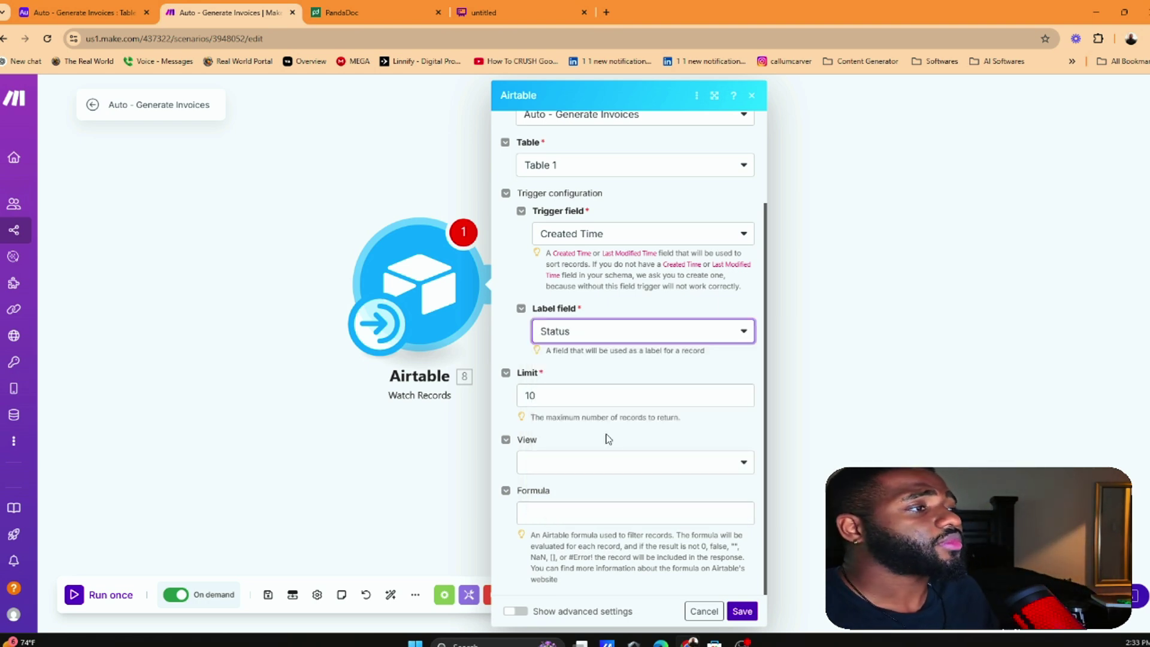
{"action": "key", "text": "ctrl+1"}
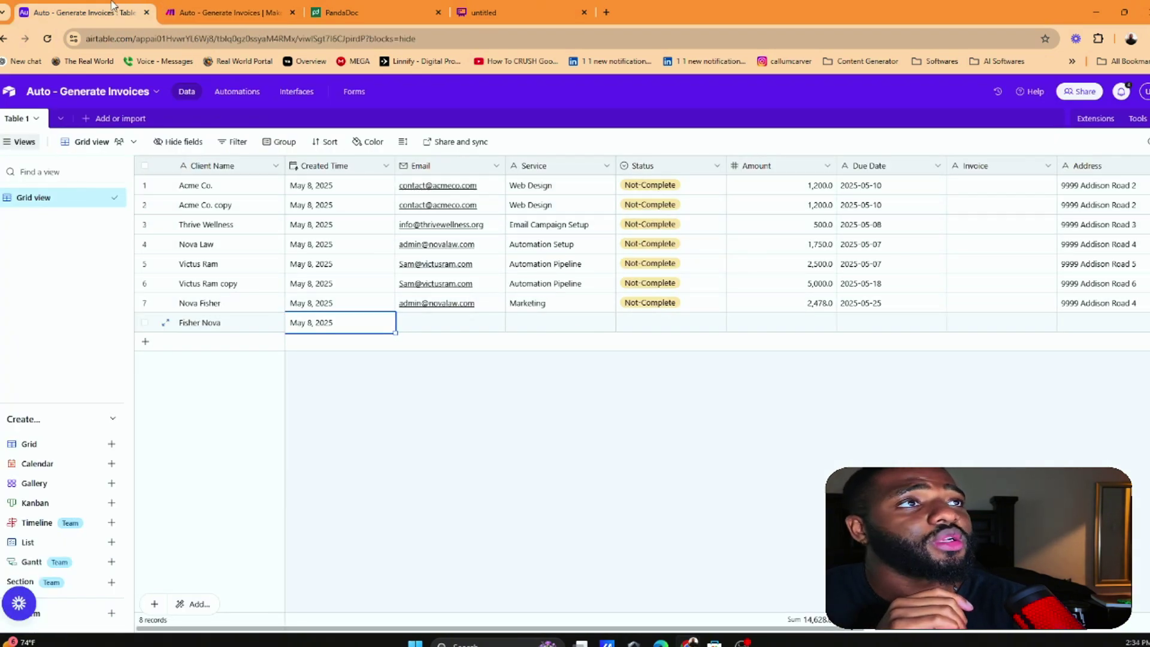
{"action": "left_click", "coordinate": [192, 8]}
{"action": "key", "text": "Tab"}
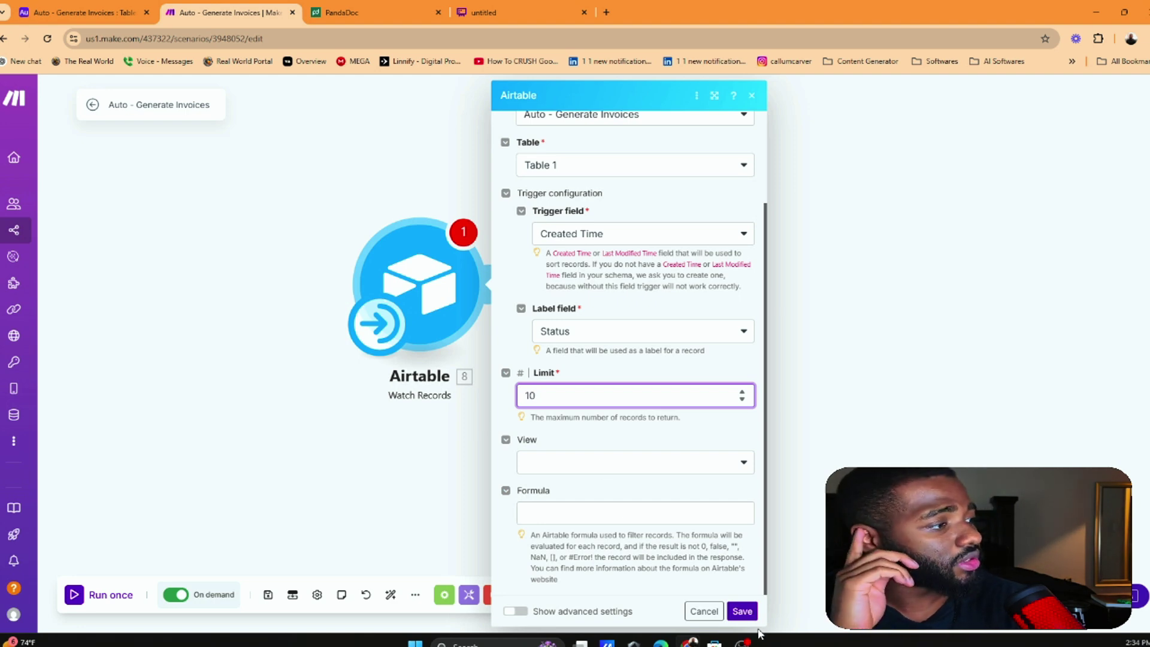
Save the trigger so it watches records from now on
{"action": "left_click", "coordinate": [742, 611]}
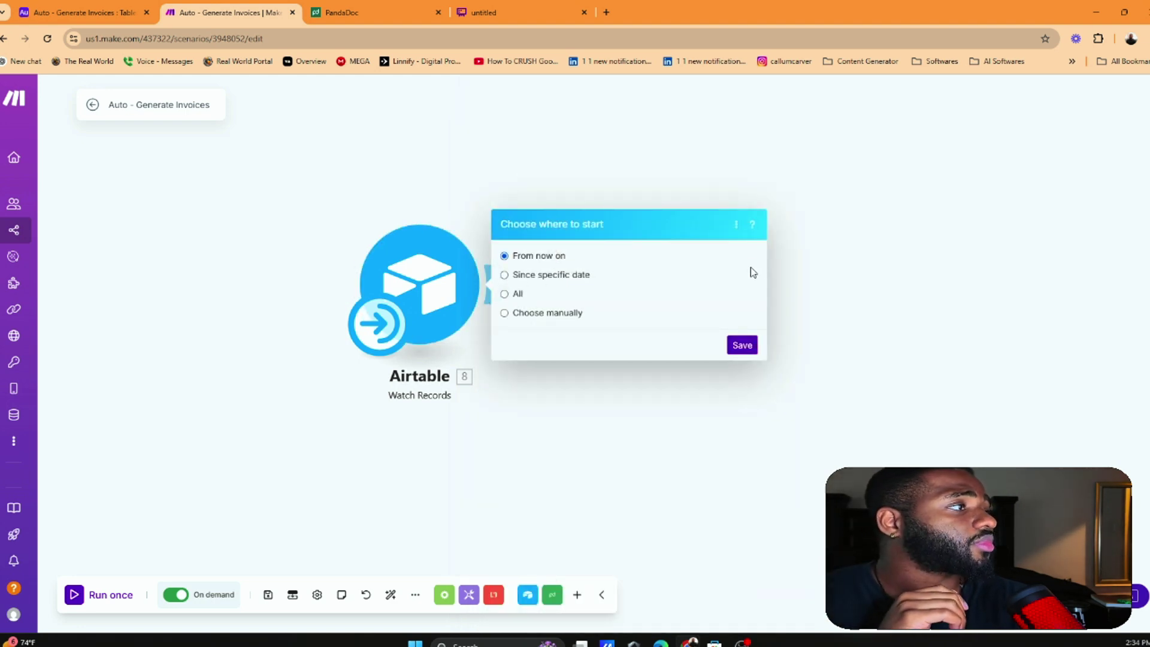
{"action": "left_click", "coordinate": [742, 345]}
{"action": "left_click", "coordinate": [419, 288]}
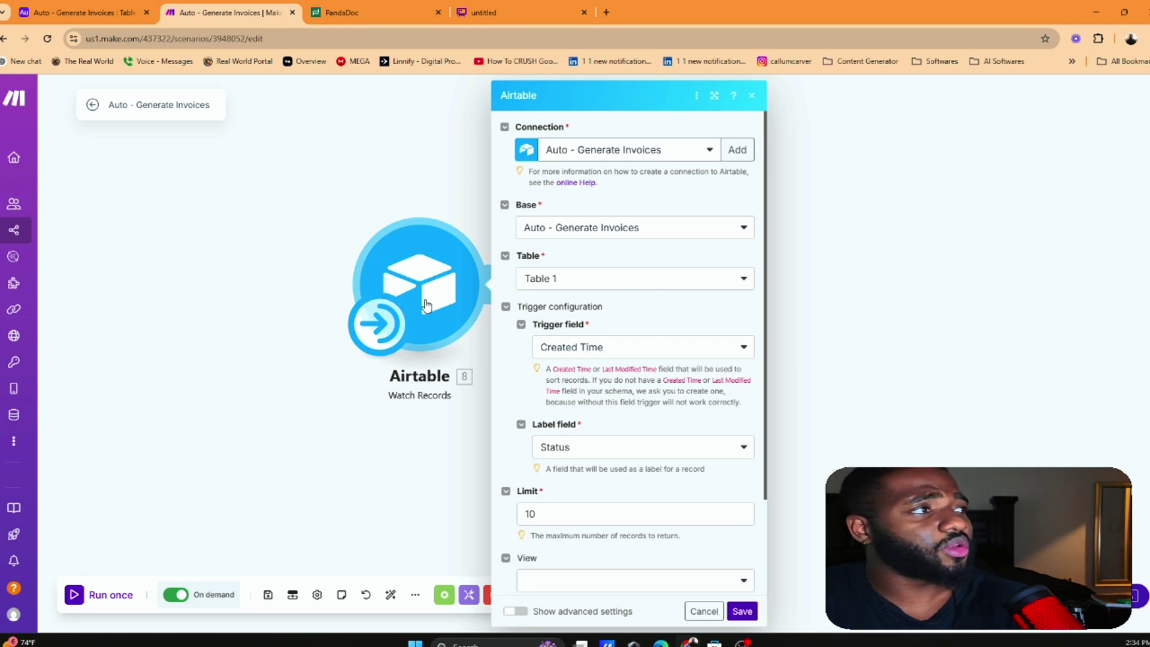
Start a new Airtable OAuth connection, then close the authorization window without granting access
{"action": "left_click", "coordinate": [737, 150]}
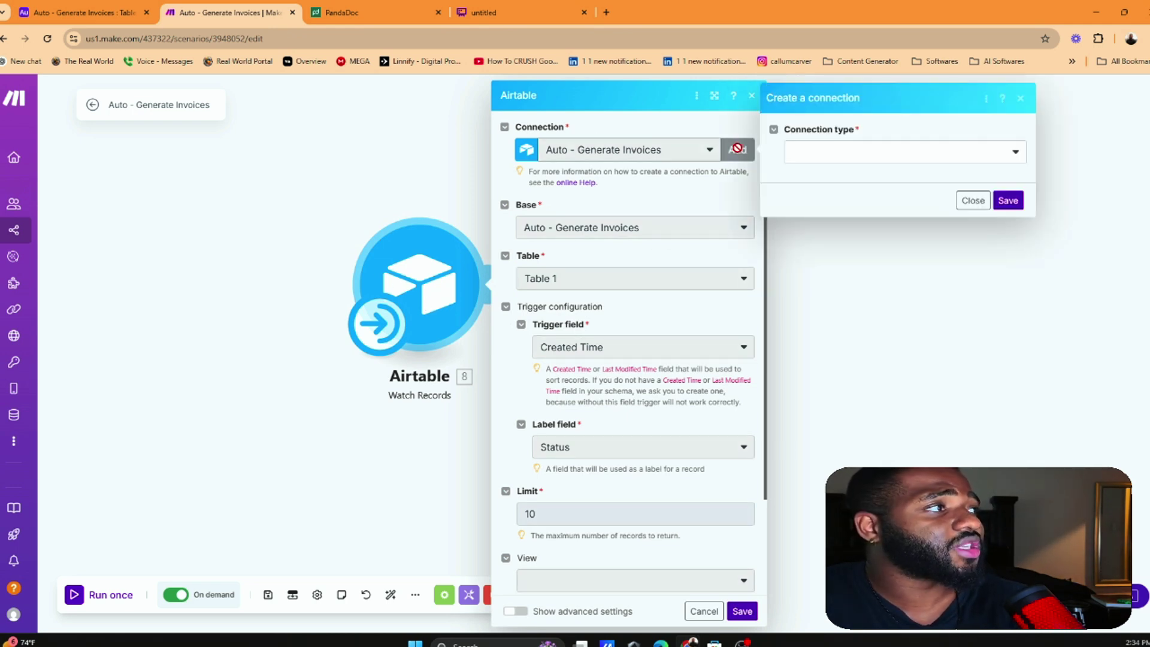
{"action": "left_click", "coordinate": [852, 156]}
{"action": "left_click", "coordinate": [843, 175]}
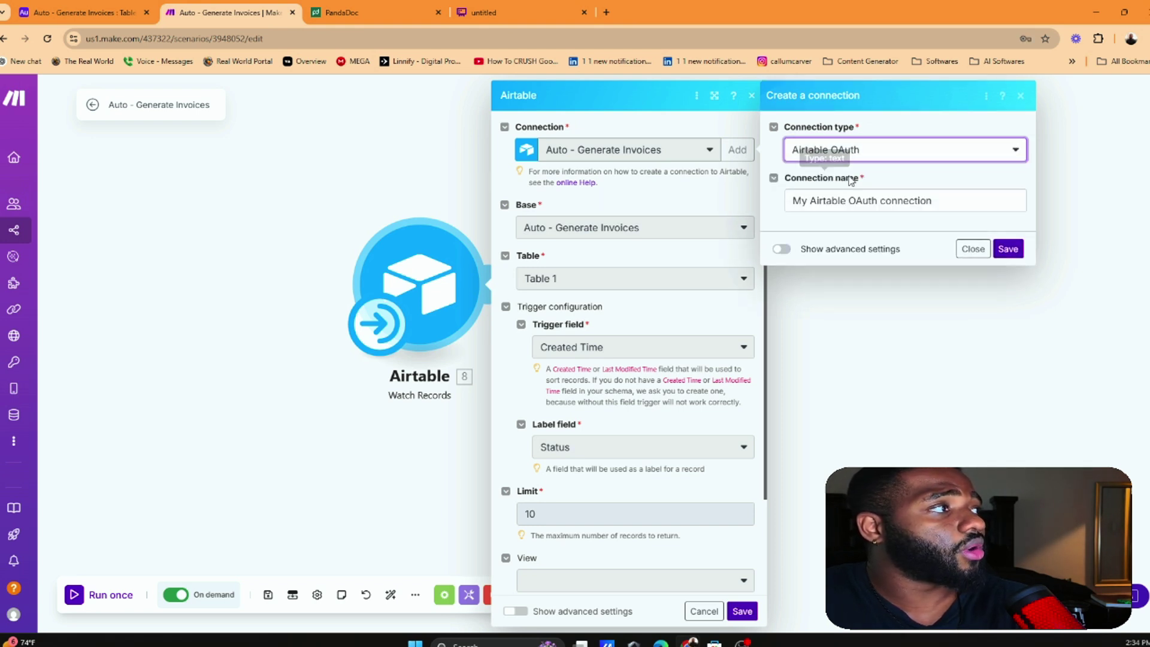
{"action": "triple_click", "coordinate": [1001, 201]}
{"action": "left_click", "coordinate": [990, 235]}
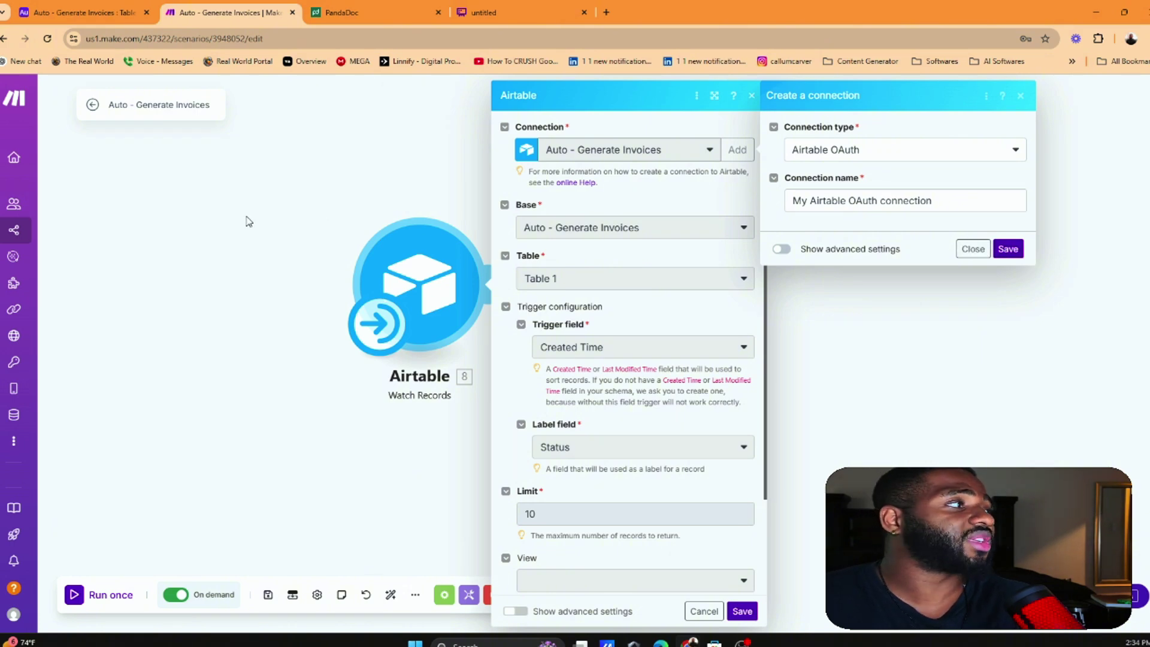
{"action": "left_click", "coordinate": [1004, 246]}
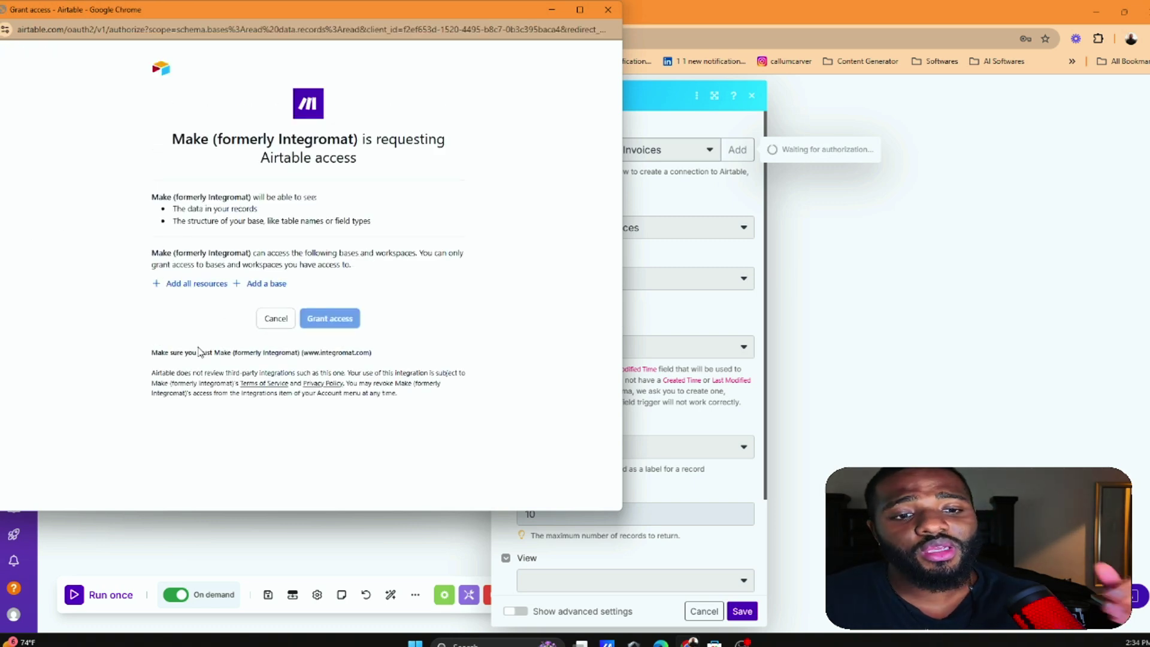
{"action": "left_click", "coordinate": [608, 9]}
{"action": "left_click", "coordinate": [819, 285]}
{"action": "left_click", "coordinate": [378, 239]}
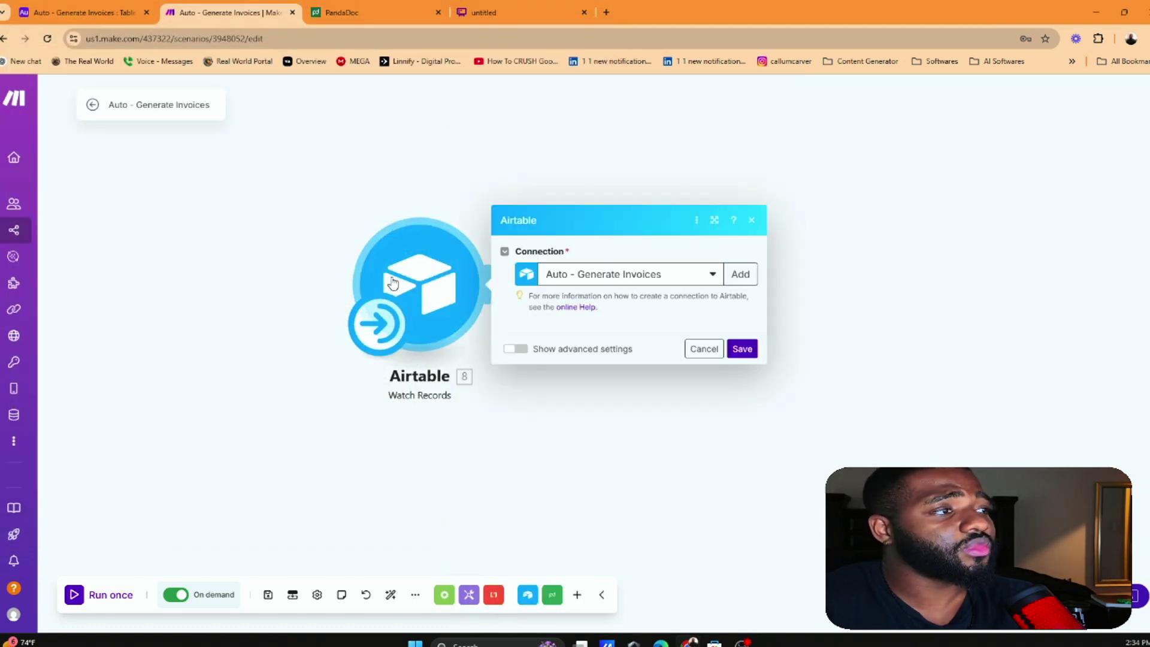
Set the trigger's view to Grid view with the formula ({Status} = 'Complete')
{"action": "scroll", "coordinate": [644, 322], "scroll_direction": "down", "scroll_amount": 3}
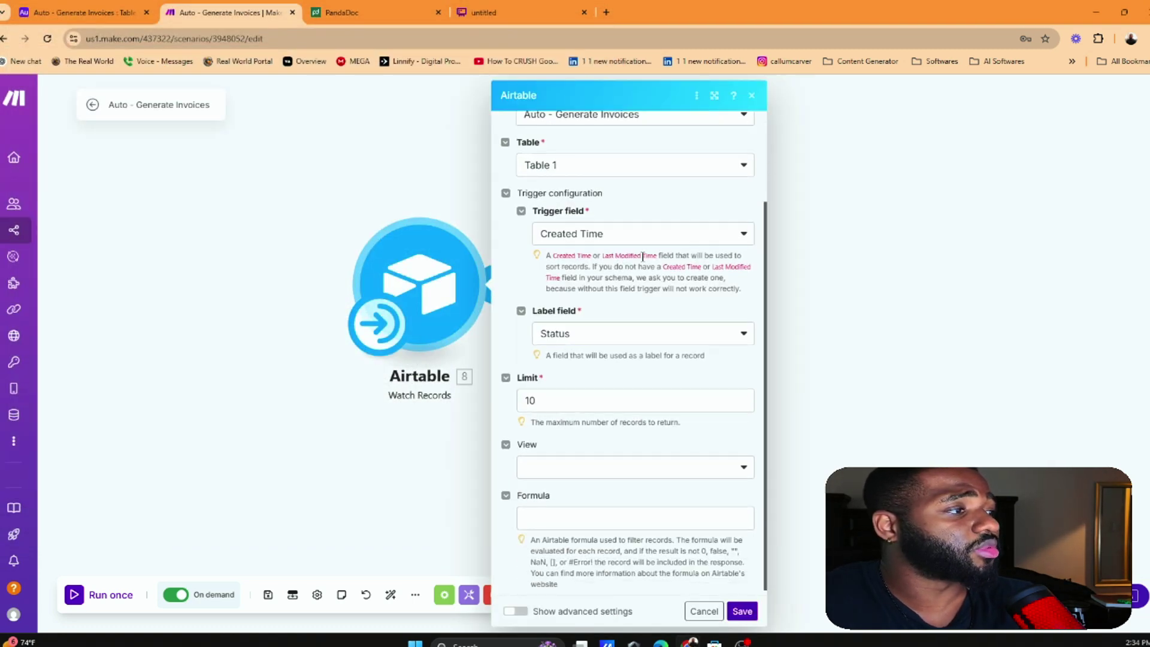
{"action": "left_click", "coordinate": [639, 462]}
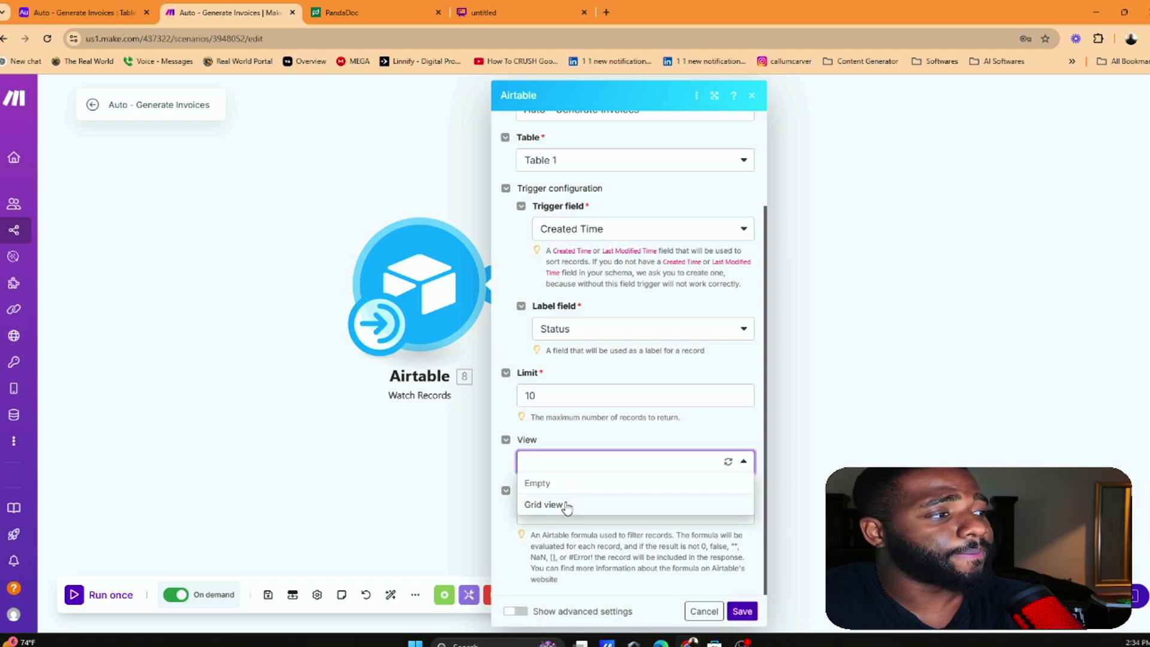
{"action": "left_click", "coordinate": [575, 505]}
{"action": "left_click", "coordinate": [556, 514]}
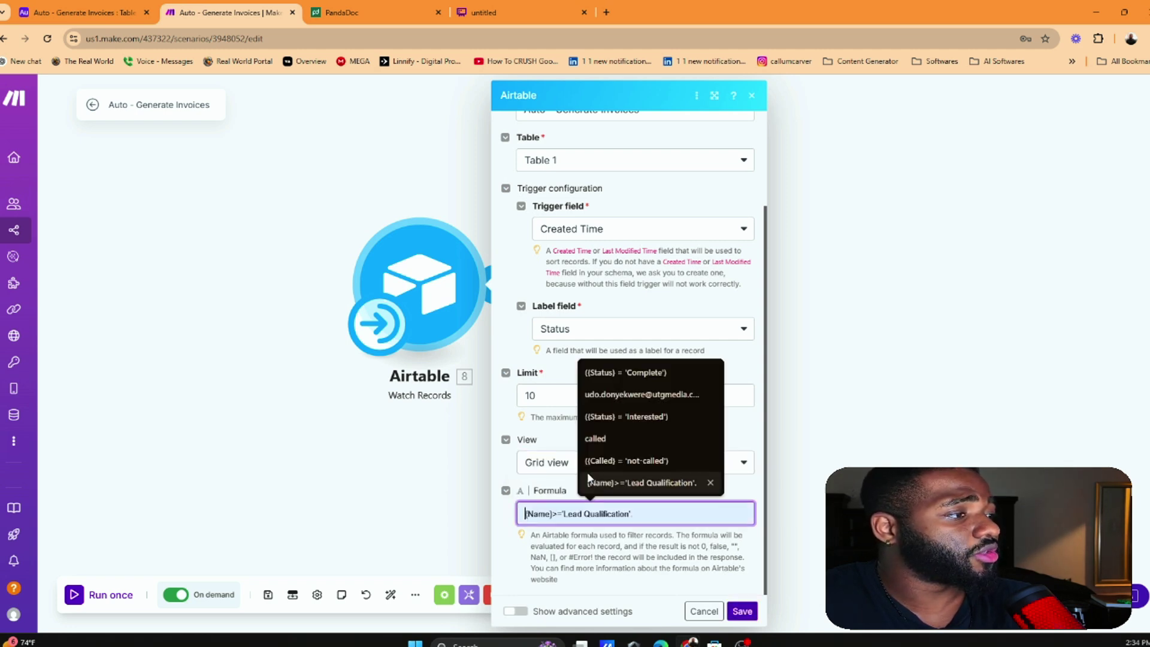
{"action": "left_click", "coordinate": [623, 372]}
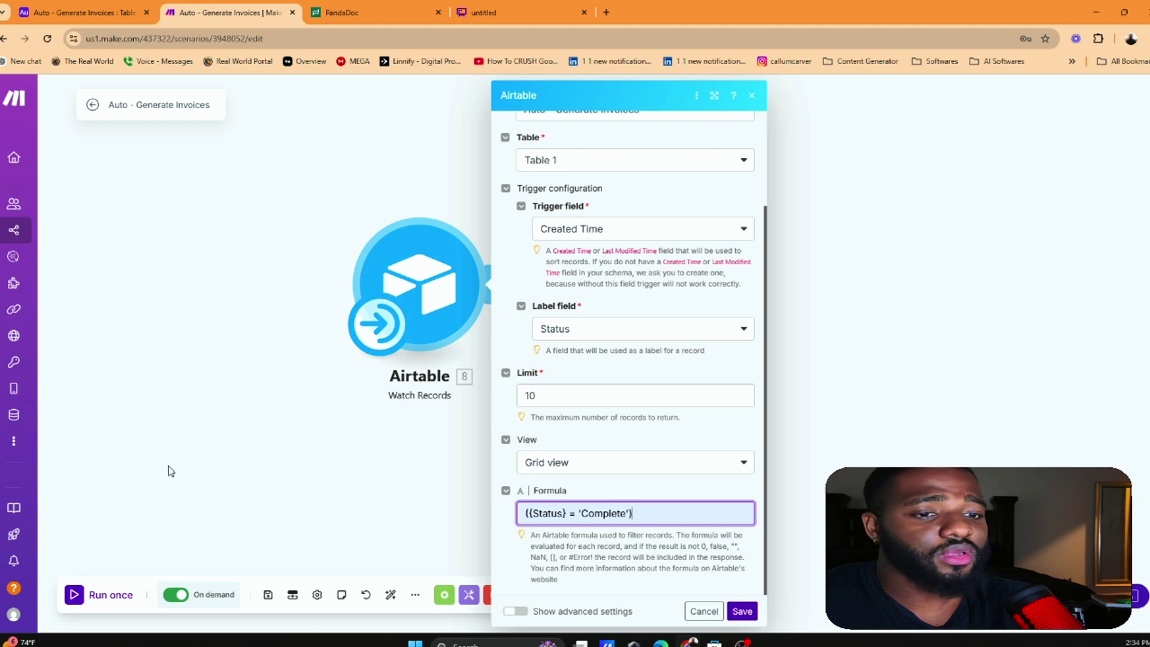
Check the Status field options in Airtable, then add an empty module after the trigger
{"action": "left_click", "coordinate": [84, 12]}
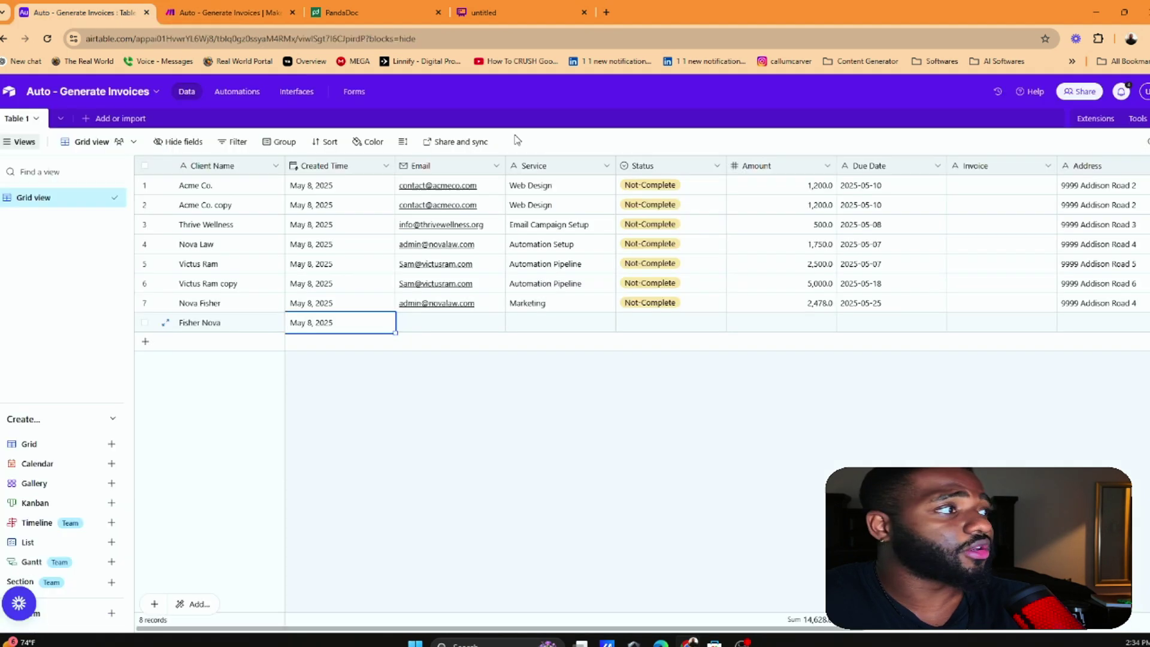
{"action": "left_click", "coordinate": [671, 167]}
{"action": "double_click", "coordinate": [671, 167]}
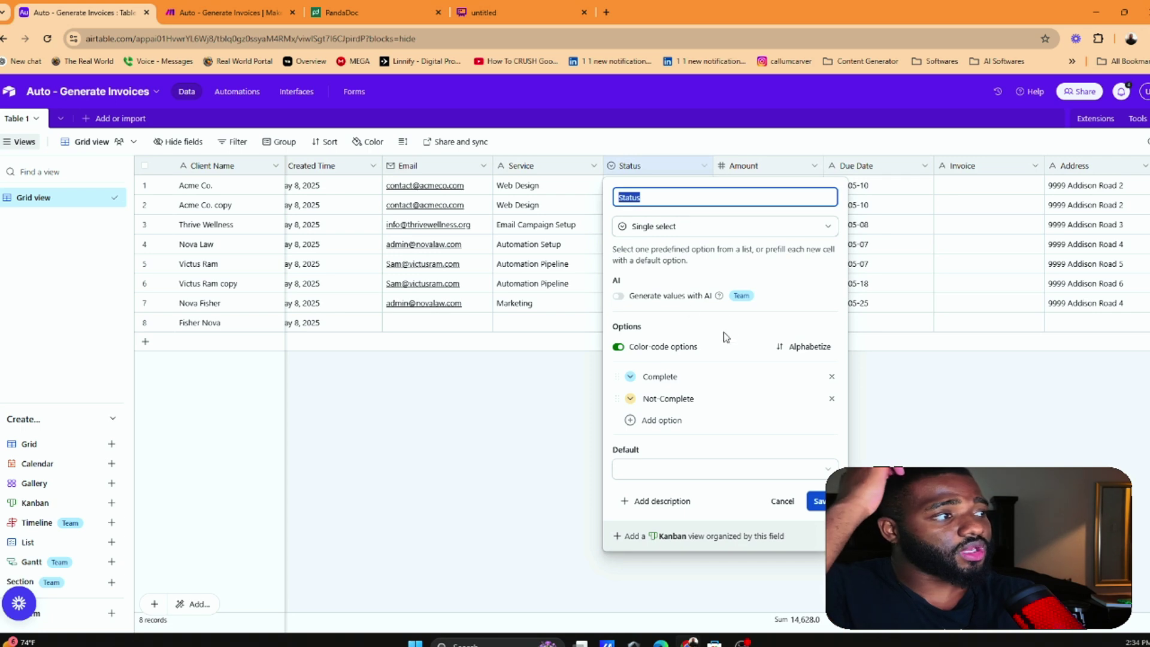
{"action": "left_click", "coordinate": [228, 12]}
{"action": "left_click", "coordinate": [715, 617]}
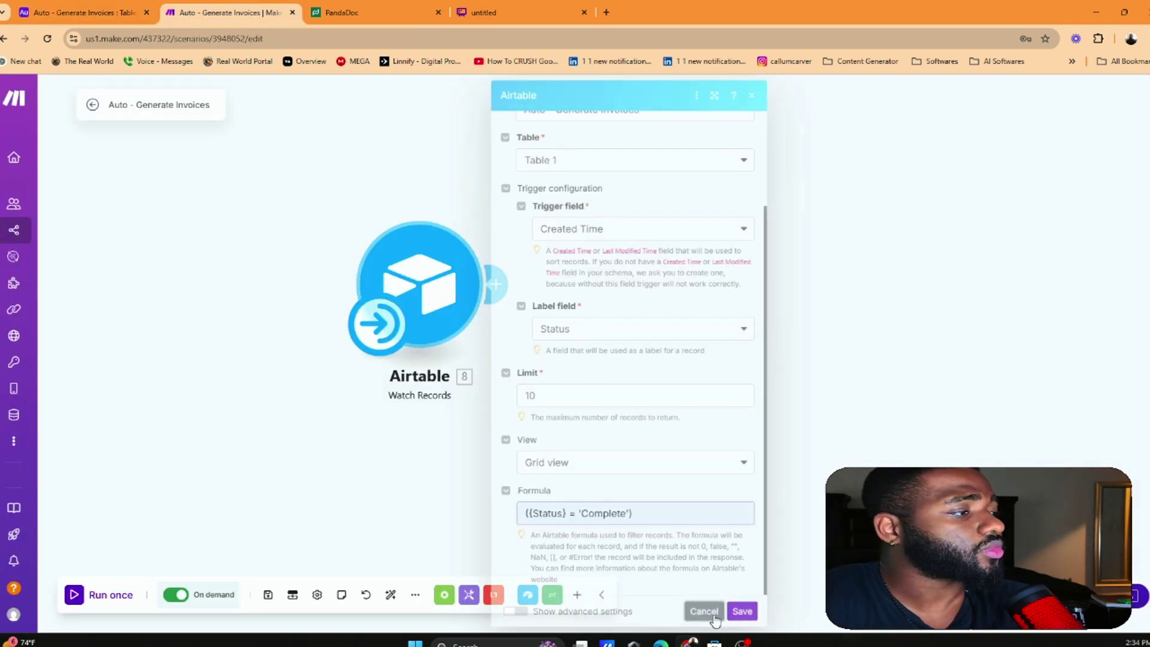
{"action": "left_click", "coordinate": [495, 283]}
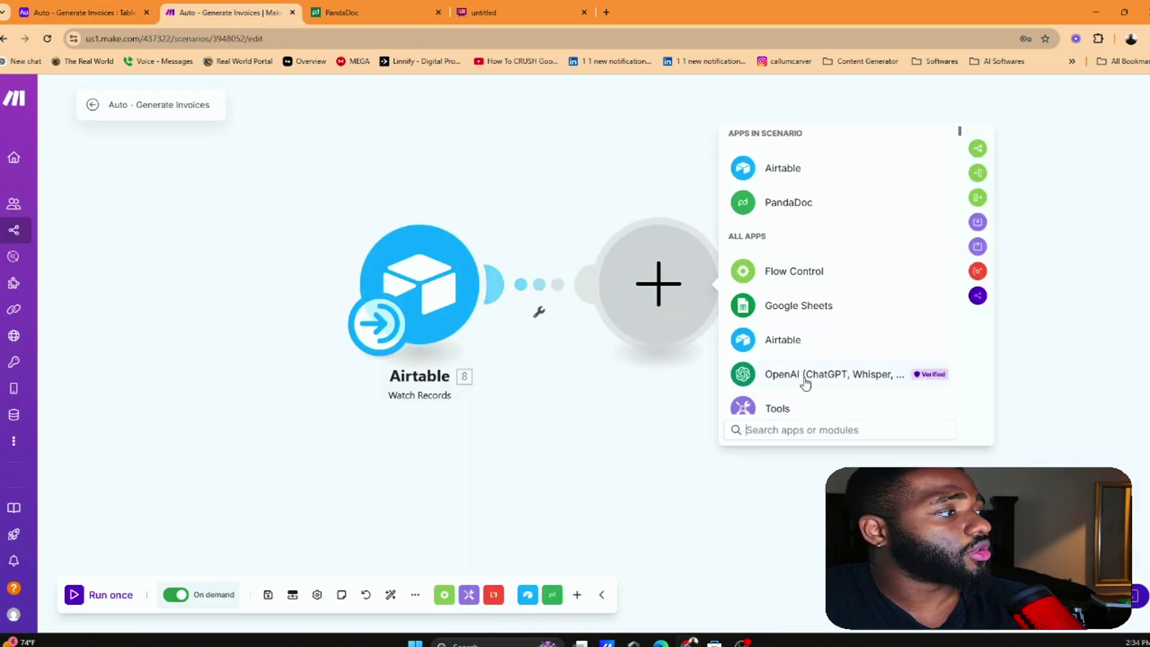
Add a Tools Set multiple variables module after the Airtable trigger
{"action": "scroll", "coordinate": [806, 383], "scroll_direction": "down", "scroll_amount": 2}
{"action": "left_click", "coordinate": [832, 302]}
{"action": "scroll", "coordinate": [854, 274], "scroll_direction": "down", "scroll_amount": 1}
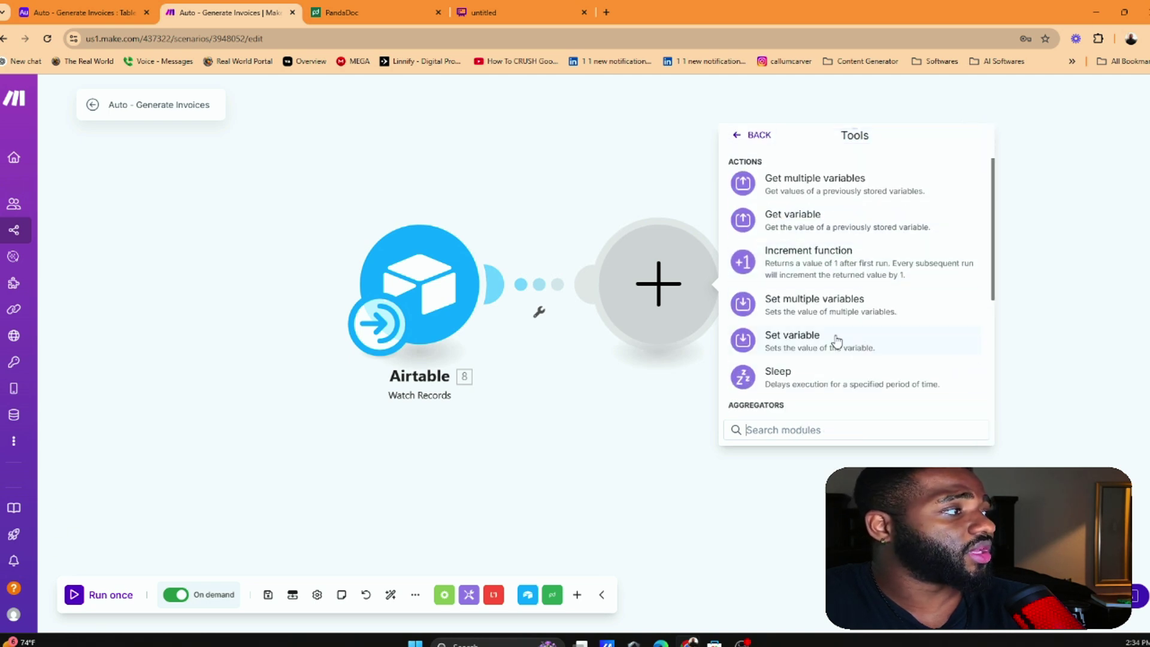
{"action": "left_click", "coordinate": [838, 306]}
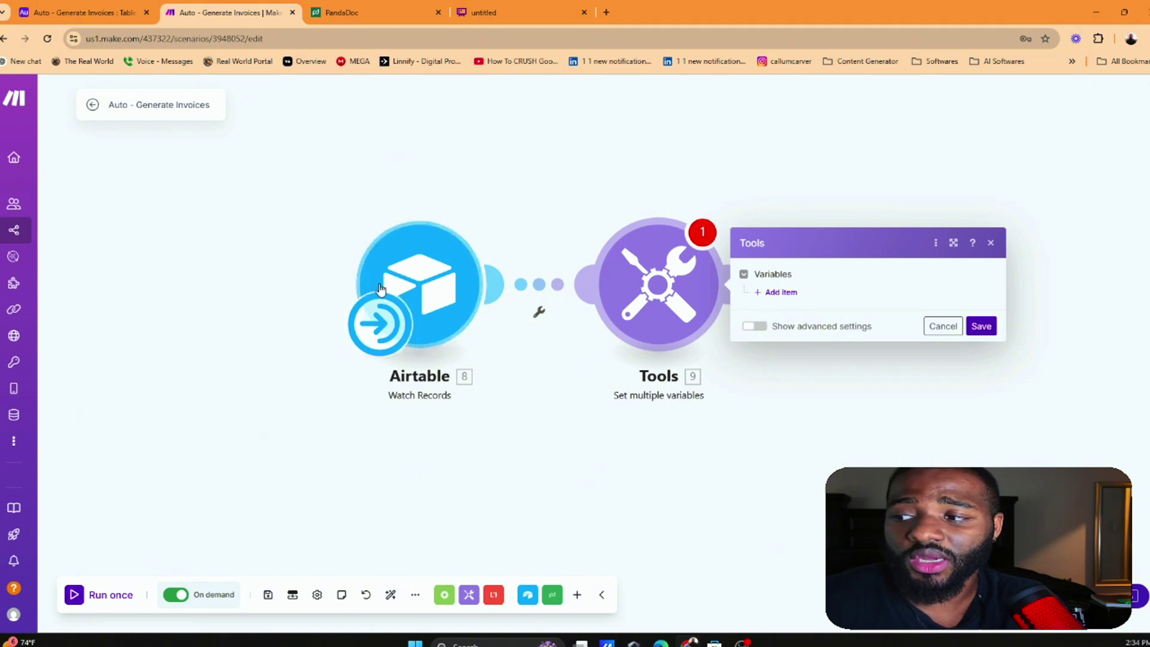
Add seven empty variable items to the Set multiple variables module
{"action": "left_click", "coordinate": [779, 294]}
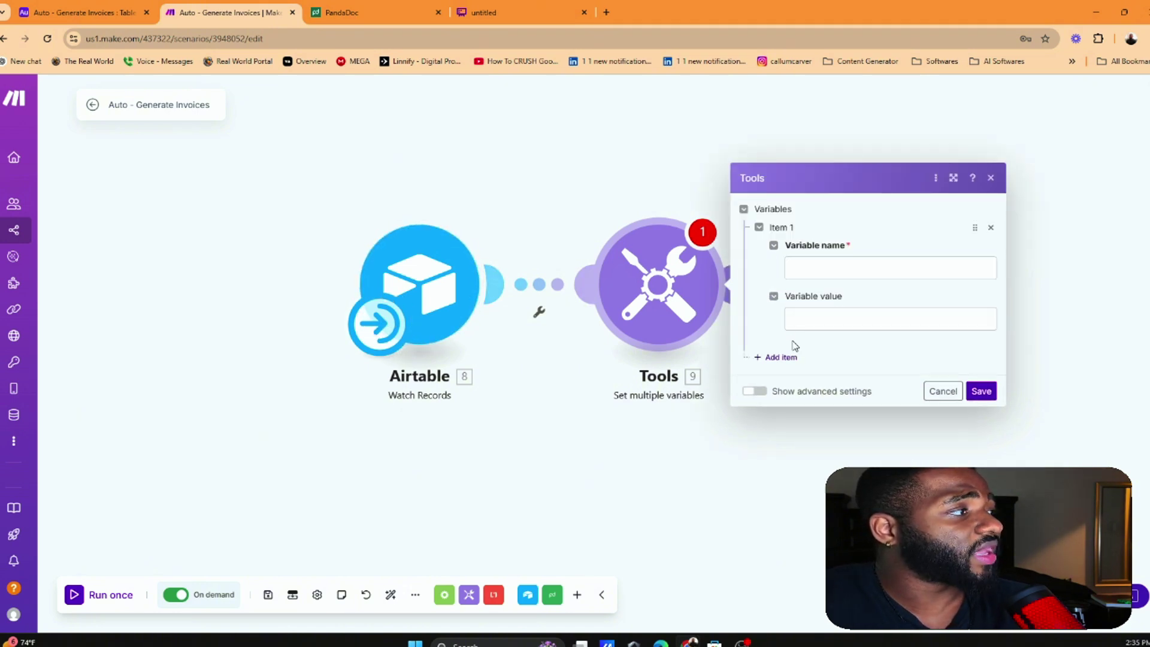
{"action": "left_click", "coordinate": [779, 357]}
{"action": "left_click", "coordinate": [780, 422]}
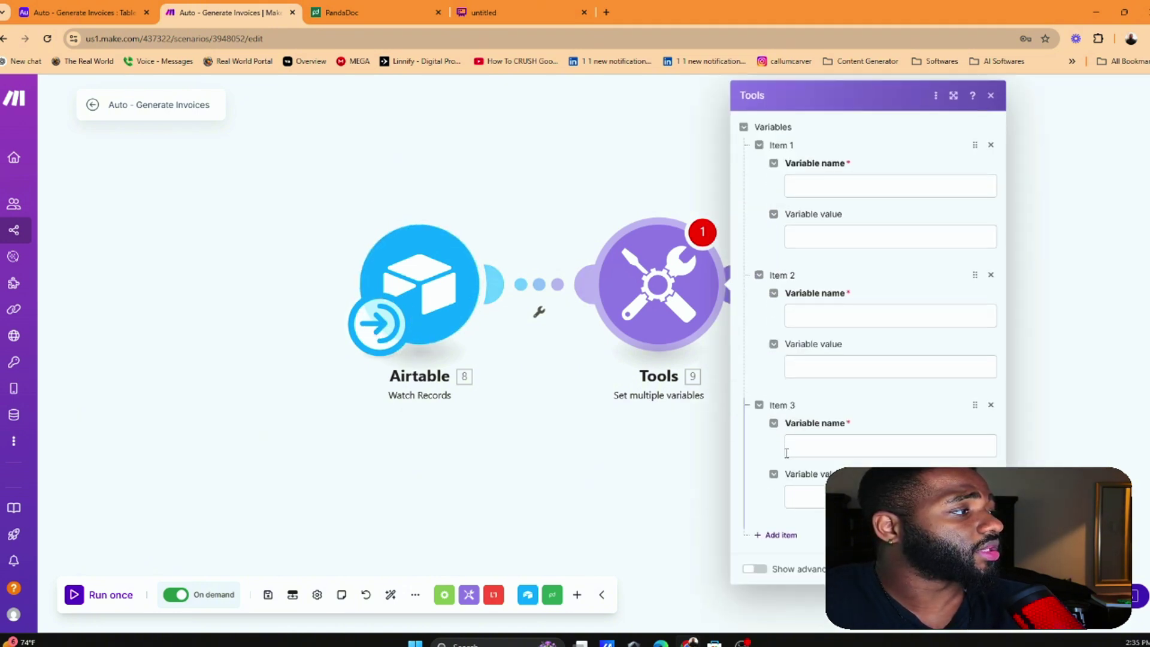
{"action": "left_click", "coordinate": [782, 533]}
{"action": "scroll", "coordinate": [782, 557], "scroll_direction": "down", "scroll_amount": 2}
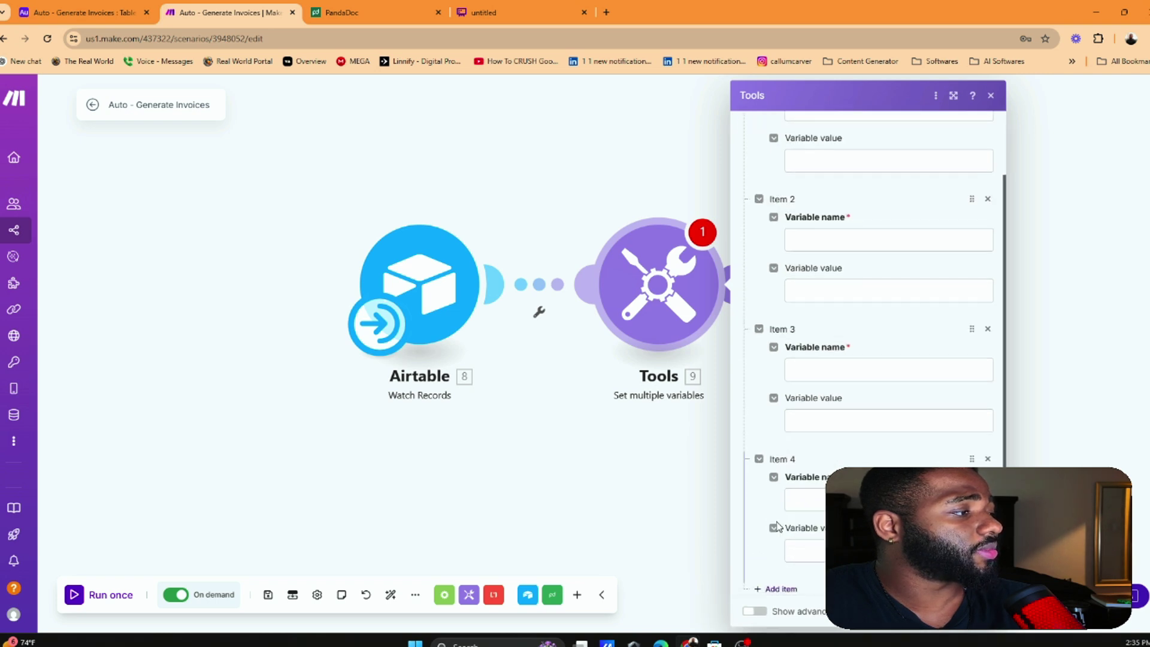
{"action": "left_click", "coordinate": [781, 577]}
{"action": "scroll", "coordinate": [781, 557], "scroll_direction": "down", "scroll_amount": 3}
{"action": "left_click", "coordinate": [779, 578]}
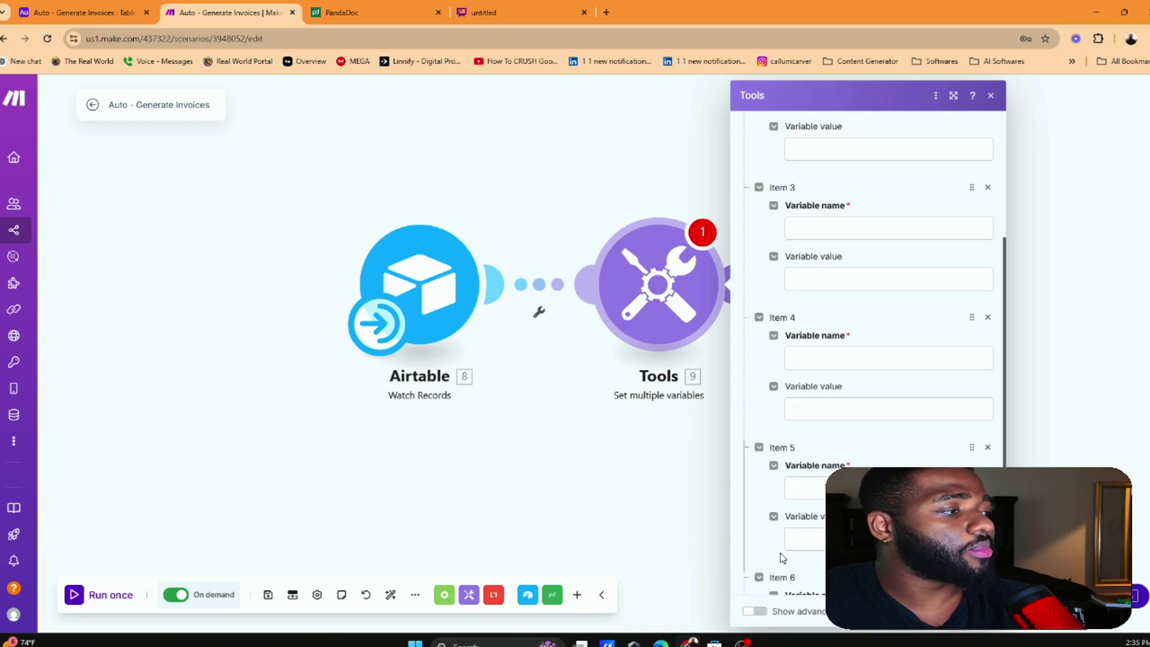
{"action": "scroll", "coordinate": [867, 389], "scroll_direction": "down", "scroll_amount": 2}
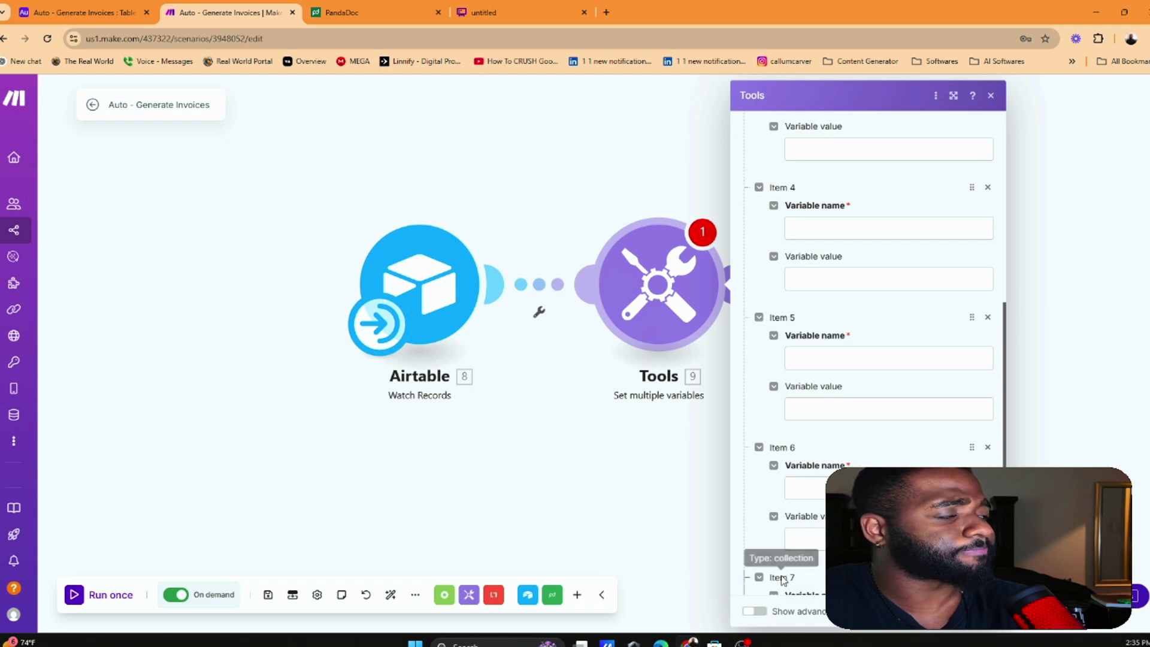
{"action": "left_click", "coordinate": [781, 578]}
{"action": "scroll", "coordinate": [877, 288], "scroll_direction": "down", "scroll_amount": 2}
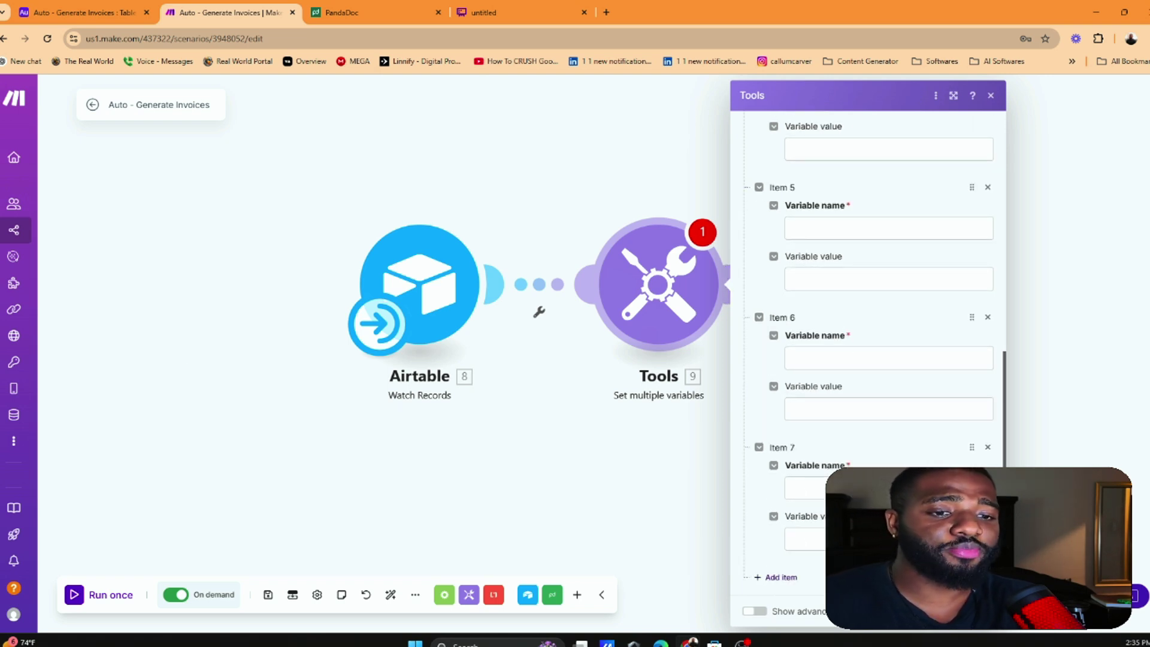
{"action": "scroll", "coordinate": [882, 255], "scroll_direction": "up", "scroll_amount": 8}
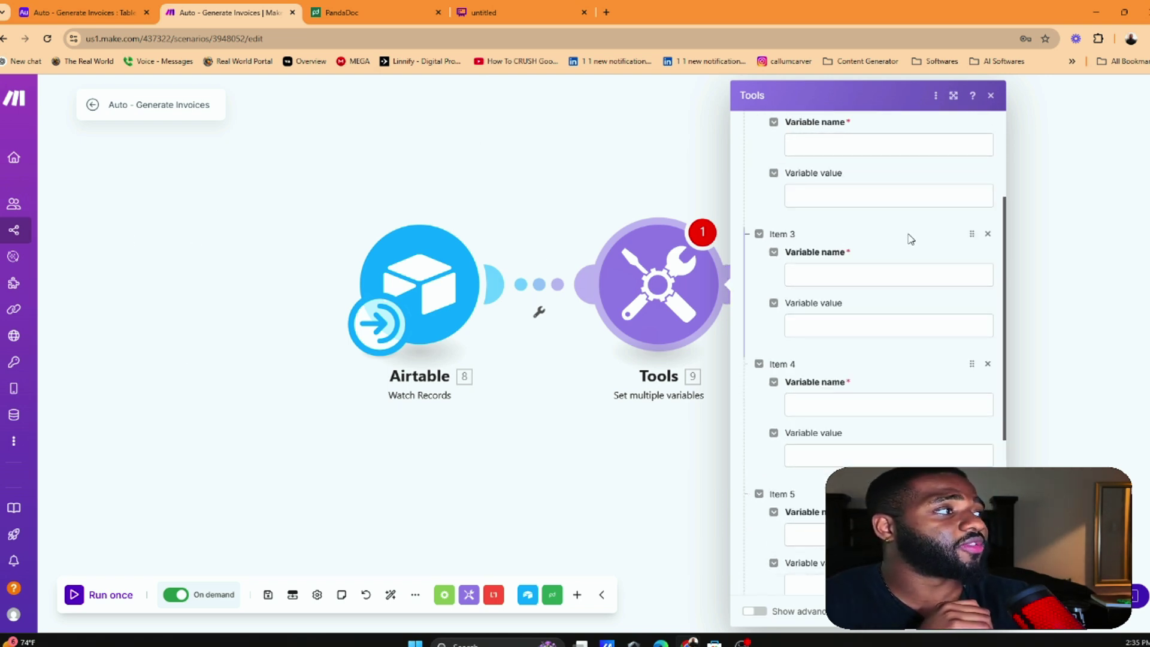
{"action": "left_click", "coordinate": [851, 186]}
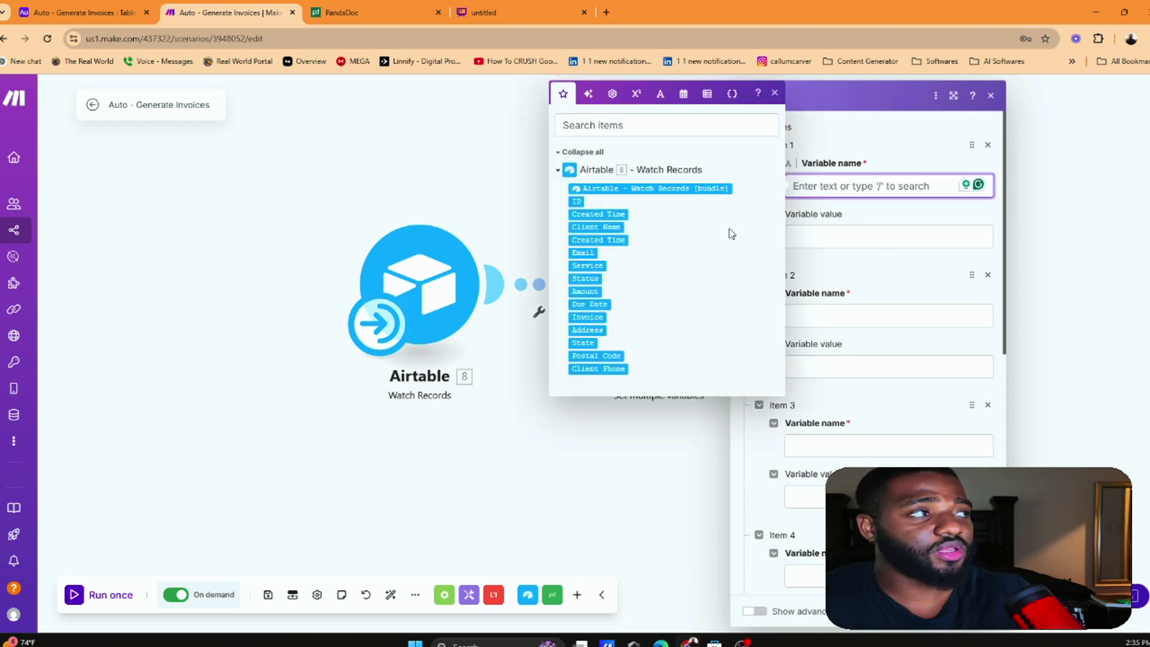
Switch to PandaDoc and open My templates to see all seven templates
{"action": "left_click", "coordinate": [357, 8]}
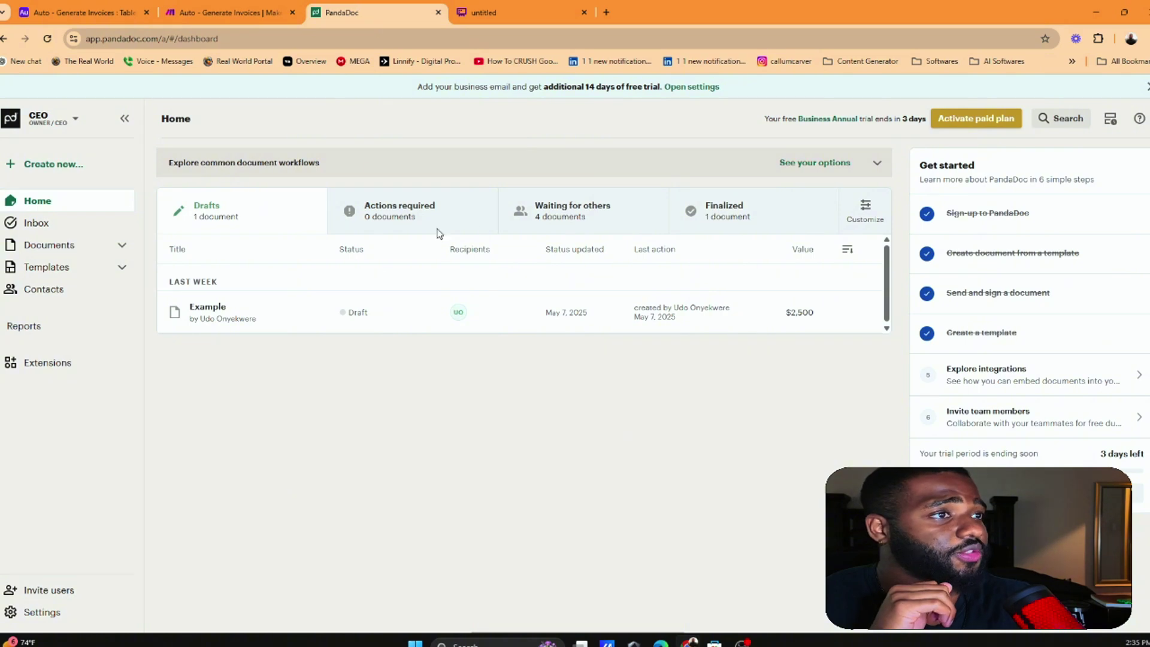
{"action": "left_click", "coordinate": [49, 244]}
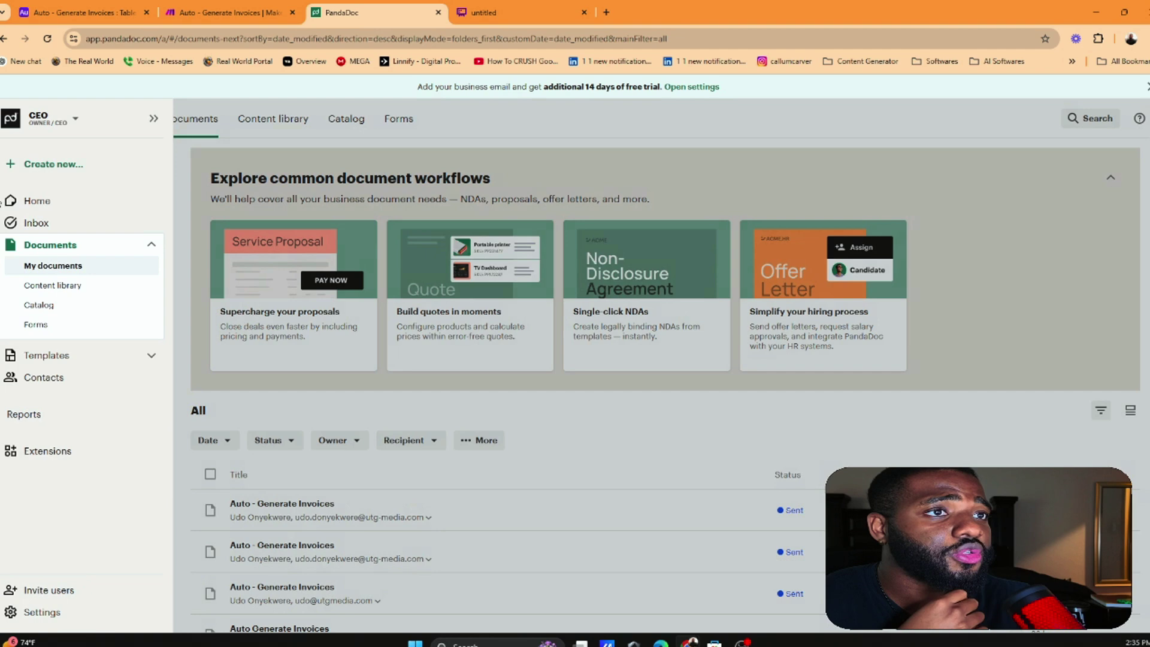
{"action": "left_click", "coordinate": [36, 201]}
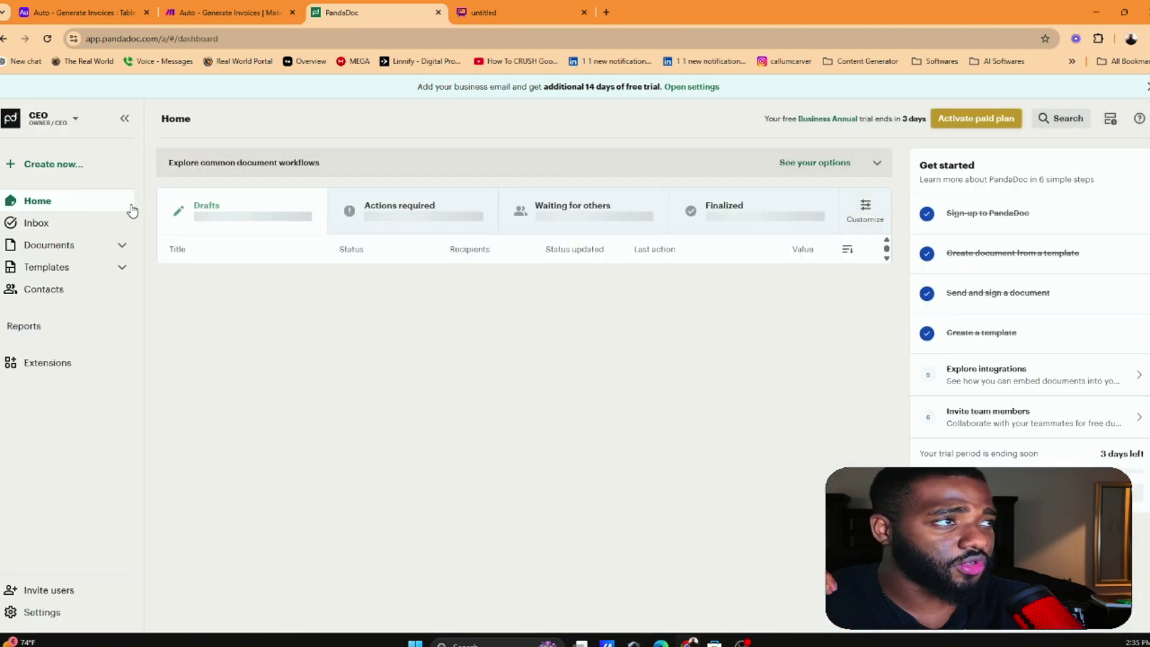
{"action": "left_click", "coordinate": [62, 267]}
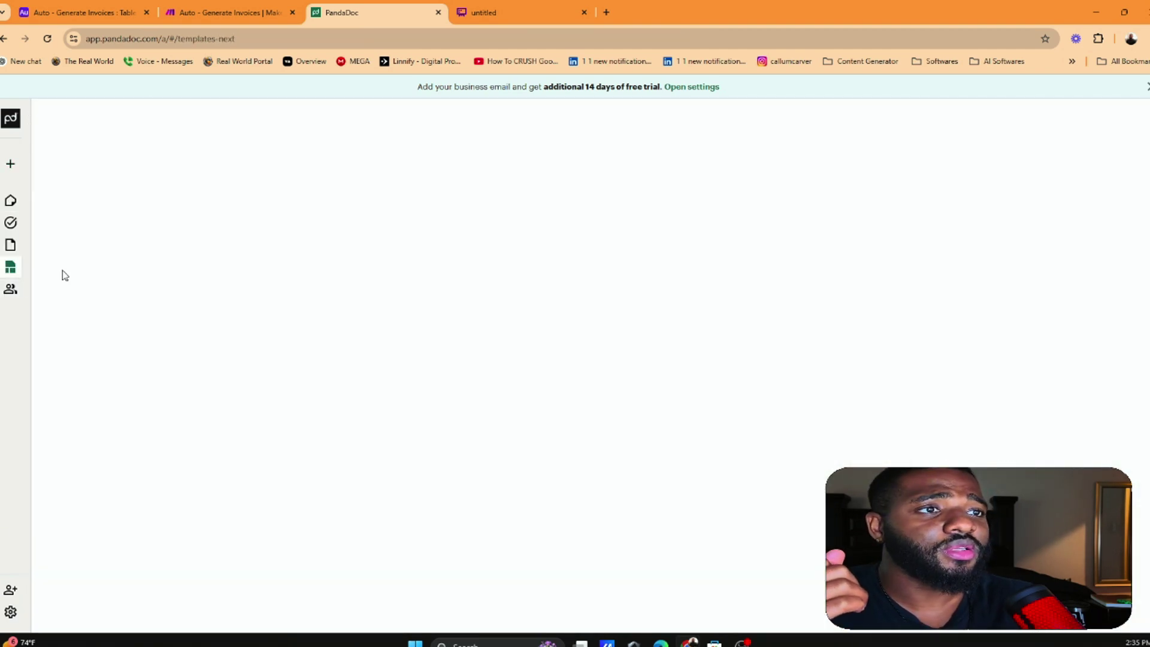
{"action": "scroll", "coordinate": [226, 308], "scroll_direction": "down", "scroll_amount": 2}
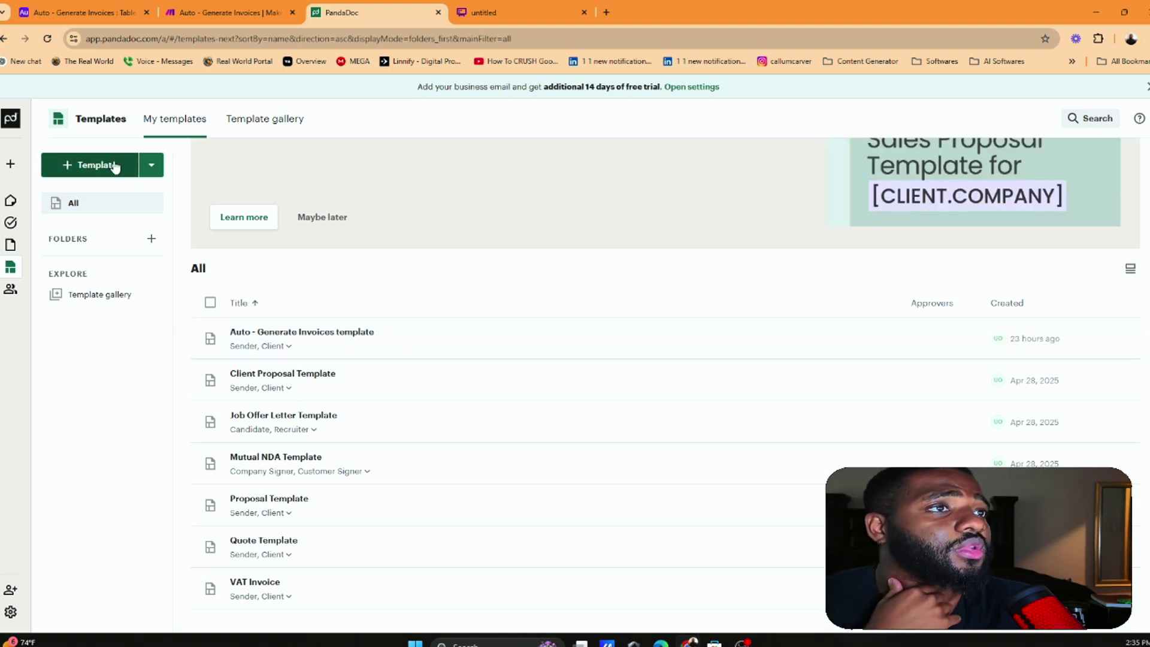
Search templates for 'invoice' and add a copy of the Auto - Generate Invoices template
{"action": "left_click", "coordinate": [117, 166]}
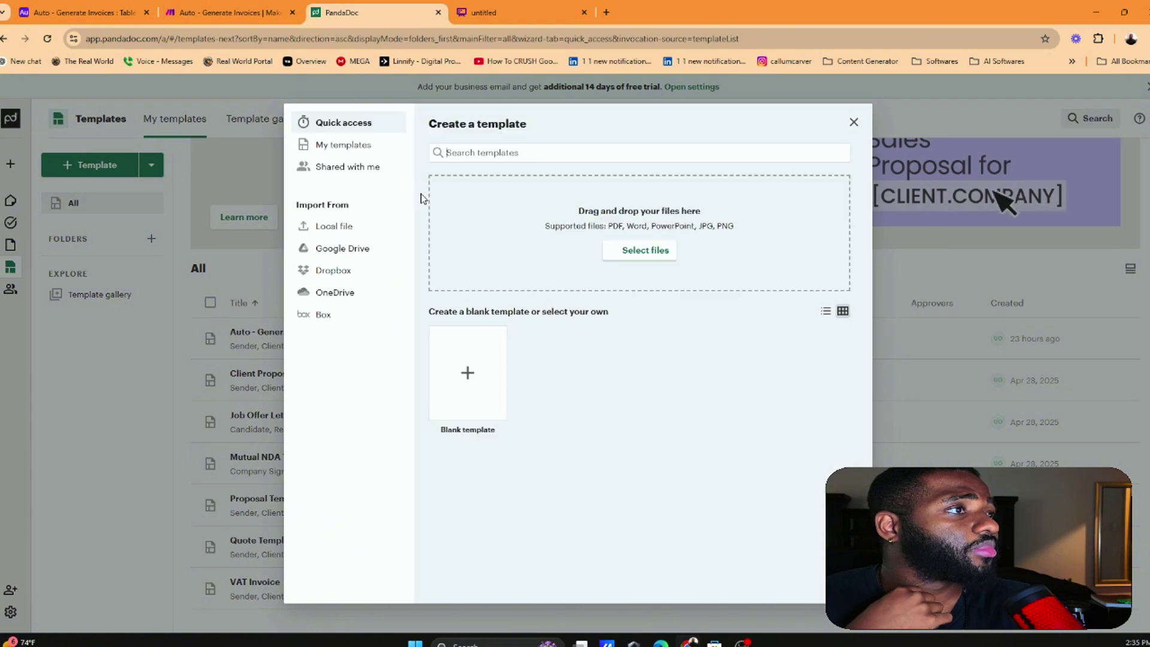
{"action": "left_click", "coordinate": [528, 152]}
{"action": "type", "text": "in"}
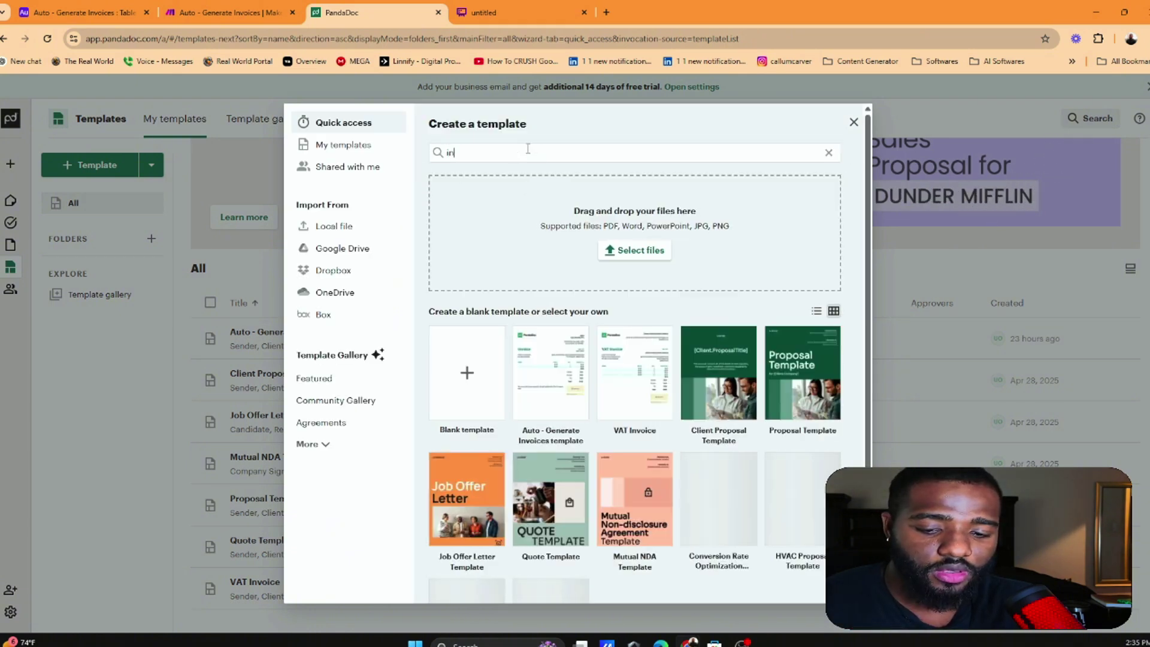
{"action": "type", "text": "voice"}
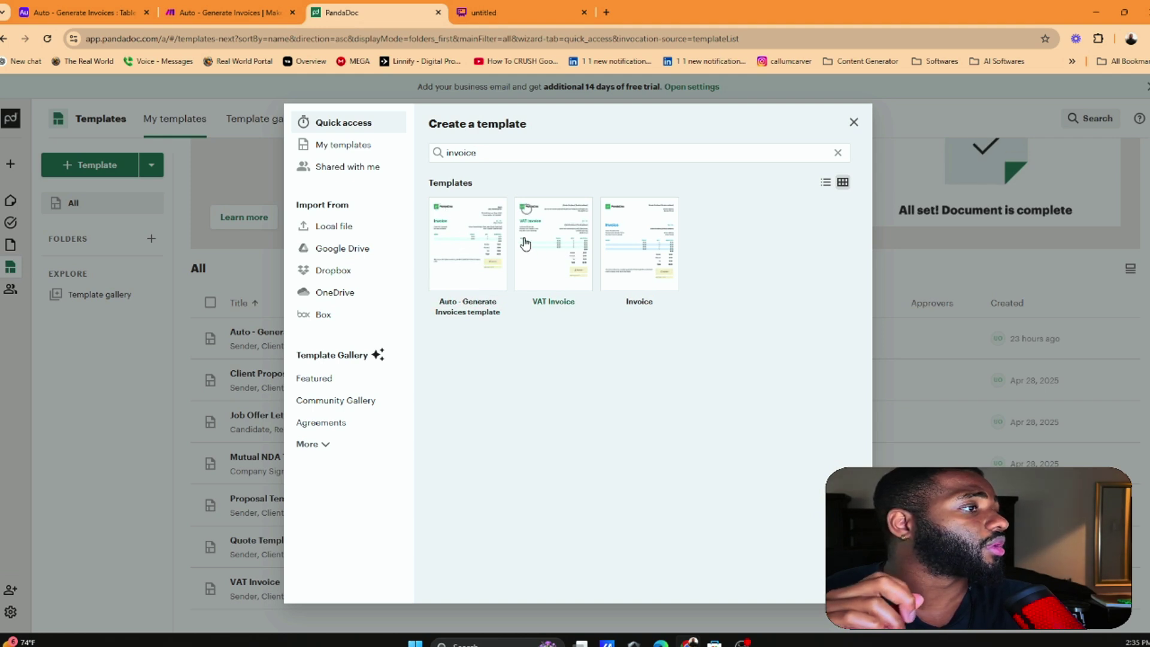
{"action": "left_click", "coordinate": [471, 234]}
{"action": "left_click", "coordinate": [559, 248]}
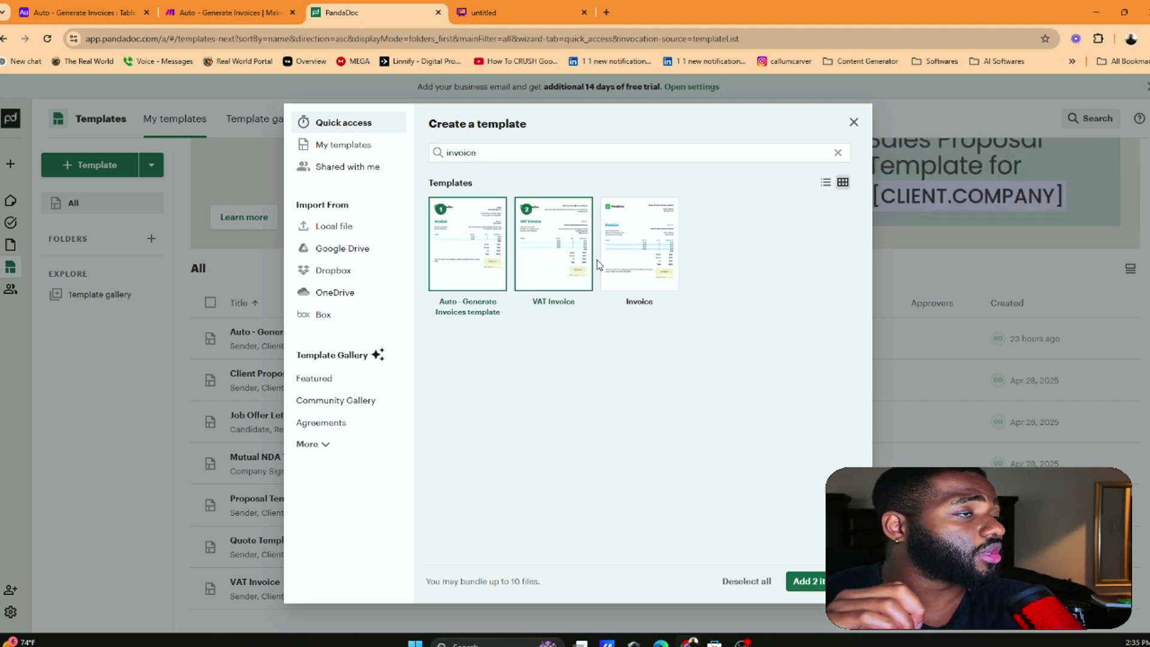
{"action": "left_click", "coordinate": [562, 259]}
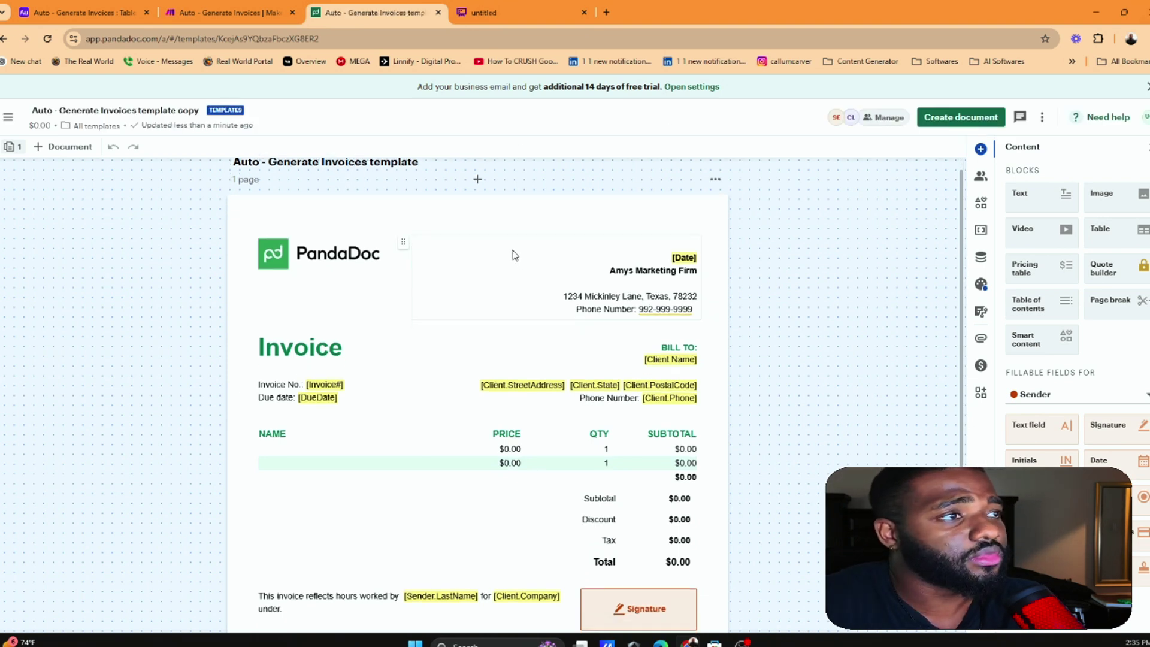
Review the copied template's title and header, then go back to the templates list
{"action": "left_click", "coordinate": [102, 110]}
{"action": "scroll", "coordinate": [640, 314], "scroll_direction": "down", "scroll_amount": 1}
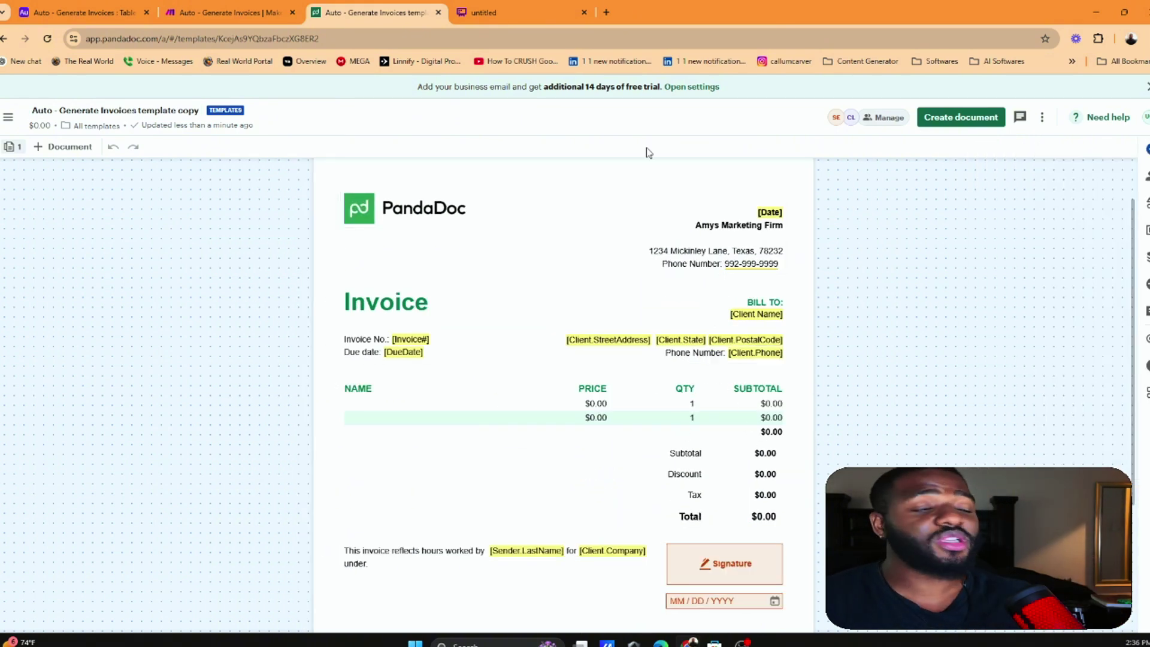
{"action": "left_click", "coordinate": [697, 225]}
{"action": "scroll", "coordinate": [760, 311], "scroll_direction": "down", "scroll_amount": 2}
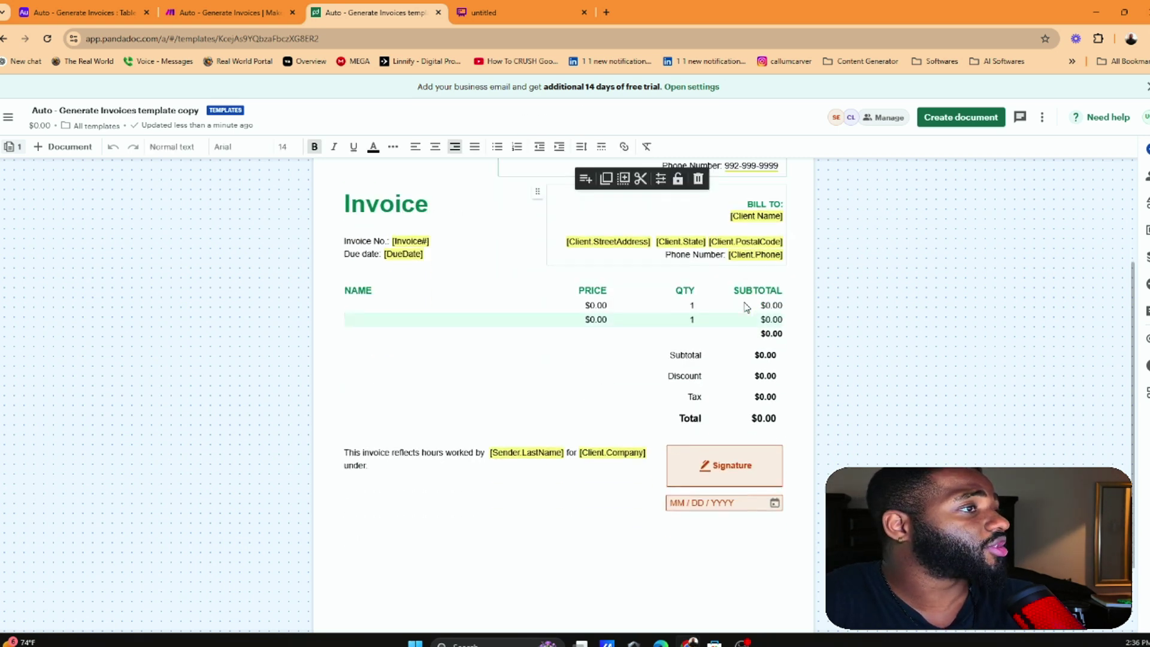
{"action": "scroll", "coordinate": [759, 312], "scroll_direction": "up", "scroll_amount": 2}
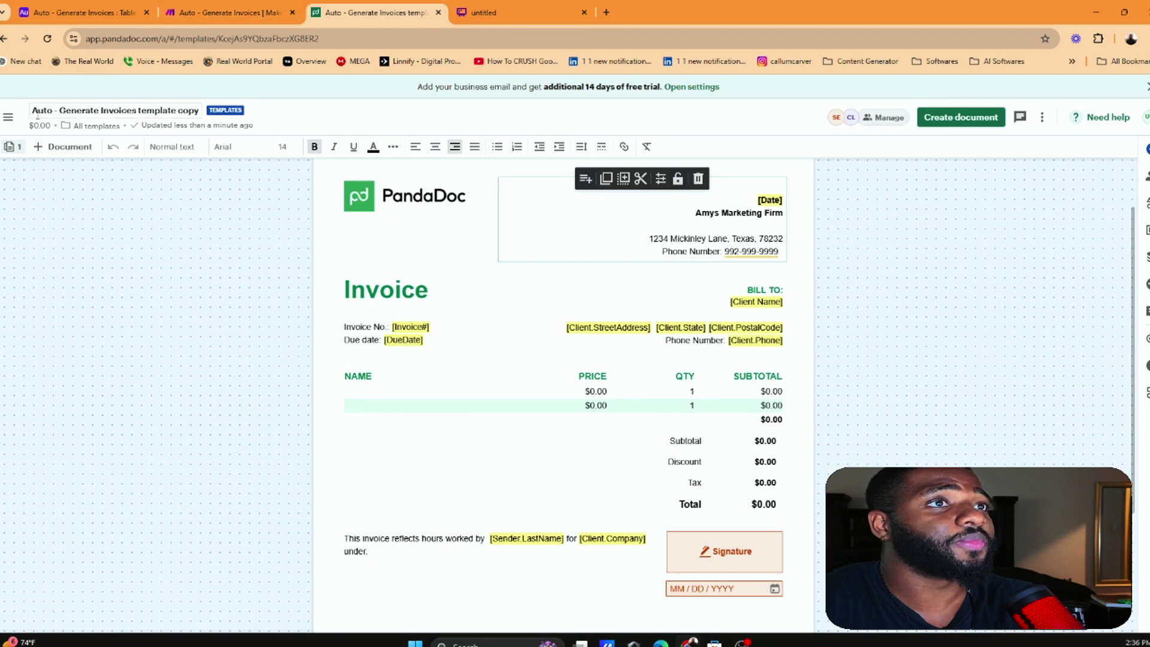
{"action": "left_click", "coordinate": [4, 38]}
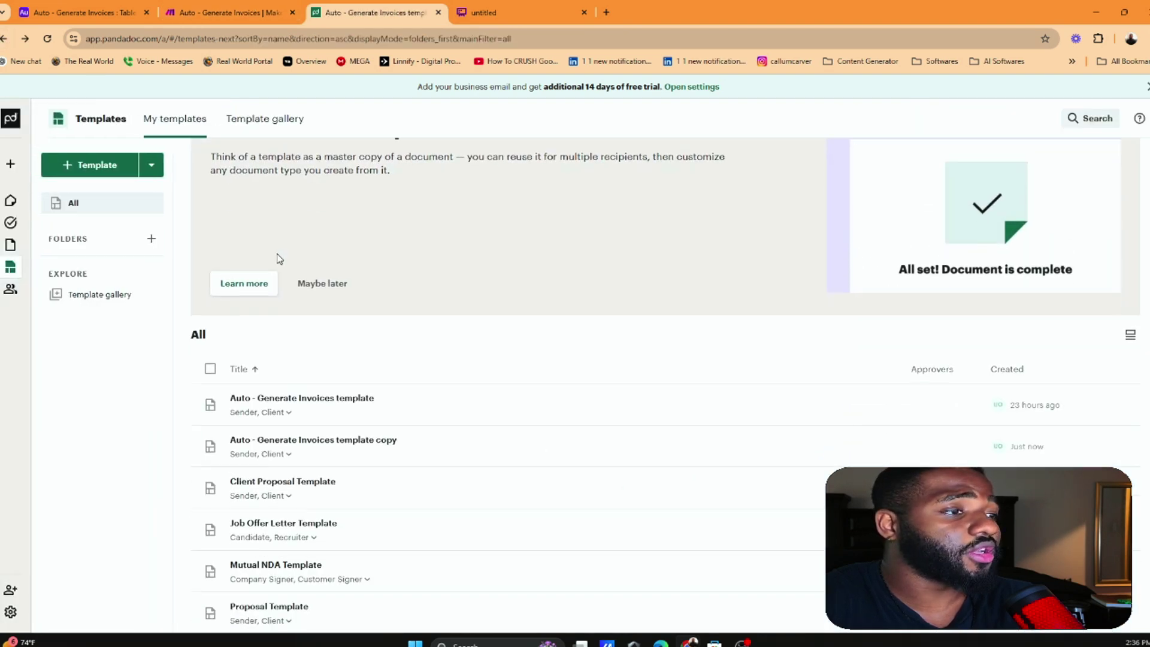
Create a new template from the built-in Invoice design found by searching 'invoice'
{"action": "left_click", "coordinate": [101, 157]}
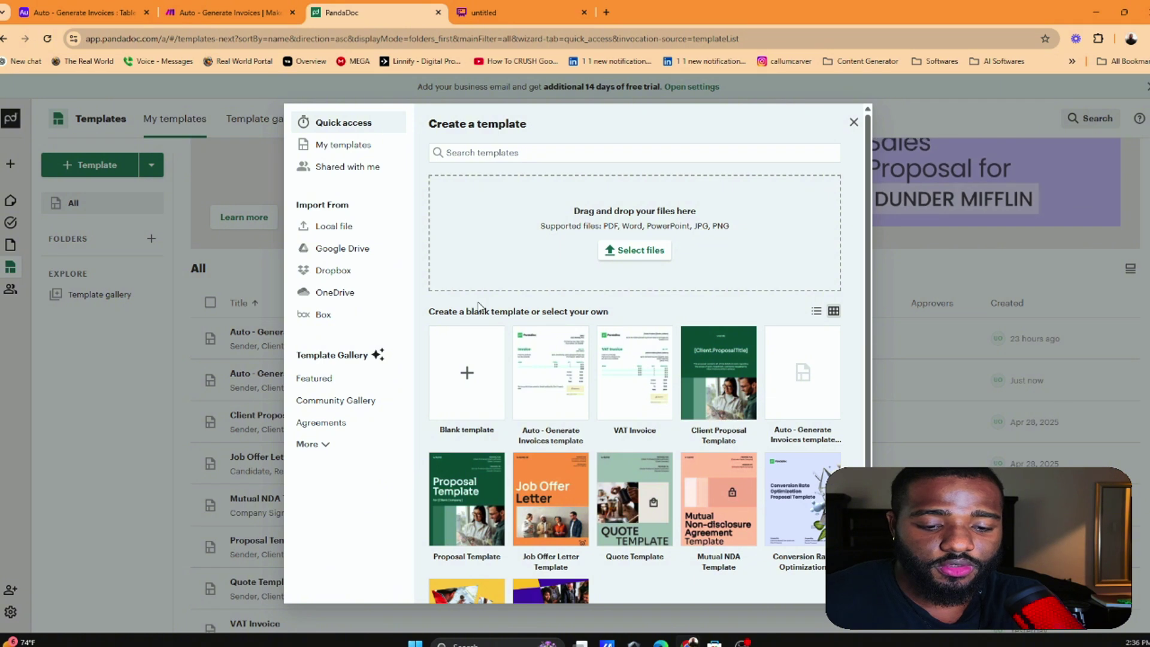
{"action": "left_click", "coordinate": [533, 151]}
{"action": "type", "text": "invoic"}
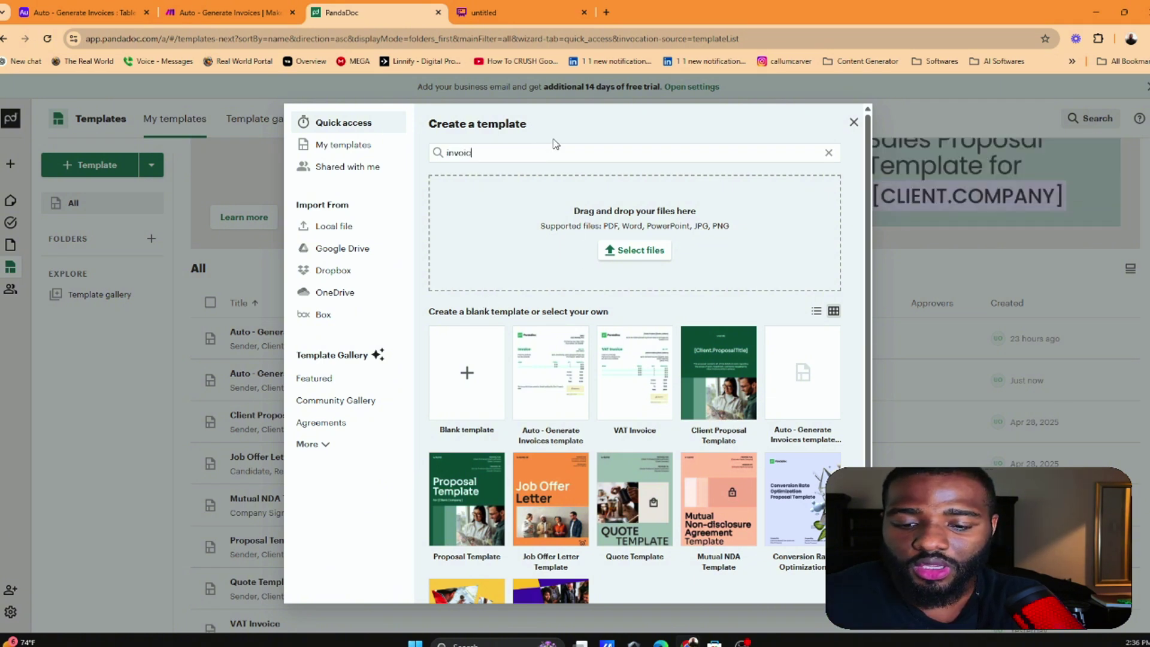
{"action": "type", "text": "e"}
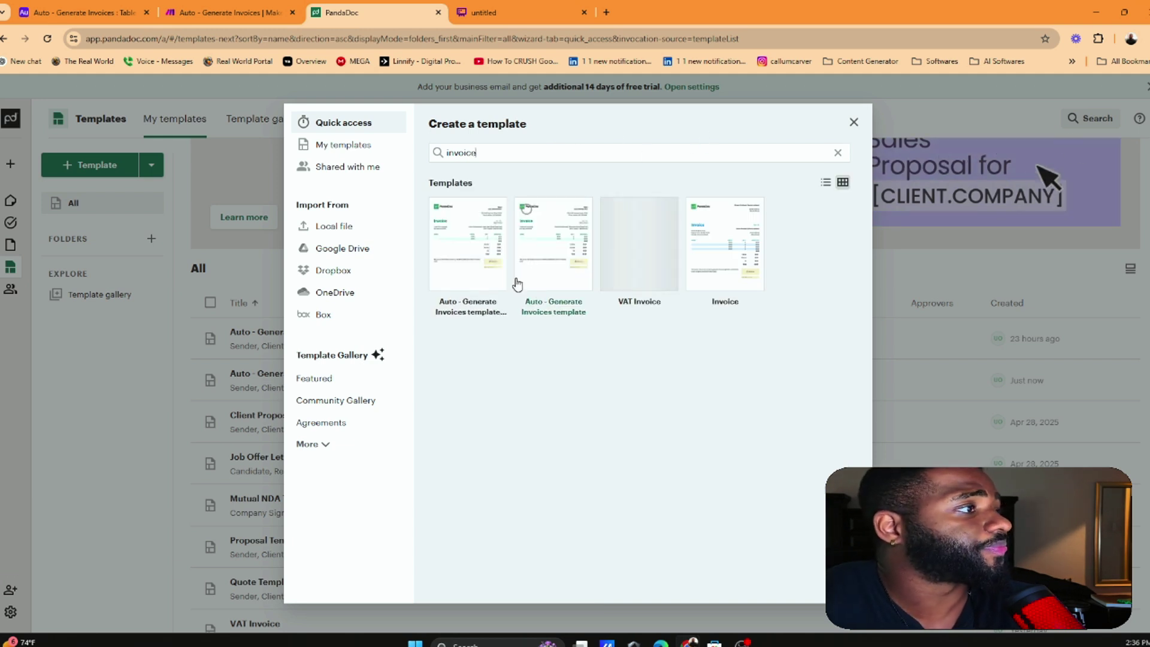
{"action": "left_click", "coordinate": [720, 258]}
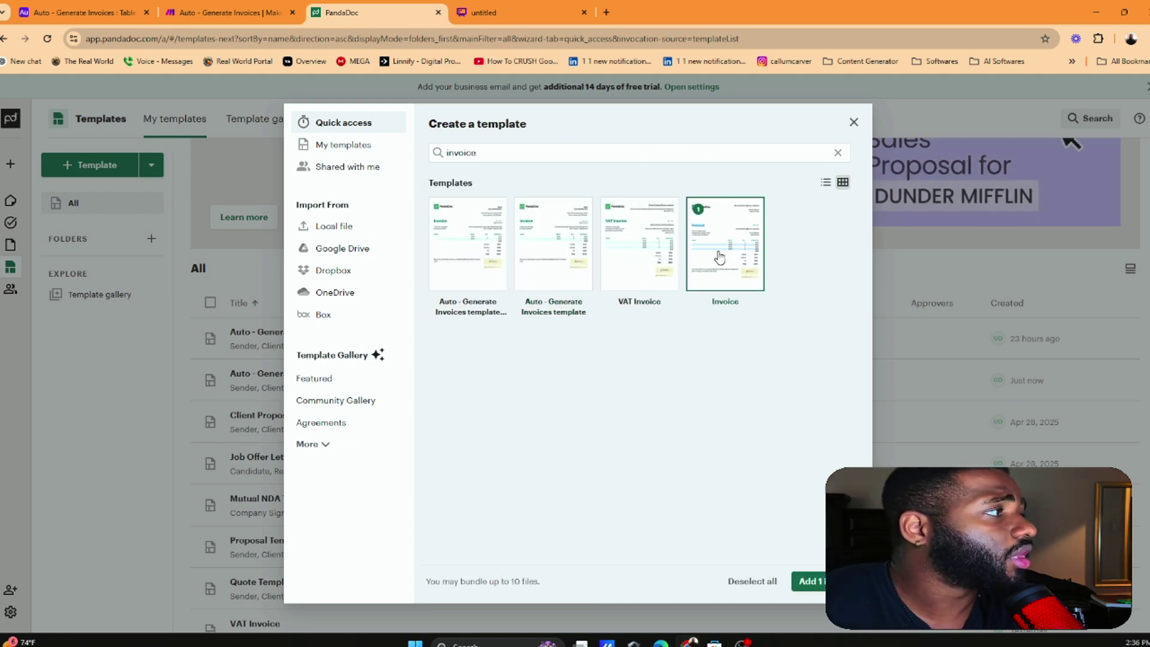
{"action": "left_click", "coordinate": [815, 583]}
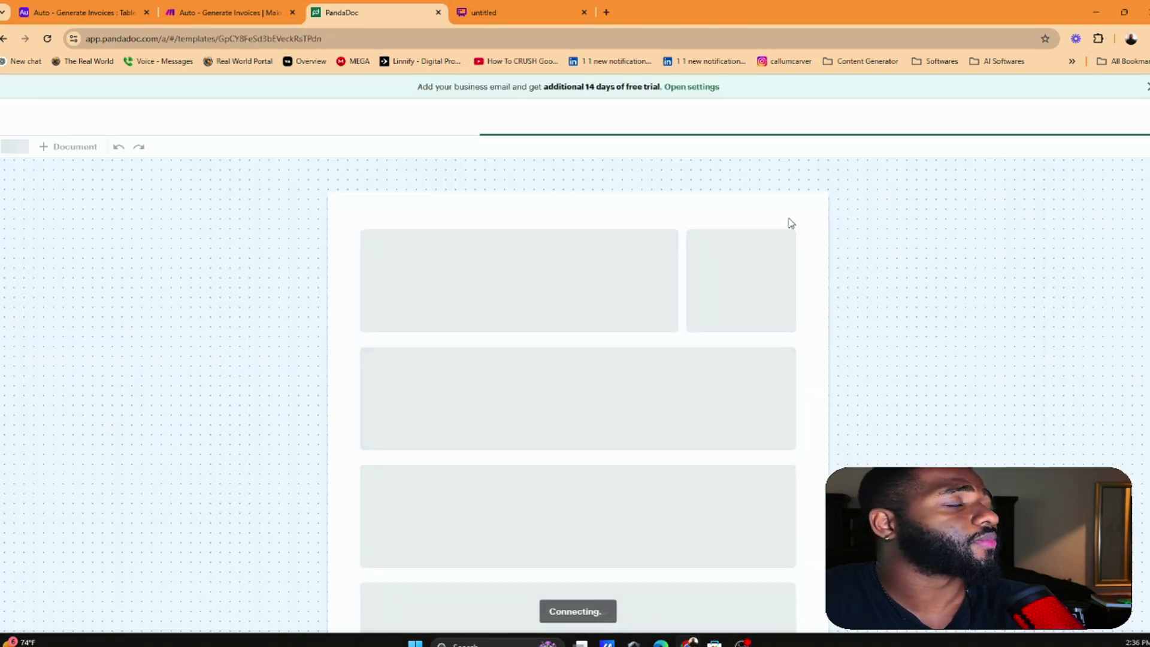
Place the caret in the Invoice template's sender text block
{"action": "scroll", "coordinate": [710, 236], "scroll_direction": "down", "scroll_amount": 4}
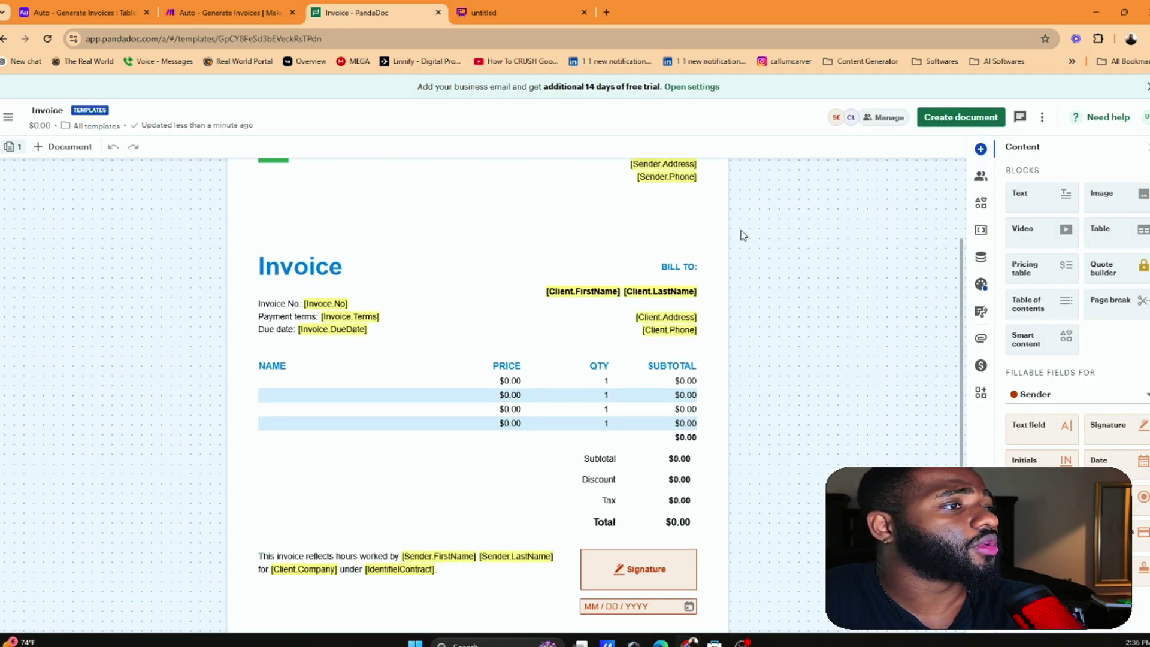
{"action": "scroll", "coordinate": [558, 250], "scroll_direction": "up", "scroll_amount": 3}
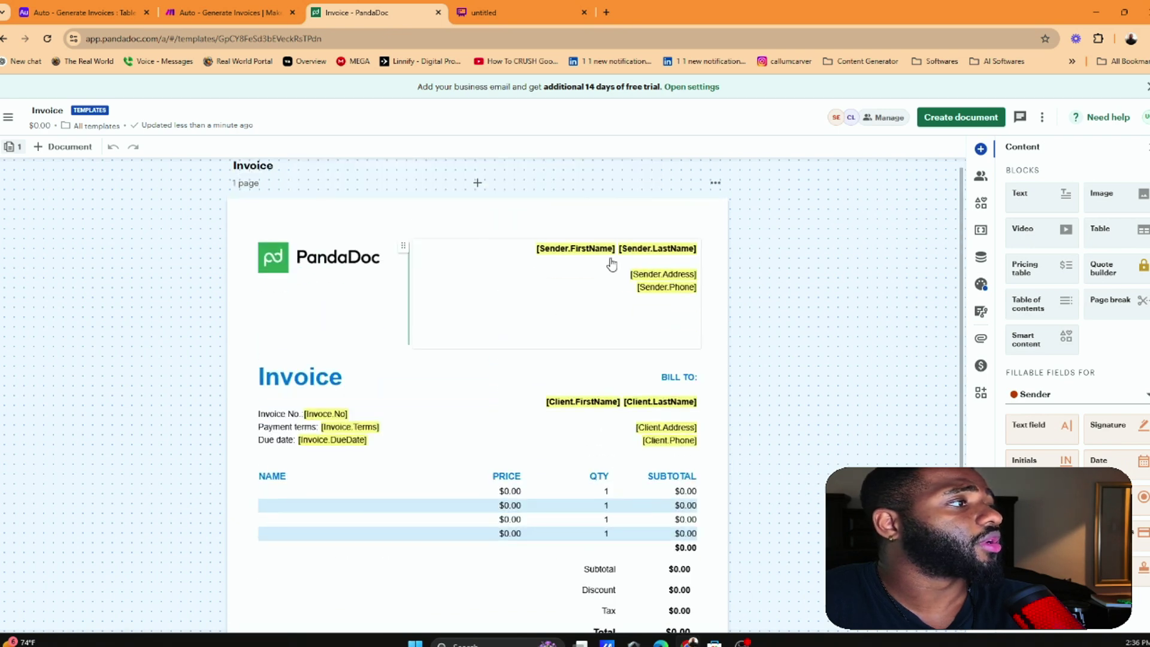
{"action": "left_click", "coordinate": [442, 298]}
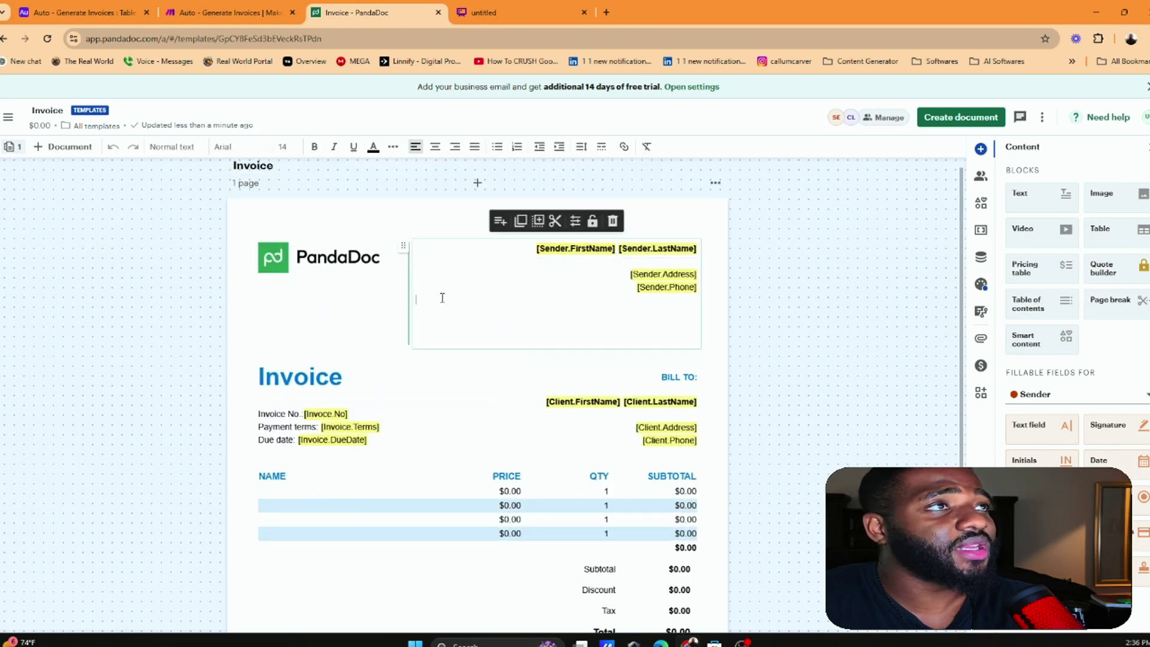
{"action": "scroll", "coordinate": [527, 479], "scroll_direction": "down", "scroll_amount": 1}
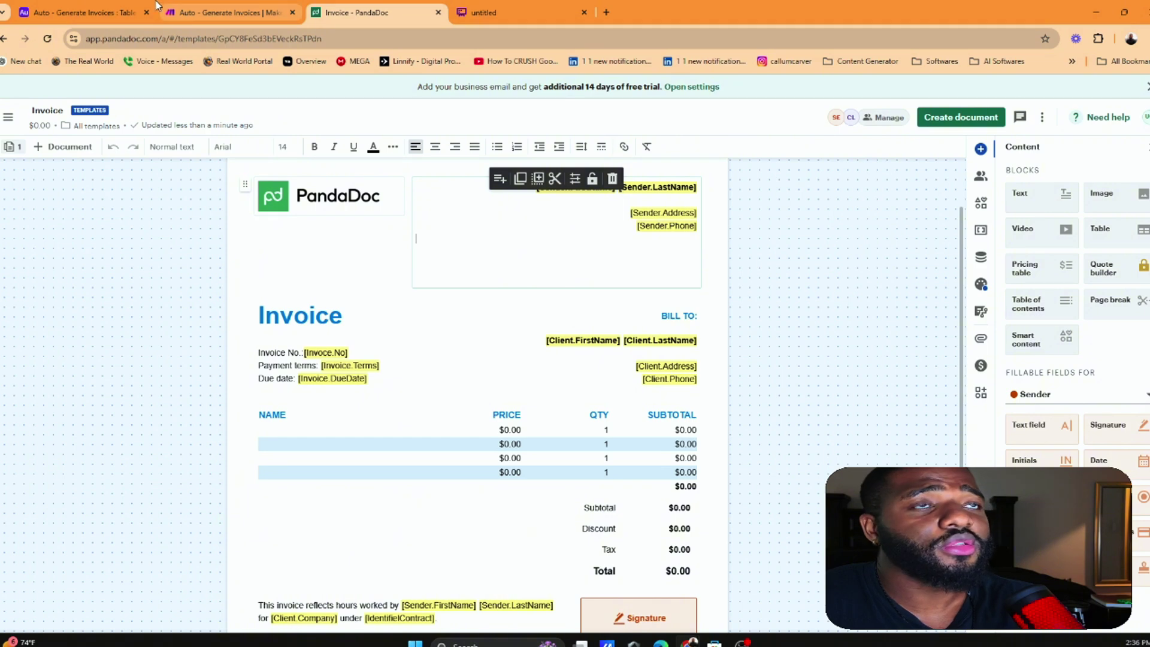
Review the Airtable columns, then add the Masons Marketing line beneath the sender name
{"action": "left_click", "coordinate": [115, 11]}
{"action": "key", "text": "Escape"}
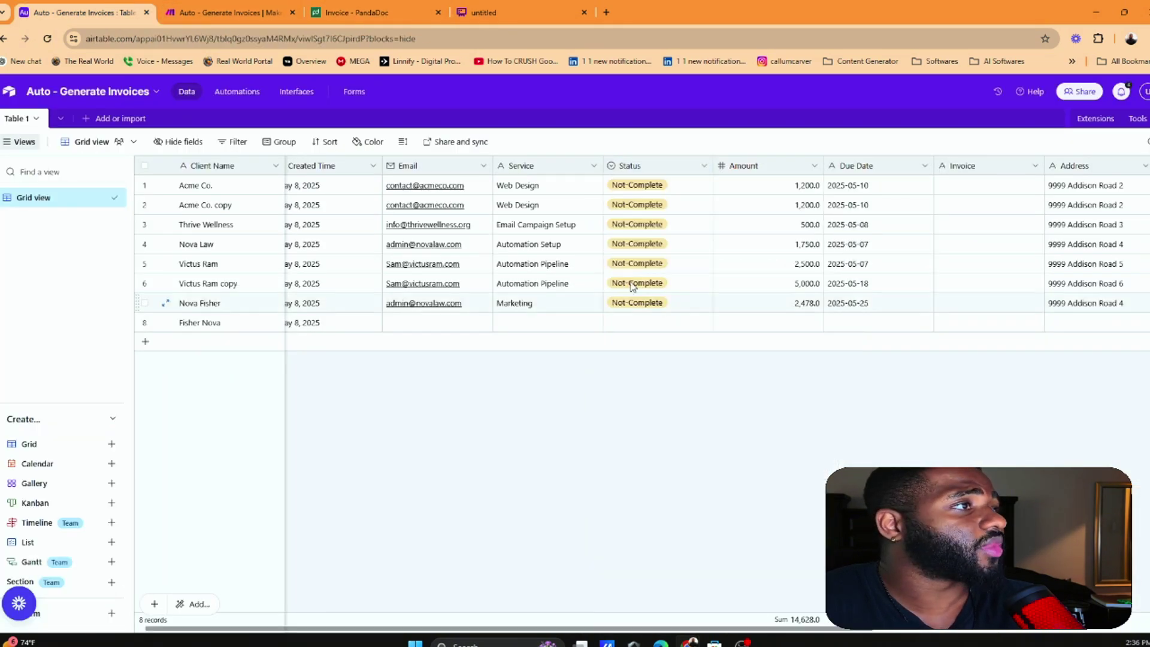
{"action": "scroll", "coordinate": [632, 287], "scroll_direction": "right", "scroll_amount": 10}
{"action": "scroll", "coordinate": [613, 182], "scroll_direction": "left", "scroll_amount": 10}
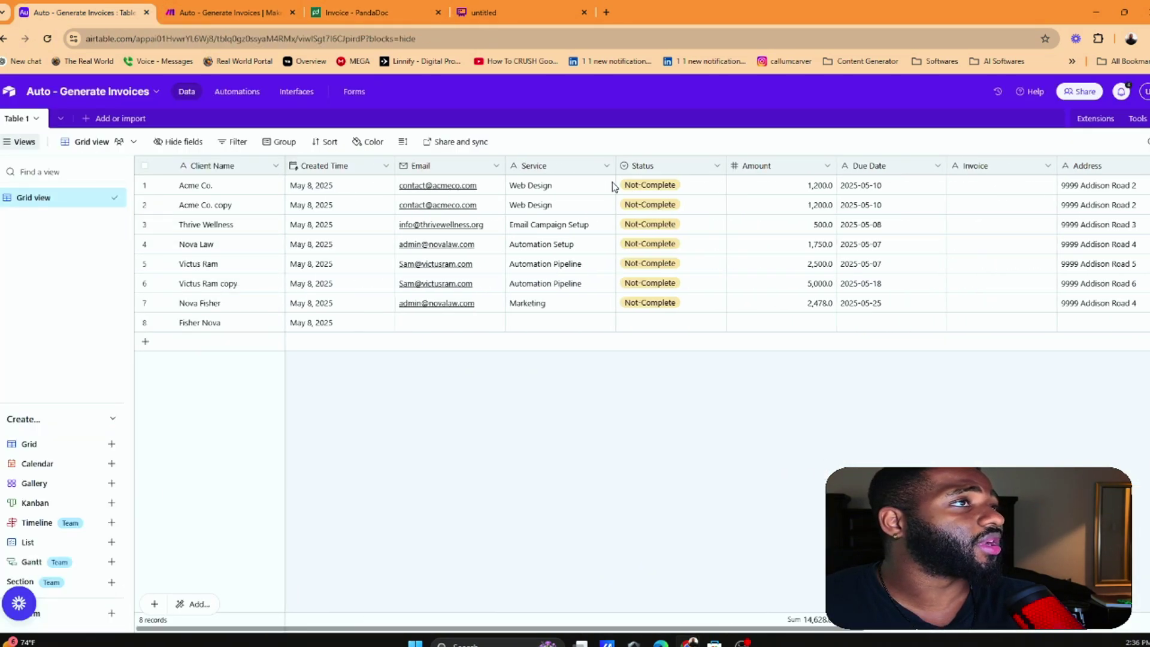
{"action": "left_click", "coordinate": [237, 11]}
{"action": "left_click", "coordinate": [357, 12]}
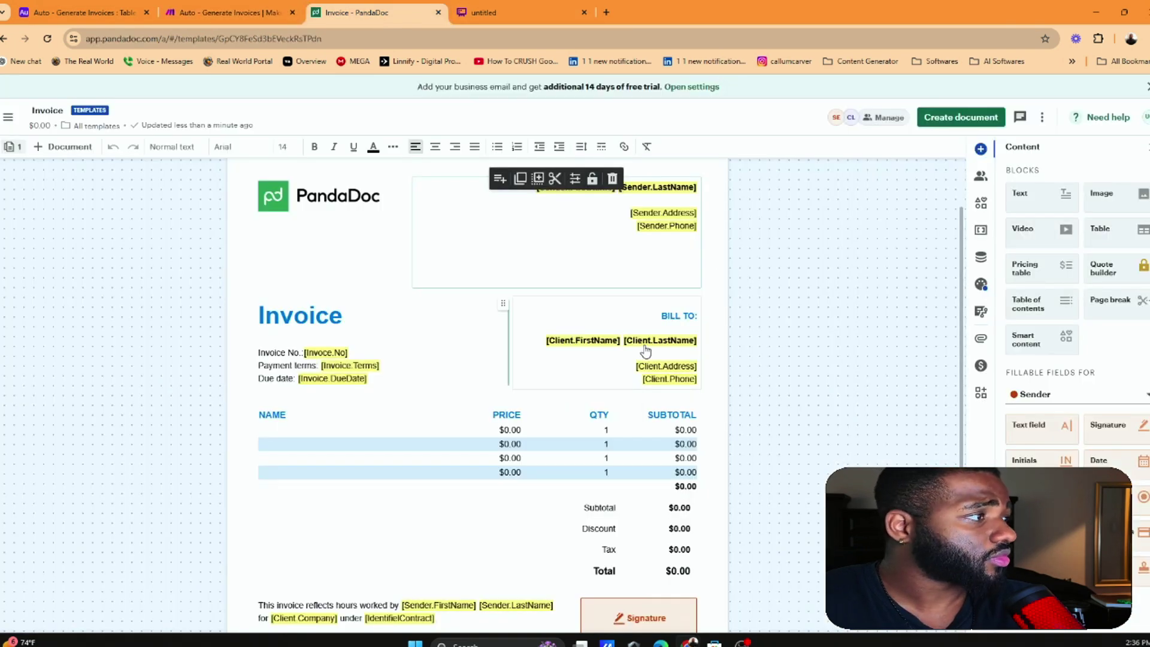
{"action": "scroll", "coordinate": [639, 311], "scroll_direction": "up", "scroll_amount": 2}
{"action": "left_click", "coordinate": [671, 260]}
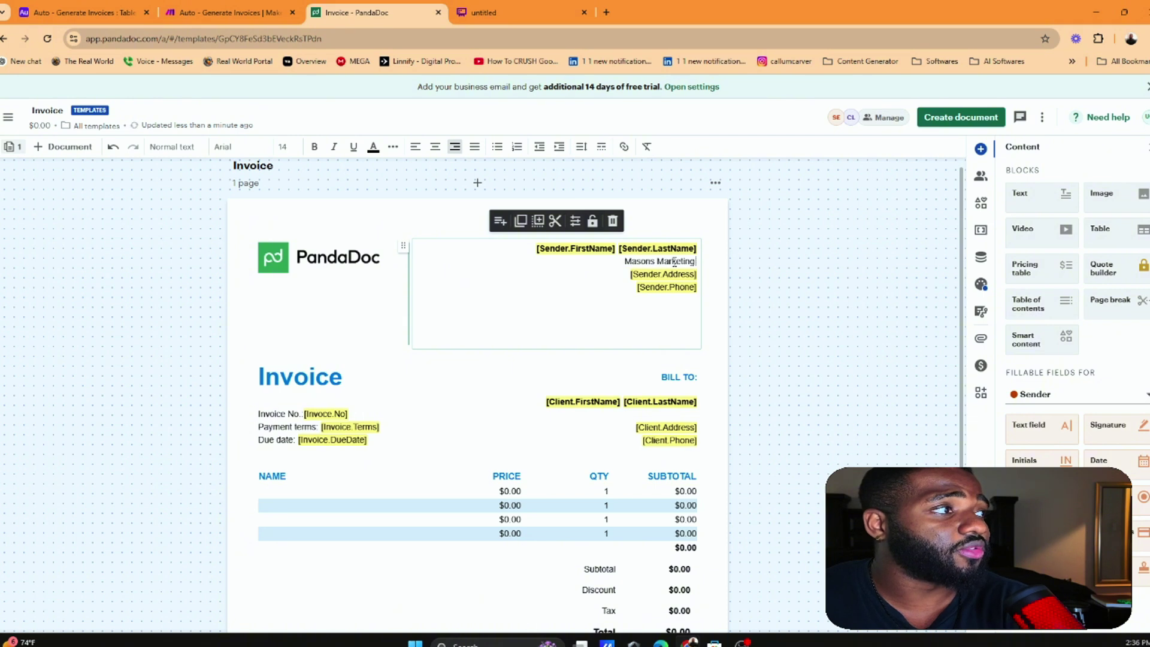
Replace the Sender.Address and Sender.Phone placeholders with a typed street address line
{"action": "type", "text": "gency"}
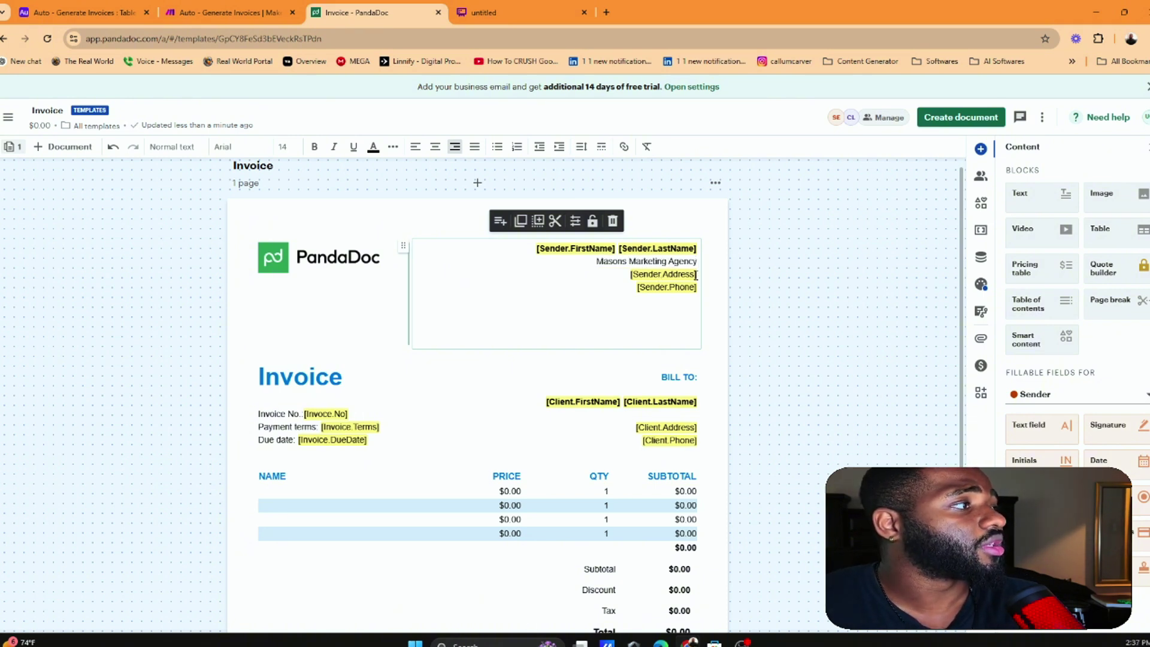
{"action": "left_click", "coordinate": [695, 275]}
{"action": "type", "text": "9999"}
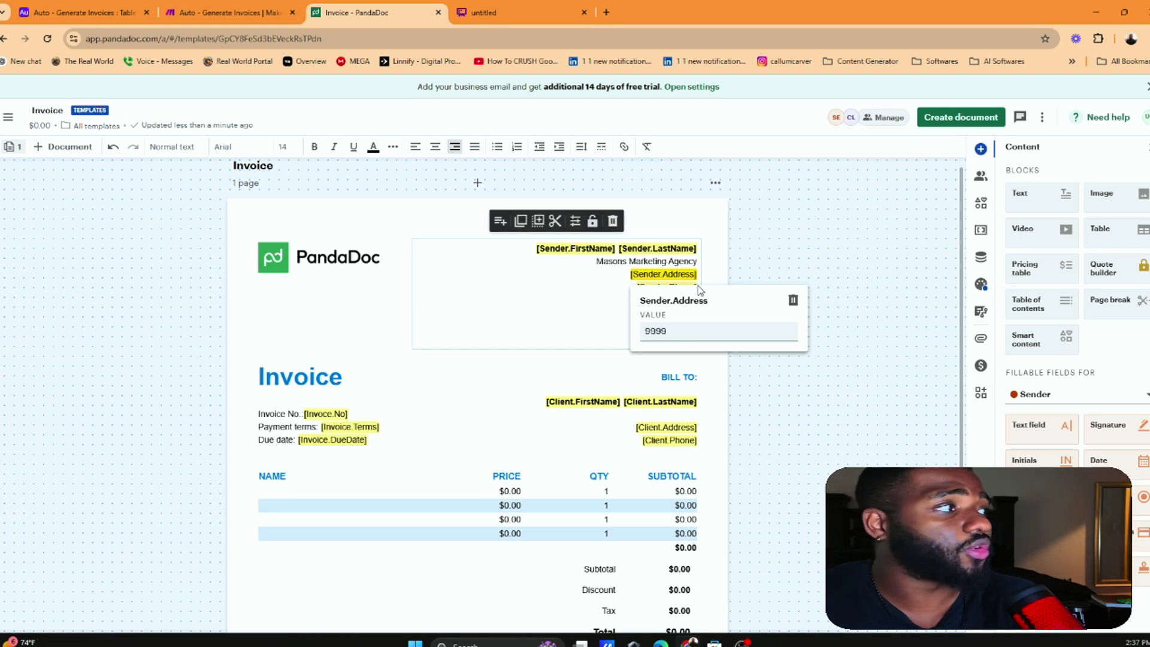
{"action": "left_click", "coordinate": [790, 301]}
{"action": "left_click", "coordinate": [687, 290]}
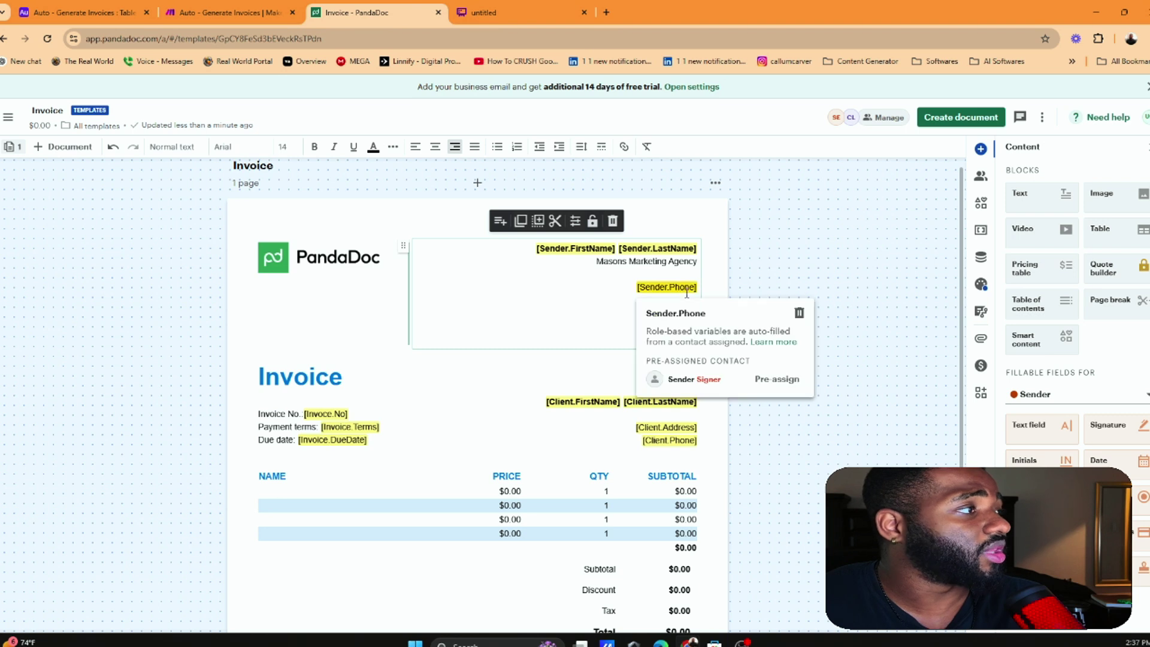
{"action": "left_click", "coordinate": [797, 313]}
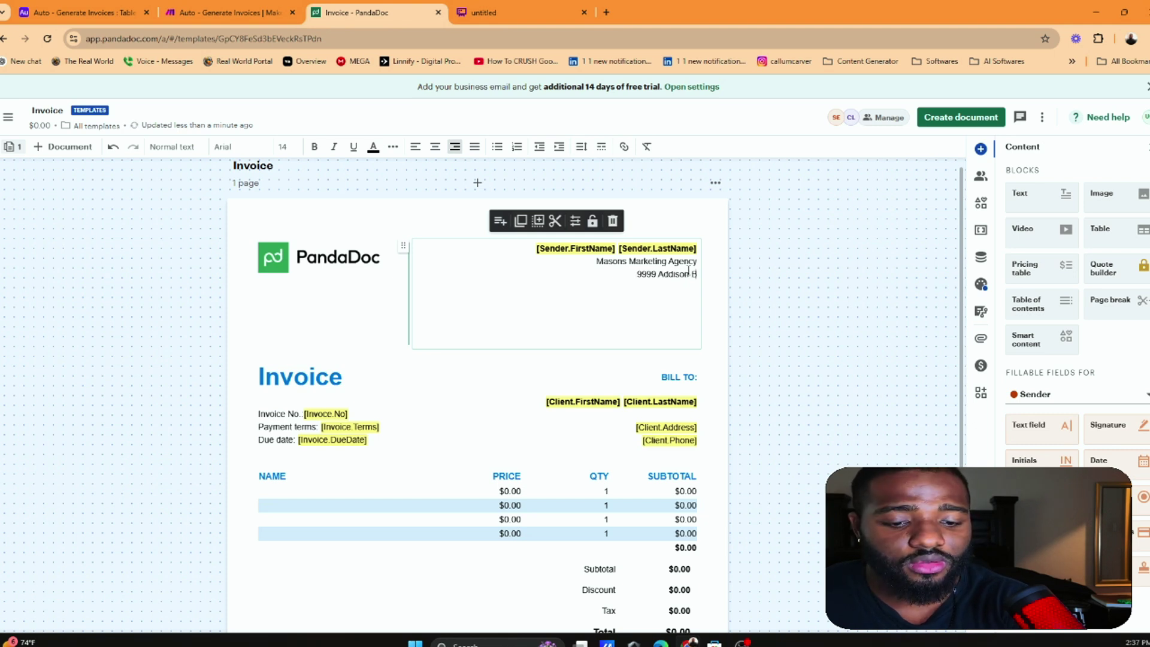
{"action": "type", "text": "oad"}
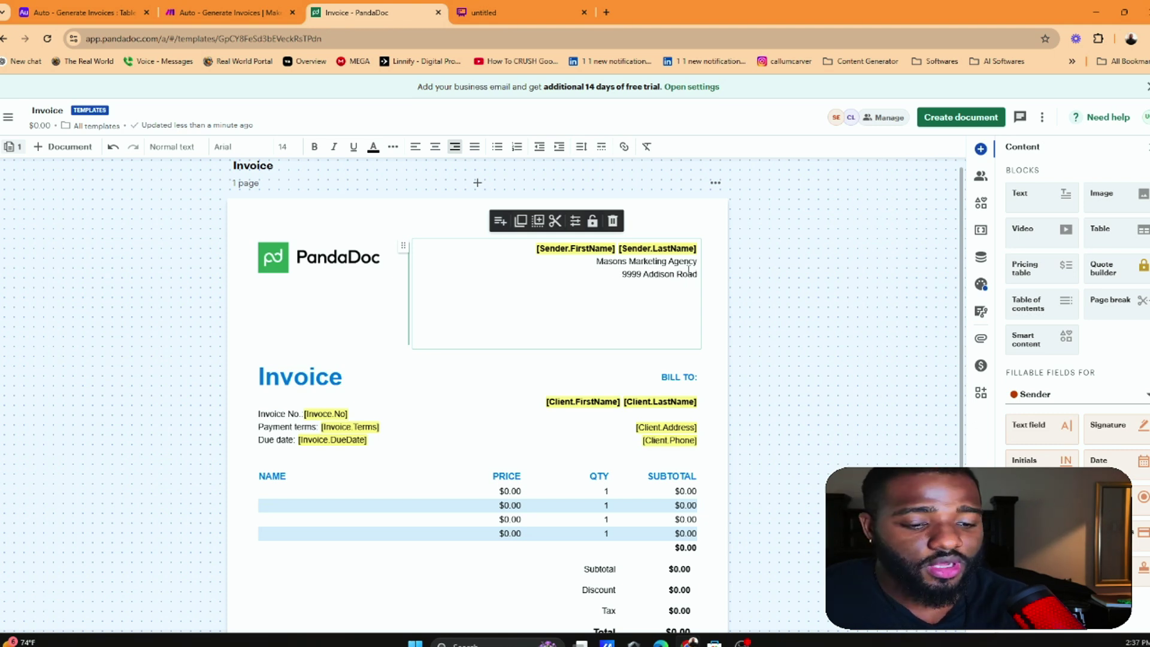
{"action": "key", "text": "Return"}
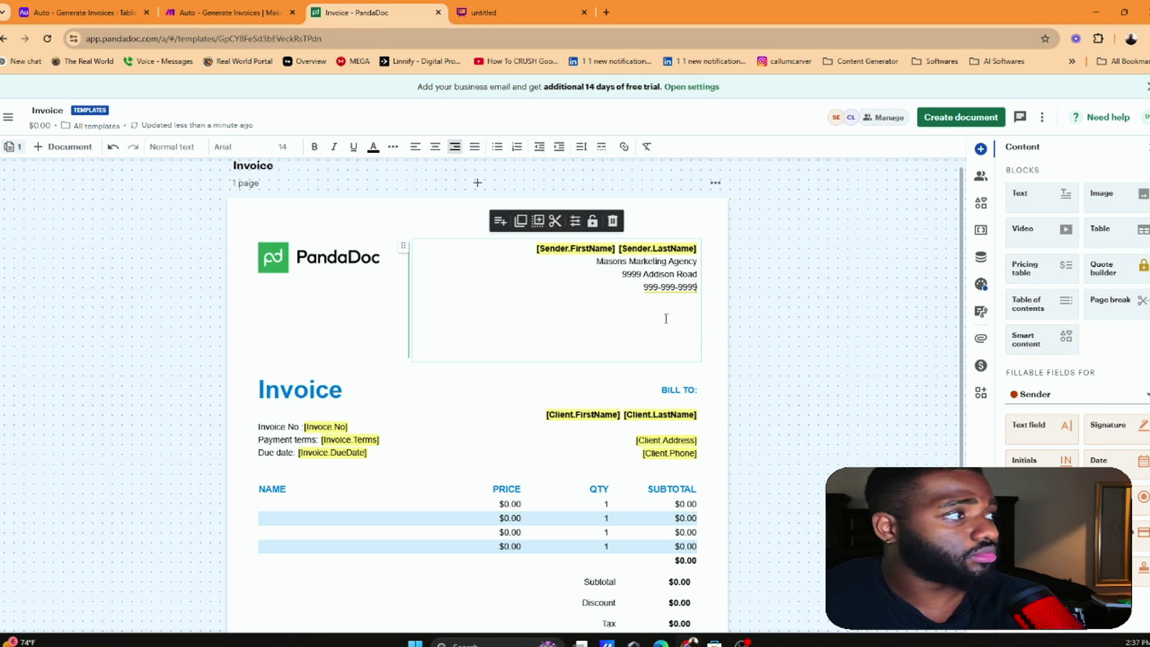
{"action": "left_click", "coordinate": [714, 361]}
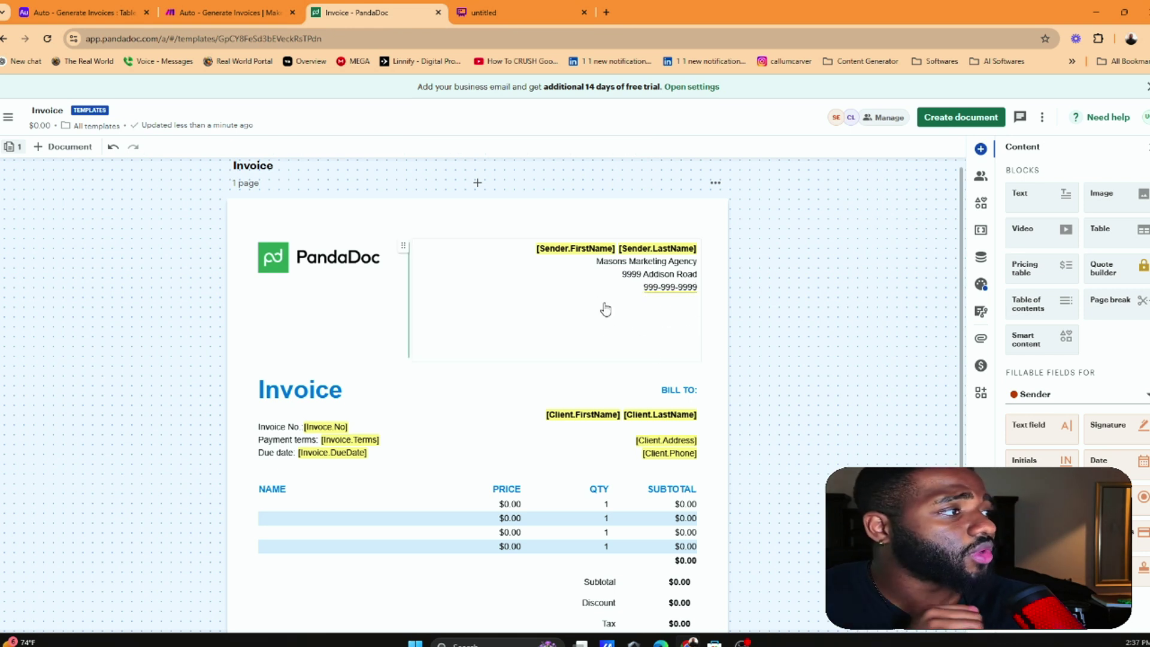
Delete the empty lines below the sender address so the Invoice heading moves up
{"action": "left_click", "coordinate": [663, 318]}
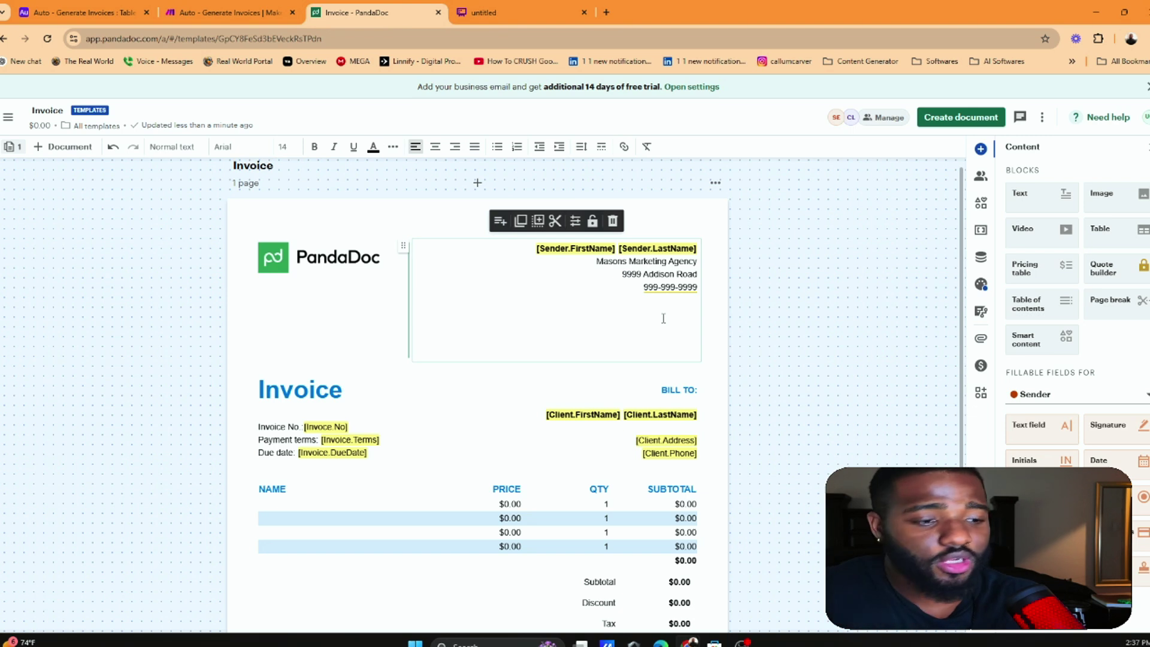
{"action": "key", "text": "Delete"}
{"action": "key", "text": "Delete"}
{"action": "key", "text": "Delete"}
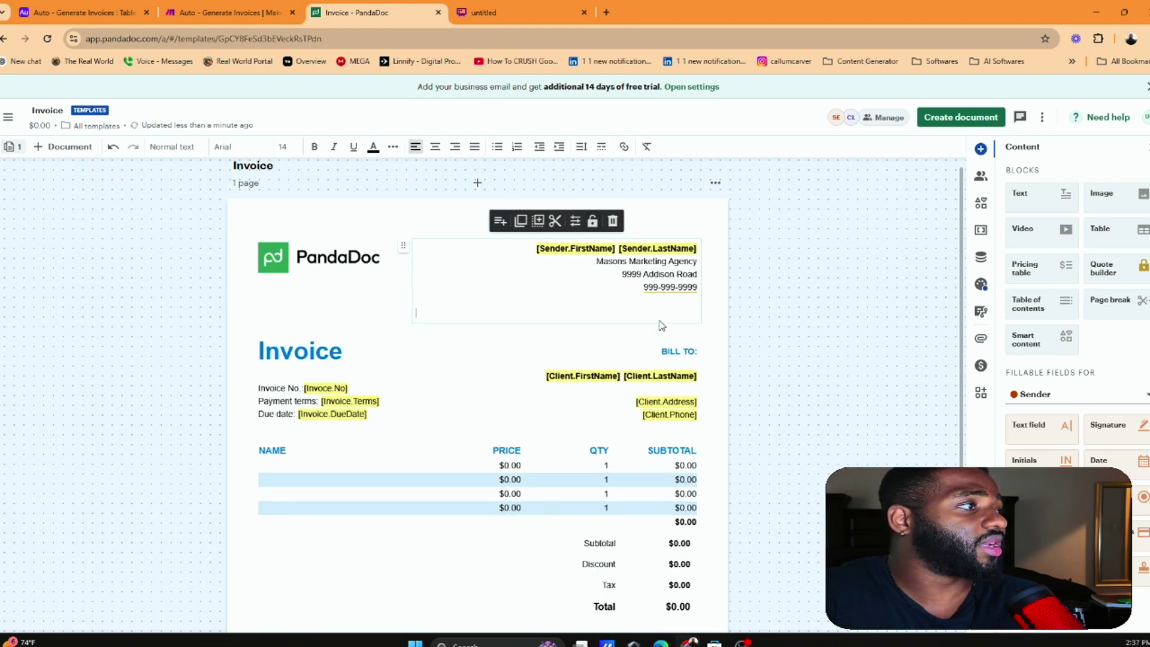
{"action": "key", "text": "Delete"}
{"action": "left_click", "coordinate": [747, 334]}
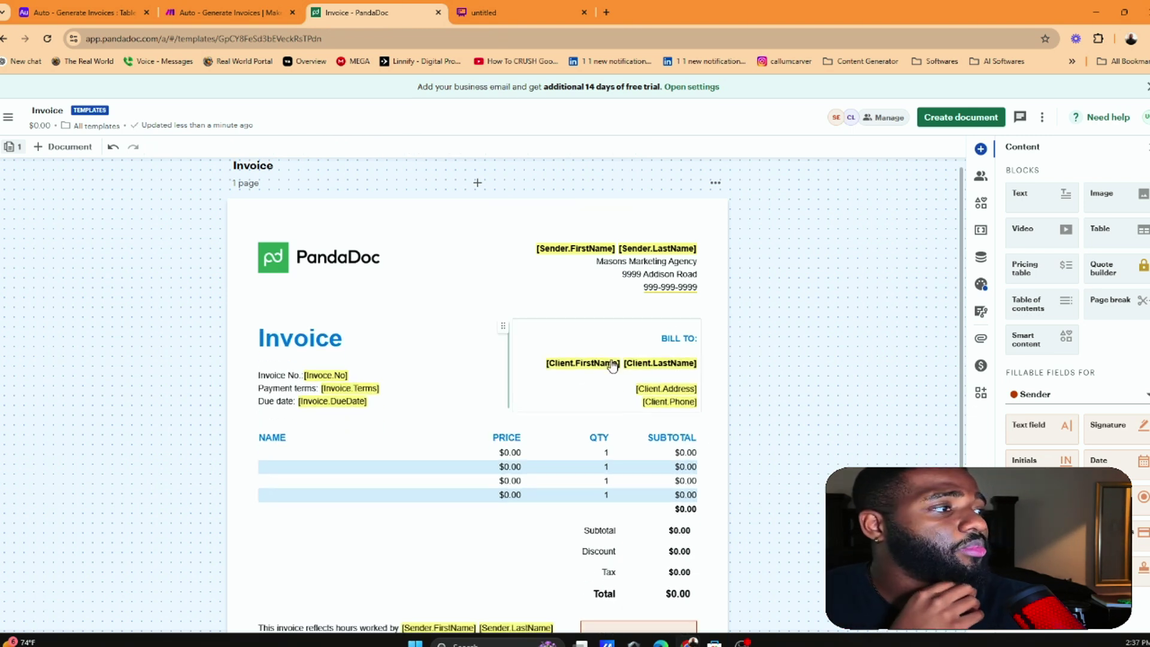
Inspect the Client.FirstName and Client.LastName variables' details
{"action": "left_click", "coordinate": [599, 365]}
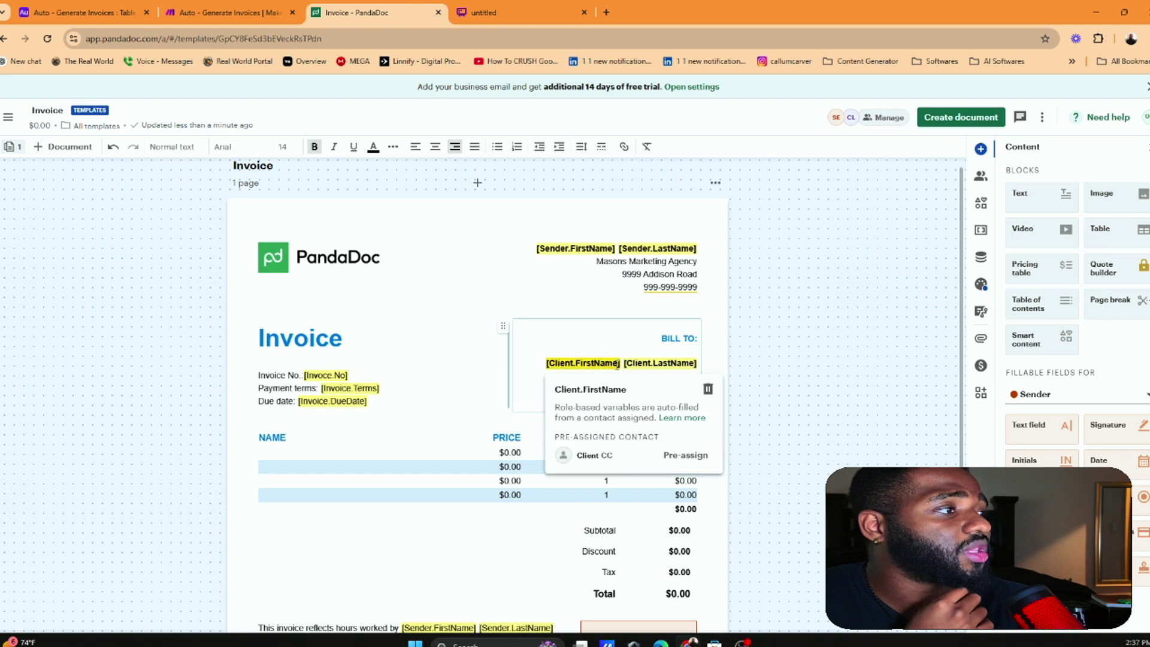
{"action": "left_click", "coordinate": [683, 364]}
{"action": "left_click", "coordinate": [399, 394]}
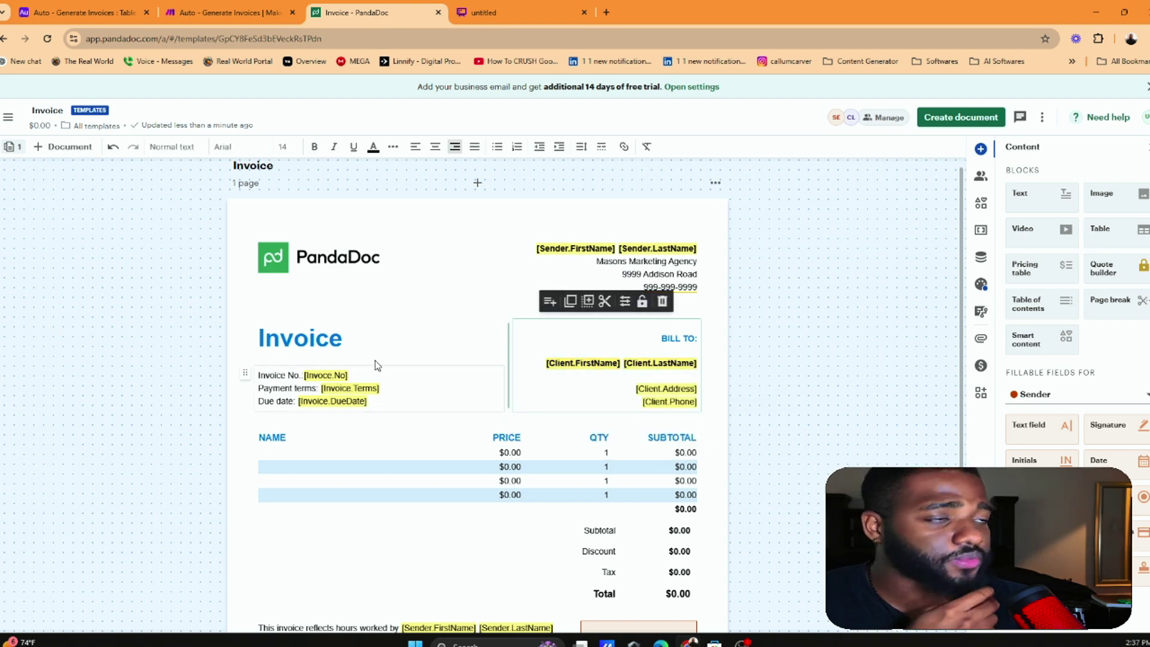
{"action": "scroll", "coordinate": [377, 366], "scroll_direction": "down", "scroll_amount": 1}
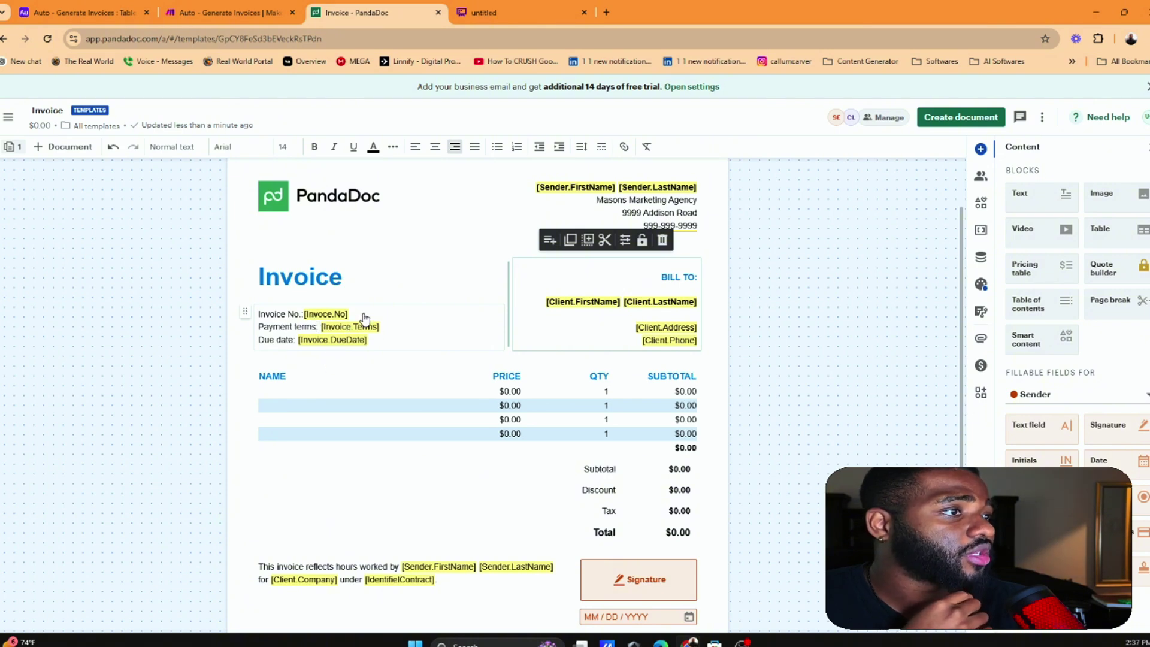
Review the invoice number and terms block and the rest of the template, then return to Make
{"action": "left_click", "coordinate": [367, 336]}
{"action": "scroll", "coordinate": [360, 354], "scroll_direction": "down", "scroll_amount": 2}
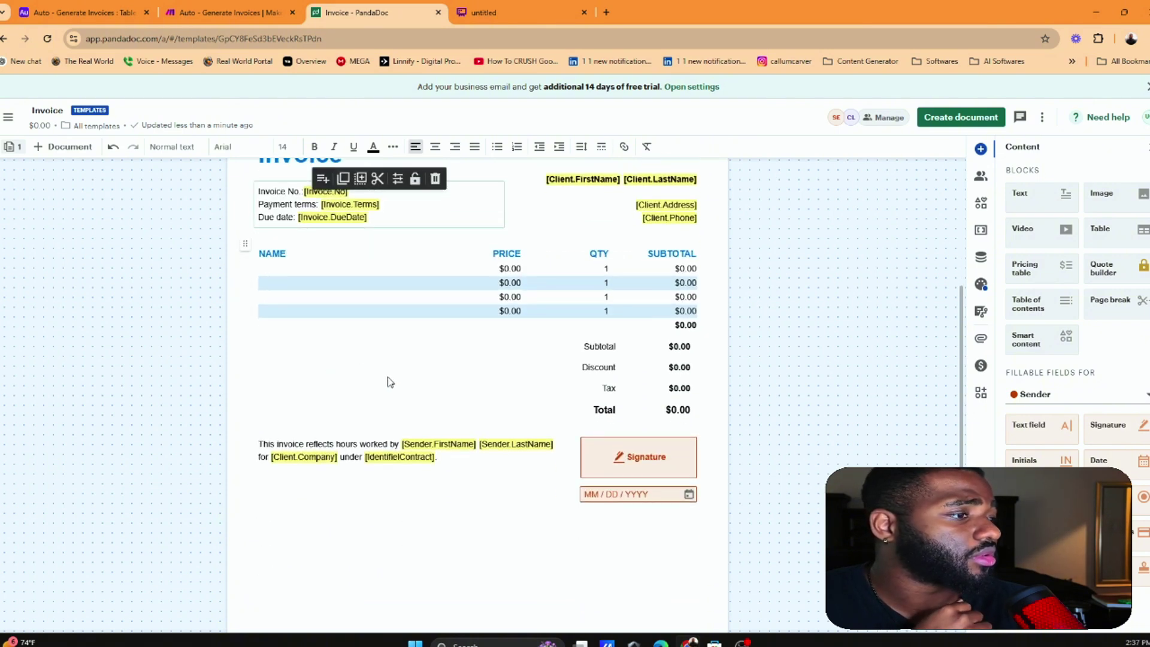
{"action": "scroll", "coordinate": [405, 380], "scroll_direction": "up", "scroll_amount": 3}
{"action": "scroll", "coordinate": [337, 314], "scroll_direction": "down", "scroll_amount": 1}
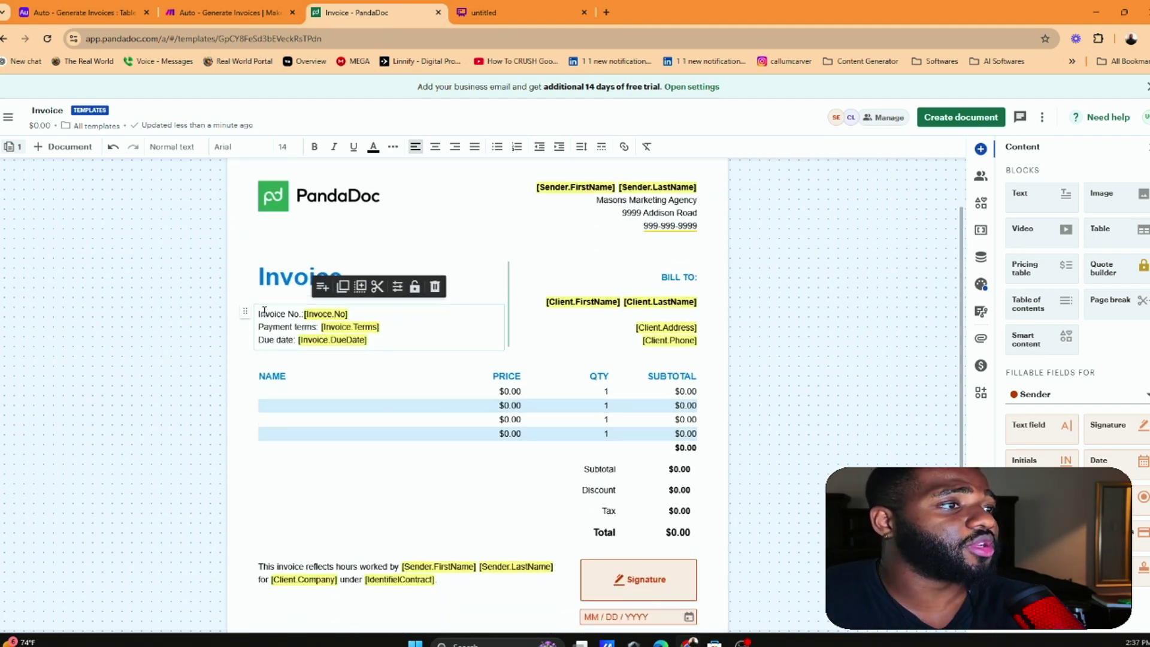
{"action": "scroll", "coordinate": [716, 432], "scroll_direction": "down", "scroll_amount": 2}
{"action": "scroll", "coordinate": [534, 406], "scroll_direction": "up", "scroll_amount": 1}
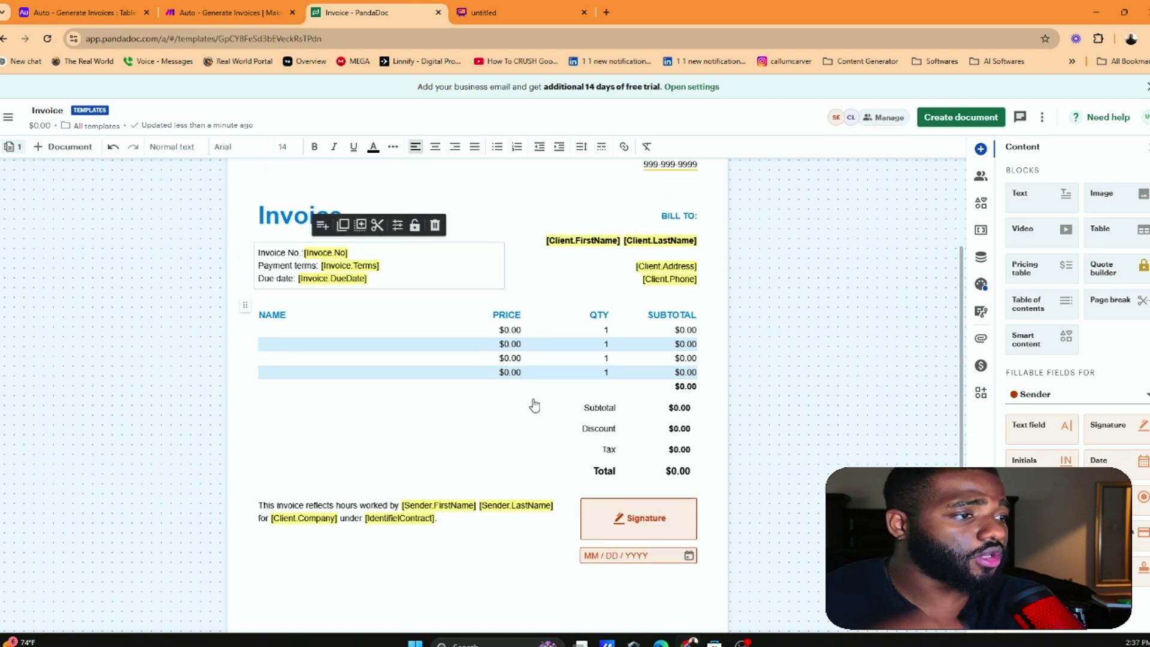
{"action": "left_click", "coordinate": [224, 11]}
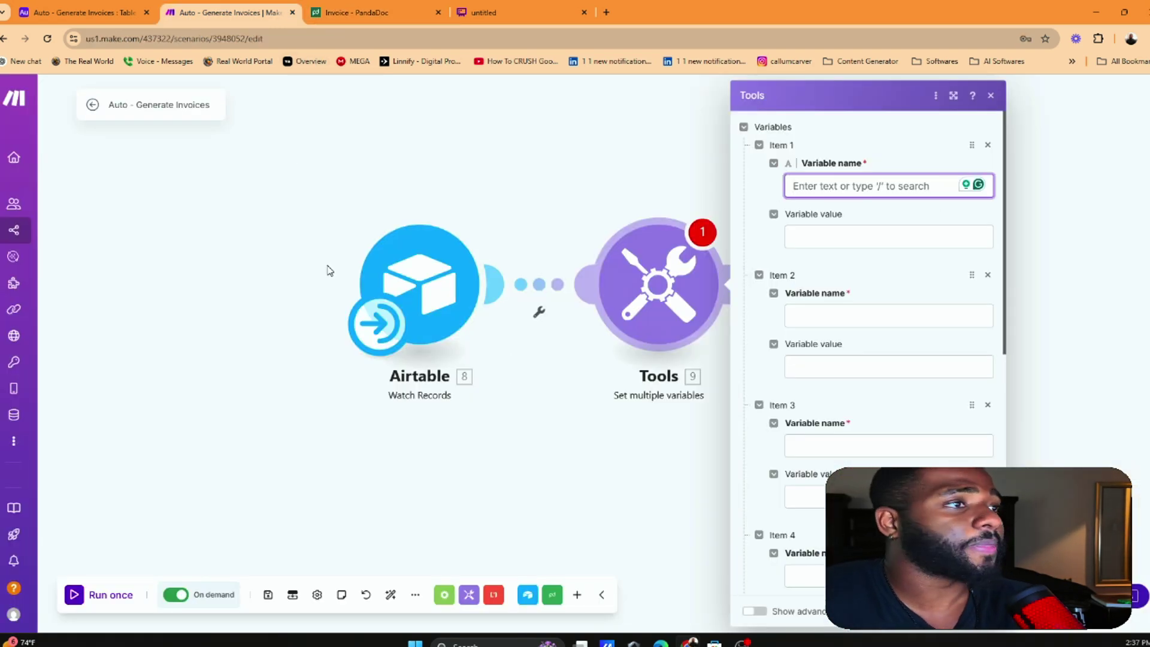
Set the Airtable trigger's limit to 1 and formula to ({Status} = 'Complete'), then save
{"action": "left_click", "coordinate": [433, 278]}
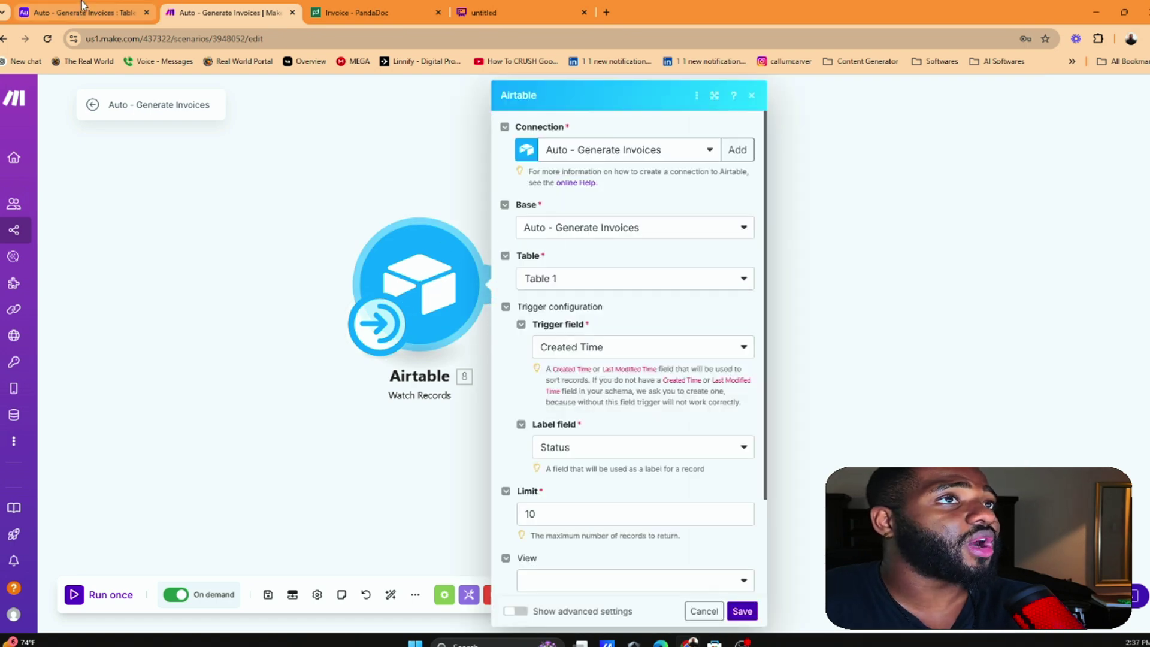
{"action": "left_click", "coordinate": [78, 12]}
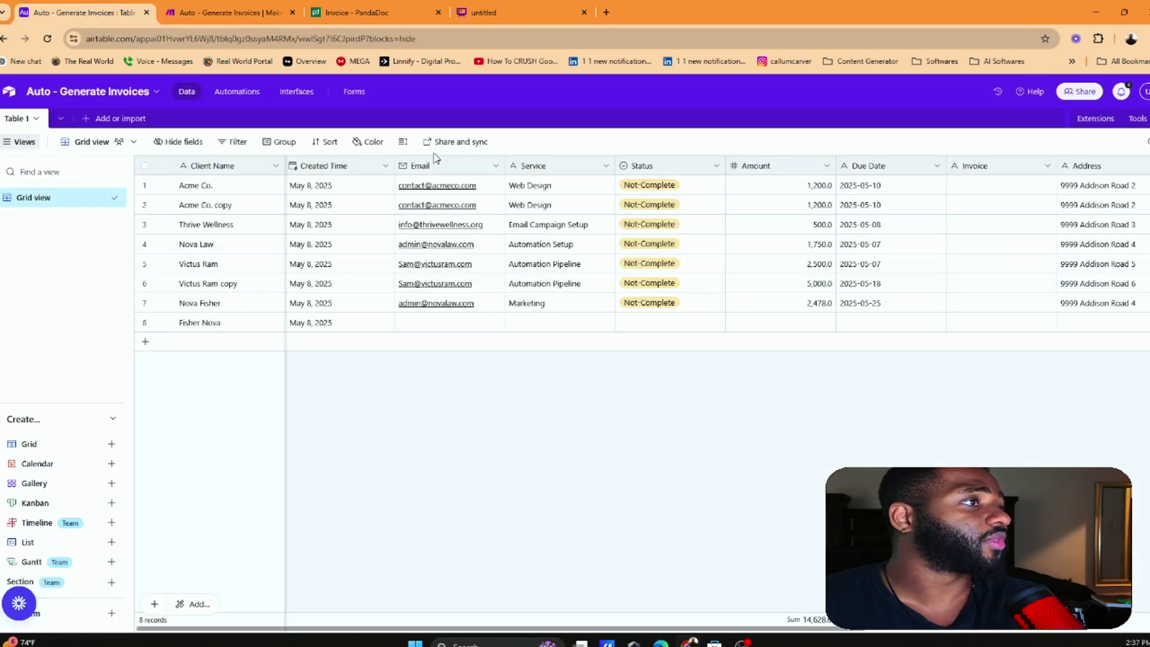
{"action": "scroll", "coordinate": [611, 244], "scroll_direction": "right", "scroll_amount": 5}
{"action": "left_click", "coordinate": [222, 8]}
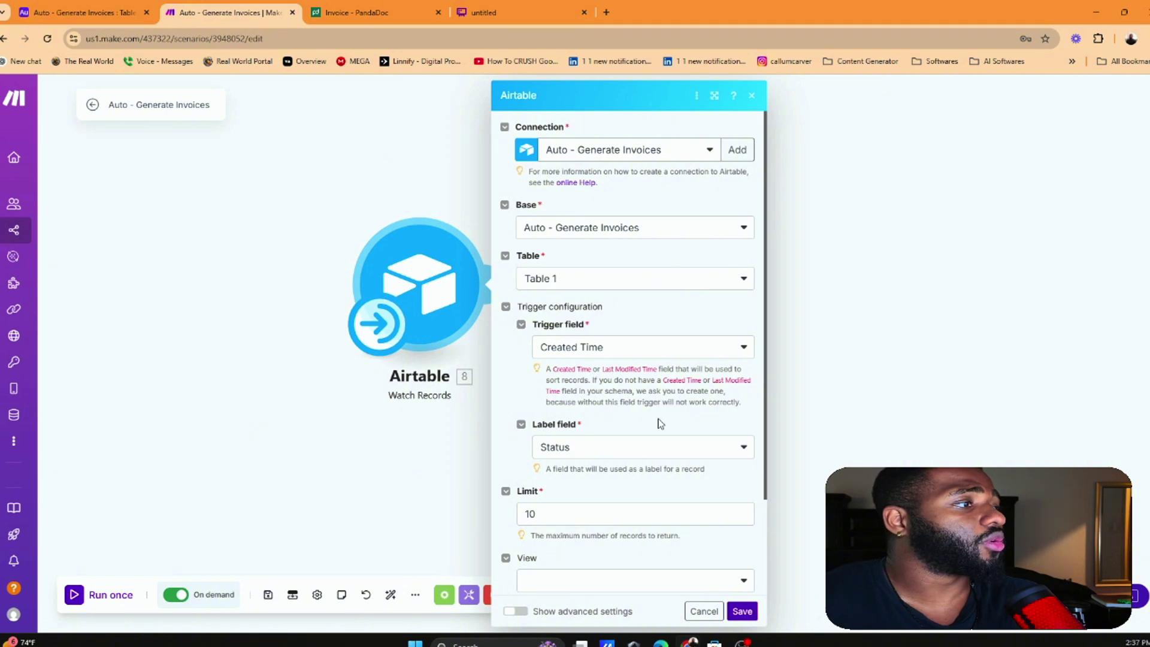
{"action": "scroll", "coordinate": [656, 461], "scroll_direction": "down", "scroll_amount": 2}
{"action": "left_click", "coordinate": [565, 395]}
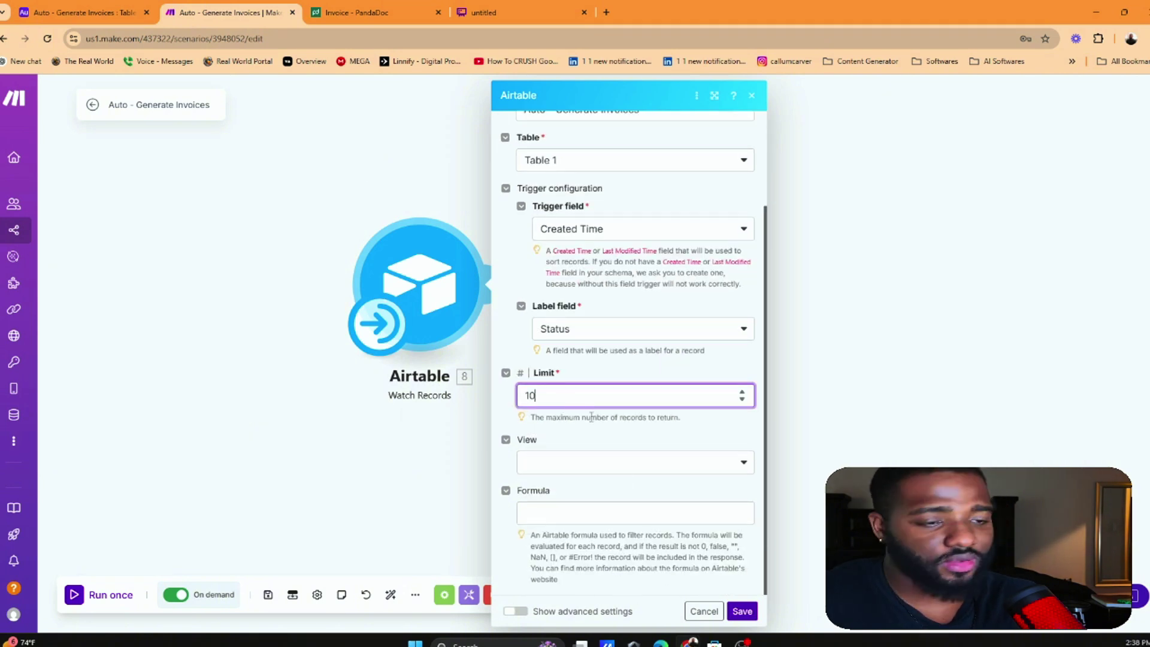
{"action": "key", "text": "BackSpace"}
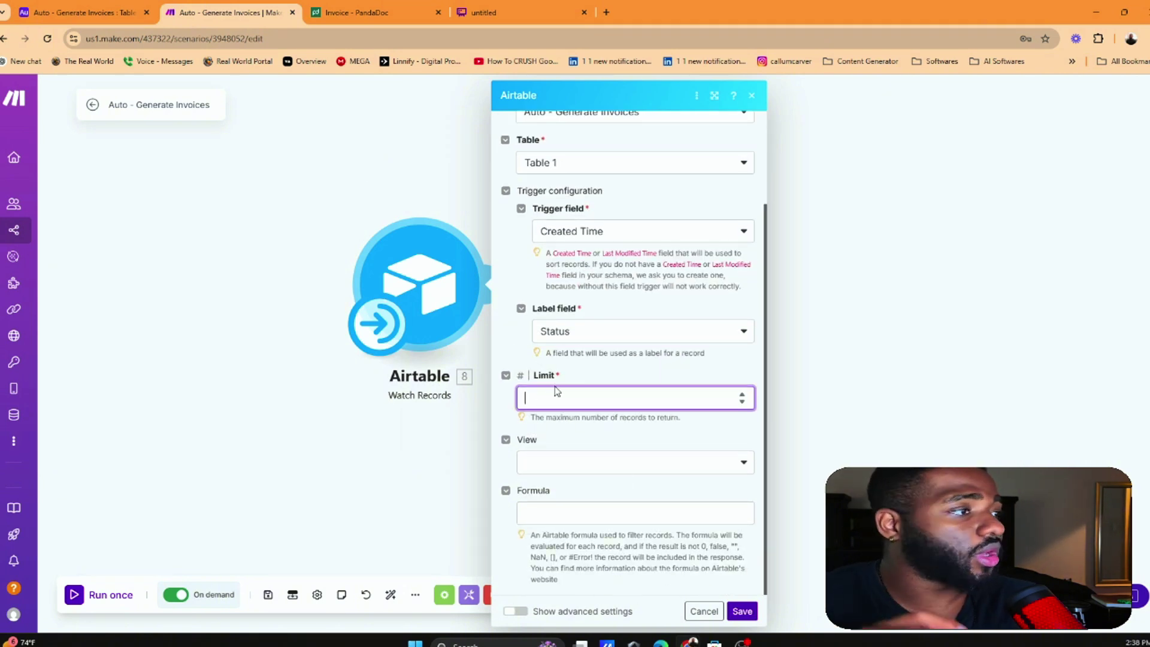
{"action": "left_click", "coordinate": [603, 513]}
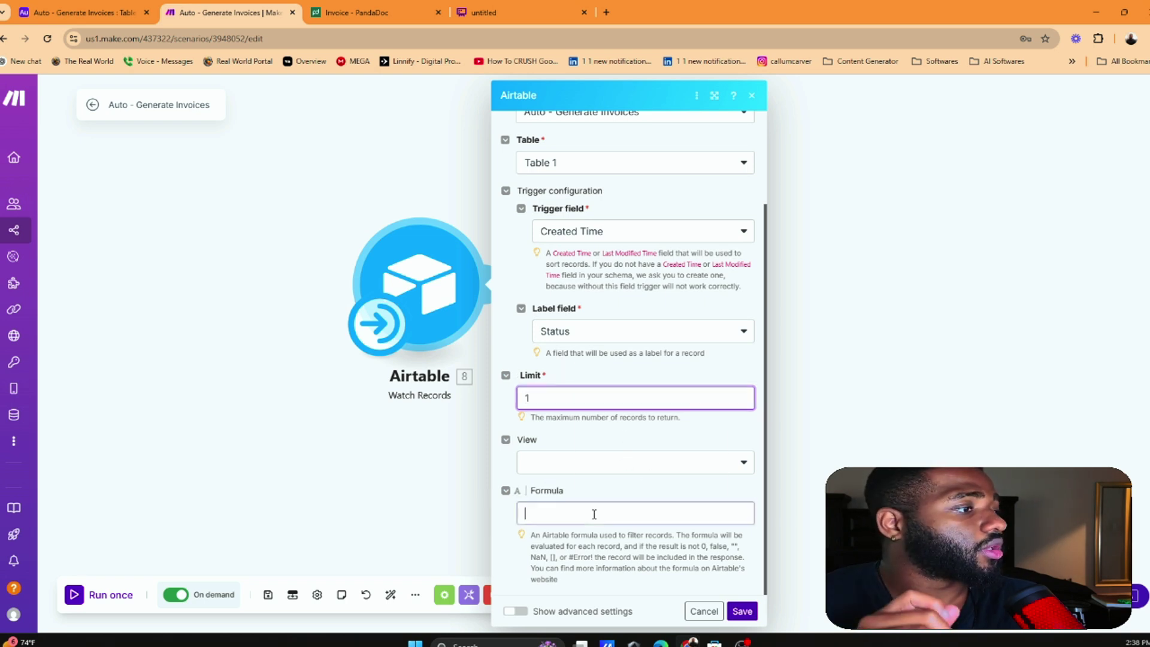
{"action": "left_click", "coordinate": [611, 372]}
{"action": "left_click_drag", "start_coordinate": [531, 513], "coordinate": [632, 514]}
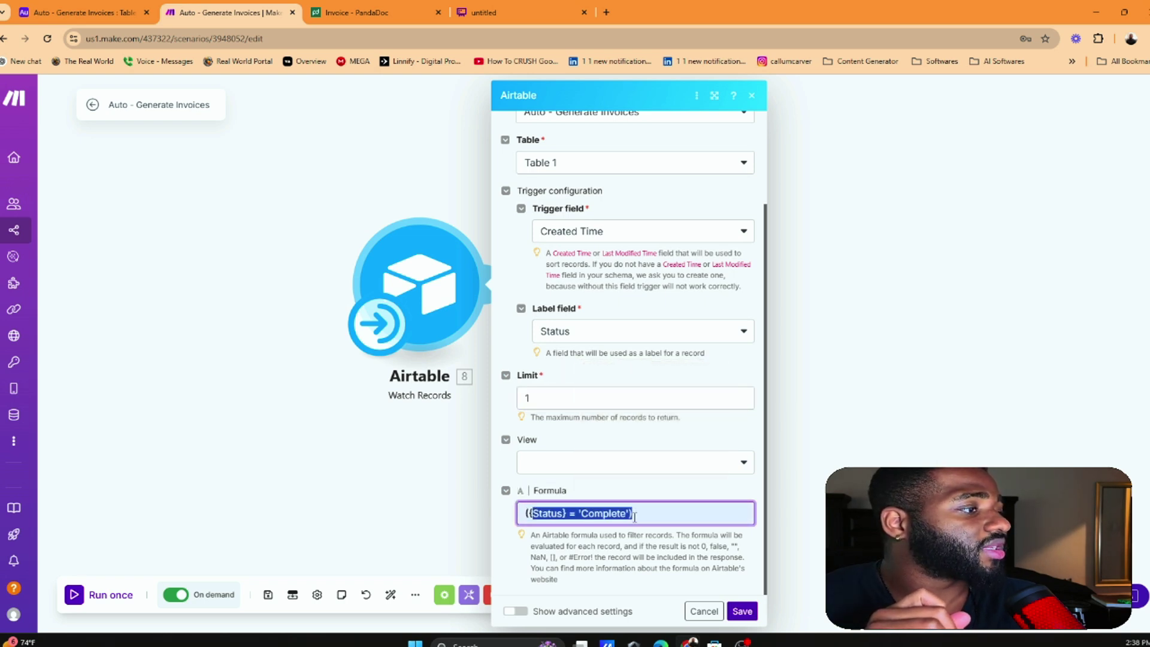
{"action": "scroll", "coordinate": [643, 366], "scroll_direction": "up", "scroll_amount": 2}
{"action": "scroll", "coordinate": [643, 348], "scroll_direction": "down", "scroll_amount": 2}
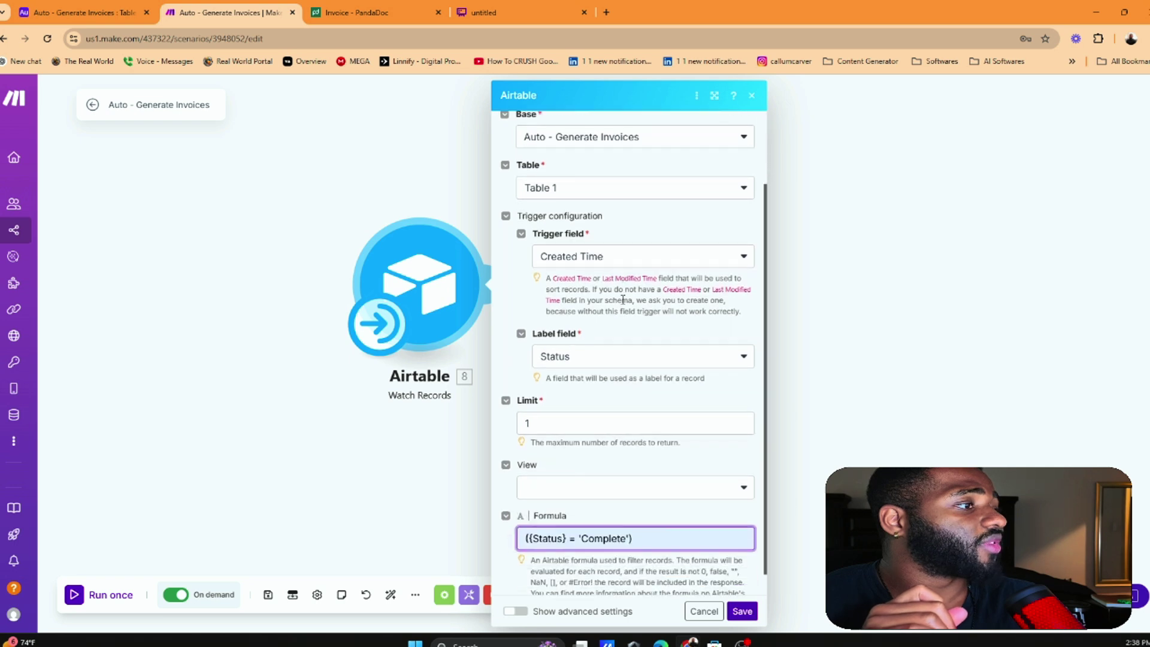
{"action": "left_click", "coordinate": [743, 611]}
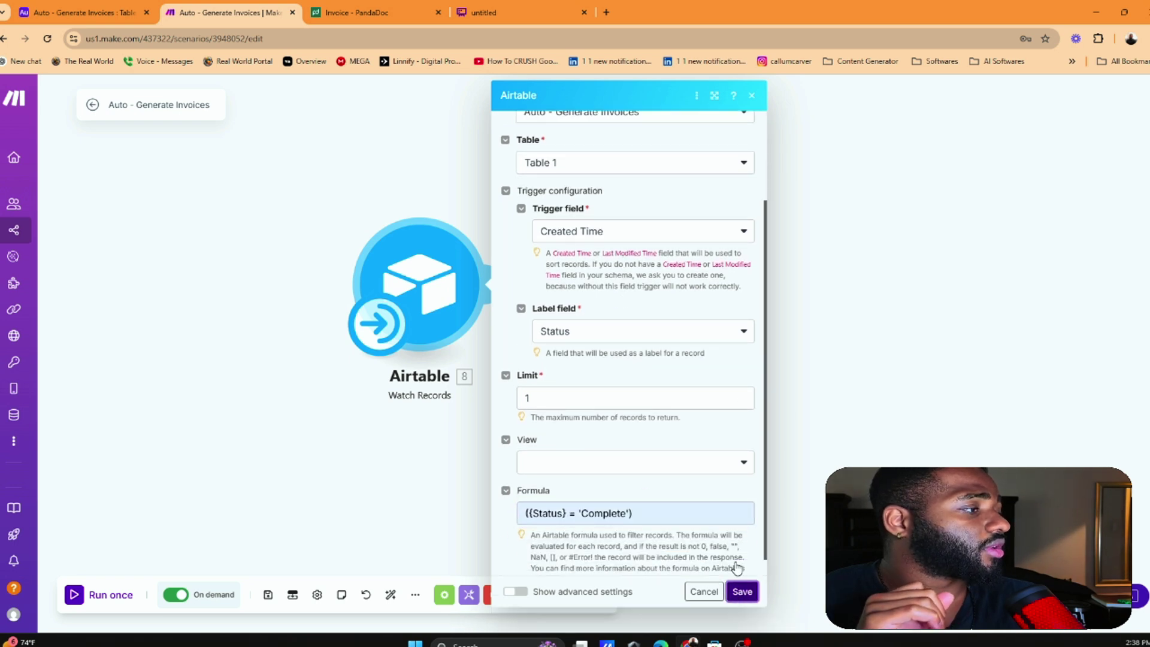
Choose Grid view as the Airtable trigger's view and save
{"action": "left_click", "coordinate": [426, 298]}
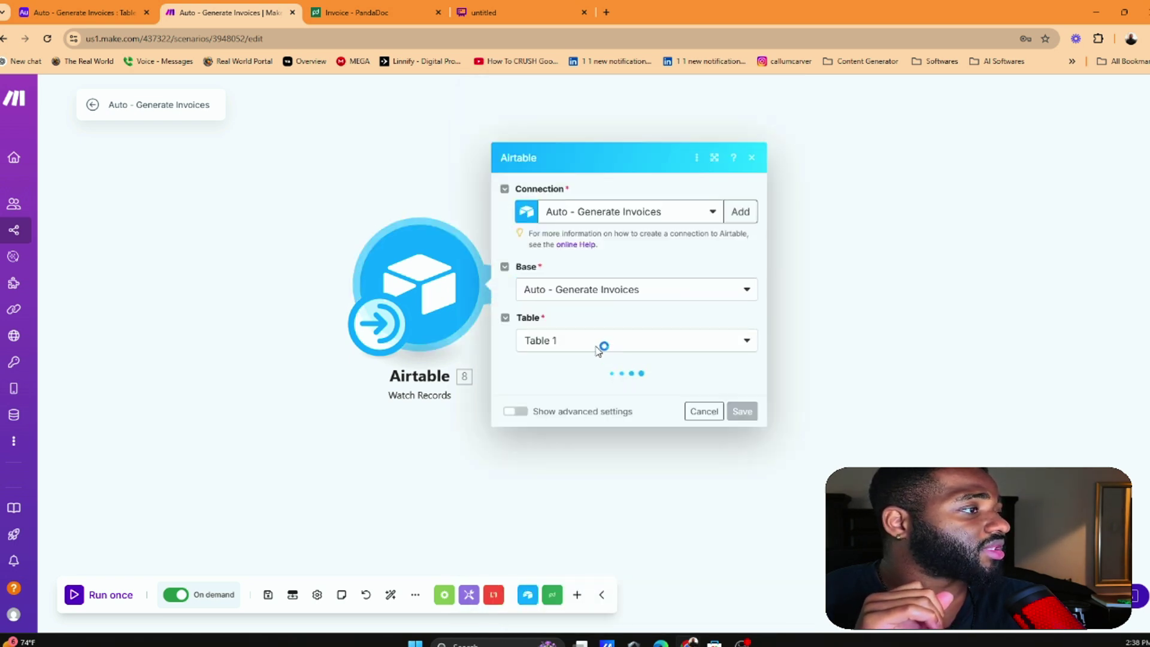
{"action": "scroll", "coordinate": [584, 419], "scroll_direction": "down", "scroll_amount": 1}
{"action": "left_click", "coordinate": [664, 473]}
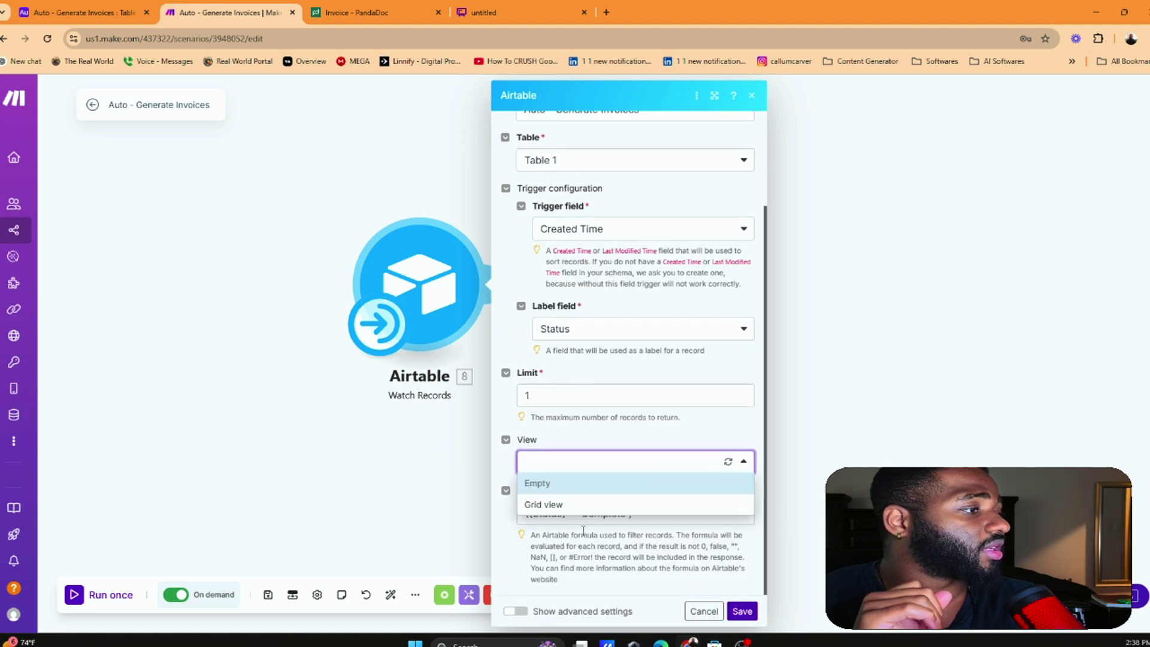
{"action": "left_click", "coordinate": [590, 504]}
{"action": "left_click", "coordinate": [743, 611]}
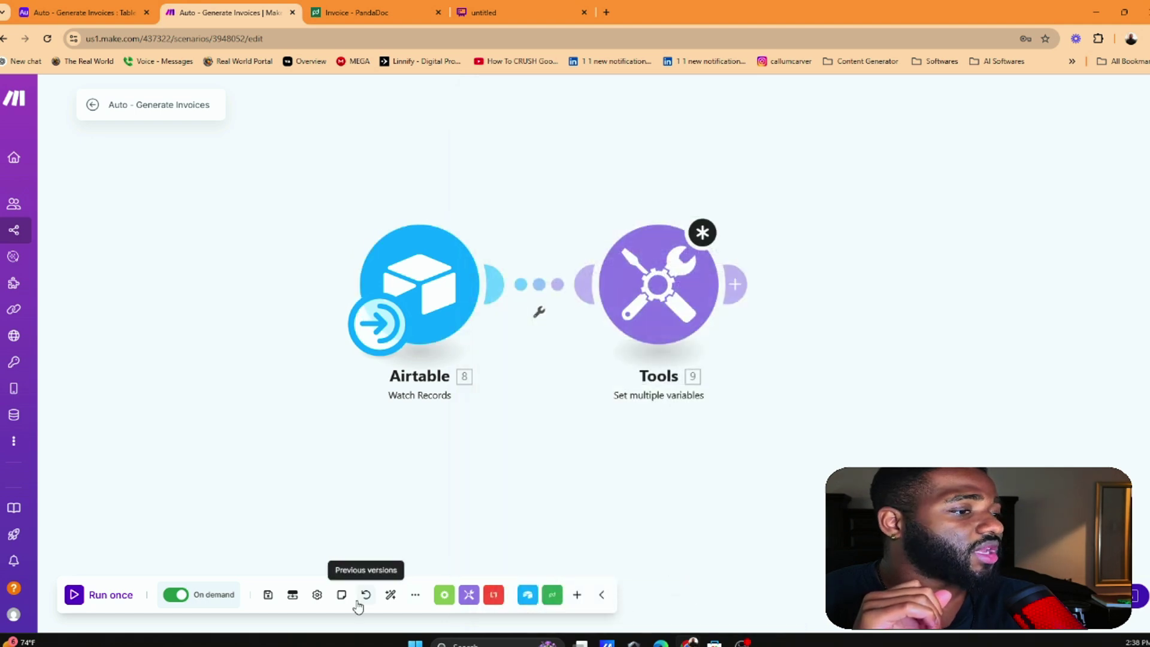
Save the scenario, remove the Airtable–Tools link and run the Airtable module alone
{"action": "left_click", "coordinate": [268, 594]}
{"action": "left_click", "coordinate": [474, 614]}
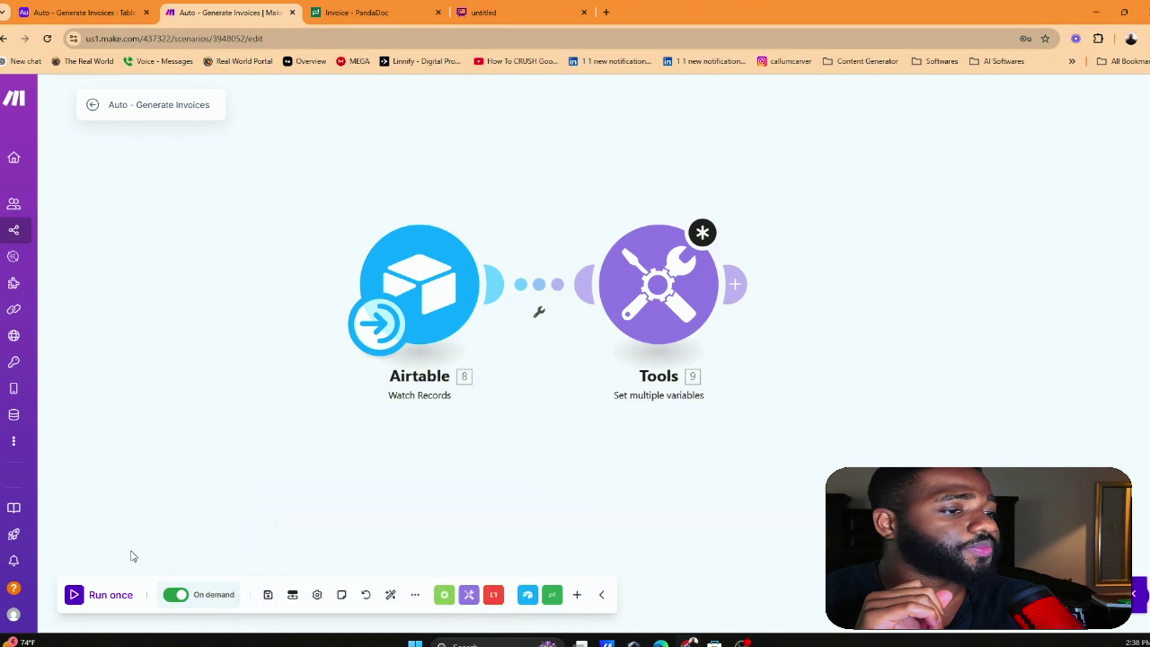
{"action": "right_click", "coordinate": [529, 290]}
{"action": "left_click", "coordinate": [537, 318]}
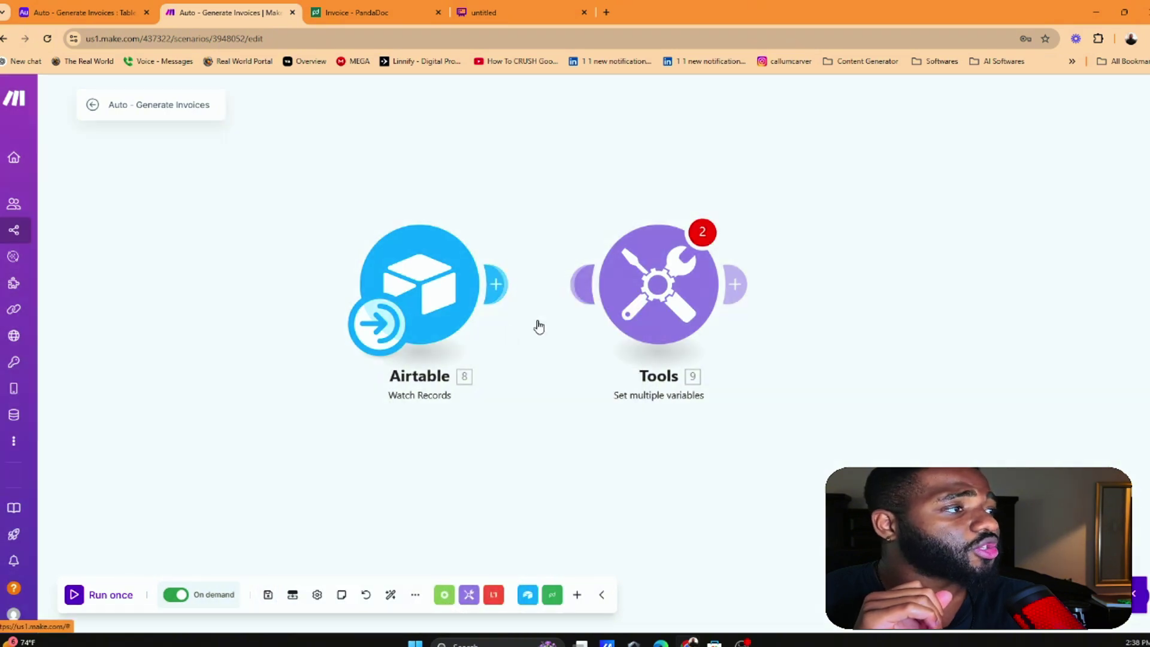
{"action": "right_click", "coordinate": [421, 234]}
{"action": "left_click", "coordinate": [450, 264]}
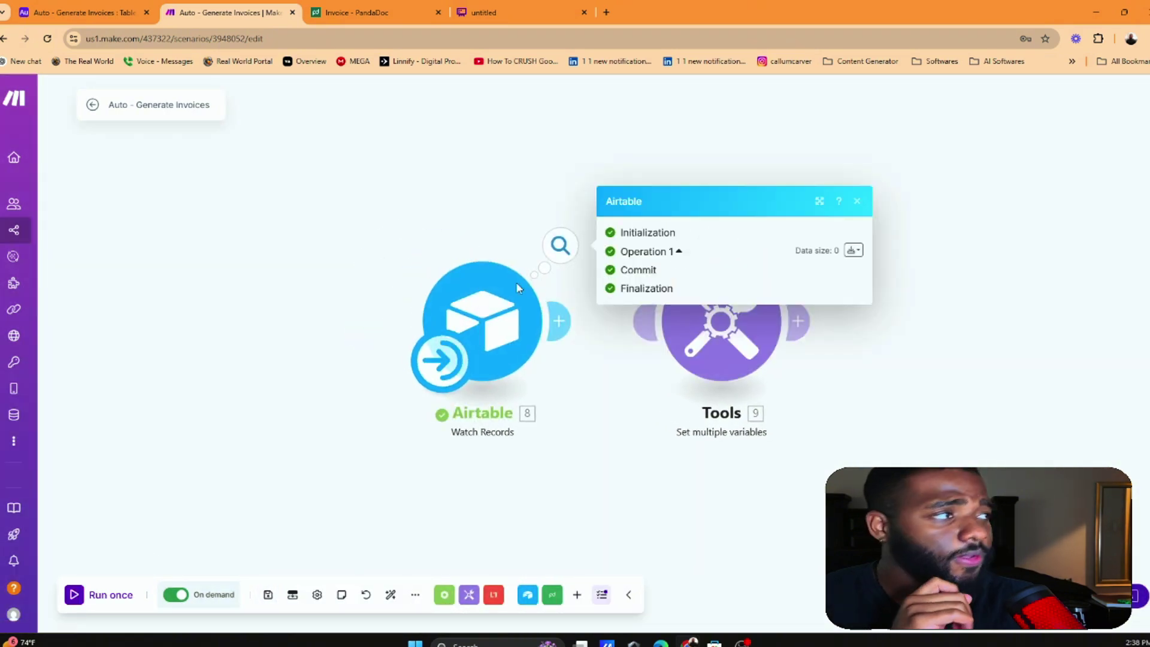
{"action": "left_click", "coordinate": [283, 274]}
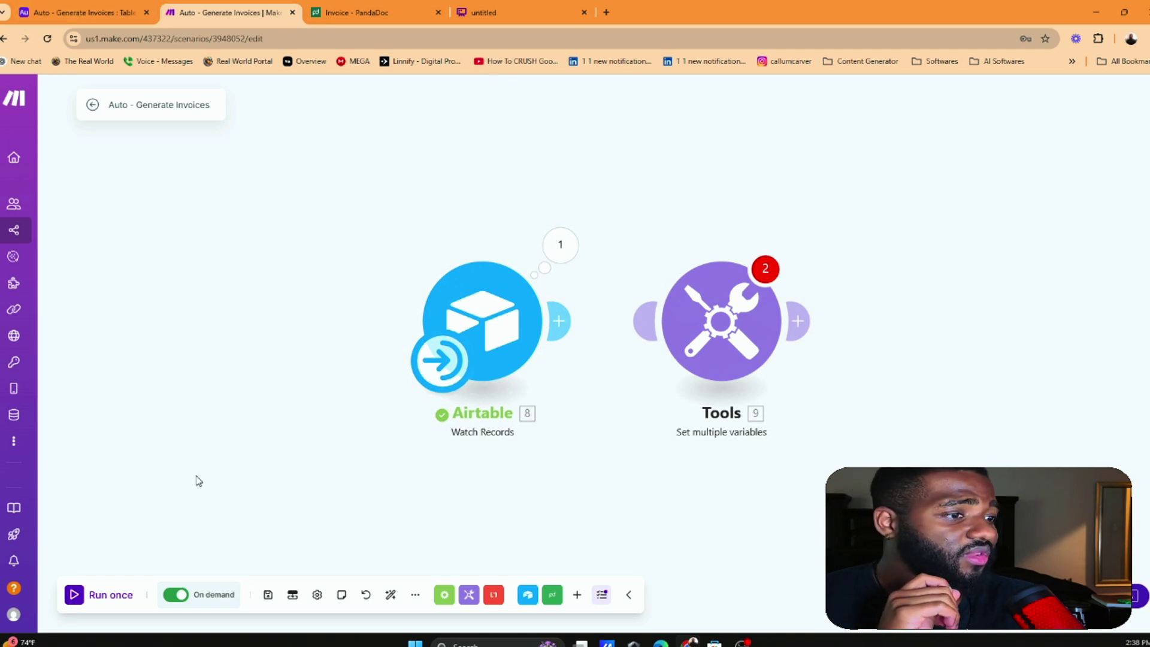
Mark Acme Co.'s Status Complete in Airtable, run the scenario once and view Bundle 1
{"action": "left_click", "coordinate": [60, 12]}
{"action": "left_click", "coordinate": [539, 187]}
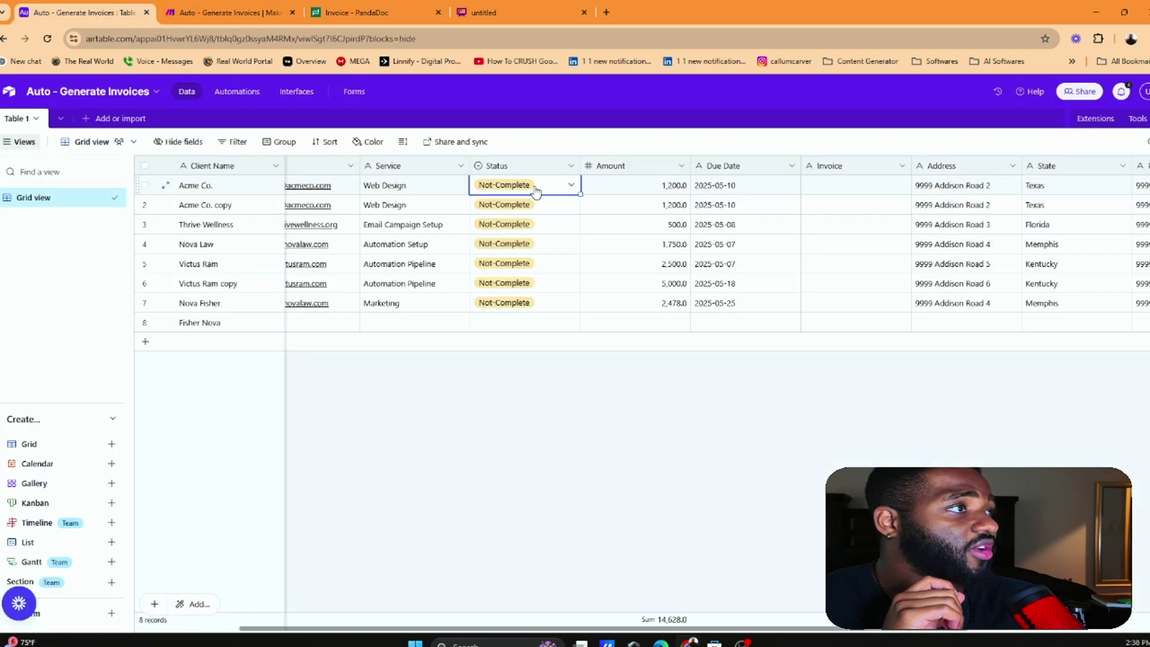
{"action": "left_click", "coordinate": [539, 187]}
{"action": "left_click", "coordinate": [489, 249]}
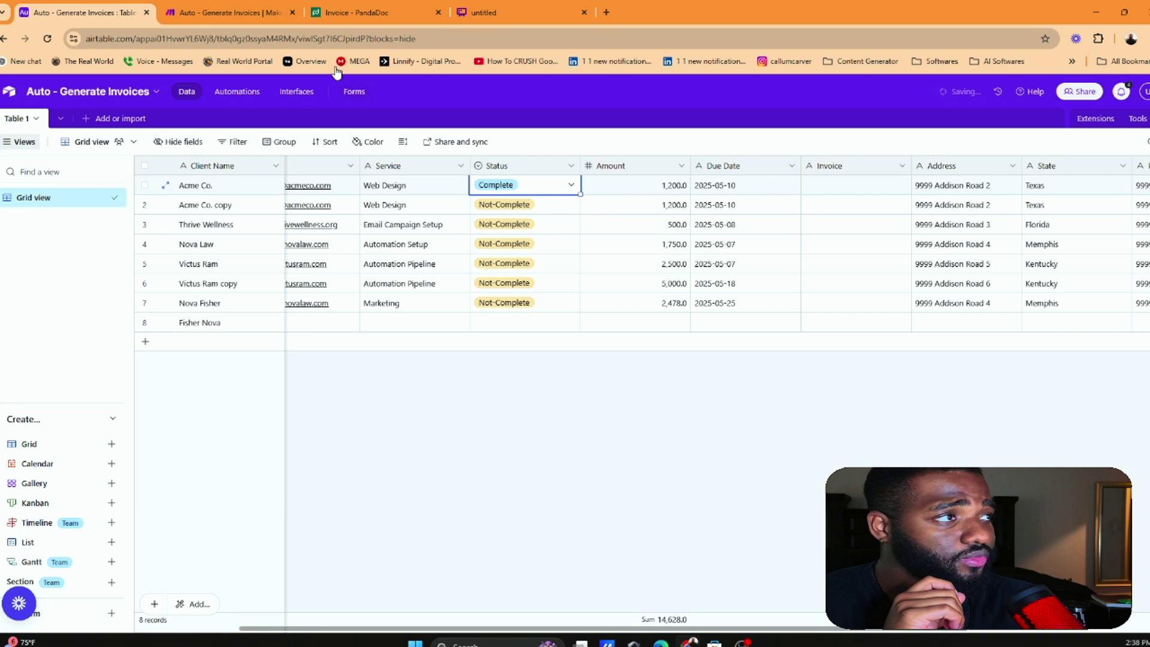
{"action": "left_click", "coordinate": [233, 11]}
{"action": "left_click", "coordinate": [115, 593]}
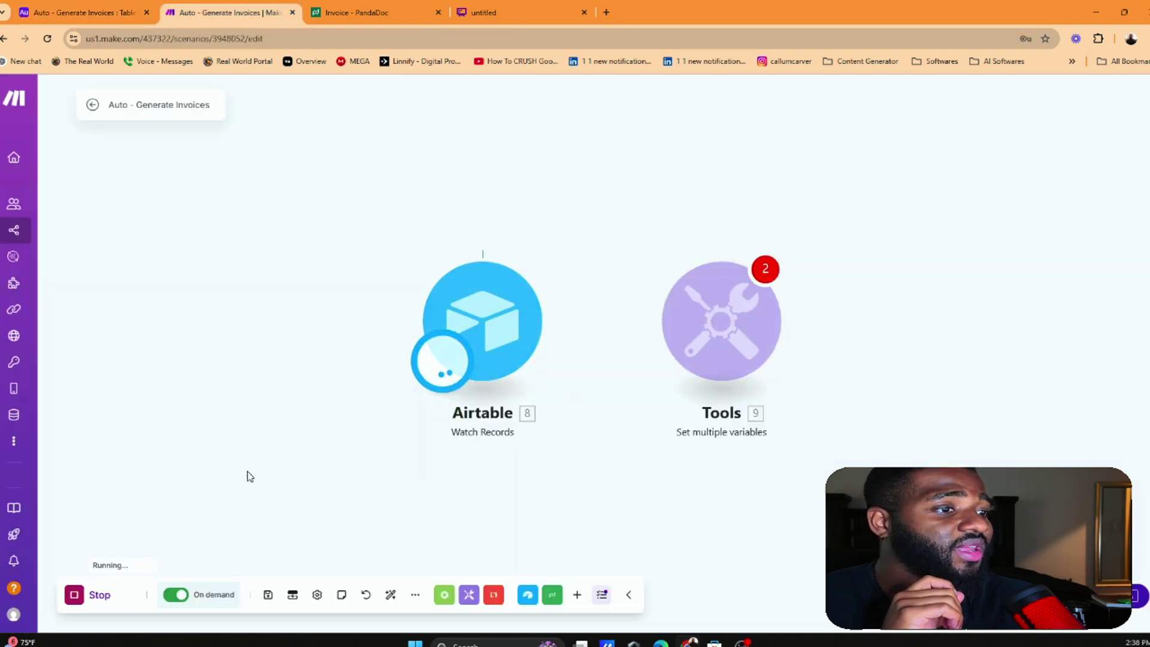
{"action": "left_click", "coordinate": [560, 244]}
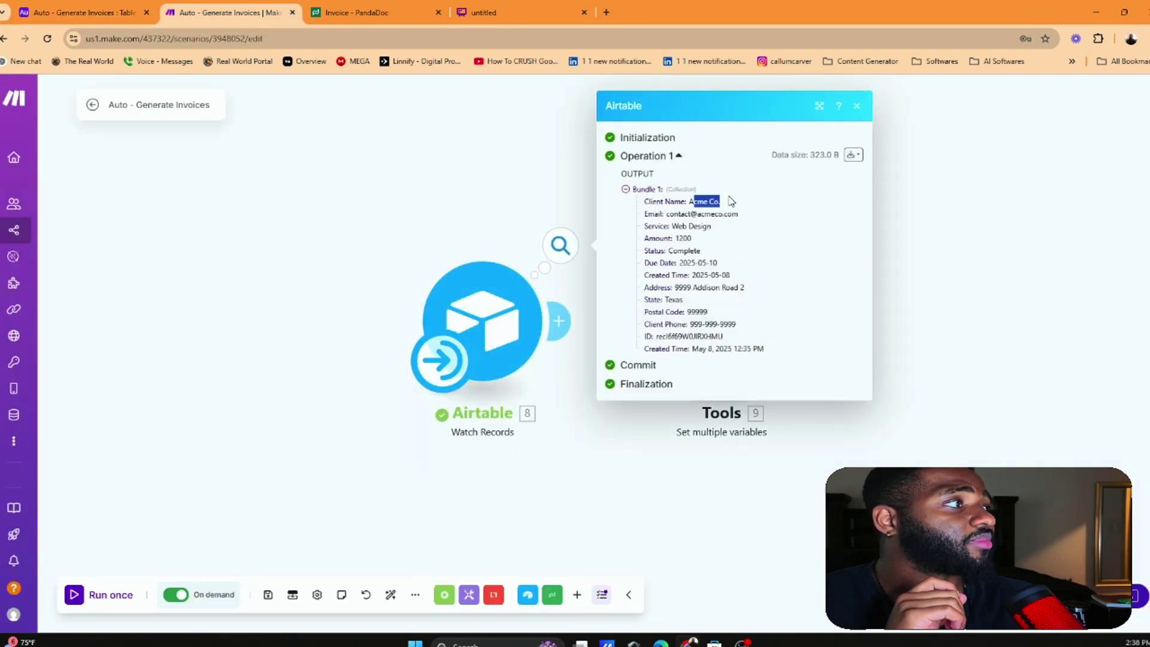
Confirm Acme Co.'s Complete status and check the Status field's settings in Airtable
{"action": "left_click", "coordinate": [90, 12]}
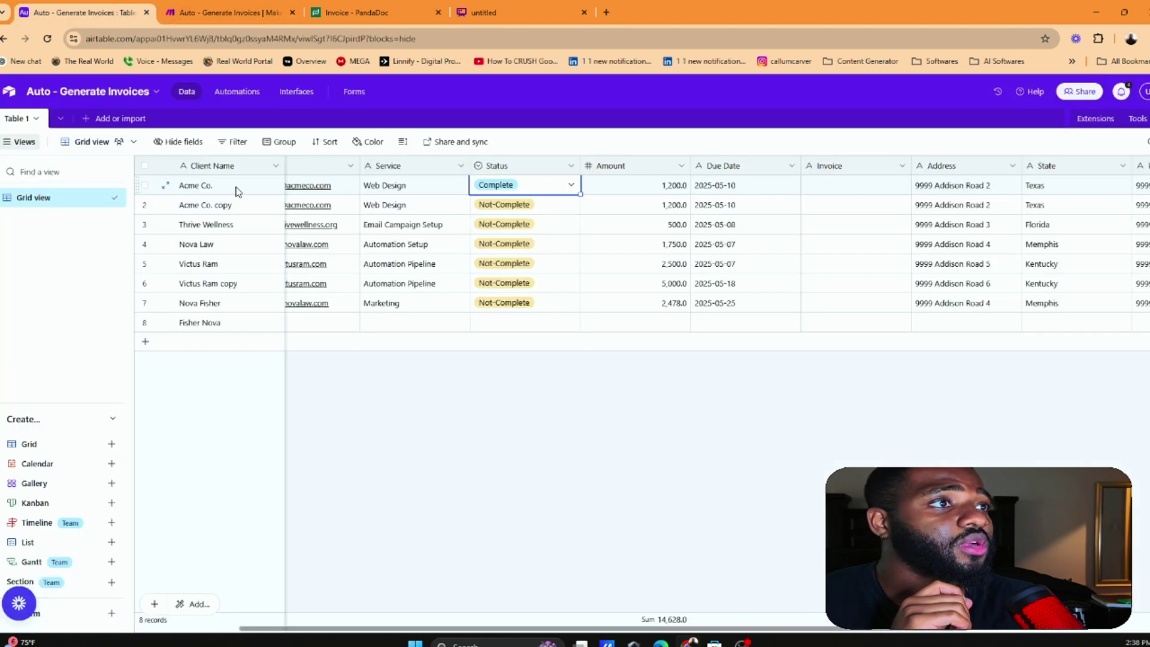
{"action": "scroll", "coordinate": [386, 209], "scroll_direction": "left", "scroll_amount": 3}
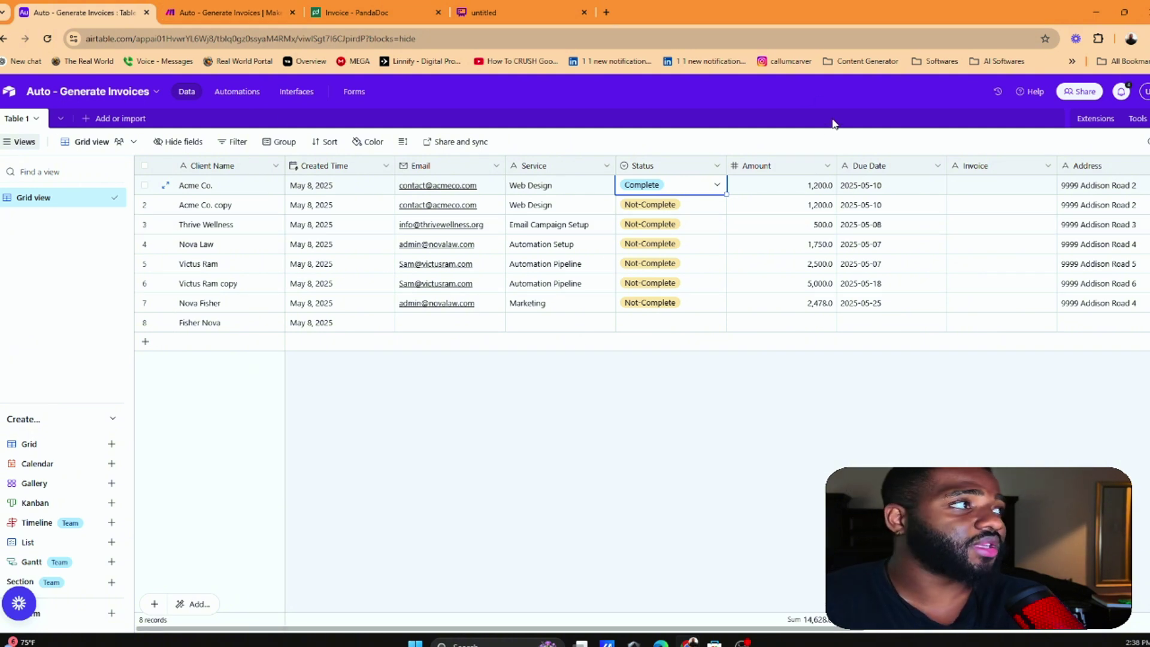
{"action": "left_click", "coordinate": [699, 189]}
{"action": "left_click", "coordinate": [698, 189]}
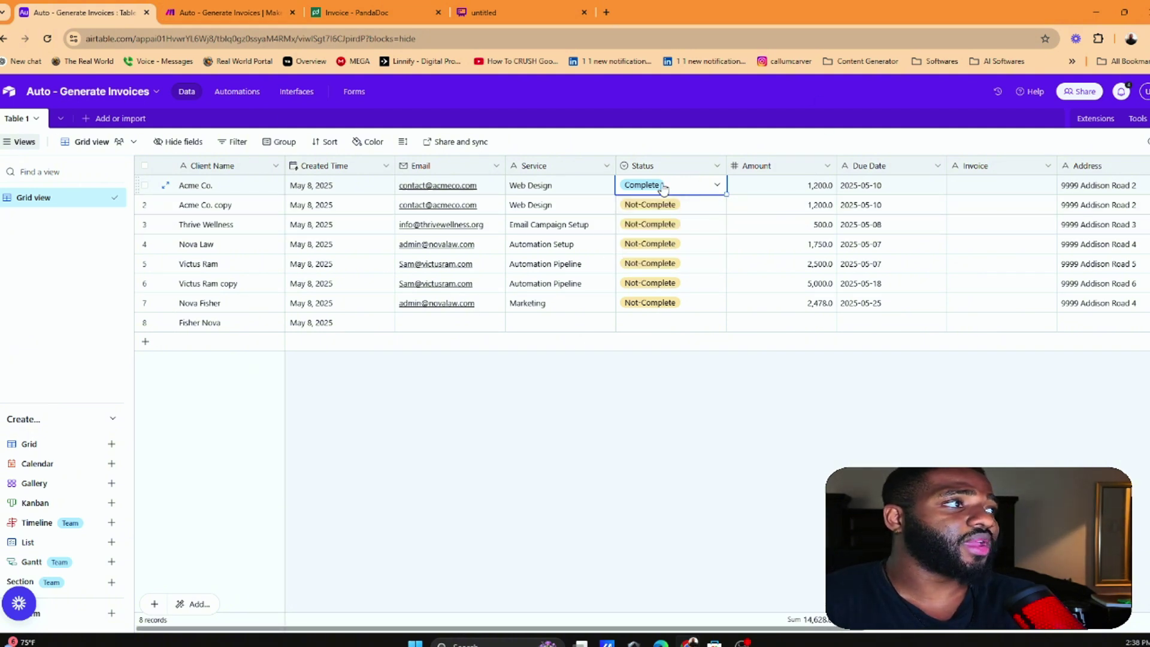
{"action": "double_click", "coordinate": [661, 164]}
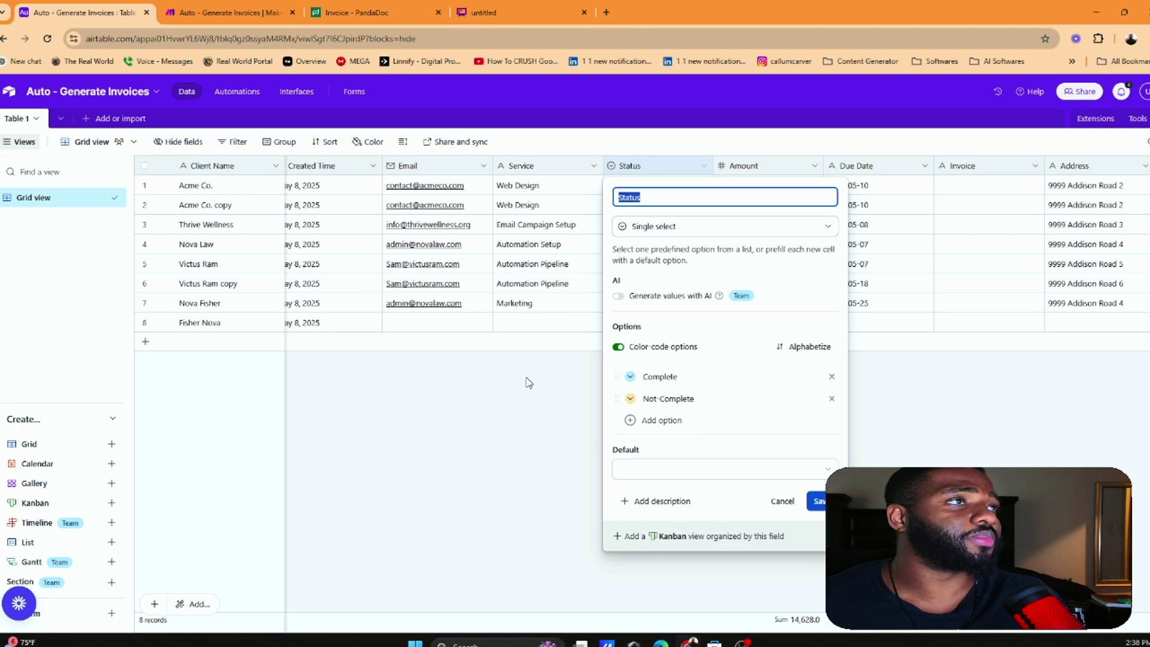
{"action": "left_click", "coordinate": [183, 7]}
Map Airtable Client Name and Email into the Tools module's Items 1 and 2 values
{"action": "left_click", "coordinate": [461, 174]}
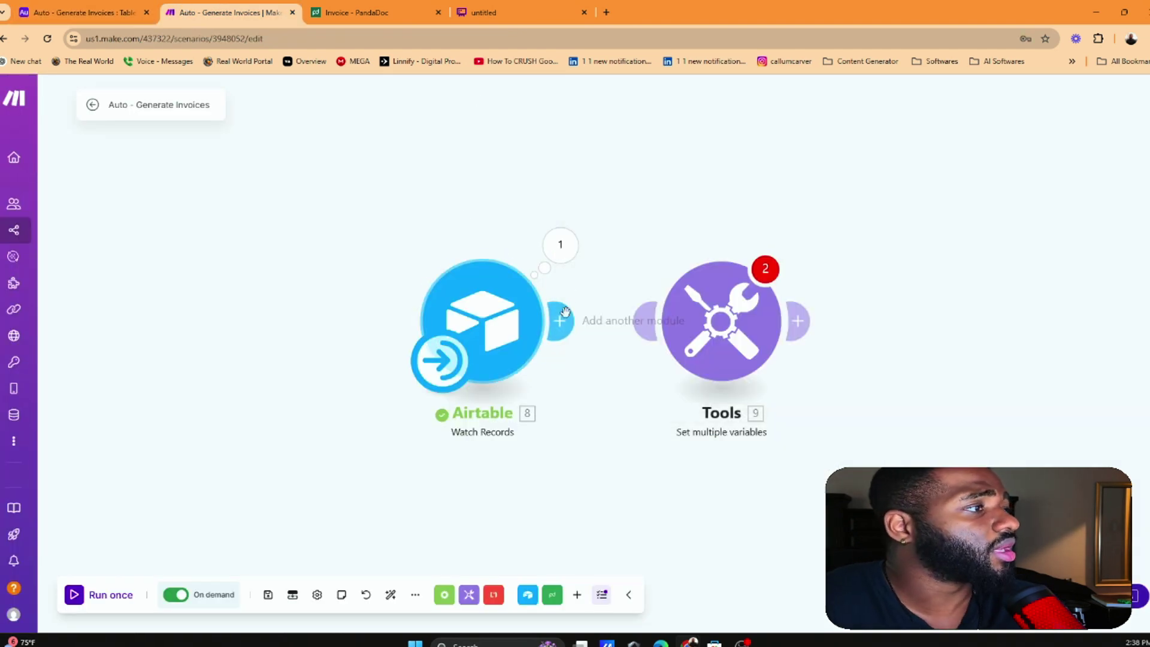
{"action": "left_click", "coordinate": [719, 324]}
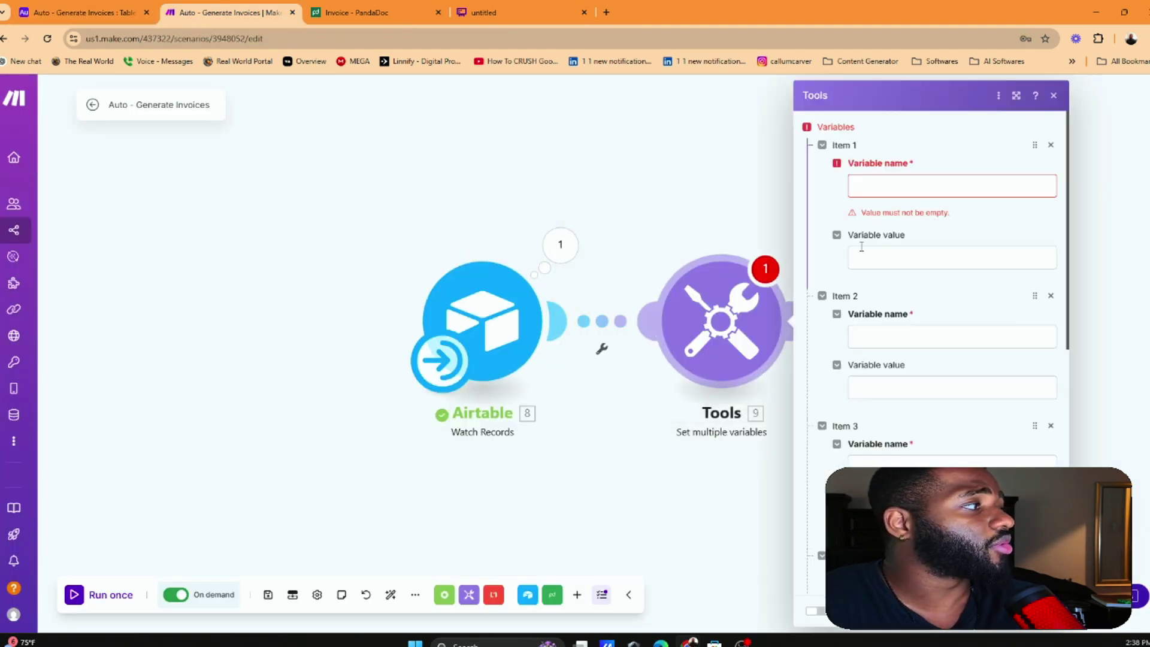
{"action": "left_click", "coordinate": [912, 181]}
{"action": "key", "text": "Tab"}
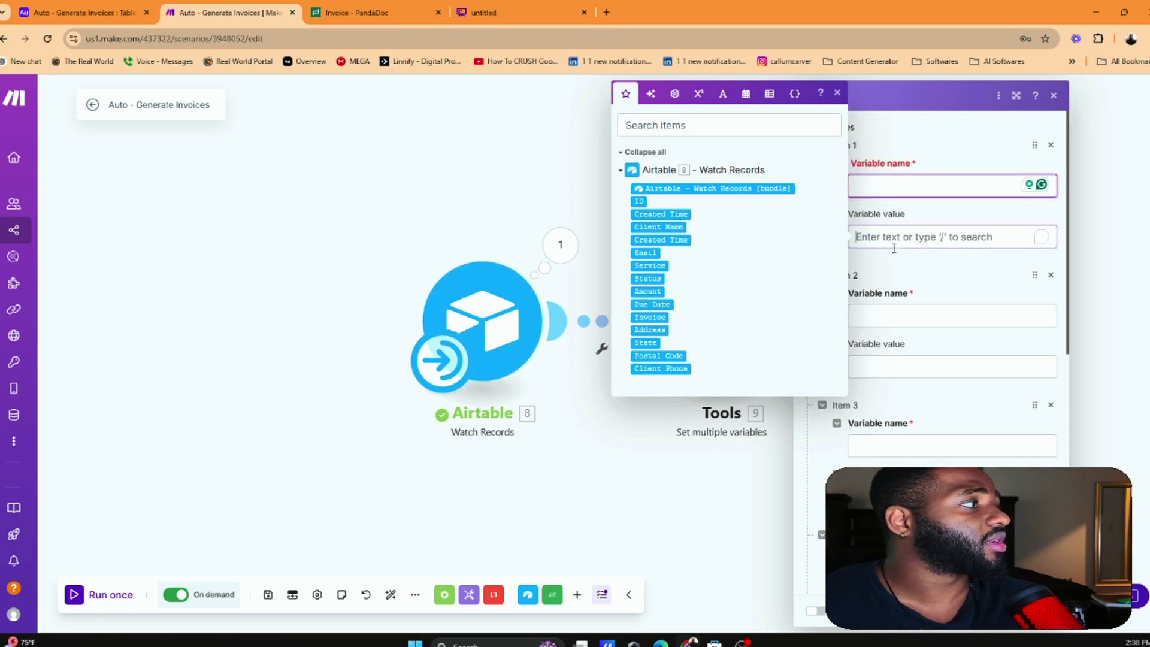
{"action": "left_click", "coordinate": [667, 225]}
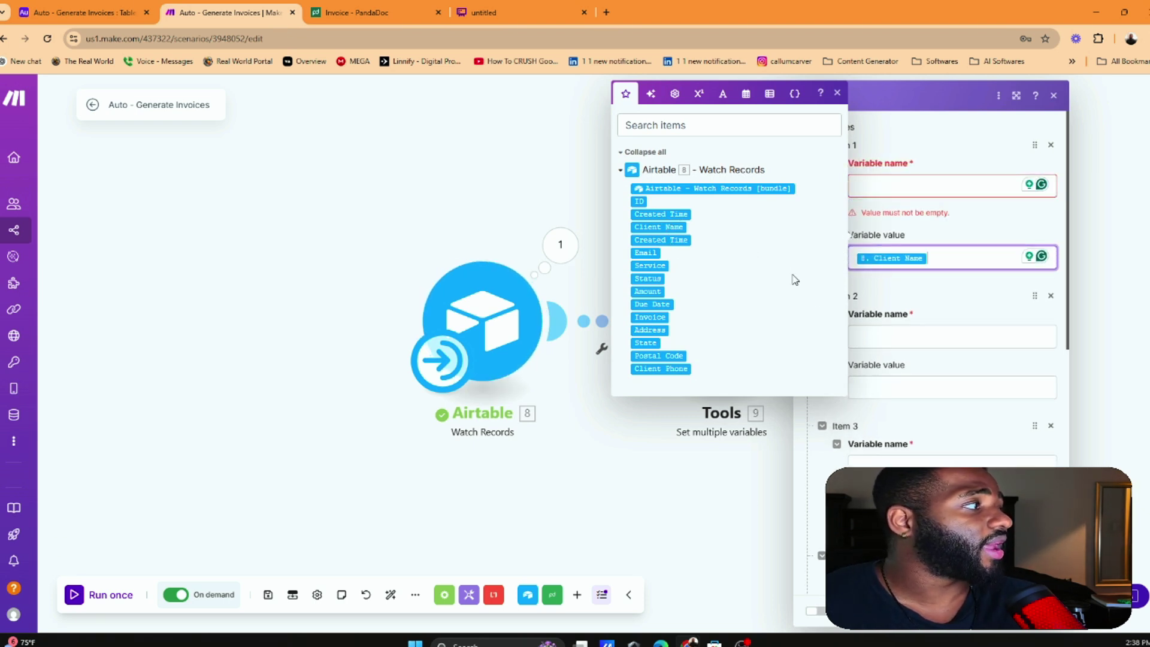
{"action": "left_click", "coordinate": [917, 388]}
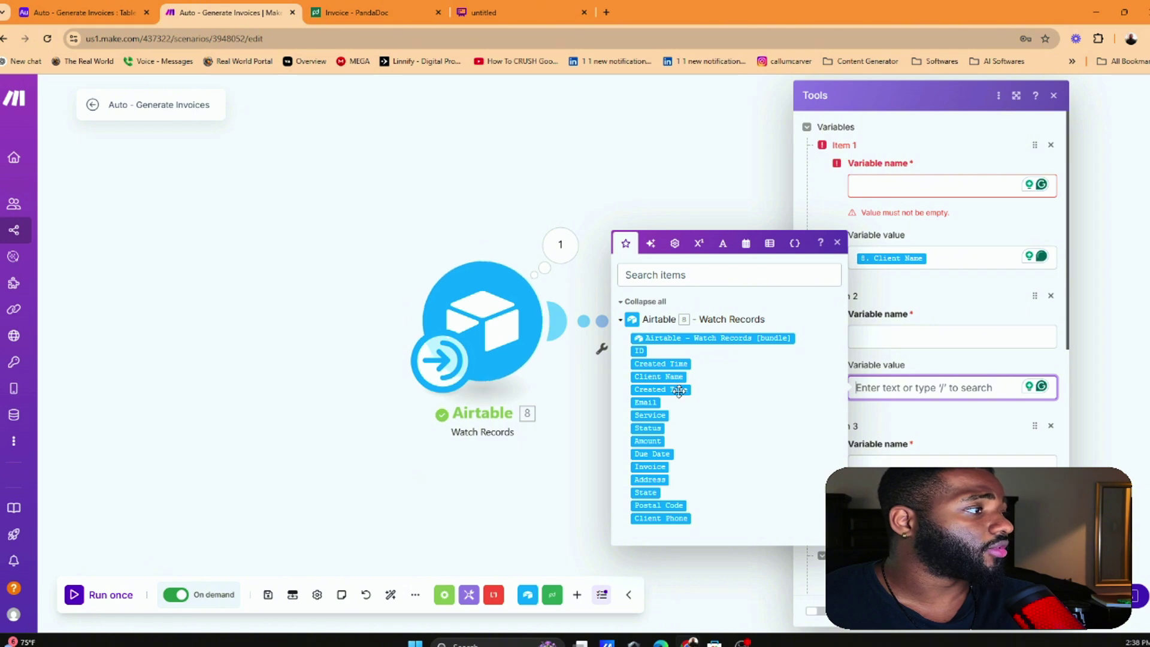
{"action": "left_click", "coordinate": [647, 403]}
Map Service, Amount, Due Date and Invoice into Items 3 to 6 values
{"action": "scroll", "coordinate": [898, 419], "scroll_direction": "down", "scroll_amount": 1}
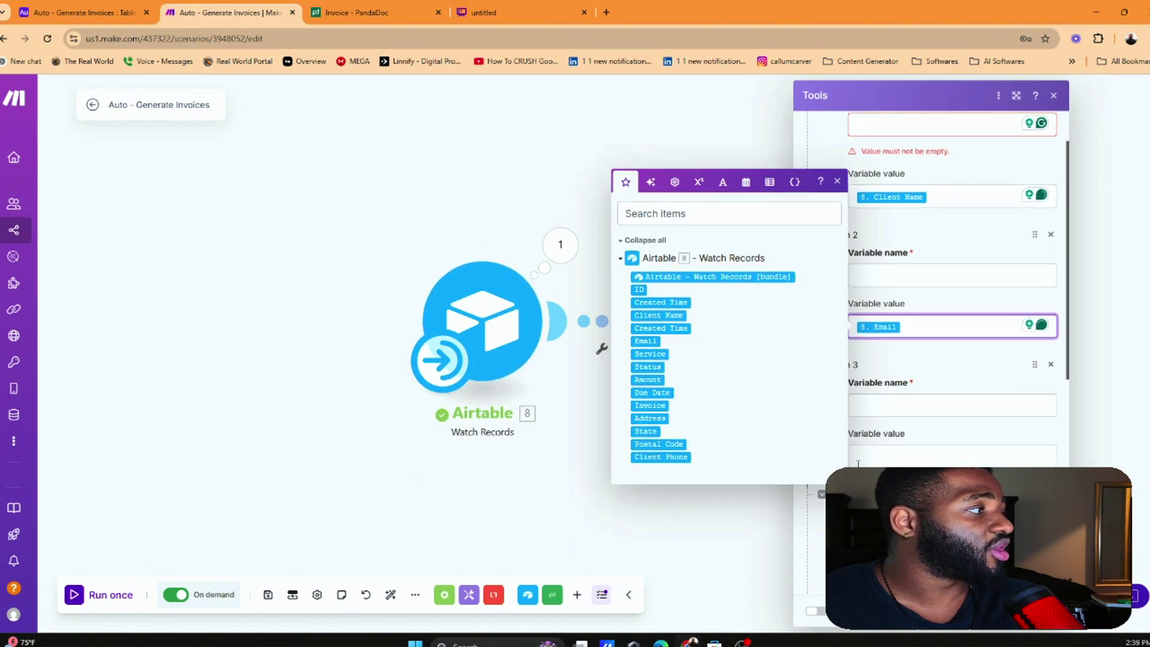
{"action": "left_click", "coordinate": [935, 455]}
{"action": "left_click", "coordinate": [657, 487]}
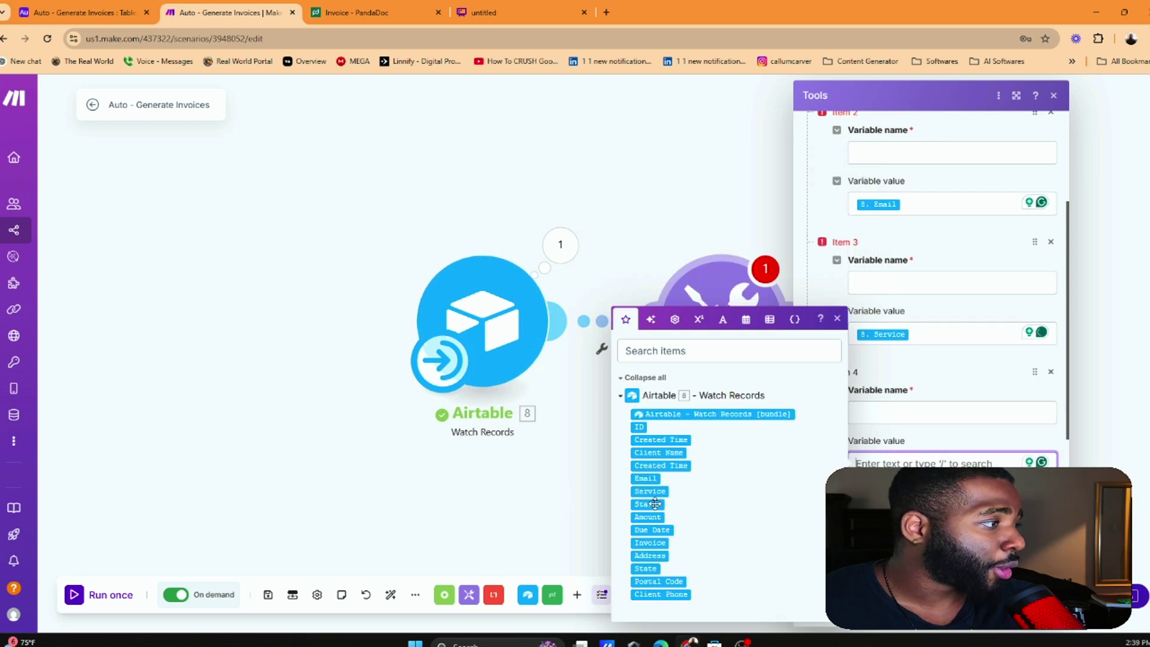
{"action": "left_click", "coordinate": [648, 504]}
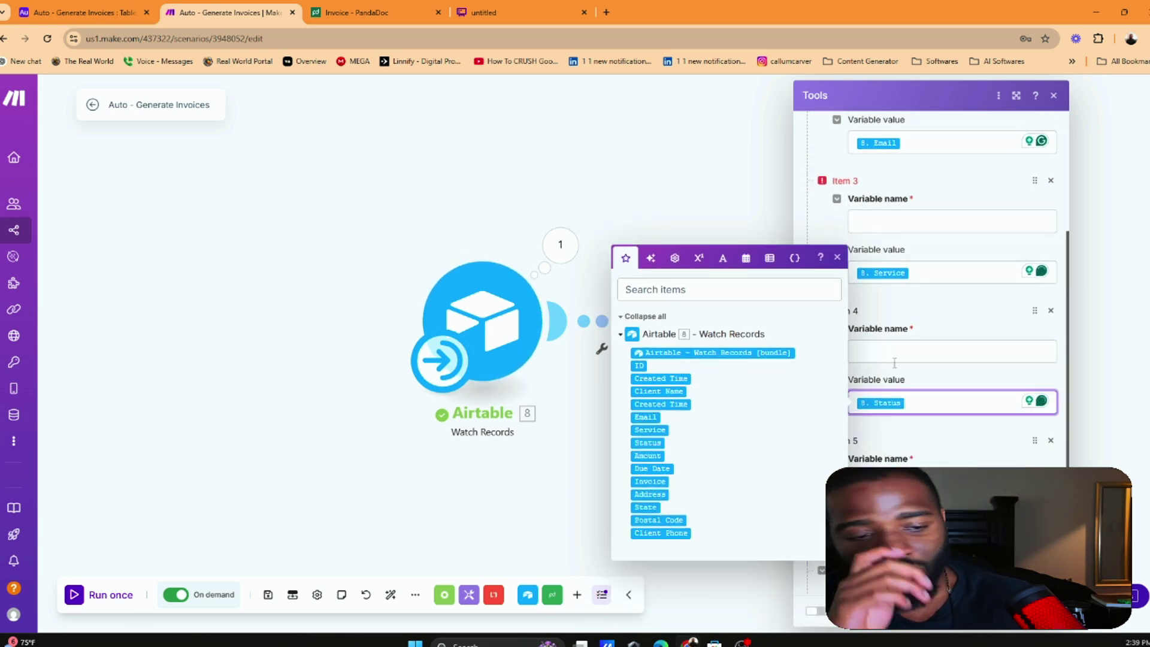
{"action": "key", "text": "BackSpace"}
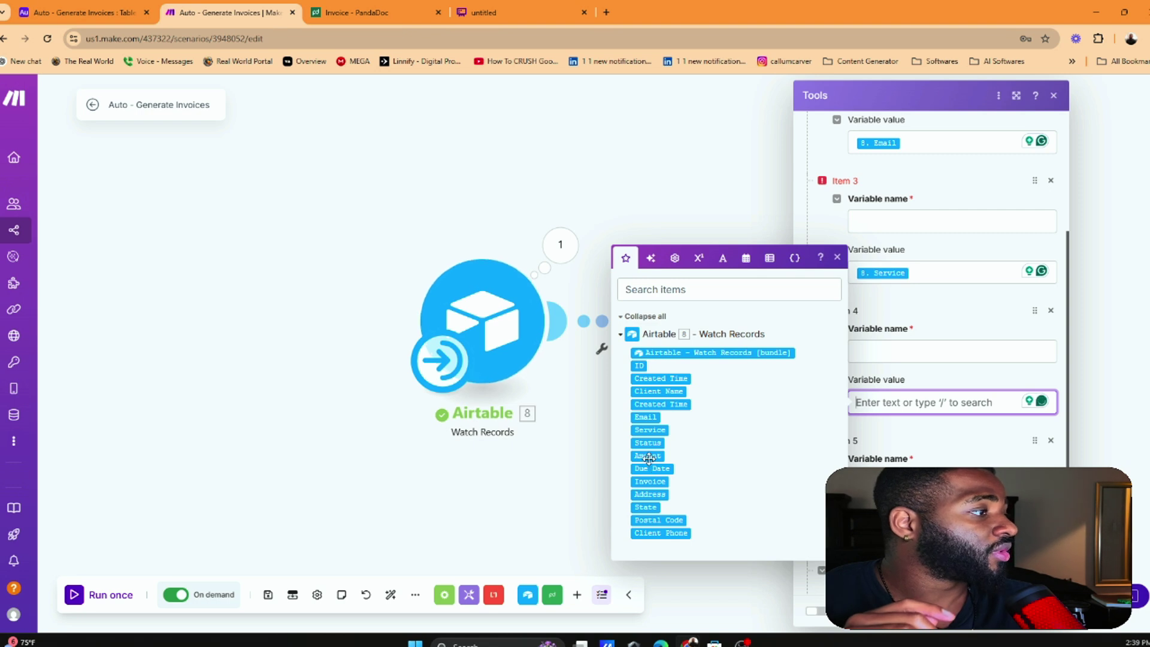
{"action": "left_click", "coordinate": [649, 457]}
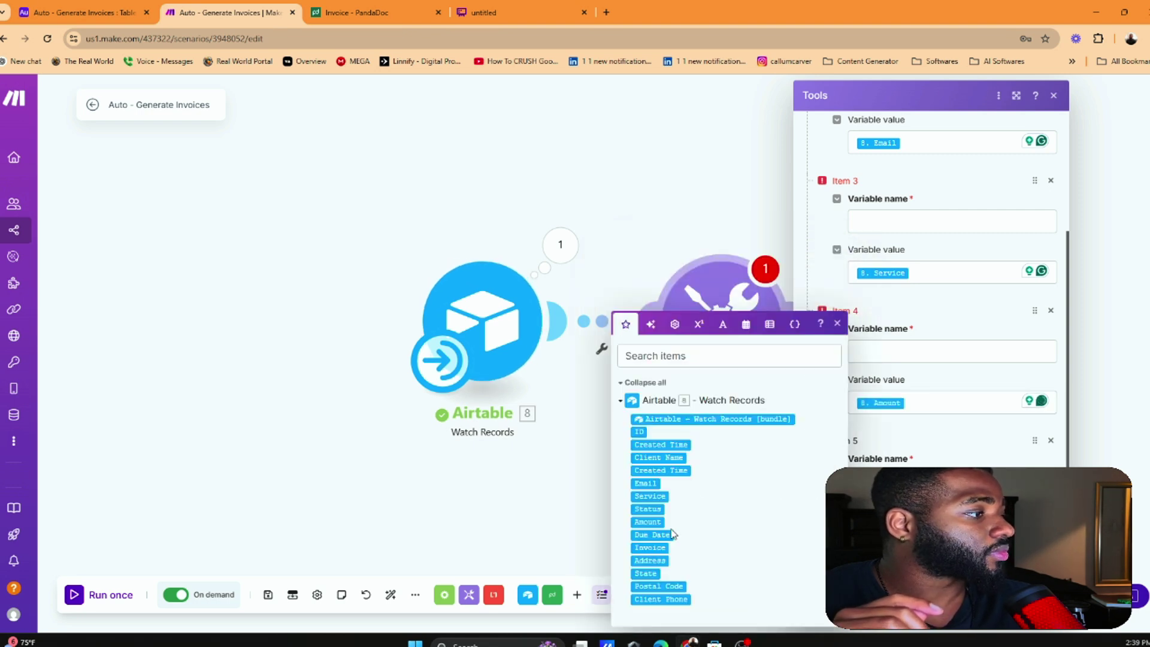
{"action": "left_click", "coordinate": [652, 535]}
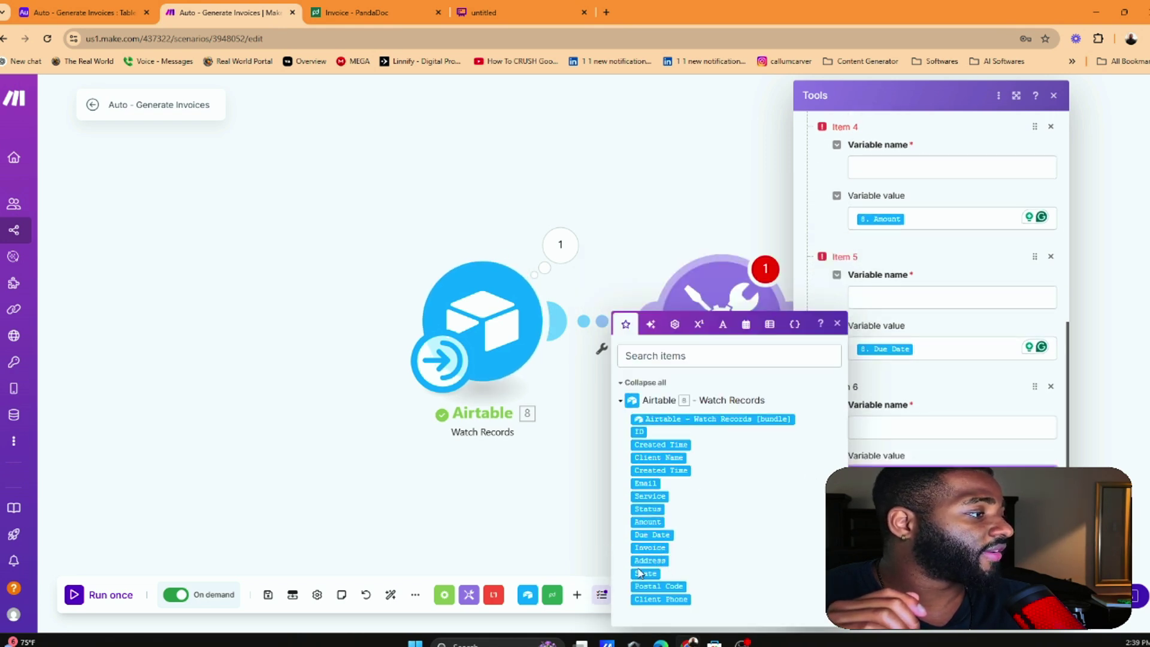
{"action": "left_click", "coordinate": [650, 547]}
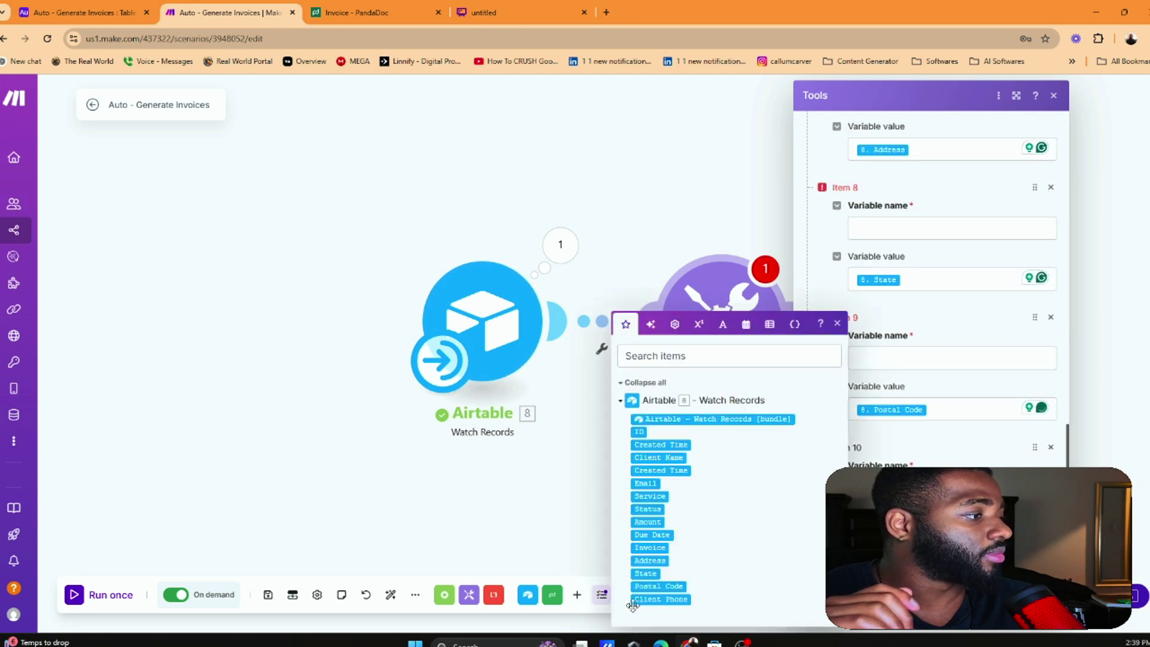
{"action": "scroll", "coordinate": [991, 303], "scroll_direction": "up", "scroll_amount": 8}
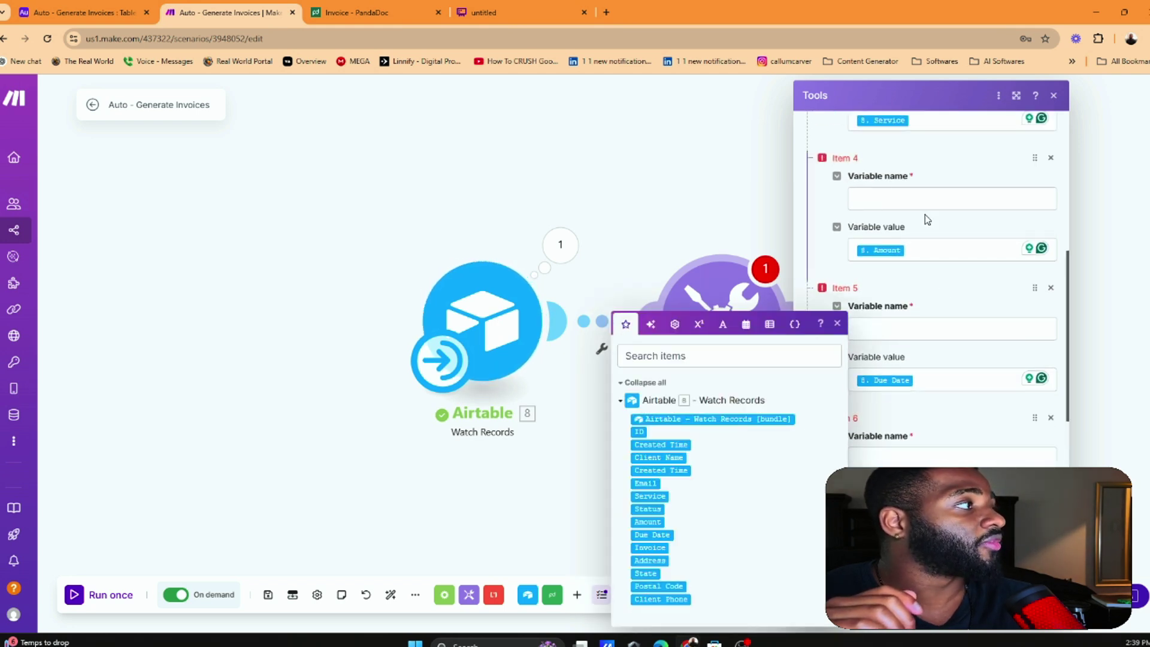
{"action": "scroll", "coordinate": [925, 216], "scroll_direction": "up", "scroll_amount": 5}
Name variables 1 to 3 Client Name, Email and Service
{"action": "left_click", "coordinate": [920, 193]}
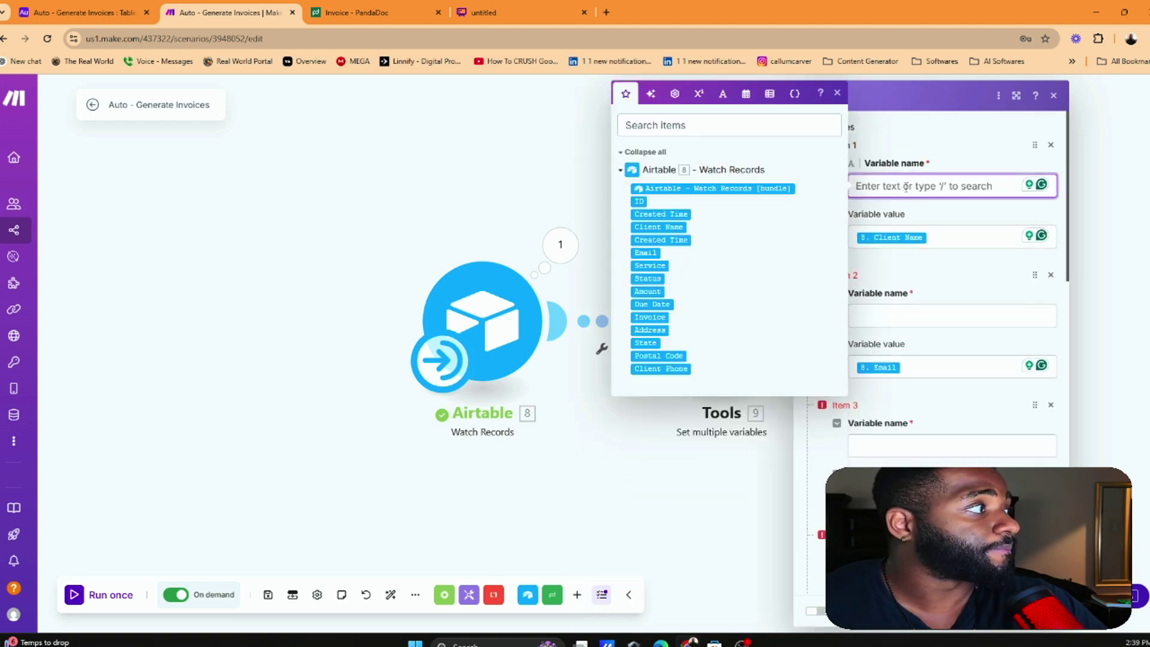
{"action": "type", "text": "Client"}
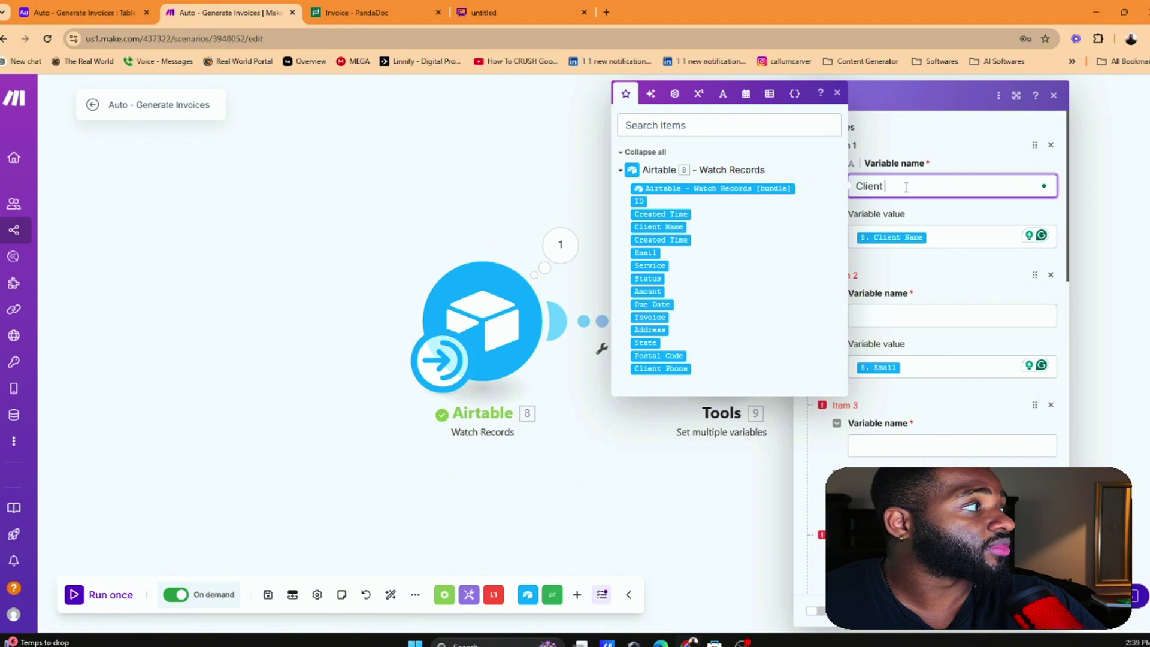
{"action": "type", "text": " Name"}
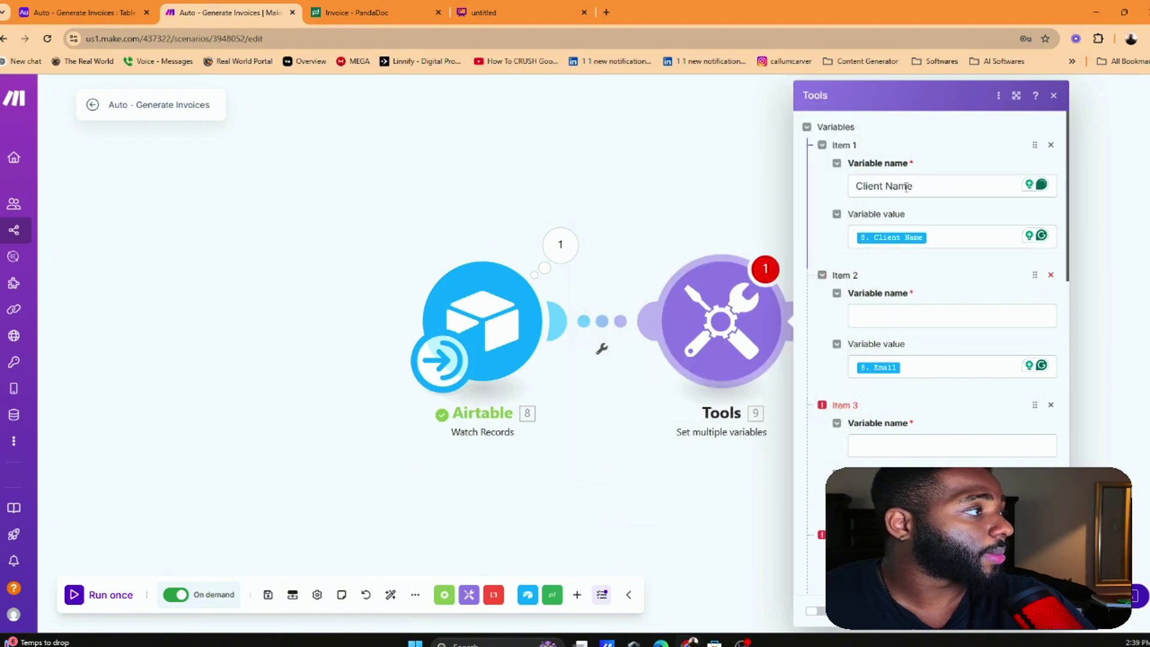
{"action": "left_click", "coordinate": [904, 318]}
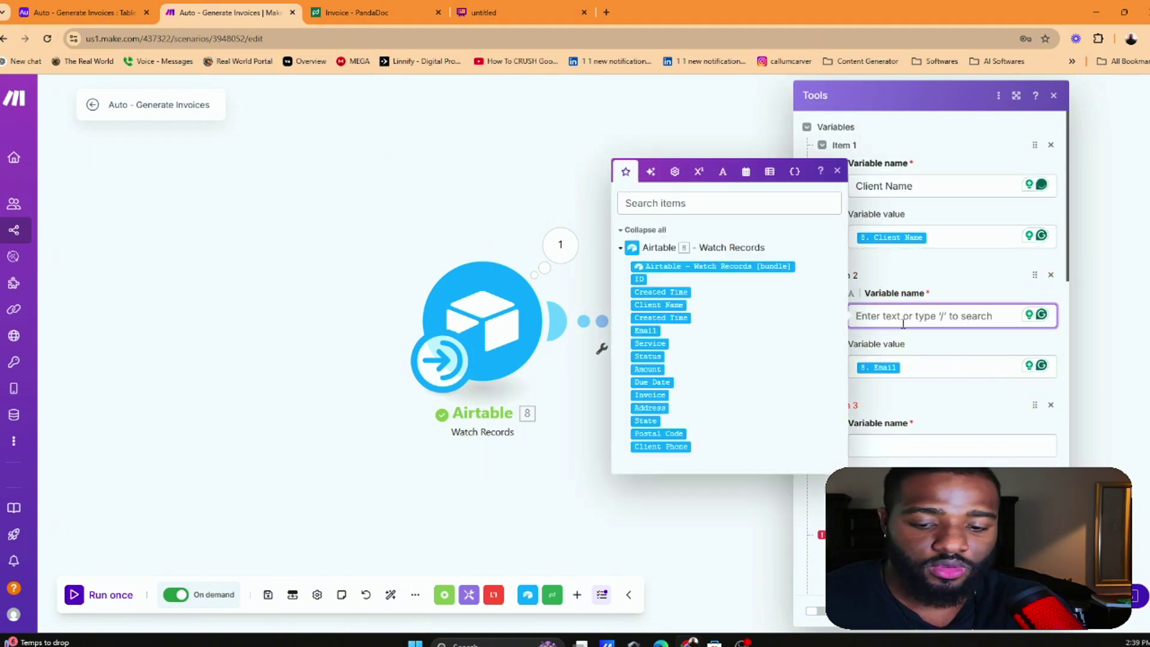
{"action": "type", "text": "Email"}
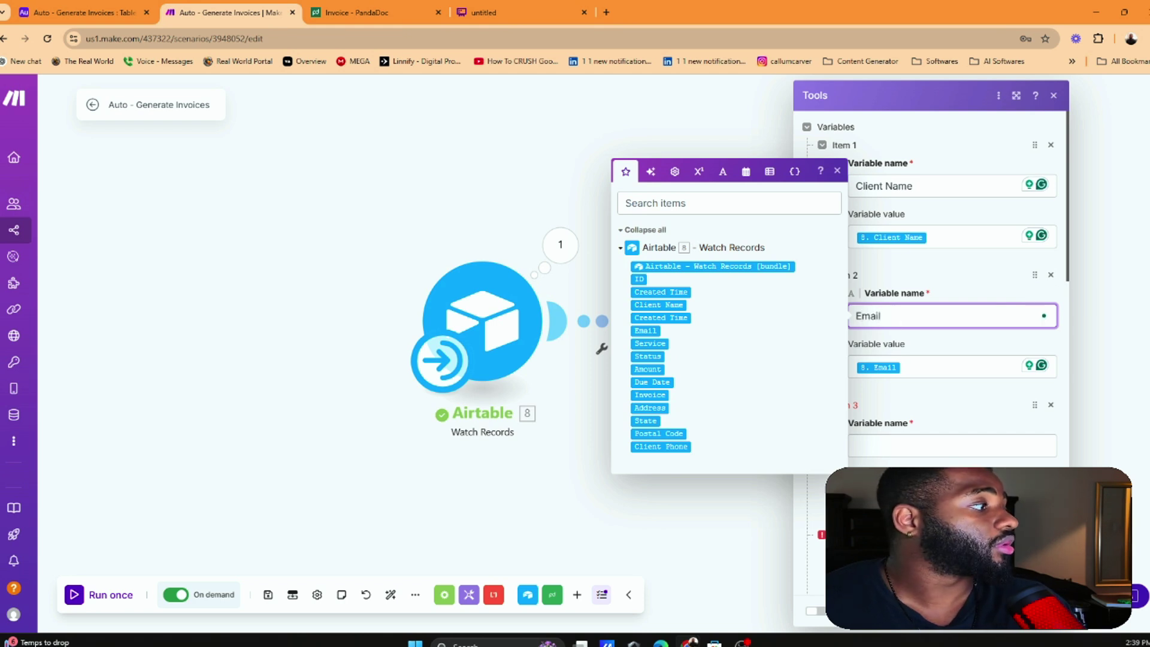
{"action": "left_click", "coordinate": [974, 453]}
{"action": "type", "text": "Serv"}
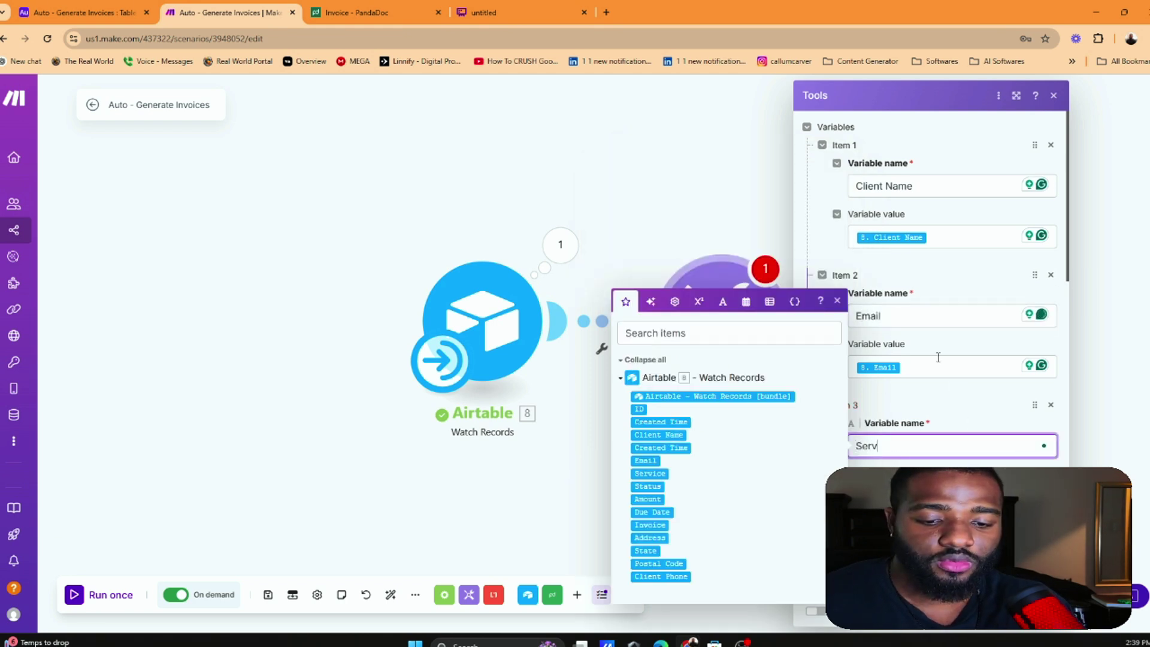
{"action": "type", "text": "ice"}
Name variables 4 and 5 Amount and Due Date
{"action": "scroll", "coordinate": [934, 329], "scroll_direction": "down", "scroll_amount": 3}
{"action": "left_click", "coordinate": [916, 390]}
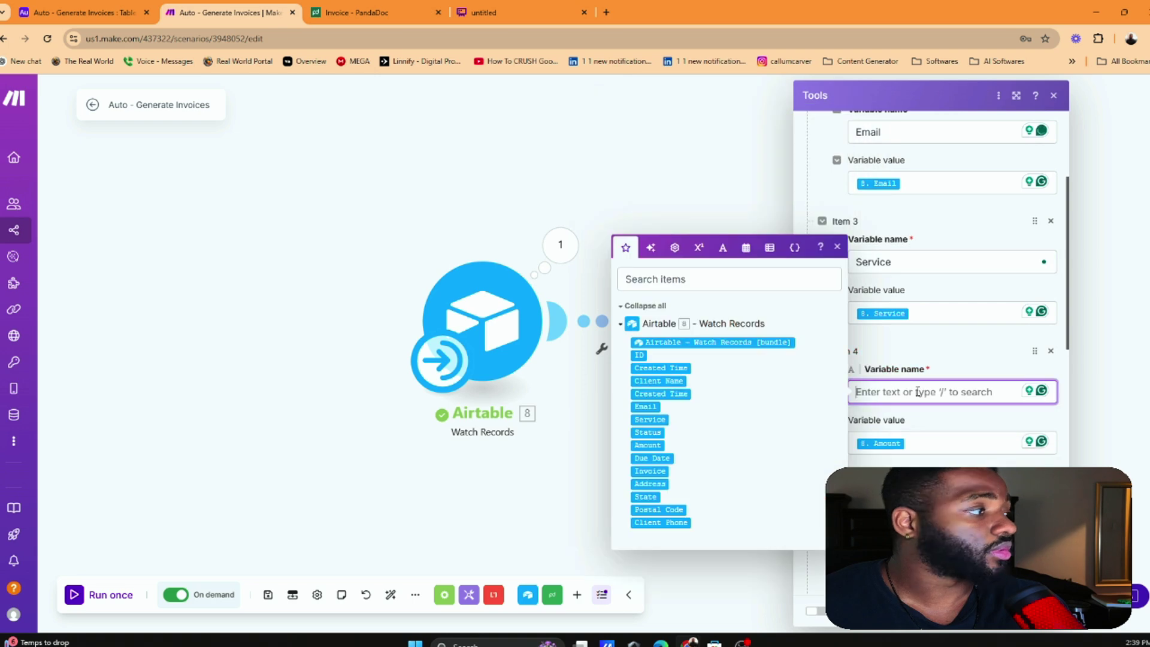
{"action": "type", "text": "Amount"}
{"action": "scroll", "coordinate": [922, 360], "scroll_direction": "down", "scroll_amount": 3}
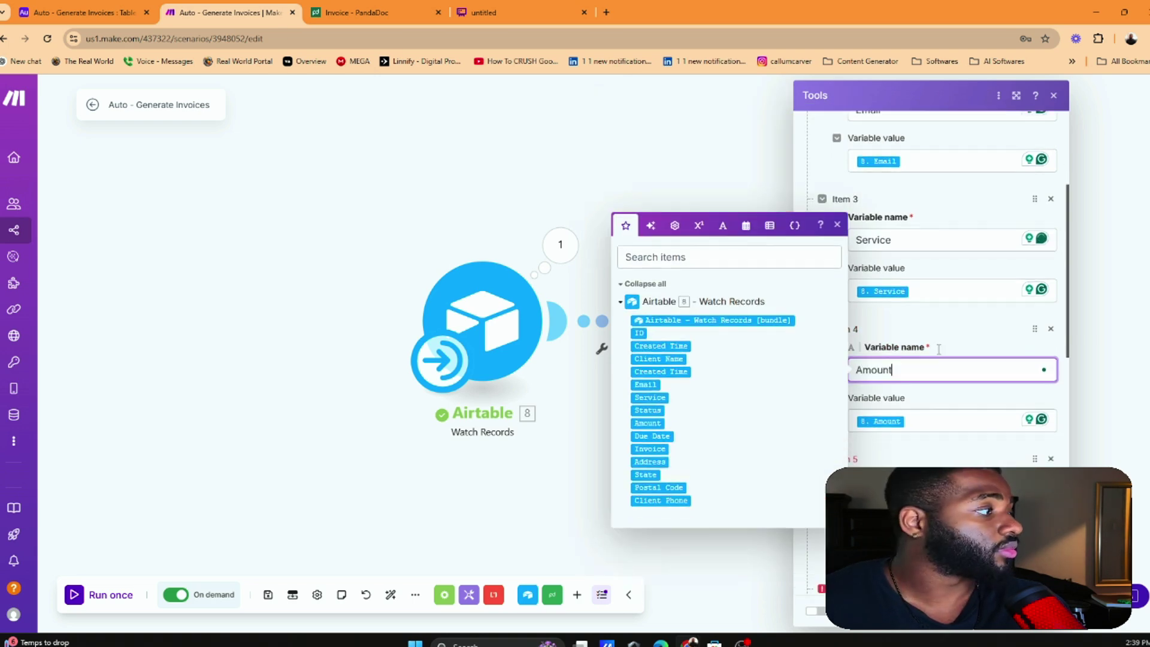
{"action": "left_click", "coordinate": [927, 343]}
{"action": "type", "text": "Due "}
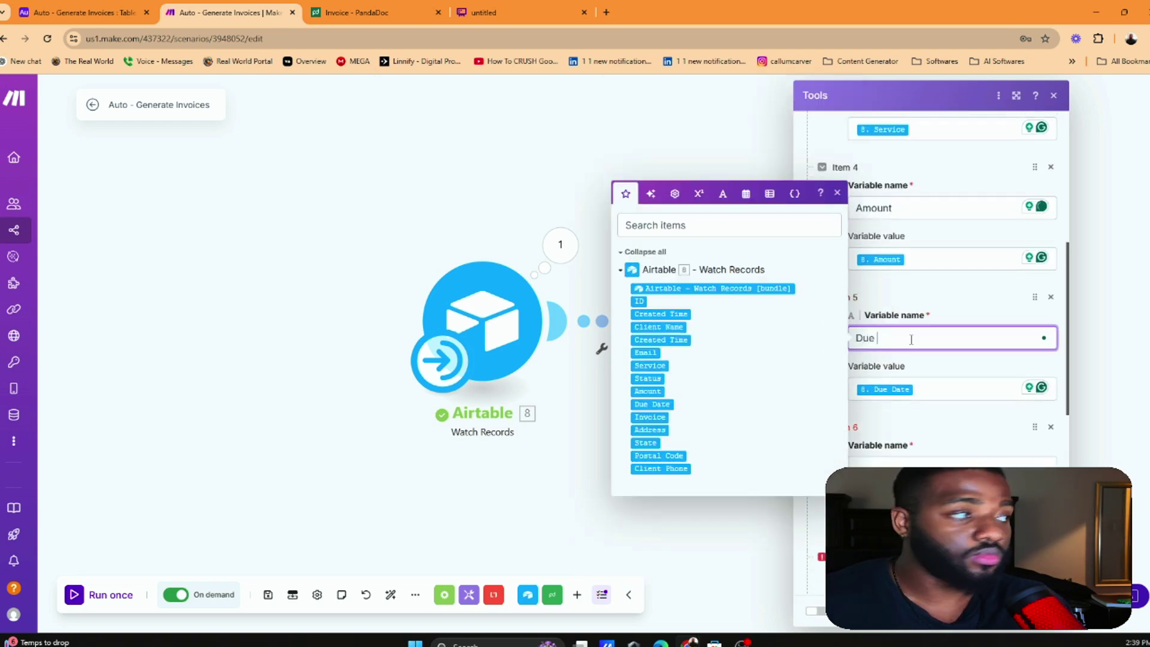
{"action": "type", "text": "Date"}
{"action": "scroll", "coordinate": [936, 342], "scroll_direction": "down", "scroll_amount": 3}
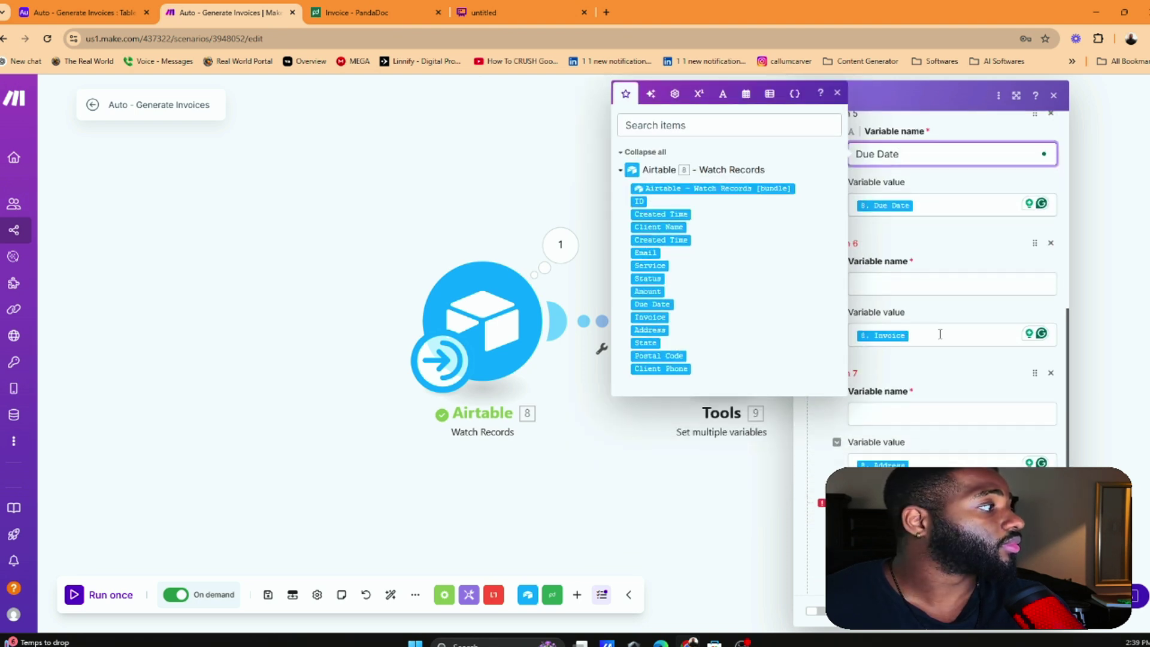
{"action": "left_click", "coordinate": [919, 284]}
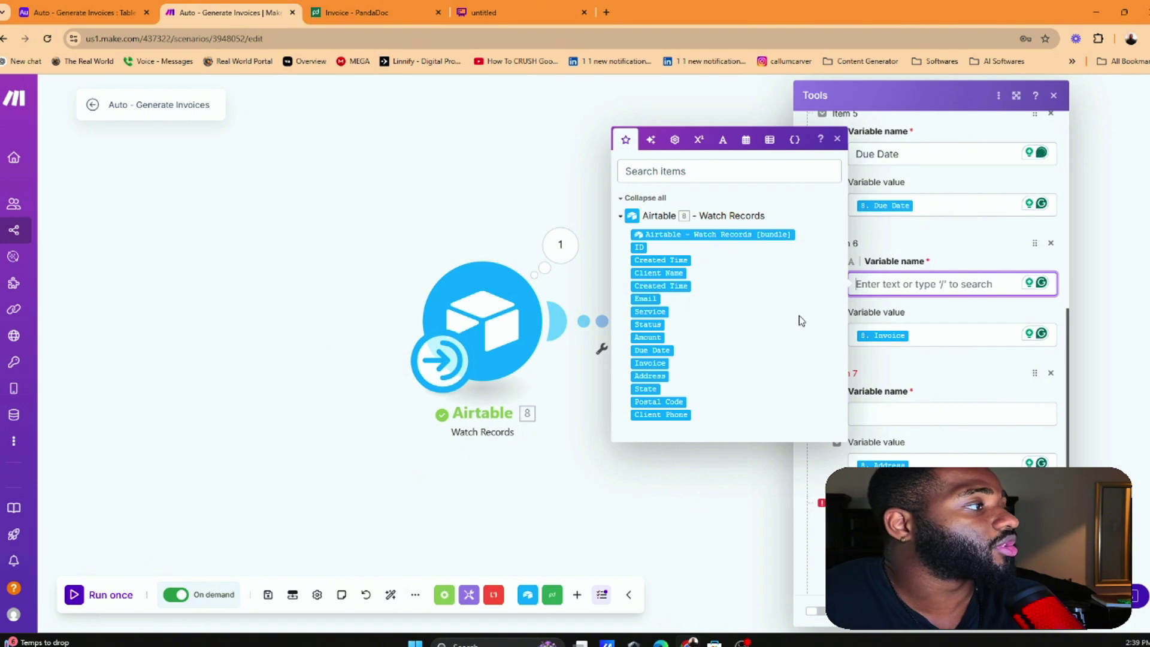
Use Fill by AI with 'generate random number 1 - 20000' to insert floor(random * 20000) + 1
{"action": "left_click", "coordinate": [651, 140]}
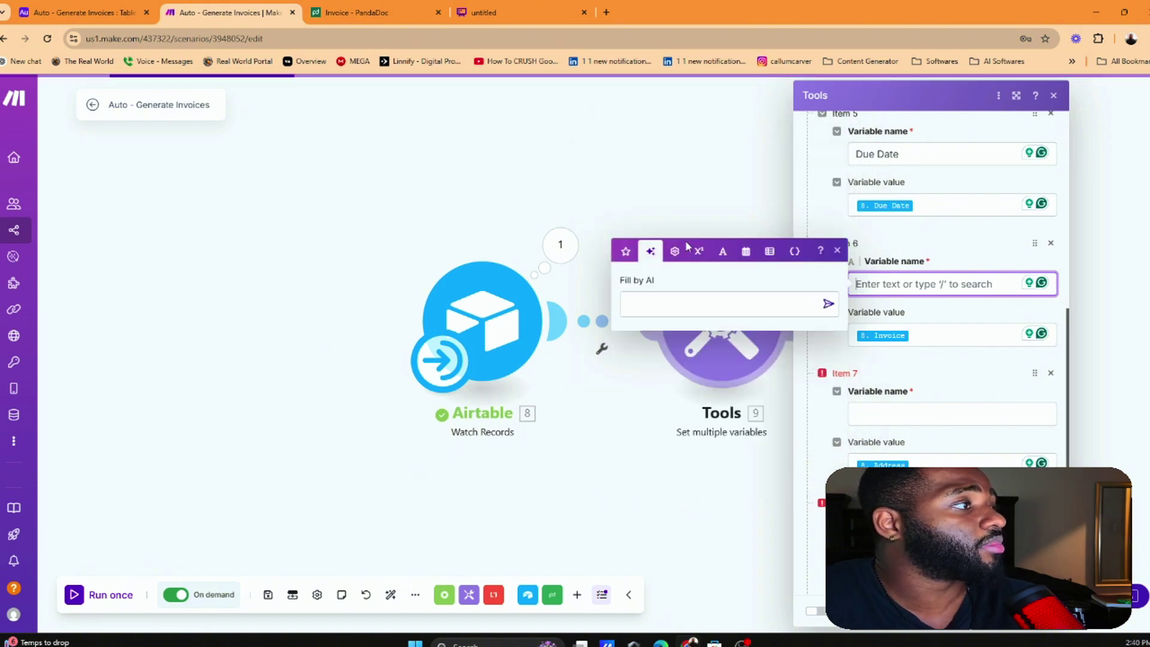
{"action": "type", "text": "gene"}
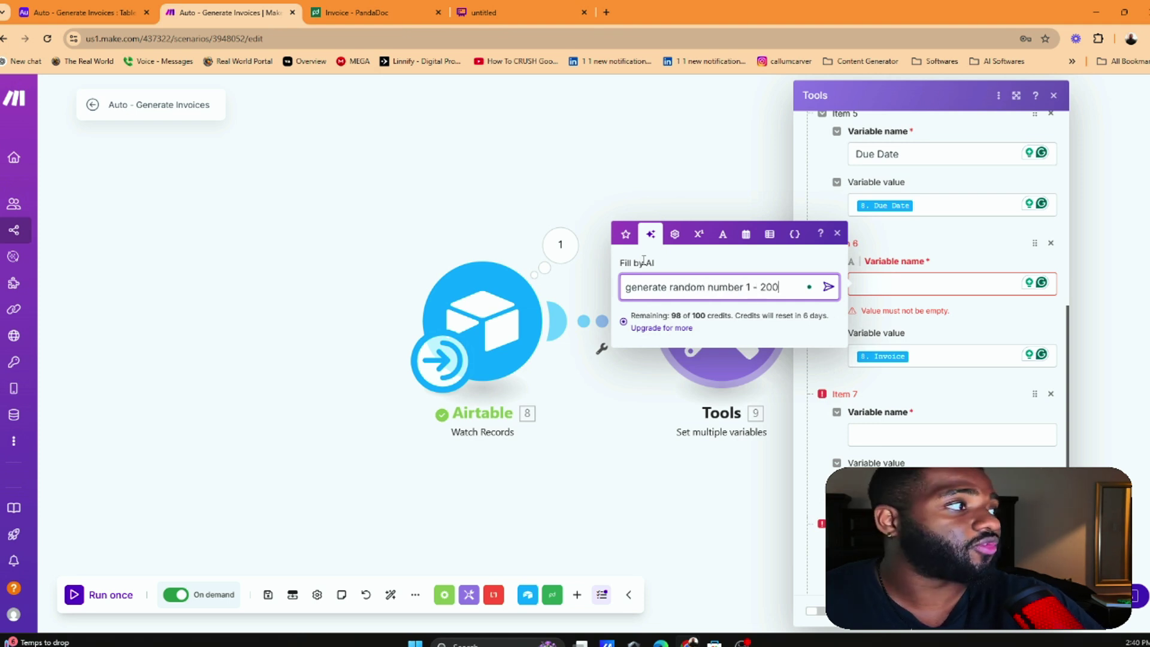
{"action": "type", "text": "rate random number 1 - 20000"}
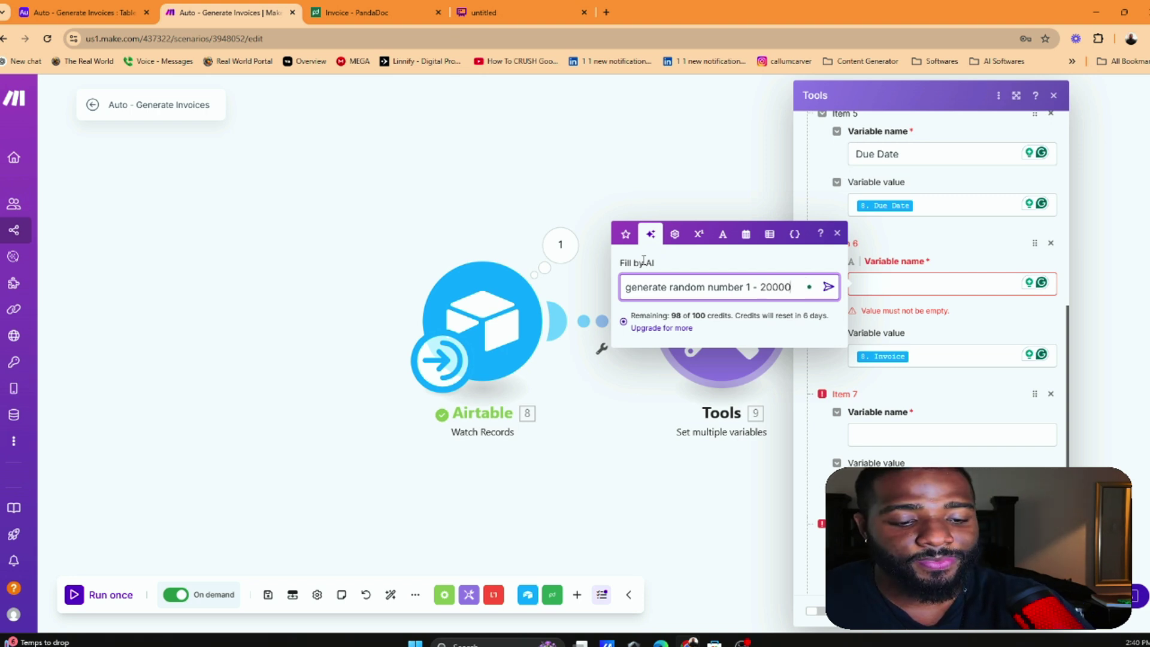
{"action": "key", "text": "Return"}
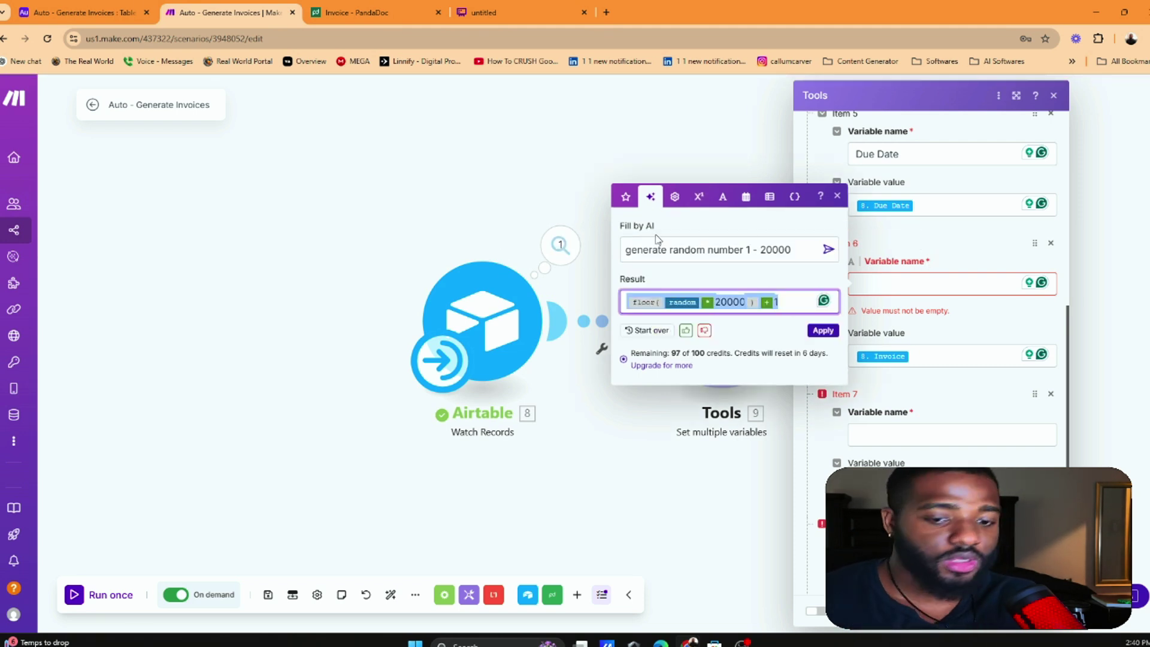
{"action": "left_click", "coordinate": [823, 330]}
Name variables 7, 8 and 9 Address, State and Postal Code, then close the Tools settings
{"action": "left_click", "coordinate": [932, 339]}
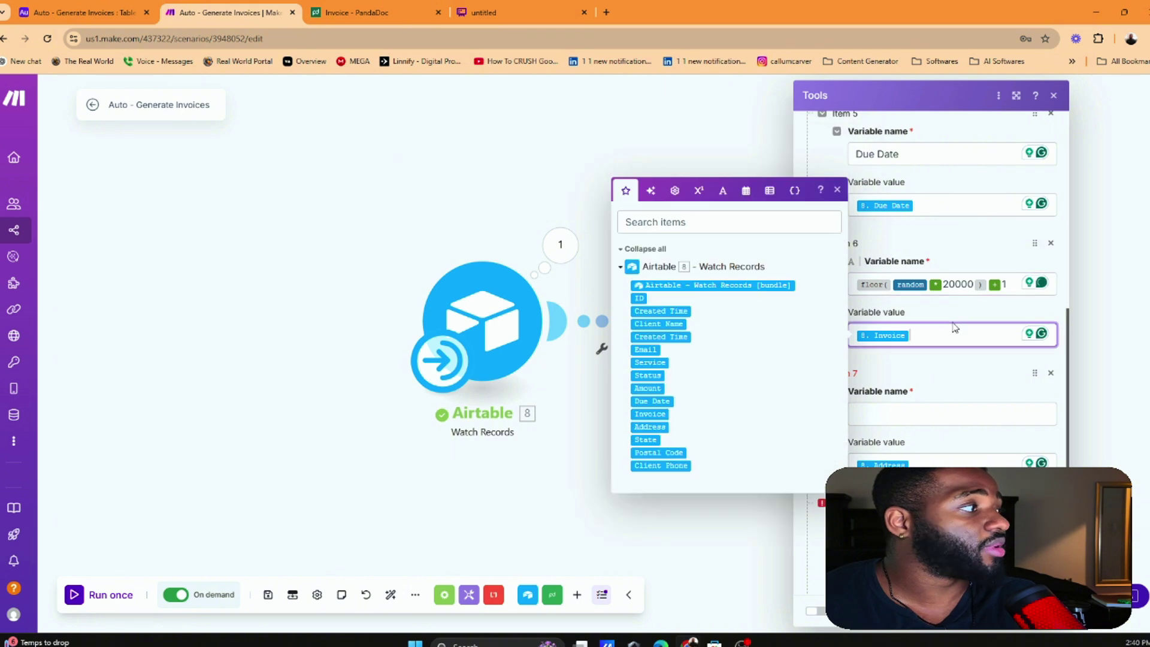
{"action": "scroll", "coordinate": [959, 324], "scroll_direction": "down", "scroll_amount": 2}
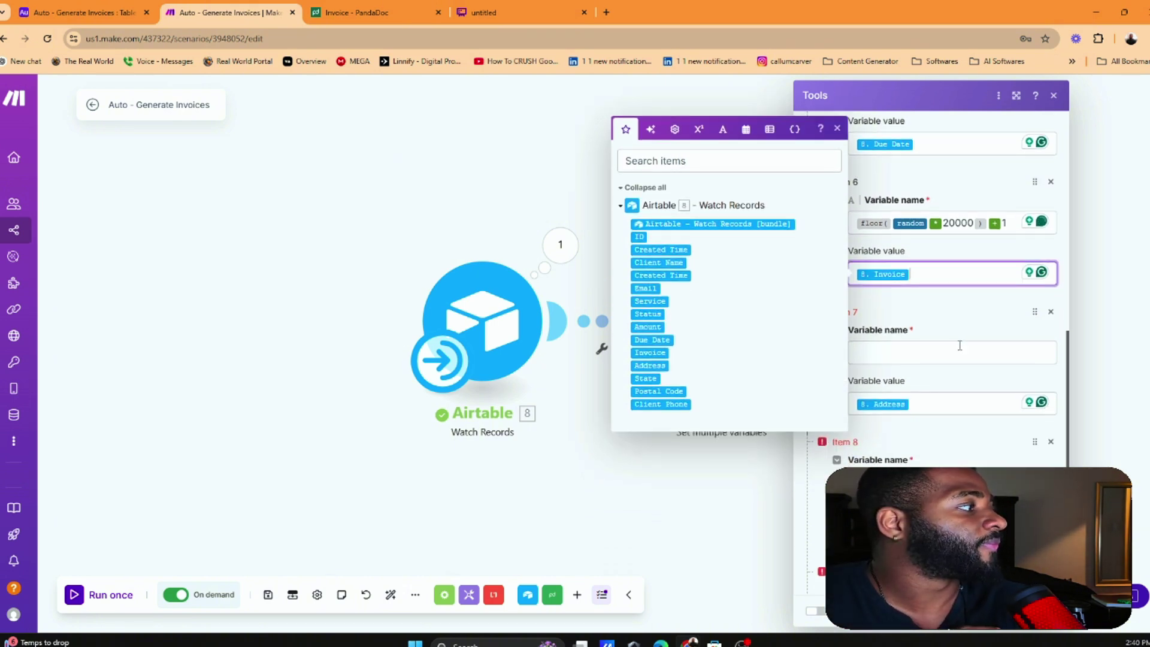
{"action": "left_click", "coordinate": [960, 347]}
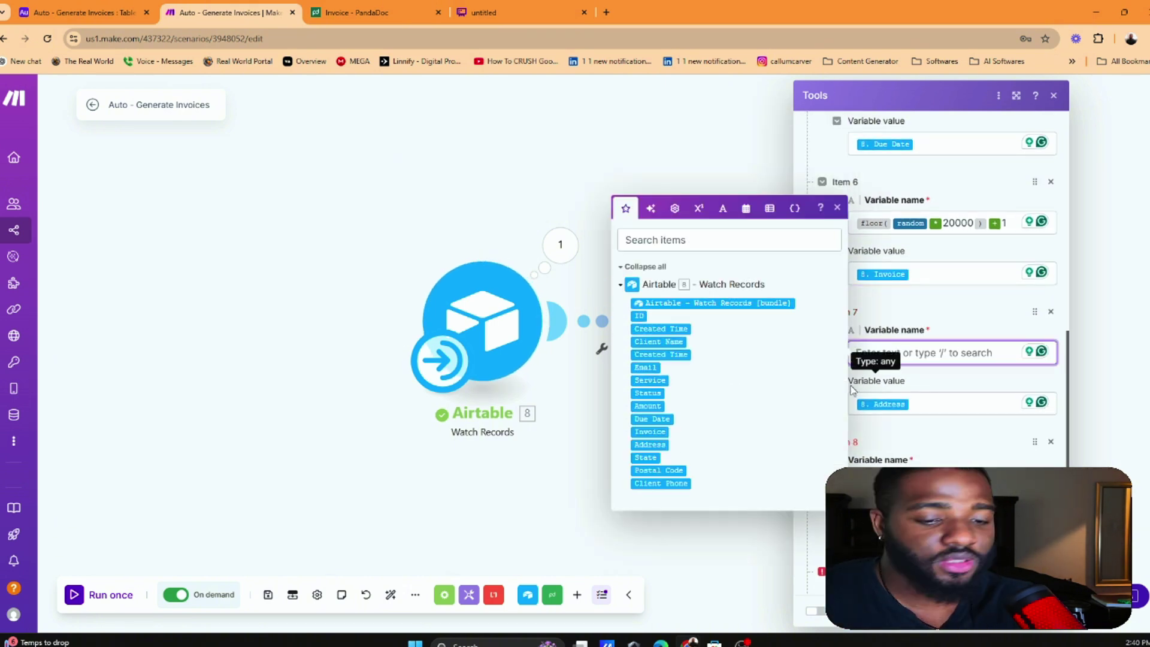
{"action": "type", "text": "Address"}
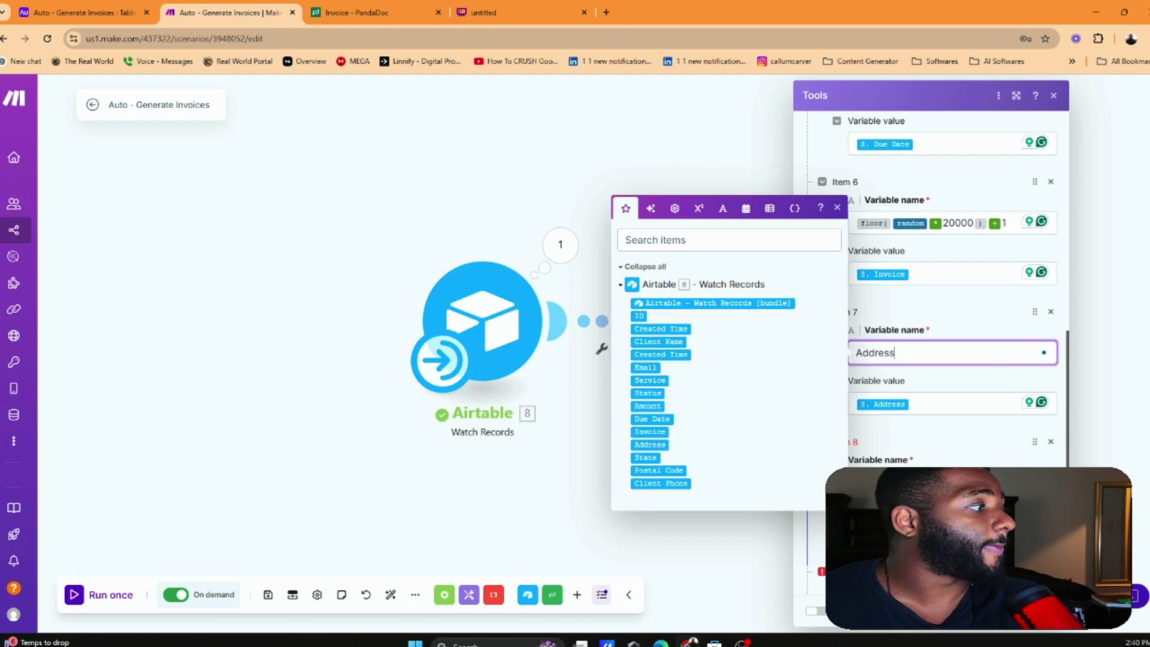
{"action": "key", "text": "Tab"}
{"action": "type", "text": "State"}
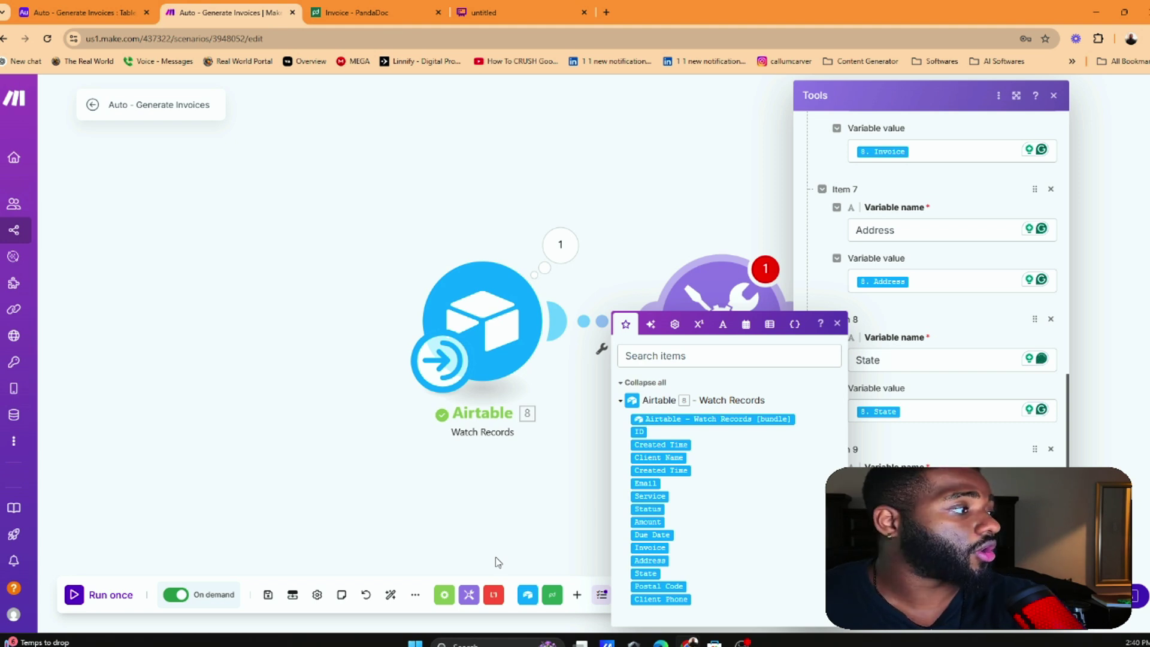
{"action": "key", "text": "Tab"}
{"action": "type", "text": "Postal Code"}
{"action": "key", "text": "Tab"}
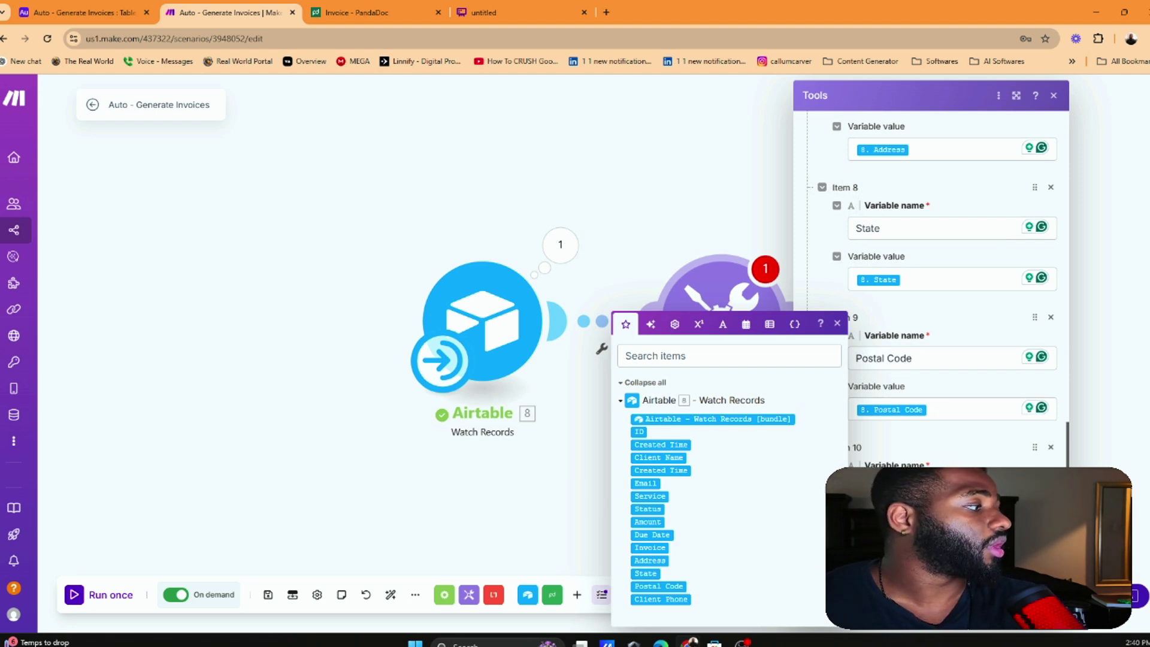
{"action": "left_click", "coordinate": [413, 539]}
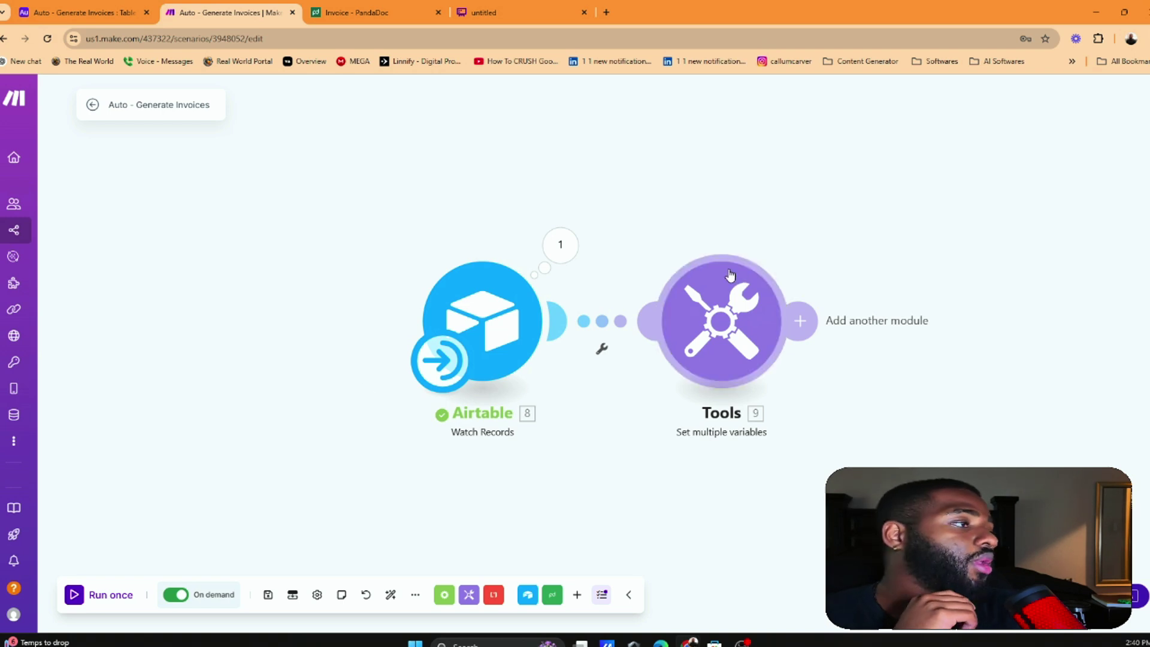
Add a PandaDoc search documents module after Tools, then delete it as the wrong action
{"action": "left_click", "coordinate": [803, 323]}
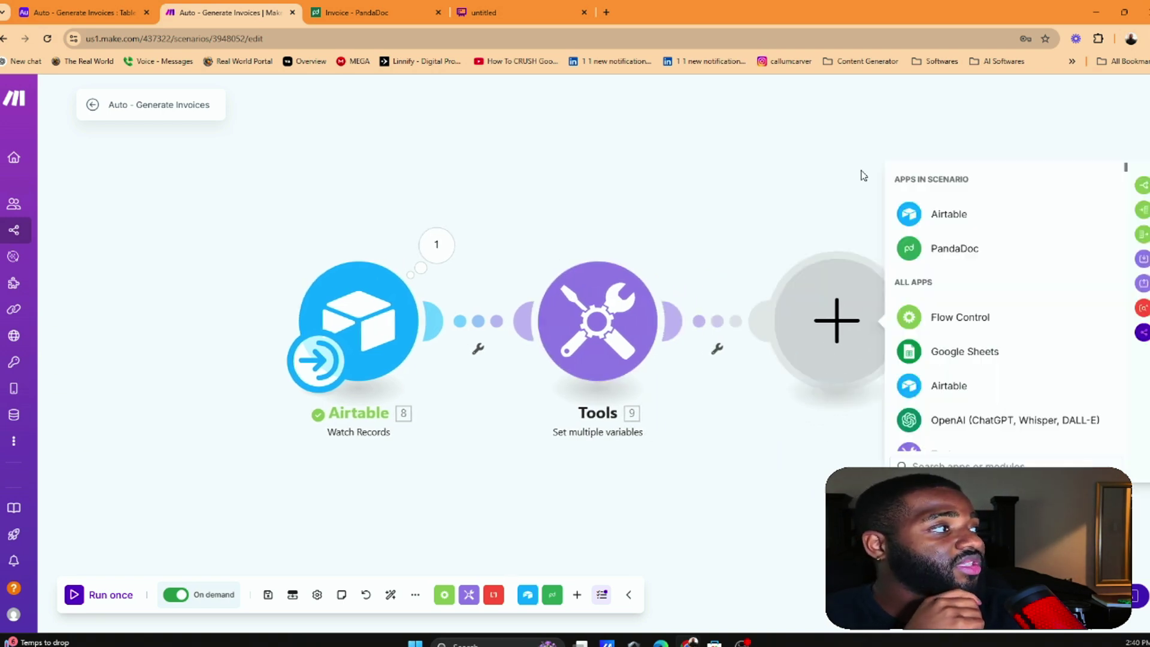
{"action": "left_click", "coordinate": [942, 248]}
{"action": "left_click", "coordinate": [952, 282]}
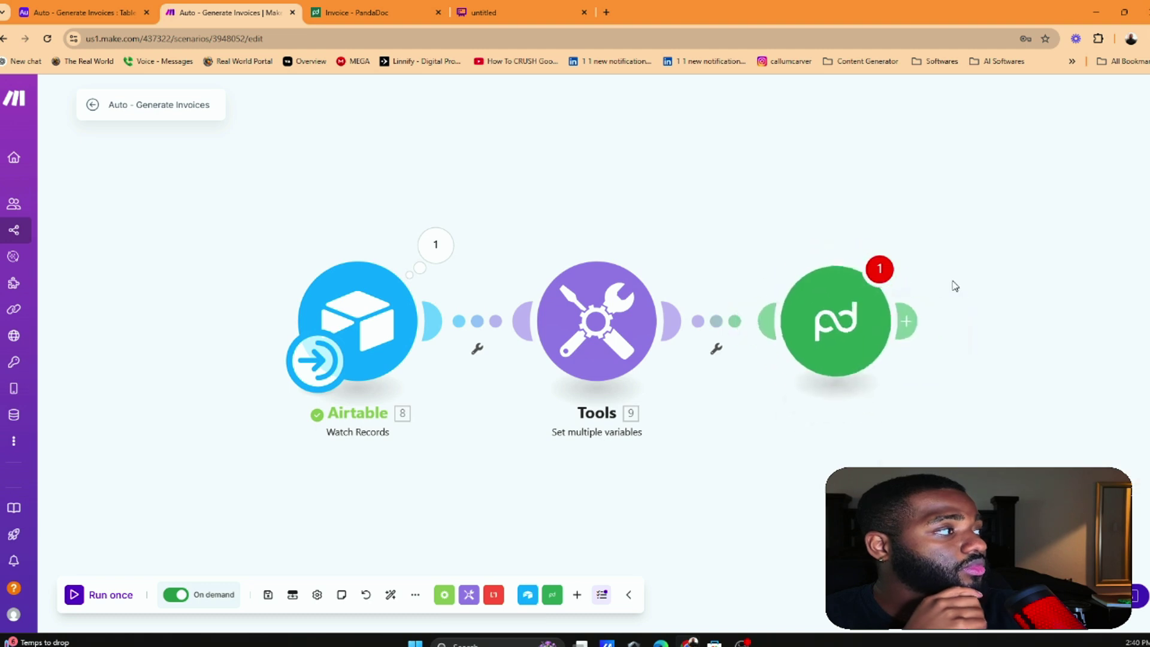
{"action": "right_click", "coordinate": [870, 302]}
{"action": "left_click", "coordinate": [917, 446]}
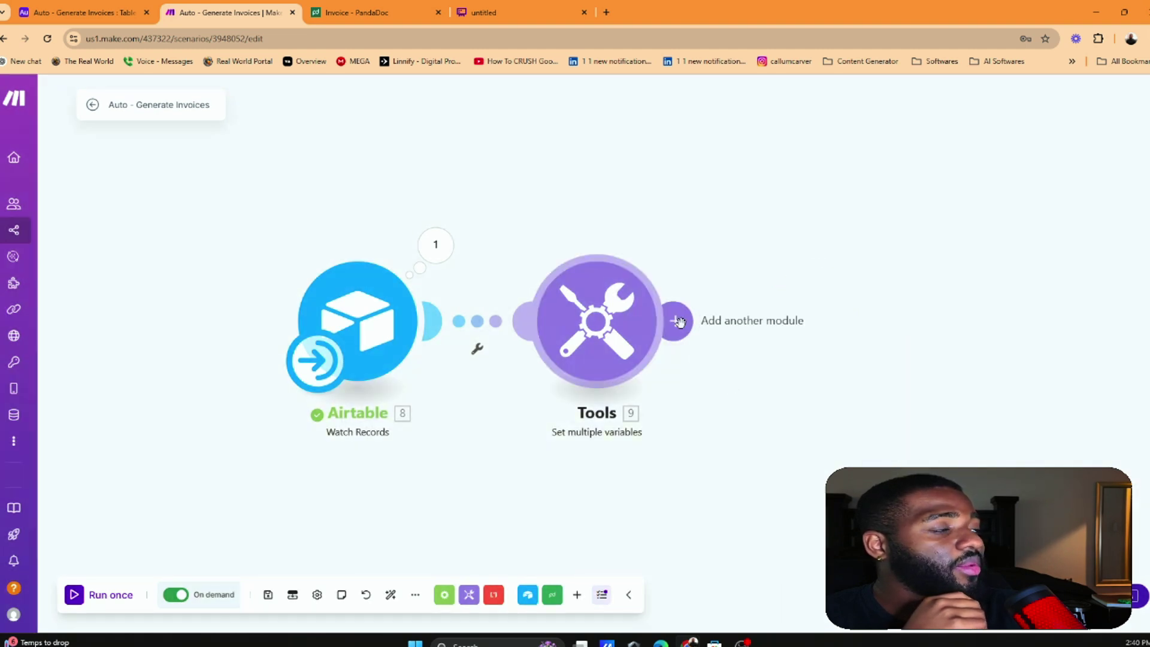
Add a PandaDoc Create a Document module after Tools and close its settings
{"action": "left_click", "coordinate": [672, 321]}
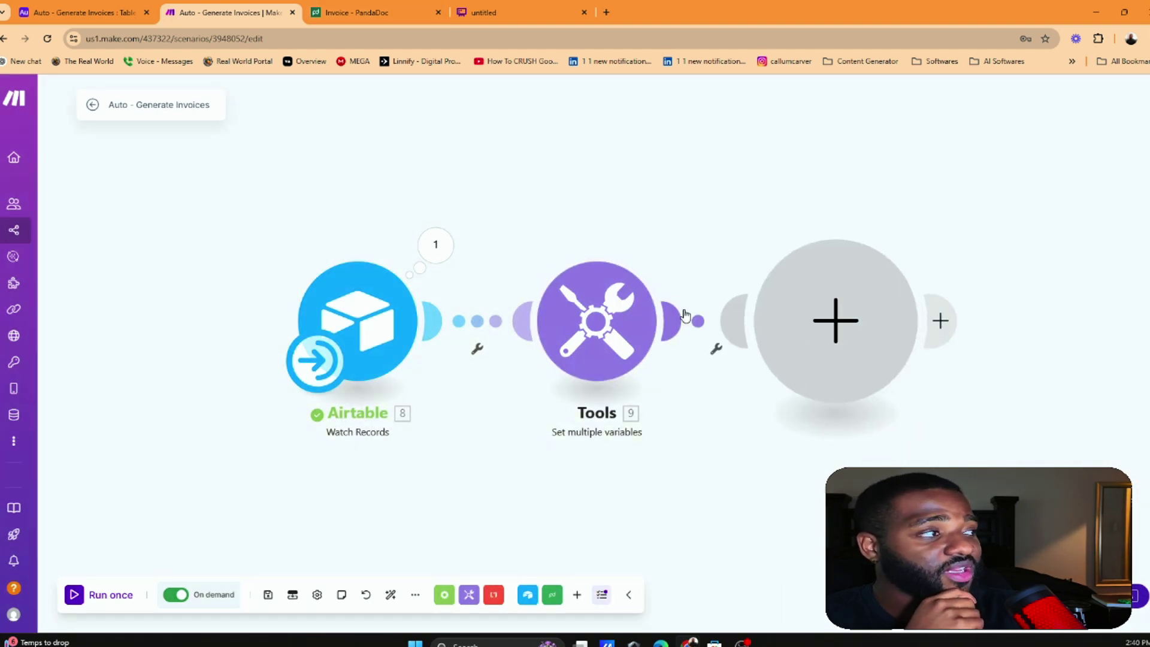
{"action": "left_click", "coordinate": [932, 252]}
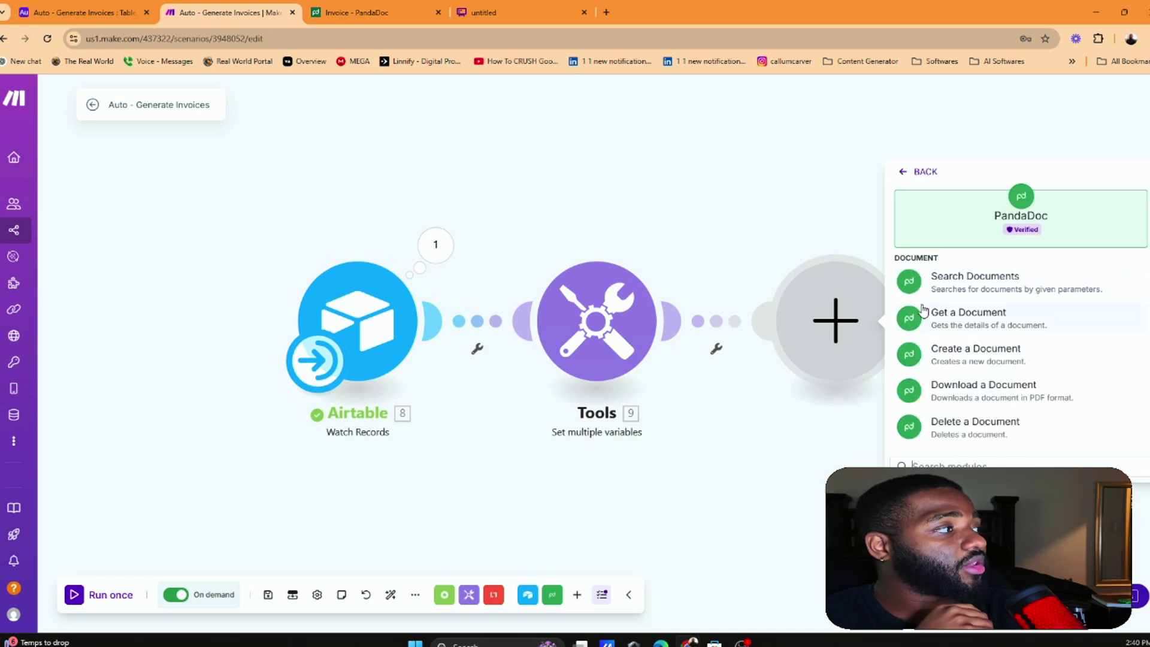
{"action": "scroll", "coordinate": [940, 332], "scroll_direction": "down", "scroll_amount": 2}
{"action": "scroll", "coordinate": [980, 369], "scroll_direction": "down", "scroll_amount": 2}
{"action": "scroll", "coordinate": [979, 354], "scroll_direction": "up", "scroll_amount": 4}
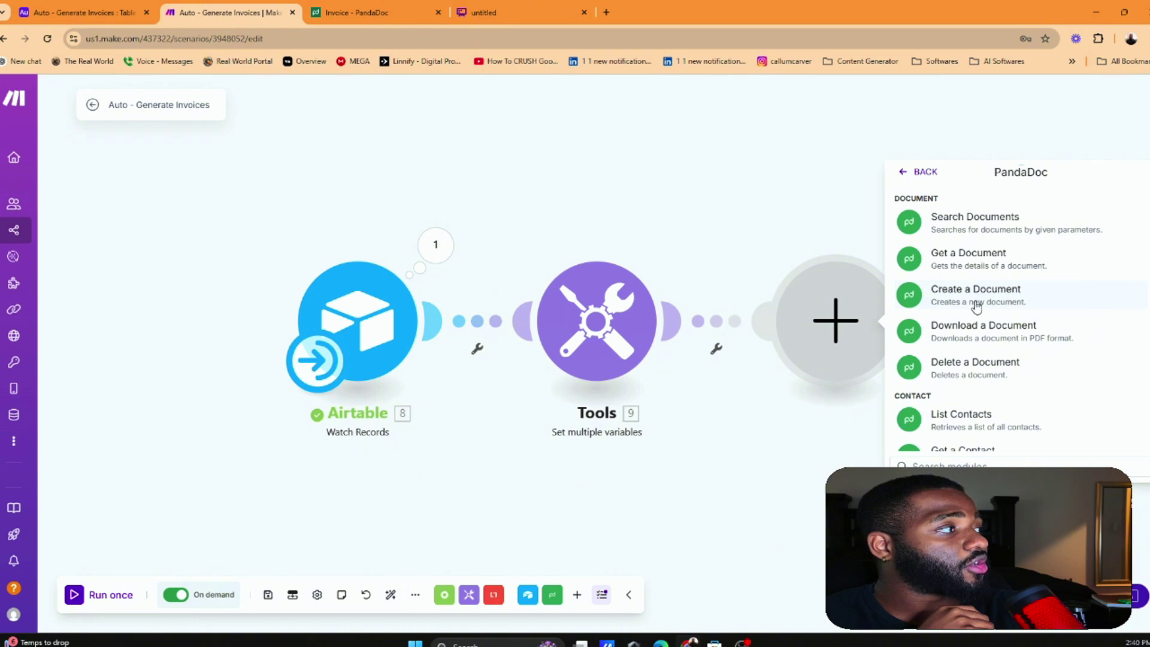
{"action": "left_click", "coordinate": [976, 303]}
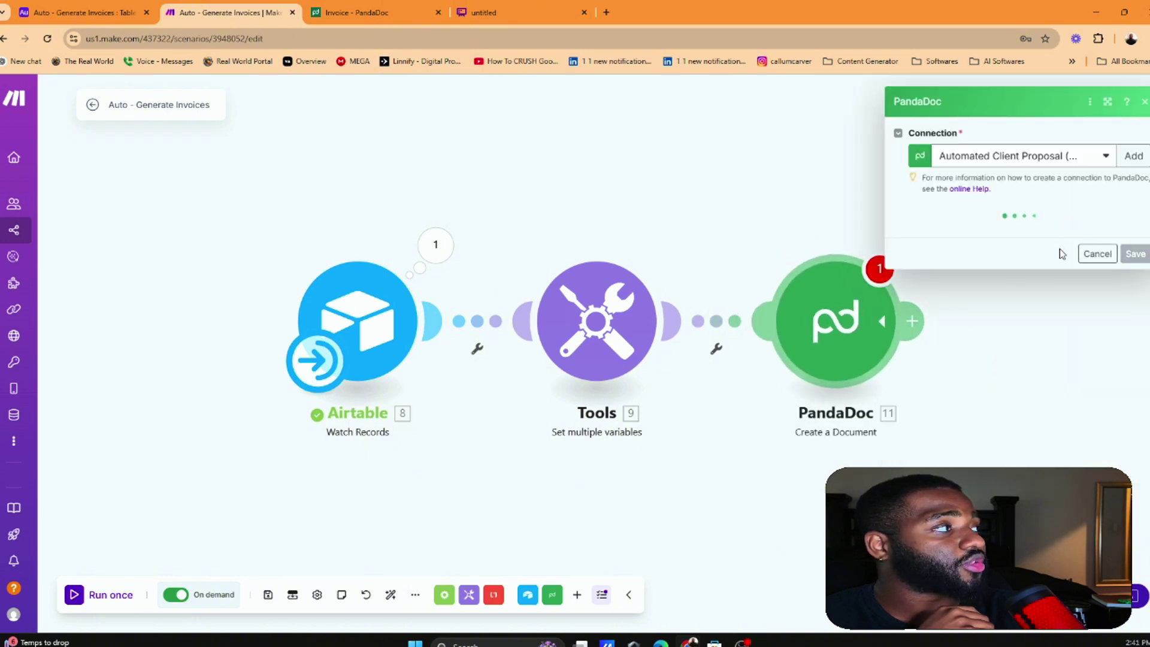
{"action": "left_click", "coordinate": [1141, 545]}
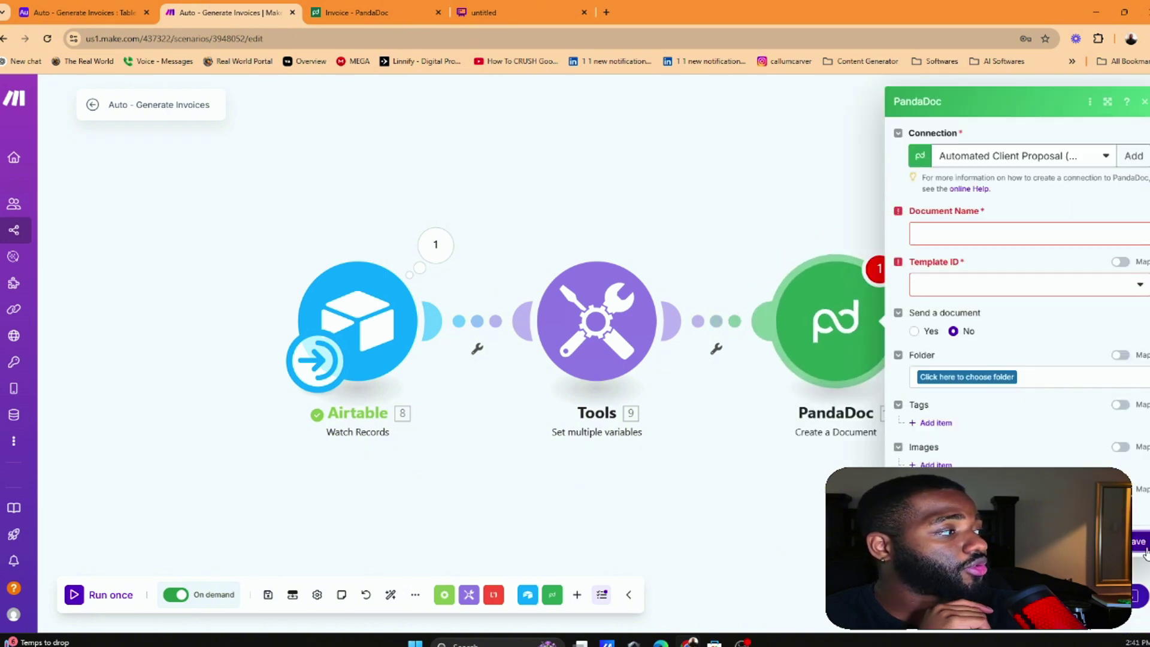
Retitle the PandaDoc invoice template to 'Invoice Automated Template'
{"action": "left_click", "coordinate": [360, 12]}
{"action": "scroll", "coordinate": [87, 165], "scroll_direction": "up", "scroll_amount": 3}
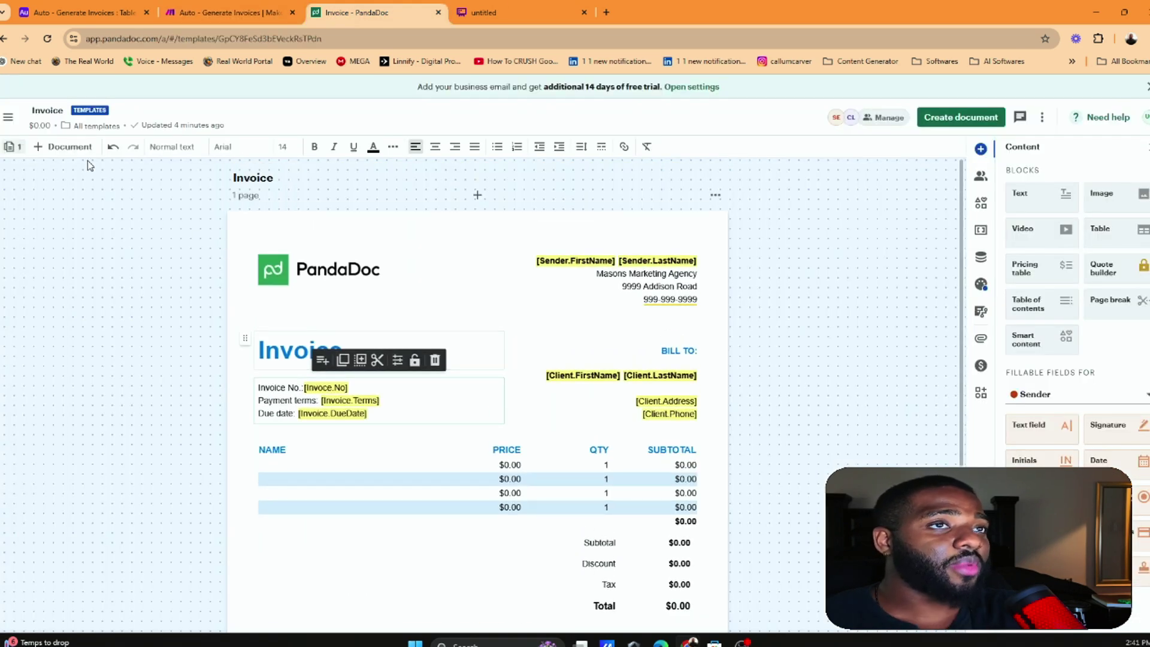
{"action": "double_click", "coordinate": [46, 112]}
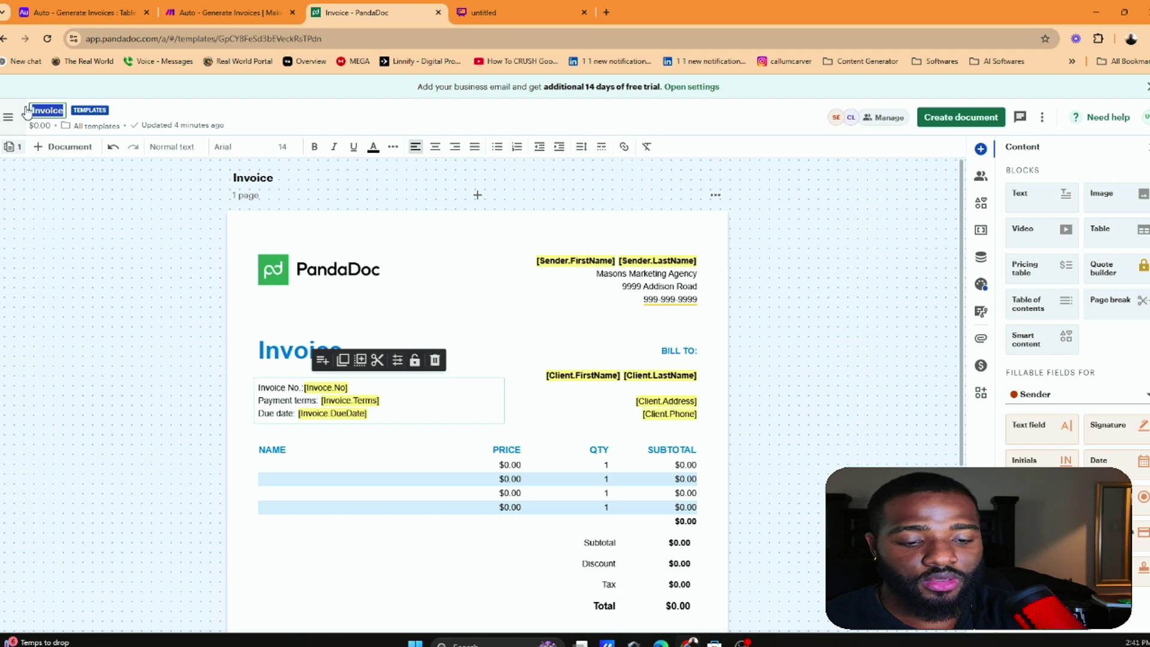
{"action": "type", "text": "Automated"}
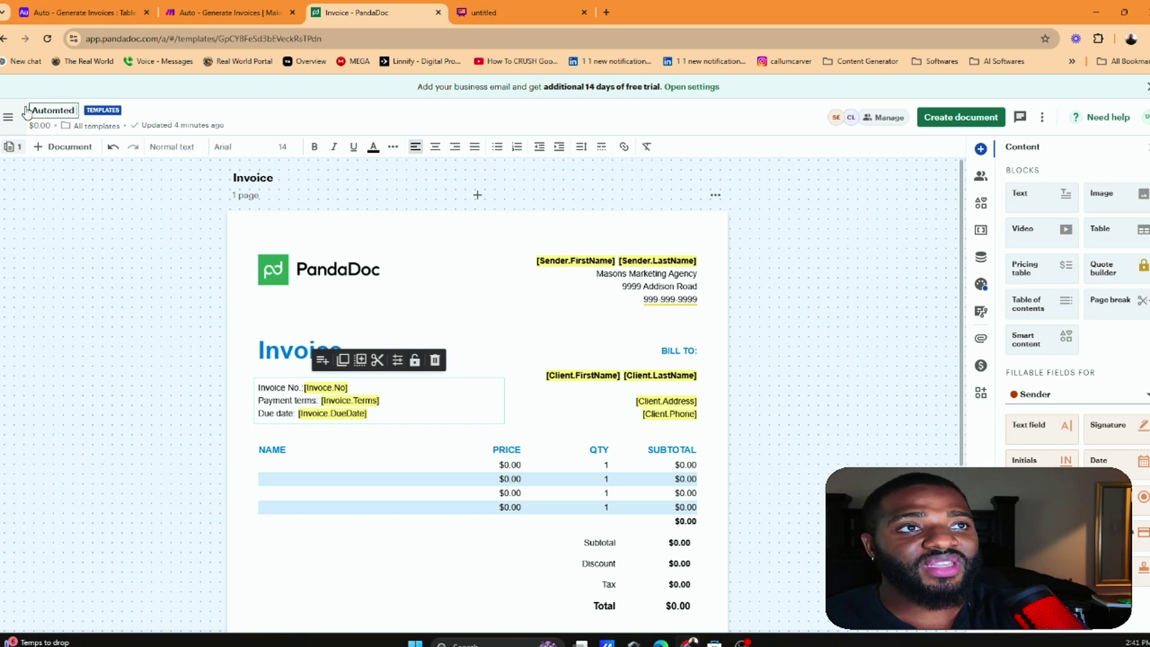
{"action": "key", "text": "BackSpace"}
{"action": "key", "text": "BackSpace"}
{"action": "key", "text": "BackSpace"}
{"action": "key", "text": "BackSpace"}
{"action": "key", "text": "BackSpace"}
{"action": "key", "text": "BackSpace"}
{"action": "key", "text": "BackSpace"}
{"action": "key", "text": "BackSpace"}
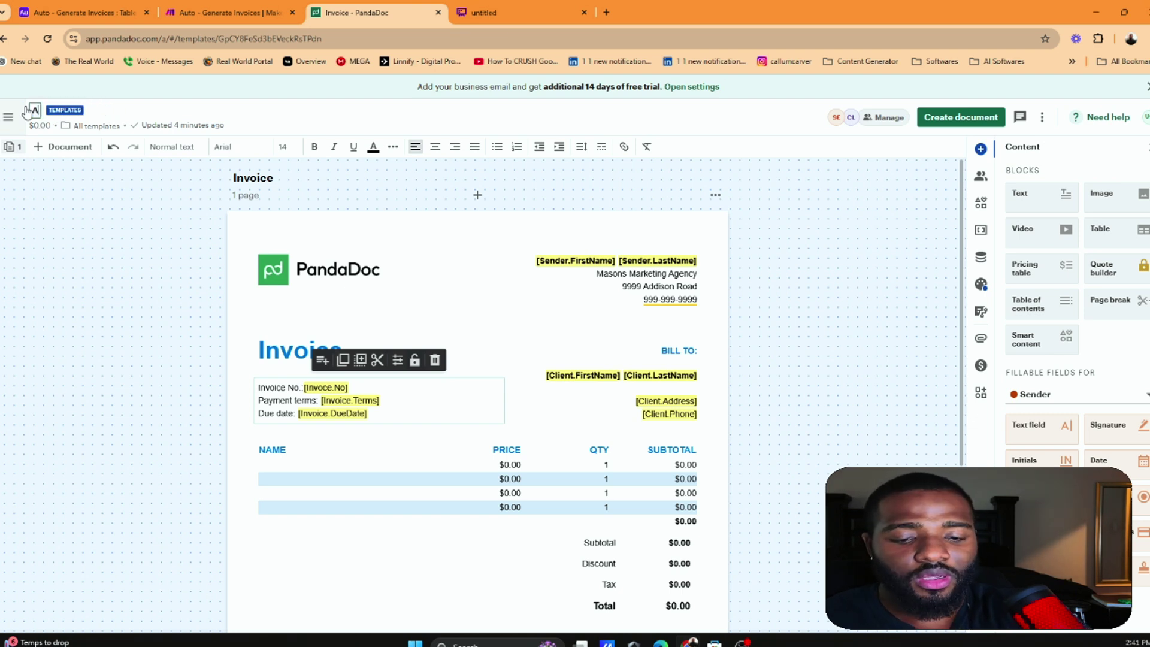
{"action": "key", "text": "BackSpace"}
{"action": "type", "text": "Invo"}
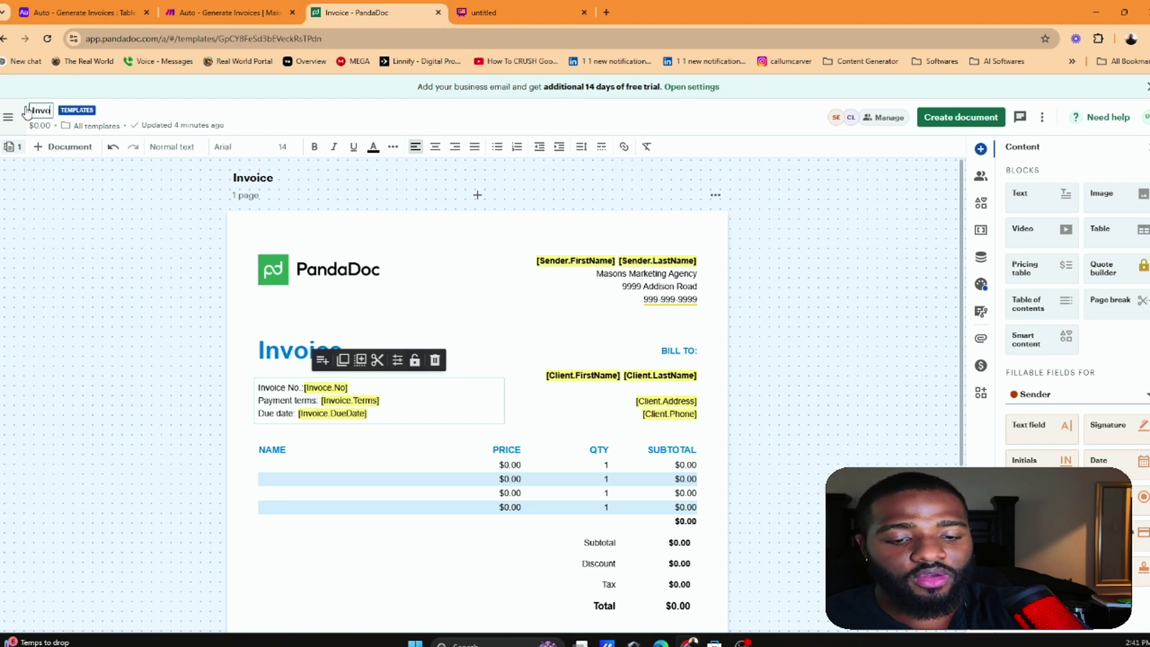
{"action": "type", "text": "ice Automated Template"}
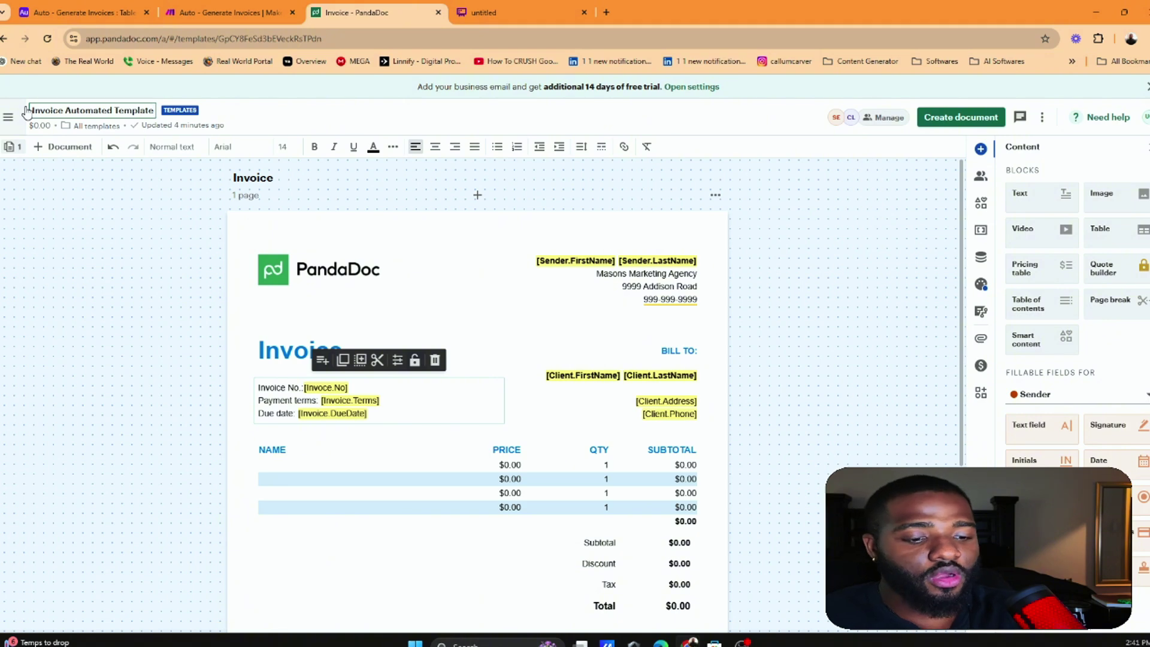
{"action": "key", "text": "Return"}
{"action": "scroll", "coordinate": [352, 226], "scroll_direction": "down", "scroll_amount": 1}
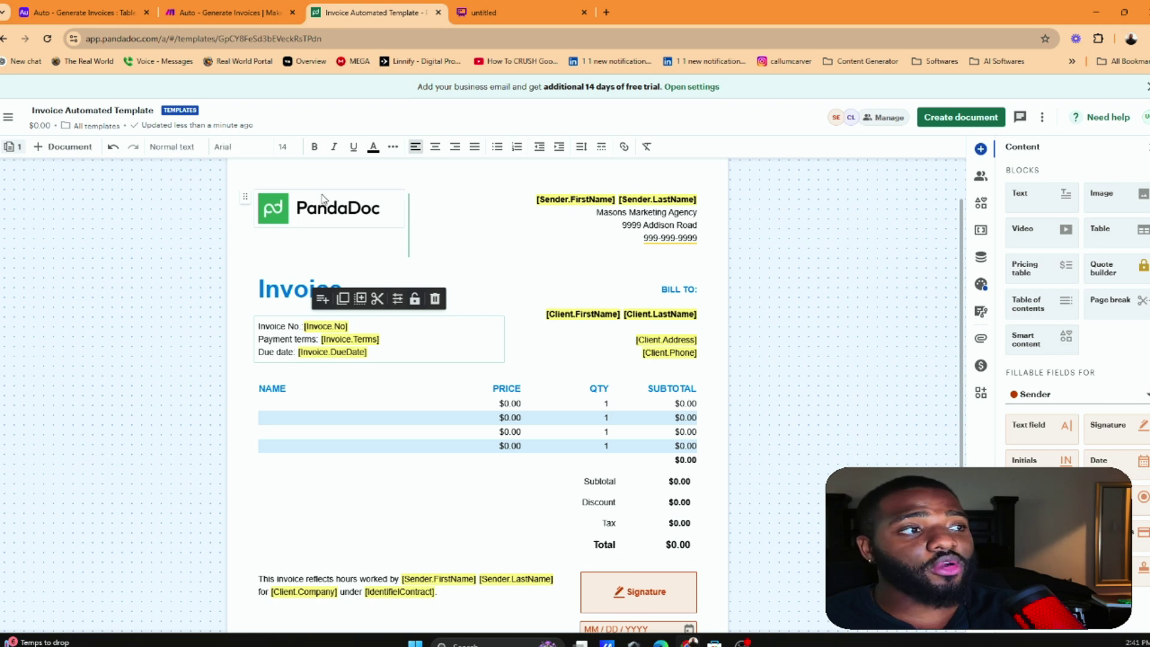
Replace the Sender.FirstName and Sender.LastName variables with a fixed sender name, fixing typos
{"action": "left_click", "coordinate": [622, 199]}
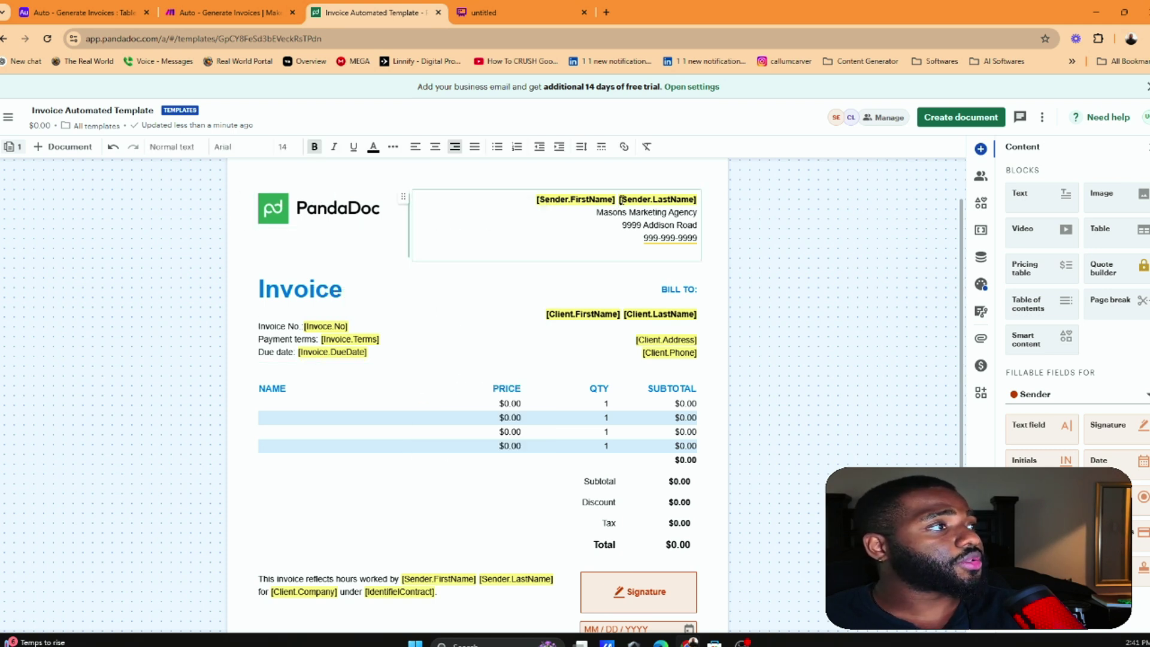
{"action": "left_click", "coordinate": [621, 200]}
{"action": "left_click", "coordinate": [617, 198]}
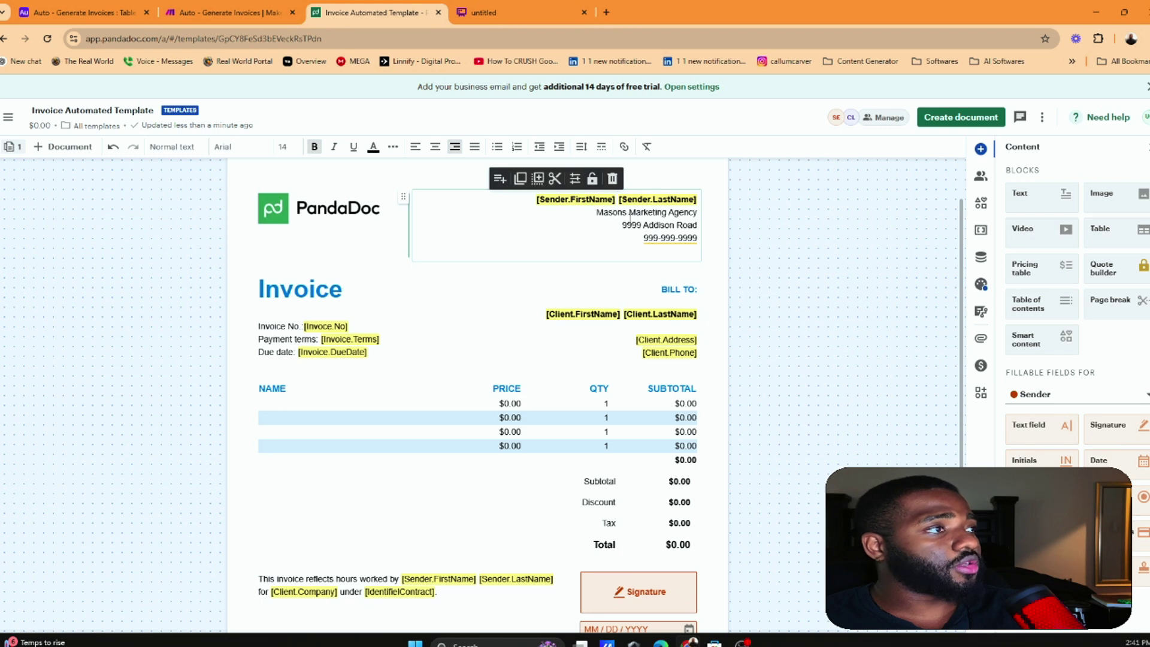
{"action": "key", "text": "BackSpace"}
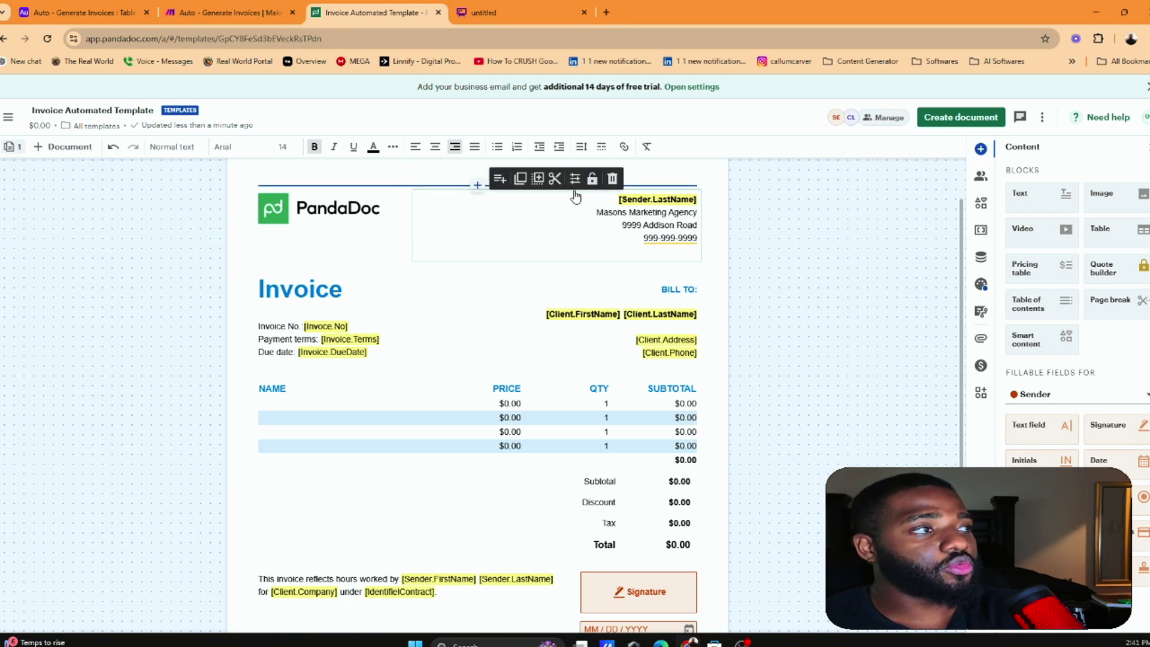
{"action": "key", "text": "Down"}
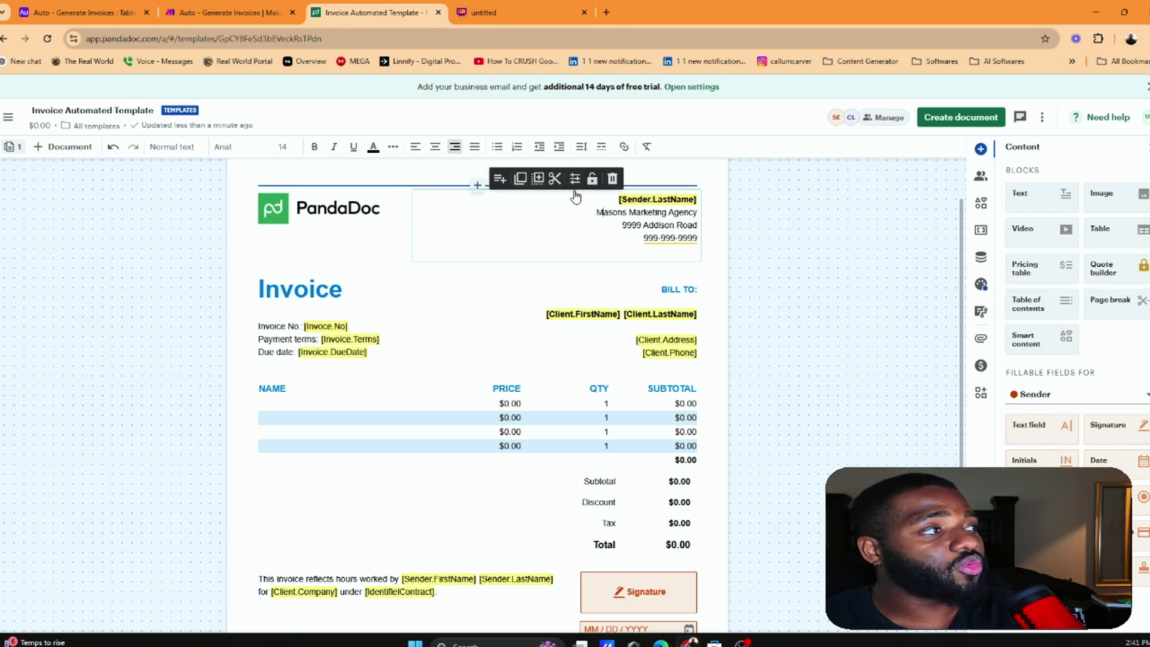
{"action": "key", "text": "Up"}
{"action": "key", "text": "BackSpace"}
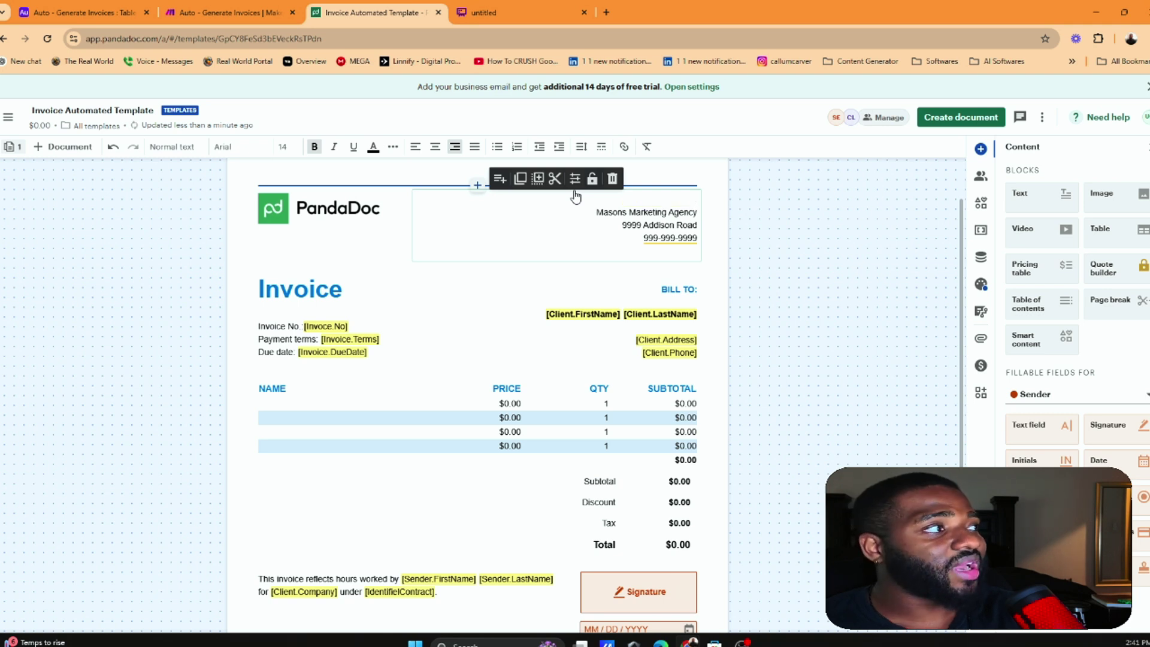
{"action": "type", "text": "Udo On"}
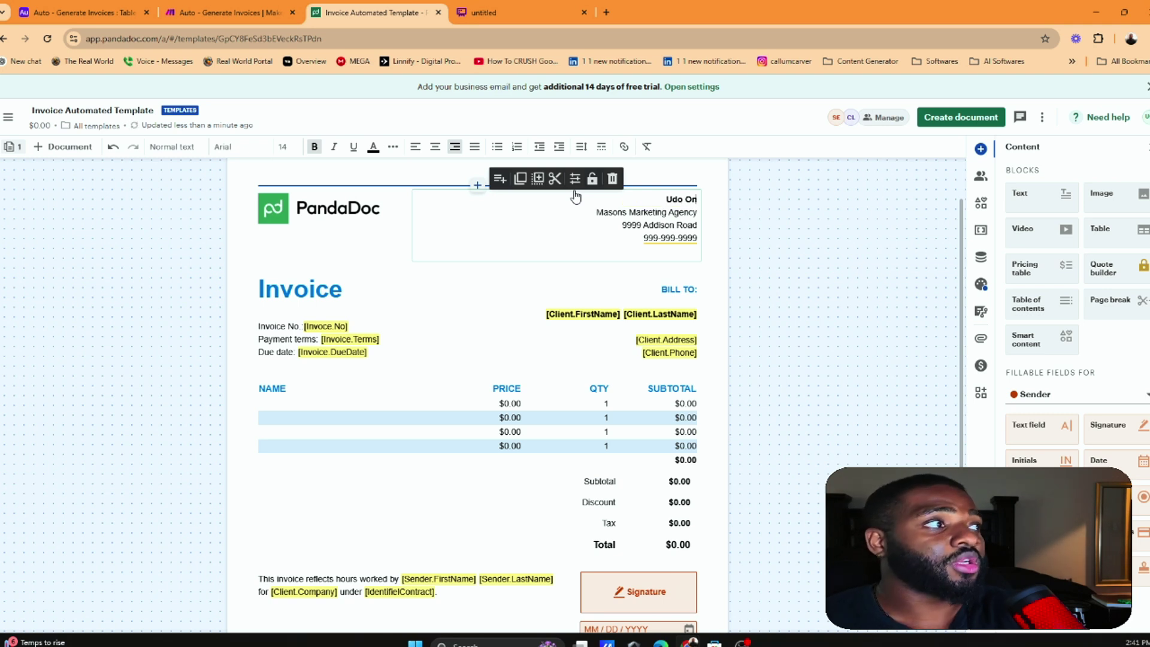
{"action": "type", "text": "yekwe"}
{"action": "key", "text": "BackSpace"}
{"action": "key", "text": "BackSpace"}
{"action": "key", "text": "BackSpace"}
{"action": "key", "text": "BackSpace"}
{"action": "key", "text": "BackSpace"}
{"action": "key", "text": "BackSpace"}
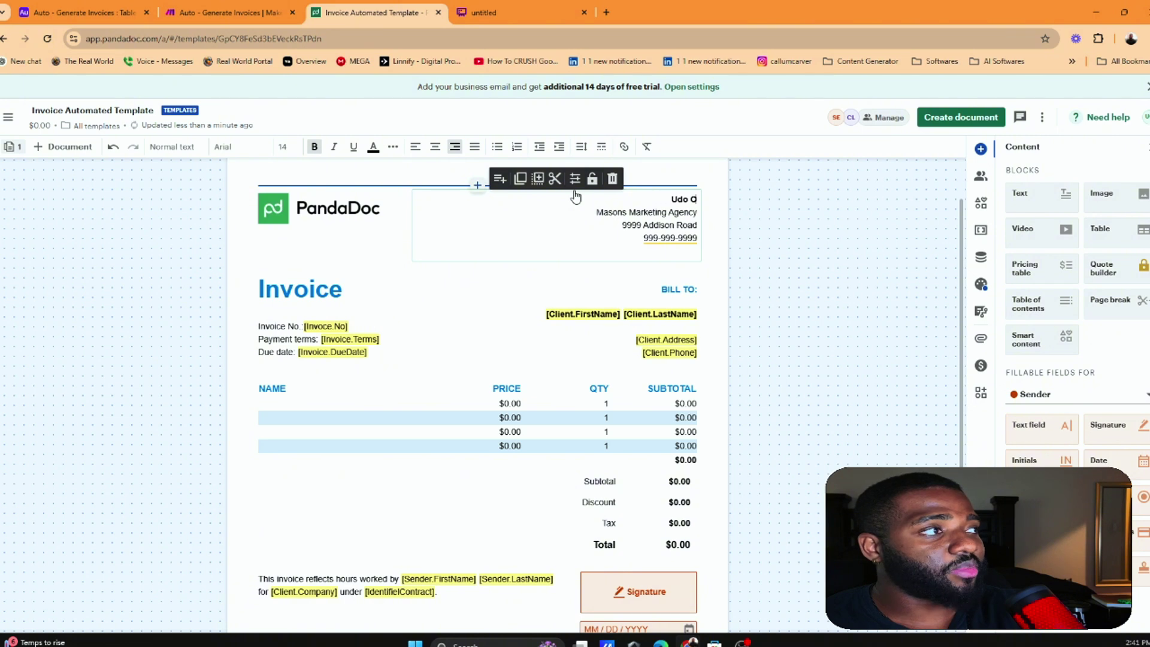
{"action": "type", "text": "Mas"}
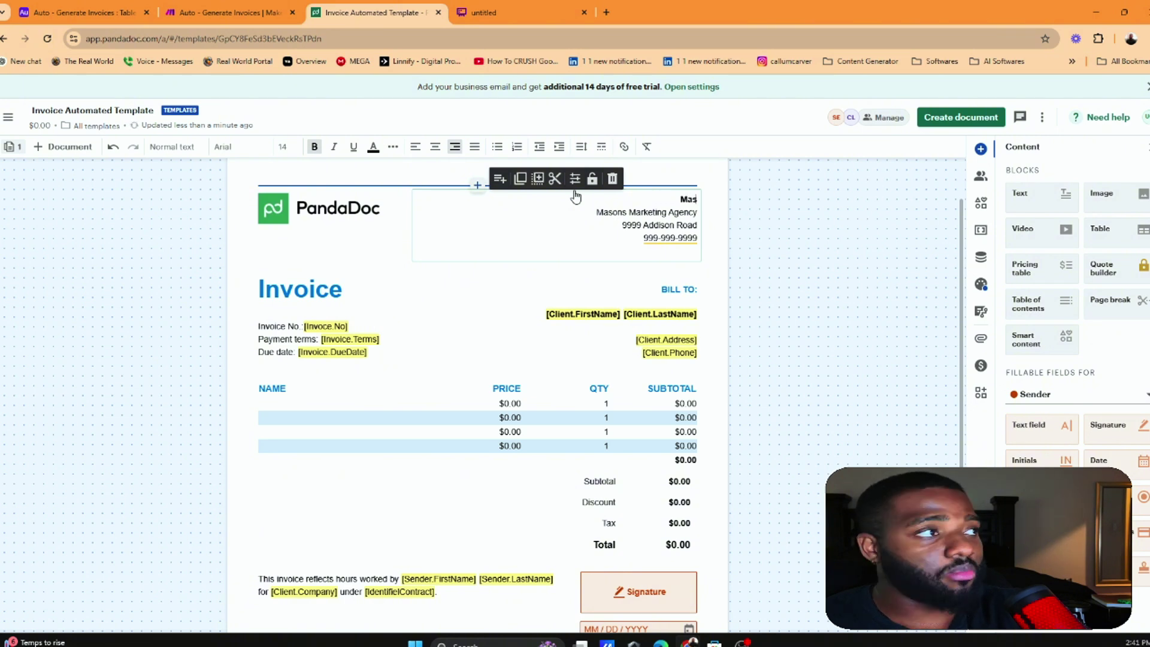
{"action": "type", "text": "ons"}
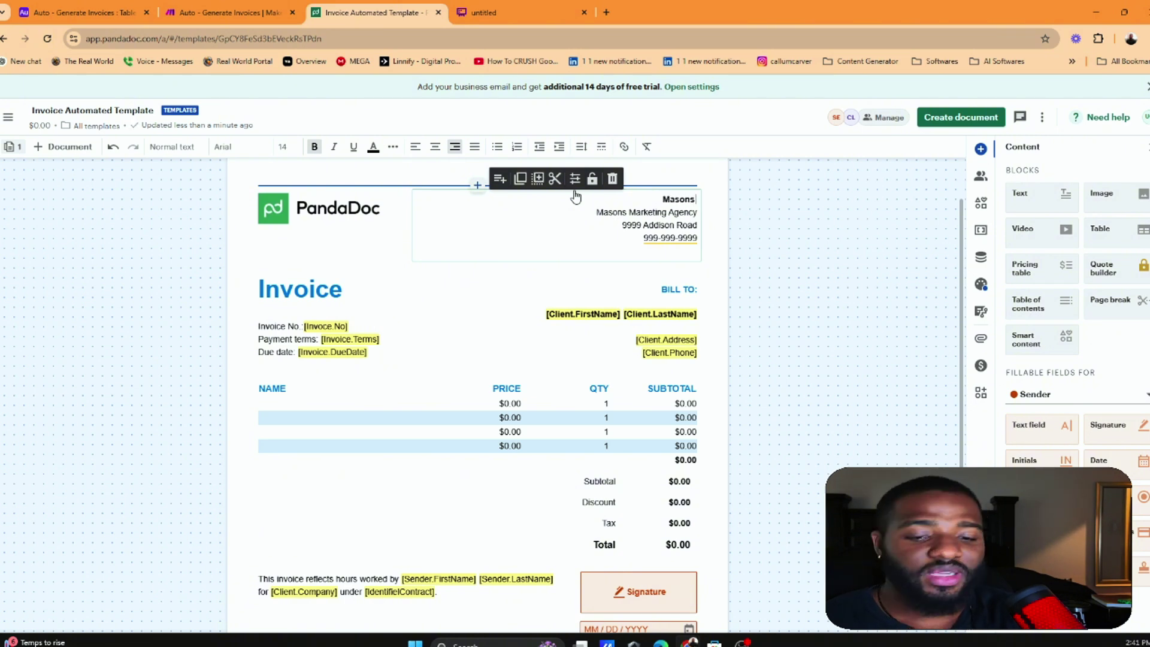
{"action": "type", "text": " Grety"}
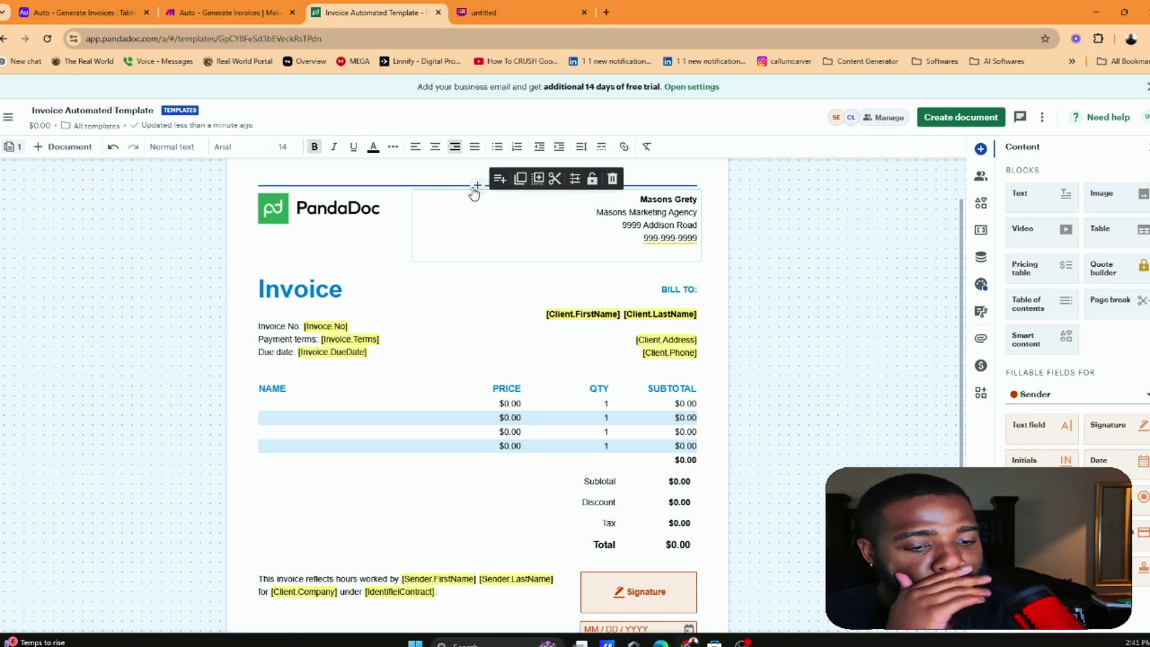
{"action": "key", "text": "BackSpace"}
{"action": "key", "text": "BackSpace"}
{"action": "type", "text": "y"}
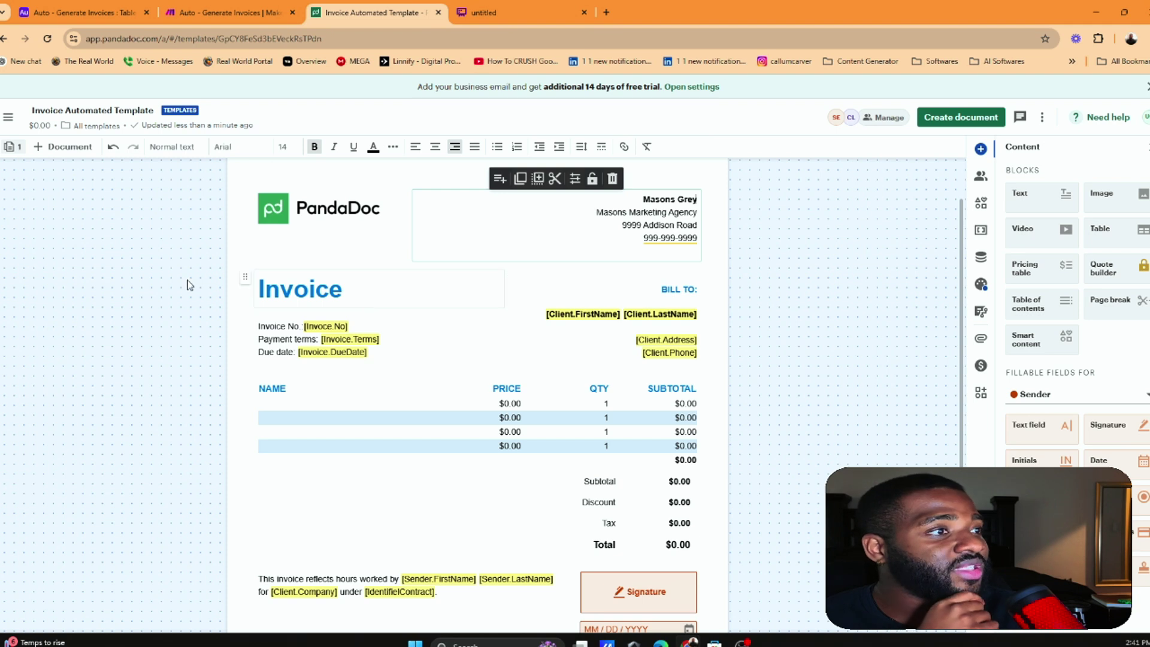
Select the Invoice.Terms placeholder, then scroll through the Airtable table's columns to compare them
{"action": "left_click", "coordinate": [348, 331]}
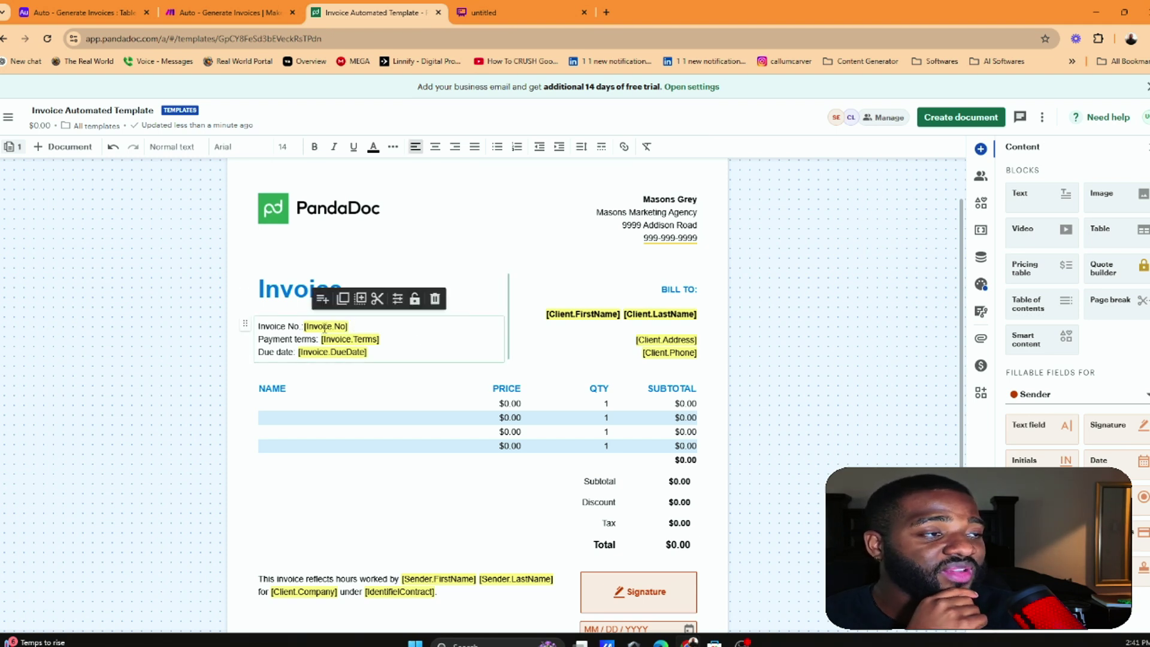
{"action": "left_click_drag", "start_coordinate": [385, 342], "coordinate": [322, 339]}
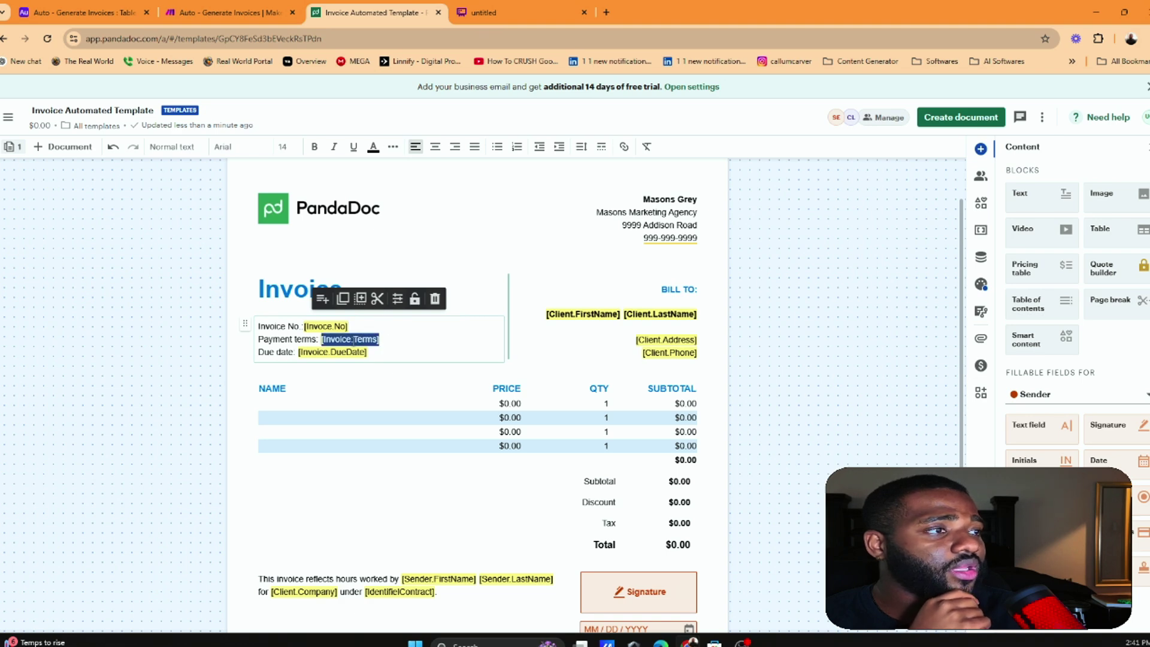
{"action": "left_click", "coordinate": [76, 10]}
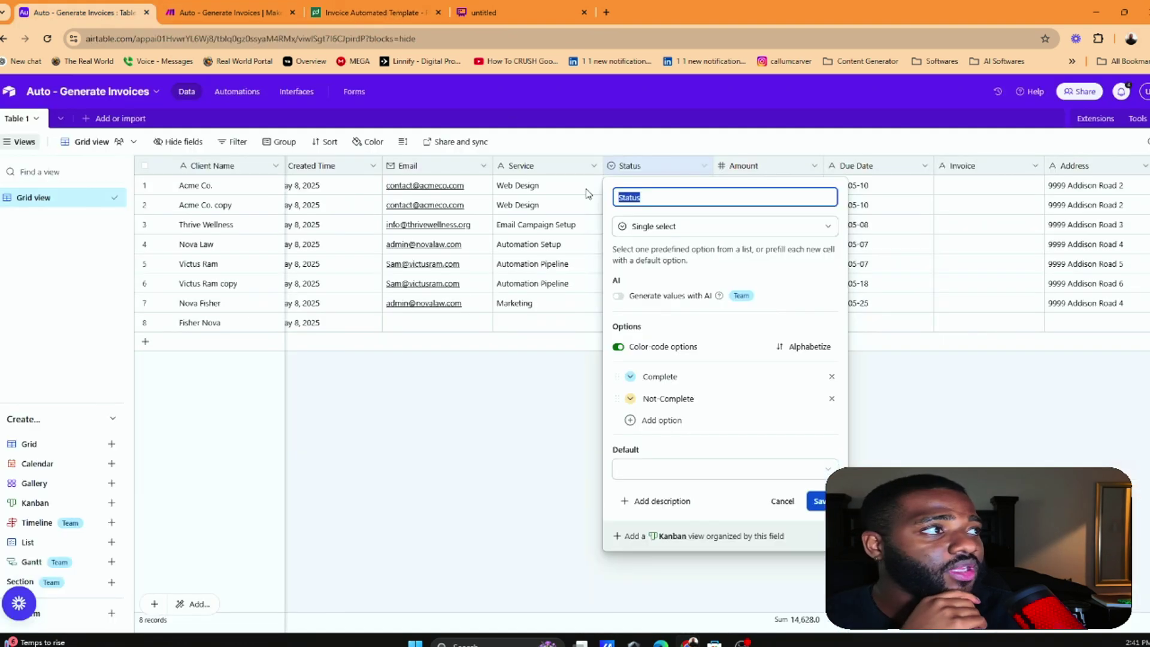
{"action": "left_click", "coordinate": [514, 409]}
{"action": "scroll", "coordinate": [591, 272], "scroll_direction": "right", "scroll_amount": 5}
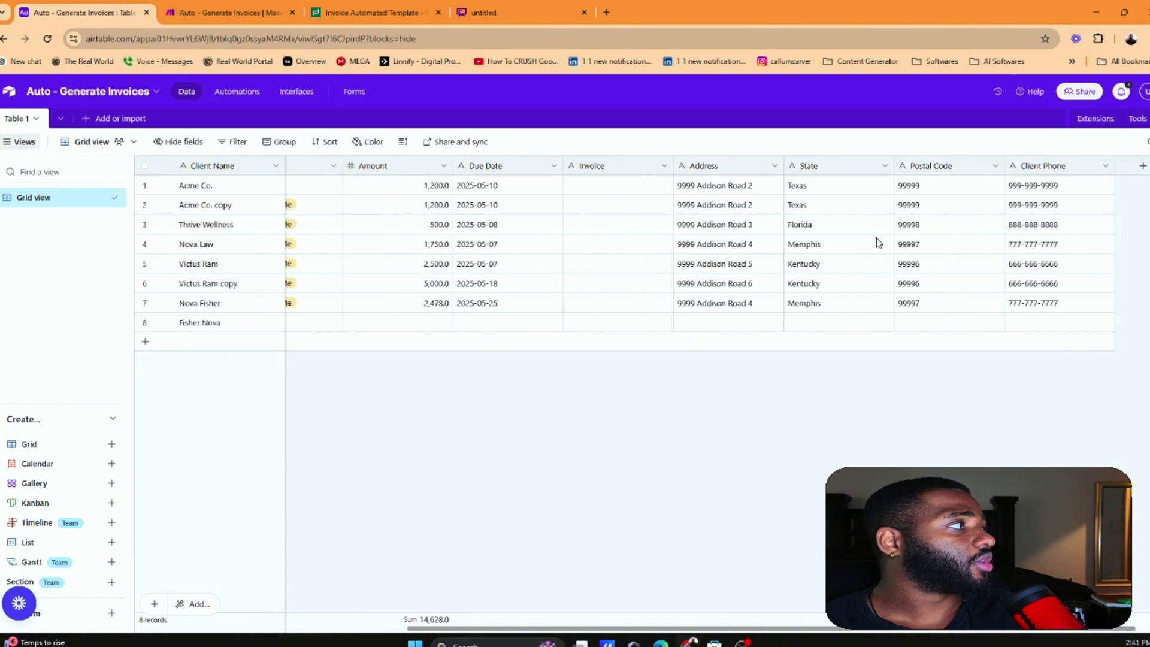
{"action": "scroll", "coordinate": [883, 239], "scroll_direction": "left", "scroll_amount": 1}
{"action": "scroll", "coordinate": [883, 240], "scroll_direction": "left", "scroll_amount": 5}
Cross-check the Make scenario against the Airtable table and PandaDoc template, ending on the template
{"action": "left_click", "coordinate": [228, 12]}
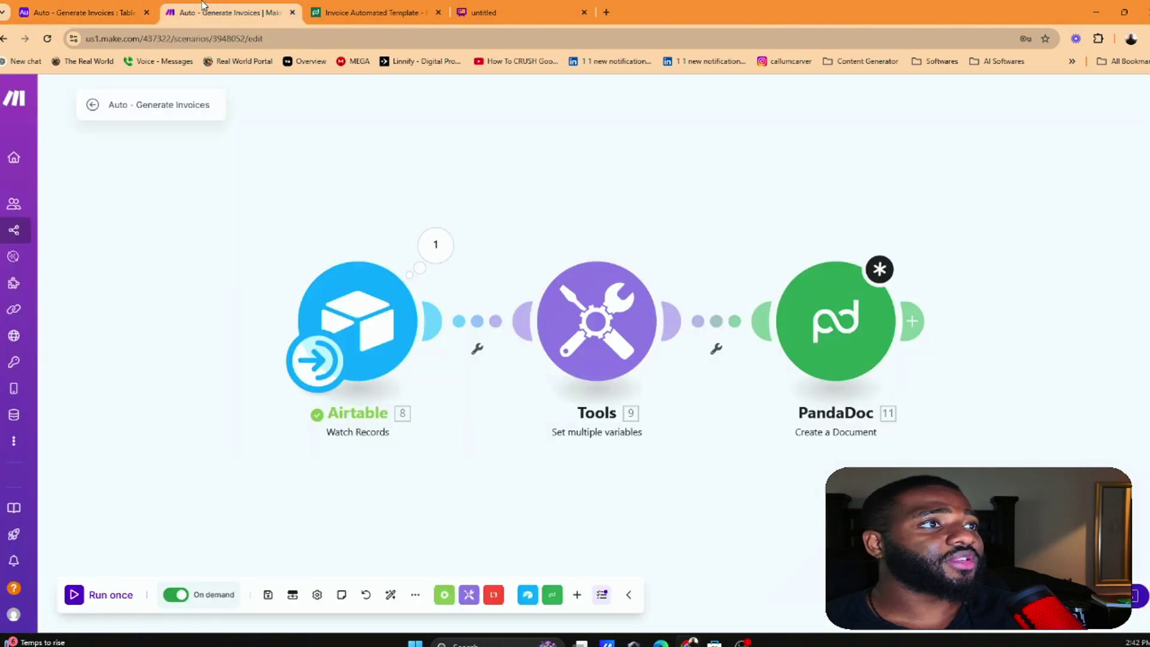
{"action": "left_click", "coordinate": [368, 12]}
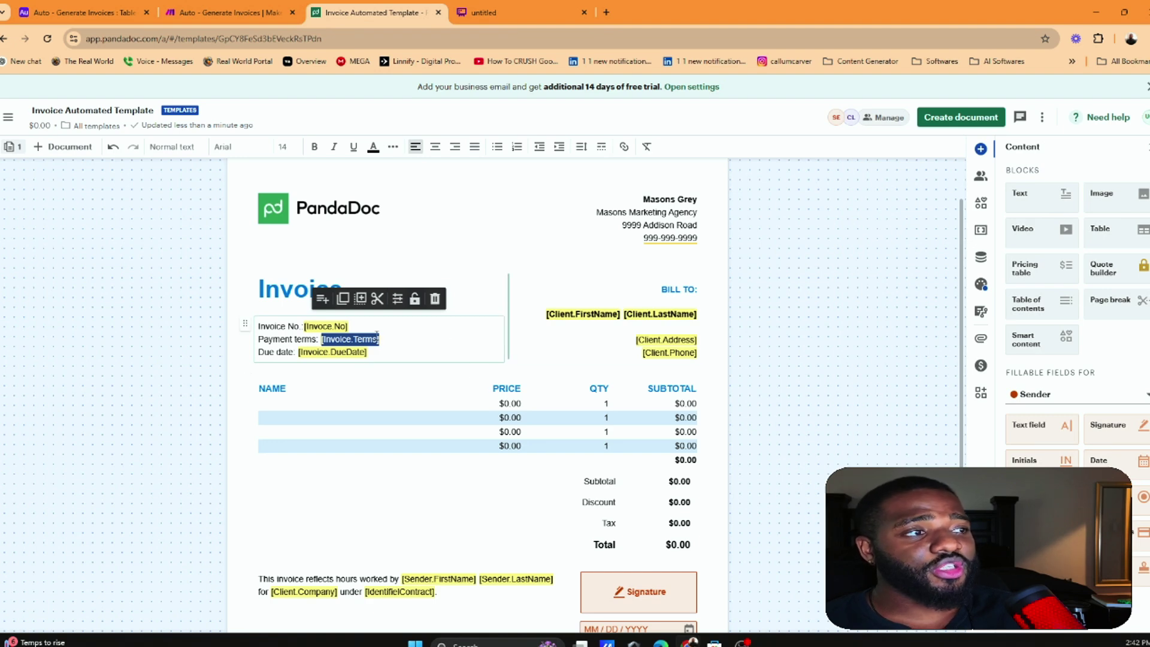
{"action": "left_click", "coordinate": [228, 12]}
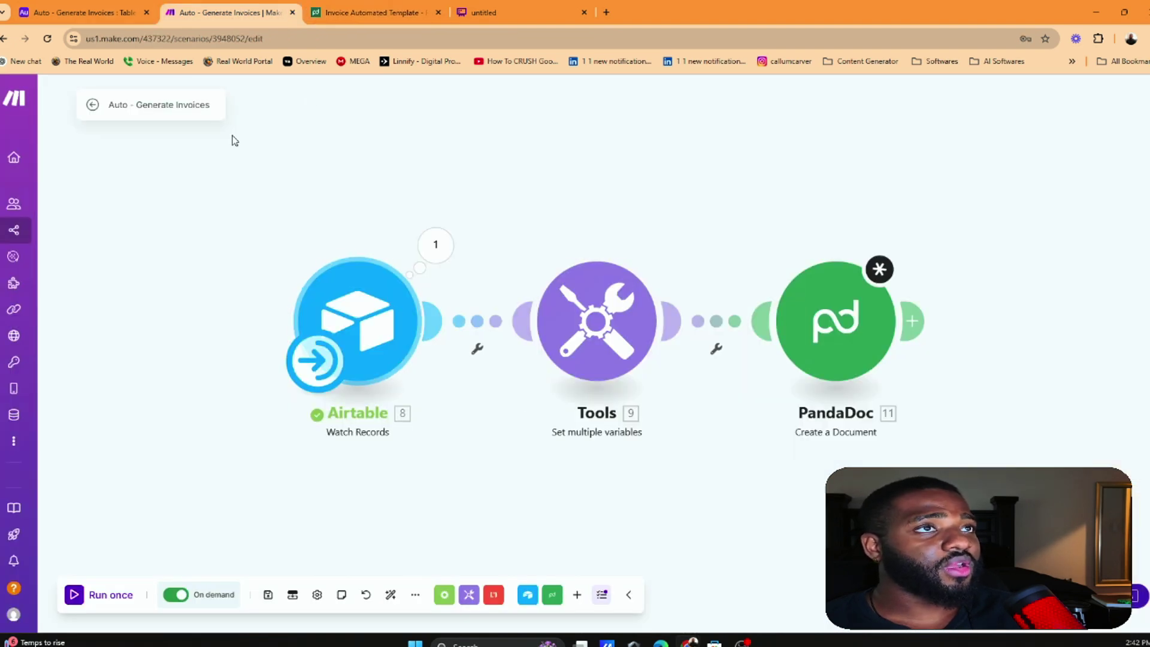
{"action": "left_click", "coordinate": [84, 11]}
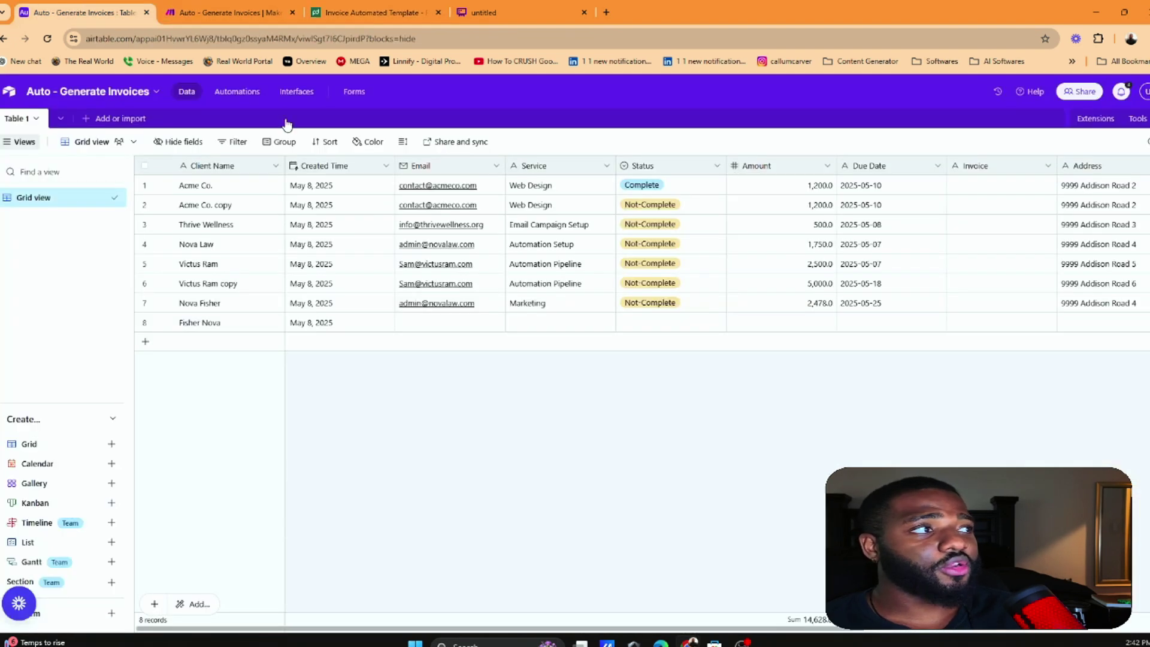
{"action": "left_click", "coordinate": [215, 8]}
{"action": "left_click", "coordinate": [371, 12]}
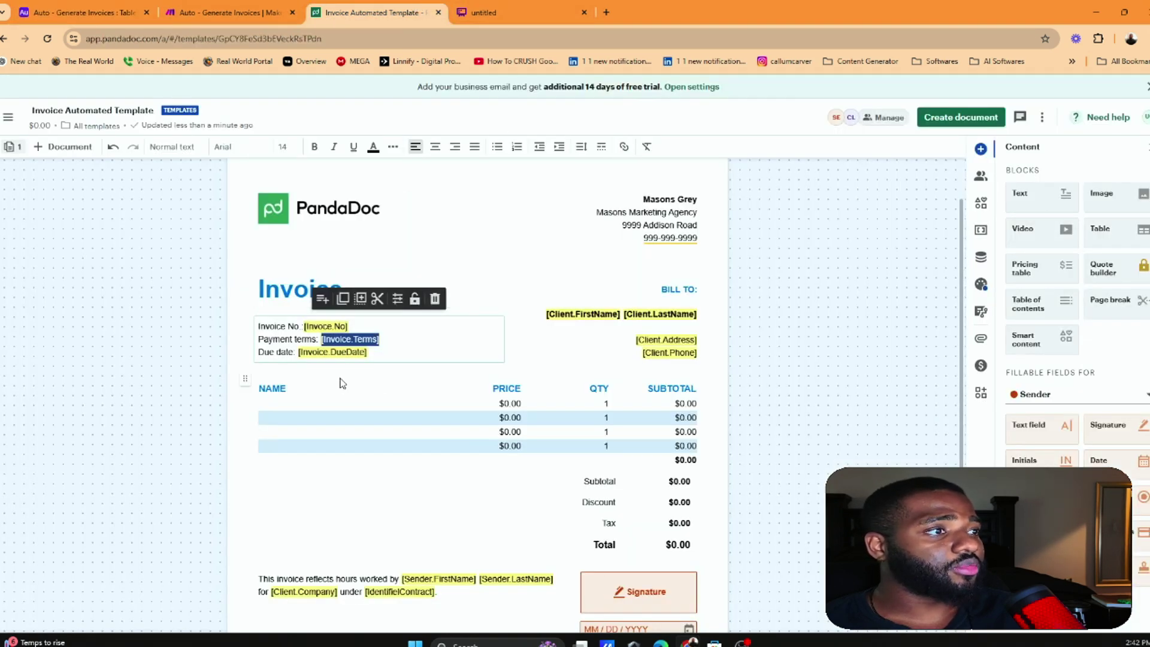
Delete the Payment terms line with its Invoice.Terms placeholder
{"action": "left_click", "coordinate": [397, 335]}
{"action": "left_click_drag", "start_coordinate": [390, 343], "coordinate": [216, 346]}
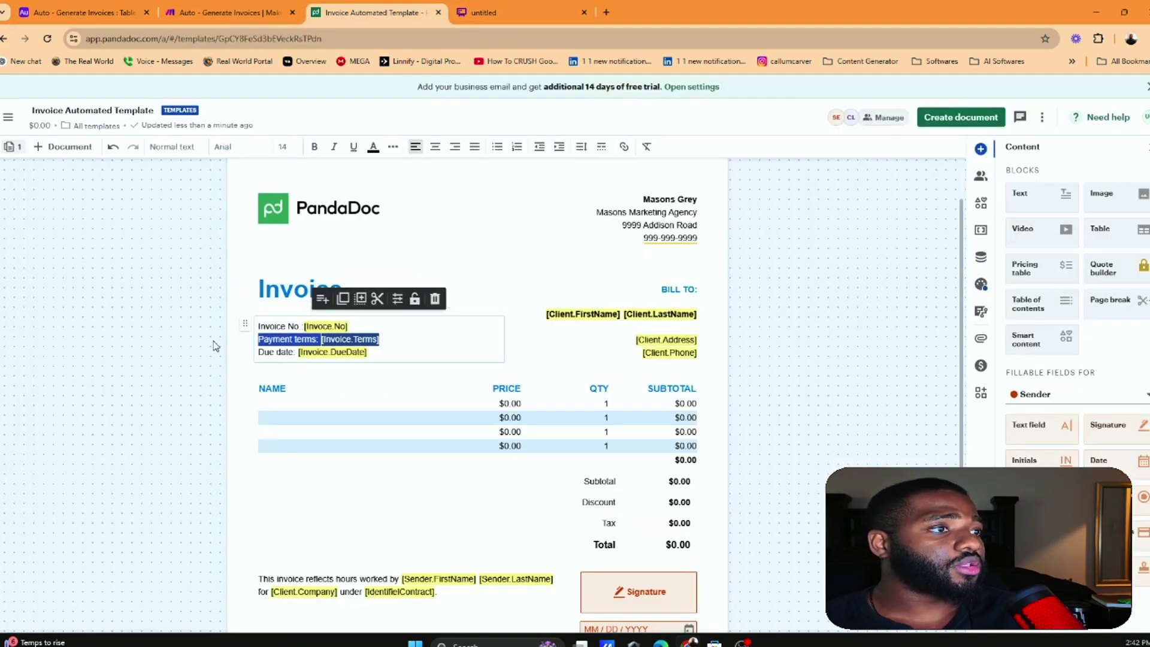
{"action": "key", "text": "BackSpace"}
{"action": "key", "text": "BackSpace"}
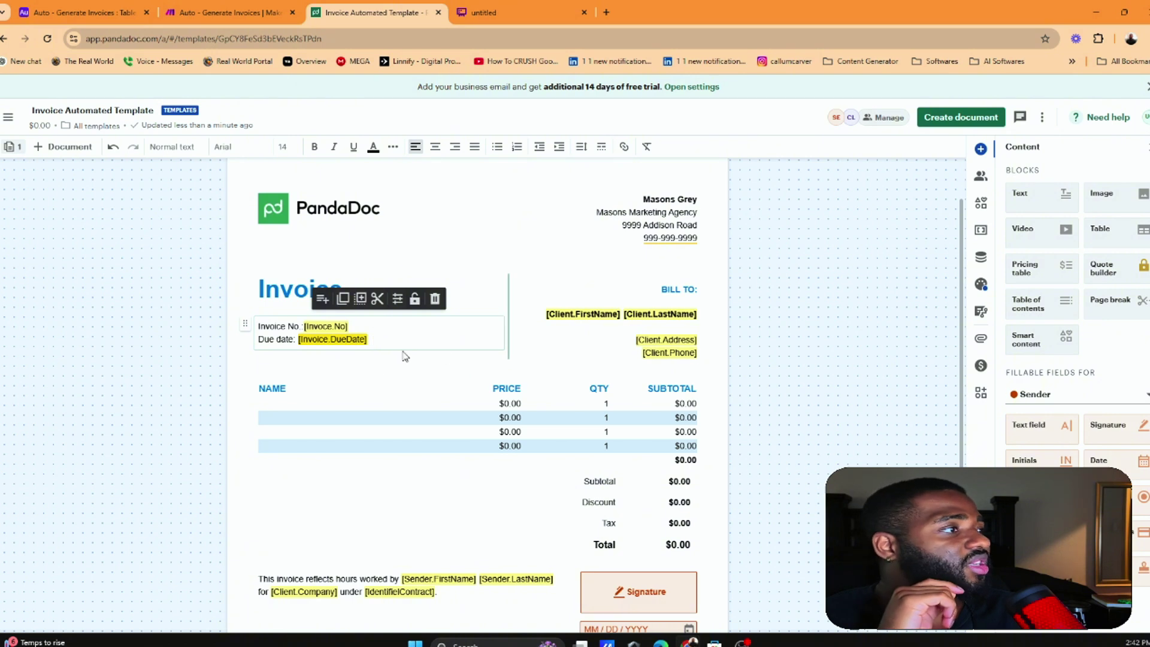
Add a Client.State variable on the empty BILL TO line and review its settings
{"action": "left_click", "coordinate": [677, 328]}
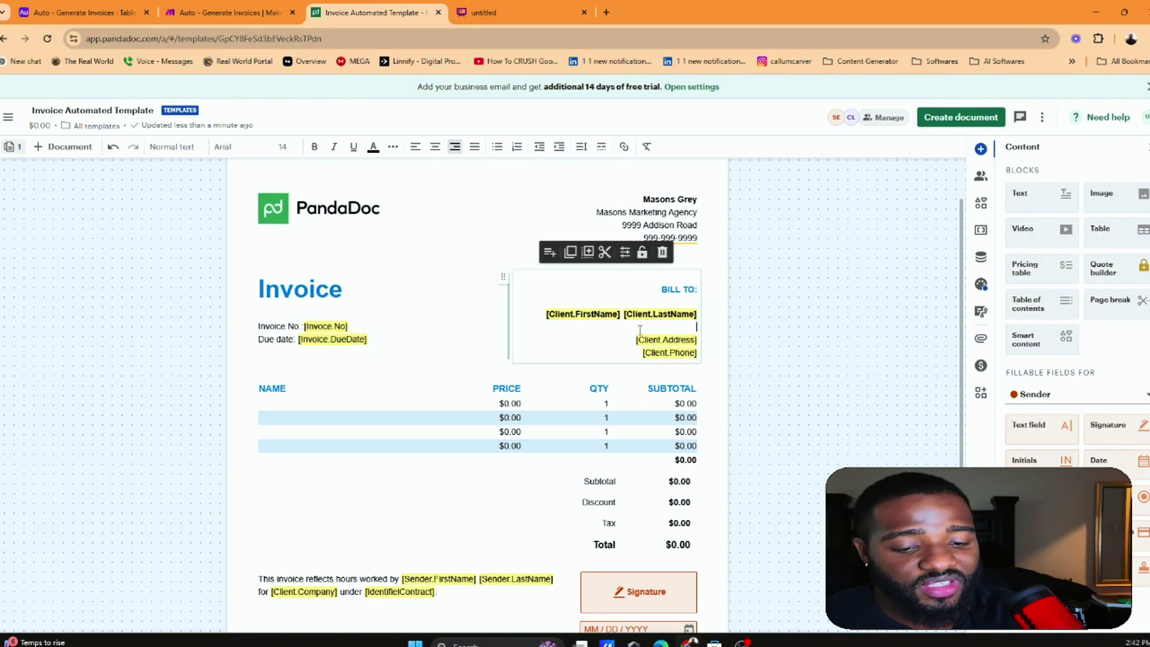
{"action": "type", "text": "[State"}
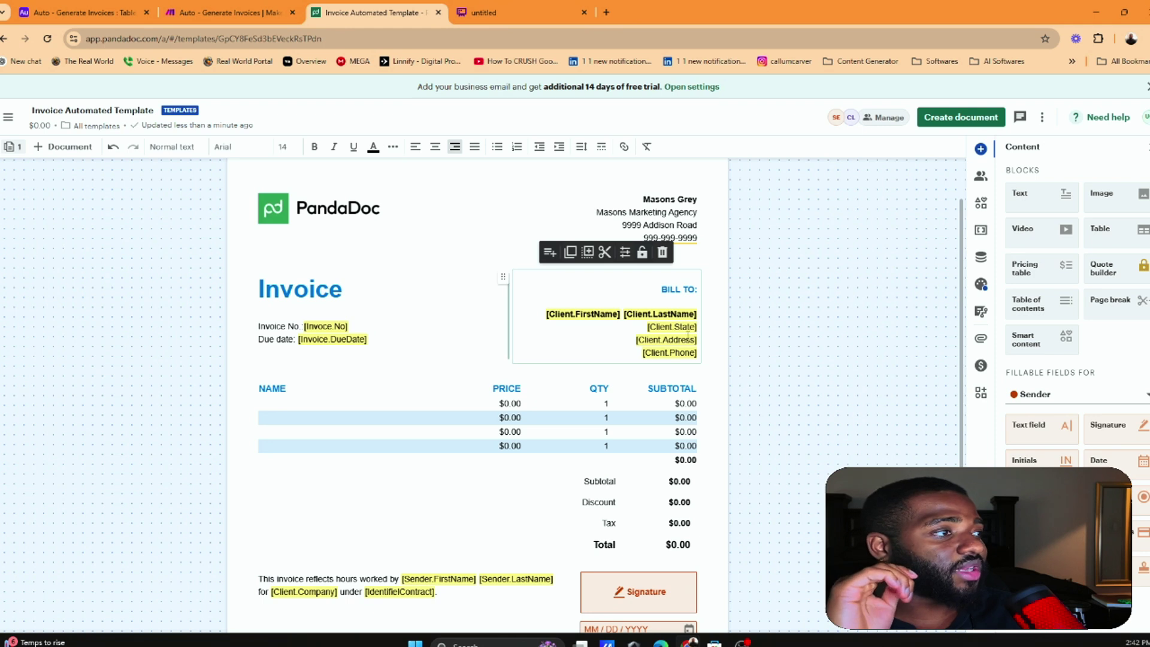
{"action": "left_click", "coordinate": [643, 310]}
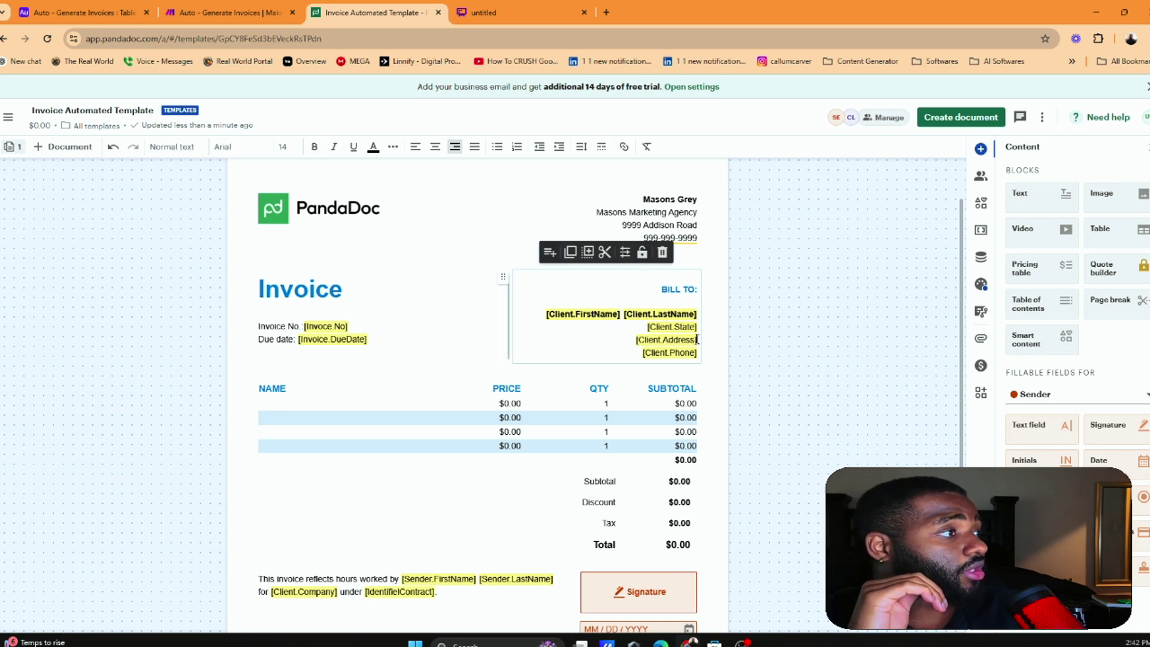
{"action": "left_click", "coordinate": [660, 339]}
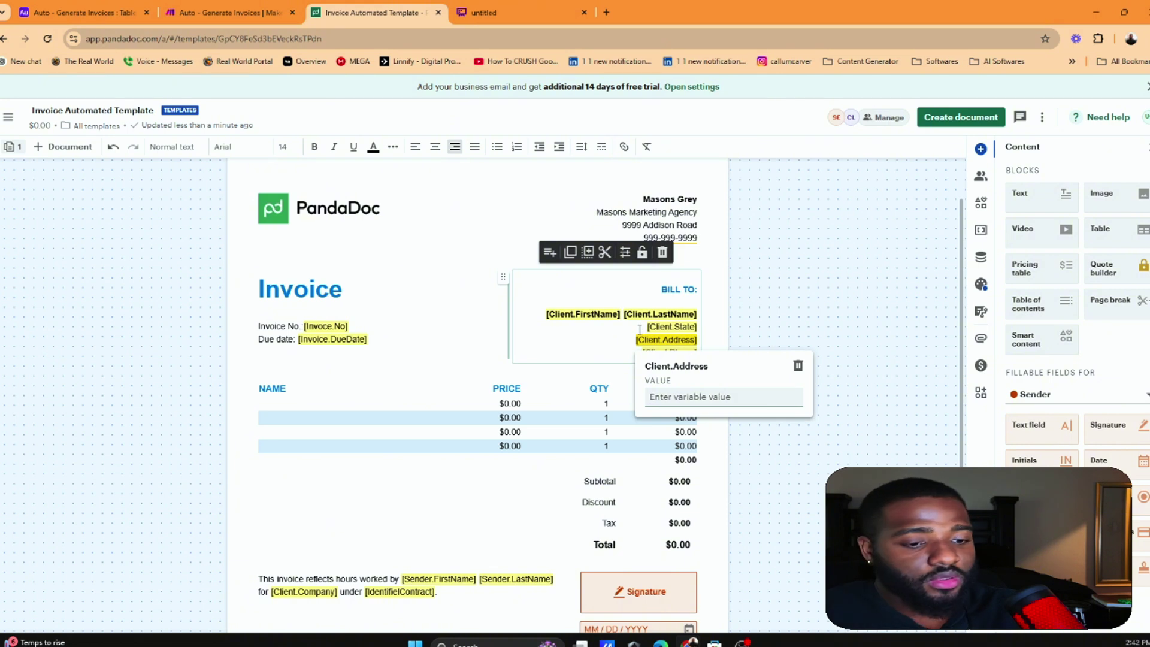
{"action": "left_click_drag", "start_coordinate": [640, 329], "coordinate": [706, 333]}
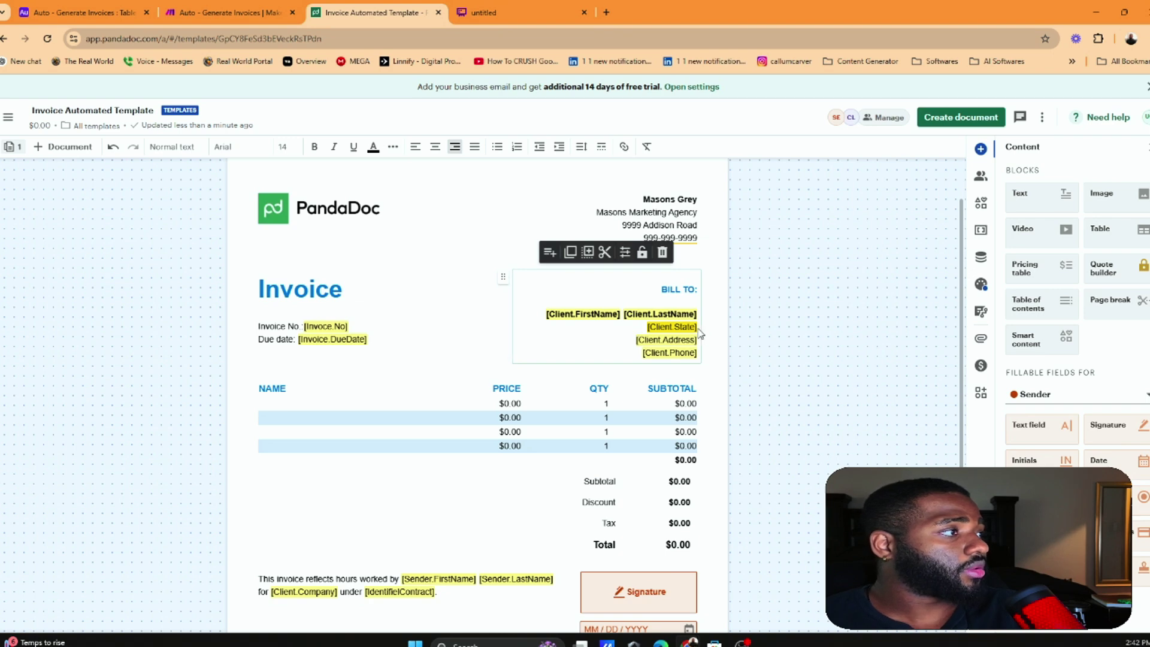
{"action": "left_click", "coordinate": [698, 331]}
{"action": "scroll", "coordinate": [695, 336], "scroll_direction": "down", "scroll_amount": 3}
{"action": "scroll", "coordinate": [693, 343], "scroll_direction": "up", "scroll_amount": 4}
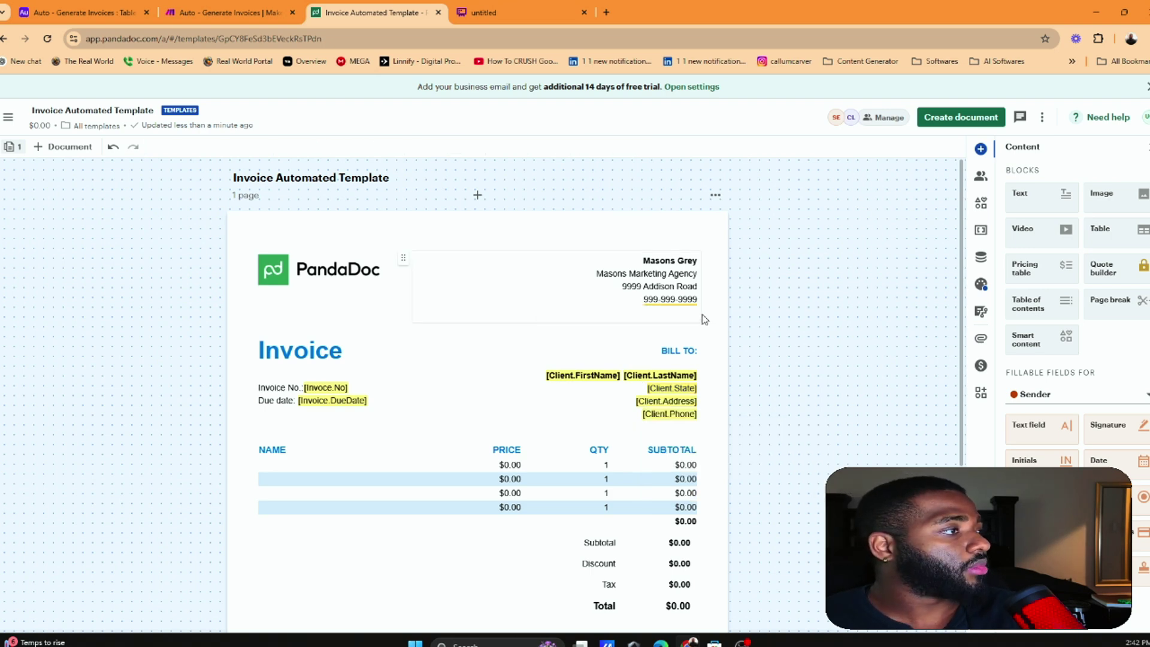
Remove the added Client.State variable from the BILL TO block and inspect Client.Address
{"action": "scroll", "coordinate": [640, 284], "scroll_direction": "down", "scroll_amount": 2}
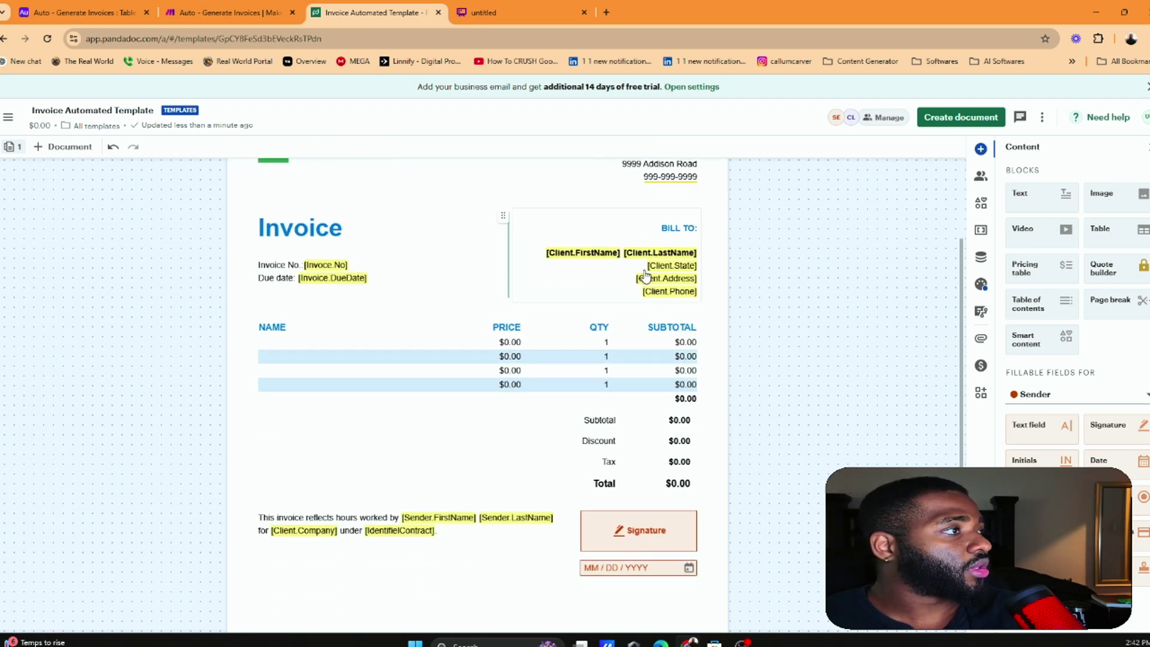
{"action": "left_click", "coordinate": [697, 268]}
{"action": "key", "text": "Escape"}
{"action": "left_click", "coordinate": [696, 269]}
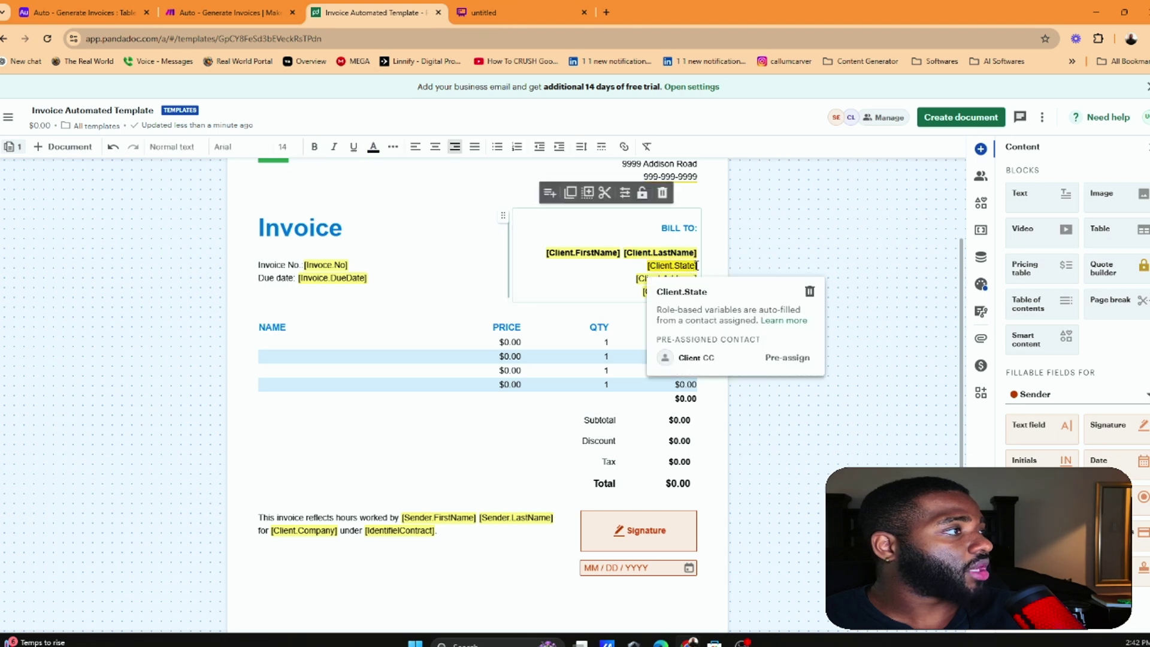
{"action": "left_click", "coordinate": [809, 292]}
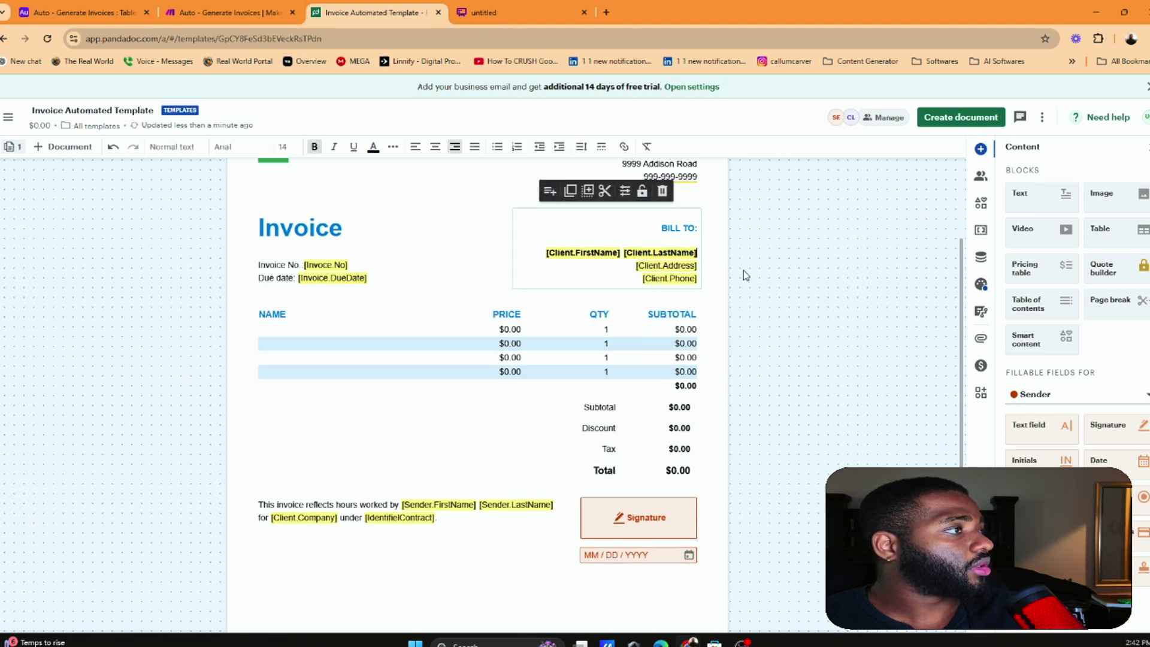
{"action": "left_click", "coordinate": [694, 268]}
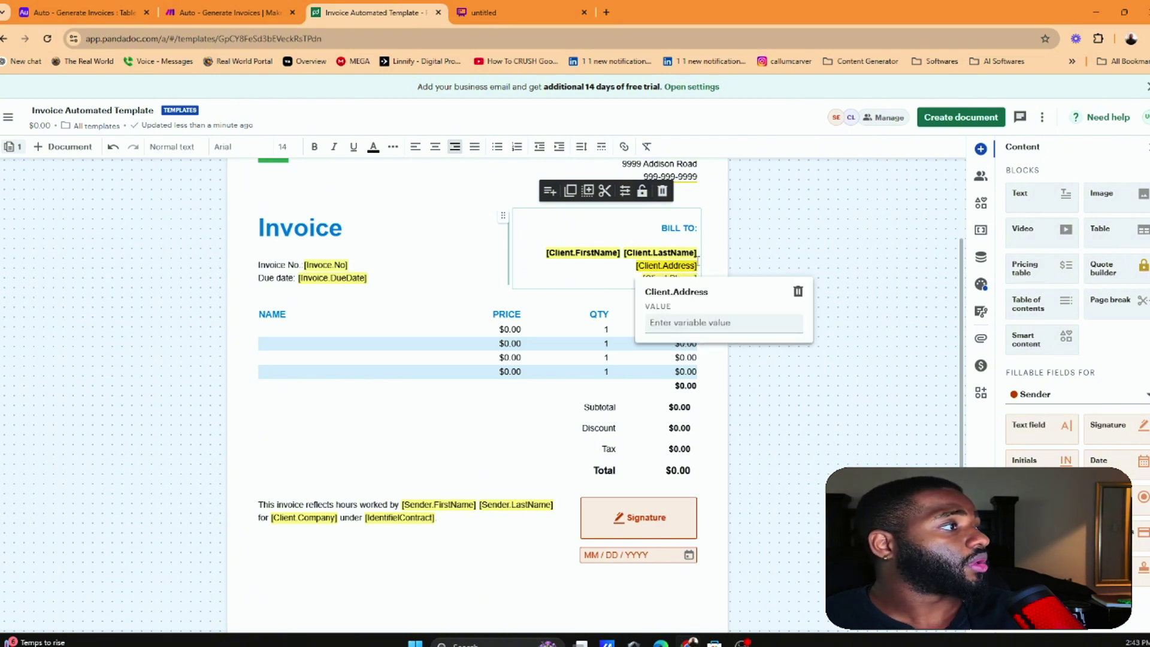
Insert a duplicate Client.Address variable by mistake and delete it again
{"action": "left_click", "coordinate": [613, 266]}
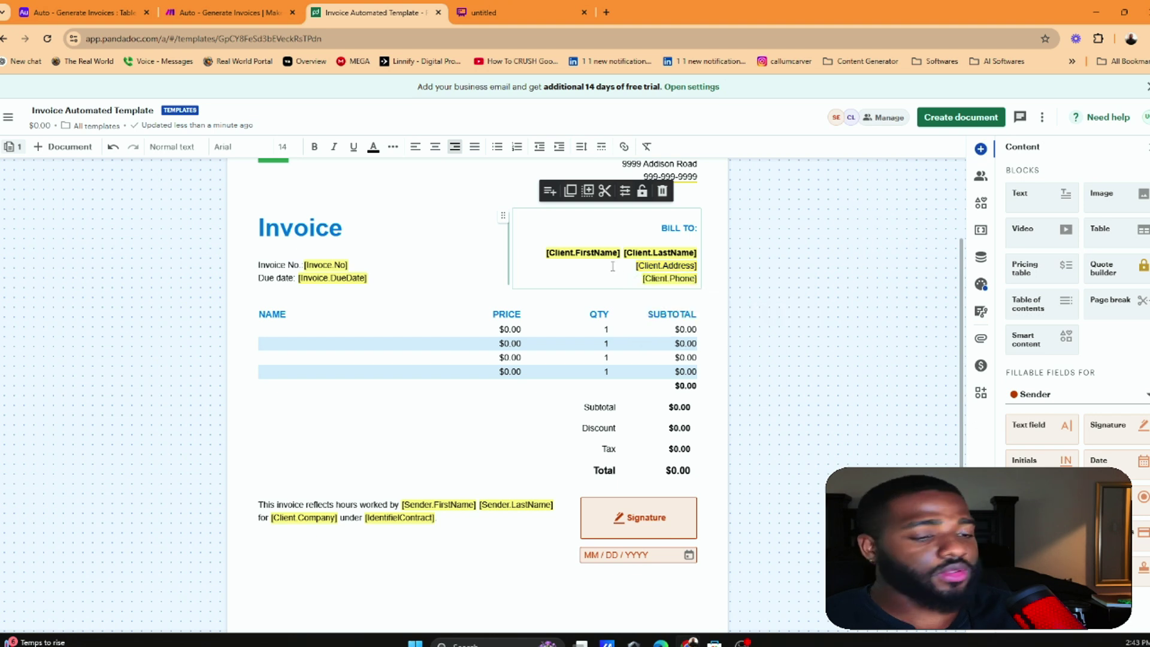
{"action": "type", "text": "["}
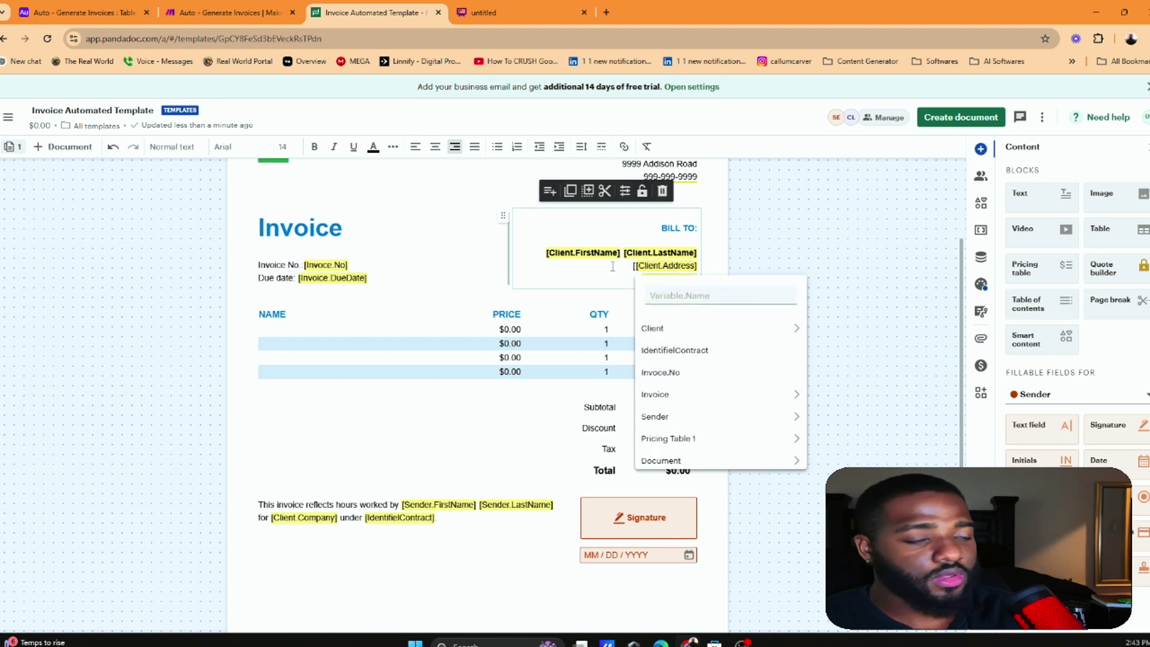
{"action": "type", "text": "Cl"}
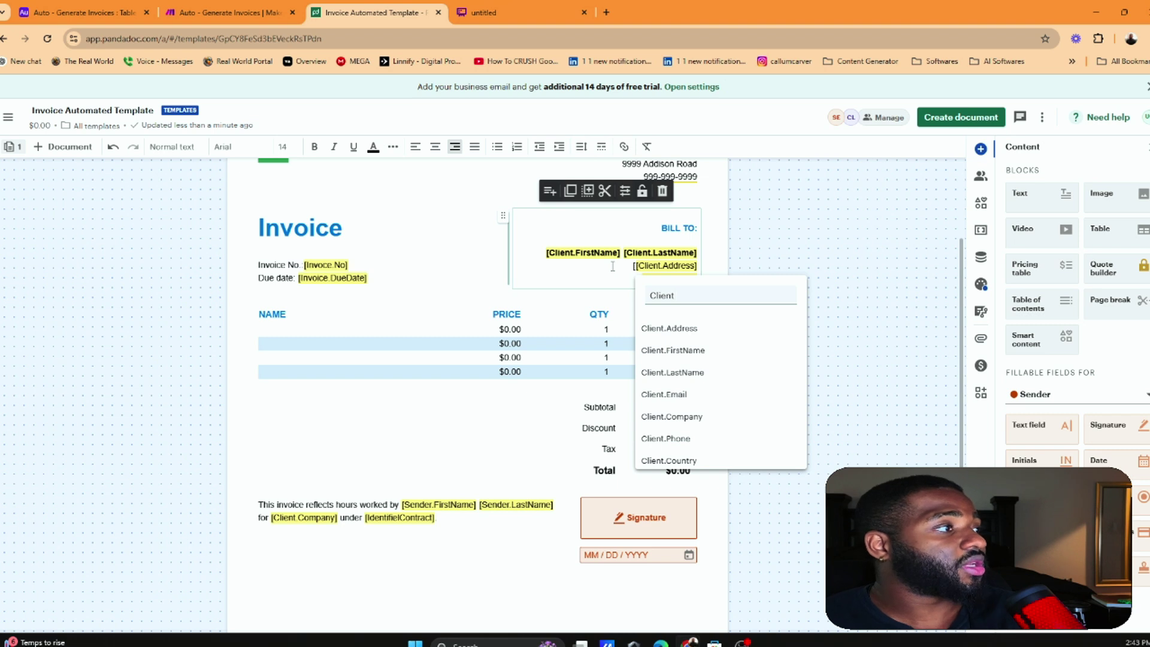
{"action": "type", "text": "ient"}
{"action": "left_click", "coordinate": [672, 329]}
{"action": "left_click", "coordinate": [698, 266]}
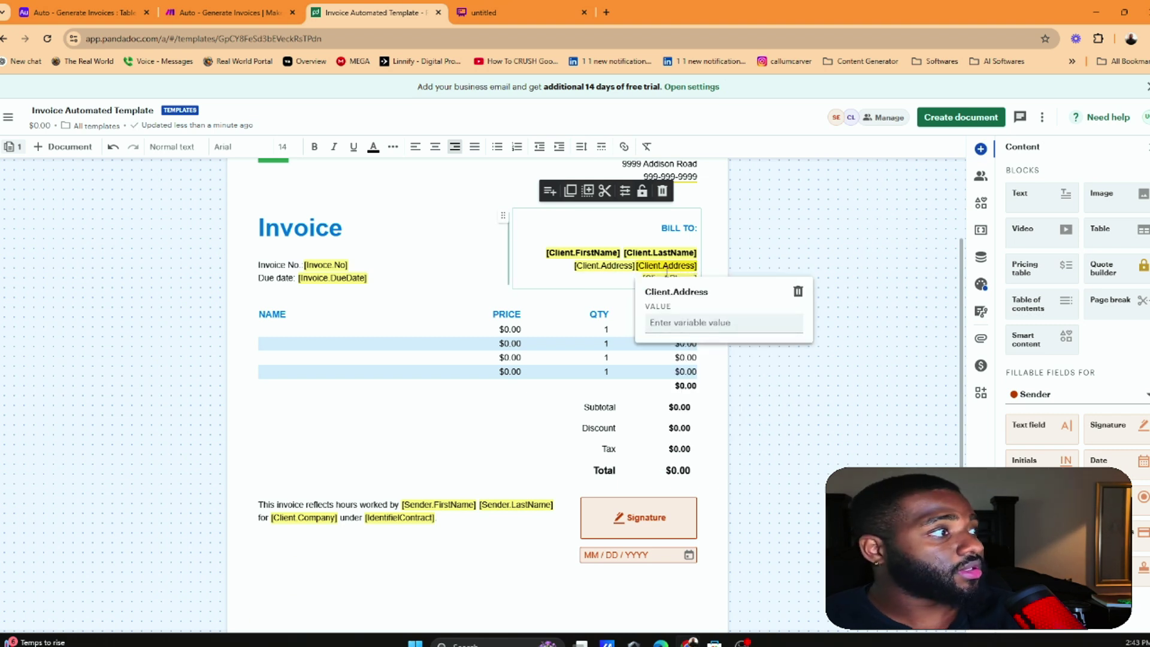
{"action": "left_click", "coordinate": [799, 291]}
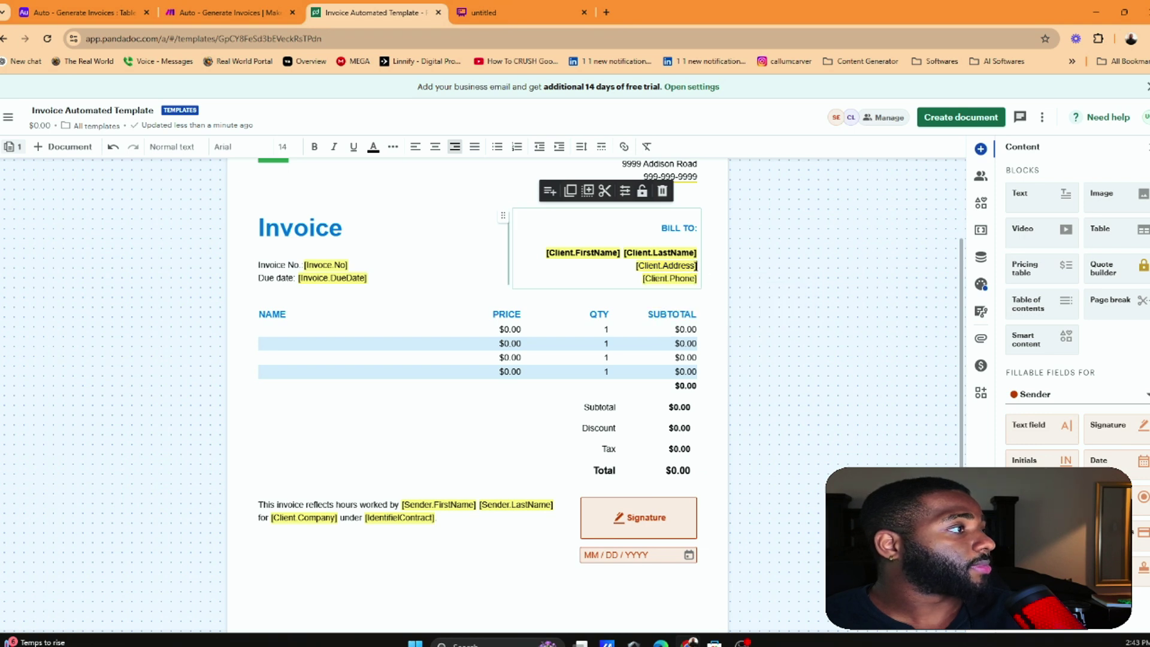
{"action": "key", "text": "ctrl+z"}
{"action": "left_click", "coordinate": [695, 265]}
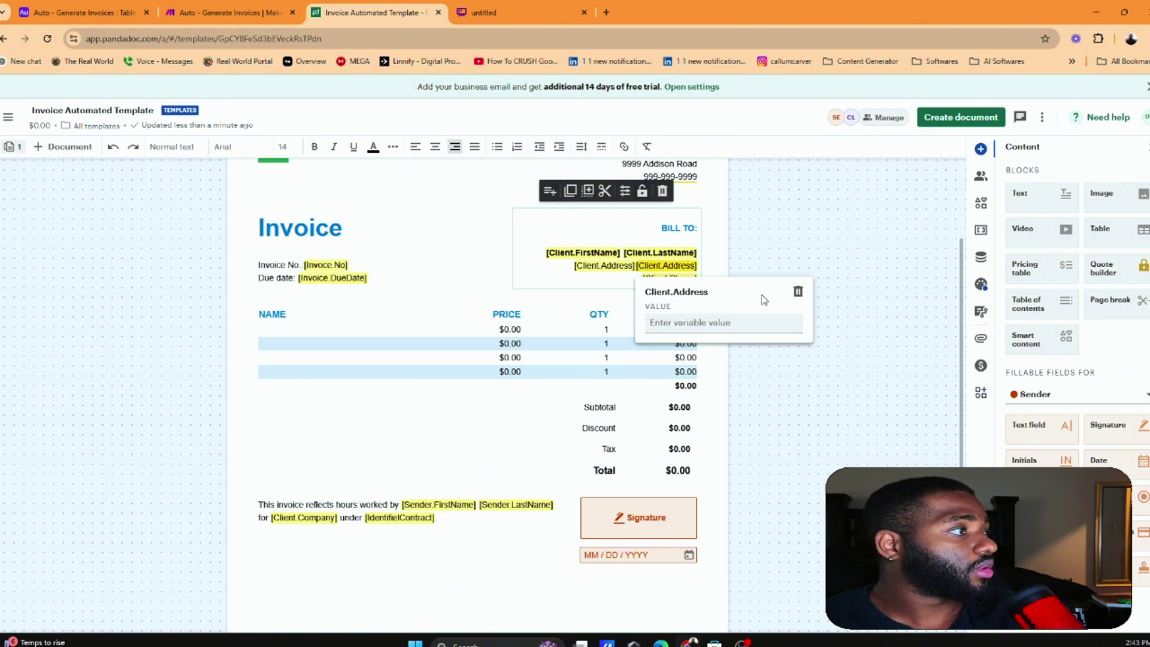
{"action": "left_click", "coordinate": [798, 292]}
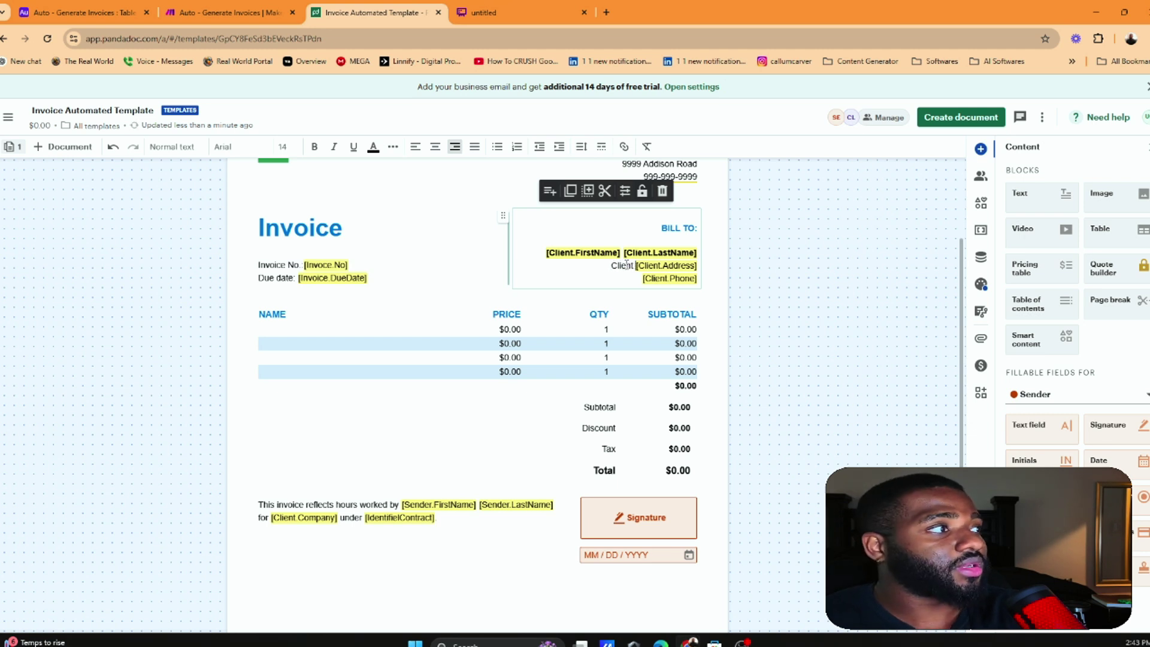
{"action": "key", "text": "BackSpace"}
{"action": "key", "text": "BackSpace"}
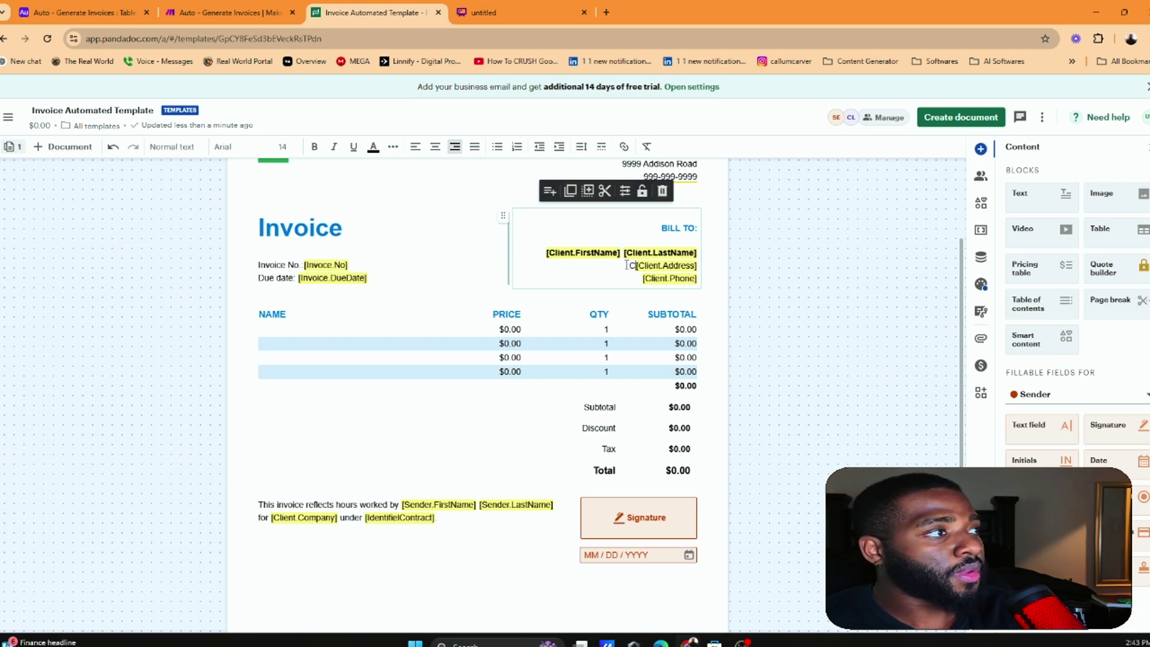
Insert Client.State before Client.Address, then delete the Client.Address variable
{"action": "type", "text": "[Client"}
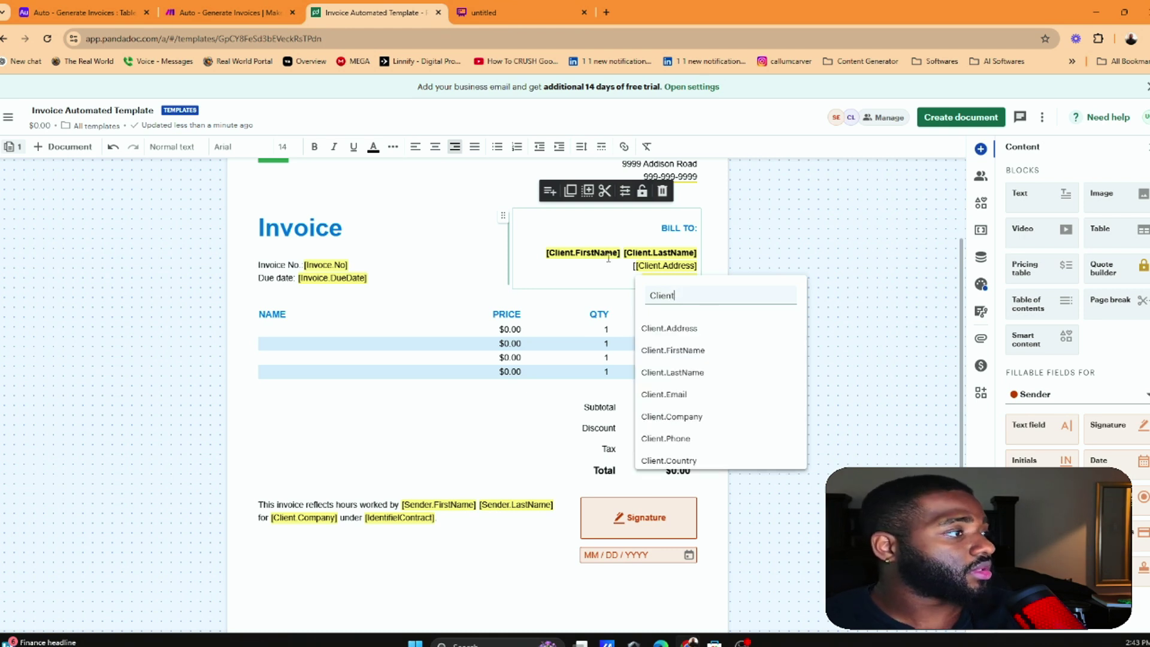
{"action": "scroll", "coordinate": [731, 372], "scroll_direction": "down", "scroll_amount": 2}
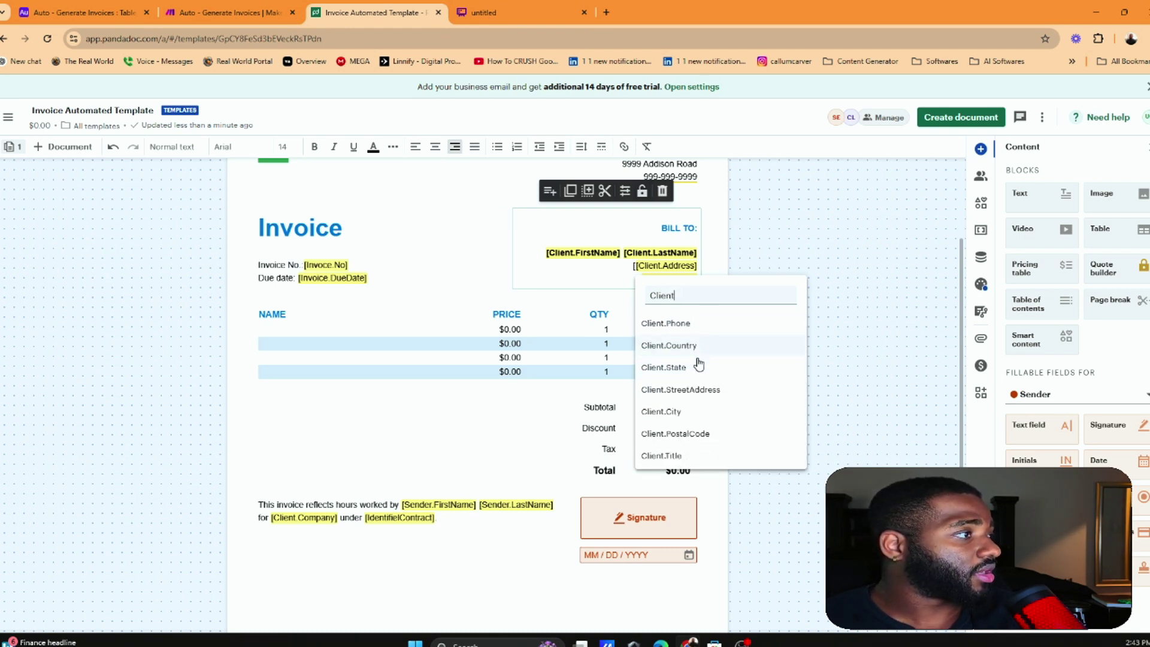
{"action": "left_click", "coordinate": [699, 363]}
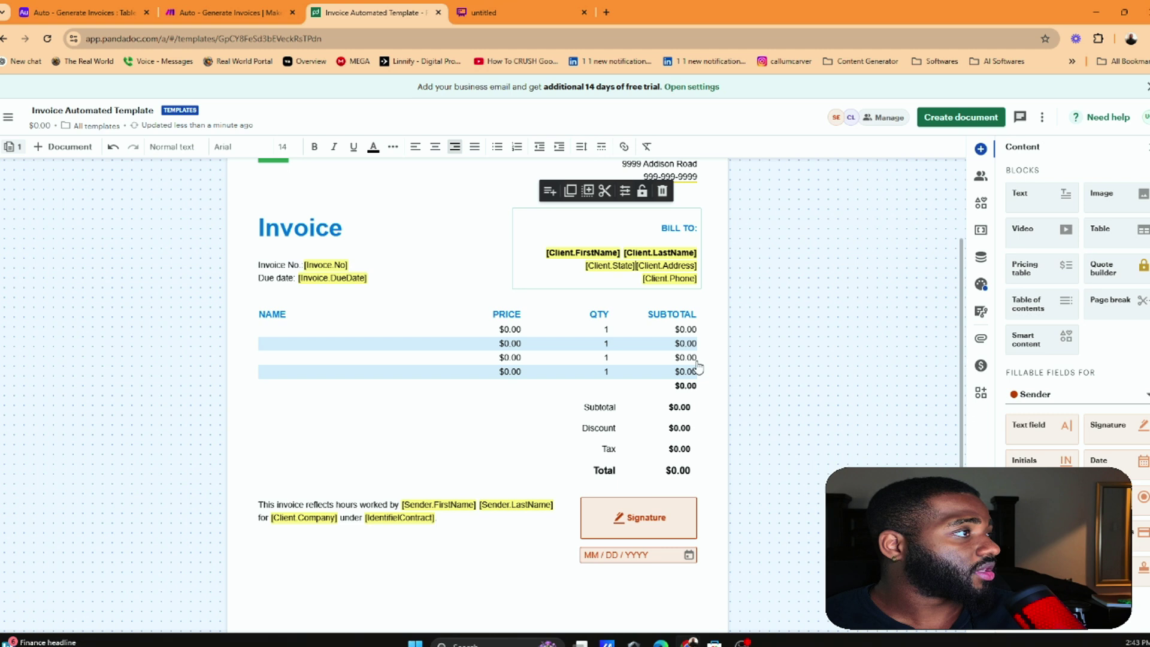
{"action": "left_click", "coordinate": [696, 265]}
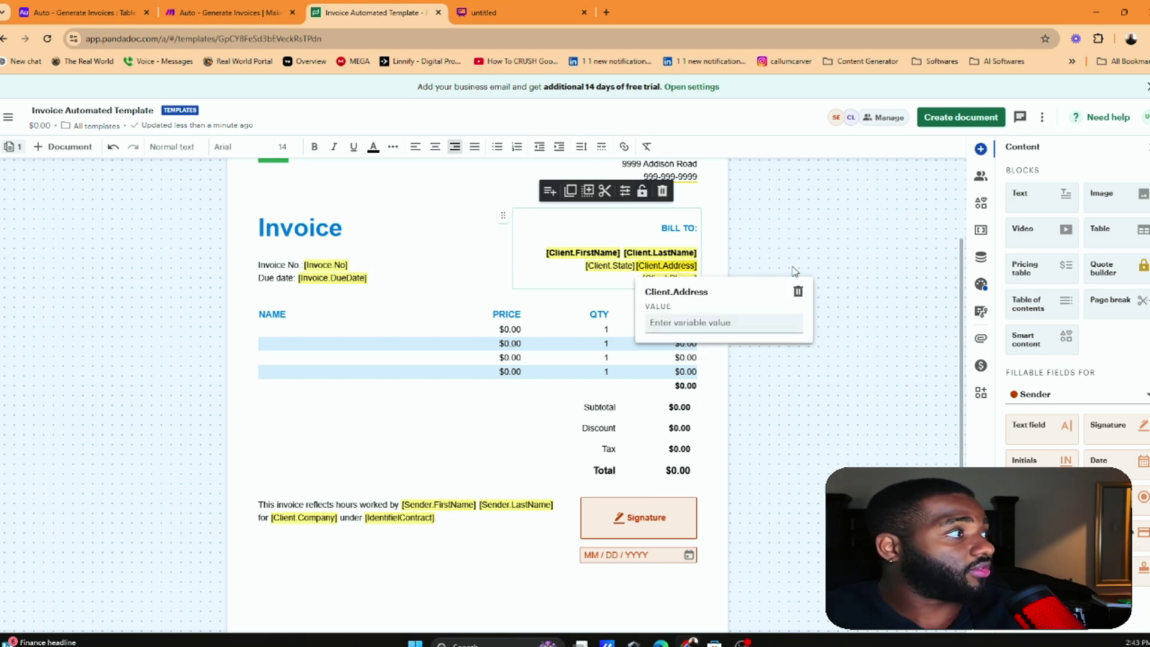
{"action": "left_click", "coordinate": [799, 292]}
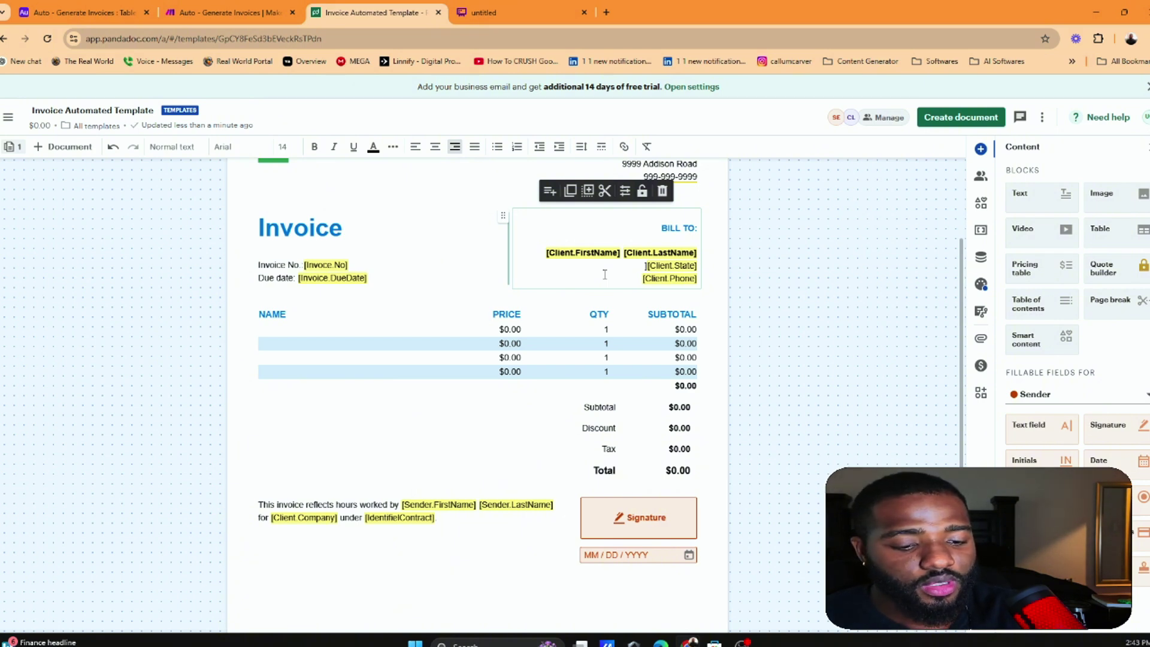
Manually type a Client Address placeholder before Client.State, correcting typos
{"action": "type", "text": "["}
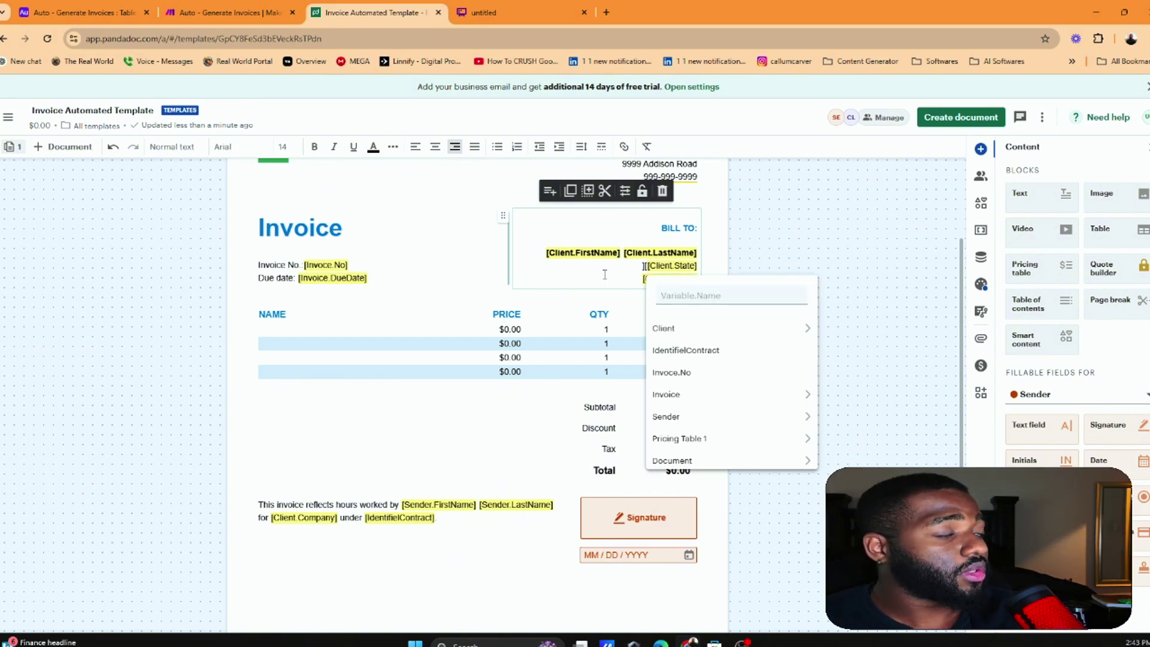
{"action": "left_click", "coordinate": [645, 266]}
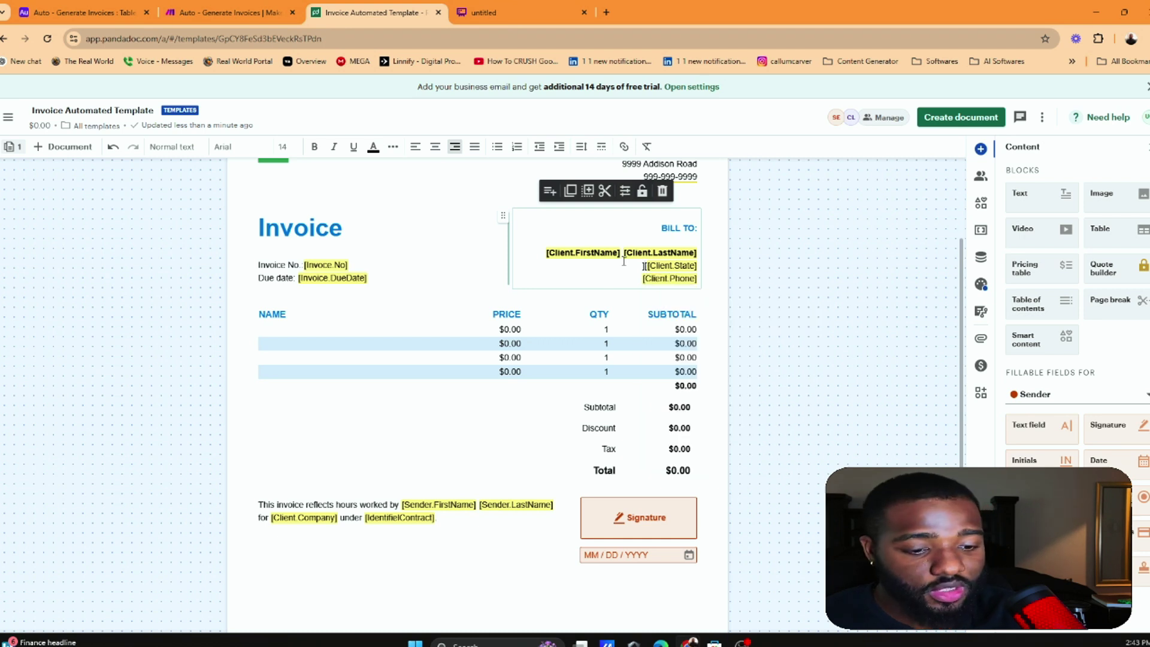
{"action": "type", "text": "cli"}
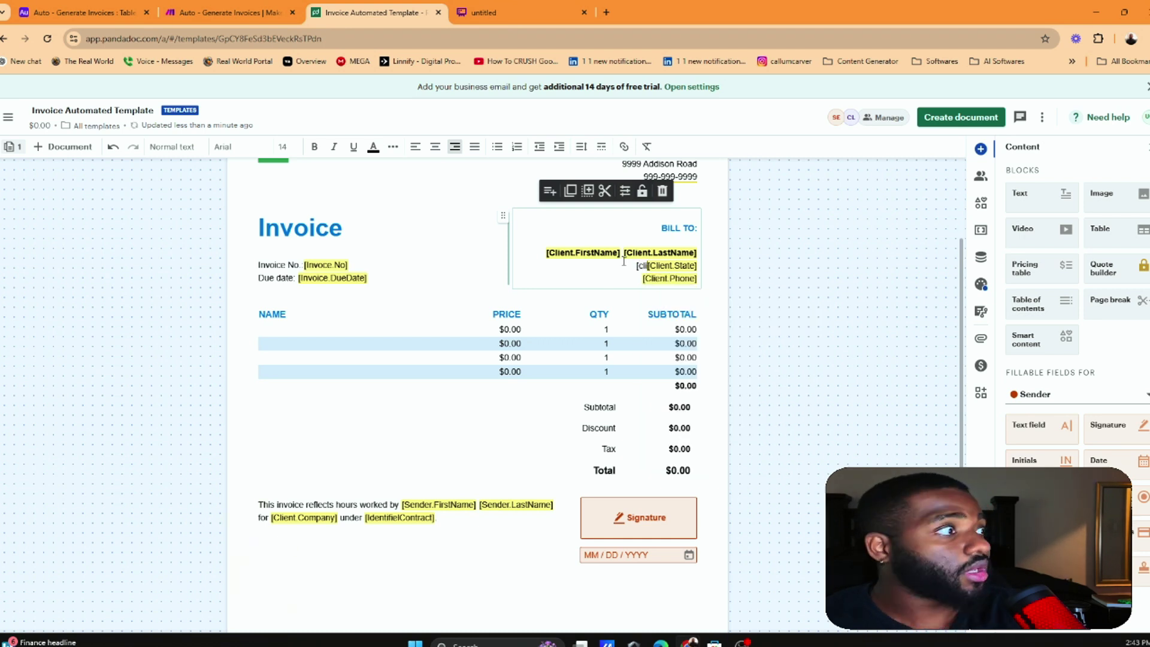
{"action": "type", "text": "ent"}
{"action": "type", "text": "]"}
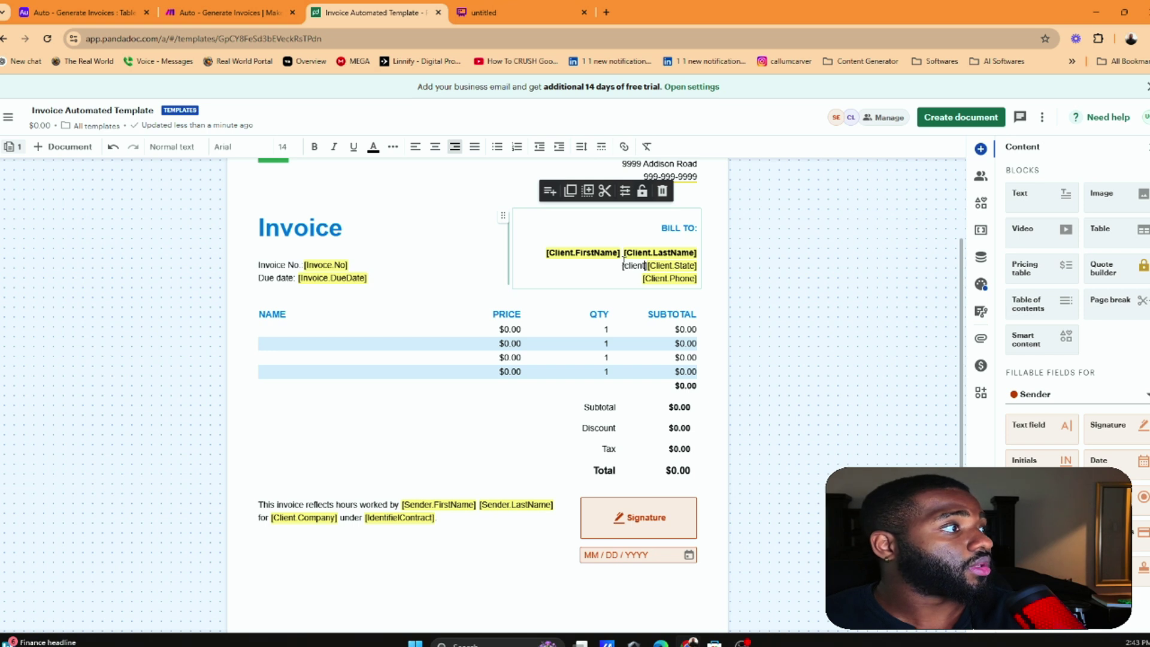
{"action": "key", "text": "BackSpace"}
{"action": "key", "text": "BackSpace"}
{"action": "key", "text": "BackSpace"}
{"action": "key", "text": "BackSpace"}
{"action": "key", "text": "BackSpace"}
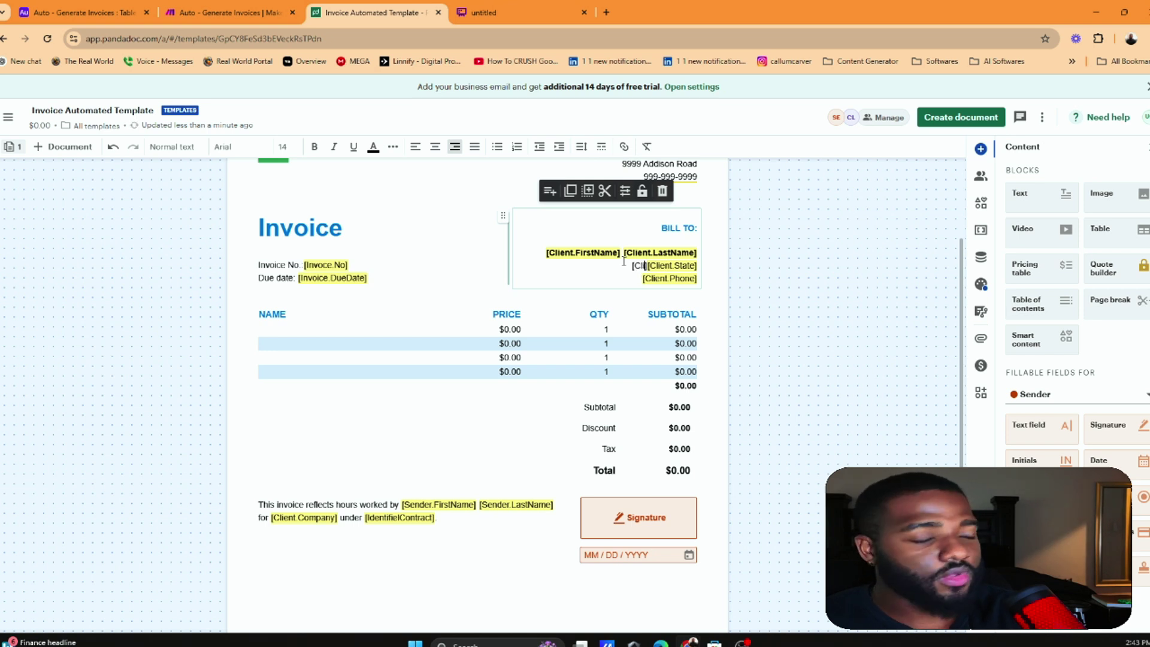
{"action": "type", "text": "ient Address]"}
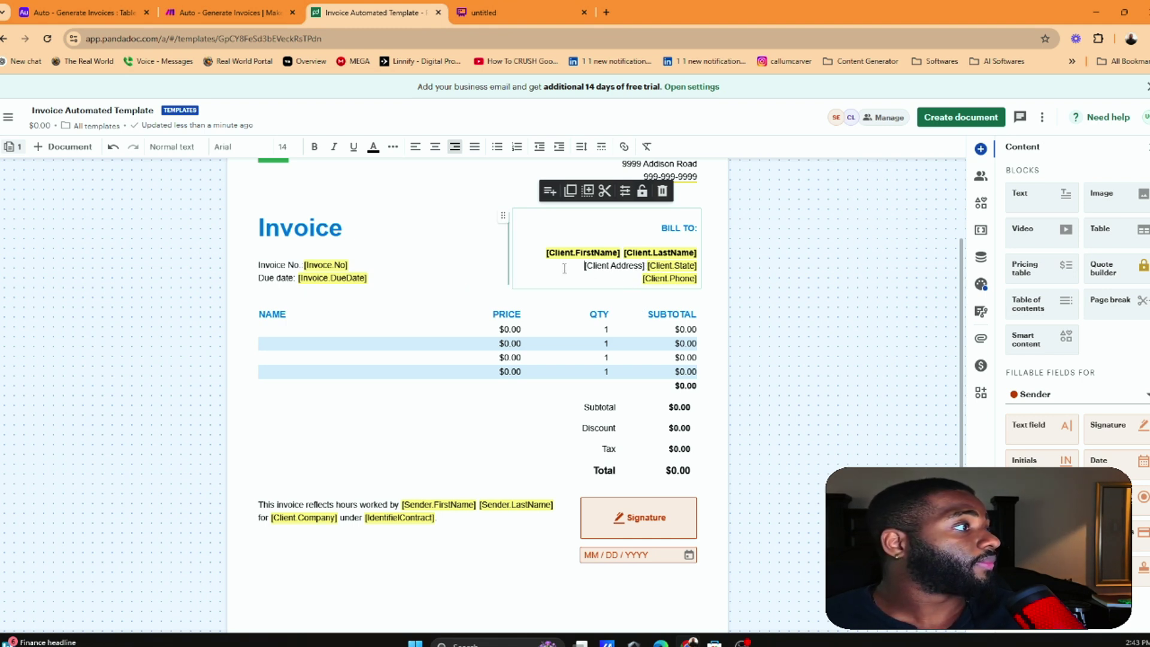
{"action": "key", "text": "BackSpace"}
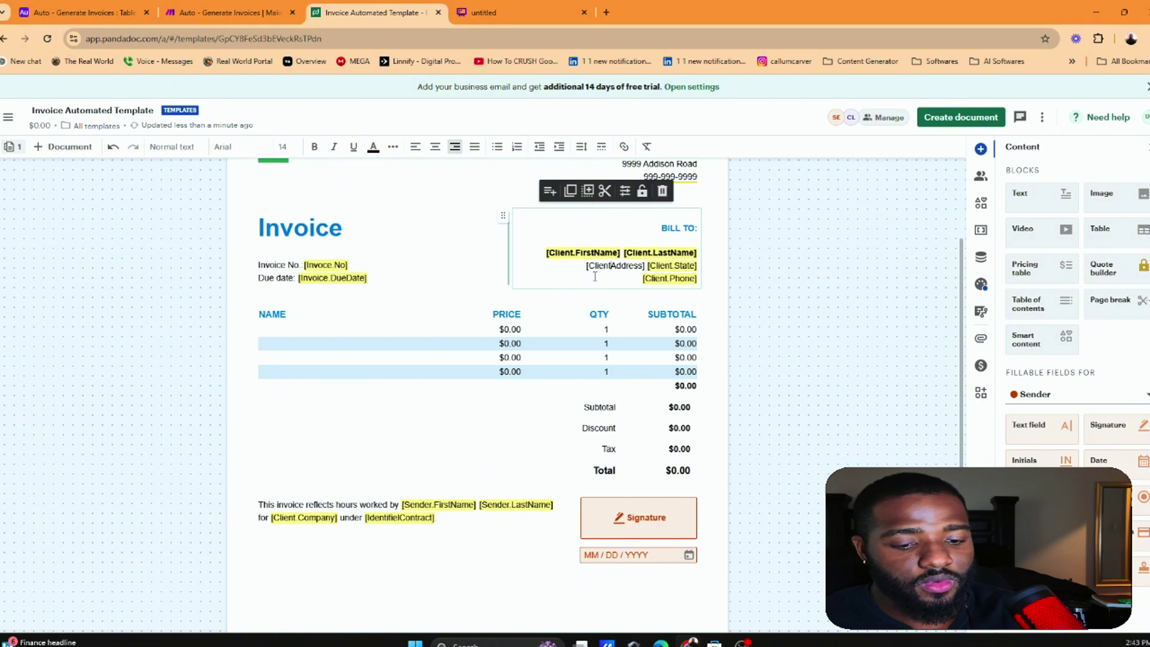
{"action": "type", "text": "."}
{"action": "key", "text": "Escape"}
Add a comma after the address, then trim the placeholder and retype '[cl' before Client.State
{"action": "left_click", "coordinate": [616, 267]}
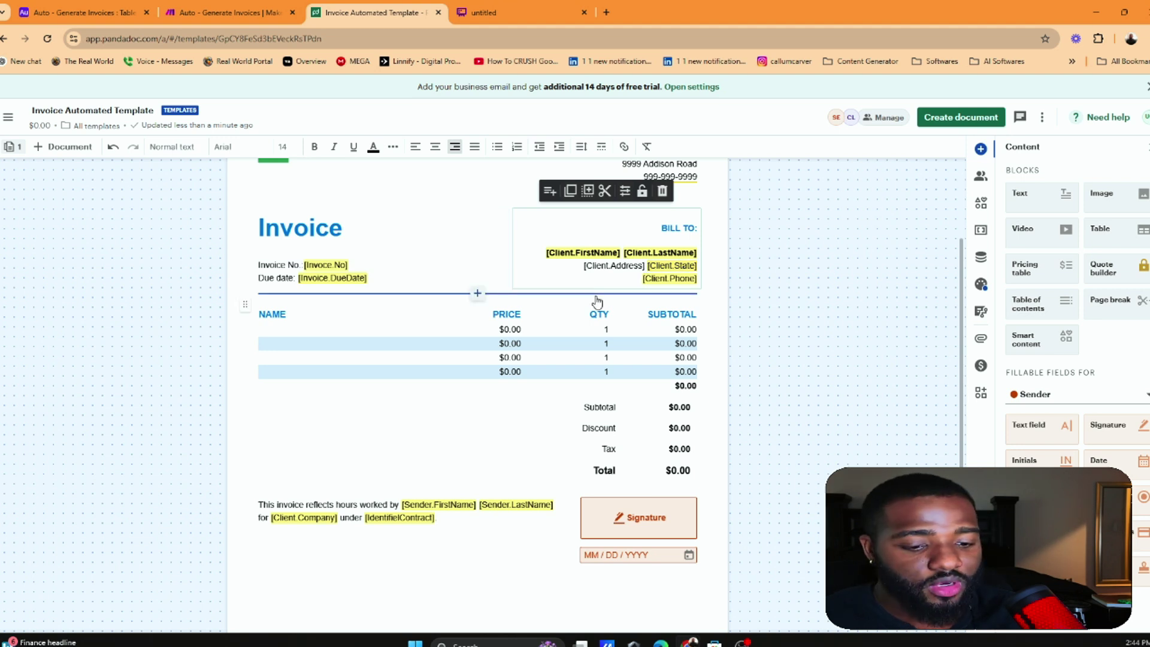
{"action": "type", "text": ","}
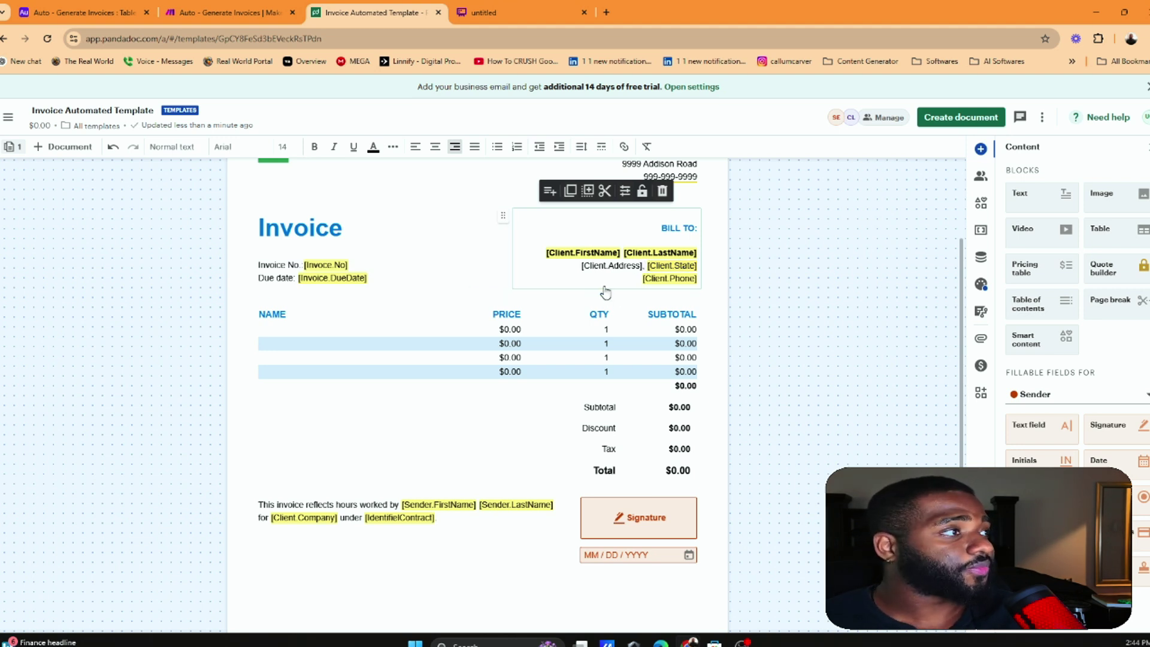
{"action": "left_click", "coordinate": [475, 294]}
{"action": "left_click", "coordinate": [610, 265]}
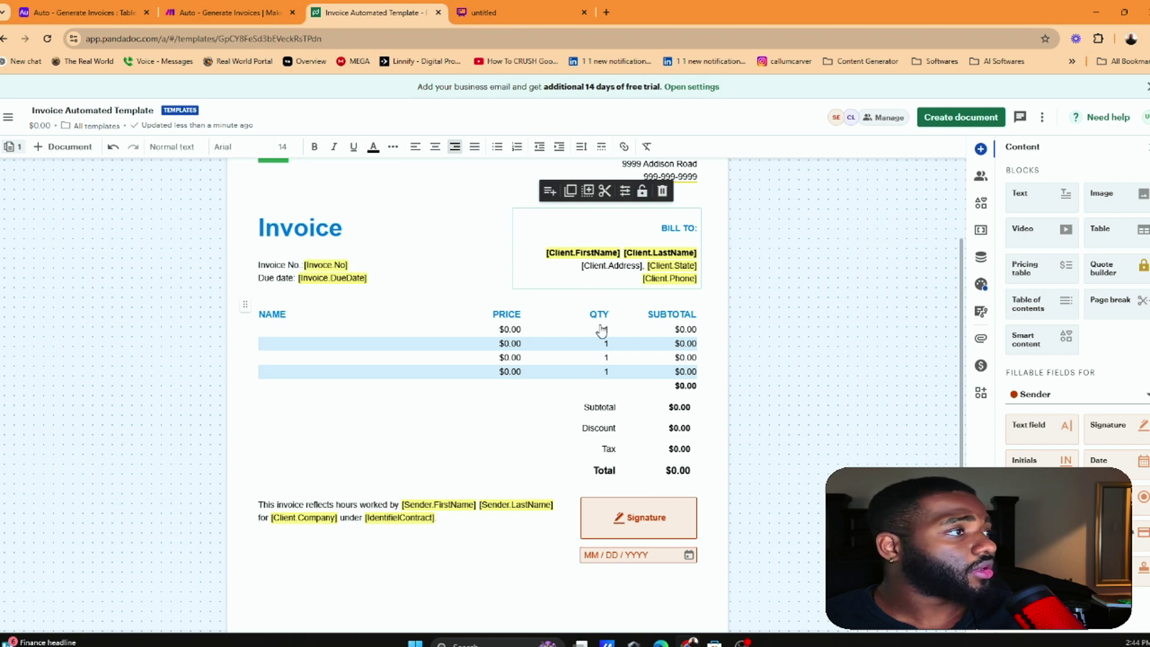
{"action": "type", "text": "["}
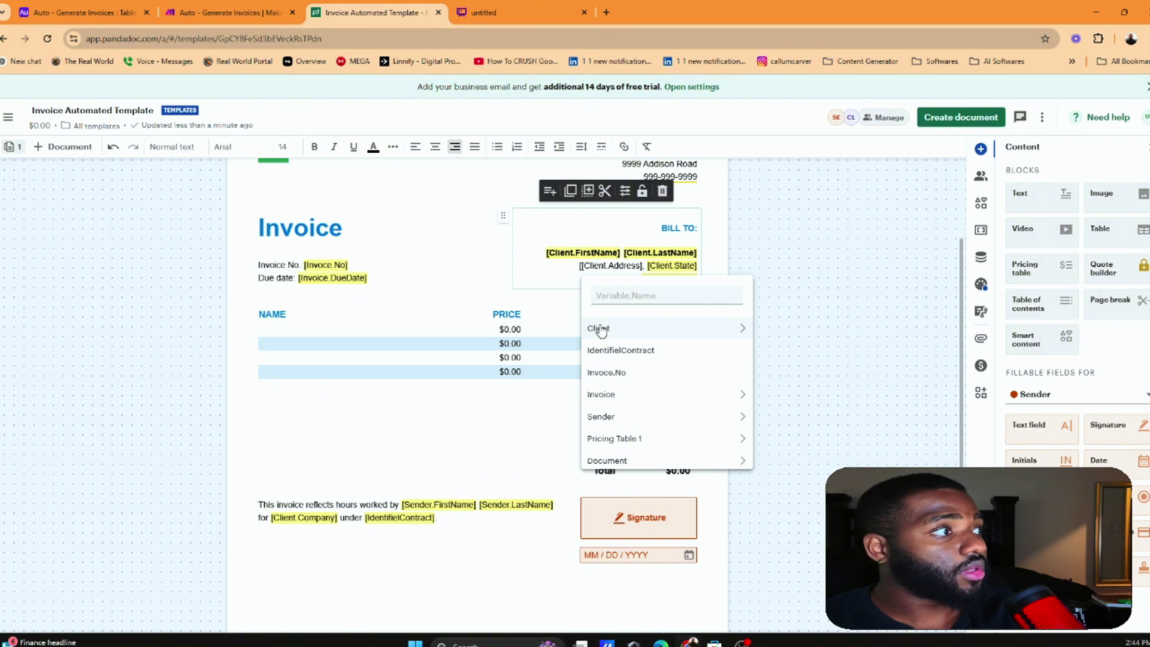
{"action": "key", "text": "Escape"}
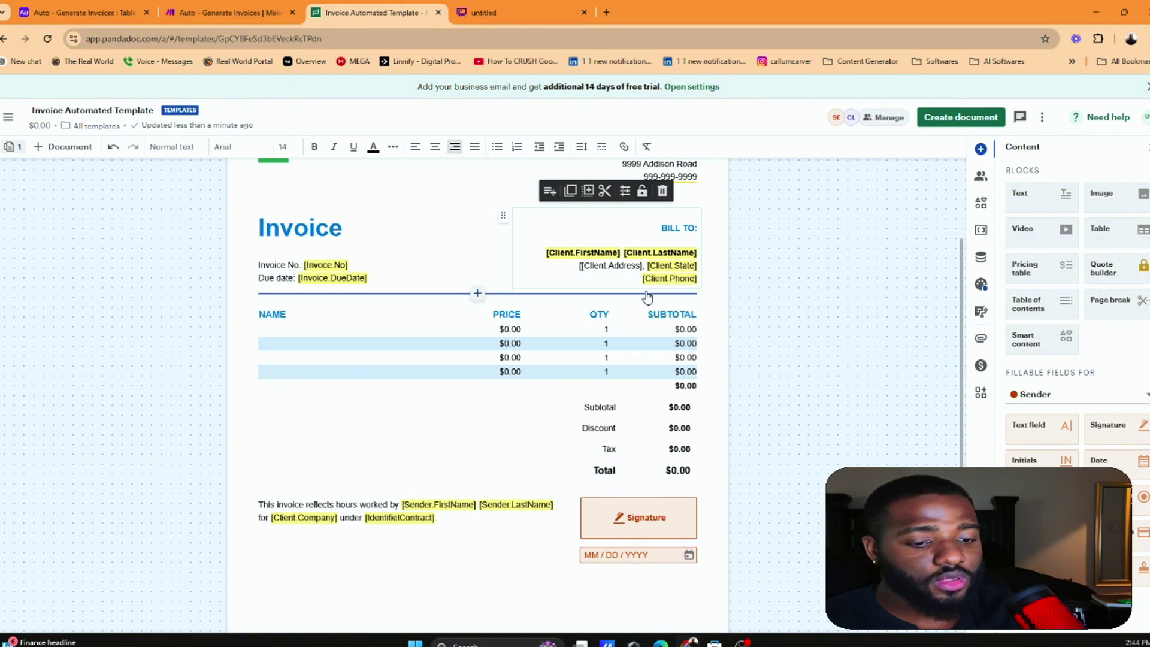
{"action": "key", "text": "BackSpace"}
{"action": "key", "text": "BackSpace"}
{"action": "key", "text": "BackSpace"}
{"action": "key", "text": "BackSpace"}
{"action": "key", "text": "BackSpace"}
{"action": "key", "text": "BackSpace"}
{"action": "key", "text": "BackSpace"}
{"action": "key", "text": "BackSpace"}
{"action": "key", "text": "BackSpace"}
{"action": "key", "text": "BackSpace"}
{"action": "key", "text": "BackSpace"}
{"action": "key", "text": "BackSpace"}
{"action": "key", "text": "BackSpace"}
{"action": "key", "text": "BackSpace"}
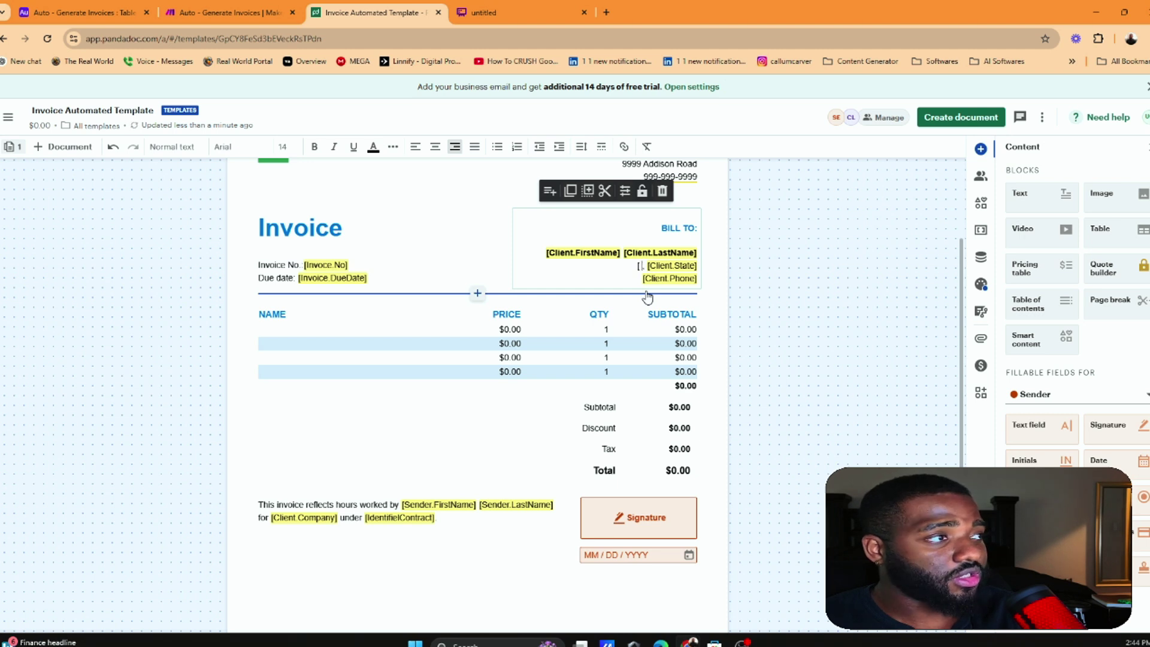
{"action": "type", "text": "client"}
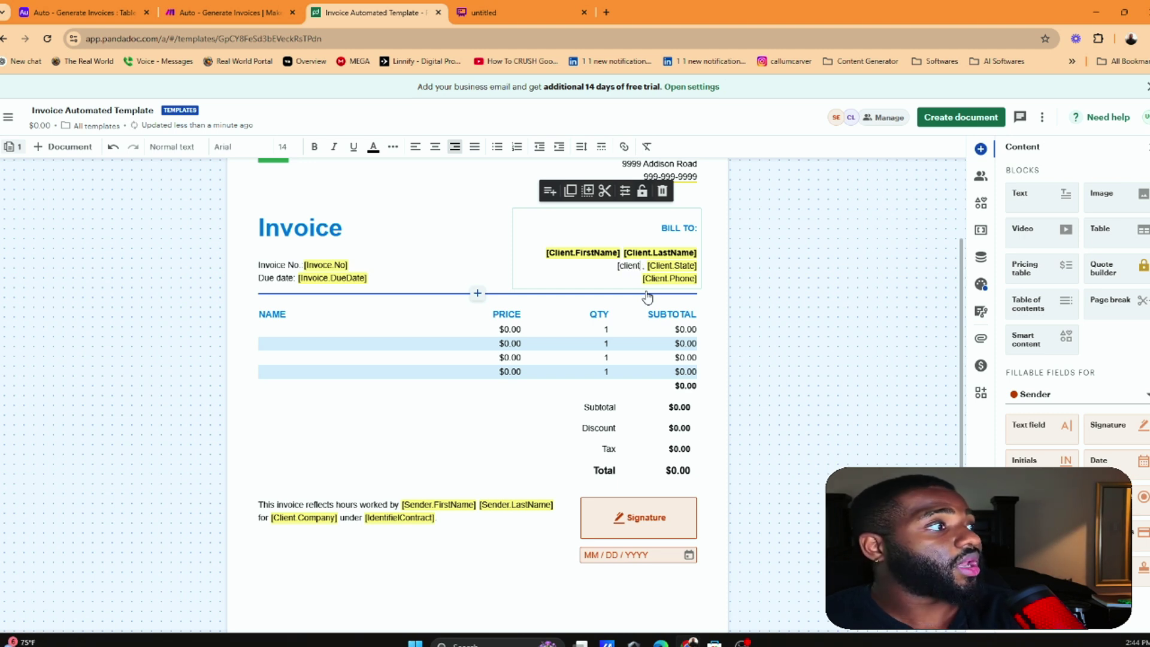
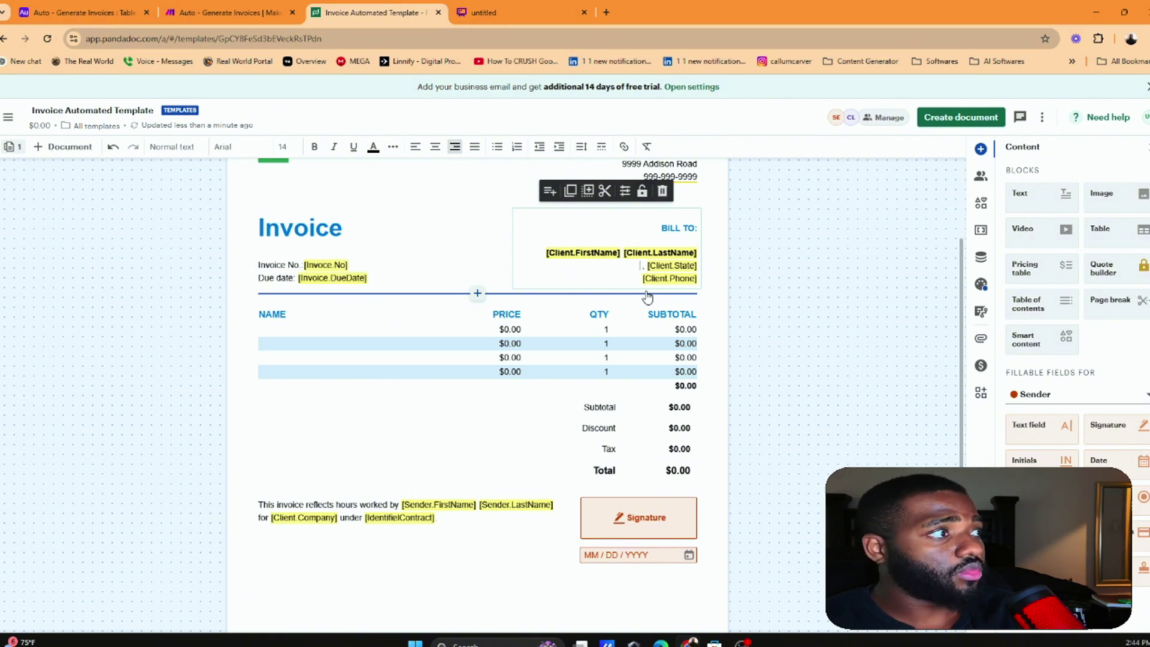
Insert the [Client.Address] variable before [Client.State] and remove the stray space before the comma
{"action": "type", "text": "[Cl"}
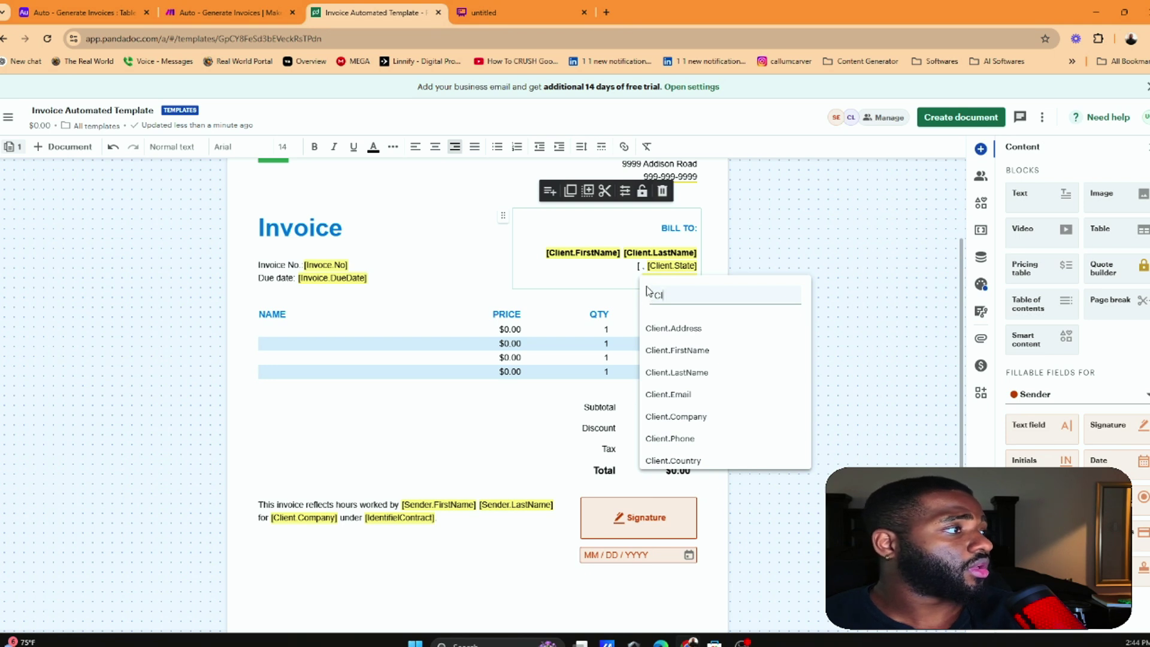
{"action": "left_click", "coordinate": [689, 332]}
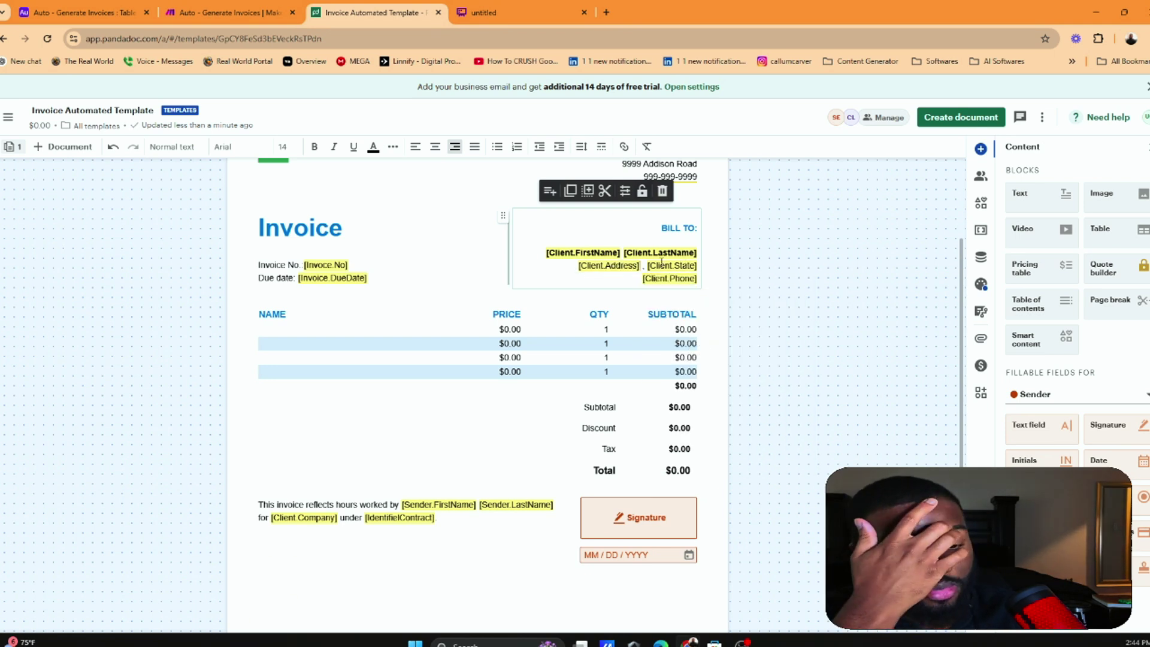
{"action": "key", "text": "BackSpace"}
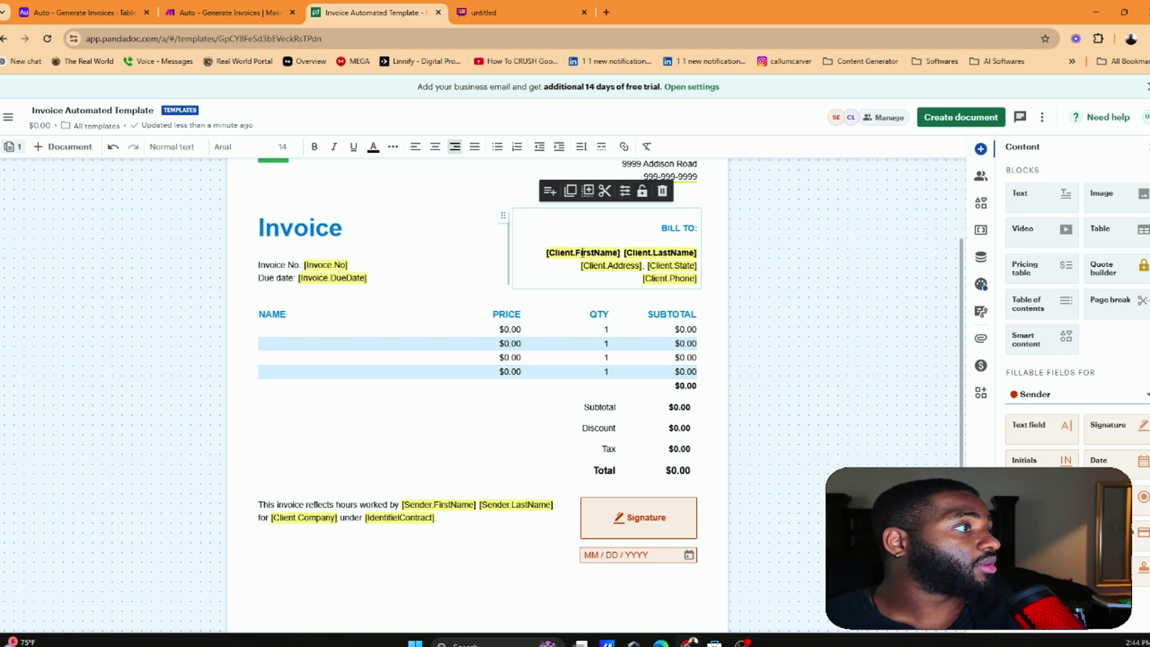
Select the Sender signature field beside the hours-worked sentence
{"action": "scroll", "coordinate": [295, 289], "scroll_direction": "down", "scroll_amount": 1}
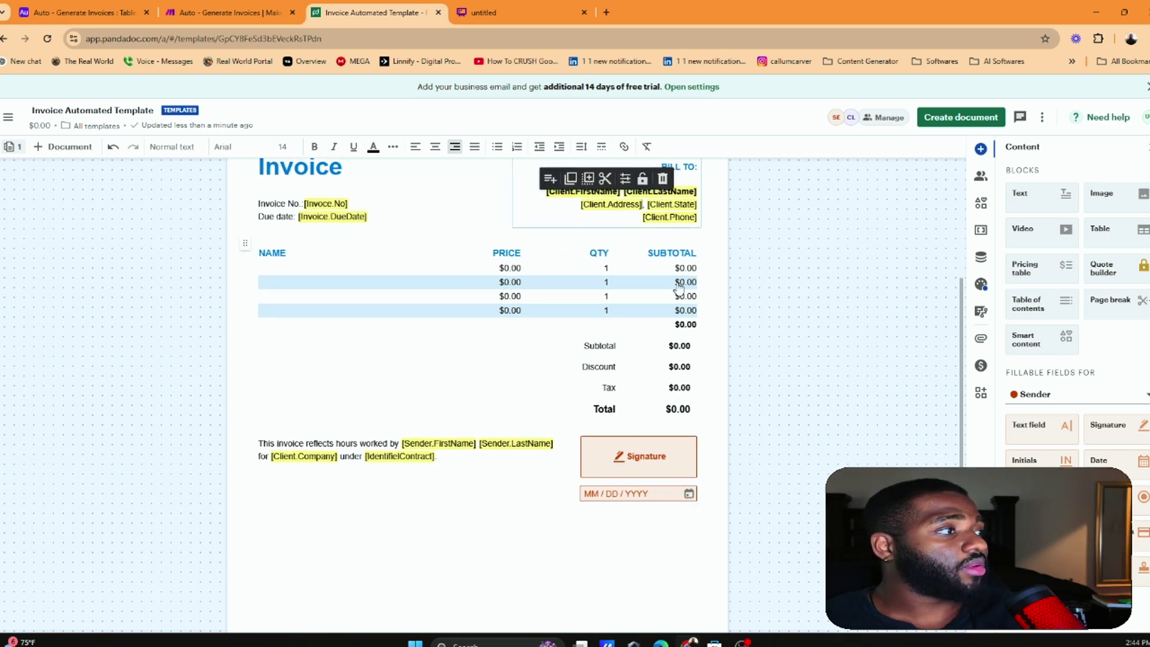
{"action": "scroll", "coordinate": [659, 346], "scroll_direction": "down", "scroll_amount": 1}
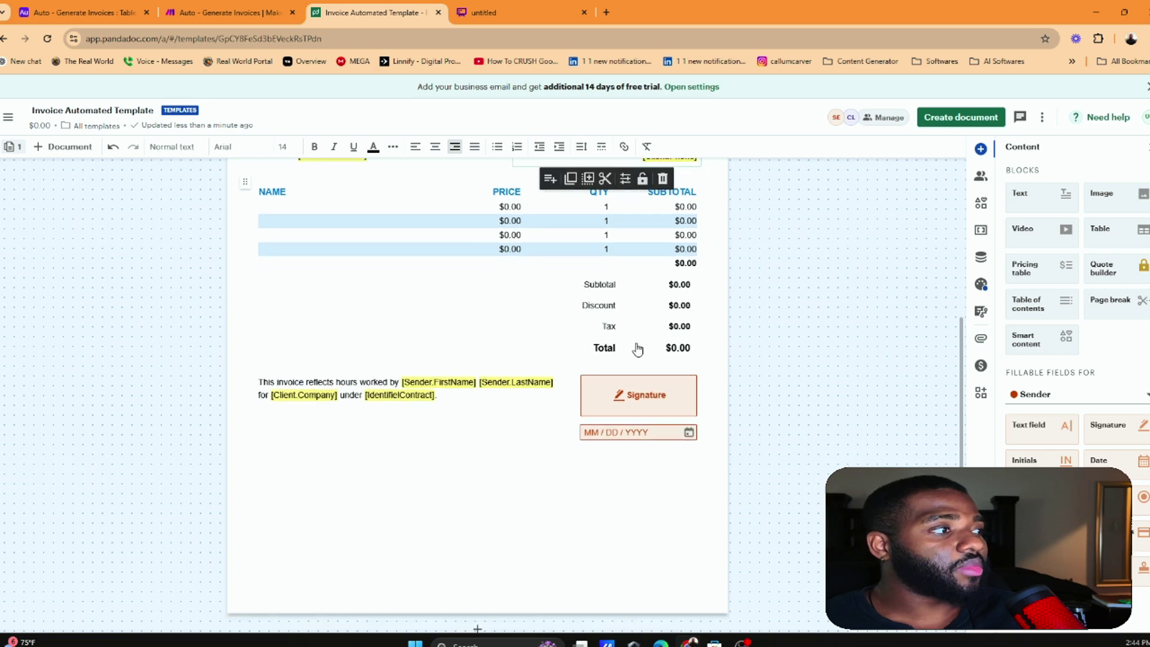
{"action": "left_click", "coordinate": [650, 408]}
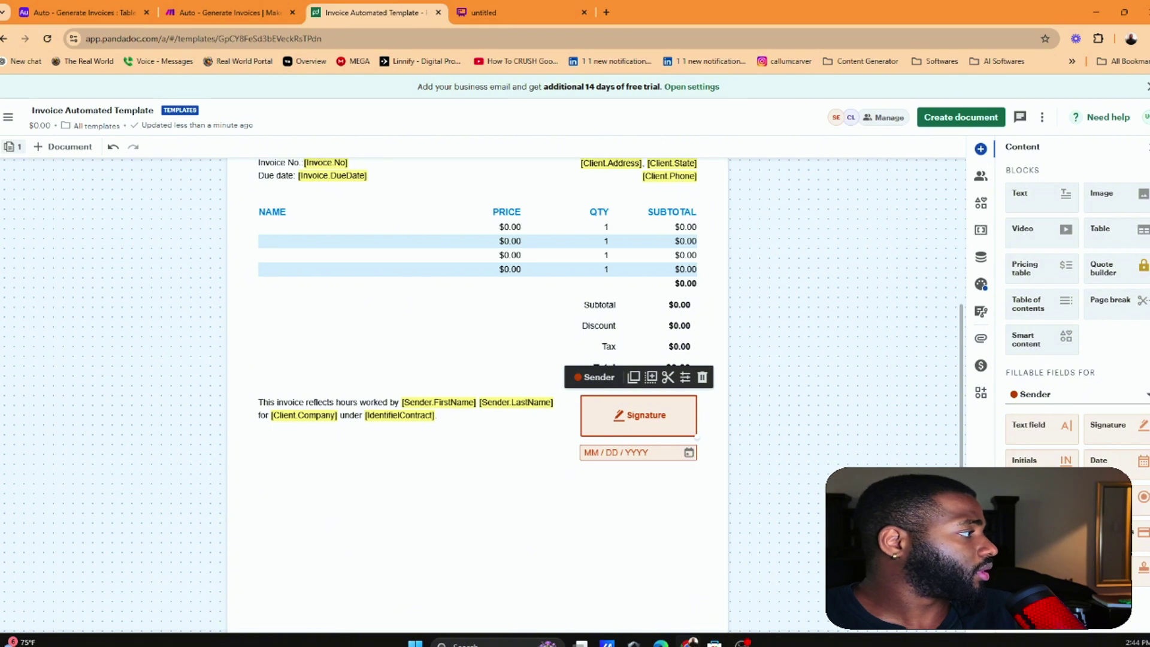
{"action": "left_click", "coordinate": [632, 454]}
{"action": "left_click", "coordinate": [637, 406]}
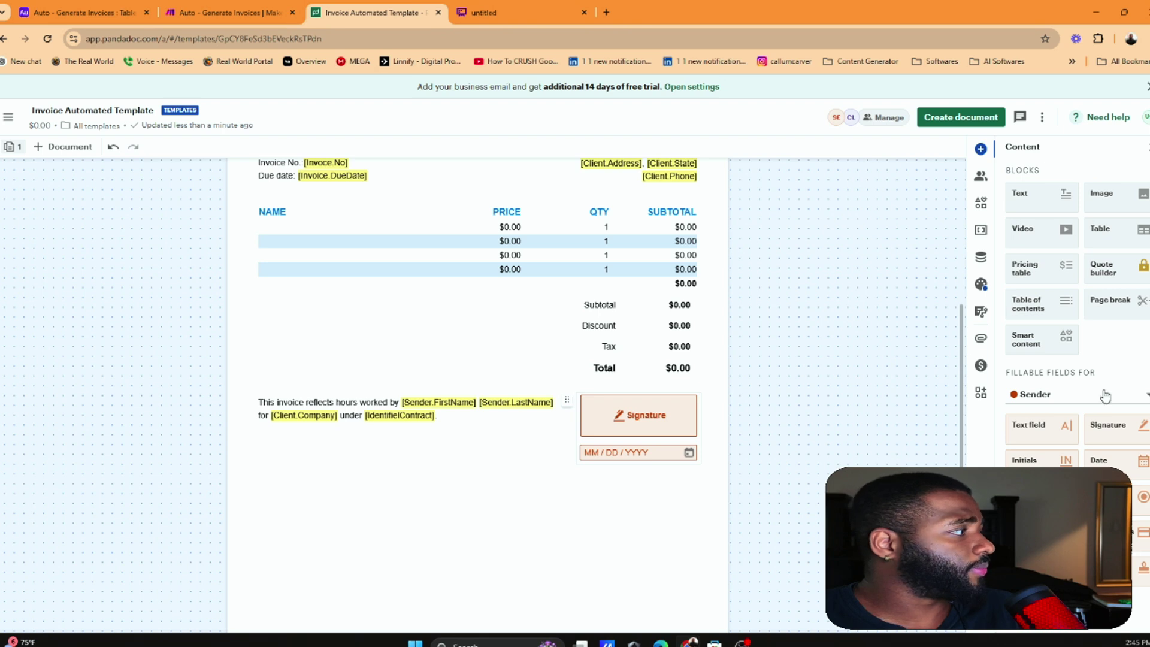
{"action": "right_click", "coordinate": [620, 423]}
{"action": "left_click", "coordinate": [620, 425]}
{"action": "left_click", "coordinate": [605, 412]}
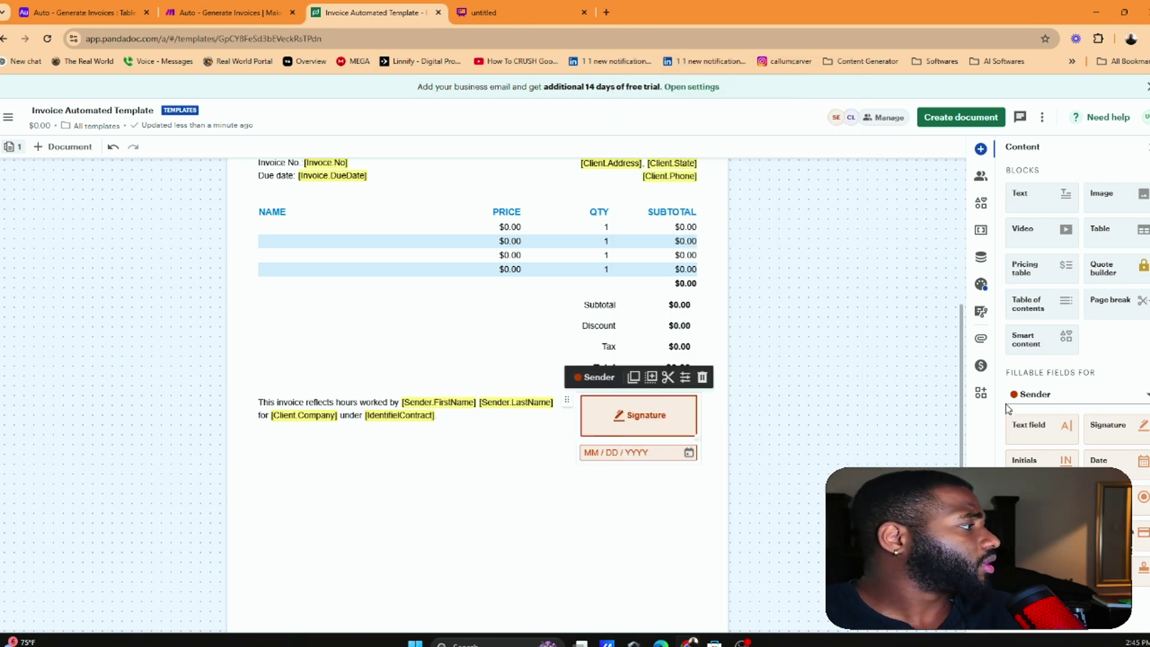
Uncheck Required in the signature field's properties and close the panel
{"action": "left_click", "coordinate": [681, 387]}
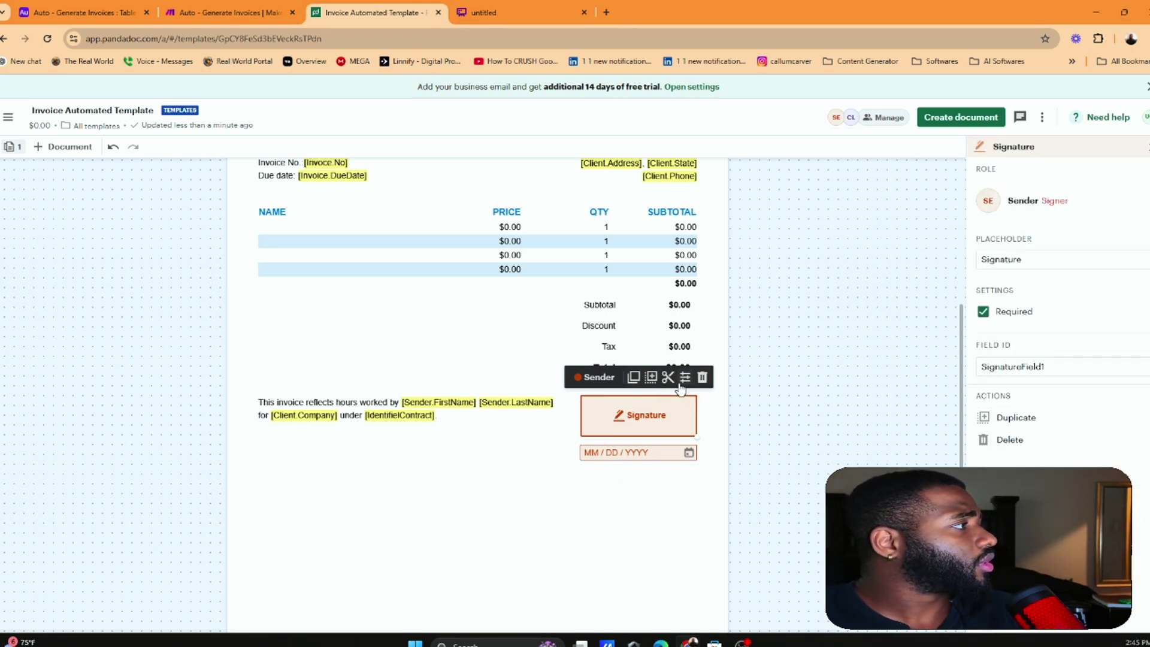
{"action": "left_click", "coordinate": [1066, 364]}
{"action": "left_click", "coordinate": [1066, 362]}
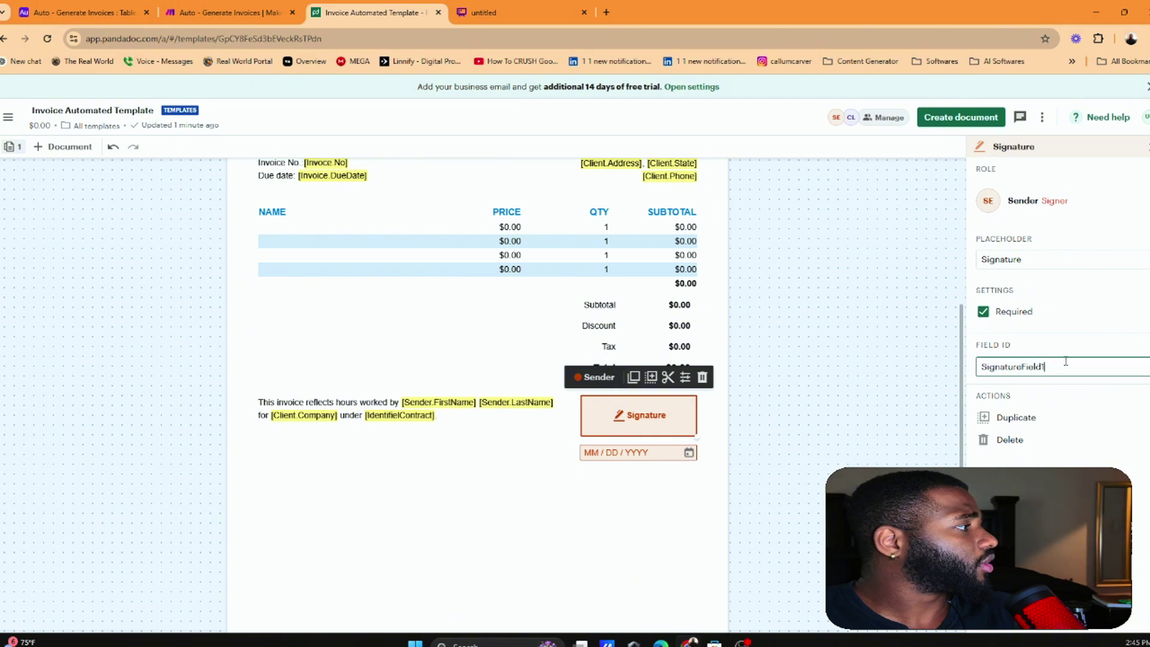
{"action": "left_click", "coordinate": [983, 312]}
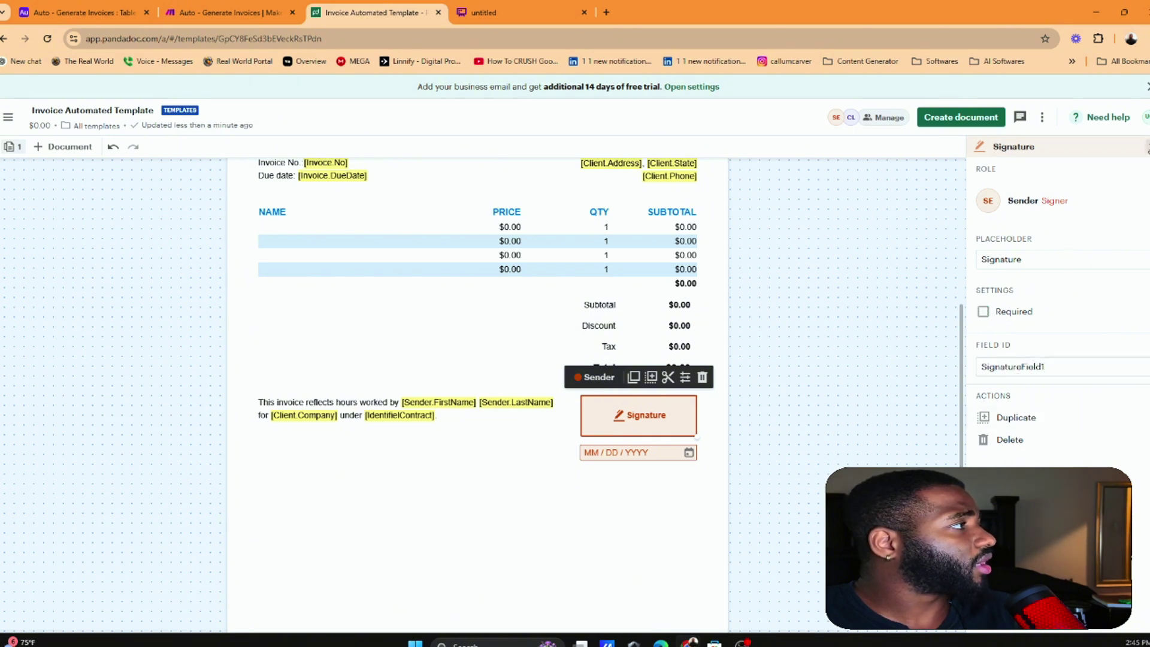
{"action": "left_click", "coordinate": [824, 277]}
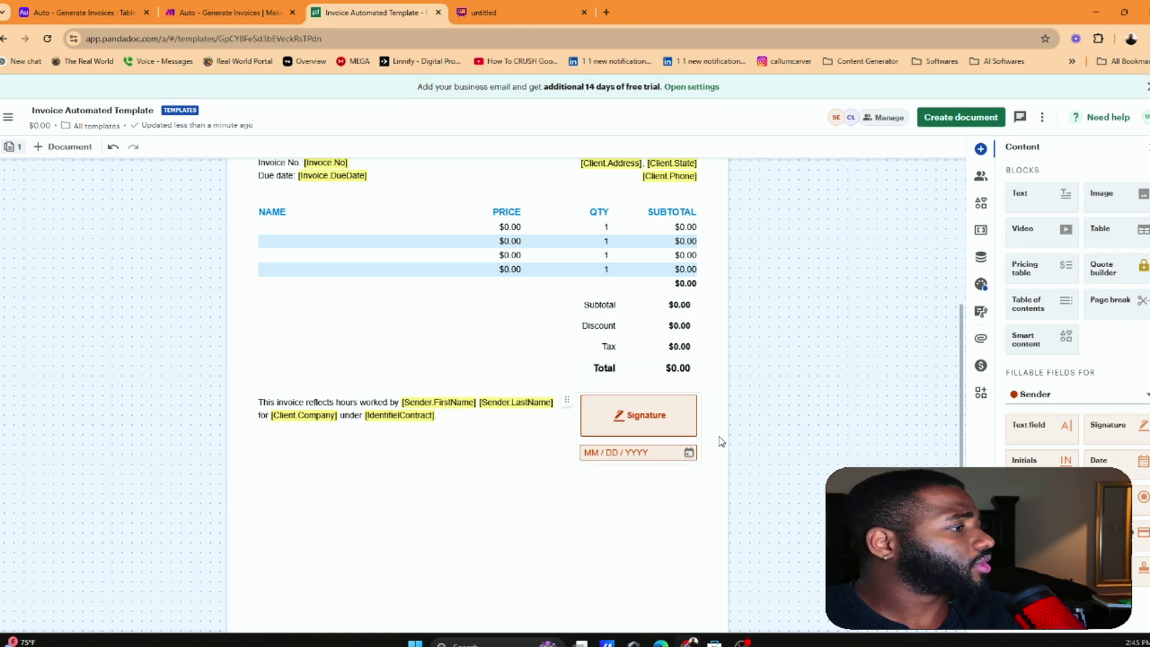
{"action": "mouse_move", "coordinate": [669, 424]}
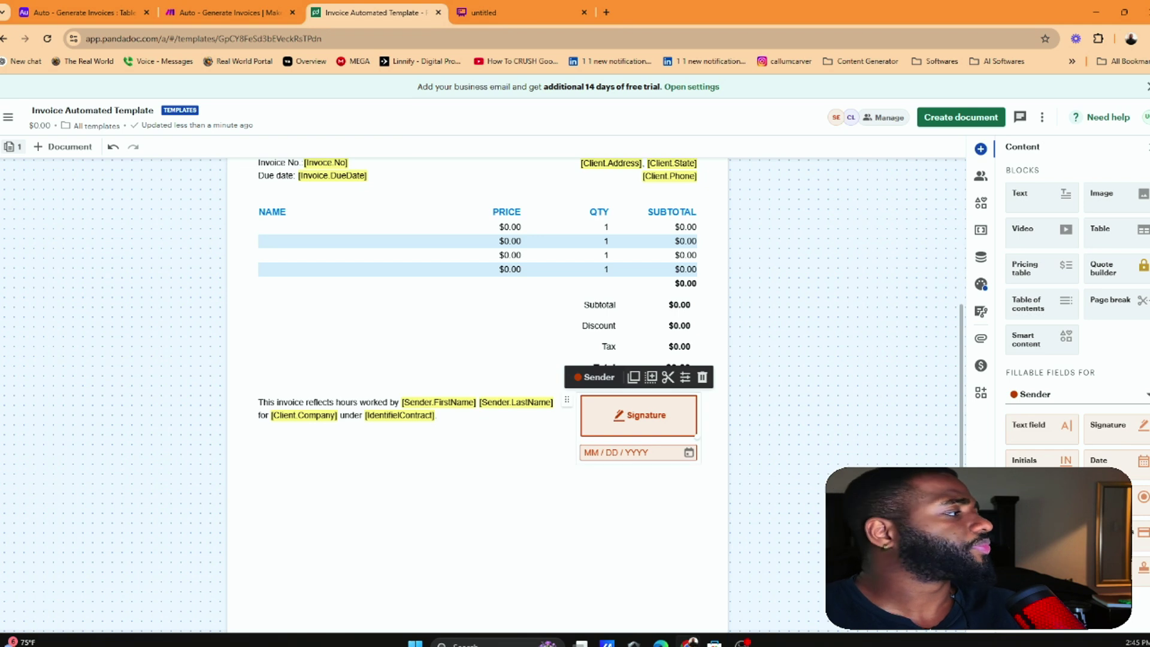
Replace the signature field with a new one above the date field, assigned to Sender
{"action": "left_click", "coordinate": [702, 377]}
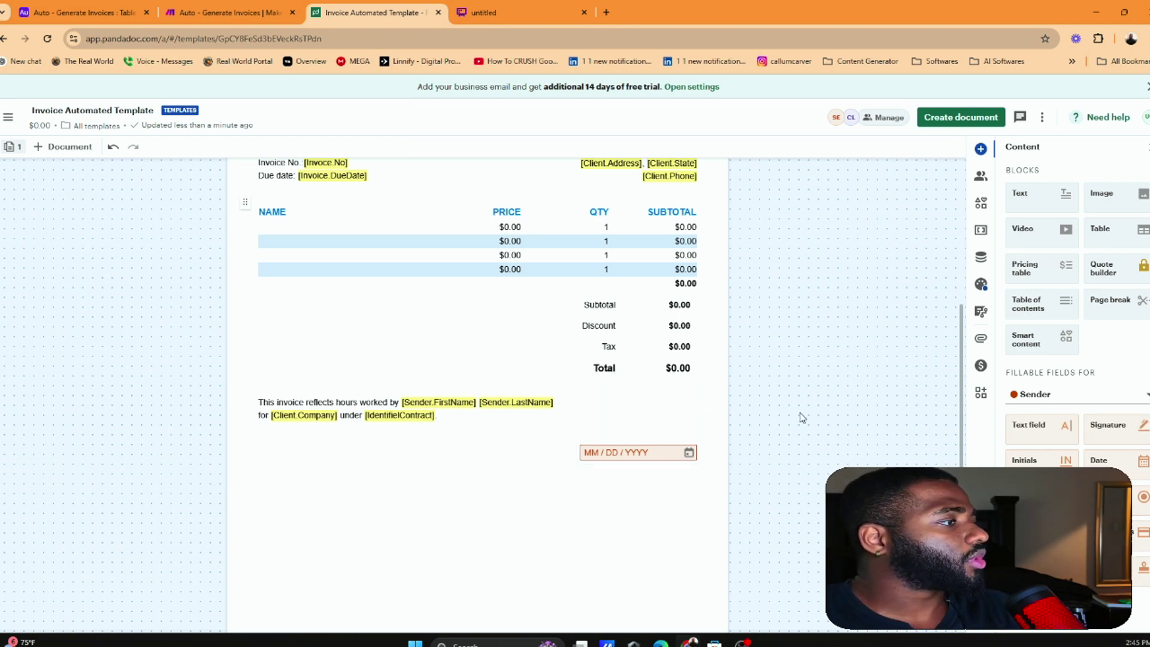
{"action": "mouse_move", "coordinate": [1136, 428]}
{"action": "left_mouse_down"}
{"action": "mouse_move", "coordinate": [827, 442]}
{"action": "mouse_move", "coordinate": [584, 400]}
{"action": "left_mouse_up"}
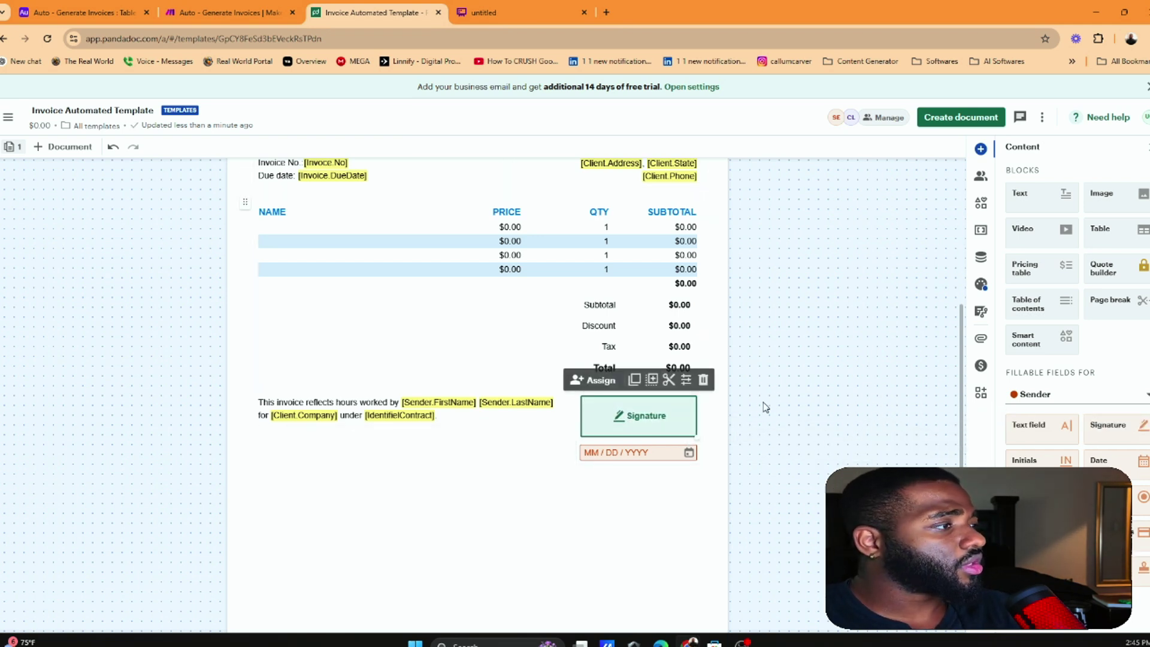
{"action": "left_click", "coordinate": [618, 414]}
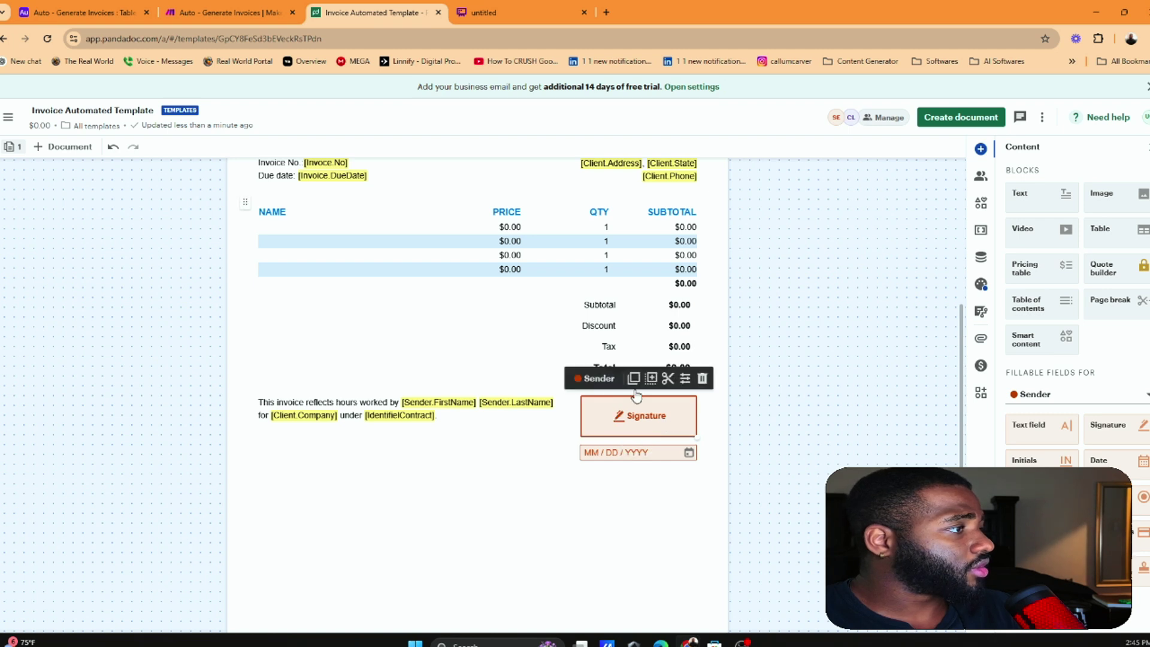
{"action": "left_click", "coordinate": [598, 379]}
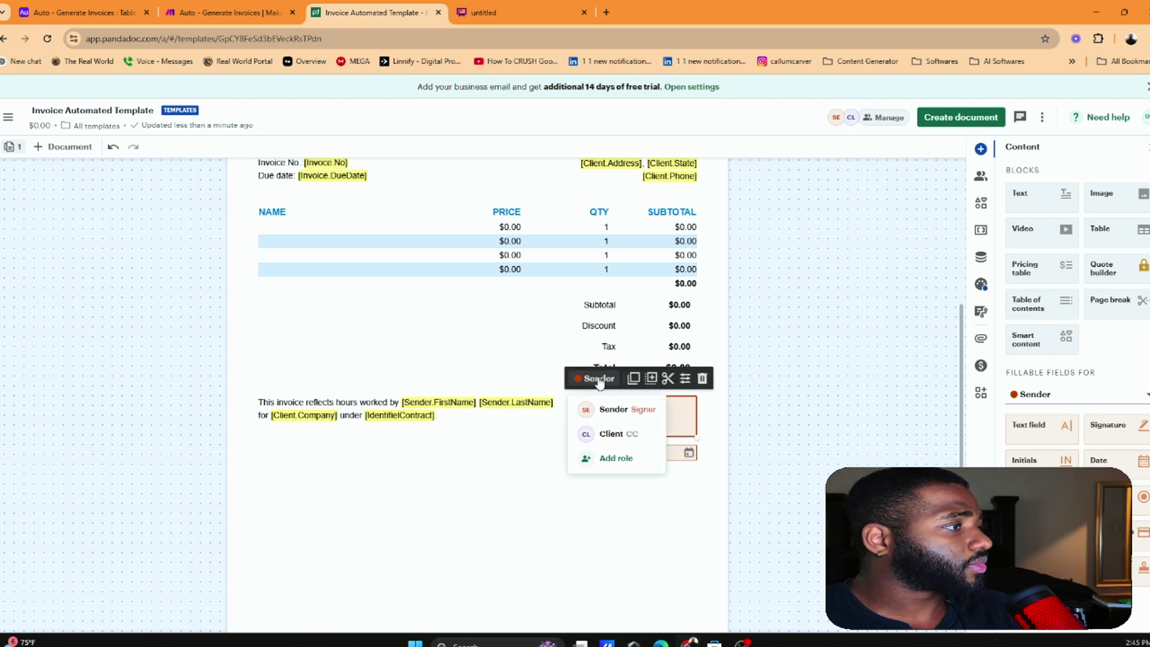
{"action": "left_click", "coordinate": [613, 433]}
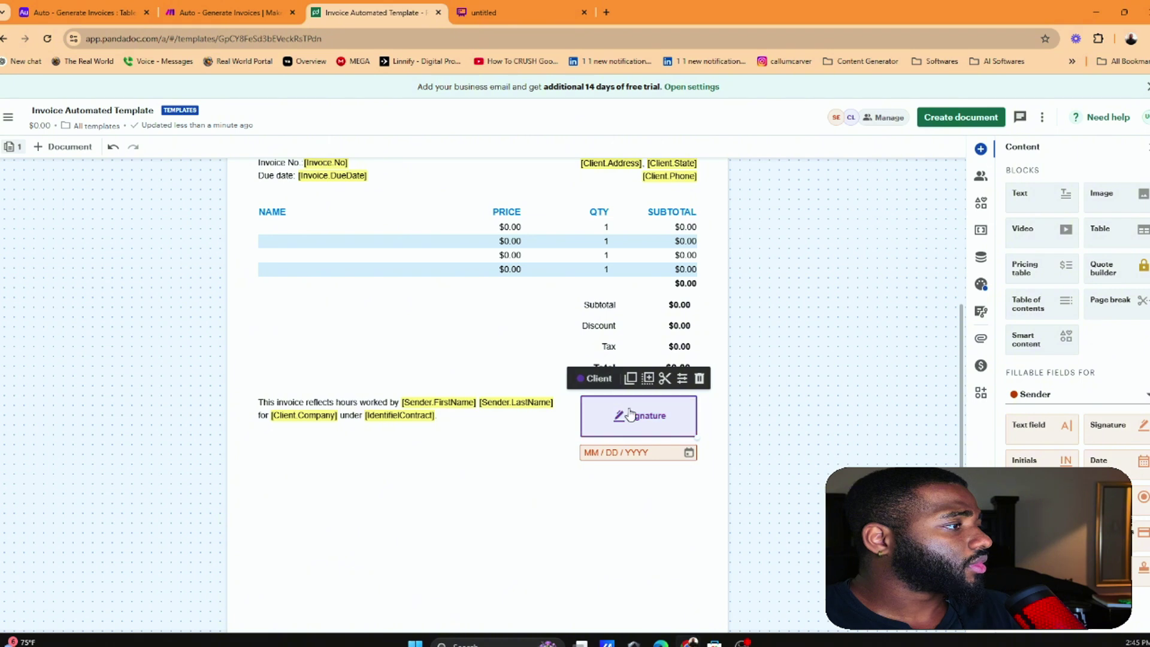
{"action": "left_click", "coordinate": [596, 379]}
{"action": "left_click", "coordinate": [599, 411]}
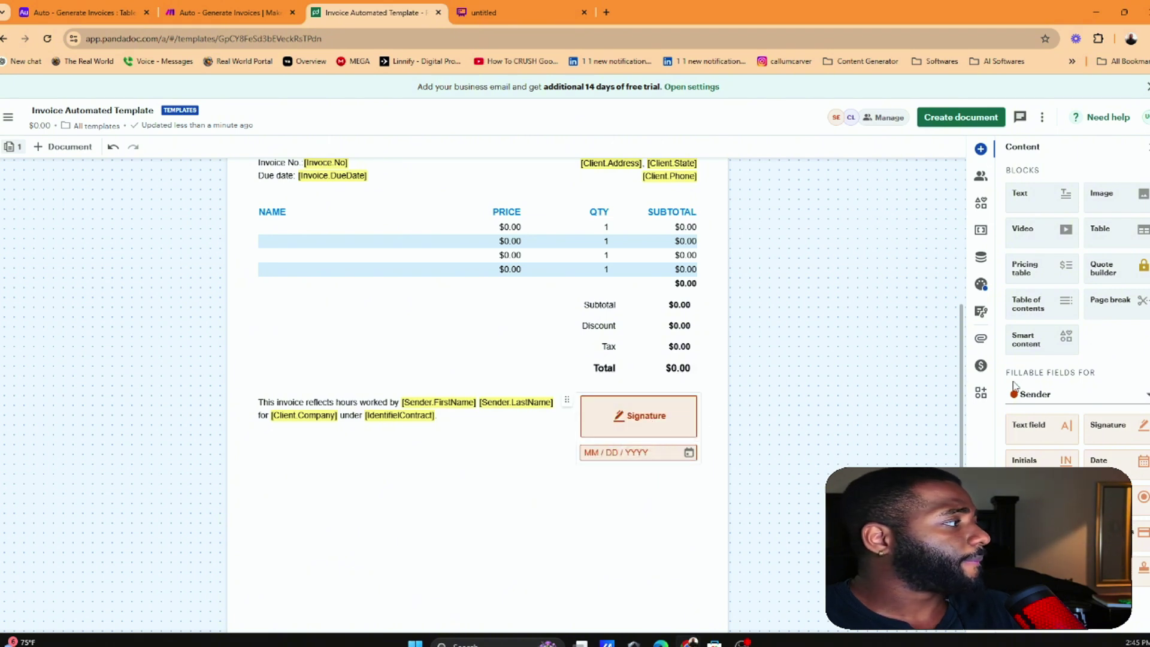
Add a stray signature field onto the invoice text, then delete it
{"action": "left_click_drag", "start_coordinate": [1112, 418], "coordinate": [318, 396]}
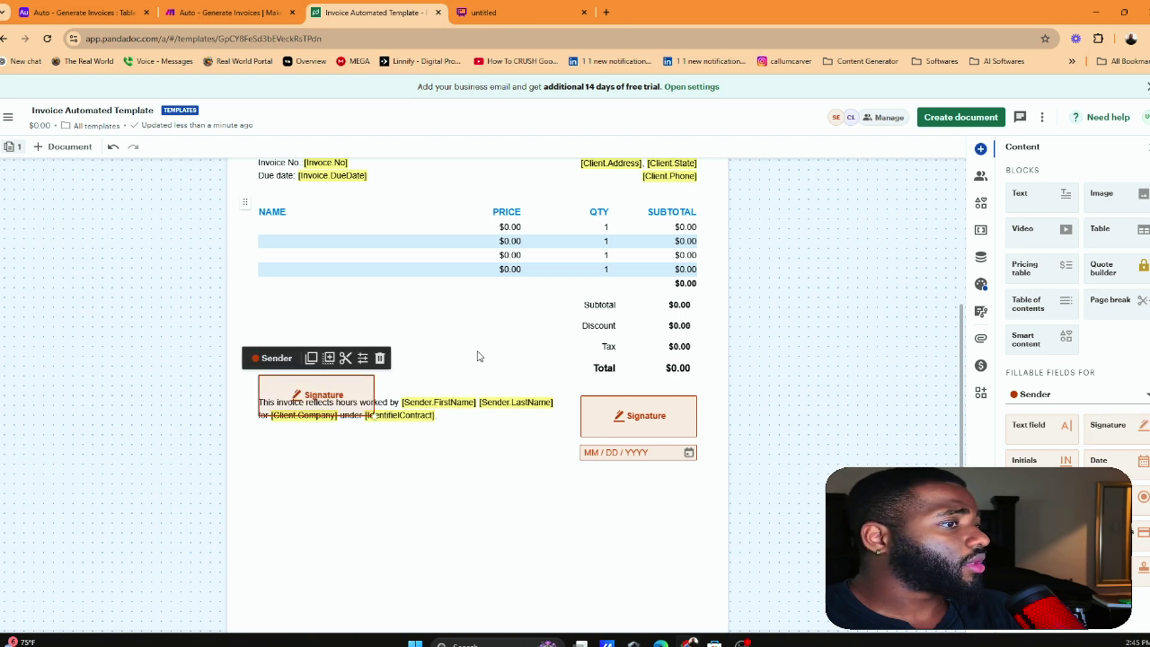
{"action": "right_click", "coordinate": [346, 394]}
{"action": "key", "text": "Escape"}
{"action": "left_click", "coordinate": [380, 358]}
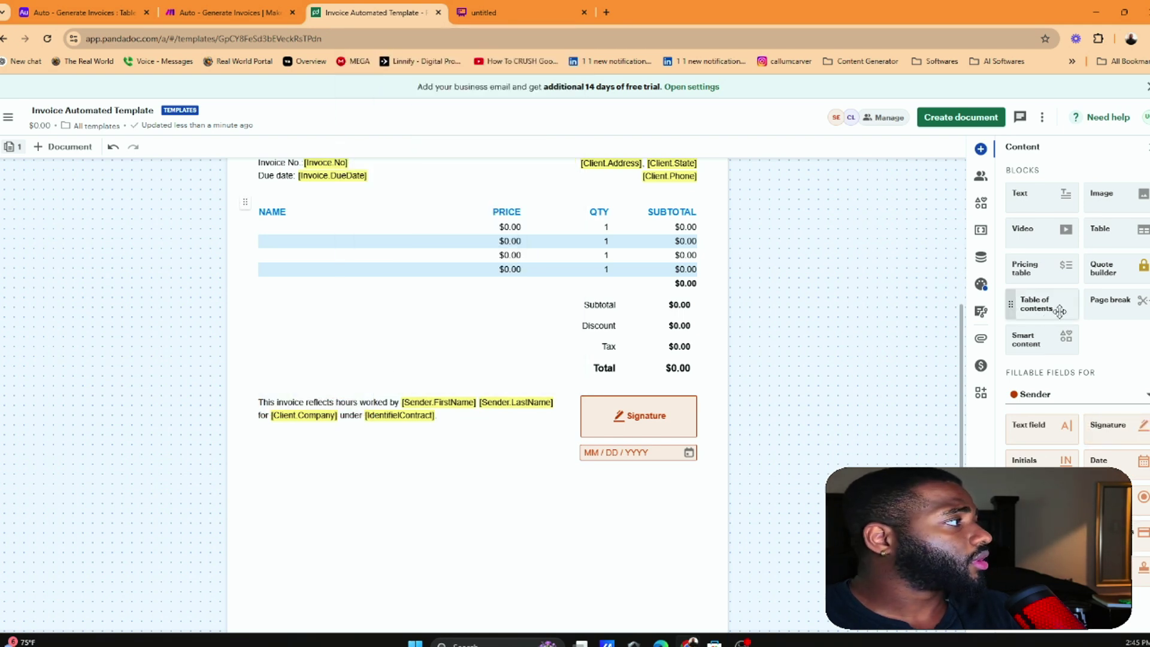
Browse the Variables, Content Library, Data and Design panels, then reselect the signature field
{"action": "left_click", "coordinate": [982, 232]}
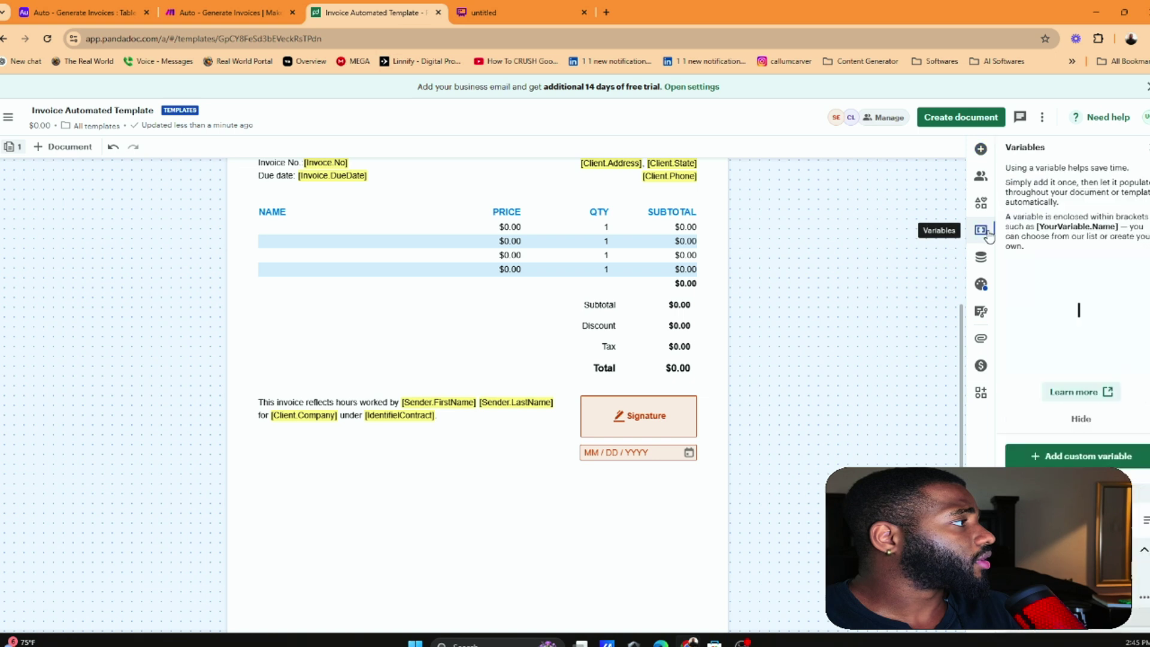
{"action": "scroll", "coordinate": [1024, 355], "scroll_direction": "down", "scroll_amount": 10}
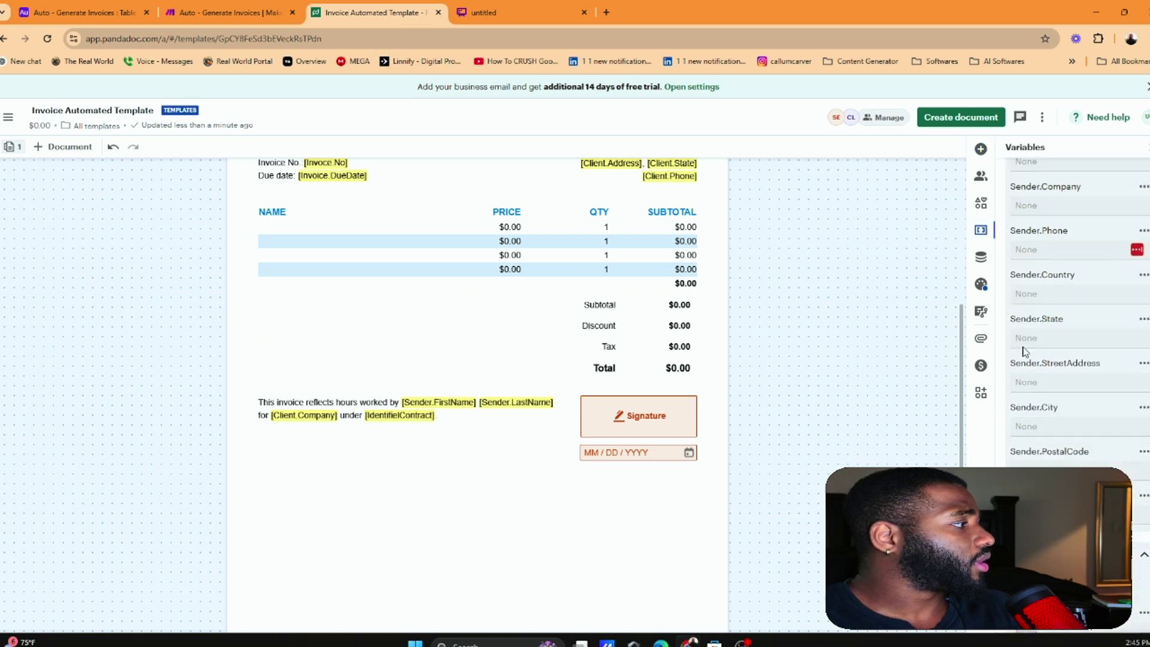
{"action": "scroll", "coordinate": [1025, 355], "scroll_direction": "down", "scroll_amount": 4}
{"action": "left_click", "coordinate": [981, 203]}
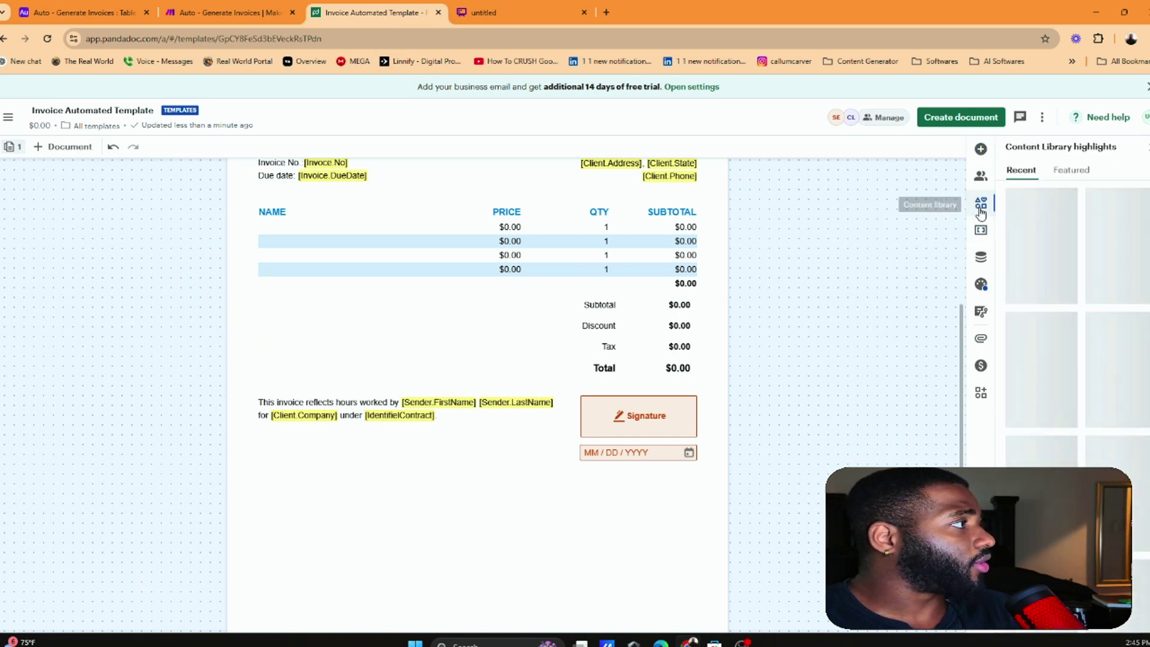
{"action": "left_click", "coordinate": [982, 262]}
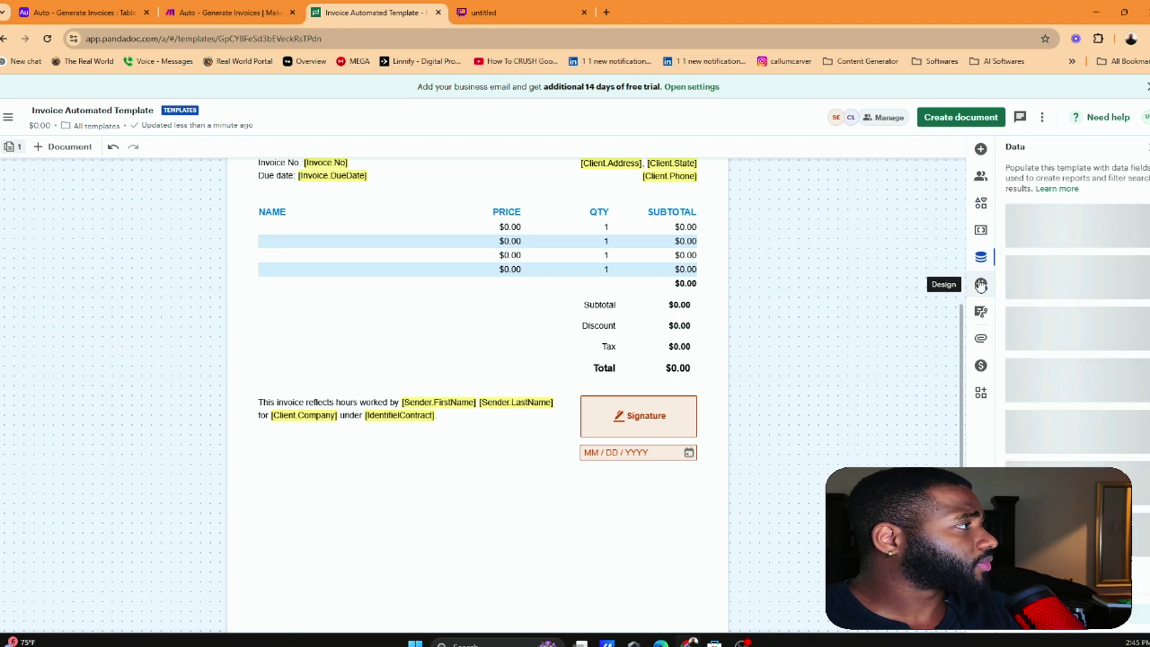
{"action": "left_click", "coordinate": [981, 286]}
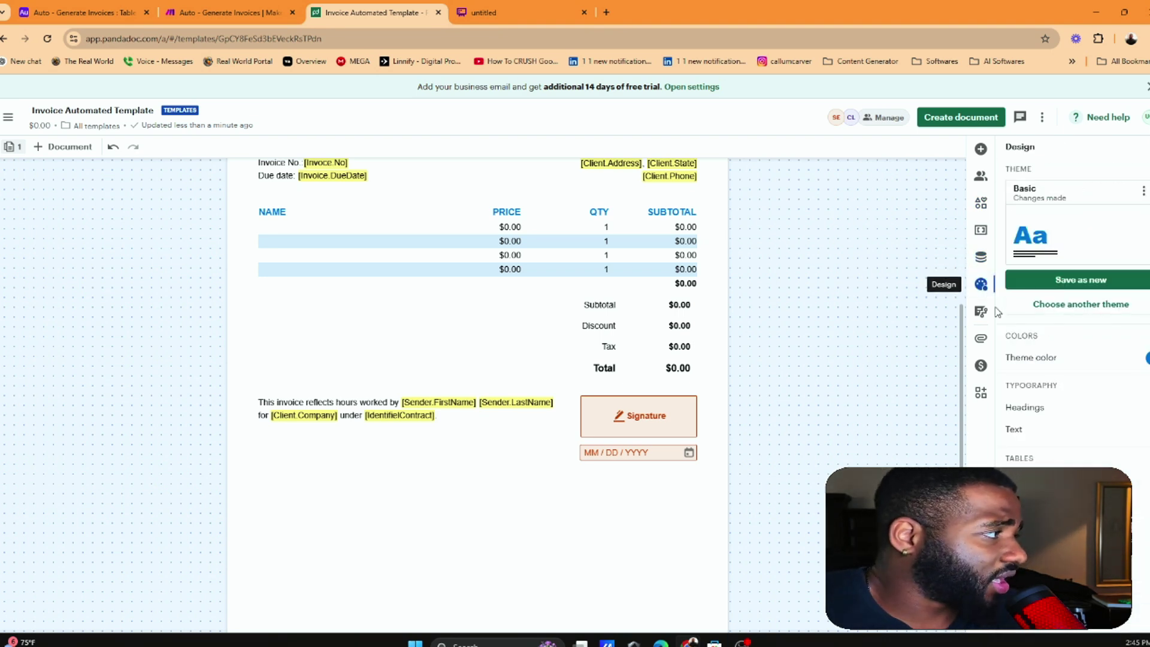
{"action": "scroll", "coordinate": [1049, 336], "scroll_direction": "down", "scroll_amount": 1}
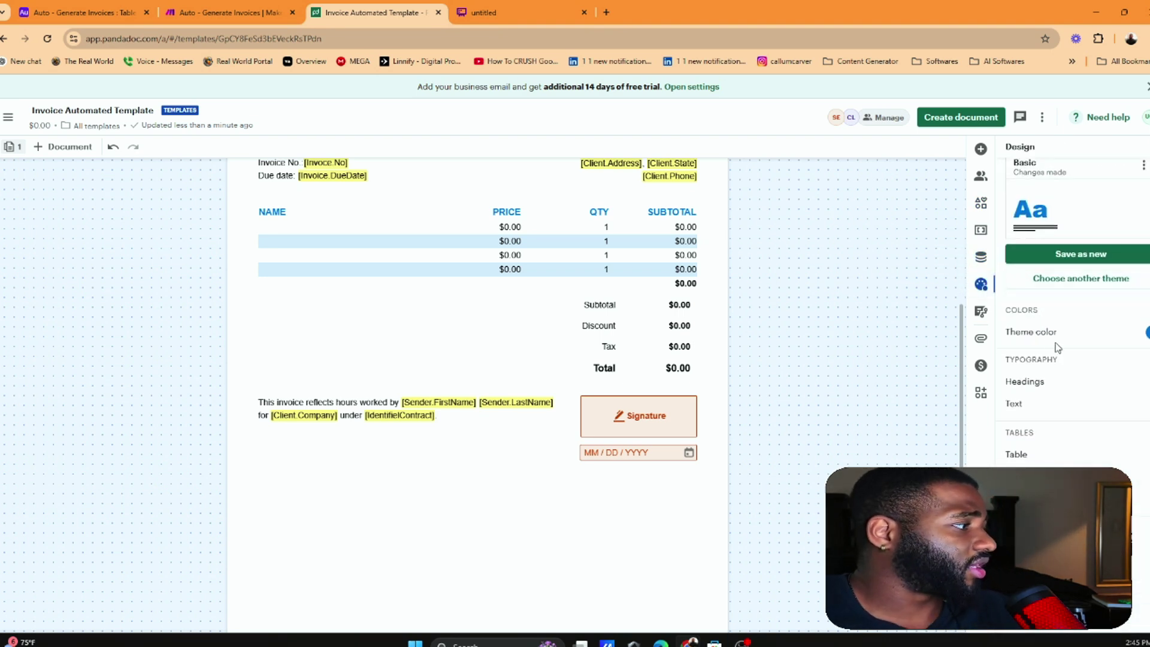
{"action": "right_click", "coordinate": [678, 422]}
{"action": "left_click", "coordinate": [680, 423]}
{"action": "left_click", "coordinate": [694, 425]}
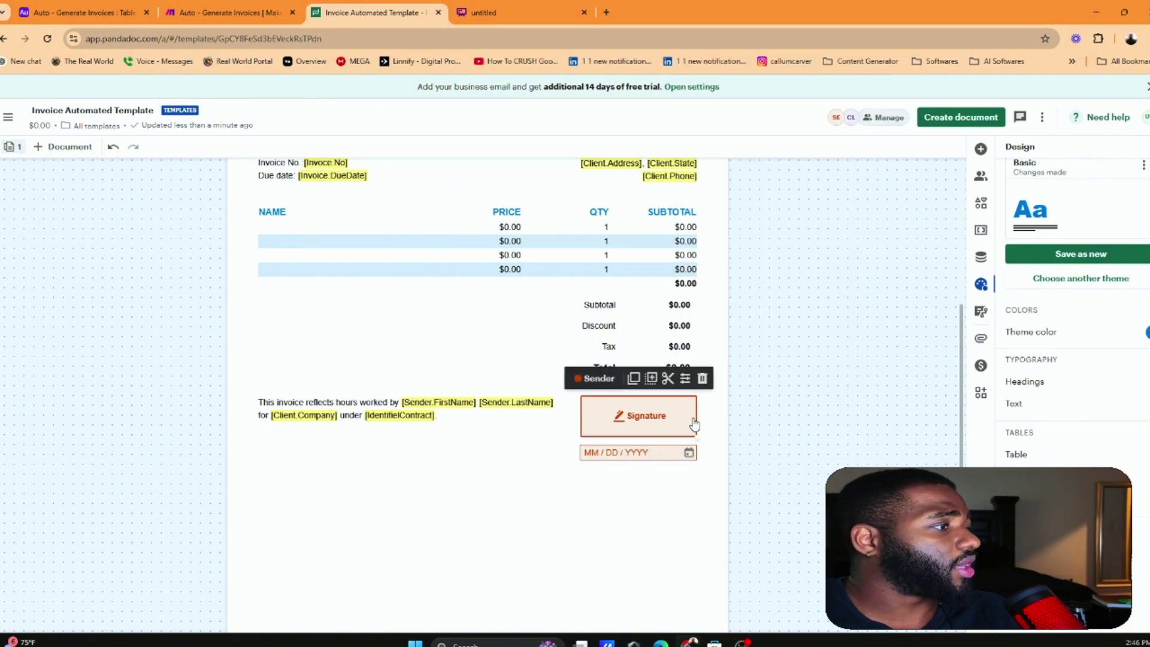
Delete the signature field from the block beside the closing sentence
{"action": "left_click", "coordinate": [704, 379]}
{"action": "left_click", "coordinate": [637, 454]}
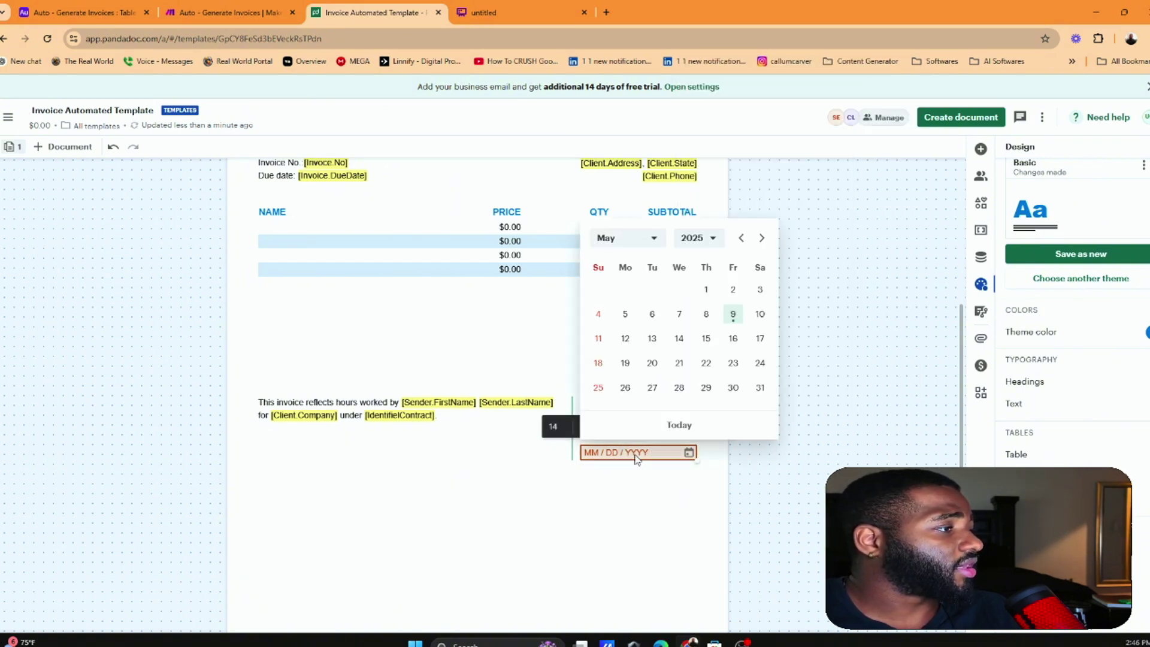
{"action": "left_click", "coordinate": [639, 499]}
{"action": "left_click", "coordinate": [626, 421]}
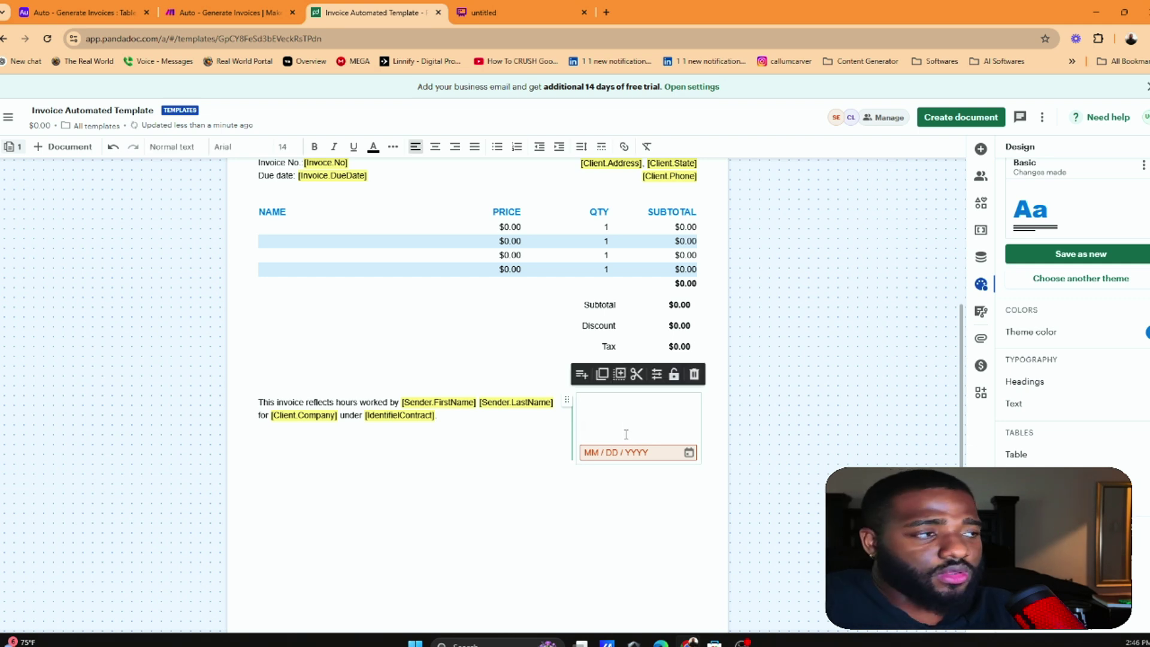
{"action": "left_click", "coordinate": [641, 432]}
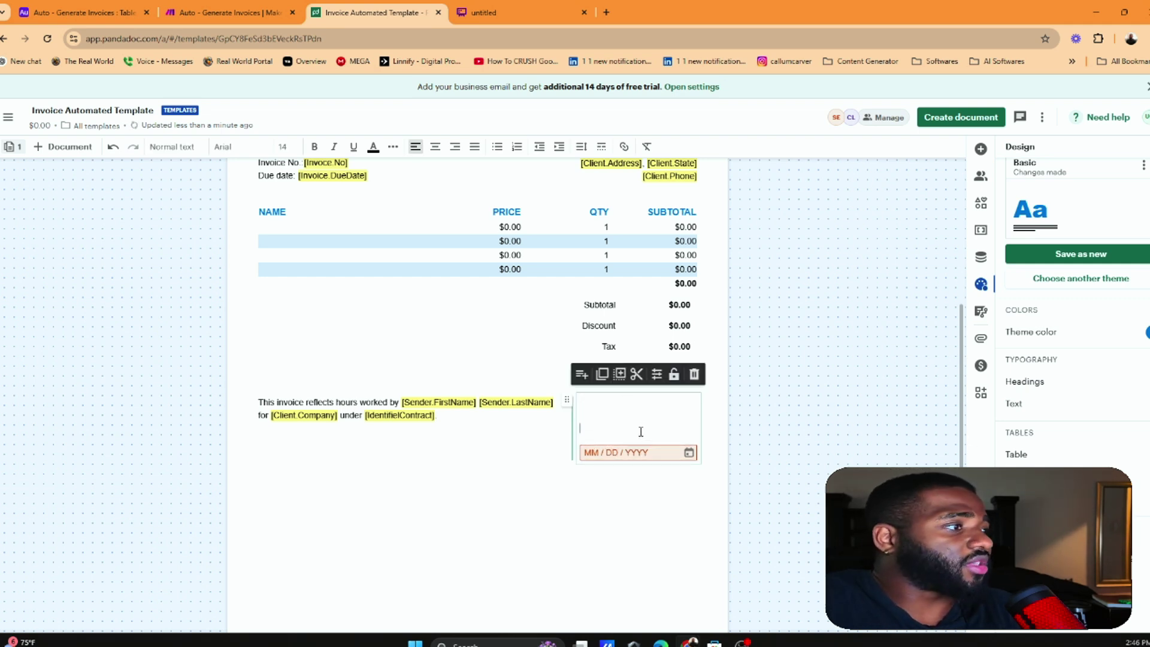
Try the date field's calendar (May 9, 2025), then delete the date field, leaving the block empty
{"action": "left_click", "coordinate": [608, 479]}
{"action": "left_click", "coordinate": [635, 454]}
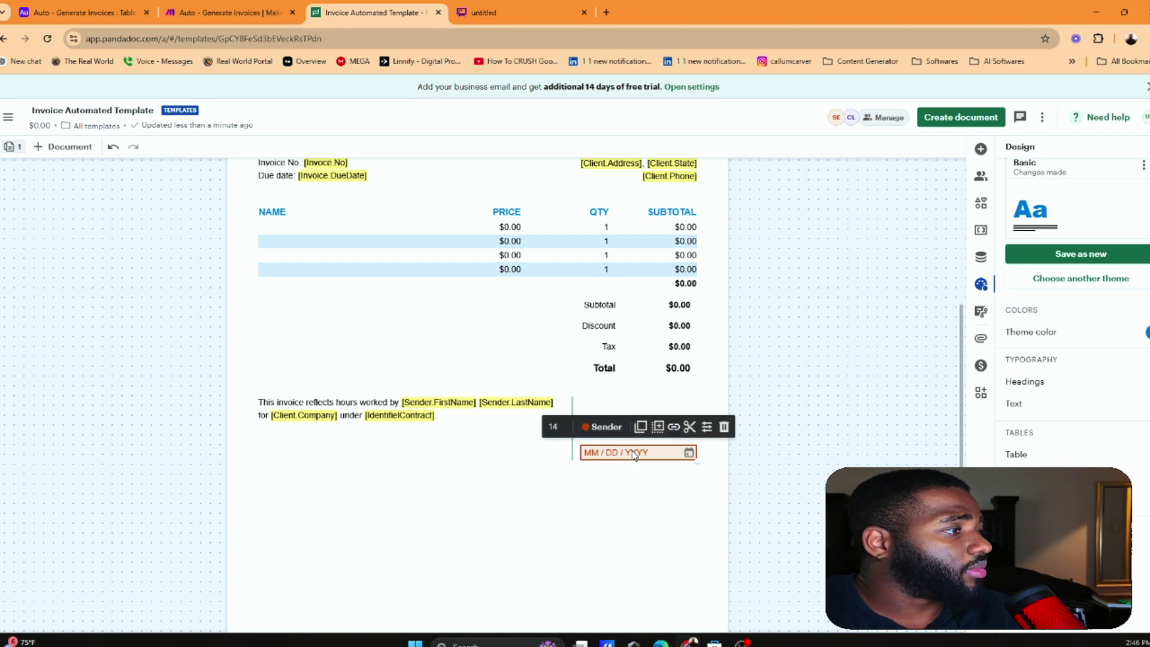
{"action": "left_click", "coordinate": [734, 314]}
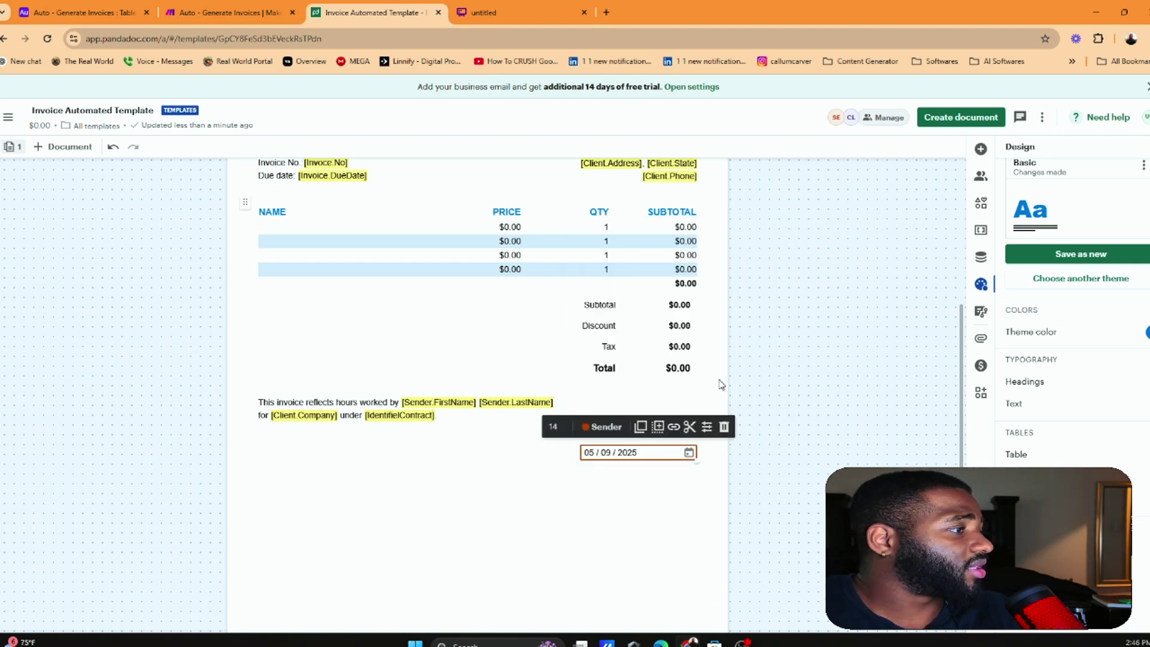
{"action": "left_click", "coordinate": [653, 460]}
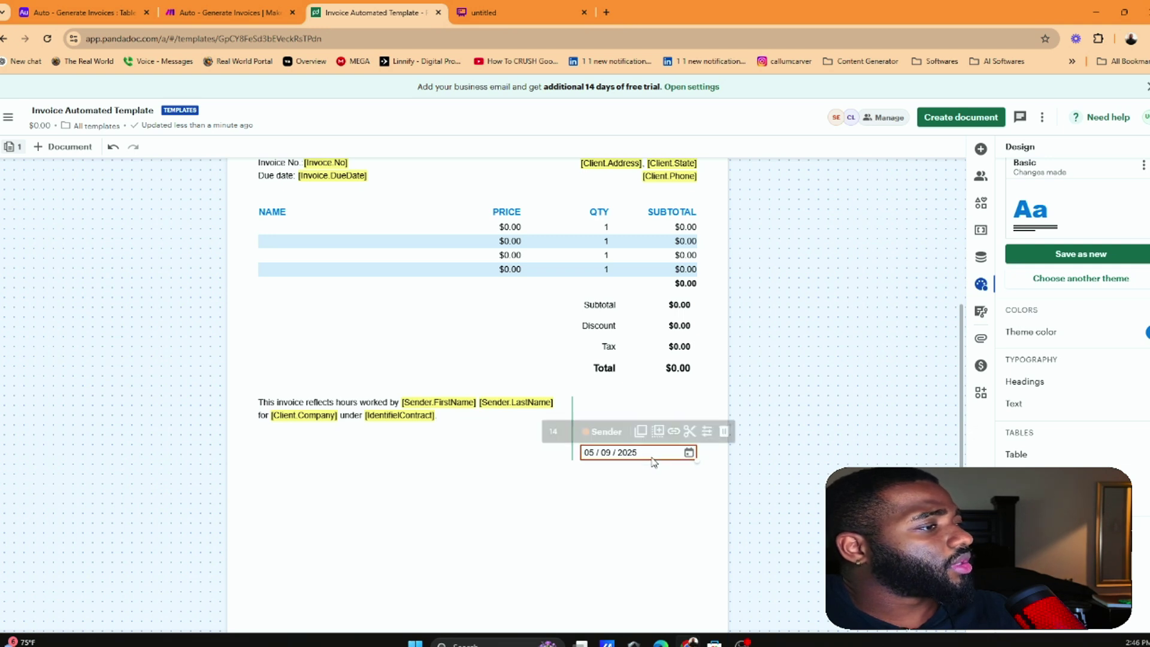
{"action": "left_click", "coordinate": [650, 458]}
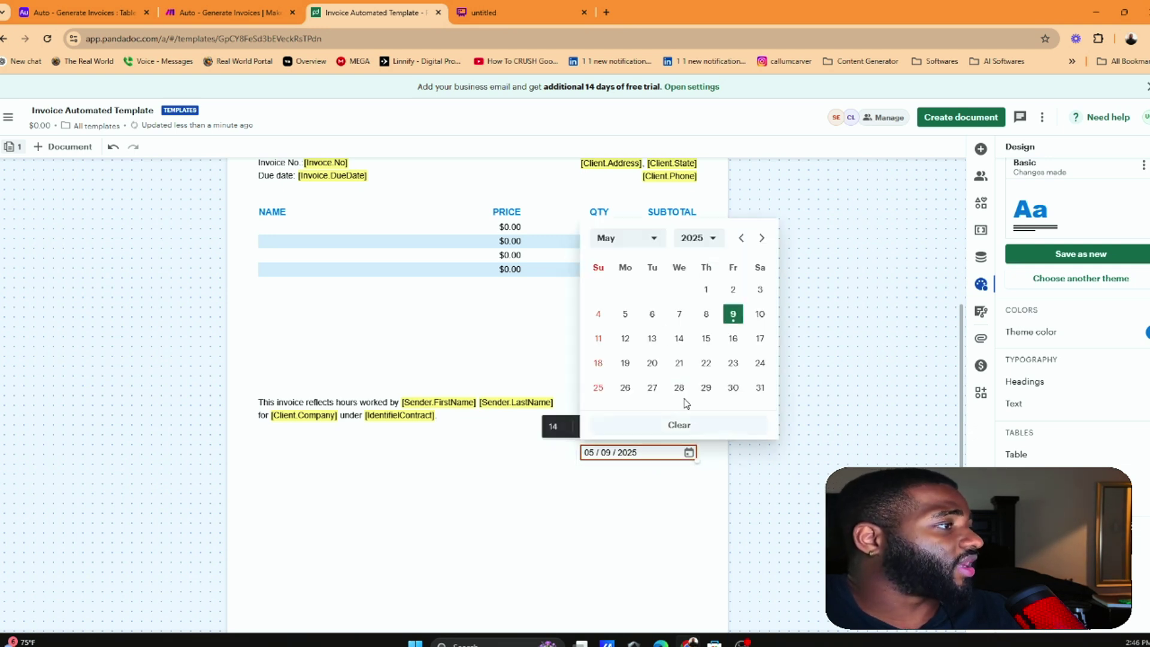
{"action": "left_click", "coordinate": [804, 277]}
{"action": "left_click", "coordinate": [629, 453]}
{"action": "left_click", "coordinate": [628, 454]}
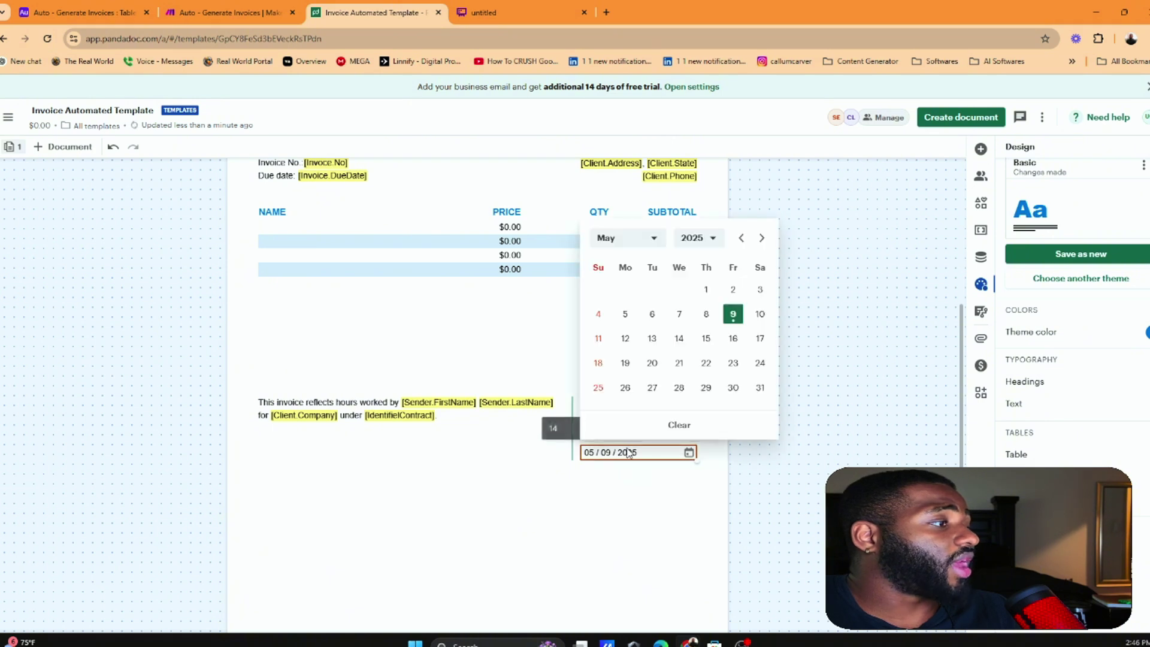
{"action": "left_click", "coordinate": [707, 464]}
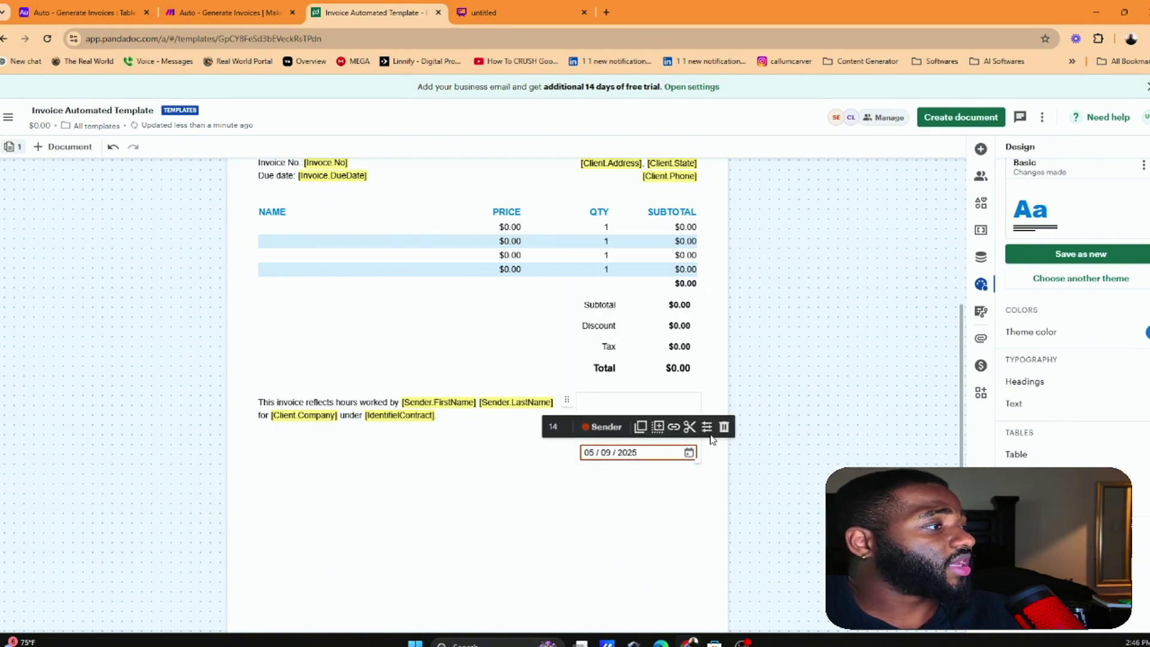
{"action": "left_click", "coordinate": [724, 427]}
{"action": "left_click", "coordinate": [641, 452]}
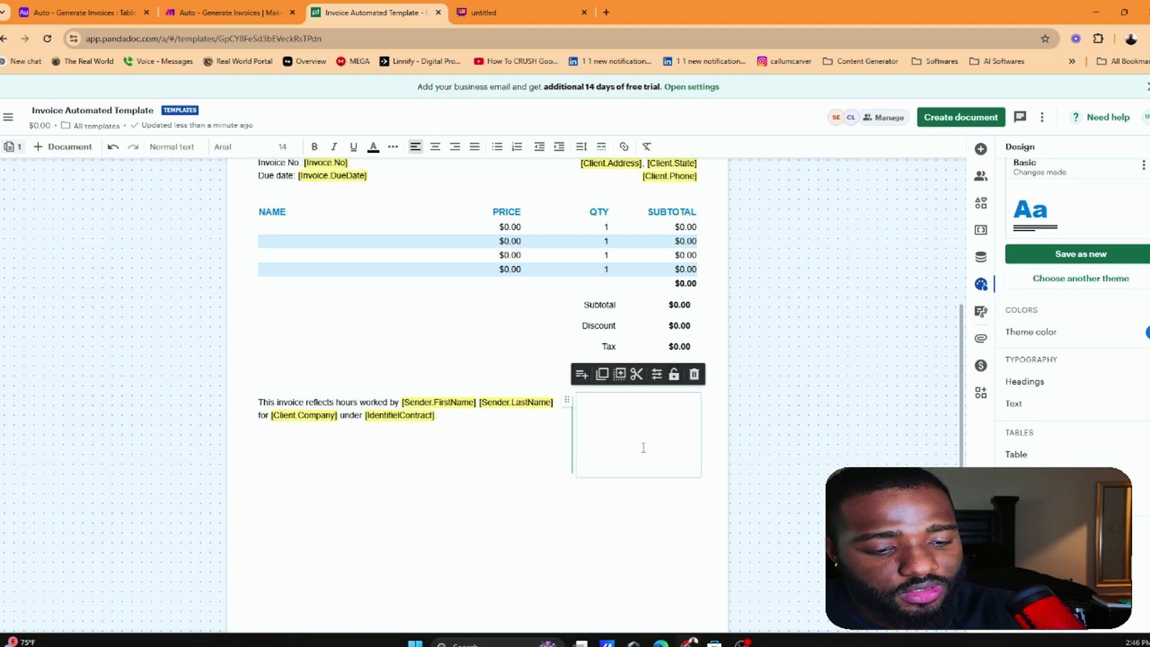
Insert the [Current.Day] variable into the empty block, keeping it on one line
{"action": "type", "text": "["}
{"action": "type", "text": "Curre"}
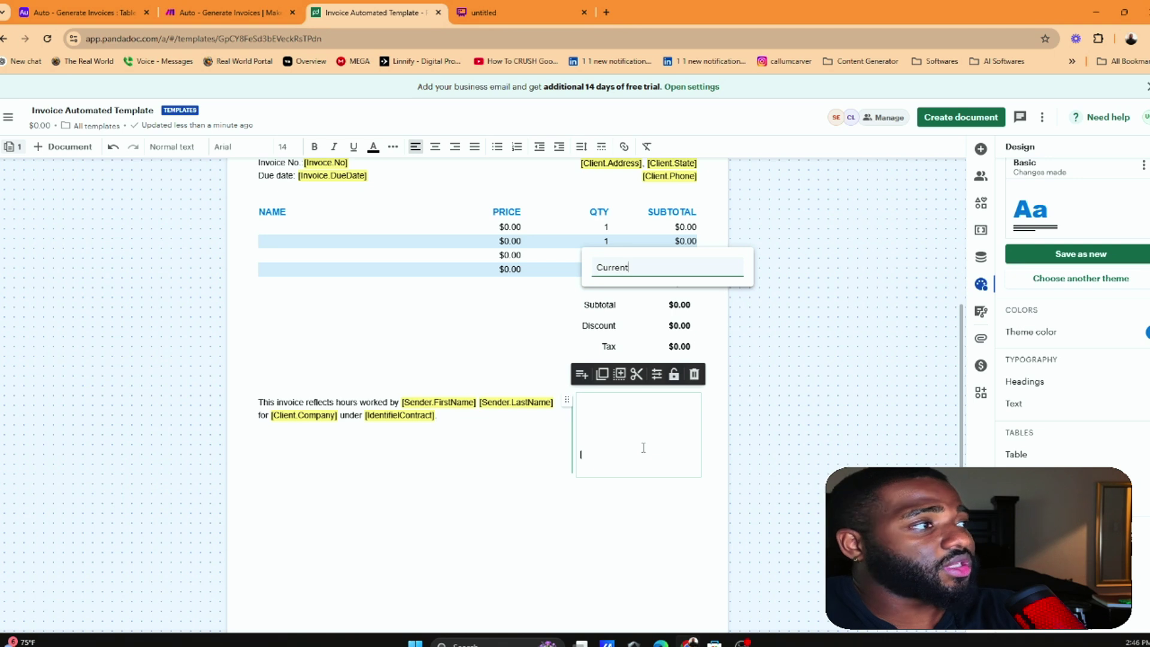
{"action": "type", "text": "nt"}
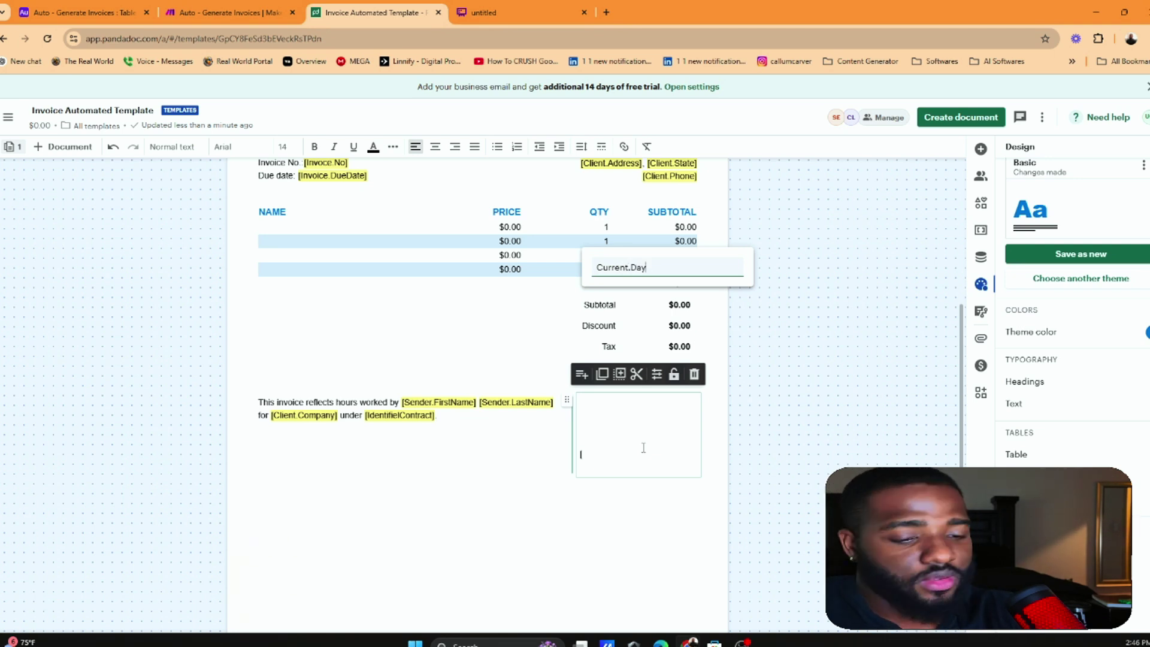
{"action": "type", "text": ".Day"}
{"action": "key", "text": "Return"}
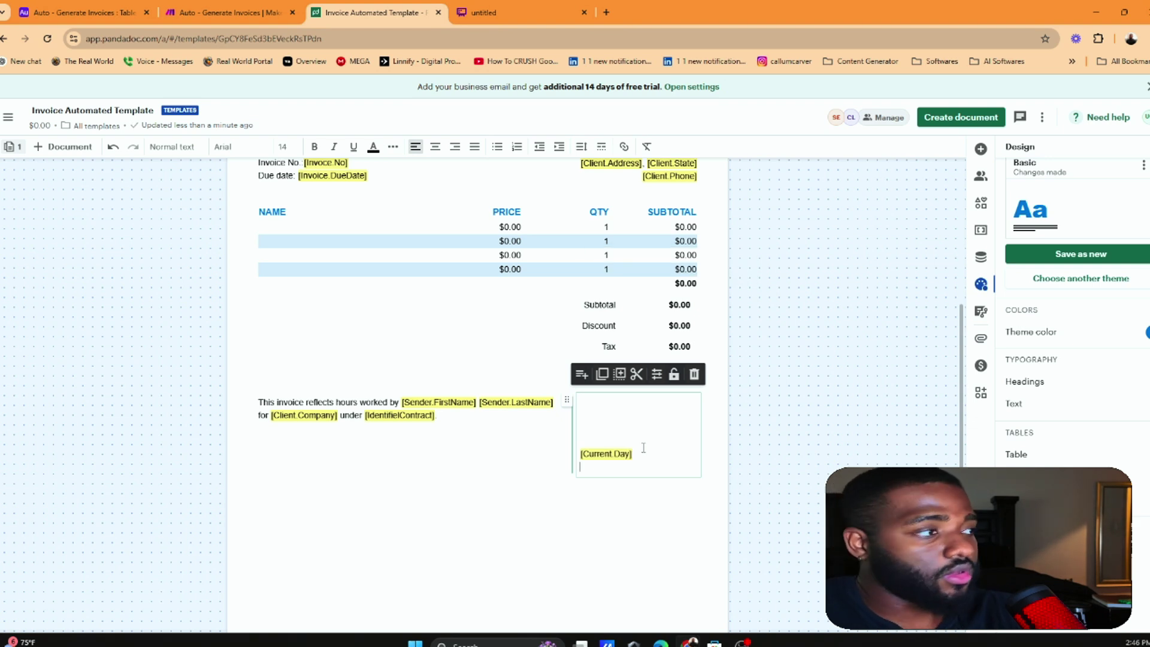
{"action": "key", "text": "BackSpace"}
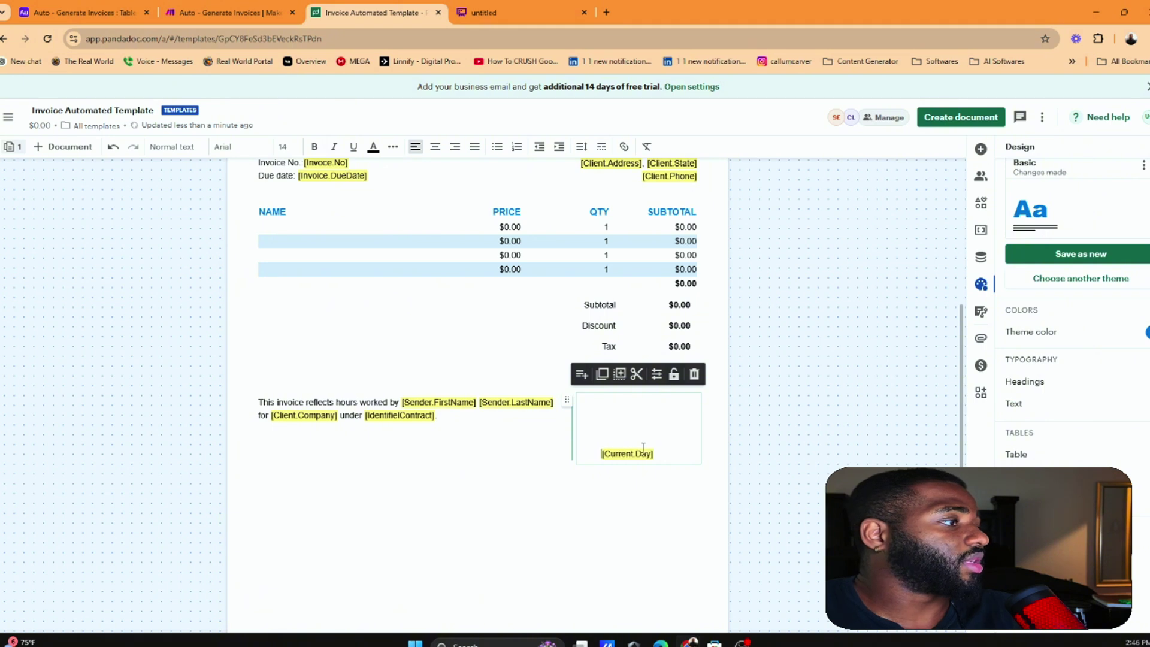
{"action": "key", "text": "BackSpace"}
{"action": "key", "text": "BackSpace"}
{"action": "key", "text": "BackSpace"}
{"action": "key", "text": "BackSpace"}
{"action": "key", "text": "BackSpace"}
{"action": "key", "text": "BackSpace"}
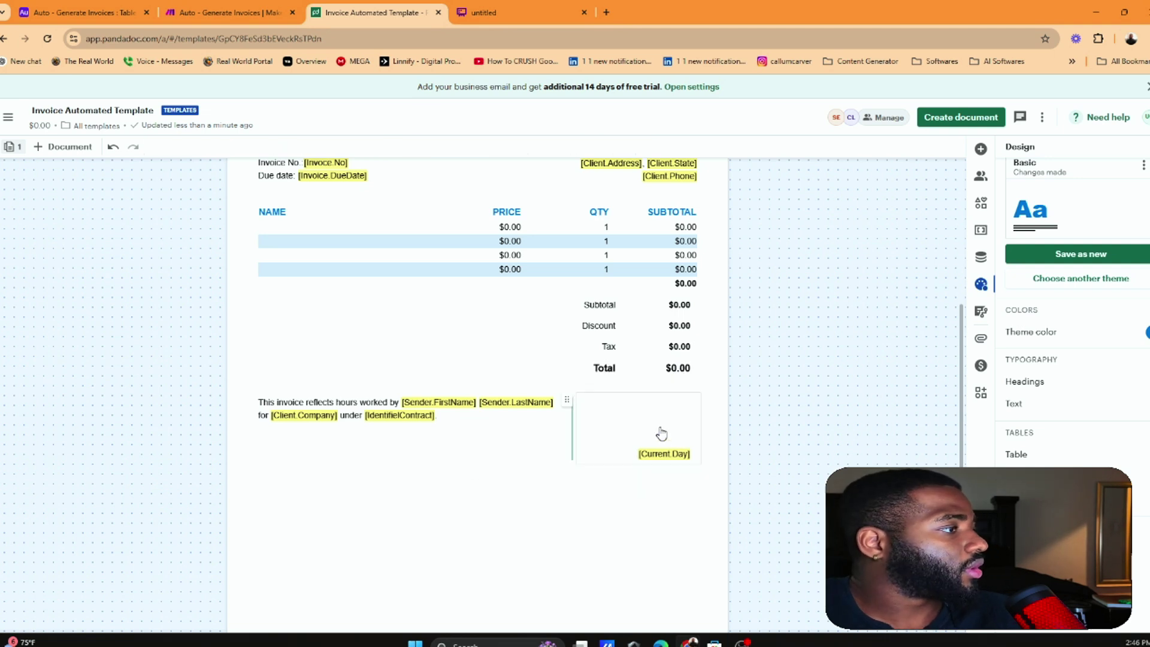
{"action": "left_click", "coordinate": [664, 437]}
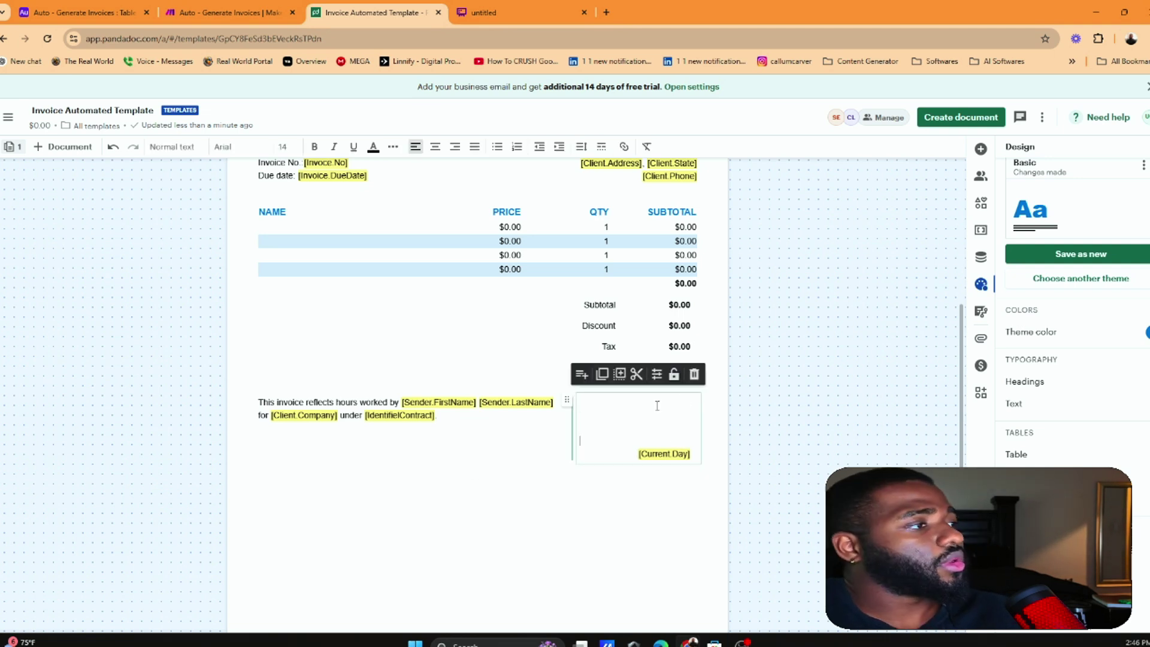
Deselect the block and view the Variables and Roles panels
{"action": "left_click", "coordinate": [877, 415]}
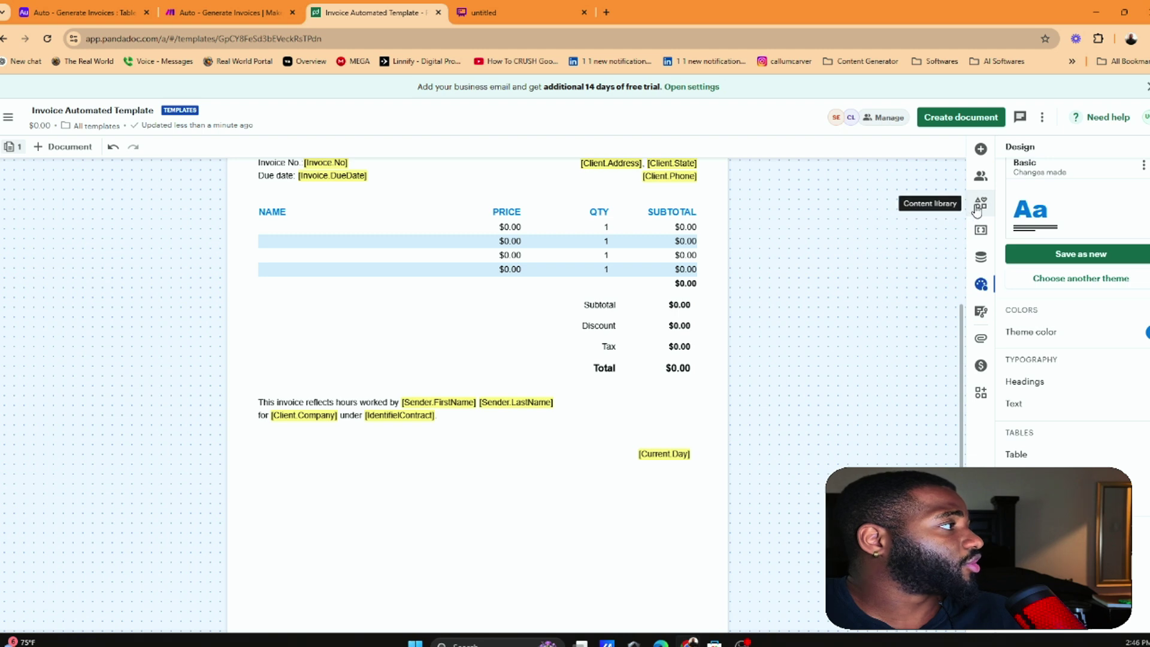
{"action": "left_click", "coordinate": [980, 229]}
{"action": "left_click", "coordinate": [980, 175]}
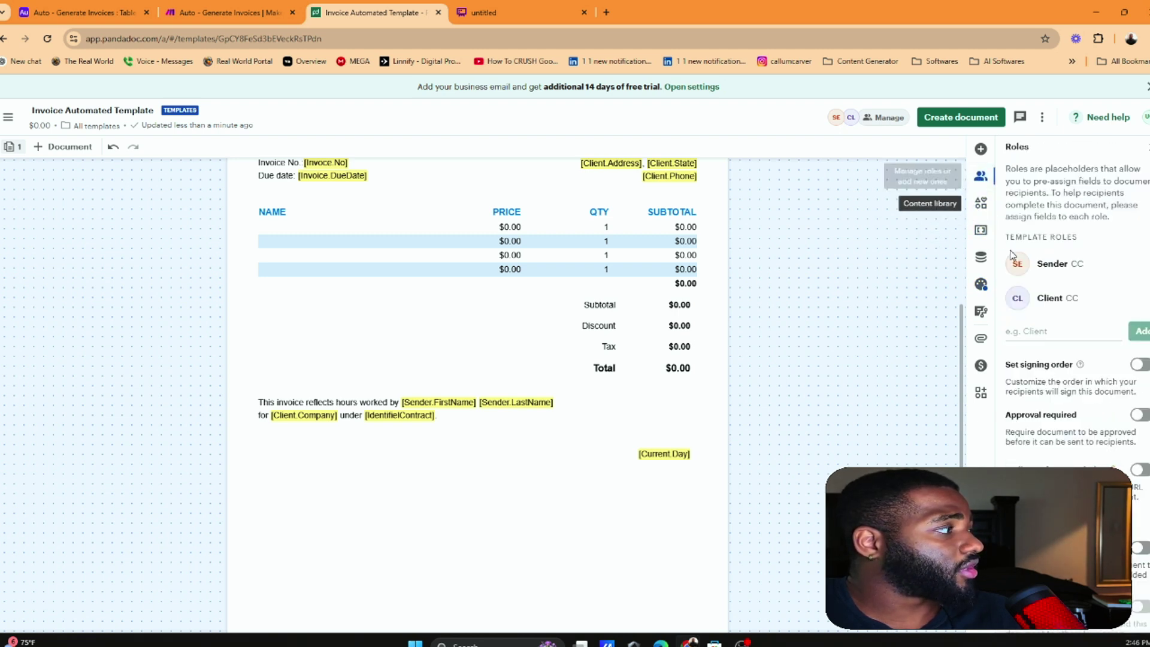
Look through the Content library, Variables, Design and Roles panels, then select the [Current.Day] block
{"action": "left_click", "coordinate": [981, 202]}
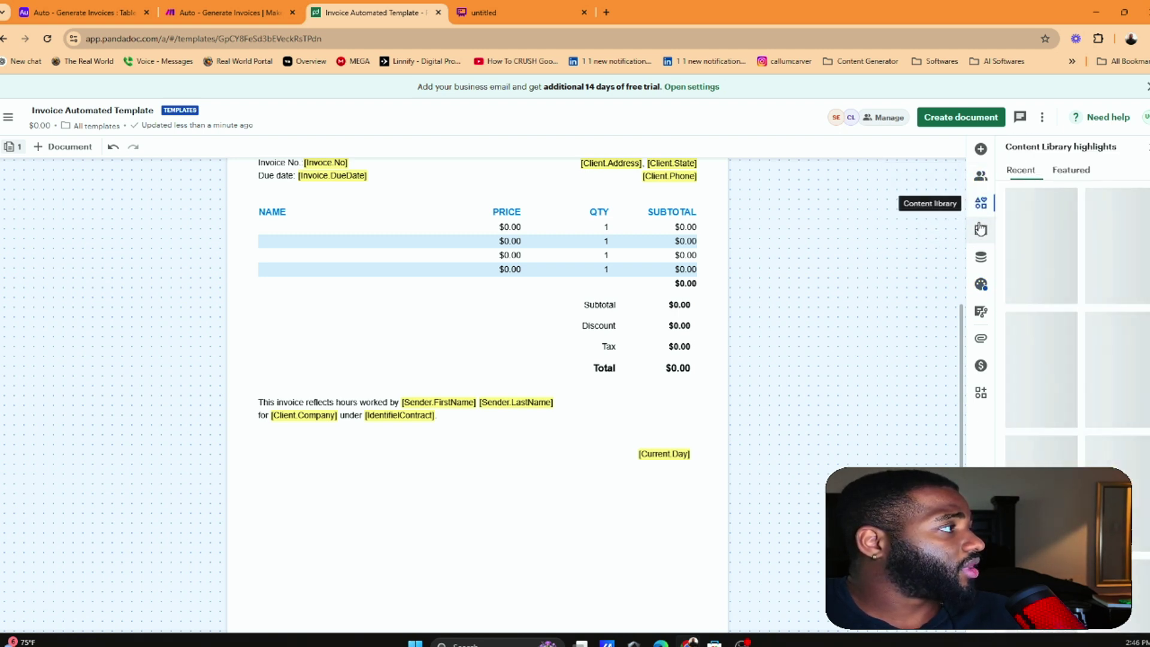
{"action": "left_click", "coordinate": [986, 231]}
{"action": "scroll", "coordinate": [1043, 333], "scroll_direction": "down", "scroll_amount": 10}
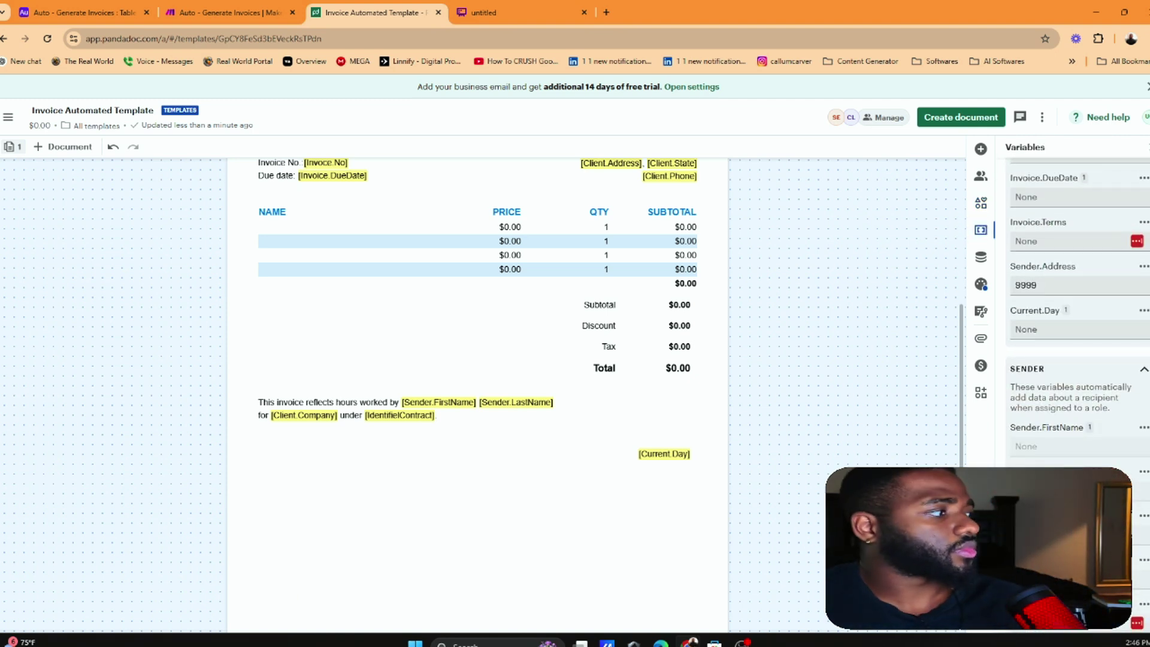
{"action": "scroll", "coordinate": [1048, 419], "scroll_direction": "down", "scroll_amount": 6}
{"action": "scroll", "coordinate": [1052, 451], "scroll_direction": "down", "scroll_amount": 4}
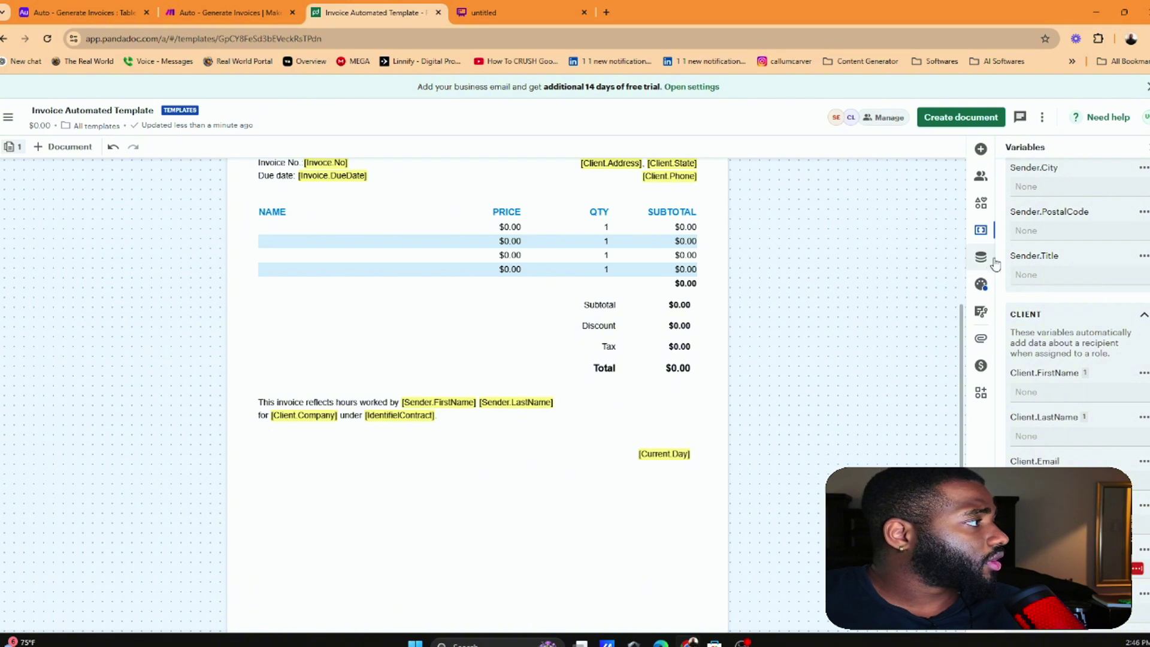
{"action": "left_click", "coordinate": [982, 205]}
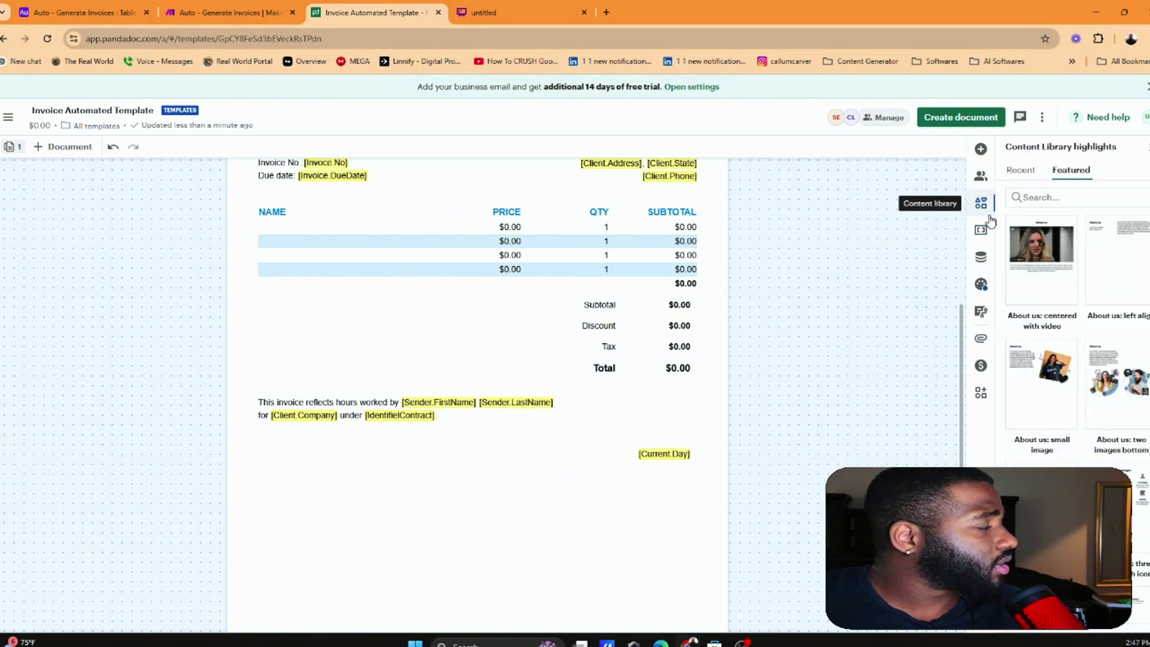
{"action": "left_click", "coordinate": [982, 287]}
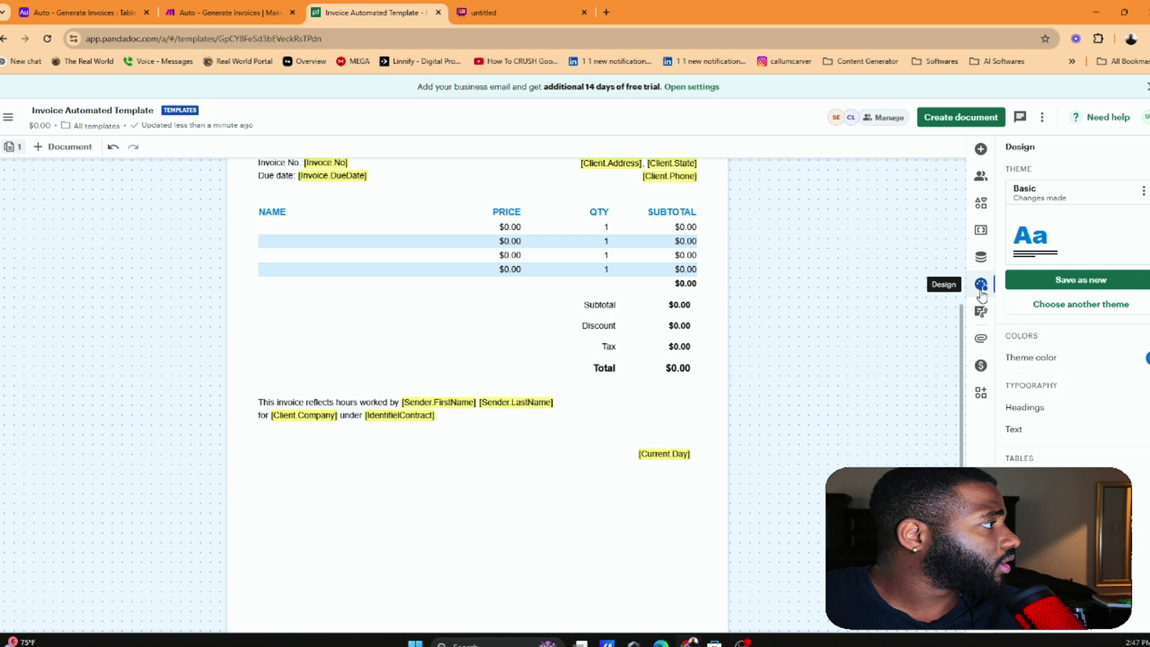
{"action": "left_click", "coordinate": [986, 174]}
{"action": "scroll", "coordinate": [1072, 365], "scroll_direction": "down", "scroll_amount": 4}
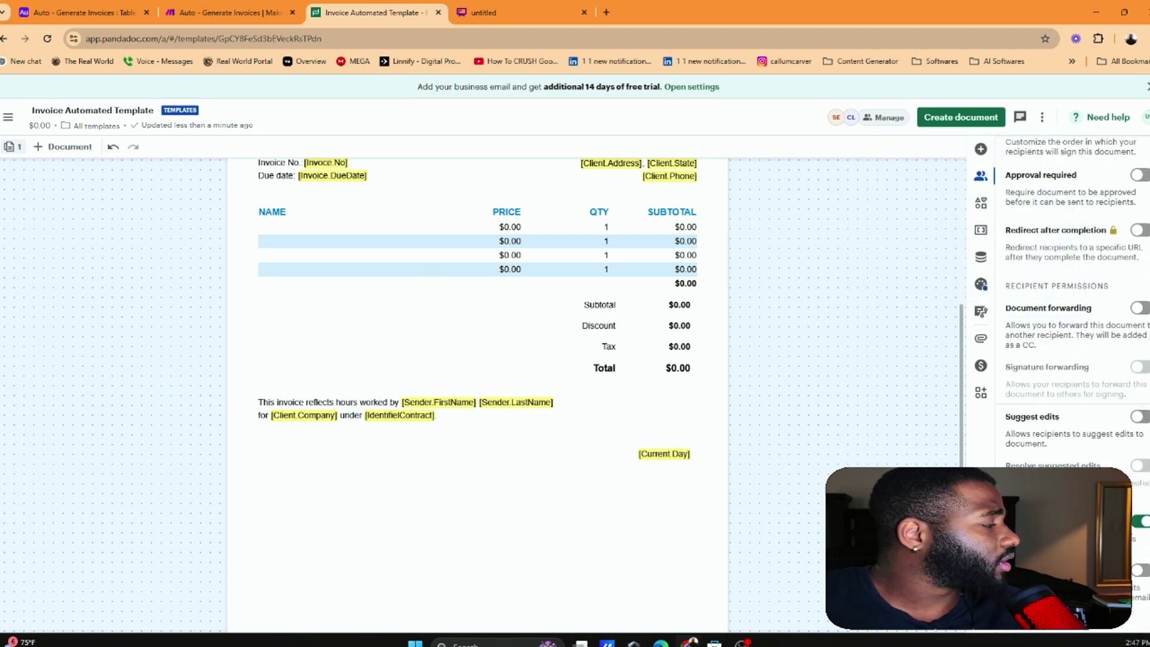
{"action": "scroll", "coordinate": [1072, 300], "scroll_direction": "up", "scroll_amount": 4}
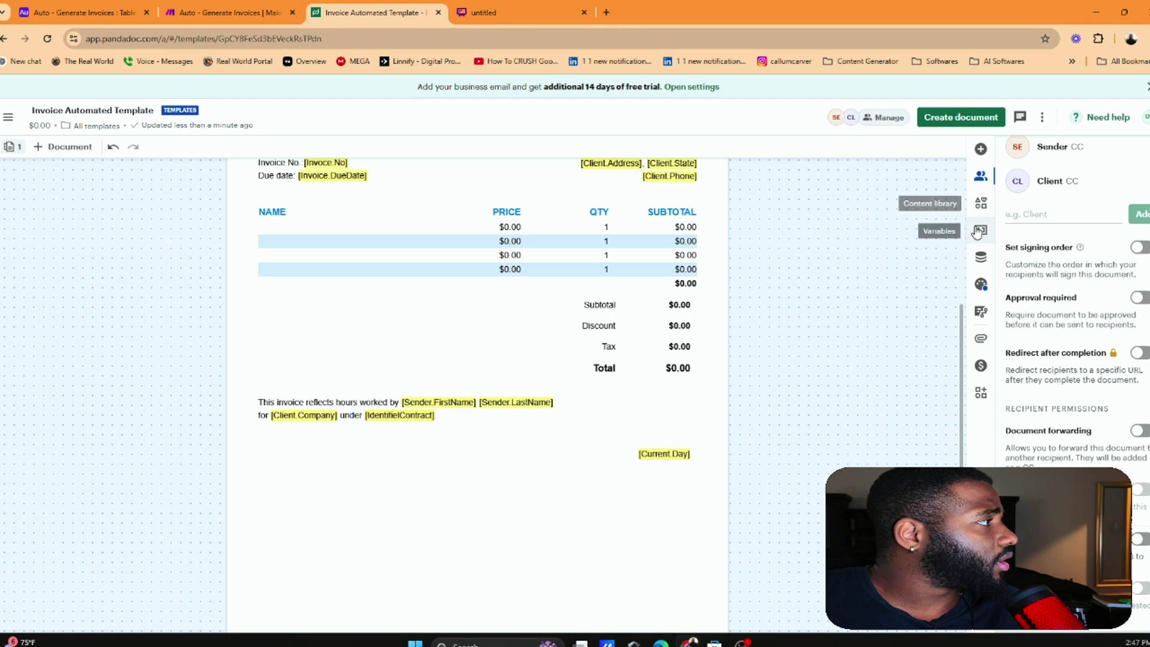
{"action": "left_click", "coordinate": [979, 231]}
{"action": "scroll", "coordinate": [1081, 386], "scroll_direction": "down", "scroll_amount": 10}
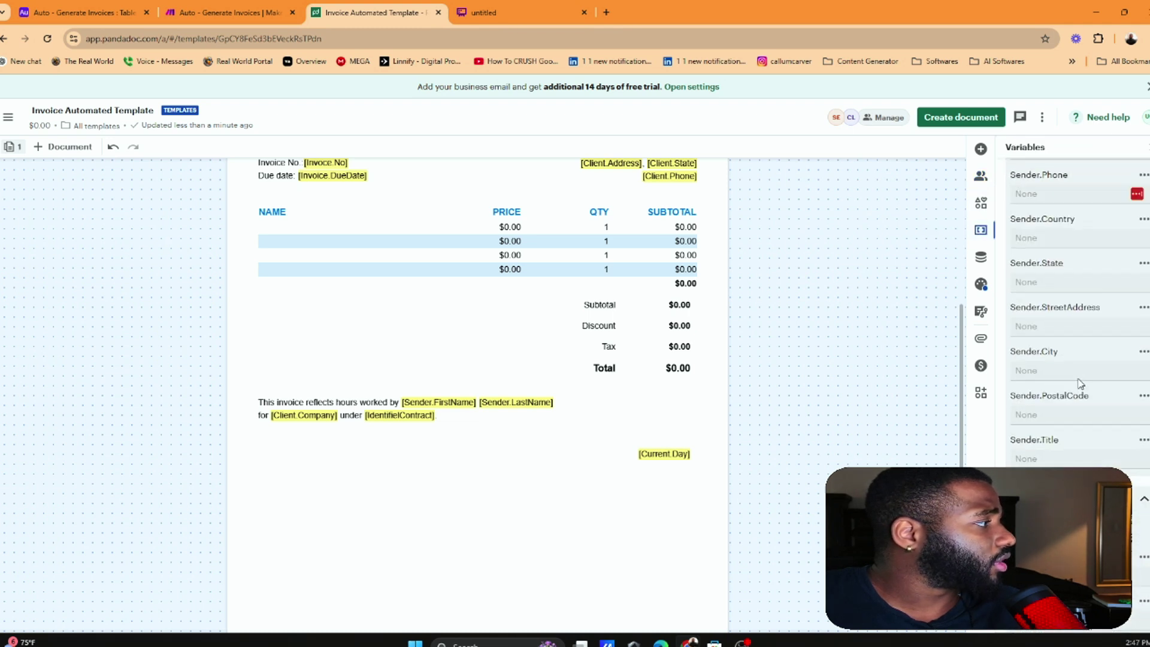
{"action": "left_click", "coordinate": [682, 421]}
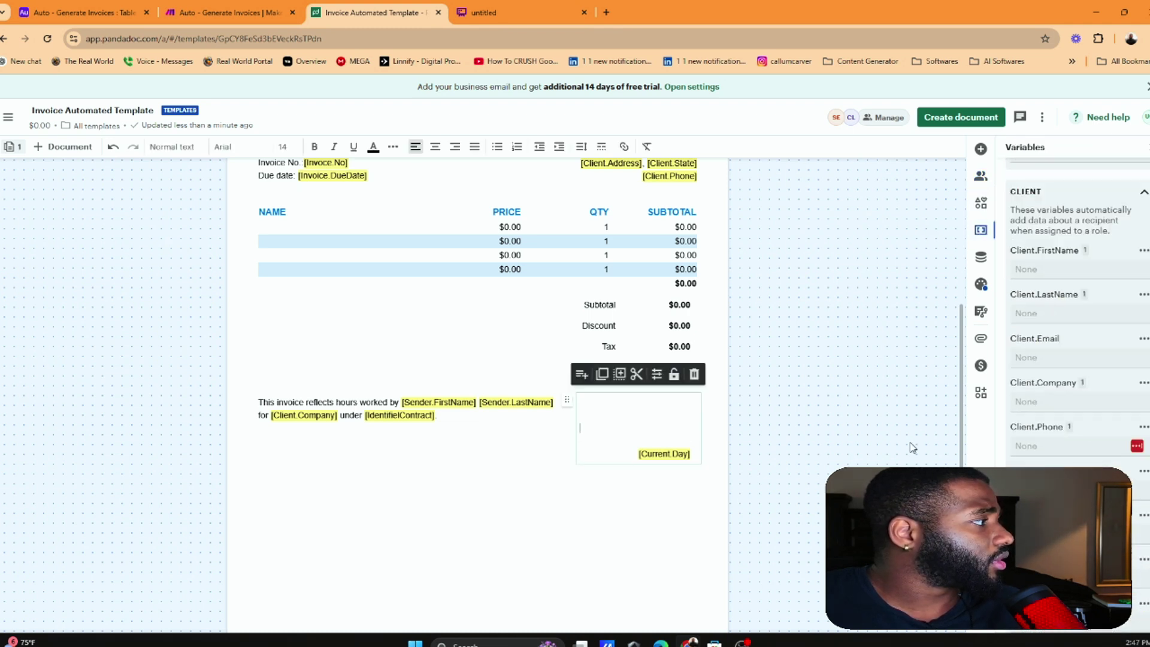
{"action": "scroll", "coordinate": [1078, 419], "scroll_direction": "down", "scroll_amount": 8}
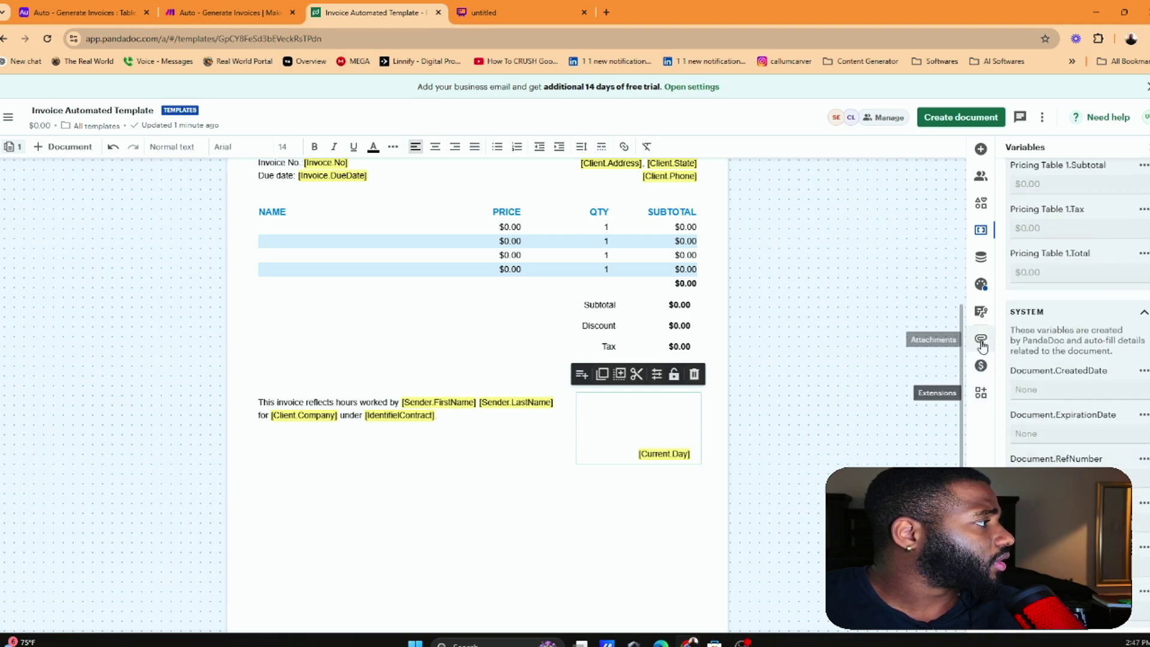
Review the workflow, design, data, variables and roles panels, including the Sender role's settings
{"action": "left_click", "coordinate": [983, 314]}
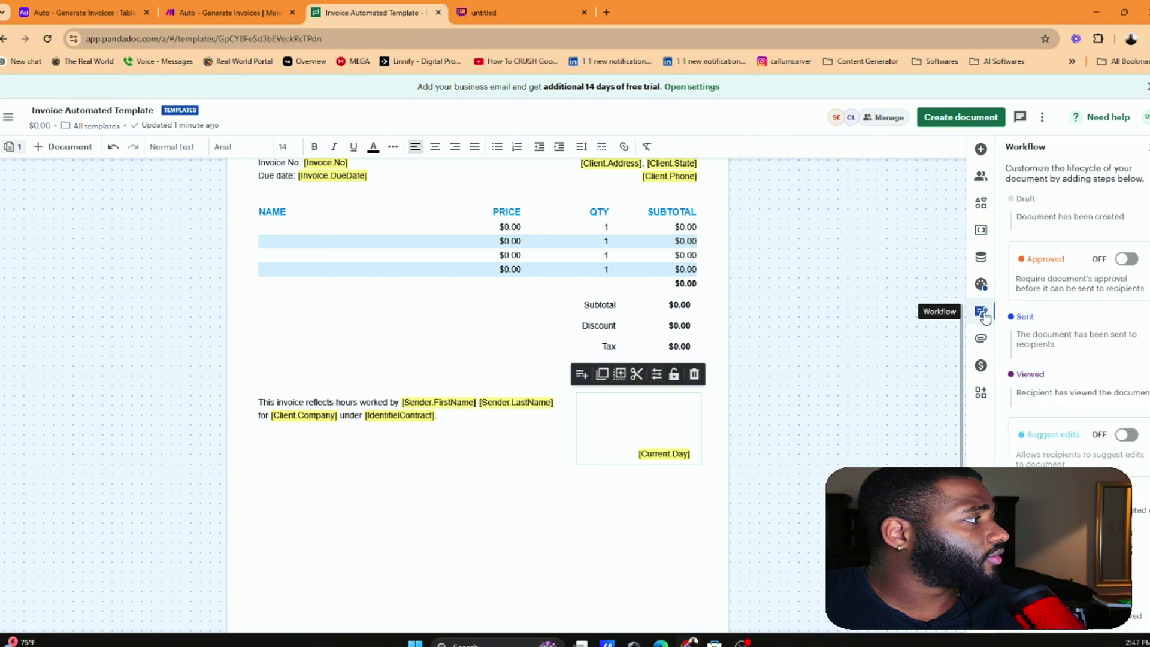
{"action": "left_click", "coordinate": [981, 284]}
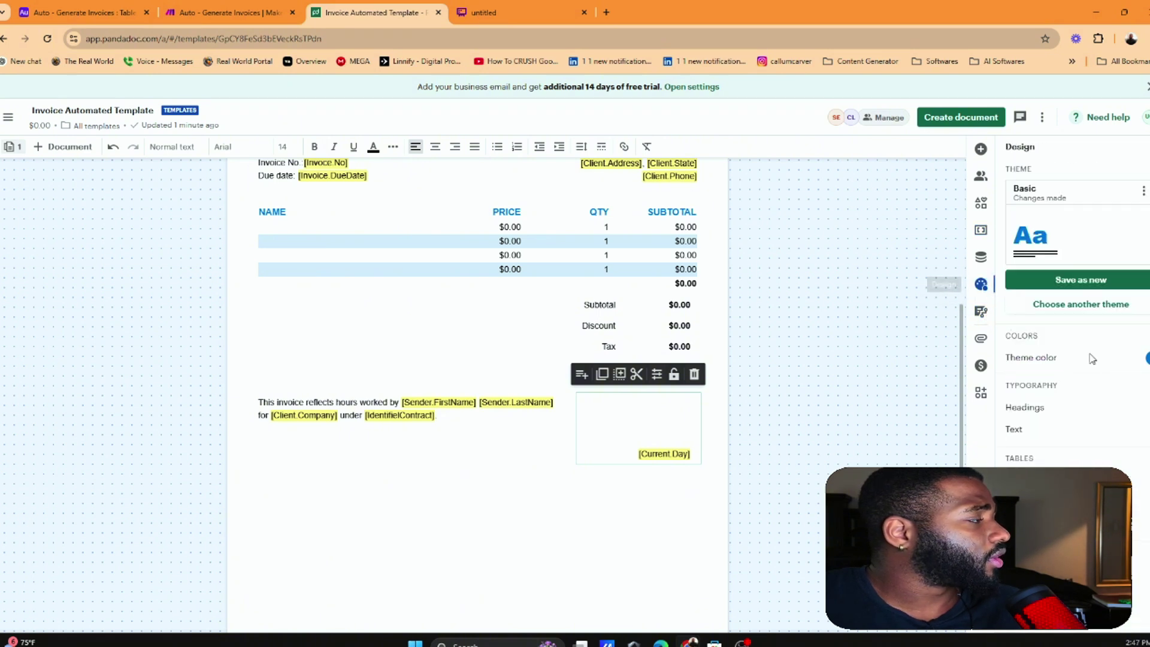
{"action": "scroll", "coordinate": [1049, 353], "scroll_direction": "down", "scroll_amount": 1}
{"action": "scroll", "coordinate": [1048, 353], "scroll_direction": "up", "scroll_amount": 1}
{"action": "left_click", "coordinate": [981, 257]}
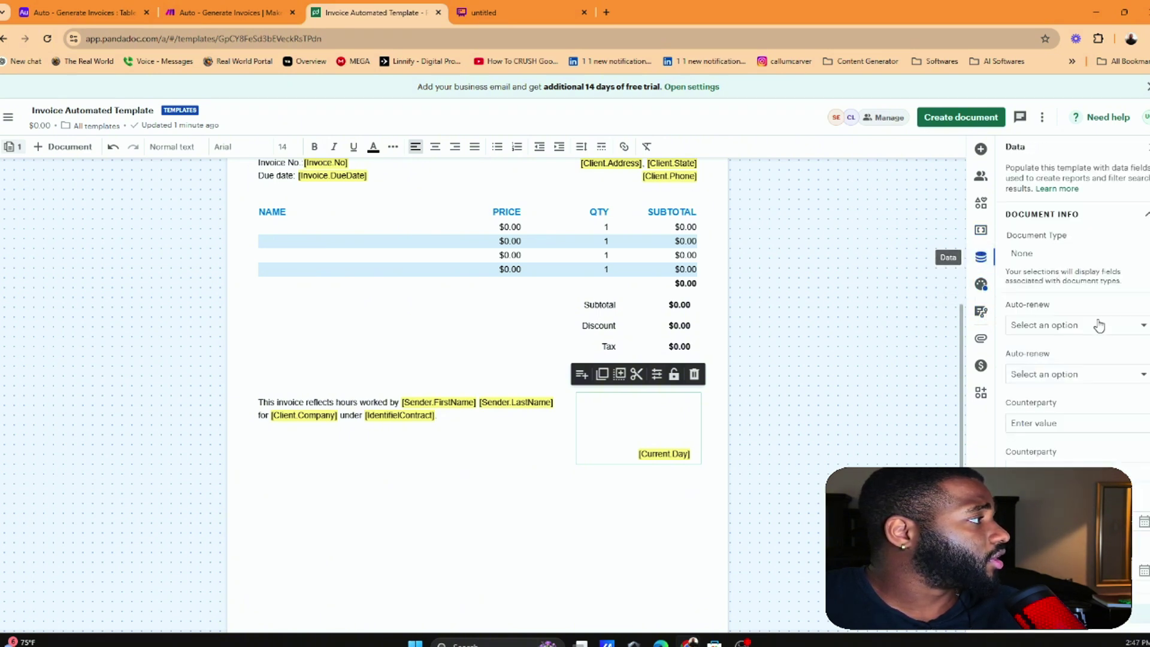
{"action": "scroll", "coordinate": [1088, 318], "scroll_direction": "down", "scroll_amount": 2}
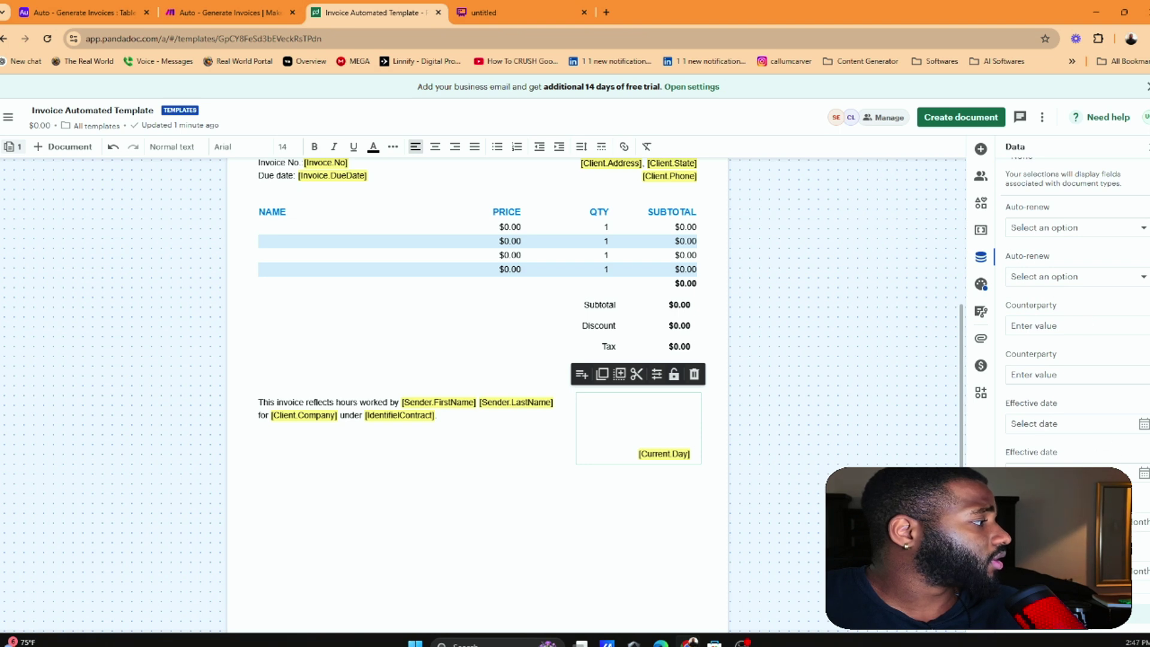
{"action": "left_click", "coordinate": [981, 230]}
{"action": "scroll", "coordinate": [1072, 300], "scroll_direction": "down", "scroll_amount": 6}
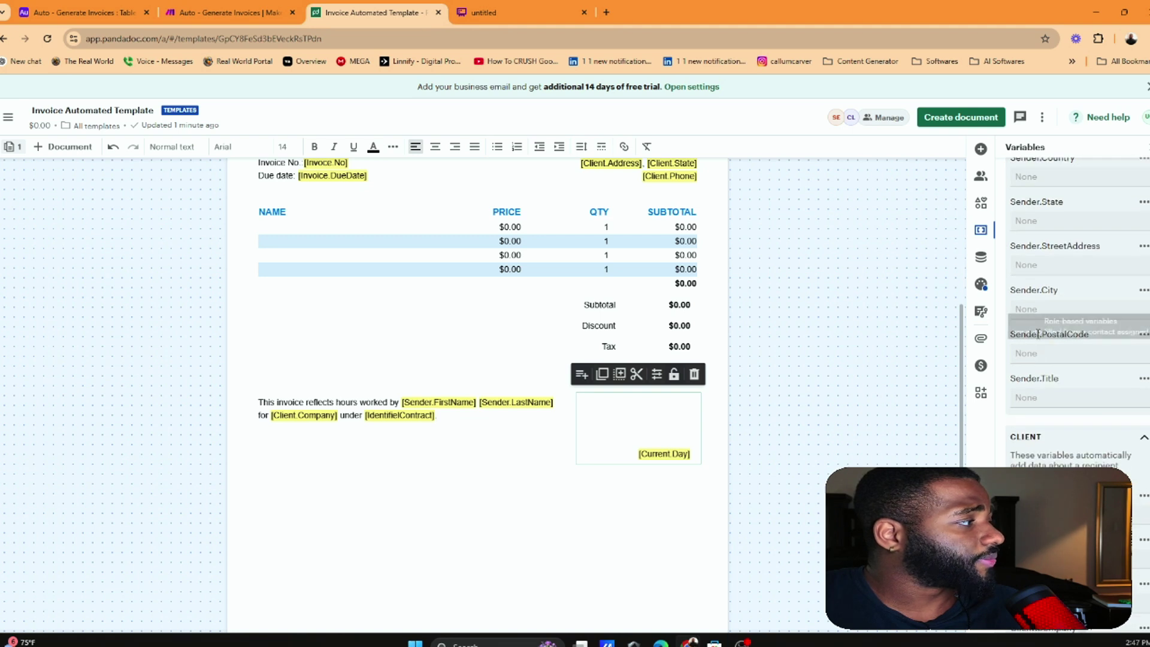
{"action": "left_click", "coordinate": [981, 177]}
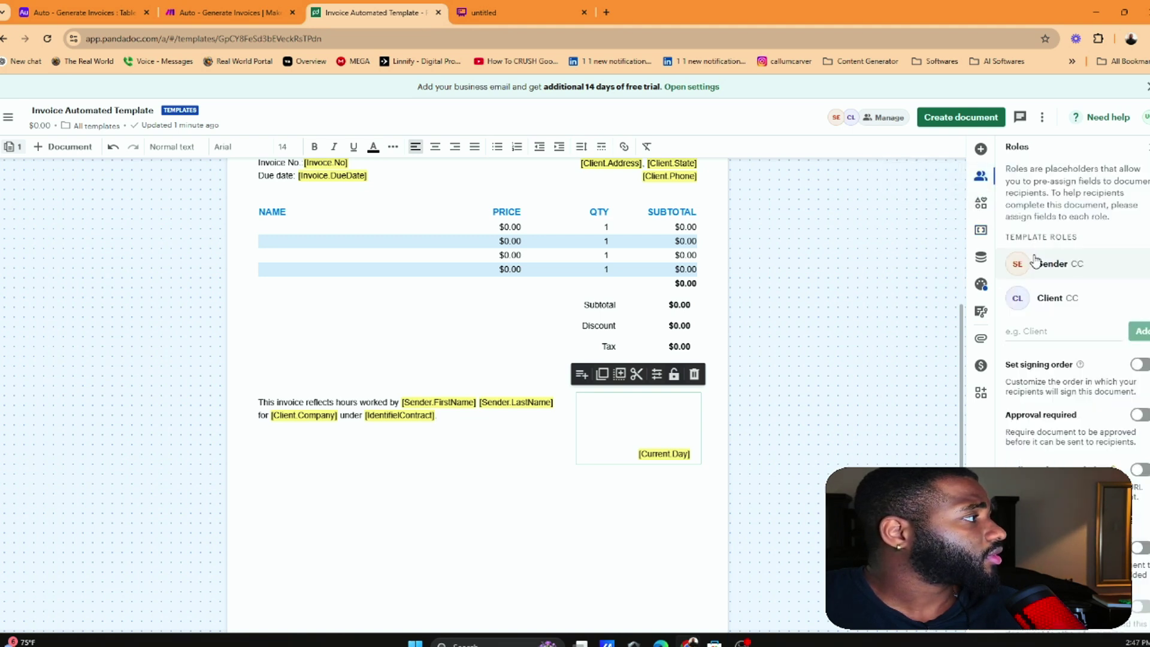
{"action": "left_click", "coordinate": [1019, 264]}
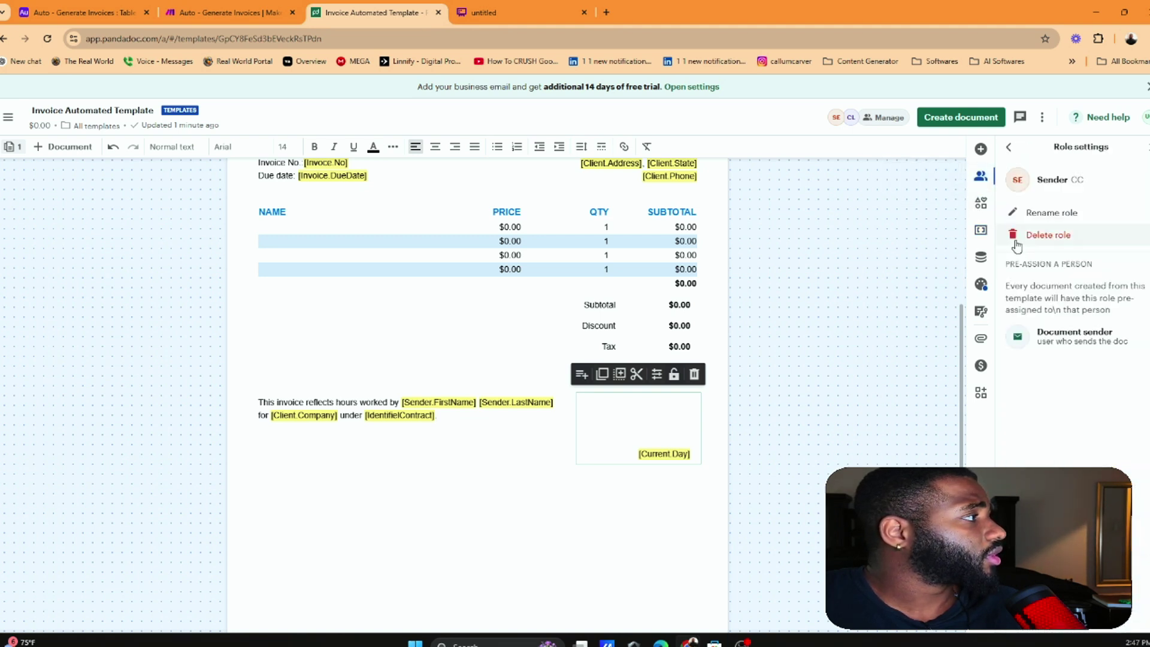
{"action": "left_click", "coordinate": [980, 206]}
{"action": "left_click", "coordinate": [981, 149]}
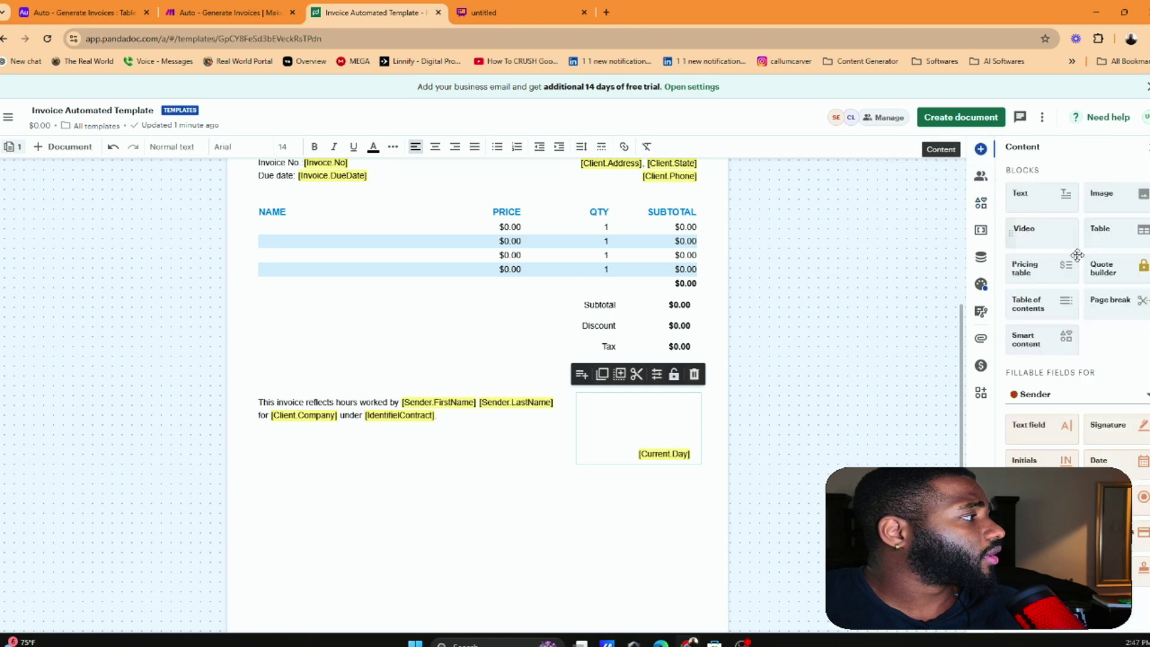
Drag a Signature field into the box above [Current.Day], then inspect the [Sender.FirstName] variable
{"action": "mouse_move", "coordinate": [1129, 421]}
{"action": "left_mouse_down"}
{"action": "mouse_move", "coordinate": [893, 429]}
{"action": "mouse_move", "coordinate": [624, 389]}
{"action": "mouse_move", "coordinate": [569, 400]}
{"action": "mouse_move", "coordinate": [1050, 345]}
{"action": "mouse_move", "coordinate": [1073, 428]}
{"action": "mouse_move", "coordinate": [1090, 443]}
{"action": "mouse_move", "coordinate": [1127, 429]}
{"action": "mouse_move", "coordinate": [779, 446]}
{"action": "mouse_move", "coordinate": [607, 402]}
{"action": "left_mouse_up"}
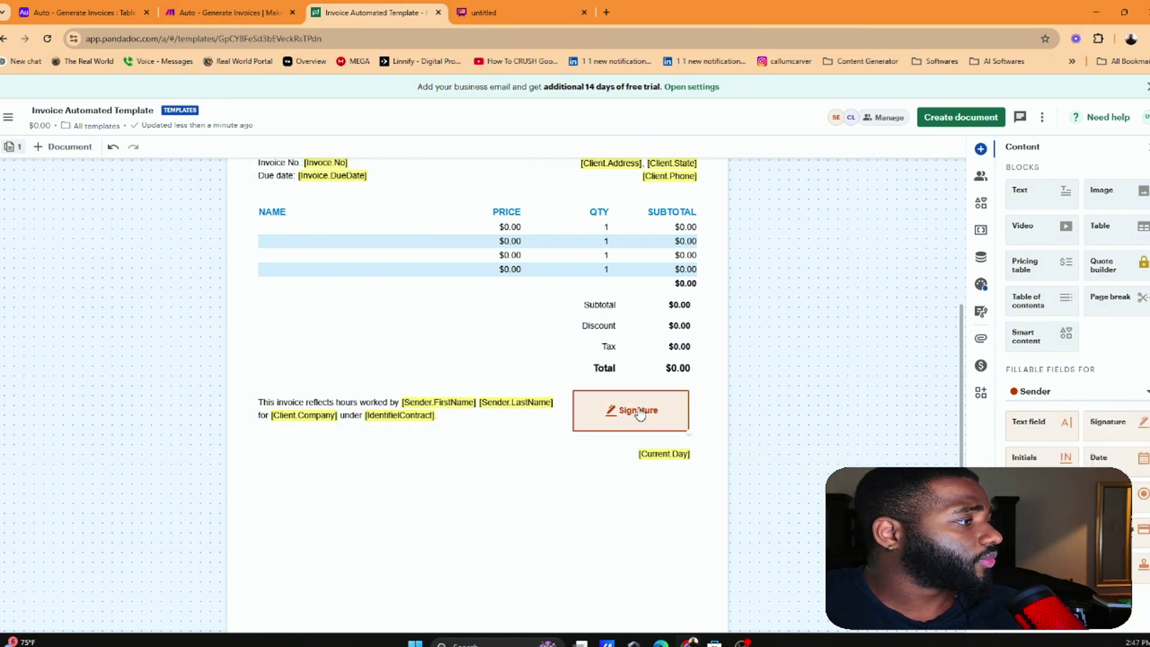
{"action": "left_click", "coordinate": [649, 423]}
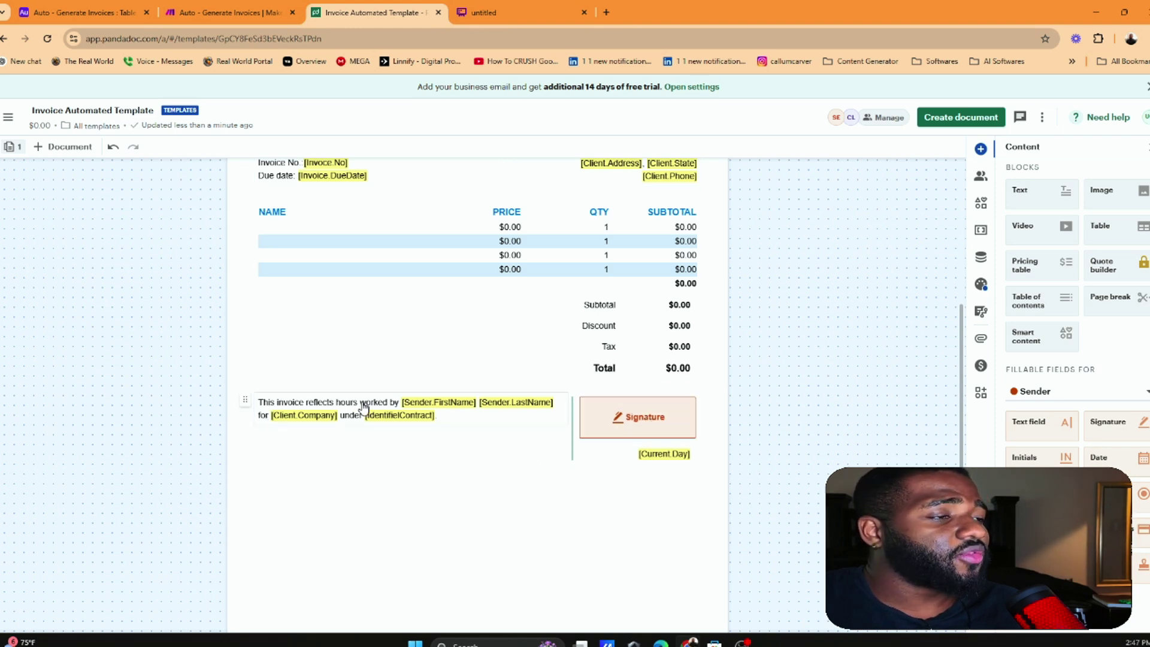
{"action": "left_click", "coordinate": [399, 410]}
{"action": "double_click", "coordinate": [476, 400]}
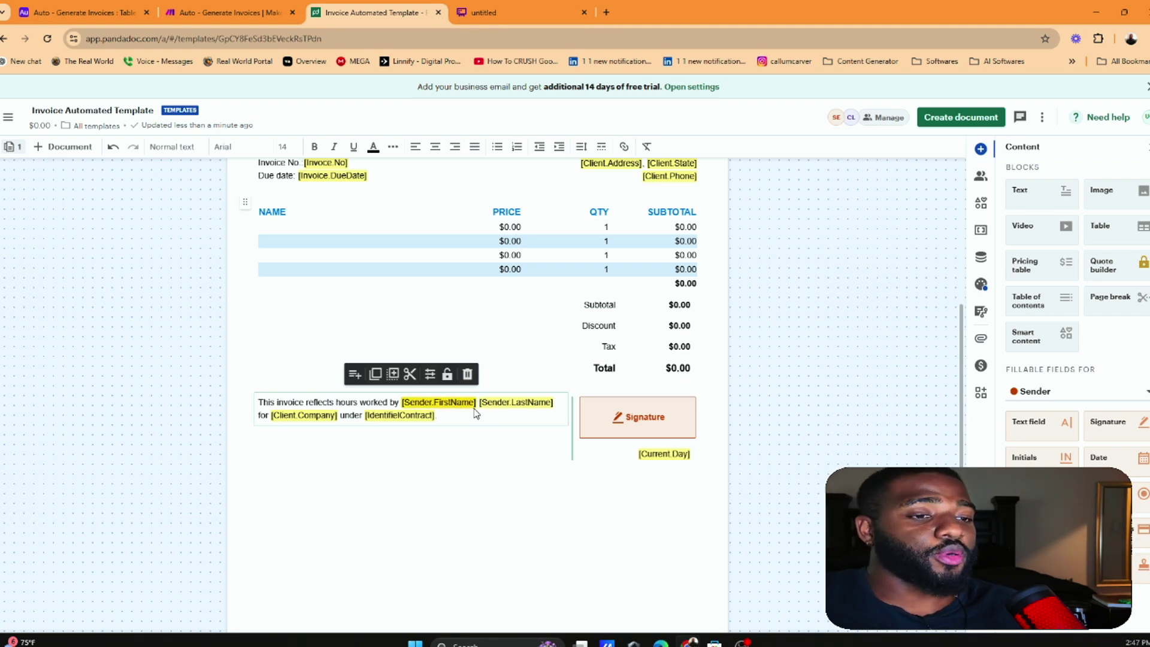
{"action": "left_click", "coordinate": [475, 402]}
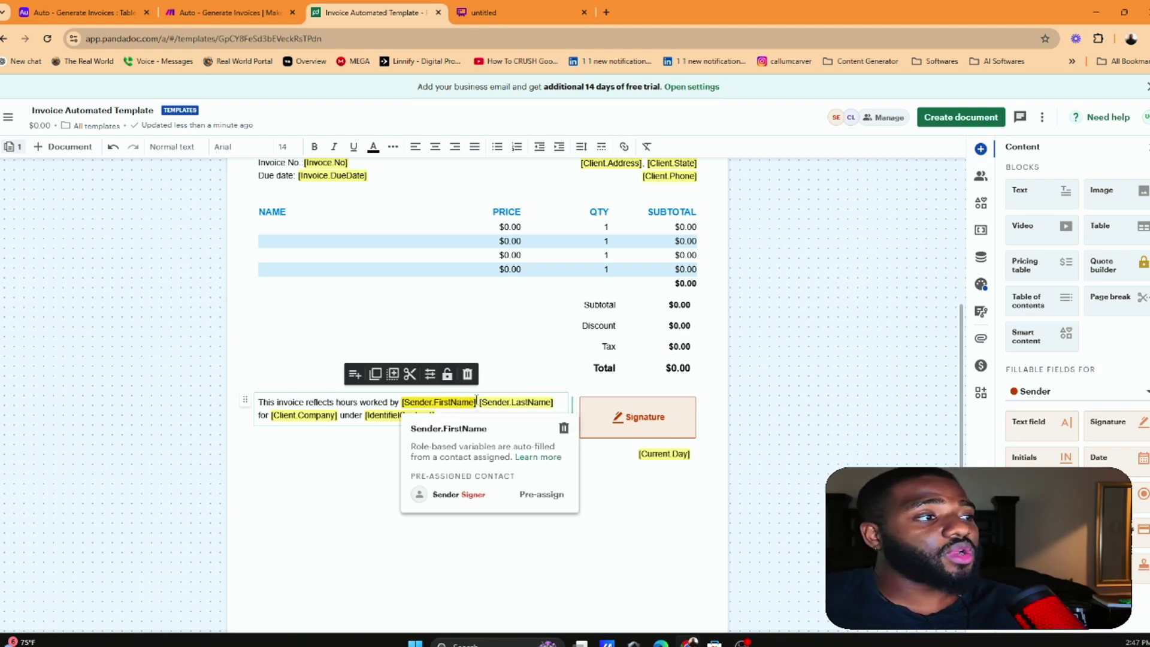
{"action": "scroll", "coordinate": [513, 335], "scroll_direction": "up", "scroll_amount": 5}
Replace the sender name variables in the closing sentence with 'Masons Marketing Agency' from the header
{"action": "left_click", "coordinate": [636, 219]}
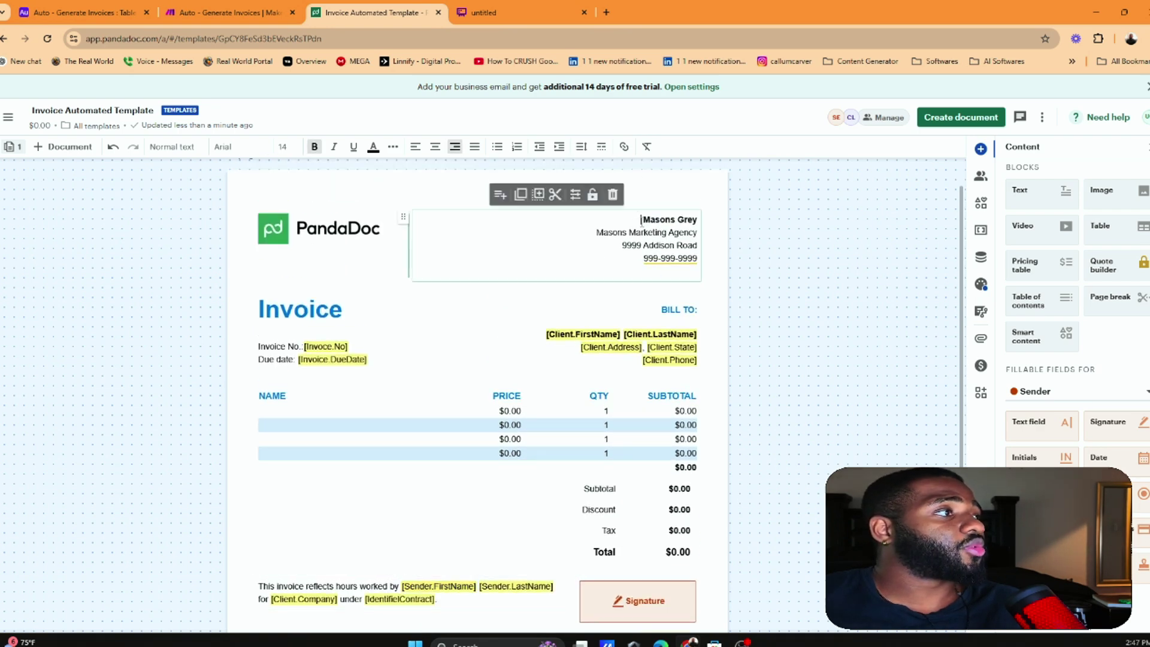
{"action": "left_click_drag", "start_coordinate": [597, 232], "coordinate": [705, 244]}
{"action": "key", "text": "ctrl+c"}
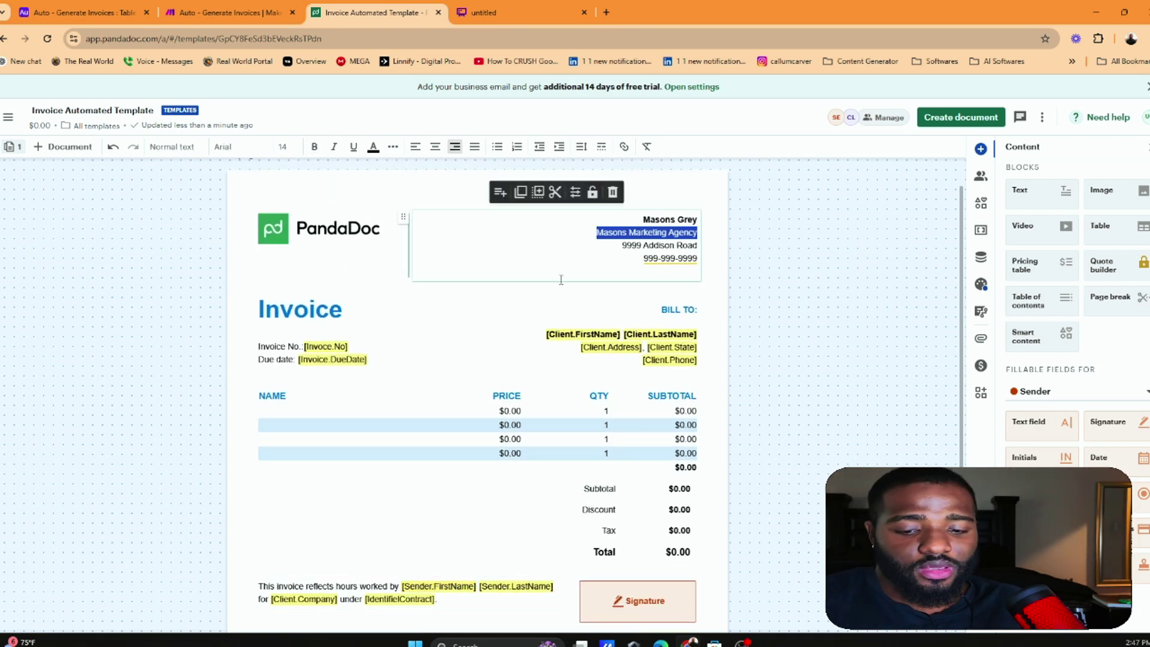
{"action": "scroll", "coordinate": [562, 279], "scroll_direction": "down", "scroll_amount": 4}
{"action": "left_click", "coordinate": [474, 369]}
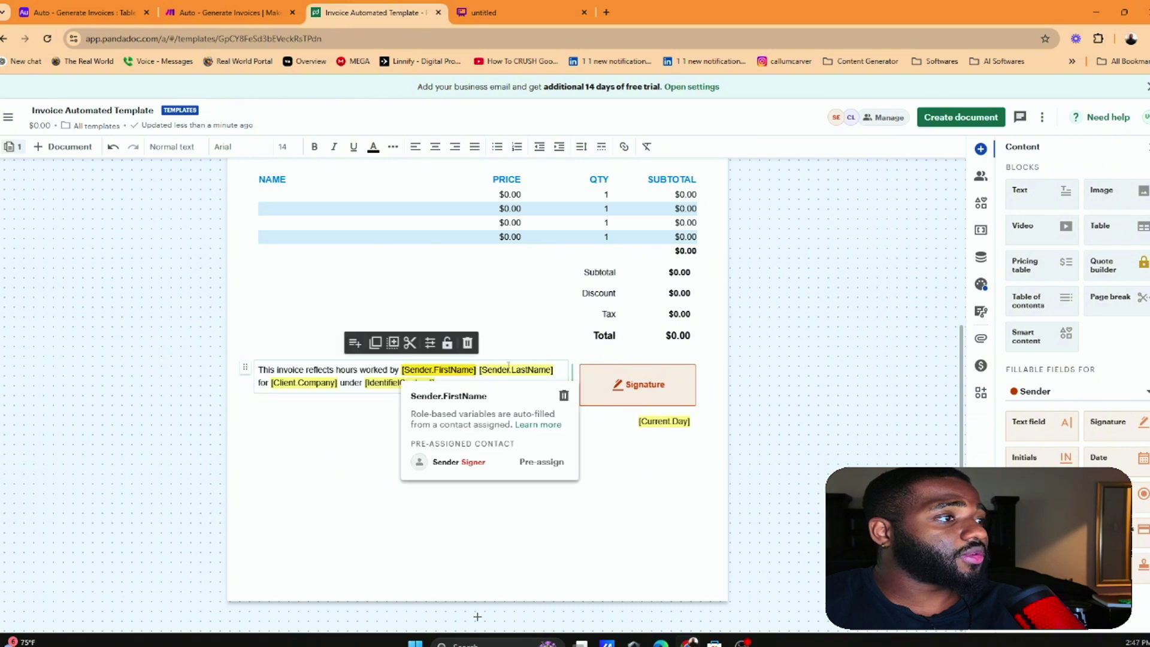
{"action": "left_click", "coordinate": [509, 369]}
{"action": "key", "text": "BackSpace"}
{"action": "key", "text": "BackSpace"}
{"action": "key", "text": "BackSpace"}
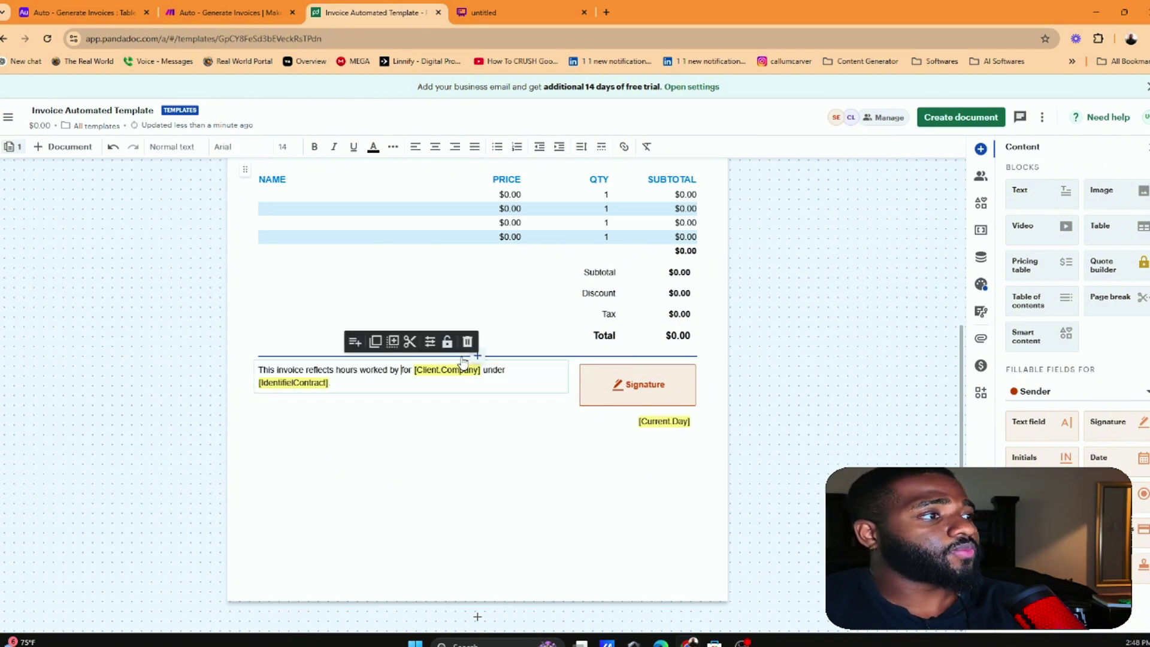
{"action": "key", "text": "ctrl+v"}
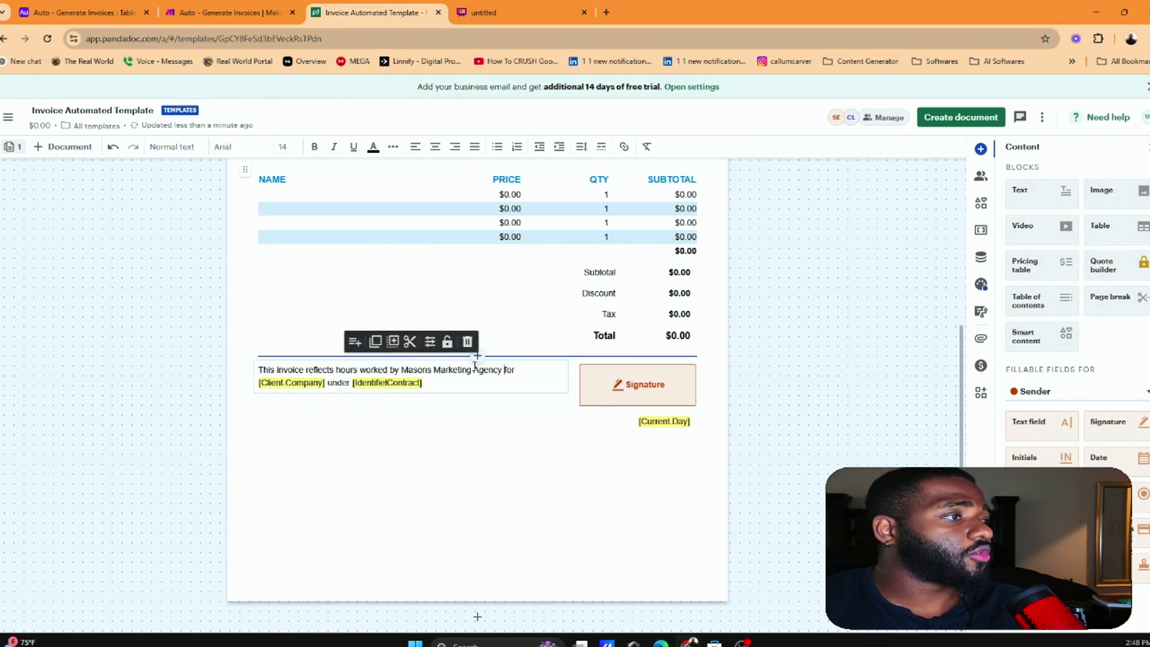
Delete 'under [IdentifielContract]' so the sentence ends with [Client.Company]
{"action": "left_click_drag", "start_coordinate": [264, 370], "coordinate": [451, 370]}
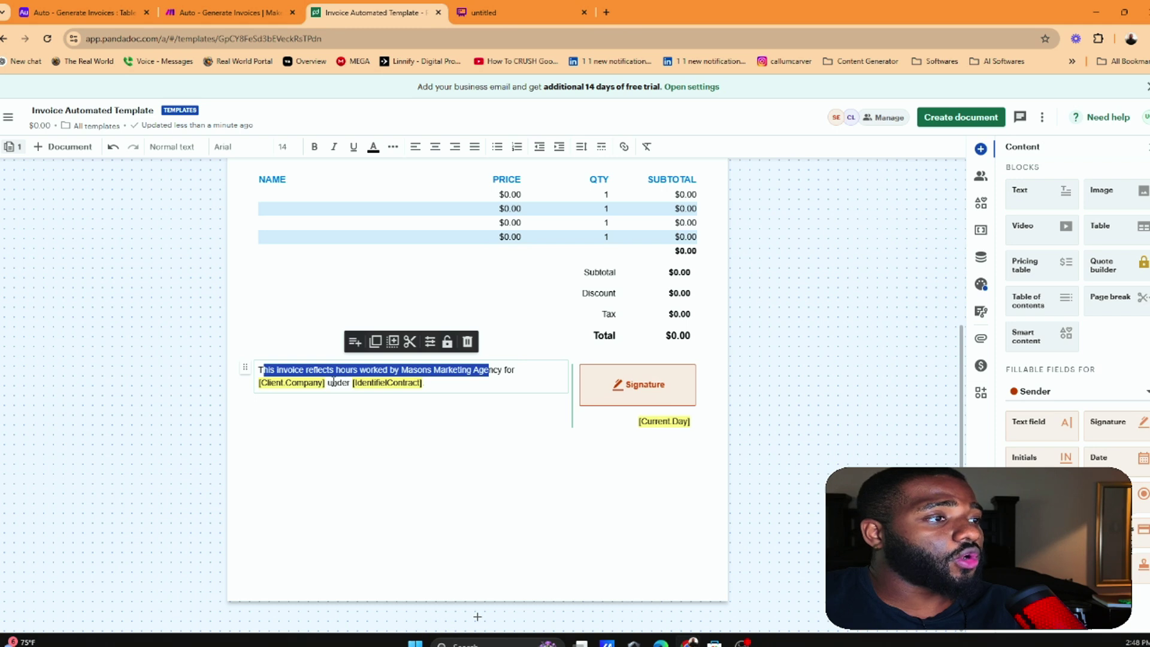
{"action": "left_click", "coordinate": [257, 393]}
{"action": "key", "text": "Delete"}
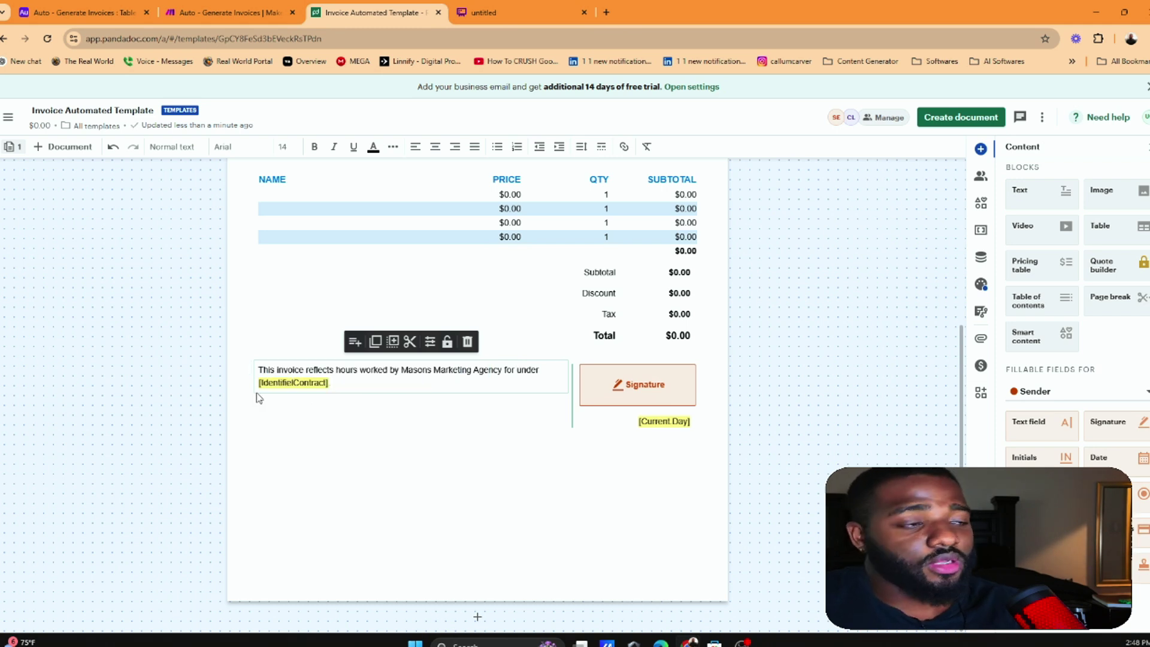
{"action": "key", "text": "ctrl+z"}
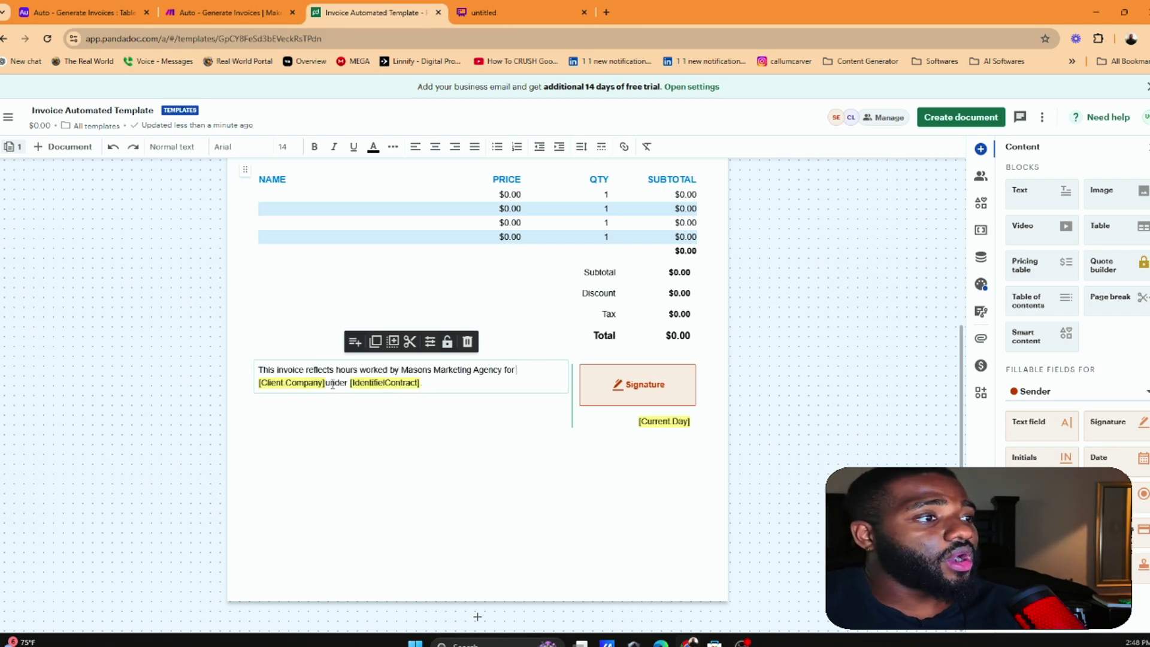
{"action": "left_click", "coordinate": [322, 382]}
{"action": "left_click", "coordinate": [333, 371]}
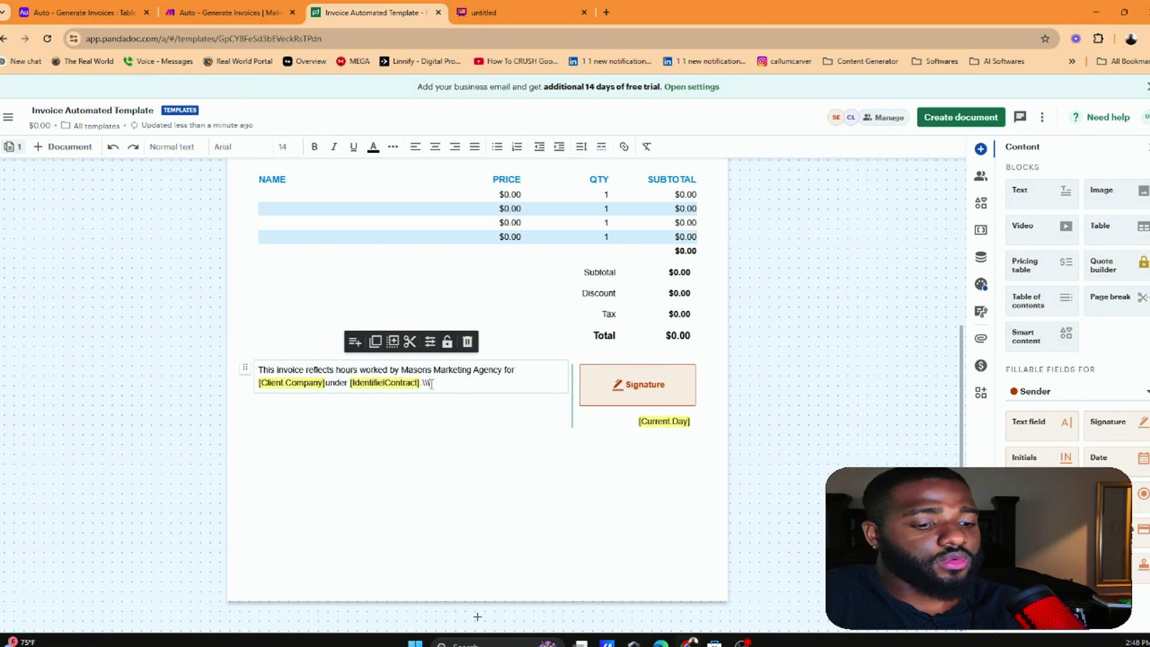
{"action": "key", "text": "BackSpace"}
{"action": "key", "text": "BackSpace"}
{"action": "key", "text": "BackSpace"}
{"action": "key", "text": "BackSpace"}
{"action": "key", "text": "BackSpace"}
{"action": "key", "text": "BackSpace"}
{"action": "key", "text": "BackSpace"}
{"action": "key", "text": "BackSpace"}
{"action": "key", "text": "BackSpace"}
{"action": "key", "text": "BackSpace"}
{"action": "key", "text": "BackSpace"}
{"action": "key", "text": "BackSpace"}
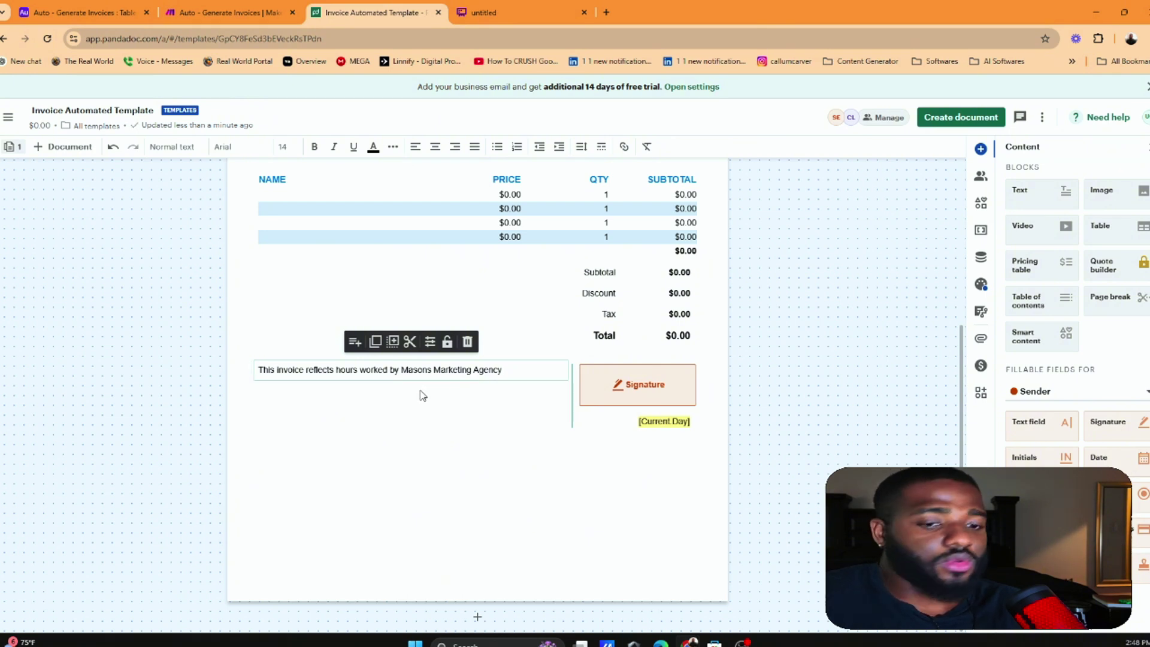
{"action": "key", "text": "ctrl+z"}
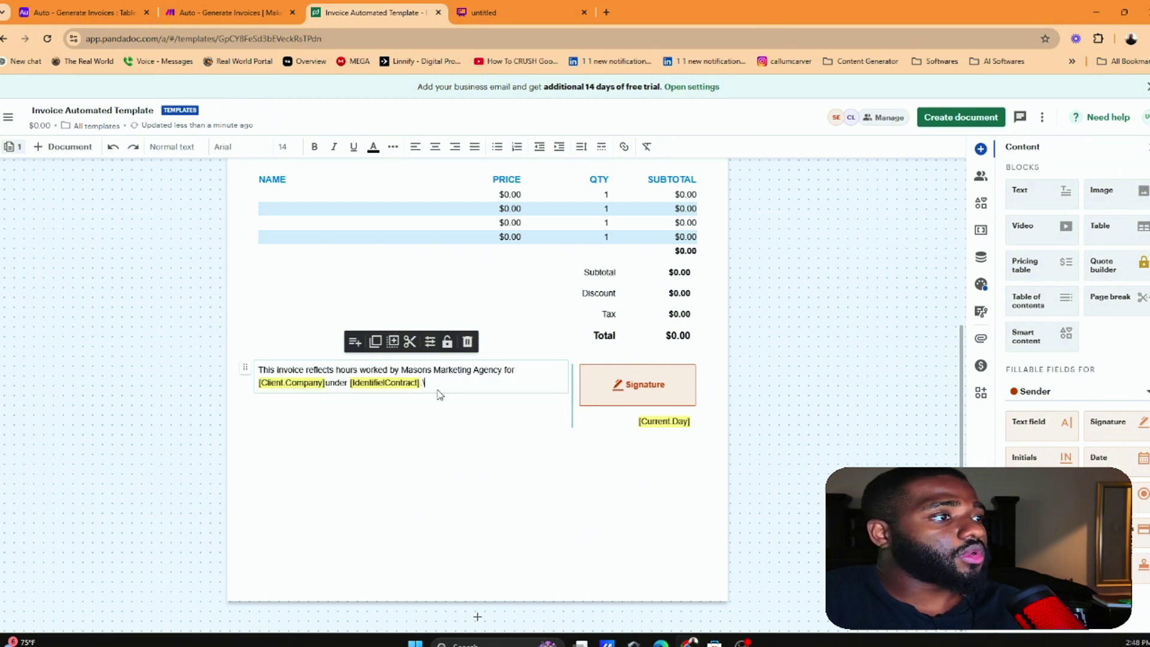
{"action": "key", "text": "BackSpace"}
{"action": "key", "text": "BackSpace"}
{"action": "key", "text": "BackSpace"}
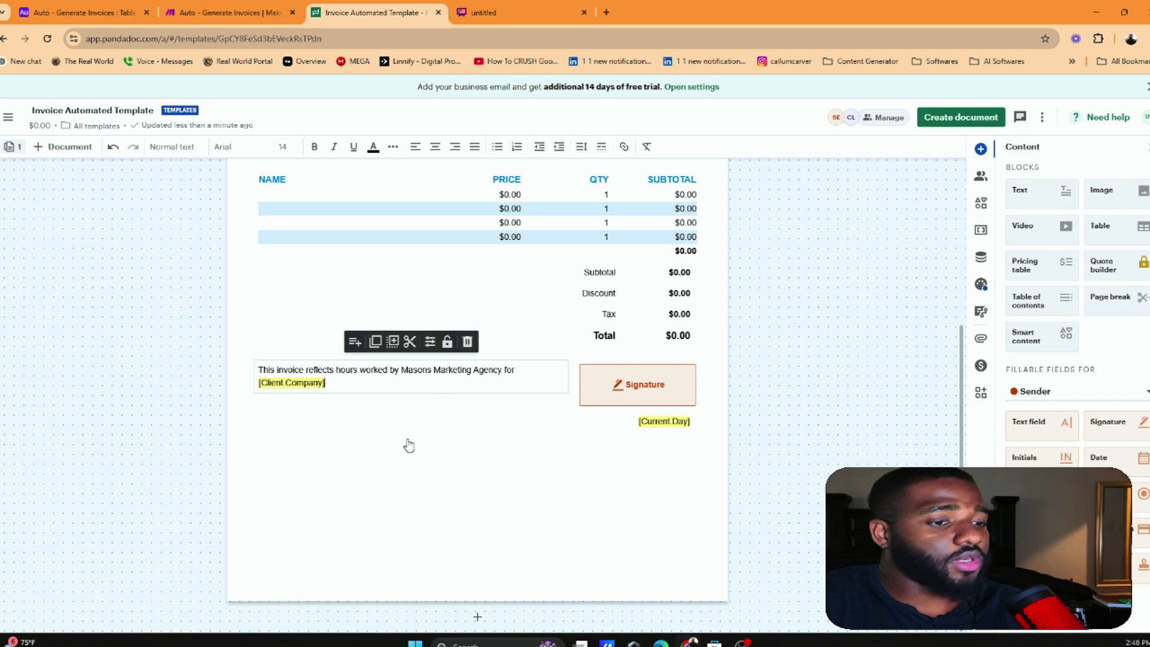
{"action": "left_click", "coordinate": [371, 486]}
Scroll to the invoice's bottom to check the closing sentence, signature field and [Current.Day]
{"action": "scroll", "coordinate": [486, 335], "scroll_direction": "up", "scroll_amount": 3}
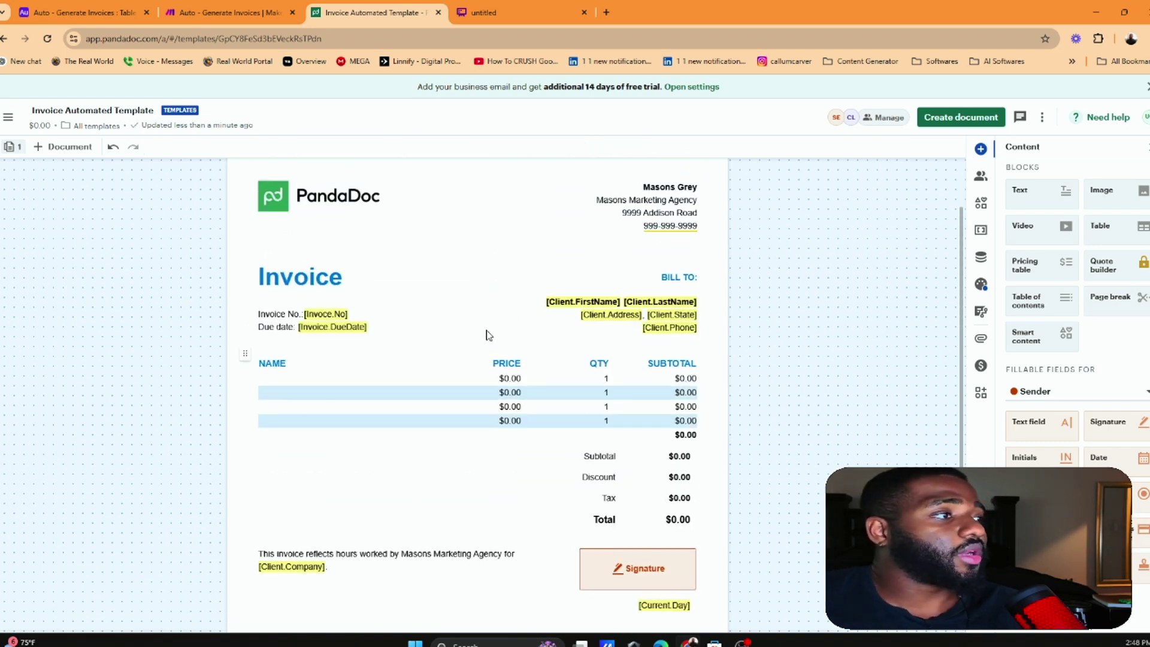
{"action": "scroll", "coordinate": [539, 347], "scroll_direction": "down", "scroll_amount": 2}
{"action": "scroll", "coordinate": [570, 300], "scroll_direction": "up", "scroll_amount": 3}
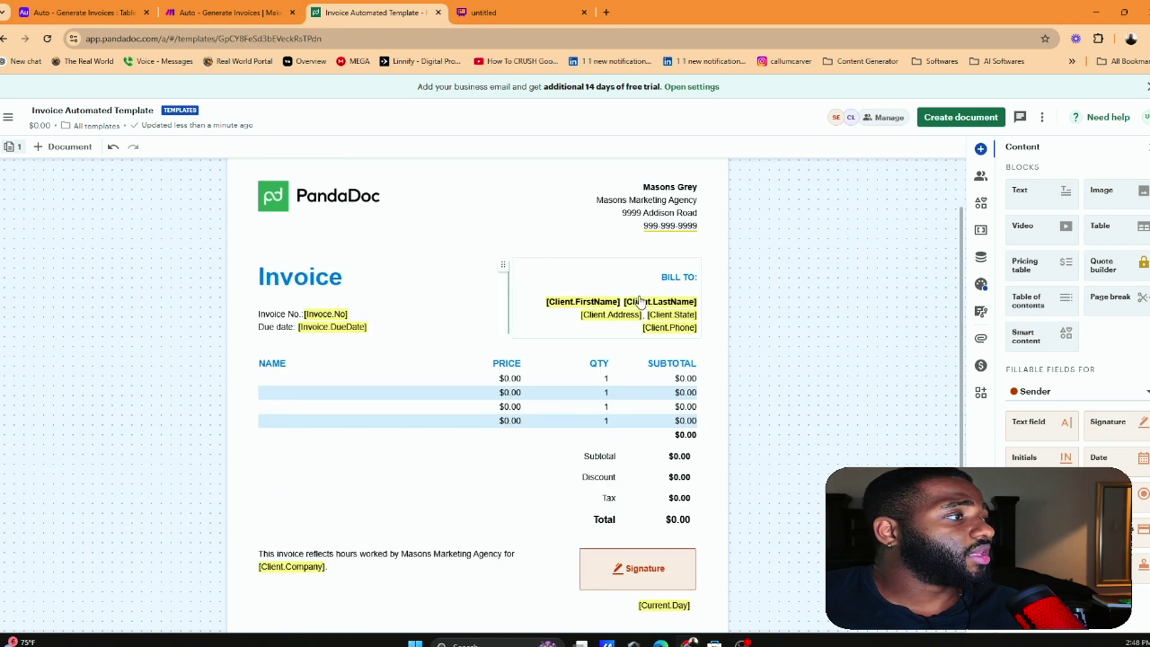
{"action": "scroll", "coordinate": [467, 284], "scroll_direction": "up", "scroll_amount": 1}
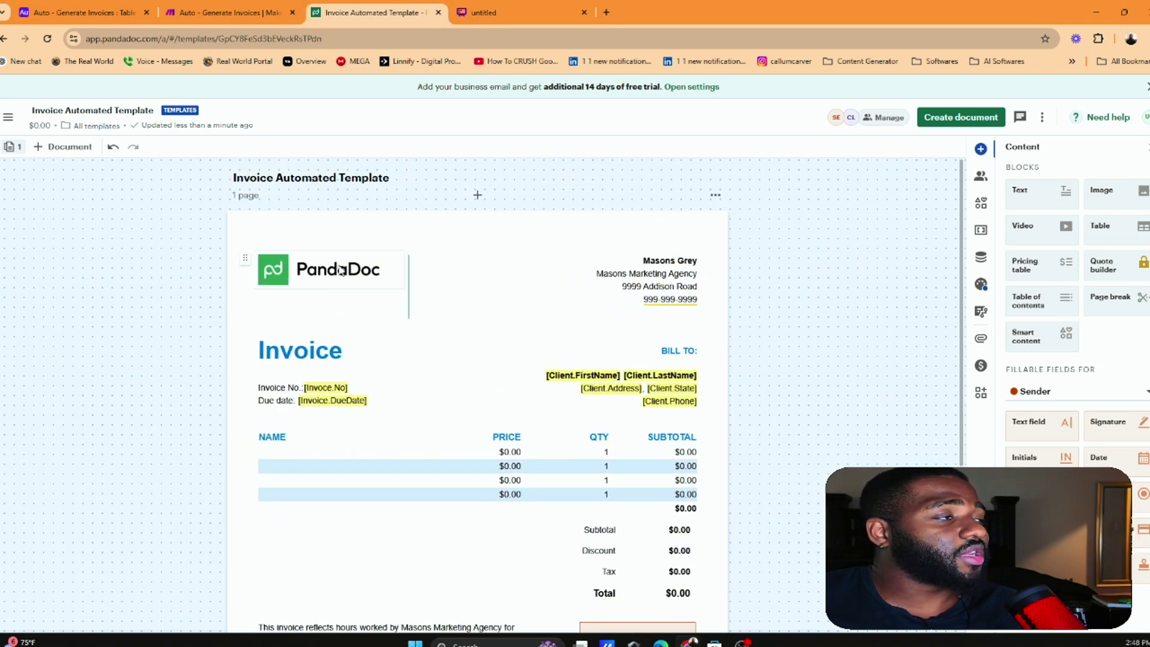
{"action": "scroll", "coordinate": [341, 270], "scroll_direction": "down", "scroll_amount": 2}
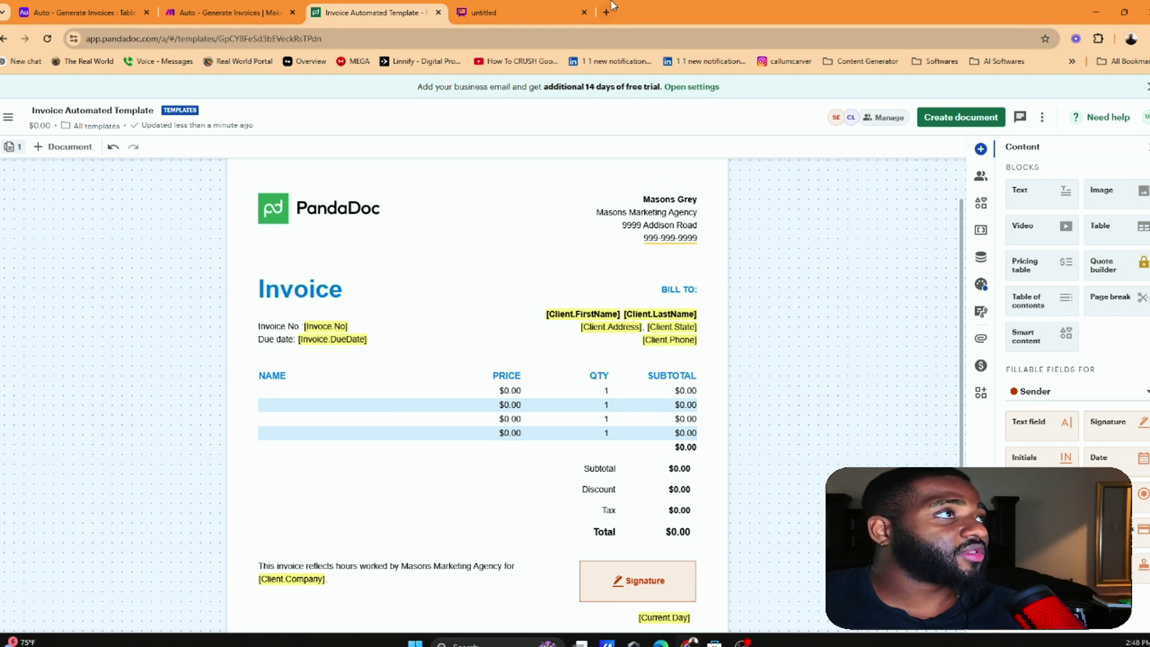
{"action": "scroll", "coordinate": [667, 224], "scroll_direction": "down", "scroll_amount": 1}
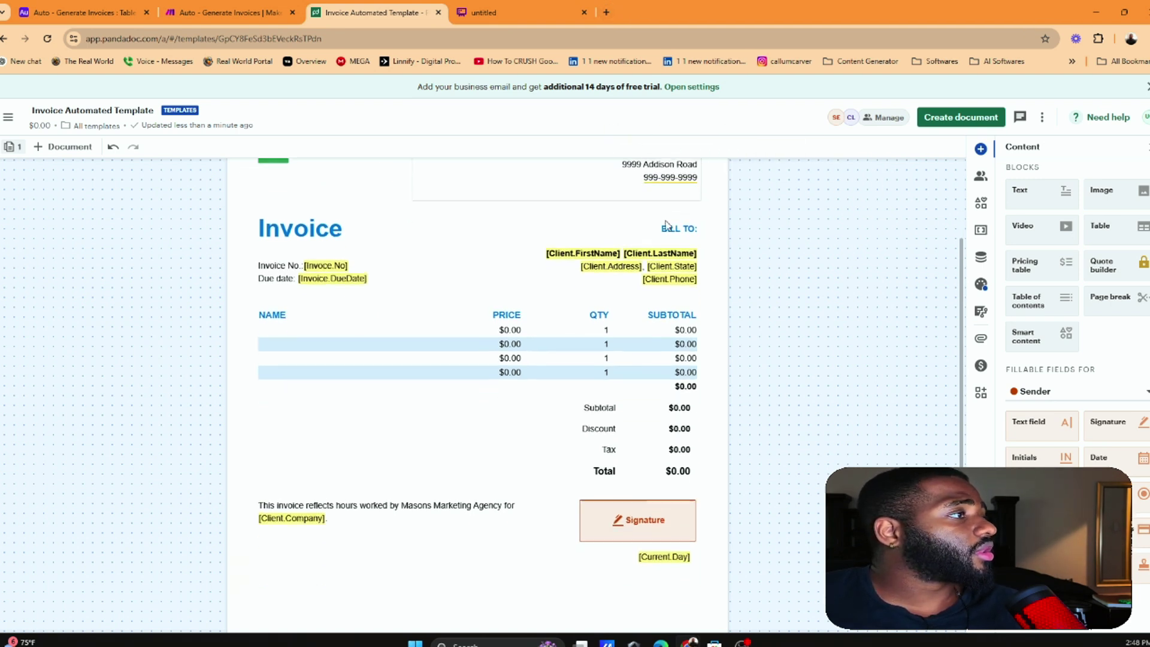
{"action": "scroll", "coordinate": [667, 224], "scroll_direction": "up", "scroll_amount": 1}
{"action": "scroll", "coordinate": [587, 249], "scroll_direction": "down", "scroll_amount": 1}
{"action": "scroll", "coordinate": [645, 336], "scroll_direction": "down", "scroll_amount": 2}
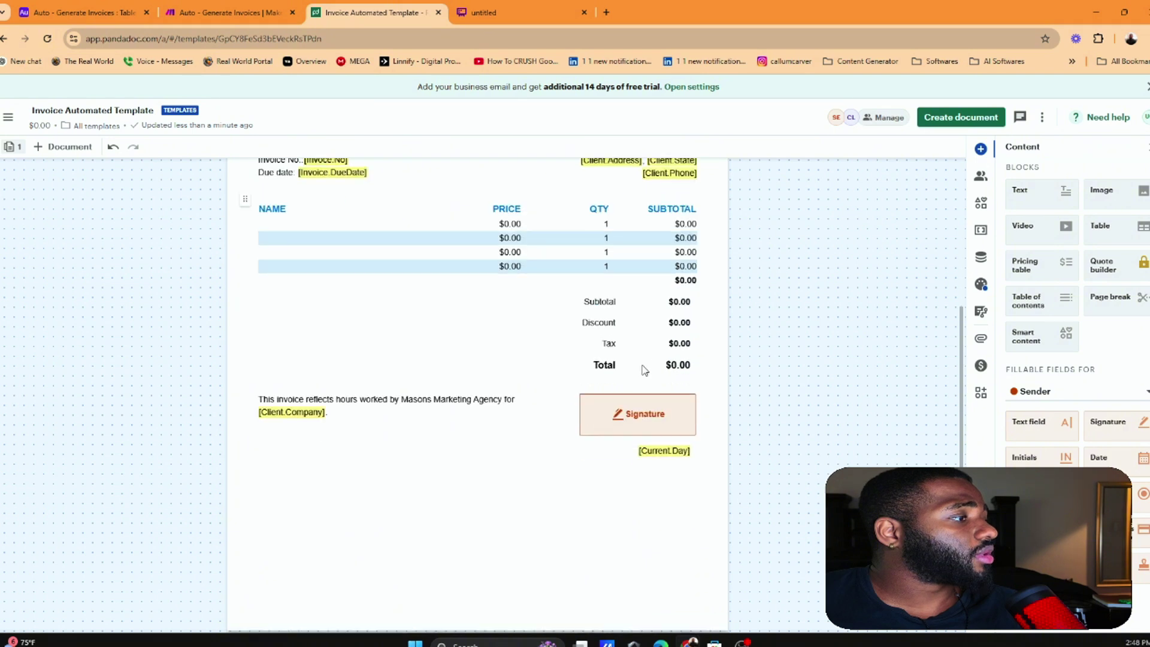
{"action": "scroll", "coordinate": [645, 369], "scroll_direction": "down", "scroll_amount": 1}
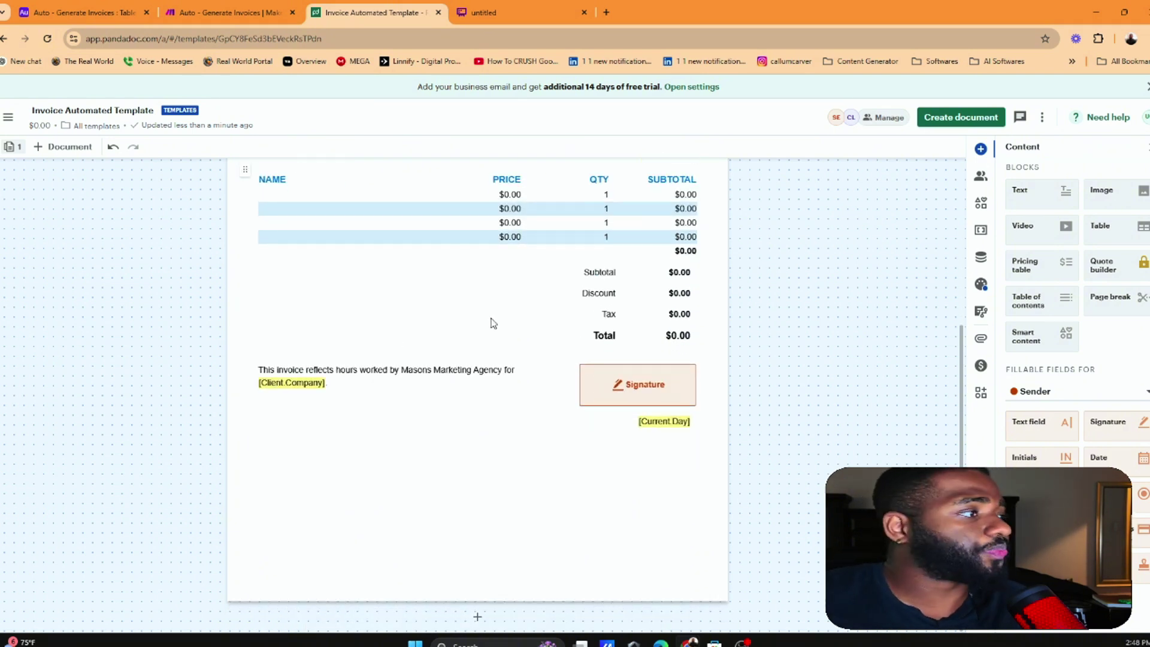
Add a trial Signature field under the closing paragraph, tweak its settings, then delete it
{"action": "left_click", "coordinate": [669, 395]}
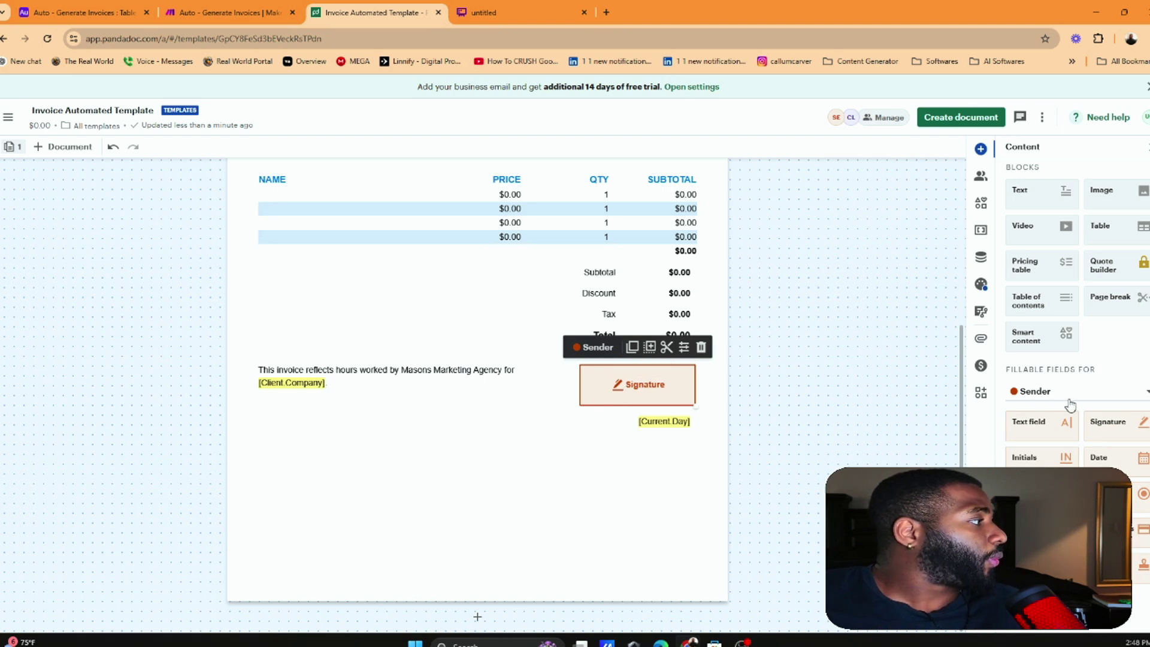
{"action": "left_click_drag", "start_coordinate": [1089, 424], "coordinate": [266, 395]}
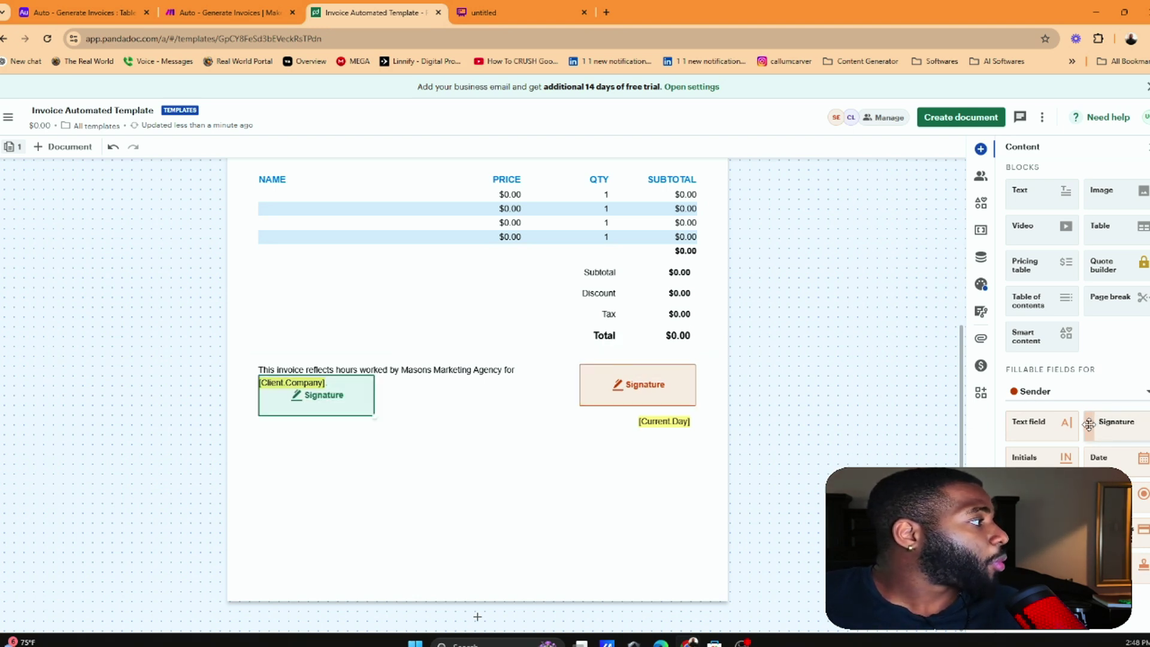
{"action": "left_click", "coordinate": [381, 358]}
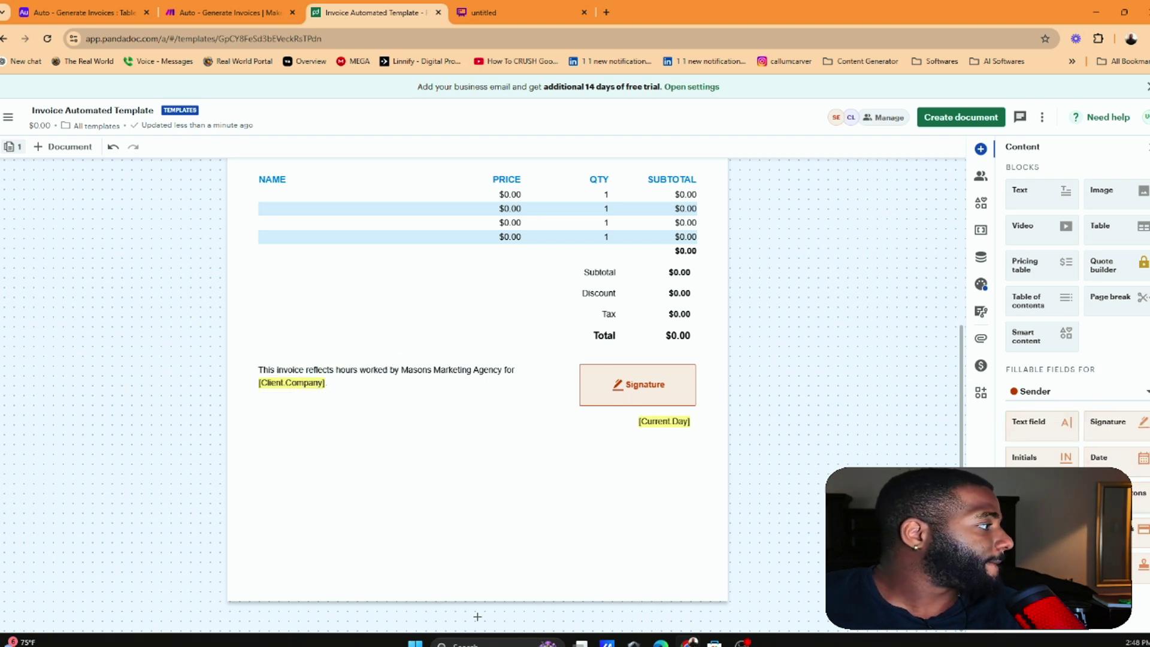
{"action": "right_click", "coordinate": [1132, 432]}
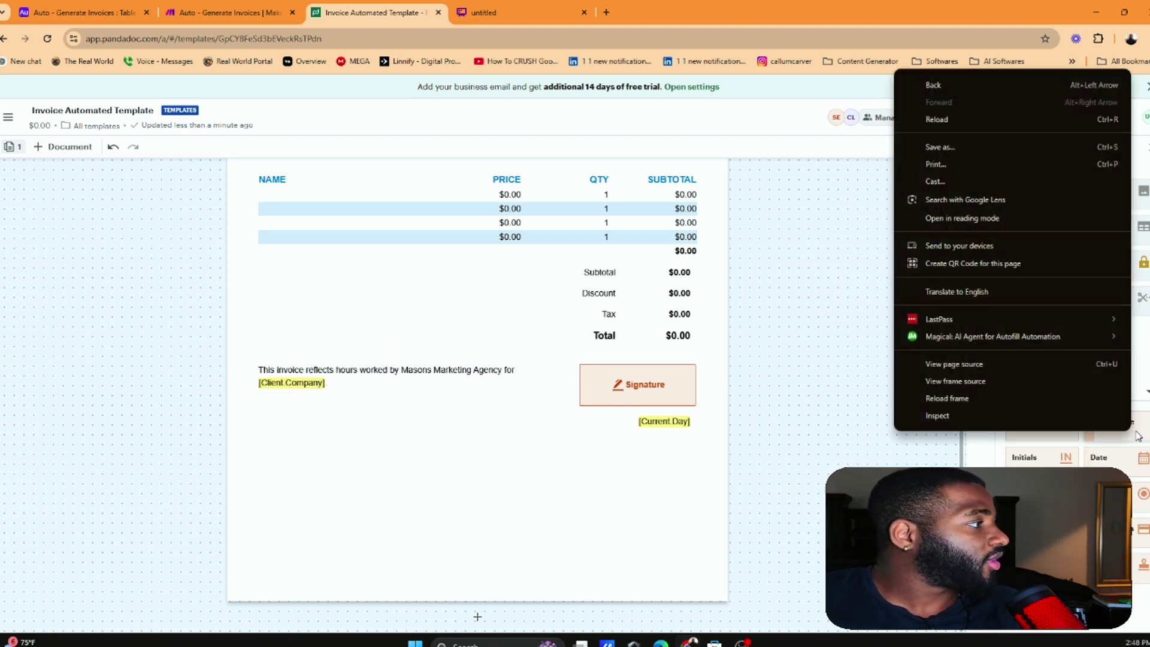
{"action": "left_click_drag", "start_coordinate": [1131, 432], "coordinate": [264, 389]}
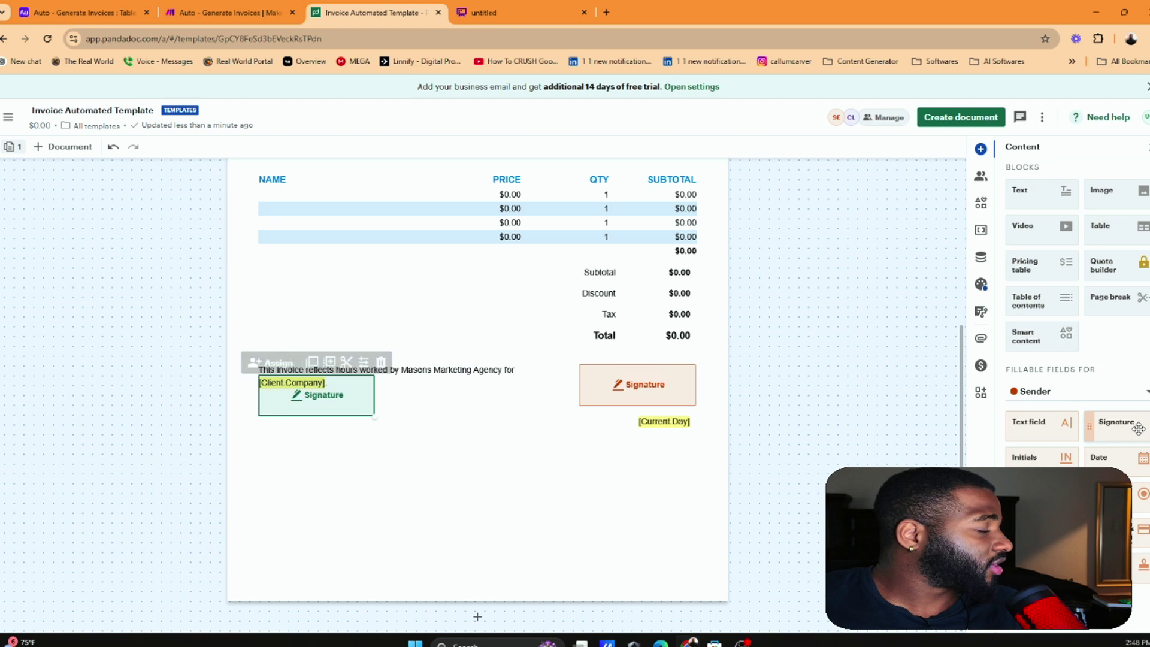
{"action": "left_click", "coordinate": [362, 357]}
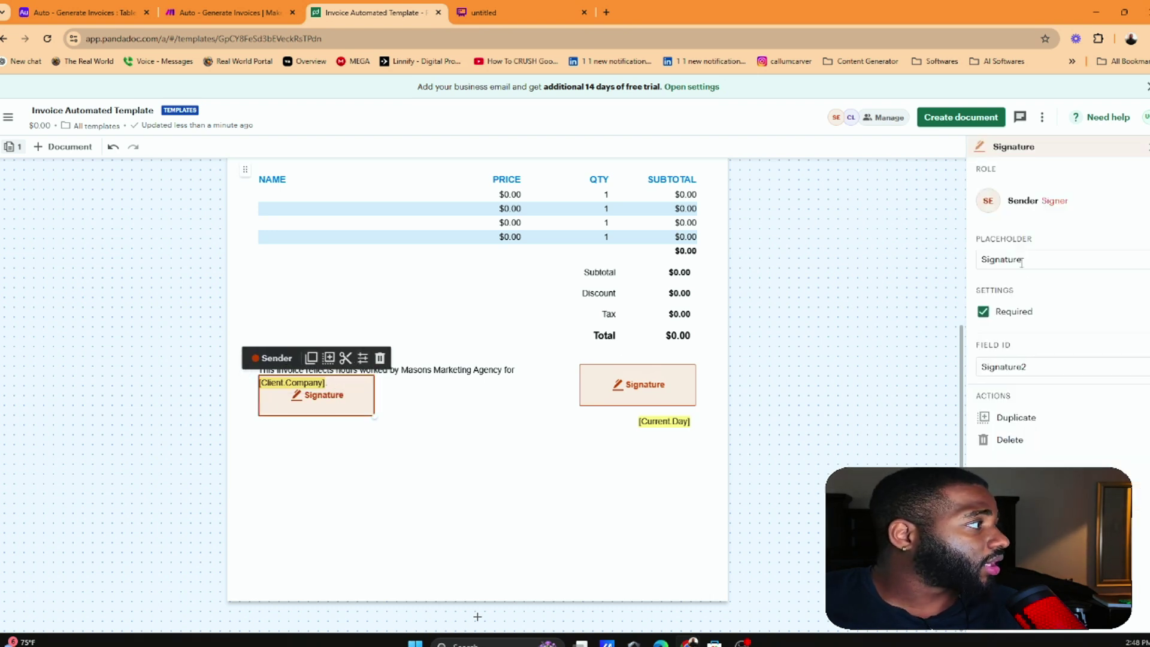
{"action": "left_click", "coordinate": [985, 312]}
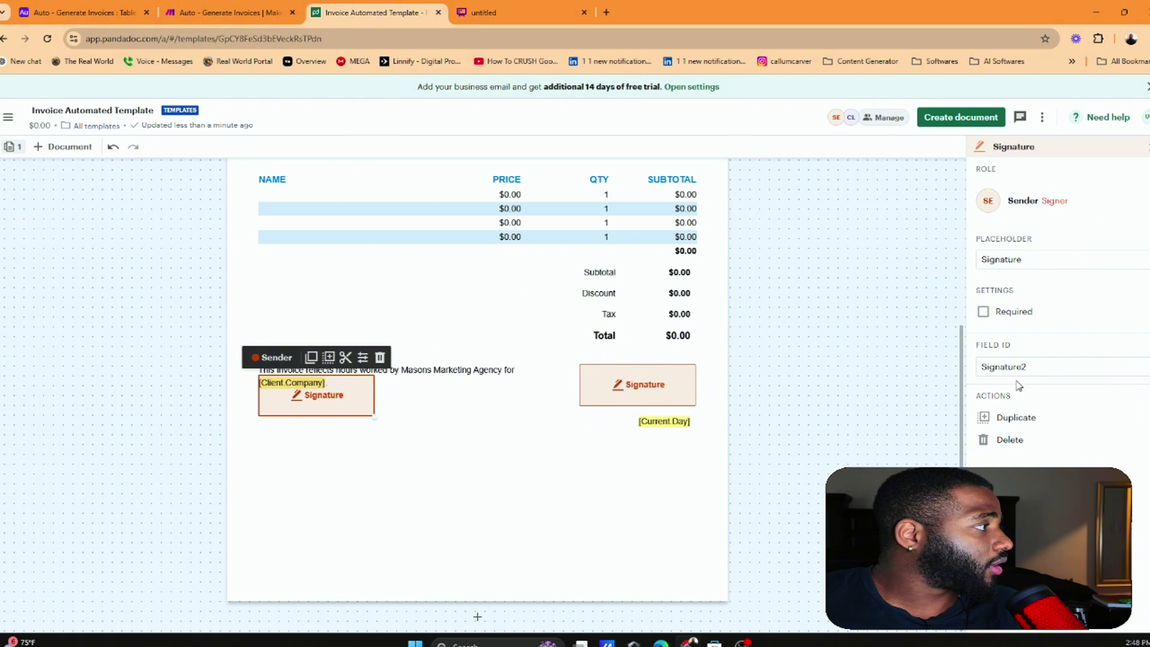
{"action": "left_click_drag", "start_coordinate": [1026, 367], "coordinate": [957, 355]}
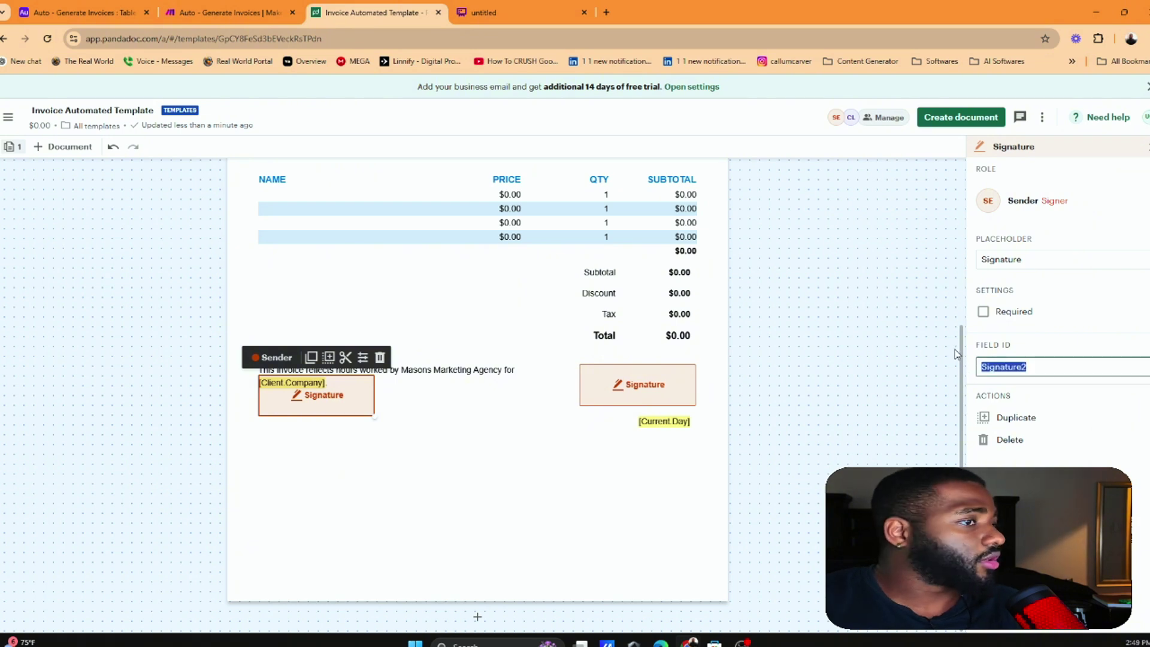
{"action": "type", "text": "d"}
{"action": "key", "text": "BackSpace"}
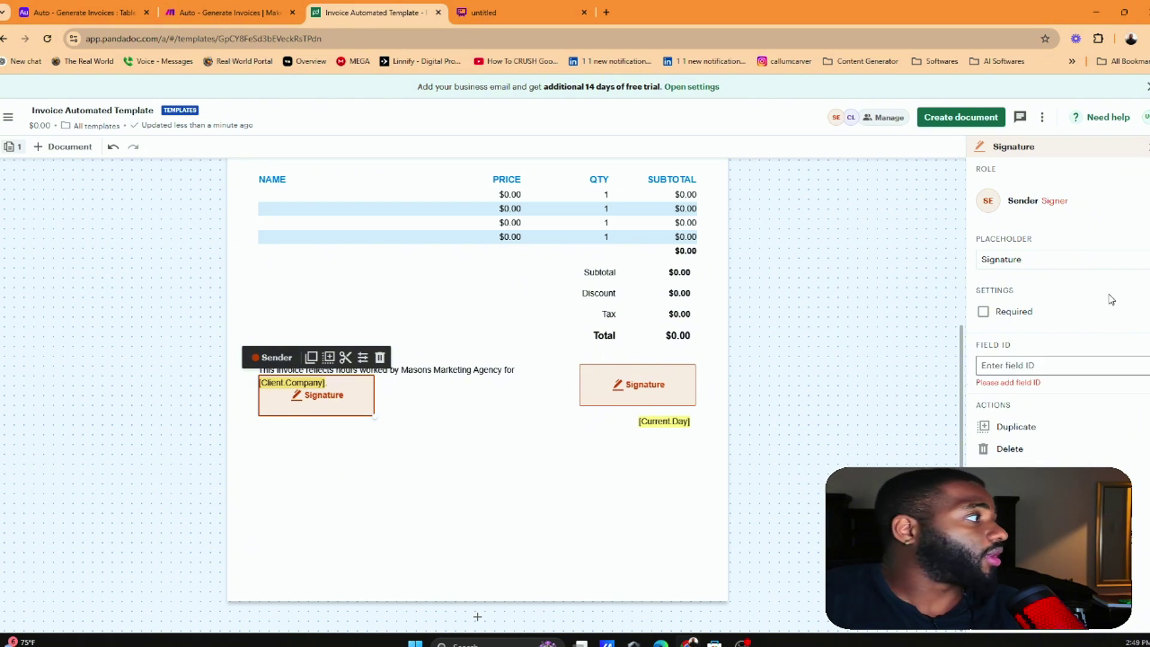
{"action": "left_click", "coordinate": [583, 485]}
{"action": "left_click", "coordinate": [314, 403]}
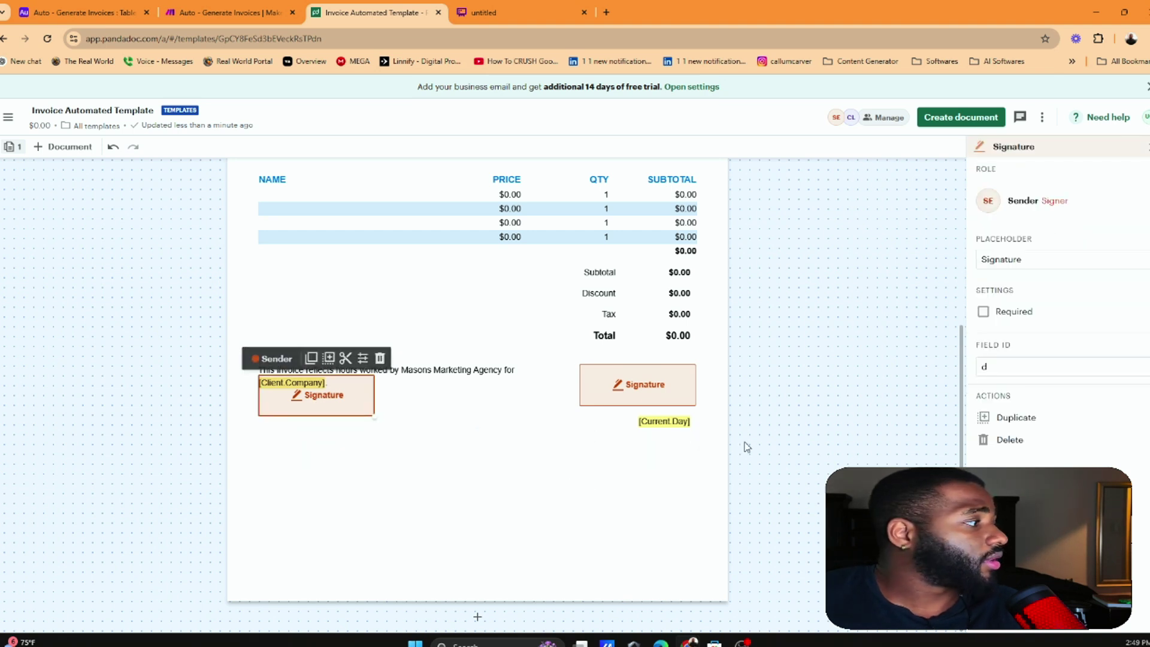
{"action": "left_click", "coordinate": [1003, 441]}
Check the original signature field's role choices and show its properties
{"action": "left_click", "coordinate": [674, 381]}
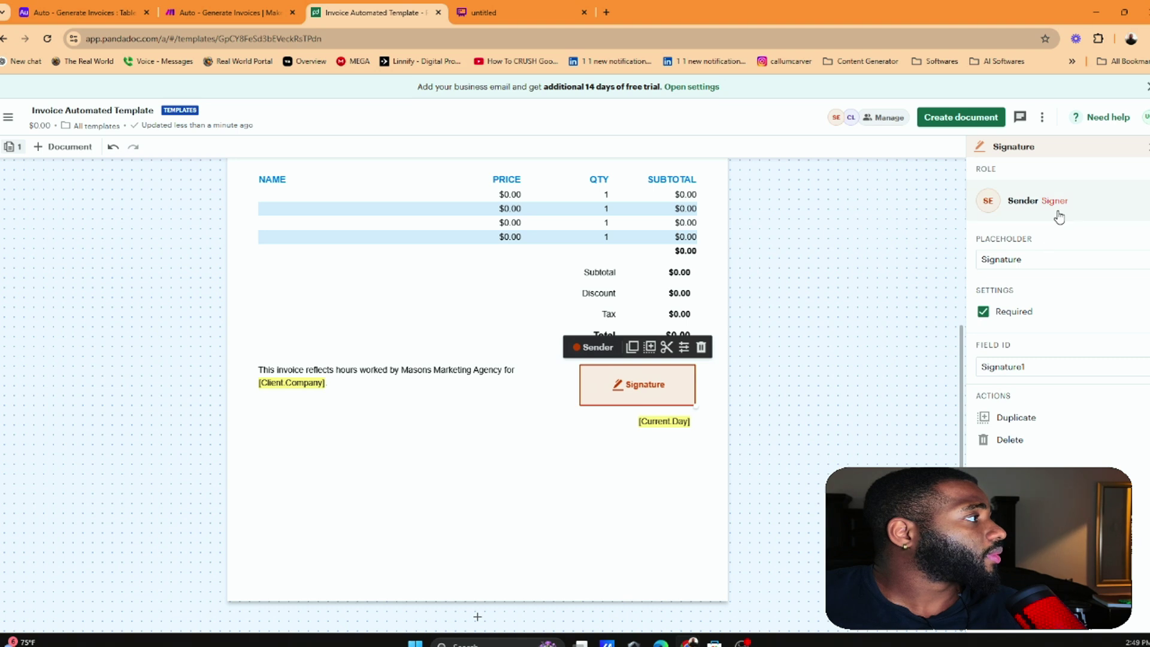
{"action": "left_click", "coordinate": [1081, 204]}
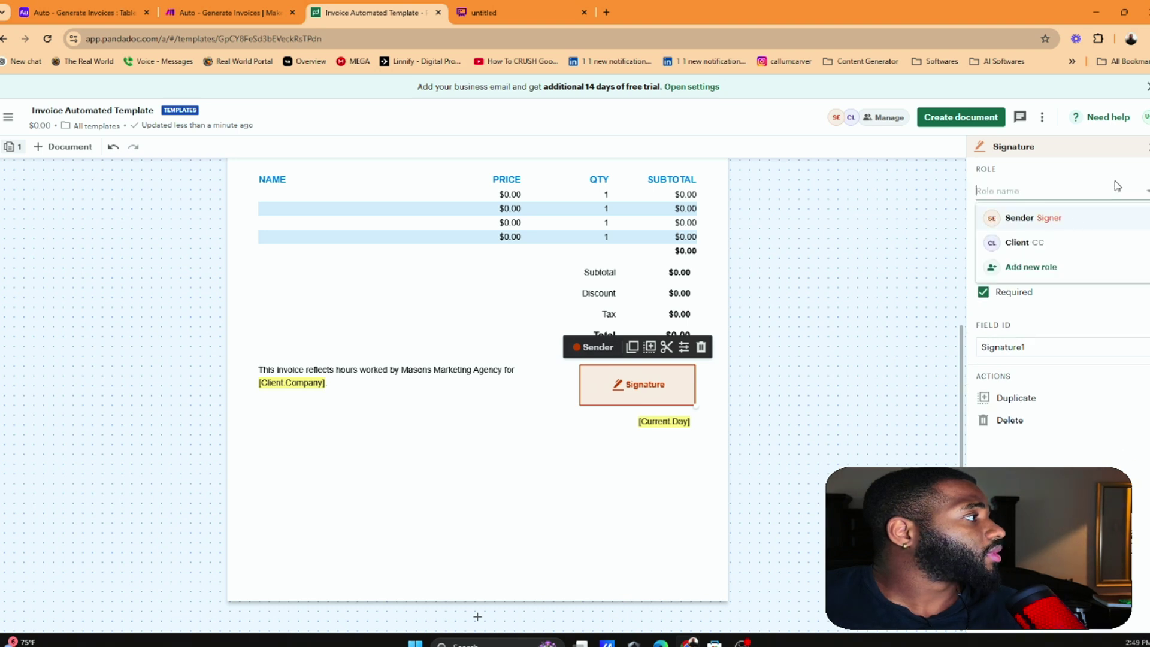
{"action": "left_click", "coordinate": [924, 255]}
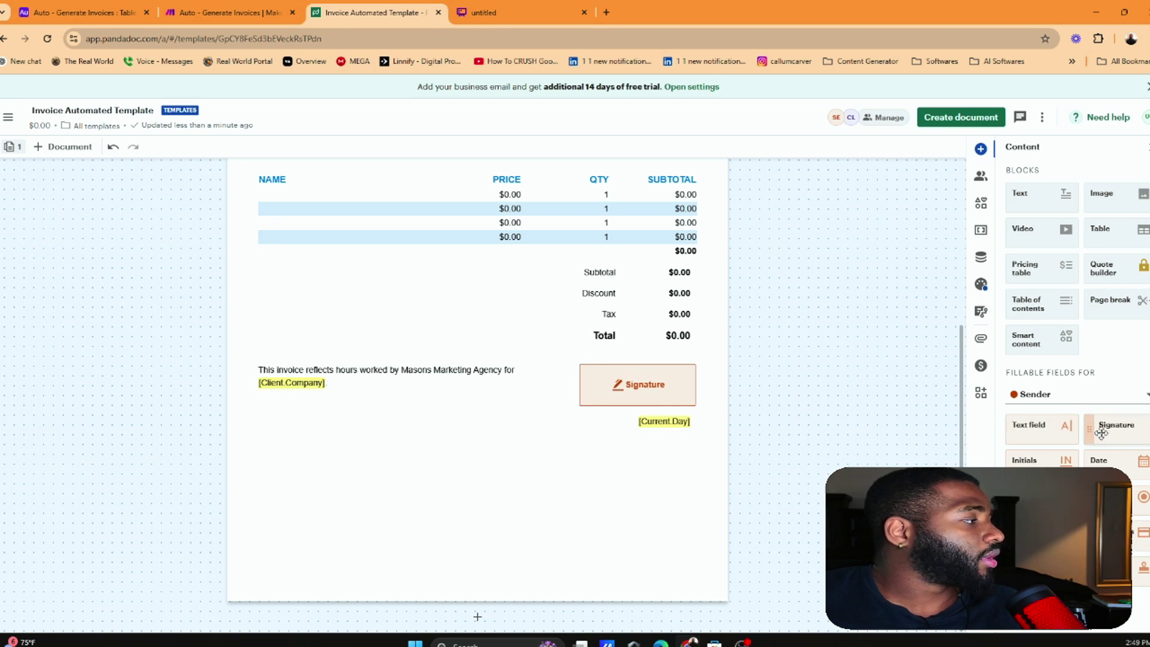
{"action": "left_click", "coordinate": [684, 392]}
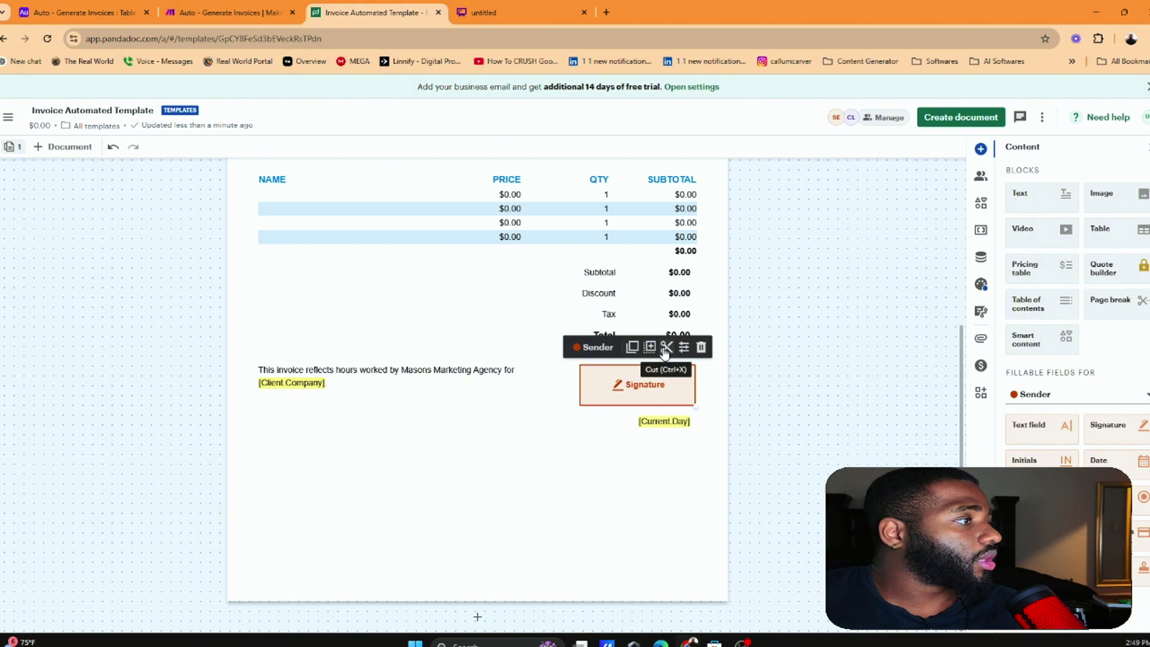
{"action": "left_click", "coordinate": [597, 348]}
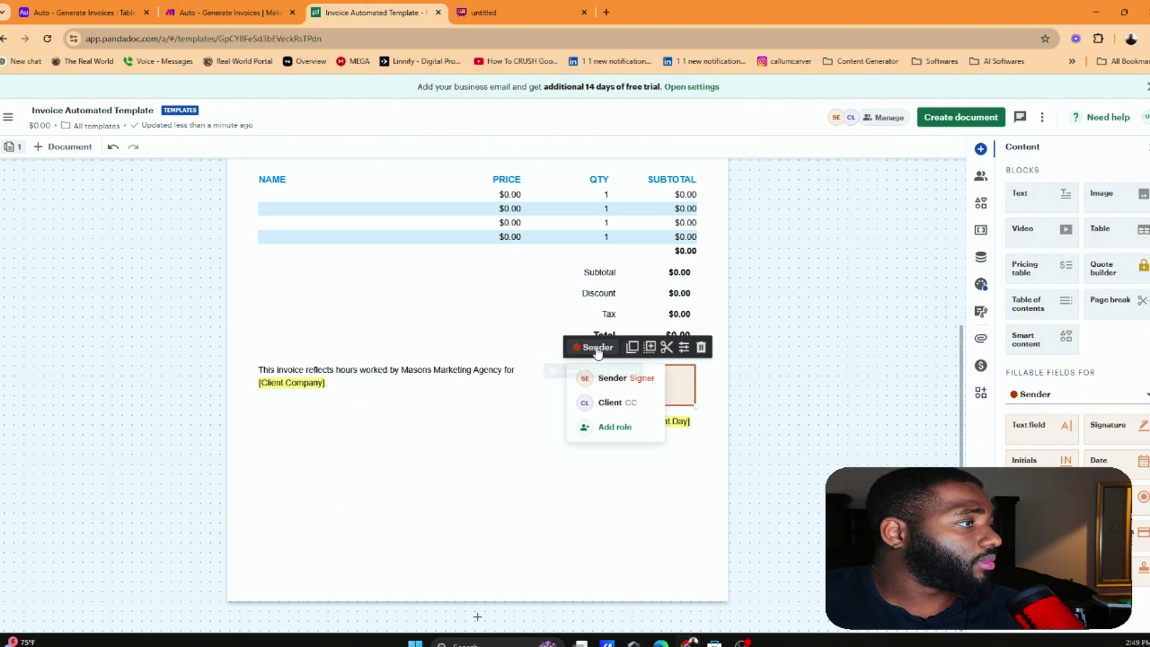
{"action": "left_click", "coordinate": [597, 347]}
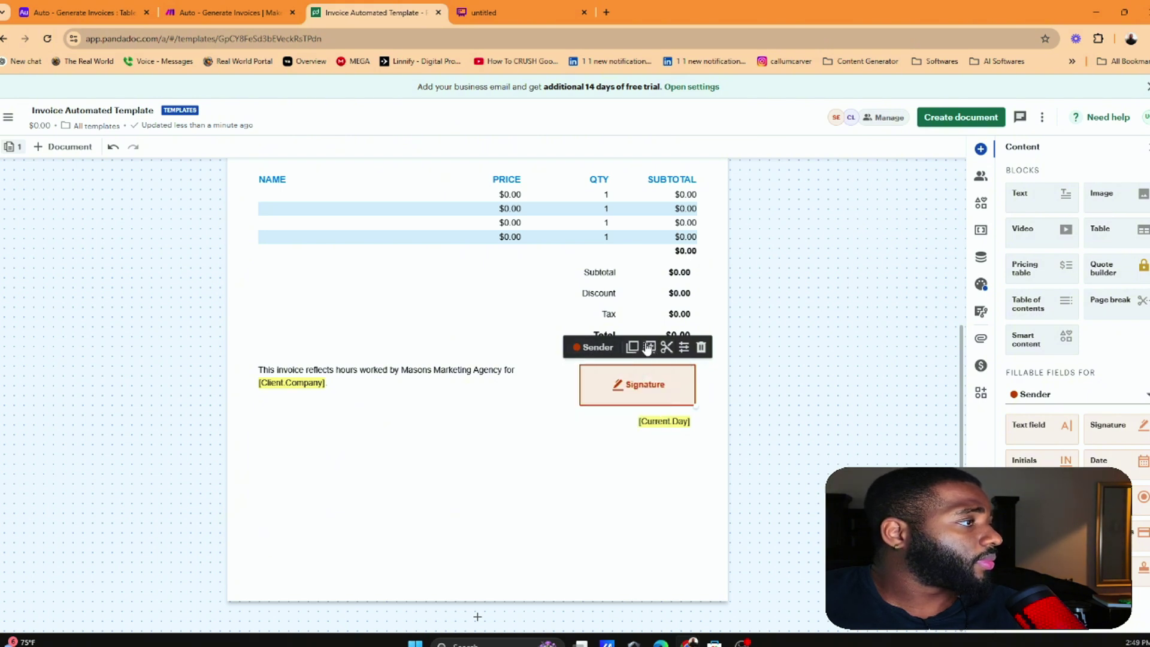
{"action": "left_click", "coordinate": [683, 346]}
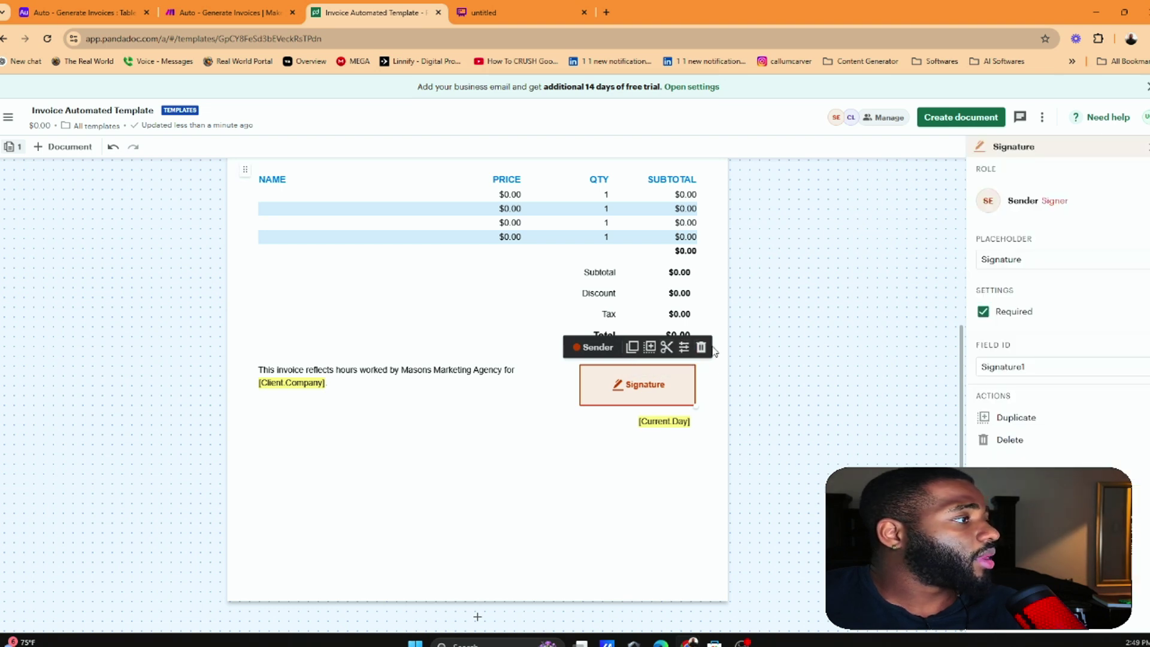
Delete the signature field and copy 'Masons Marketing Agency' from the invoice header
{"action": "left_click", "coordinate": [702, 348]}
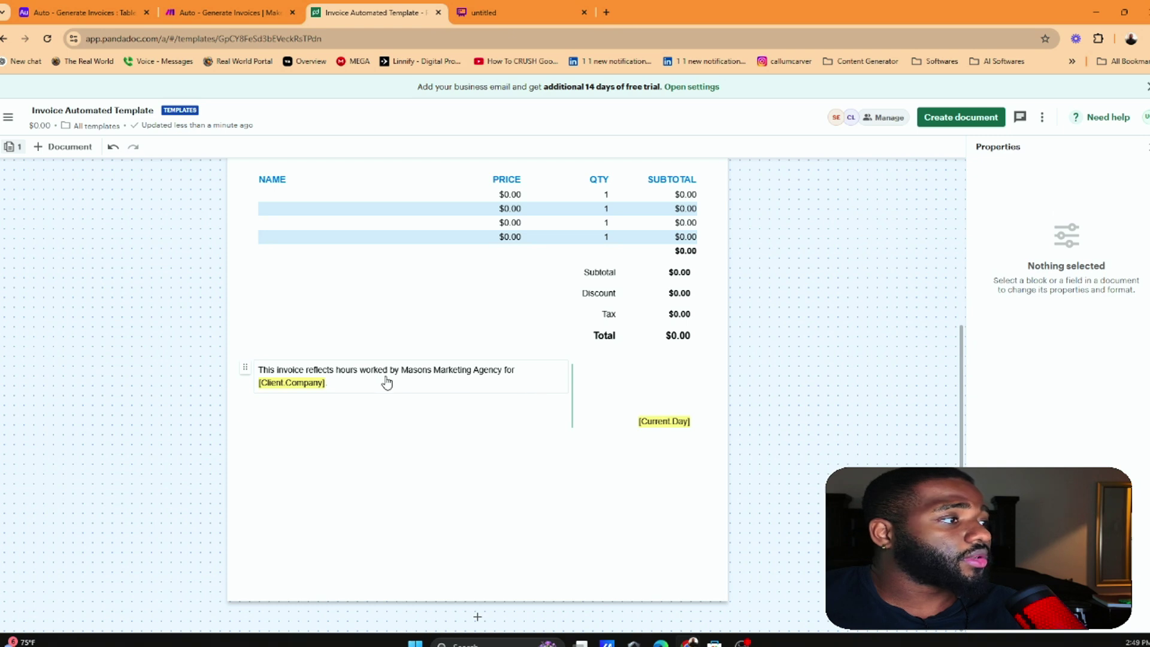
{"action": "left_click", "coordinate": [496, 367]}
{"action": "scroll", "coordinate": [615, 300], "scroll_direction": "up", "scroll_amount": 3}
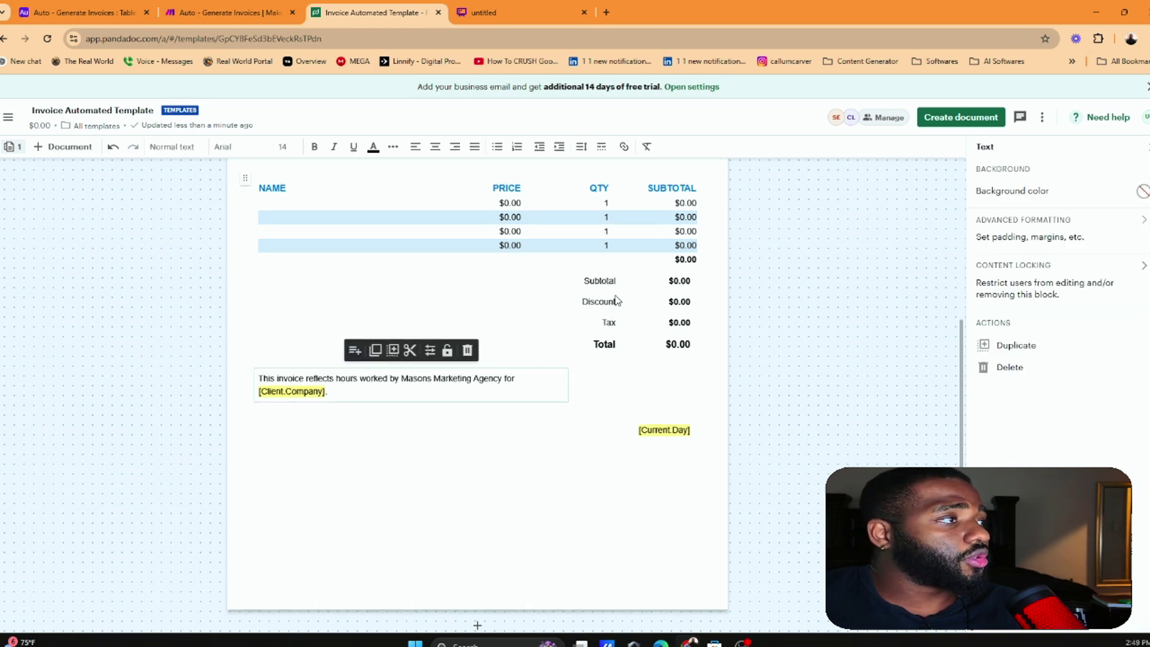
{"action": "triple_click", "coordinate": [652, 195]}
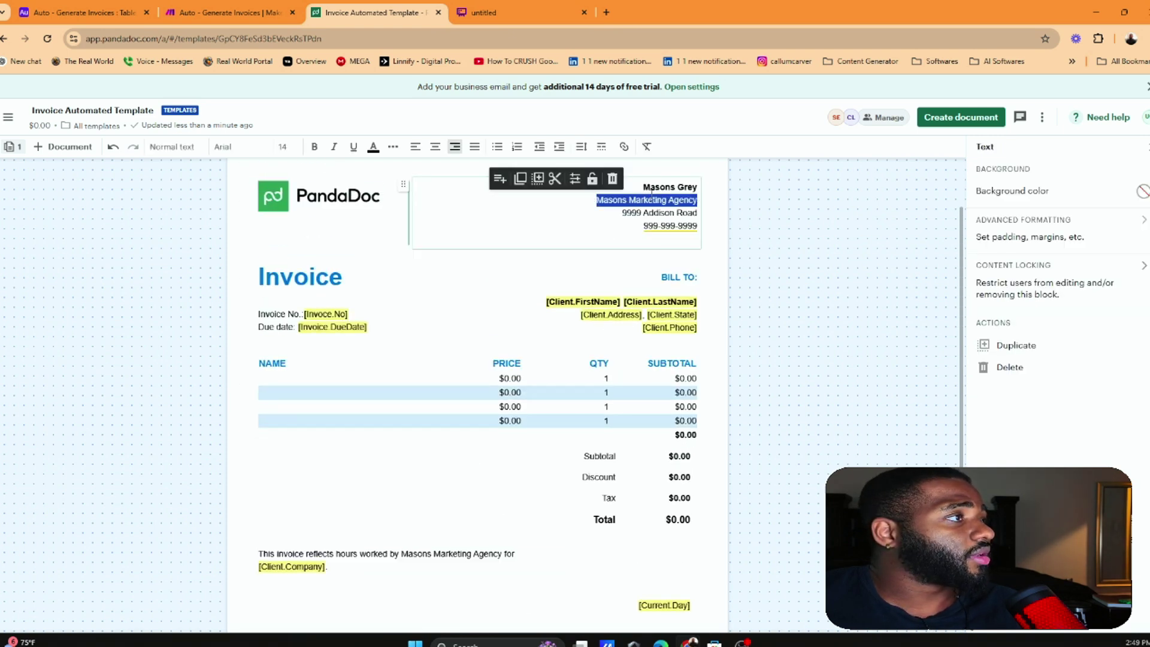
{"action": "right_click", "coordinate": [652, 190]}
{"action": "left_click", "coordinate": [674, 272]}
Paste the agency name above [Current Day] and remove the blank lines between them
{"action": "scroll", "coordinate": [637, 395], "scroll_direction": "down", "scroll_amount": 3}
{"action": "left_click", "coordinate": [651, 384]}
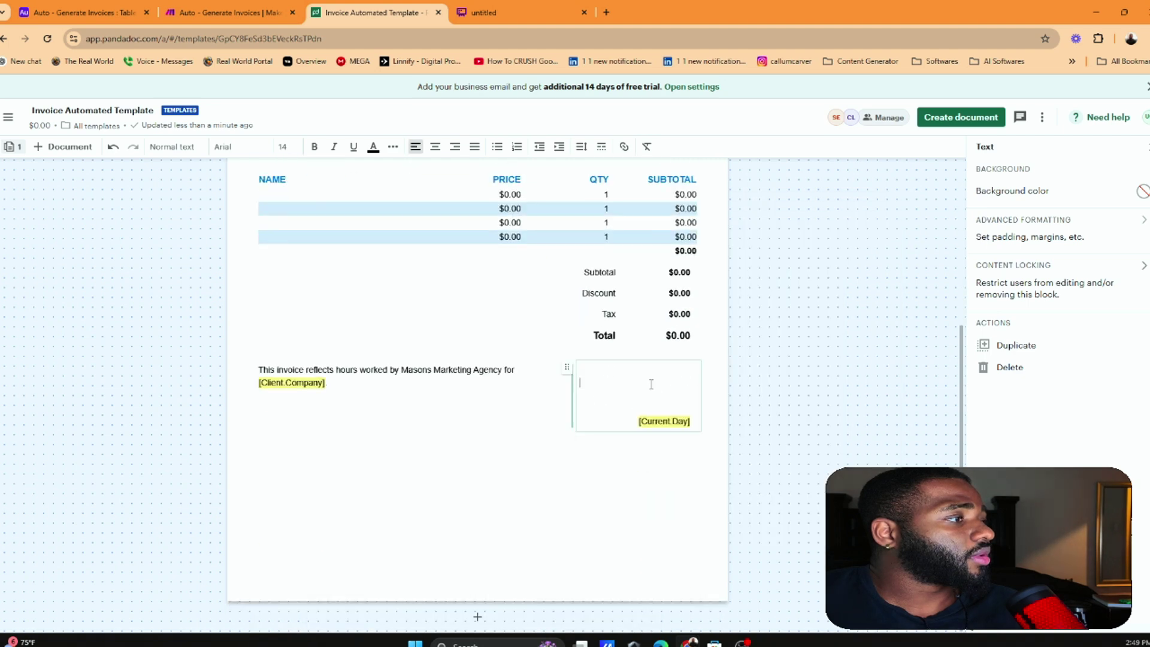
{"action": "right_click", "coordinate": [651, 385]}
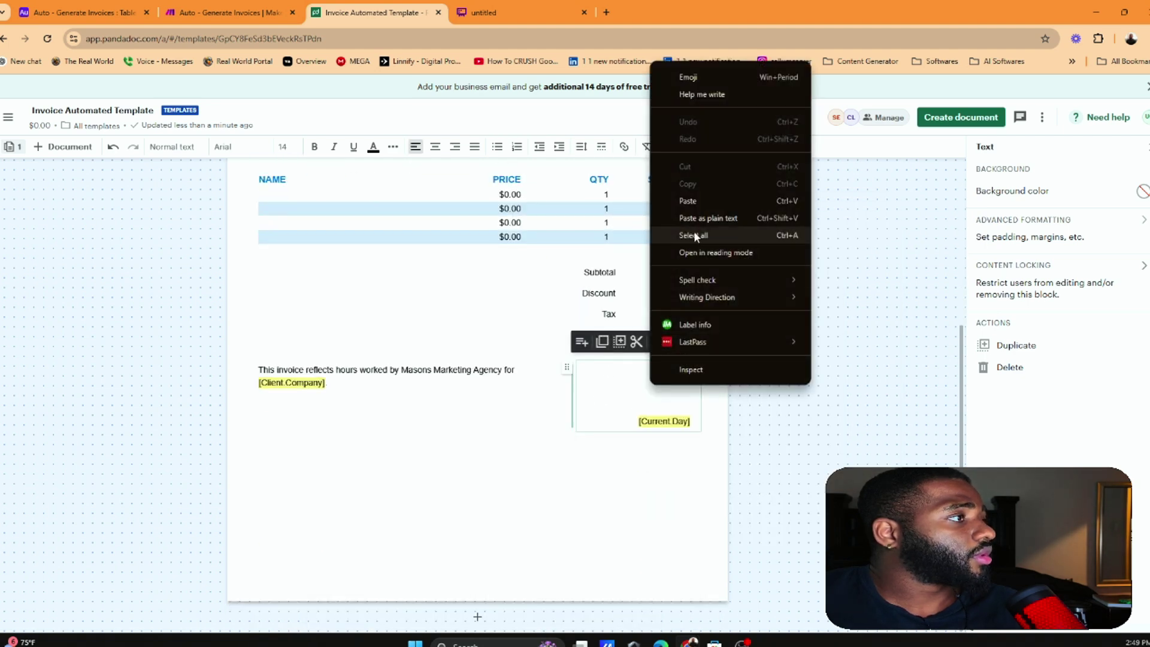
{"action": "left_click", "coordinate": [692, 201]}
{"action": "left_click", "coordinate": [666, 409]}
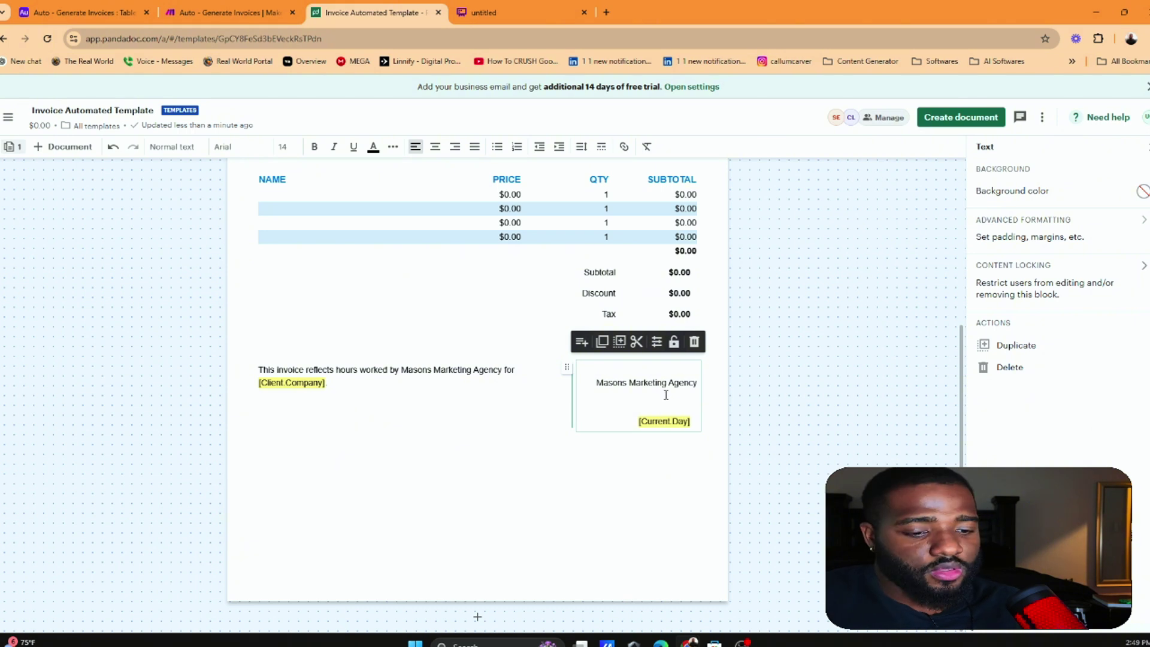
{"action": "key", "text": "BackSpace"}
{"action": "key", "text": "BackSpace"}
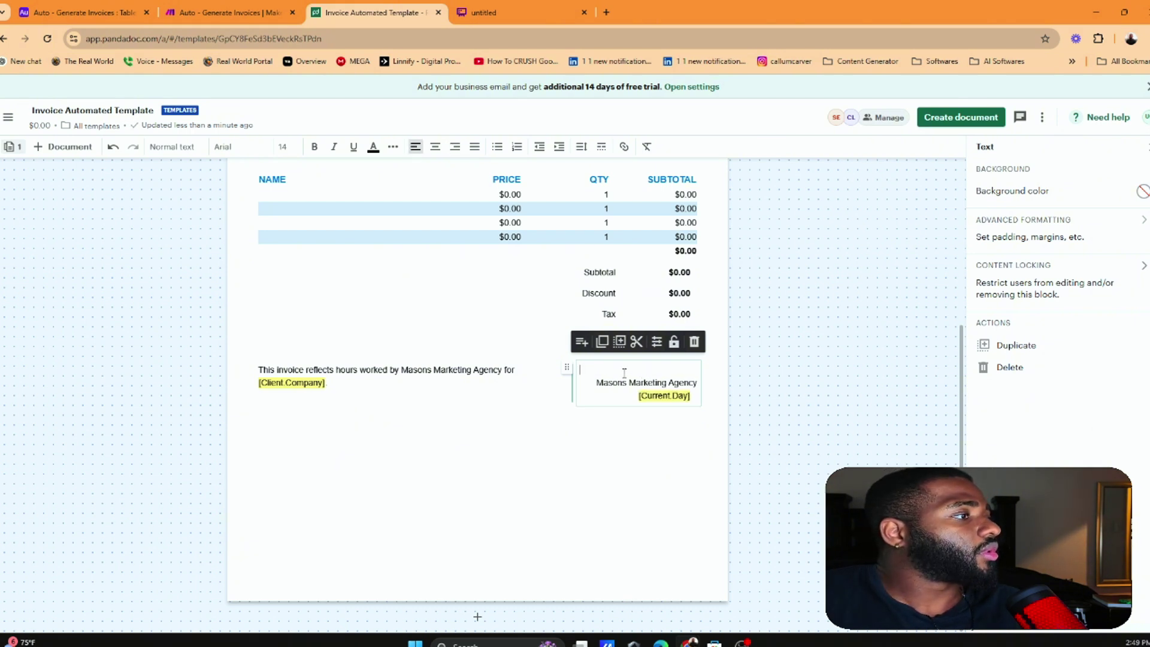
{"action": "left_click", "coordinate": [718, 454]}
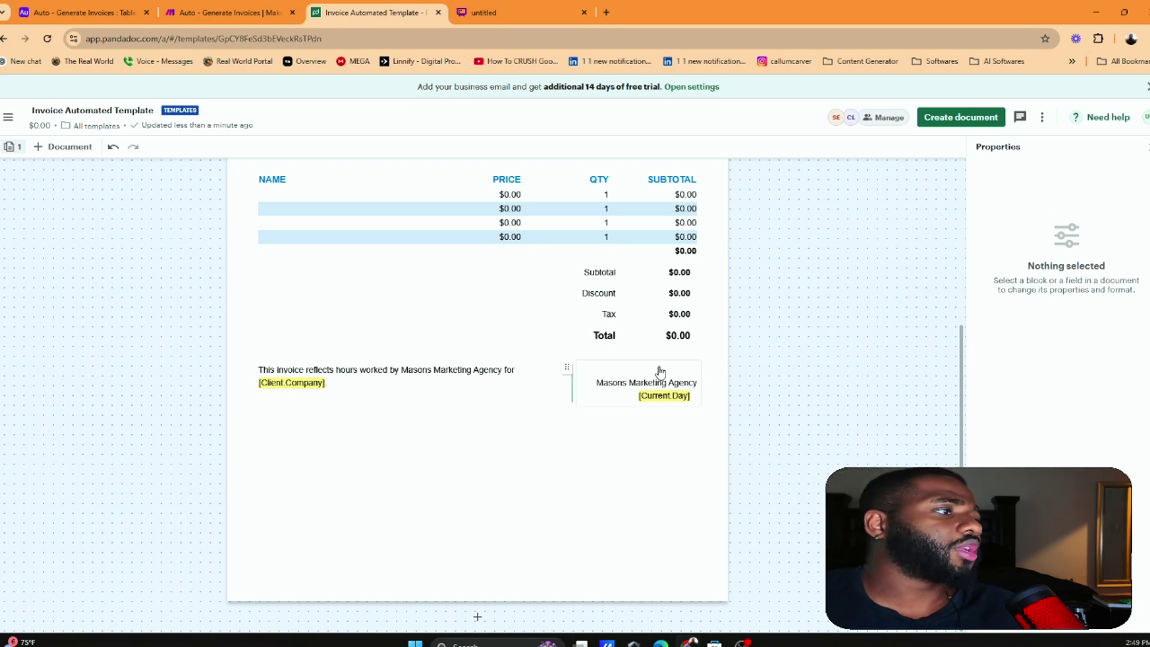
{"action": "scroll", "coordinate": [361, 256], "scroll_direction": "up", "scroll_amount": 3}
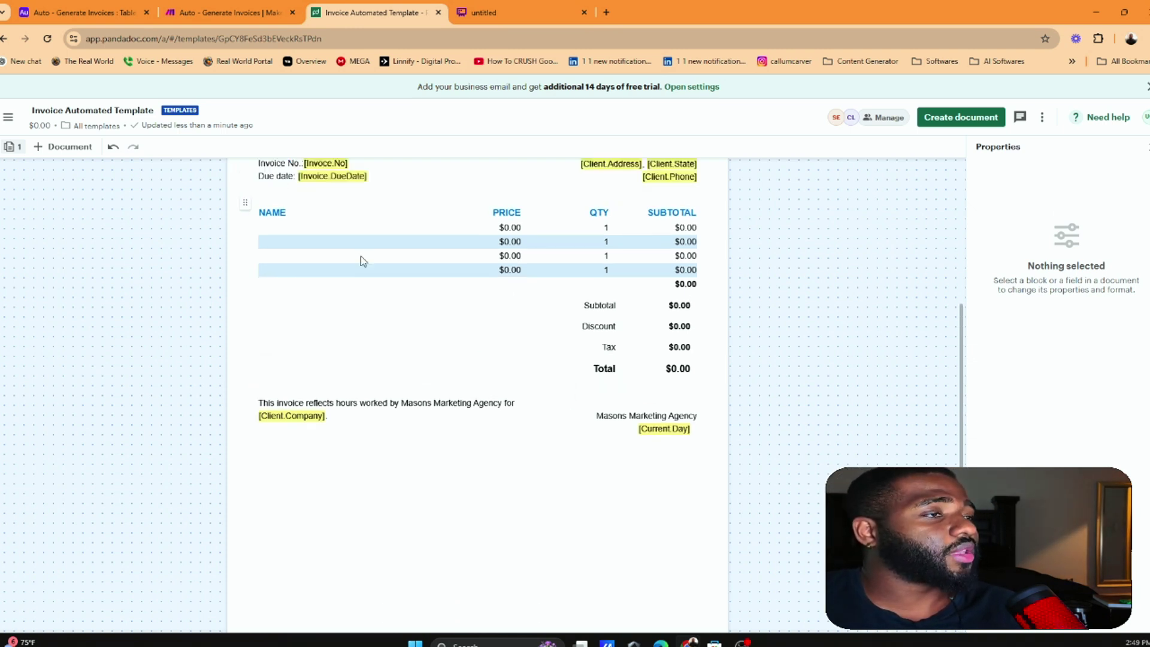
Paste the PandaDoc logo into the Masons Marketing Agency text block
{"action": "left_click", "coordinate": [302, 263]}
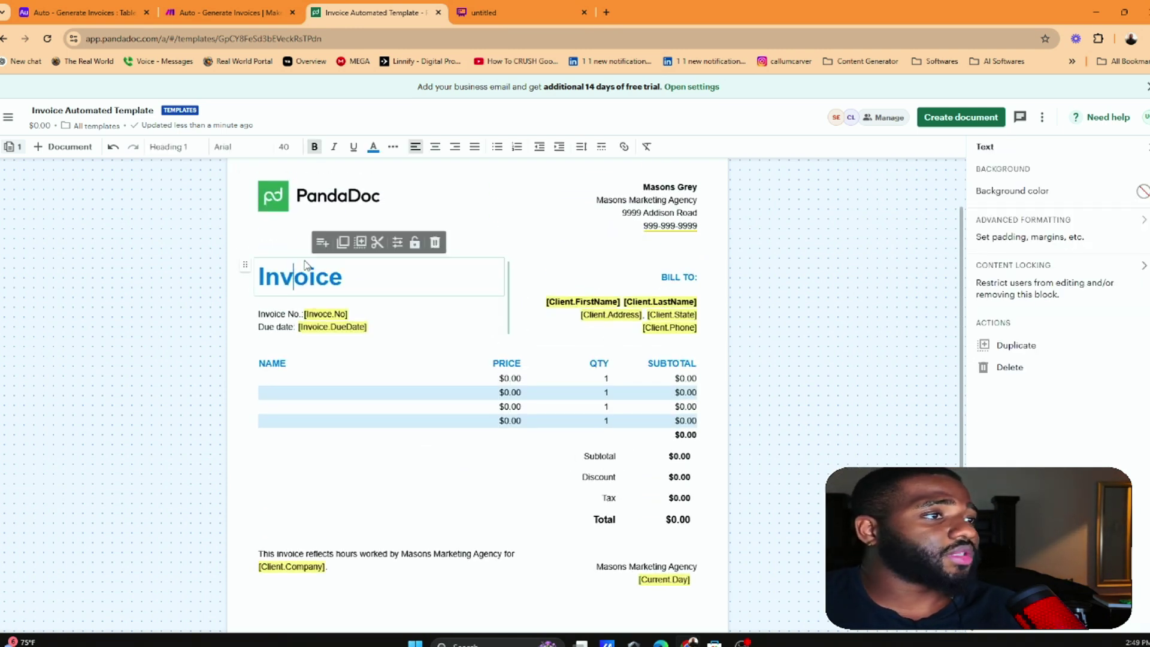
{"action": "left_click", "coordinate": [334, 209]}
{"action": "scroll", "coordinate": [596, 318], "scroll_direction": "down", "scroll_amount": 3}
{"action": "left_click", "coordinate": [659, 366]}
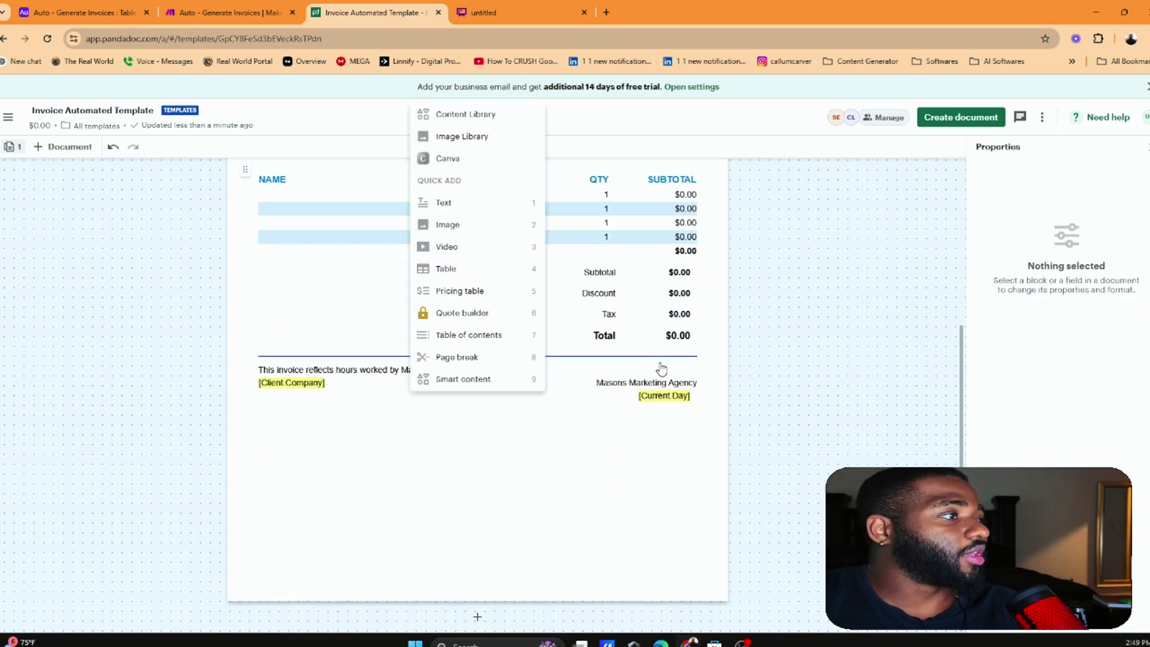
{"action": "left_click", "coordinate": [659, 370]}
{"action": "key", "text": "ctrl+v"}
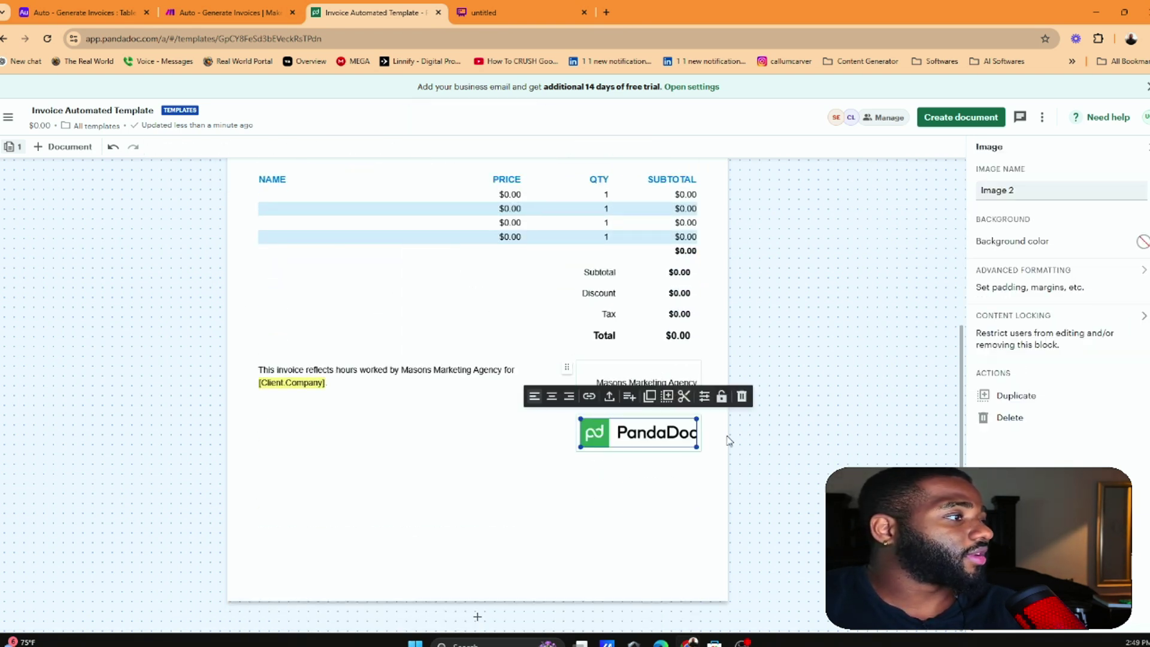
{"action": "left_click", "coordinate": [771, 431]}
Try repositioning the pasted logo beside the agency text, undoing the first move
{"action": "left_click", "coordinate": [669, 429]}
{"action": "left_click", "coordinate": [731, 433]}
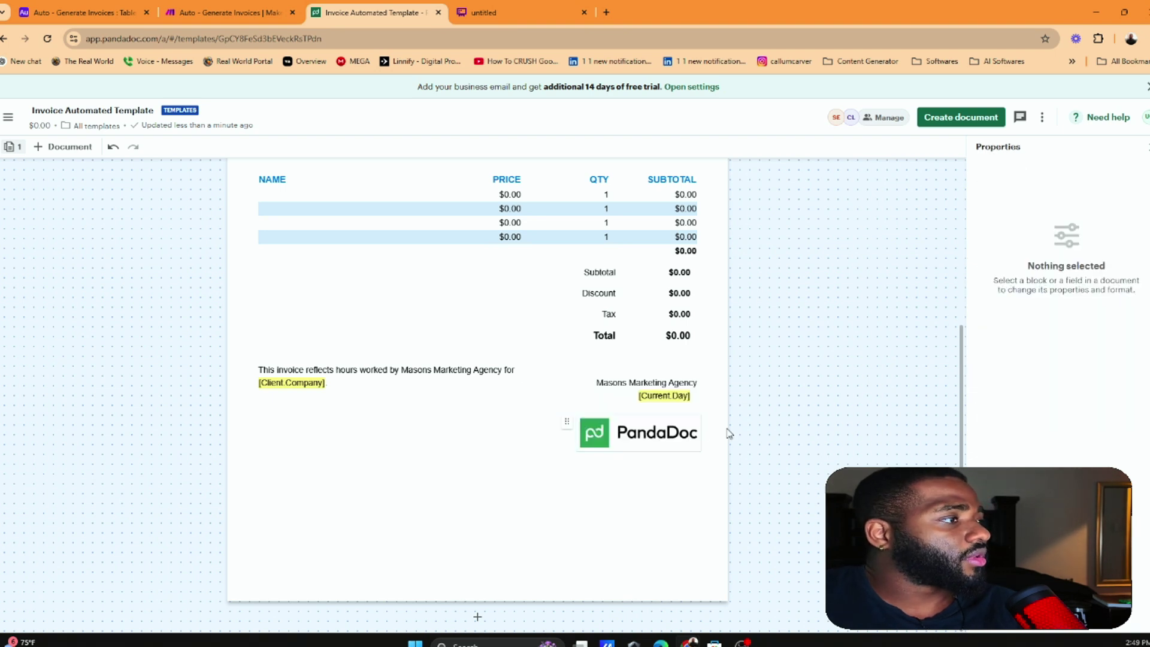
{"action": "left_click", "coordinate": [568, 417]}
{"action": "left_click_drag", "start_coordinate": [566, 417], "coordinate": [588, 367]}
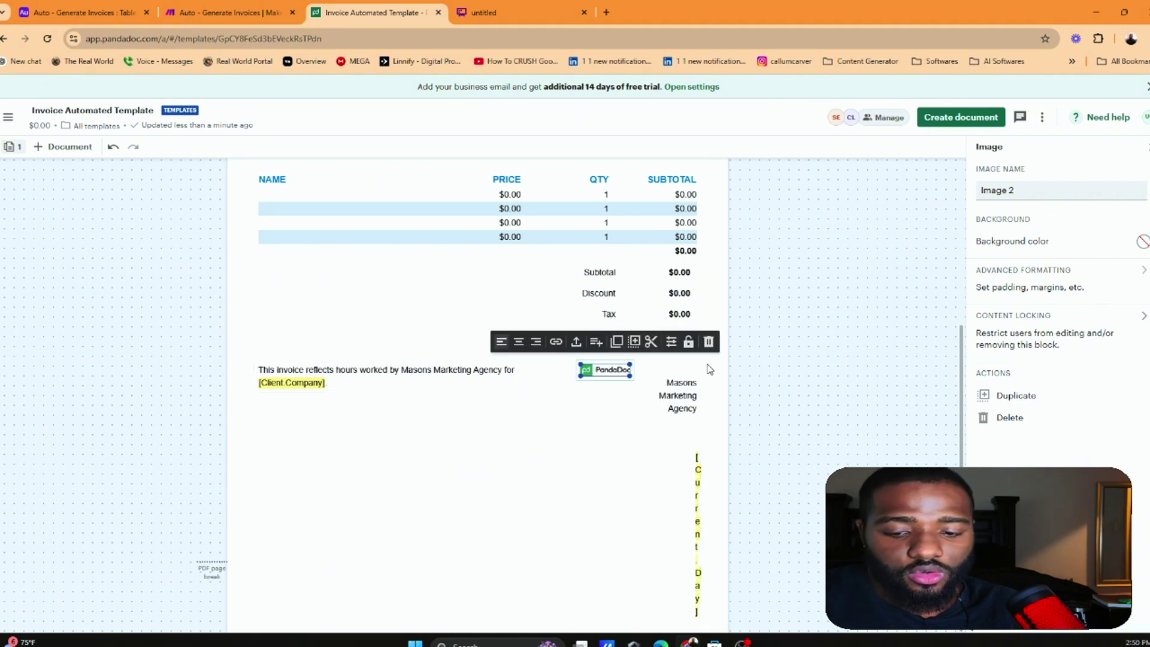
{"action": "key", "text": "ctrl+z"}
{"action": "left_click_drag", "start_coordinate": [568, 424], "coordinate": [628, 433]}
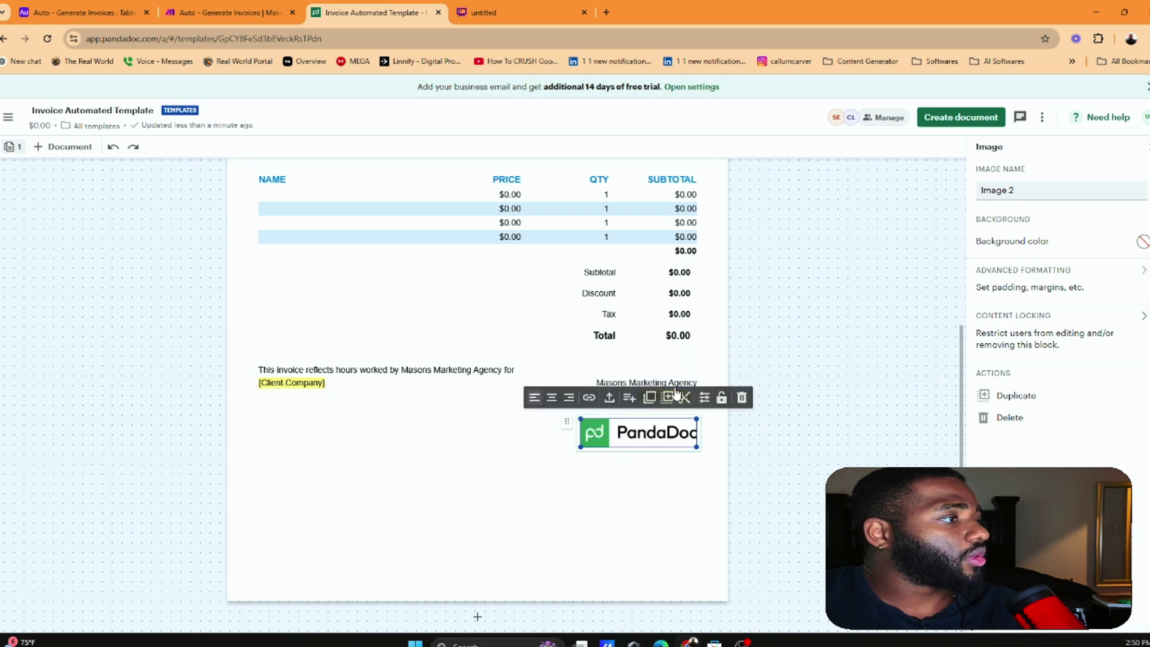
{"action": "left_click", "coordinate": [704, 450]}
Add blank lines above Masons Marketing Agency and drag the logo into the top of that block
{"action": "left_click", "coordinate": [698, 445]}
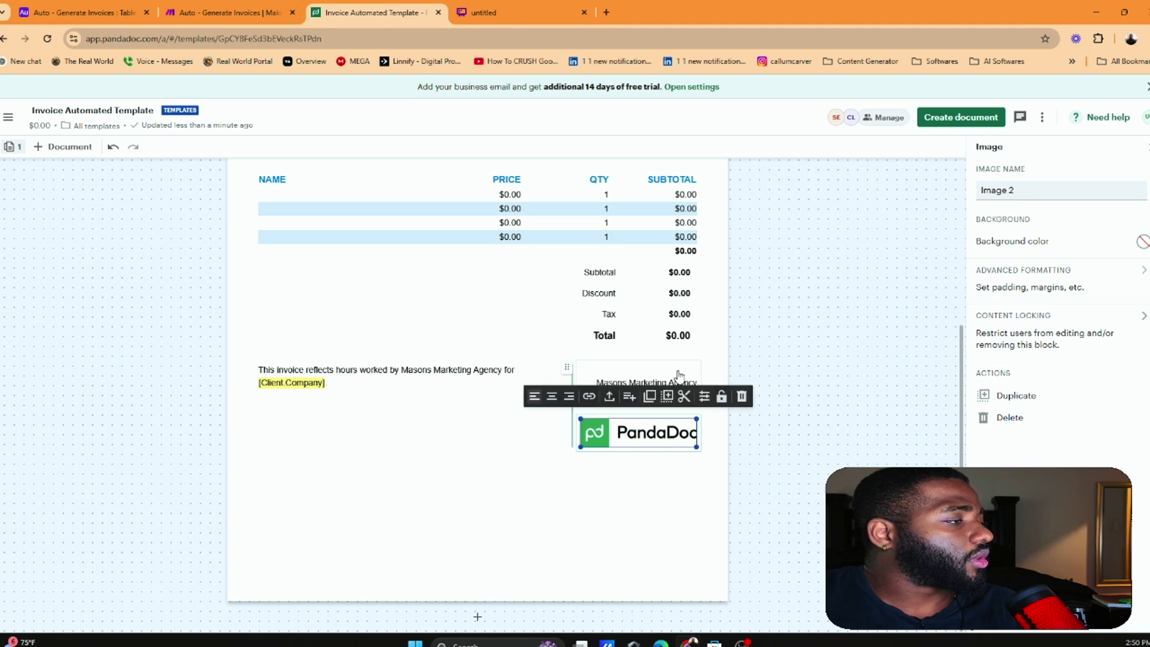
{"action": "left_click", "coordinate": [630, 374]}
{"action": "left_click", "coordinate": [598, 384]}
{"action": "key", "text": "Return"}
{"action": "key", "text": "Return"}
{"action": "key", "text": "Return"}
{"action": "key", "text": "Return"}
{"action": "key", "text": "Return"}
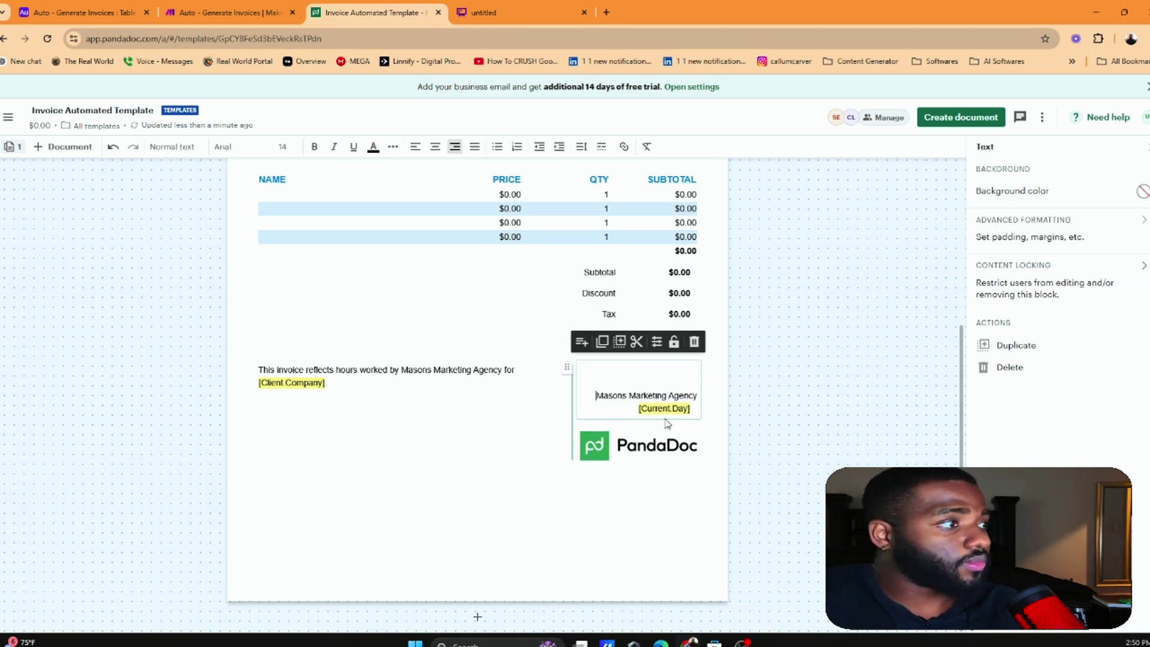
{"action": "left_click_drag", "start_coordinate": [567, 486], "coordinate": [649, 413]}
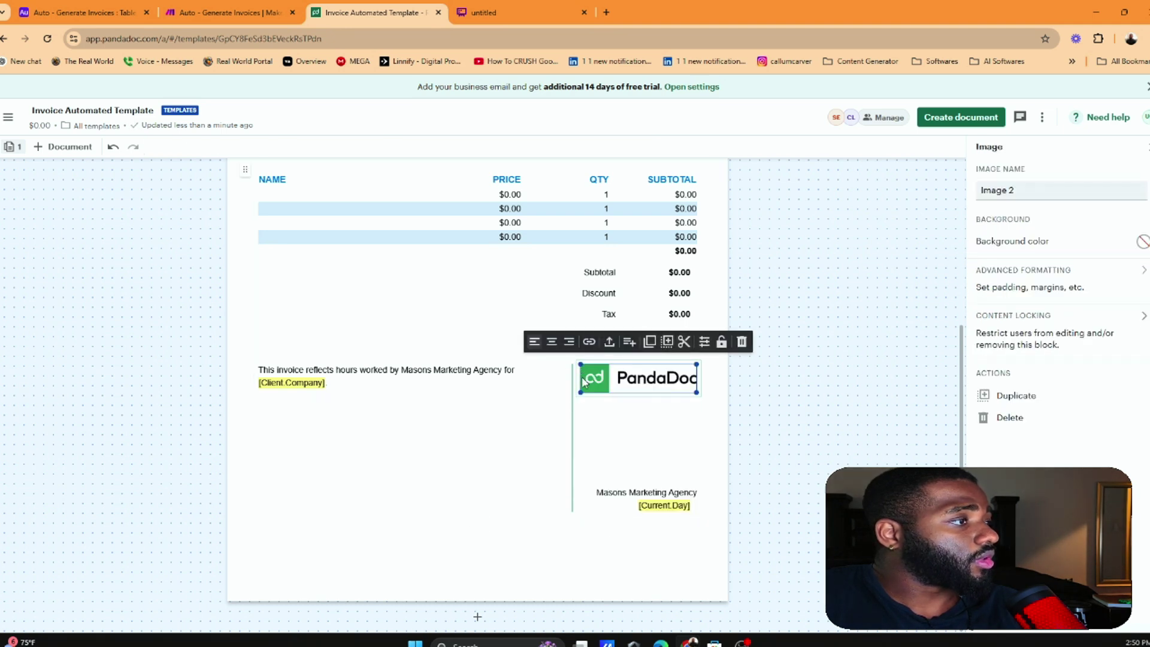
{"action": "left_click", "coordinate": [561, 400]}
{"action": "left_click", "coordinate": [623, 385]}
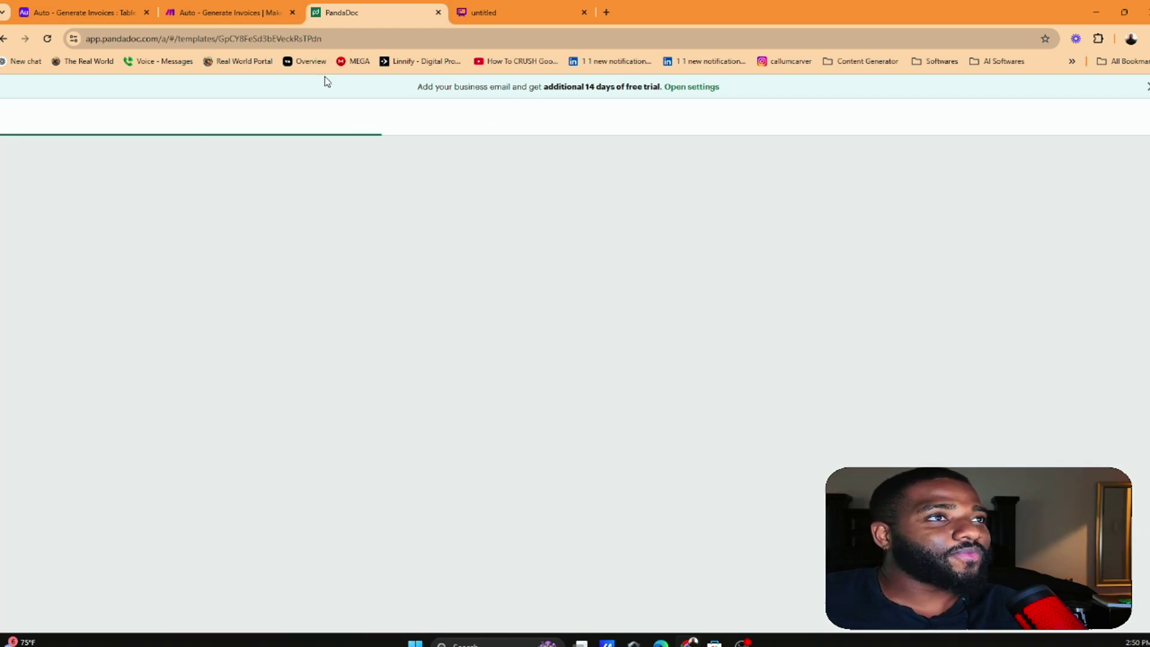
Delete the blank lines between the logo and Masons Marketing Agency
{"action": "scroll", "coordinate": [683, 313], "scroll_direction": "down", "scroll_amount": 10}
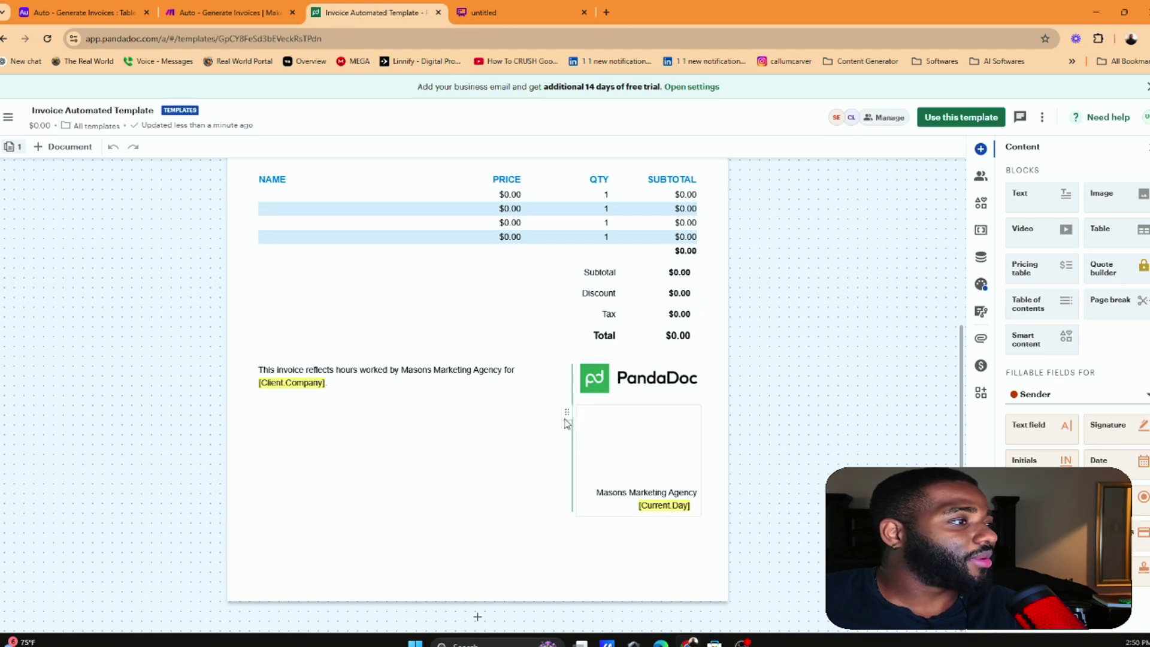
{"action": "left_click", "coordinate": [594, 460]}
{"action": "key", "text": "BackSpace"}
{"action": "key", "text": "BackSpace"}
{"action": "key", "text": "BackSpace"}
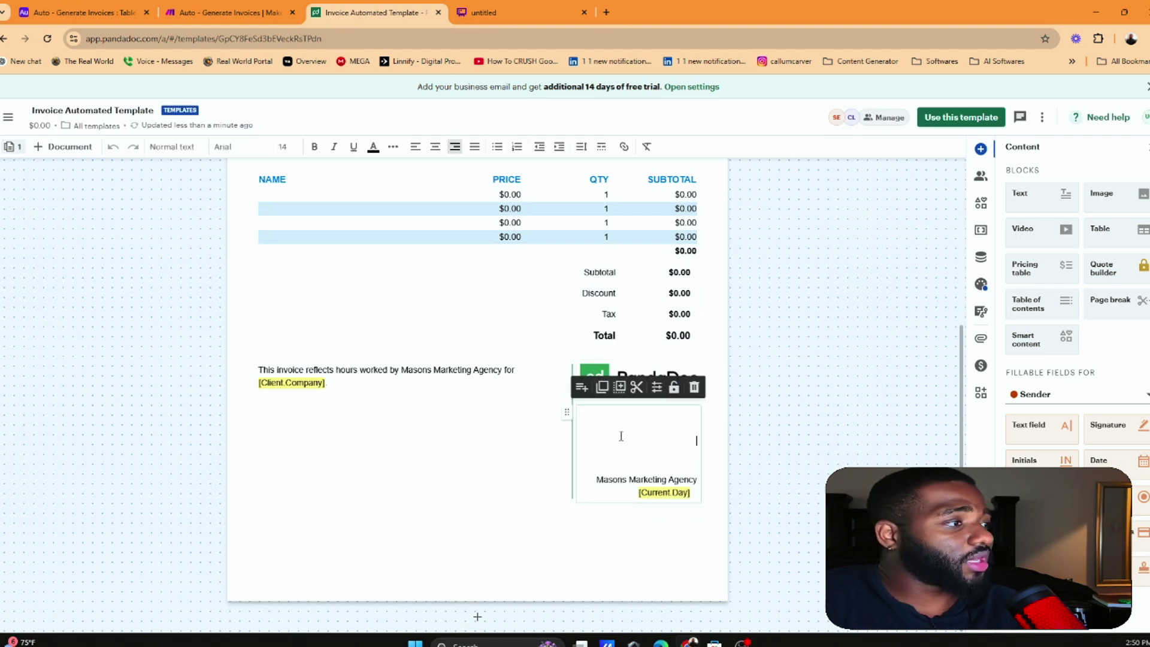
{"action": "key", "text": "Delete"}
{"action": "key", "text": "Delete"}
{"action": "key", "text": "Delete"}
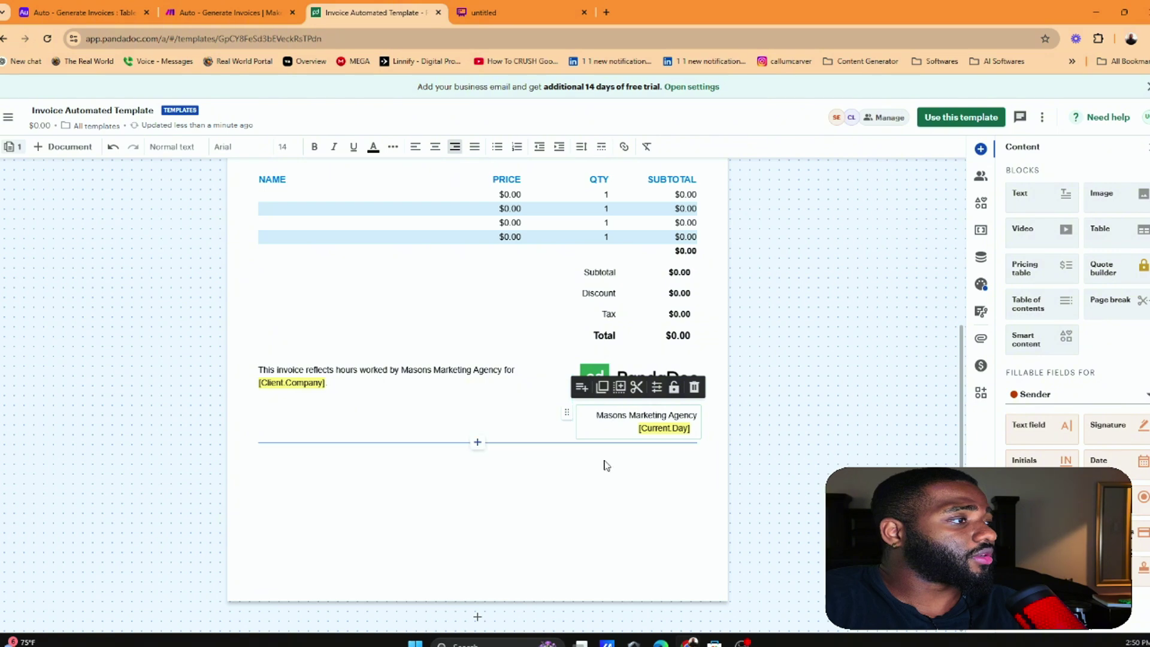
{"action": "left_click", "coordinate": [608, 461]}
Scroll through the invoice to review the result, then return to the Make scenario
{"action": "scroll", "coordinate": [850, 379], "scroll_direction": "up", "scroll_amount": 2}
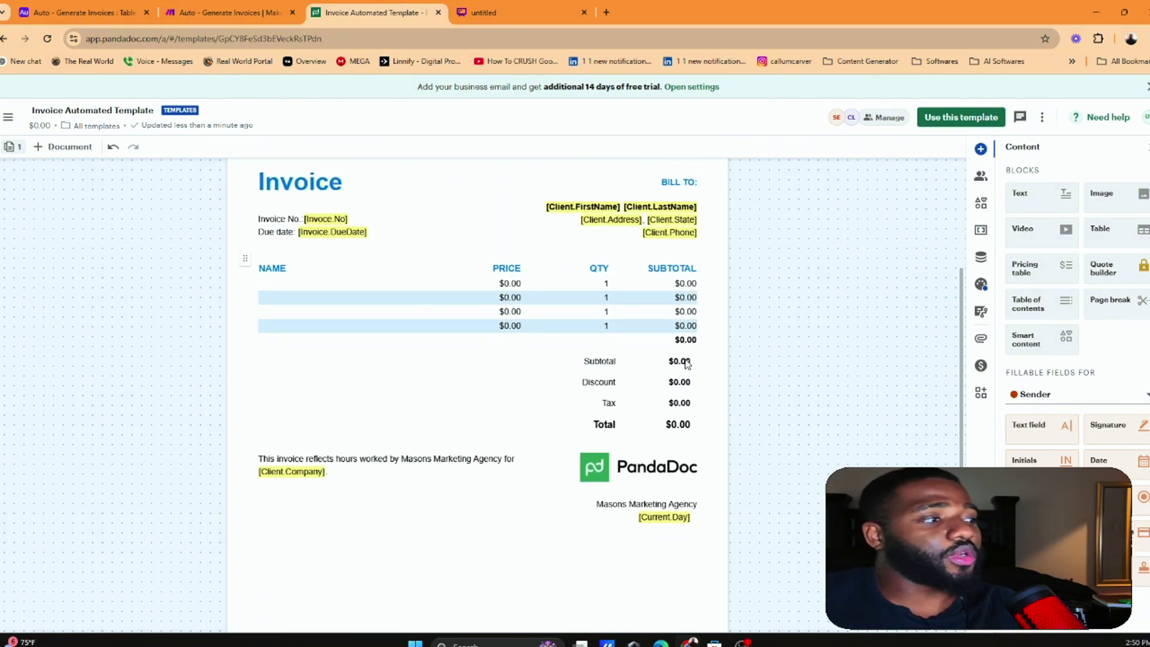
{"action": "scroll", "coordinate": [299, 186], "scroll_direction": "up", "scroll_amount": 1}
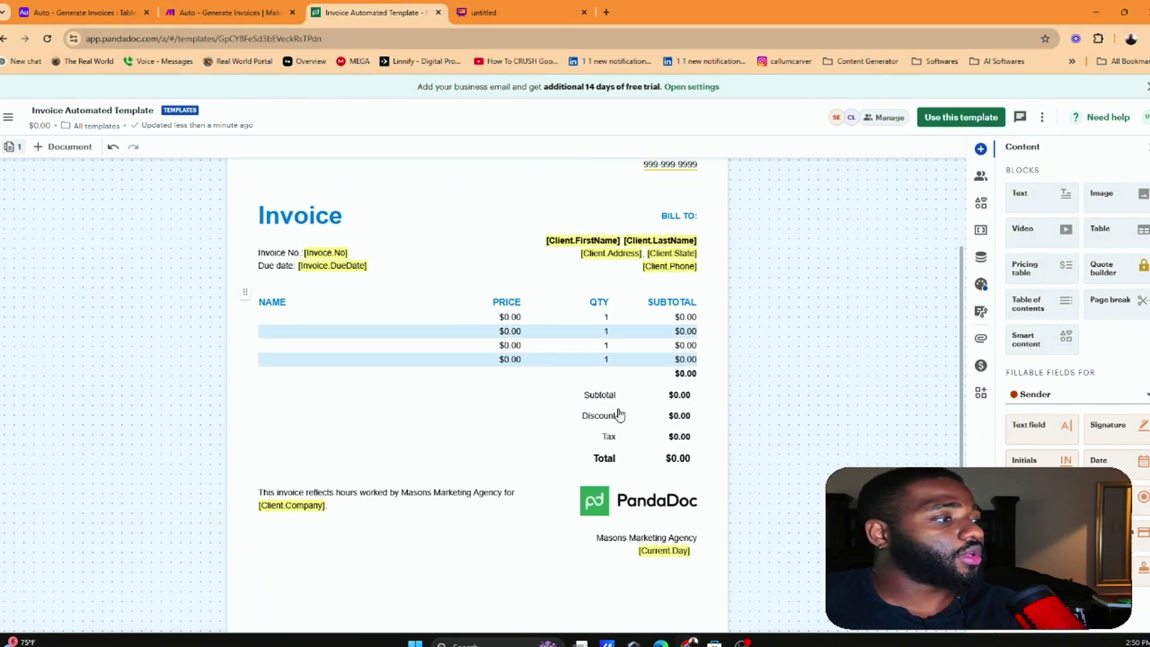
{"action": "scroll", "coordinate": [564, 414], "scroll_direction": "down", "scroll_amount": 1}
{"action": "scroll", "coordinate": [449, 395], "scroll_direction": "up", "scroll_amount": 1}
{"action": "scroll", "coordinate": [395, 373], "scroll_direction": "up", "scroll_amount": 3}
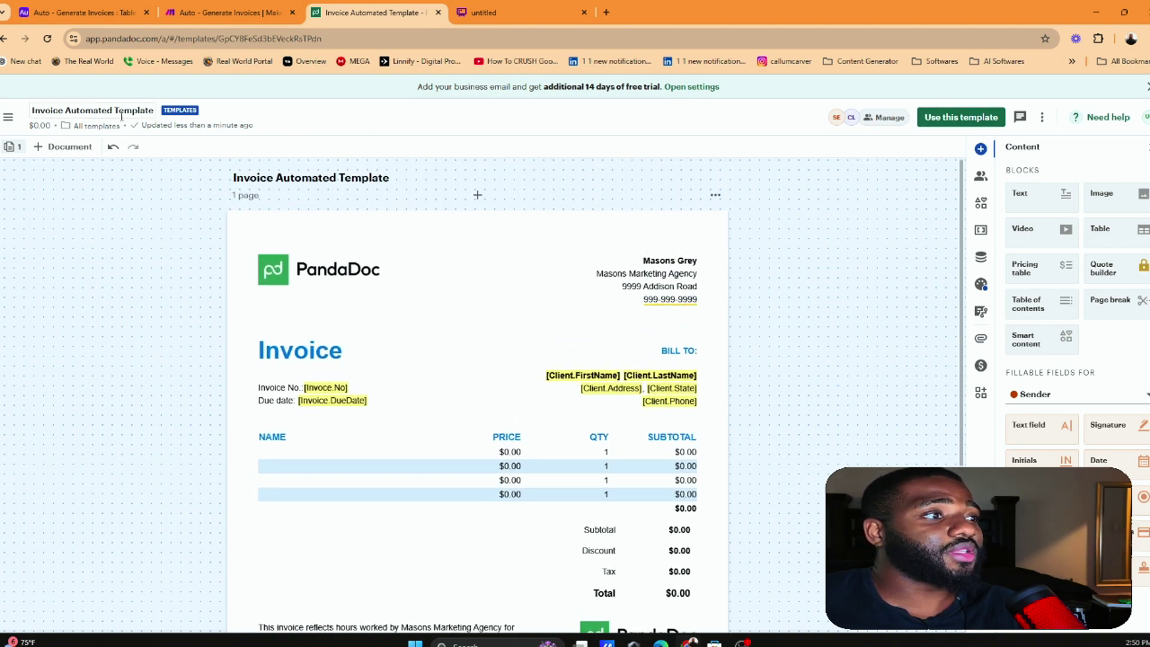
{"action": "scroll", "coordinate": [580, 293], "scroll_direction": "down", "scroll_amount": 3}
{"action": "scroll", "coordinate": [609, 231], "scroll_direction": "up", "scroll_amount": 1}
{"action": "scroll", "coordinate": [667, 236], "scroll_direction": "up", "scroll_amount": 1}
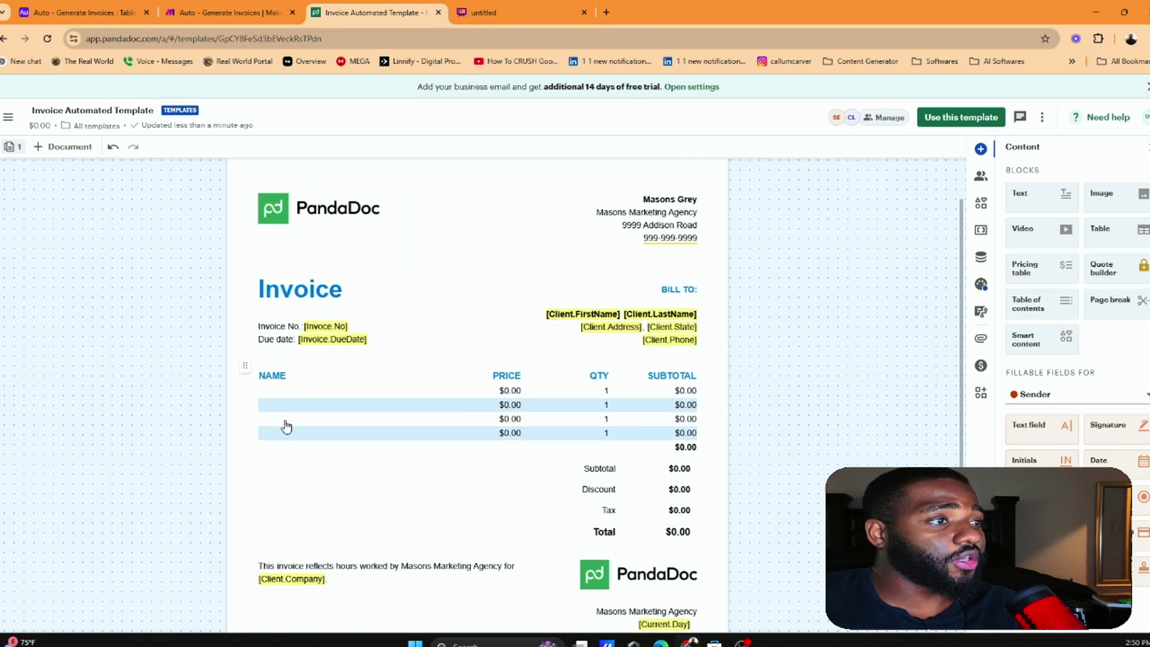
{"action": "scroll", "coordinate": [359, 578], "scroll_direction": "down", "scroll_amount": 1}
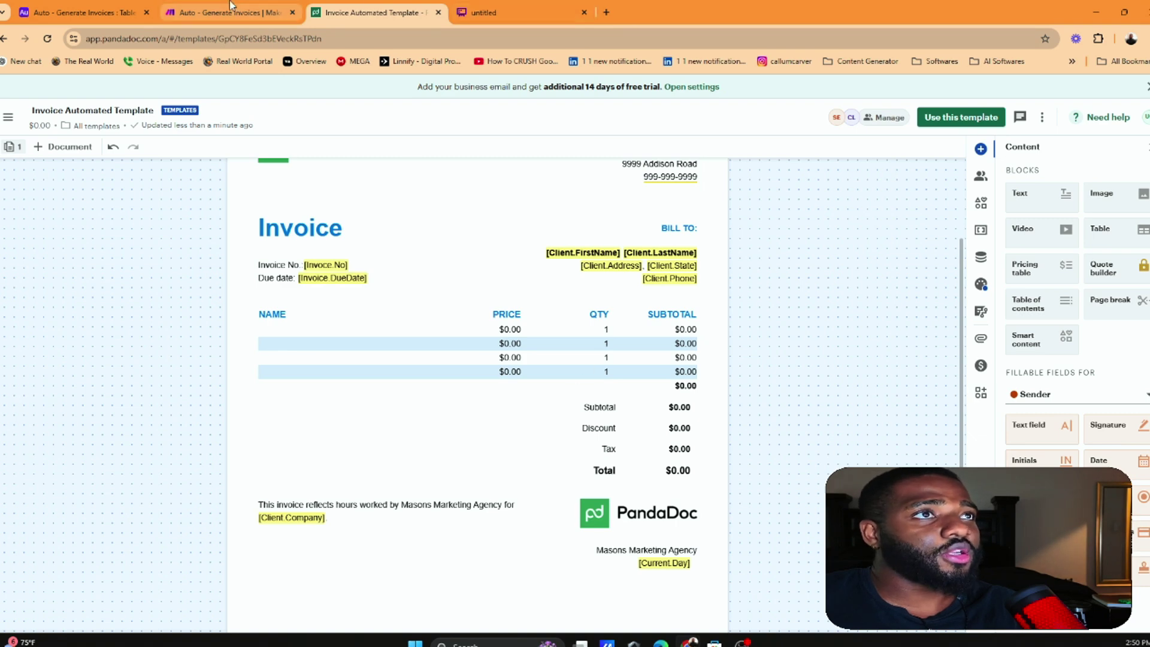
{"action": "key", "text": "ctrl+shift+Tab"}
Add a new Tools variable named 'Current Day'
{"action": "left_click", "coordinate": [586, 368]}
{"action": "scroll", "coordinate": [760, 416], "scroll_direction": "down", "scroll_amount": 10}
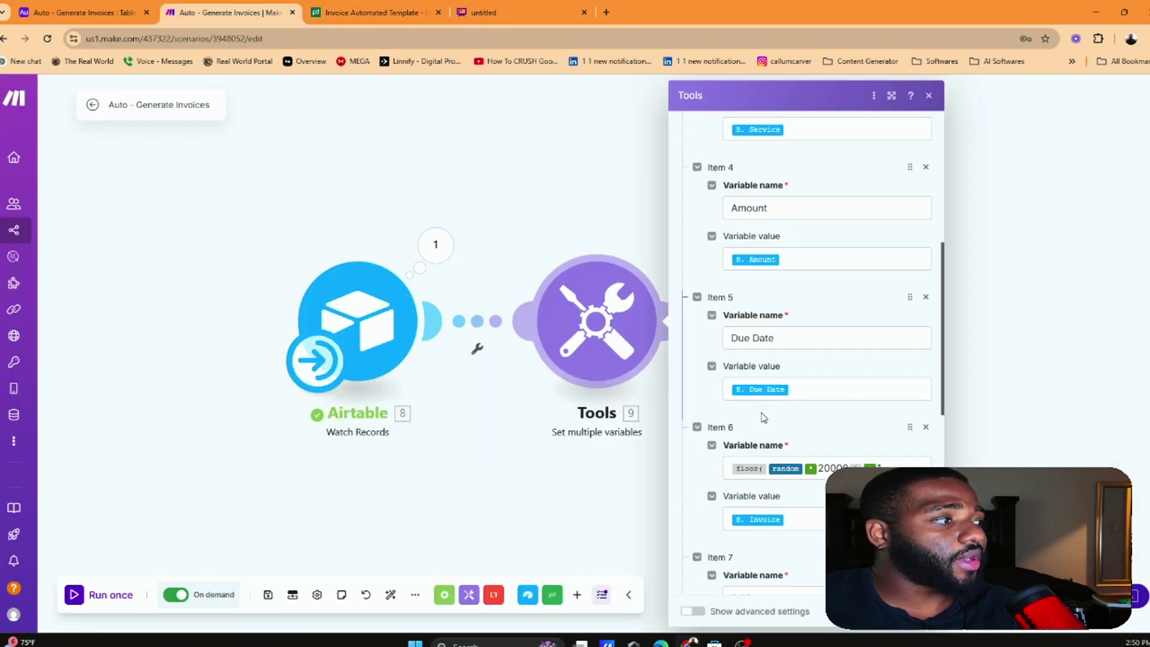
{"action": "left_click", "coordinate": [724, 577]}
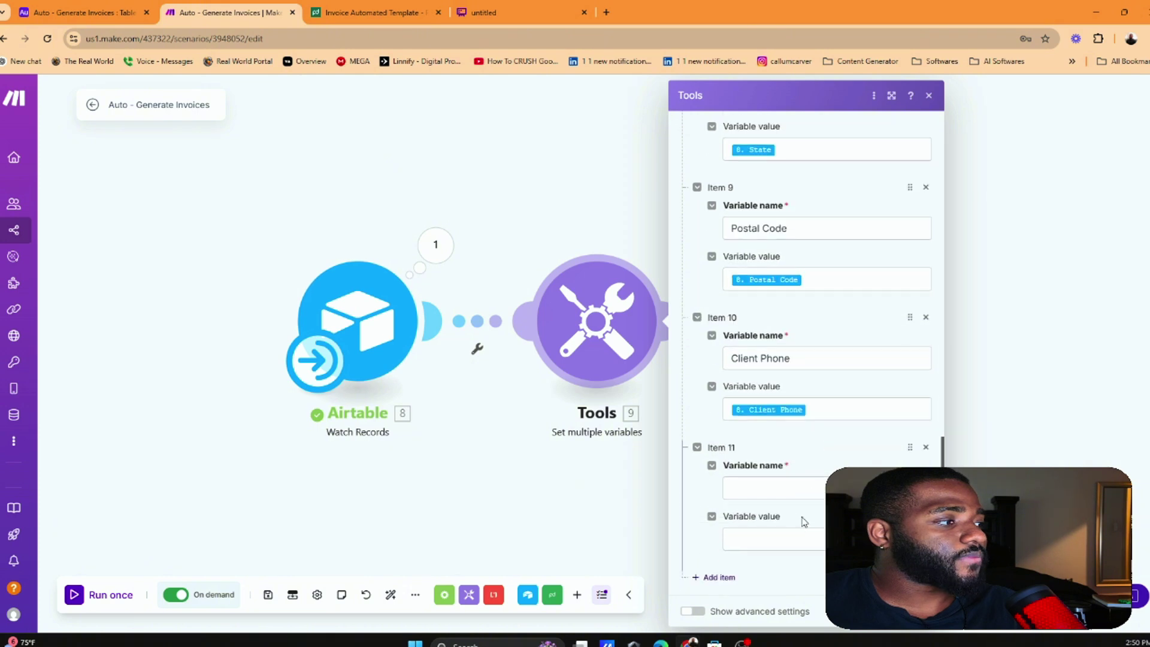
{"action": "left_click", "coordinate": [799, 538]}
{"action": "left_click", "coordinate": [813, 481]}
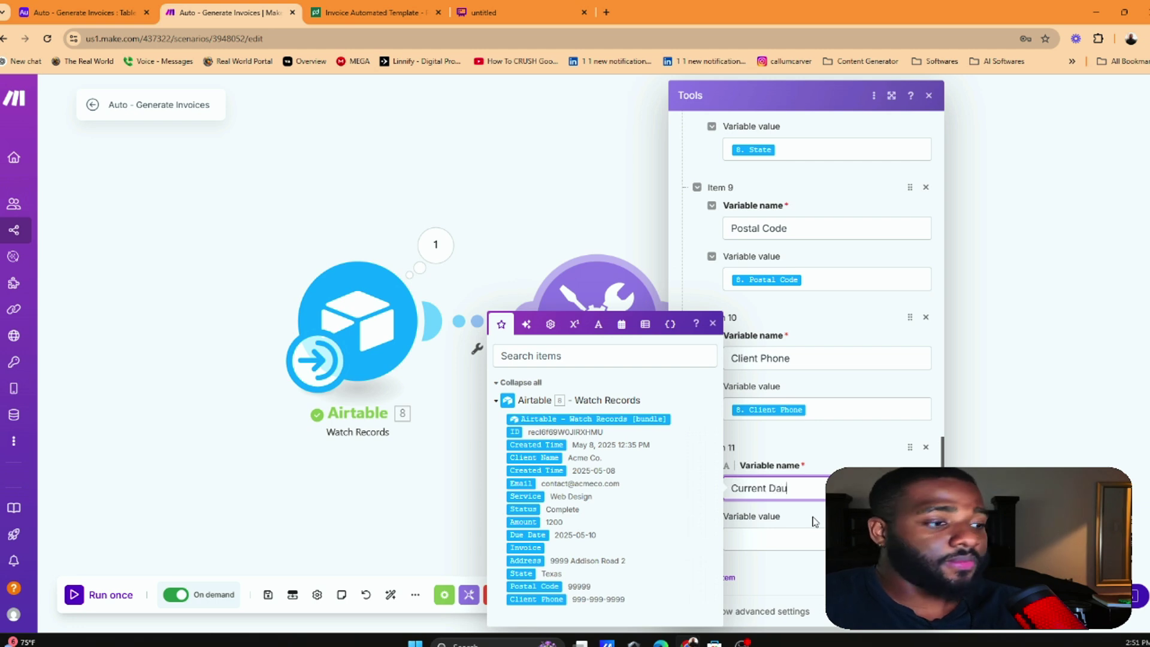
{"action": "key", "text": "BackSpace"}
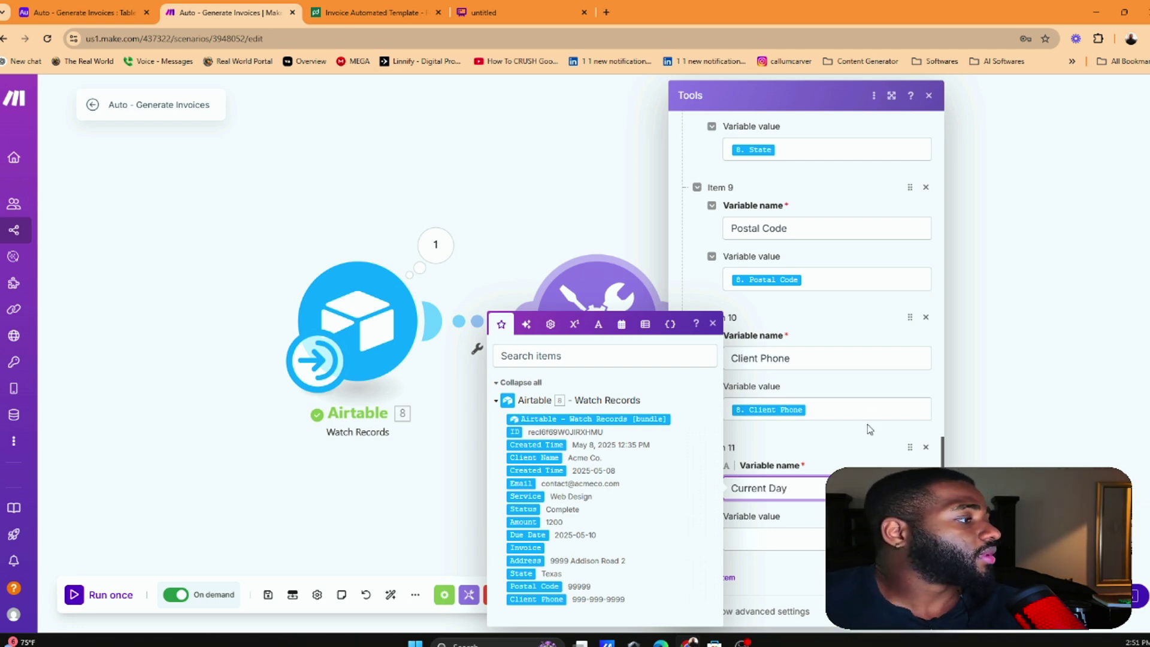
{"action": "left_click", "coordinate": [870, 429]}
Move Item 6's floor(random*20000)+1 formula into its value and rename it 'Invoice #'
{"action": "scroll", "coordinate": [779, 335], "scroll_direction": "up", "scroll_amount": 6}
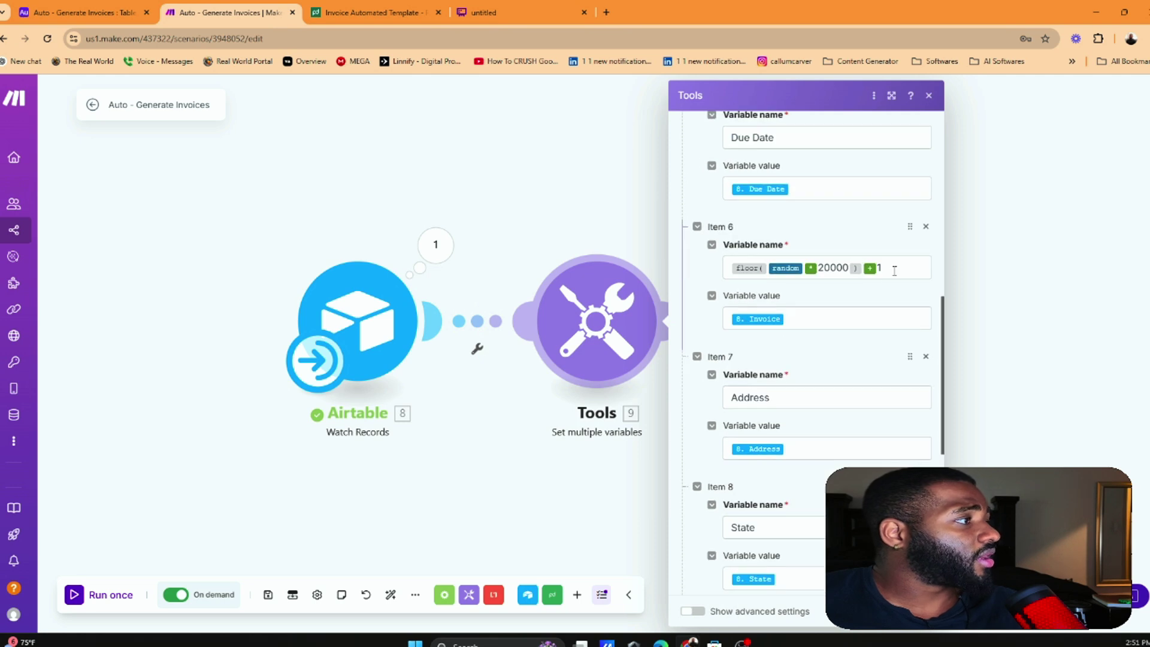
{"action": "left_click", "coordinate": [895, 270]}
{"action": "key", "text": "ctrl+c"}
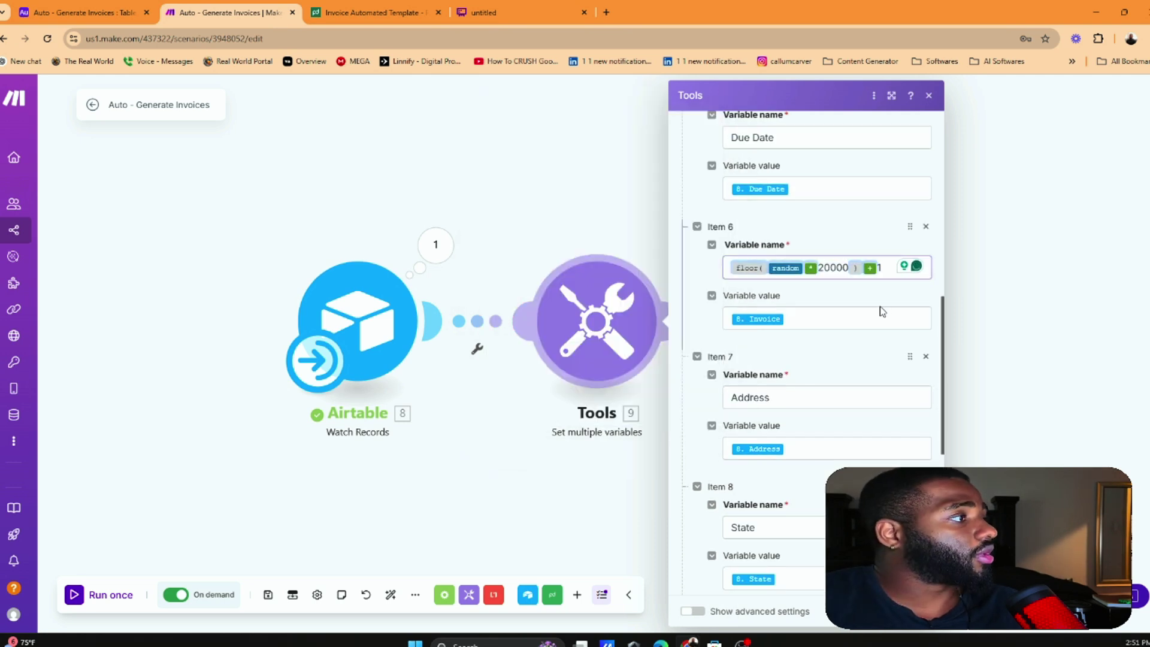
{"action": "left_click", "coordinate": [881, 318]}
{"action": "key", "text": "ctrl+a"}
{"action": "key", "text": "ctrl+v"}
{"action": "left_click", "coordinate": [895, 268]}
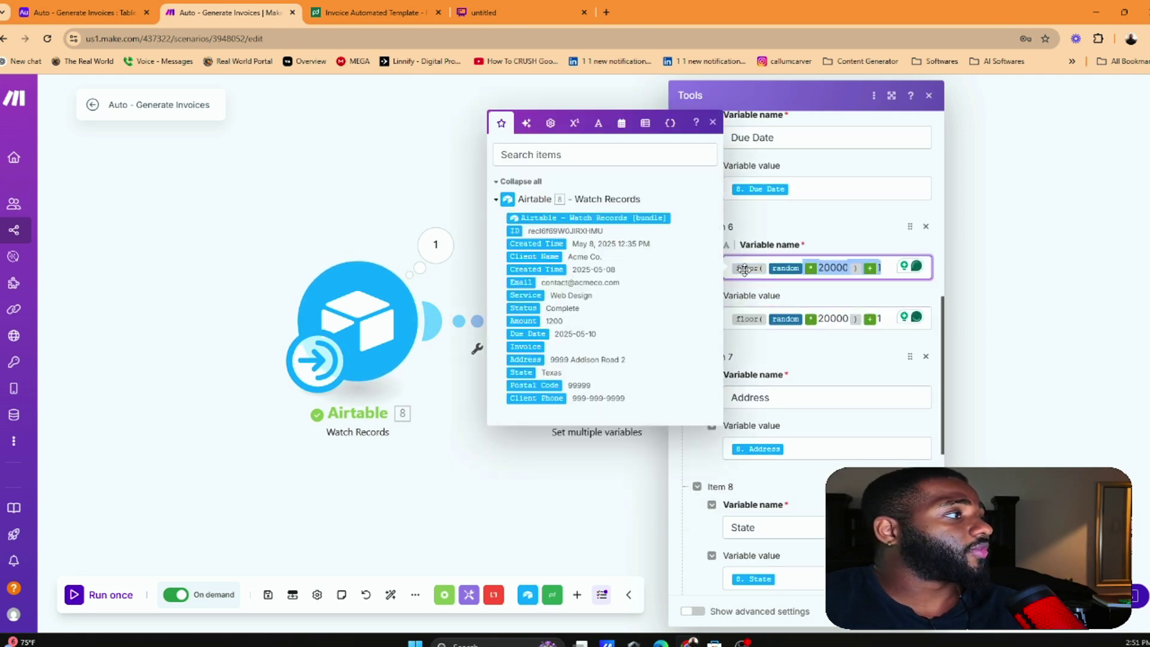
{"action": "key", "text": "ctrl+a"}
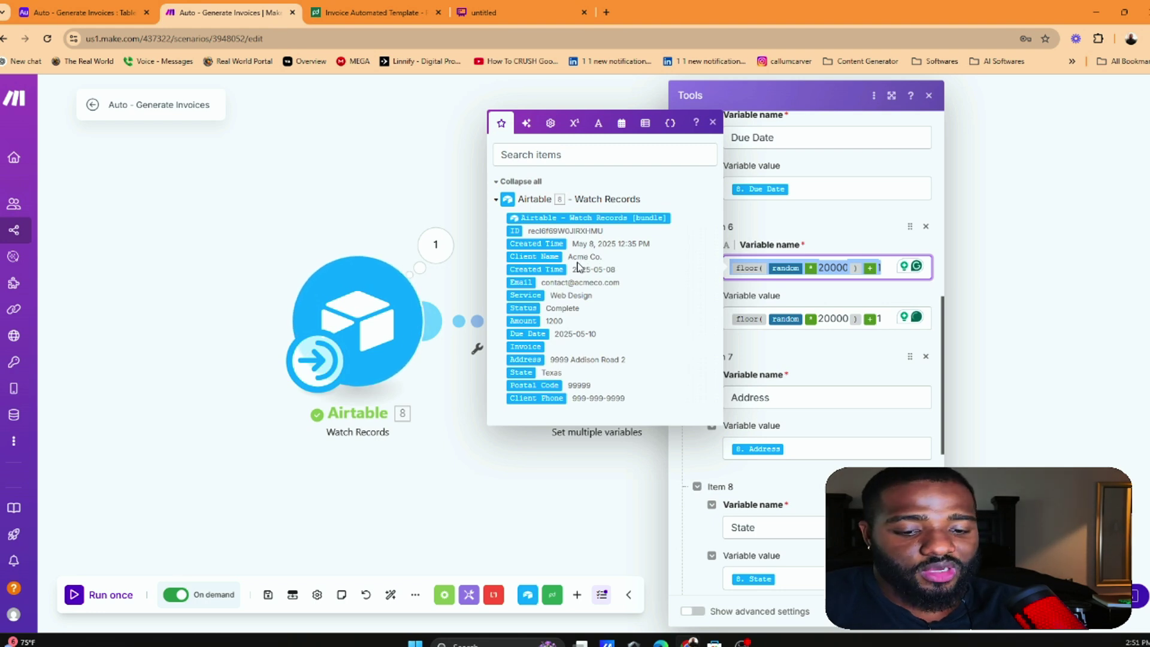
{"action": "type", "text": "Inoci"}
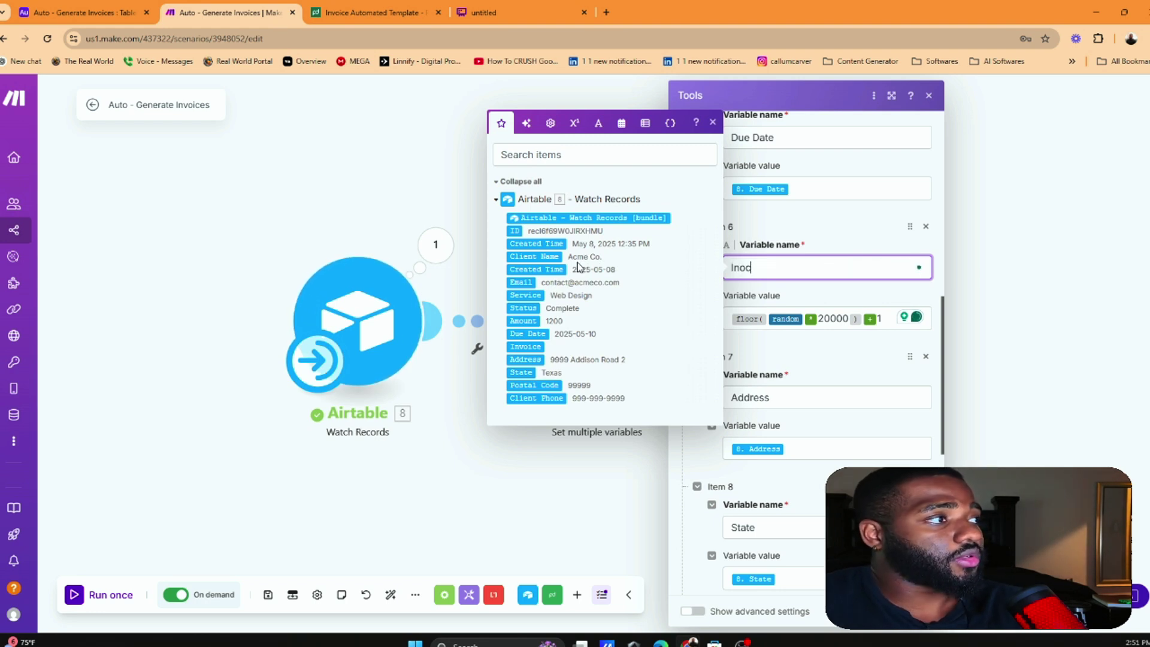
{"action": "key", "text": "BackSpace"}
{"action": "key", "text": "BackSpace"}
{"action": "key", "text": "BackSpace"}
{"action": "type", "text": "voice"}
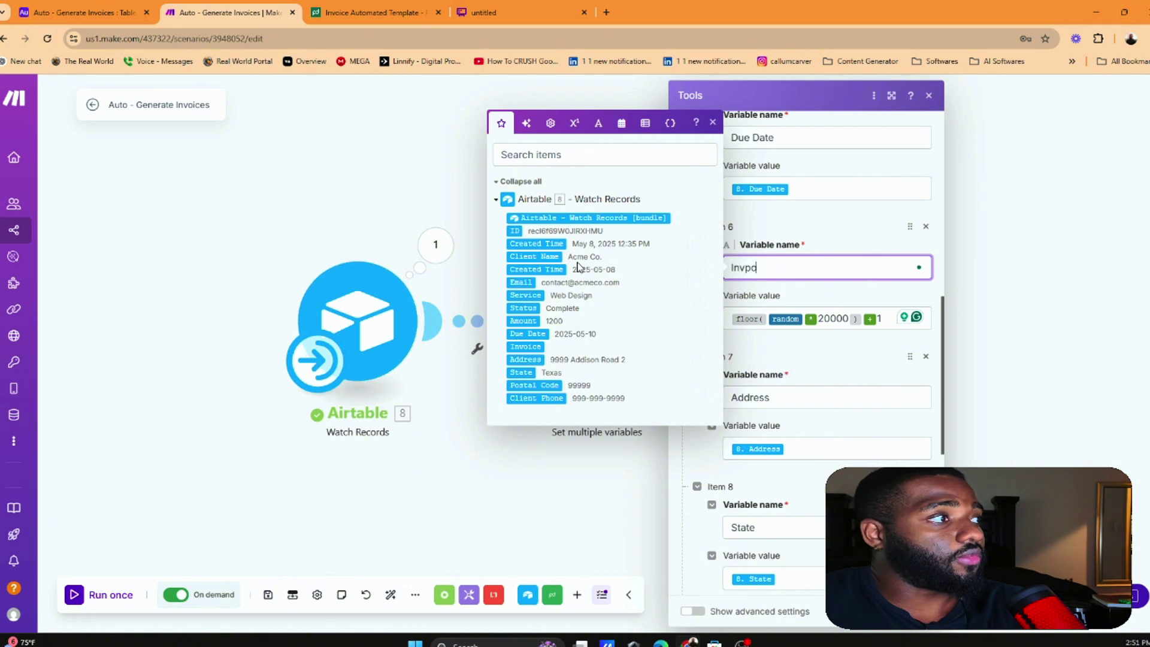
{"action": "key", "text": "BackSpace"}
{"action": "key", "text": "BackSpace"}
{"action": "key", "text": "BackSpace"}
{"action": "key", "text": "BackSpace"}
{"action": "key", "text": "BackSpace"}
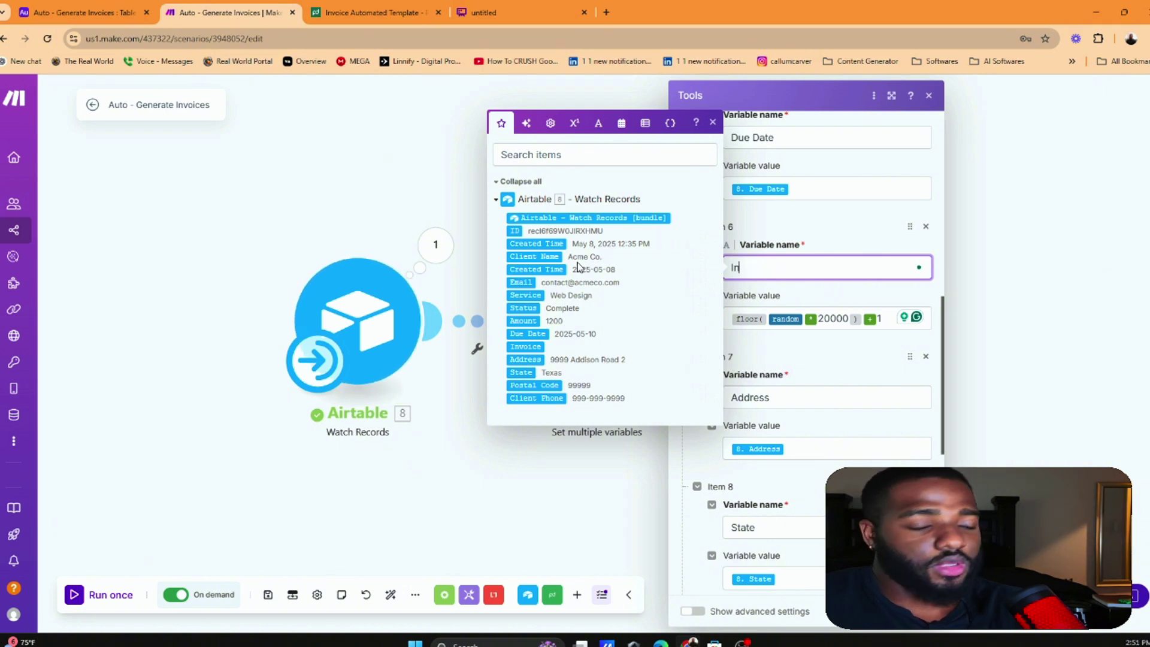
{"action": "type", "text": "voice #"}
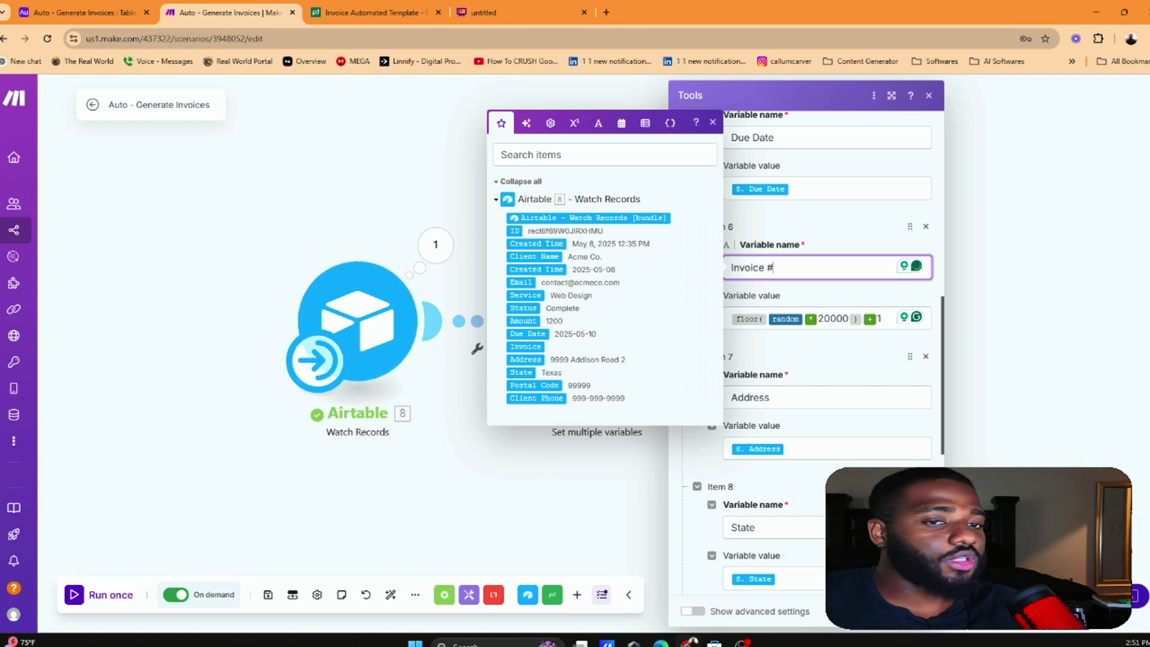
{"action": "key", "text": "Escape"}
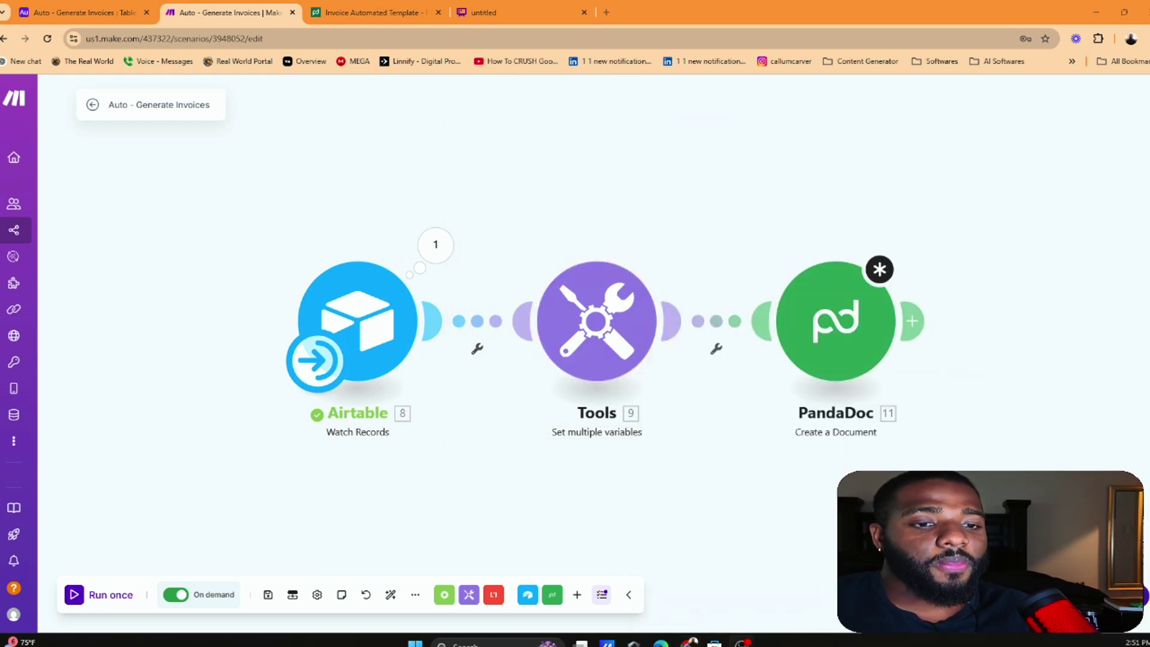
Browse the mapping panel's function categories while editing Current Day's value
{"action": "scroll", "coordinate": [752, 225], "scroll_direction": "down", "scroll_amount": 2}
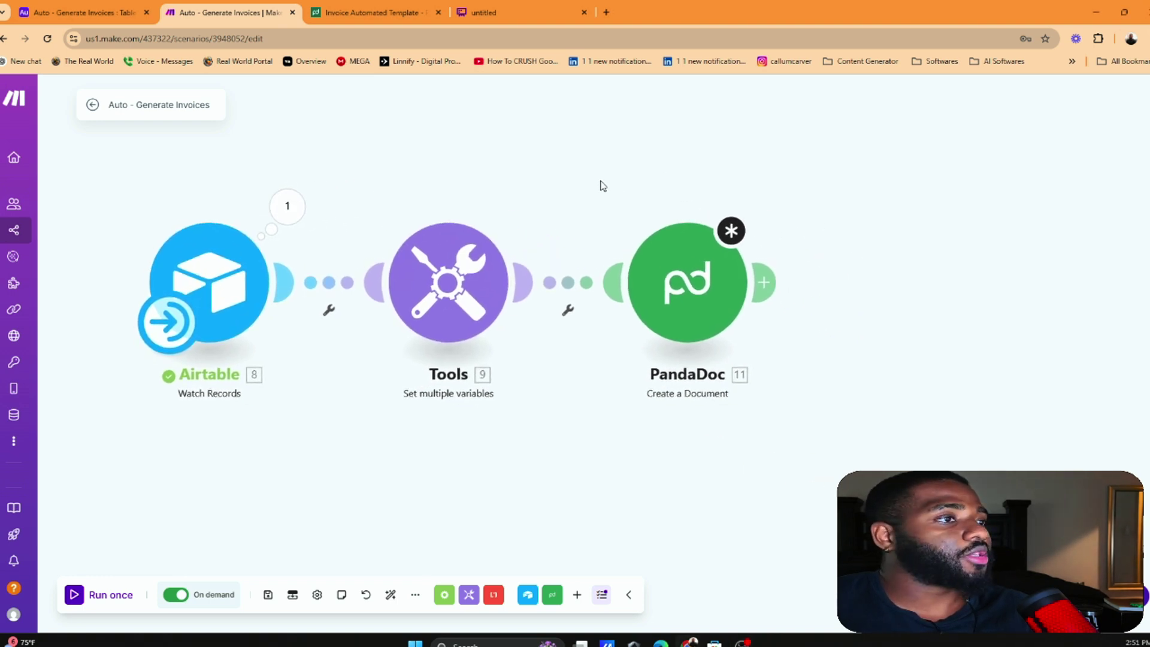
{"action": "left_click", "coordinate": [662, 245]}
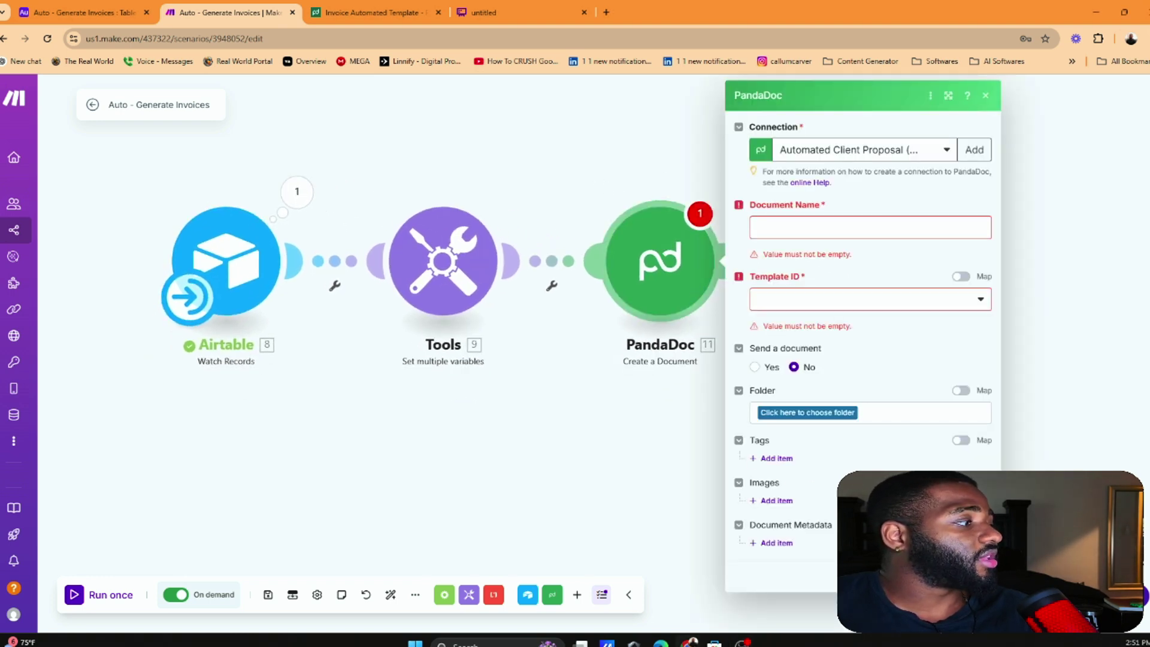
{"action": "left_click", "coordinate": [455, 306]}
{"action": "scroll", "coordinate": [716, 506], "scroll_direction": "down", "scroll_amount": 5}
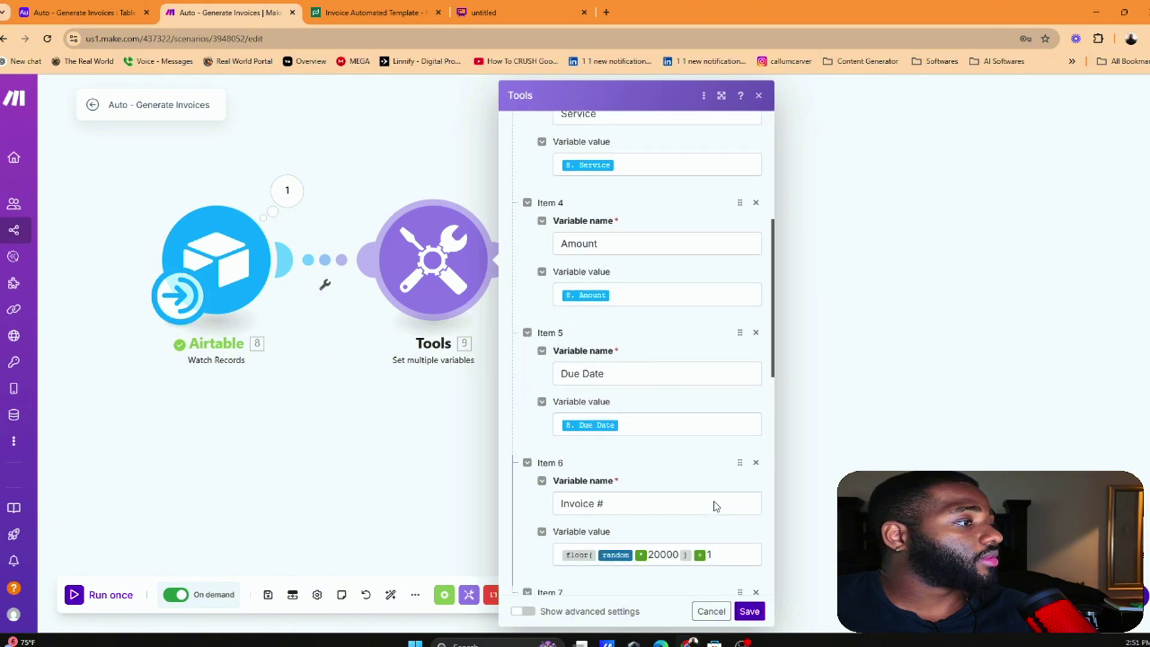
{"action": "scroll", "coordinate": [717, 506], "scroll_direction": "down", "scroll_amount": 10}
{"action": "left_click", "coordinate": [599, 536]}
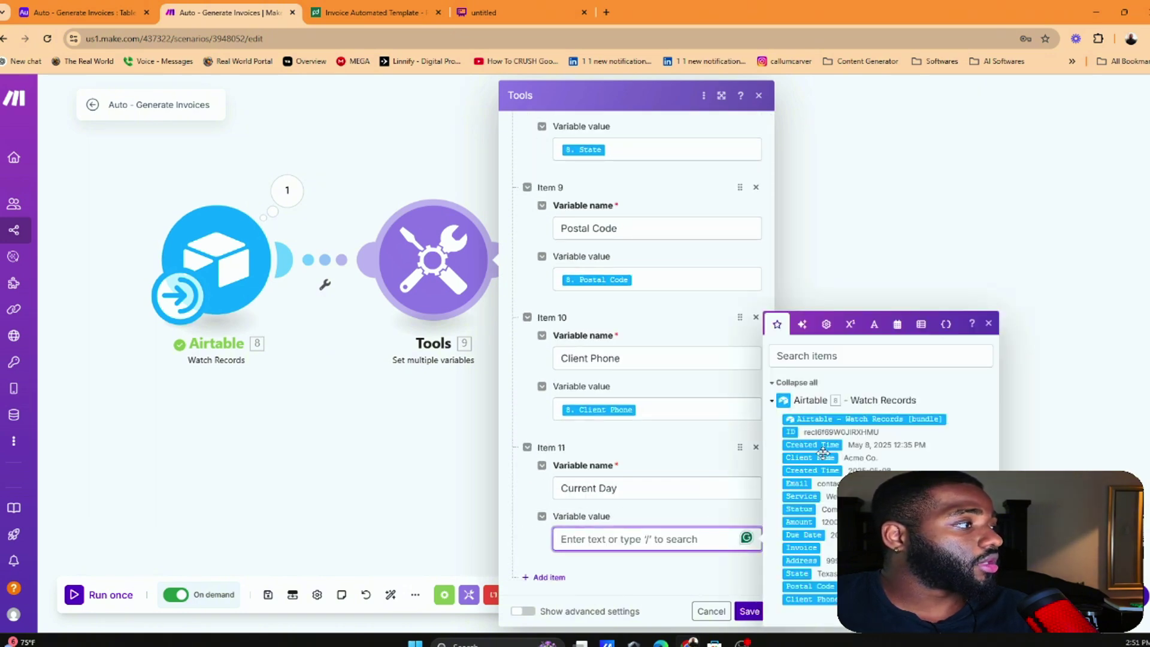
{"action": "left_click", "coordinate": [802, 324]}
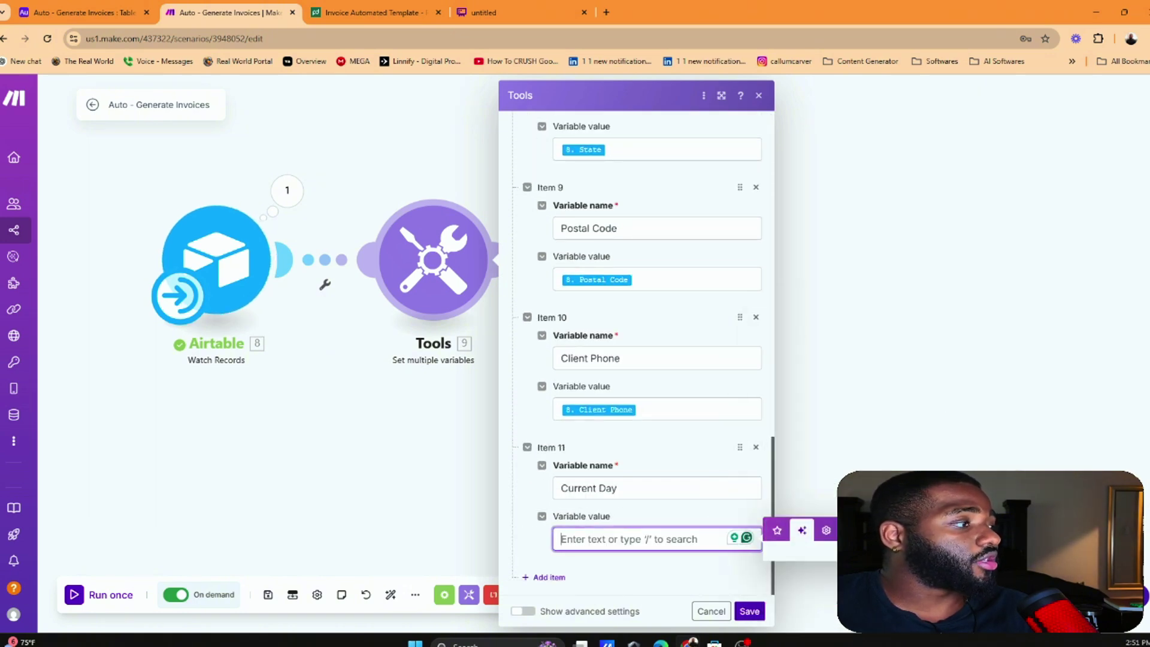
{"action": "left_click", "coordinate": [825, 531]}
{"action": "left_click", "coordinate": [897, 460]}
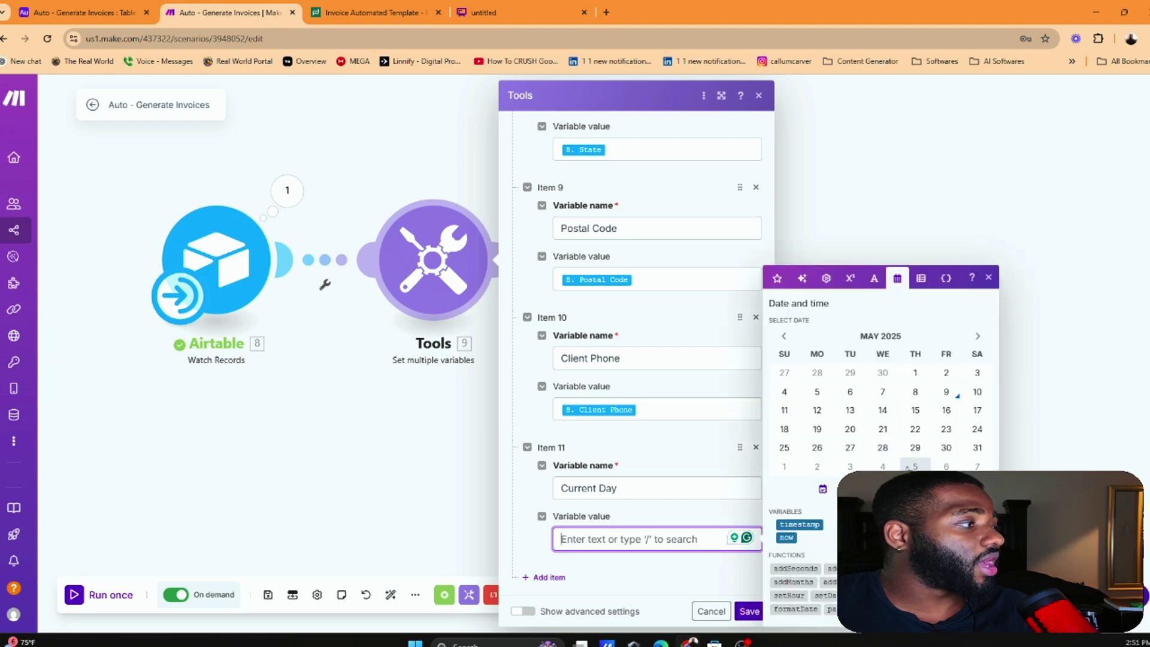
{"action": "left_click", "coordinate": [777, 275]}
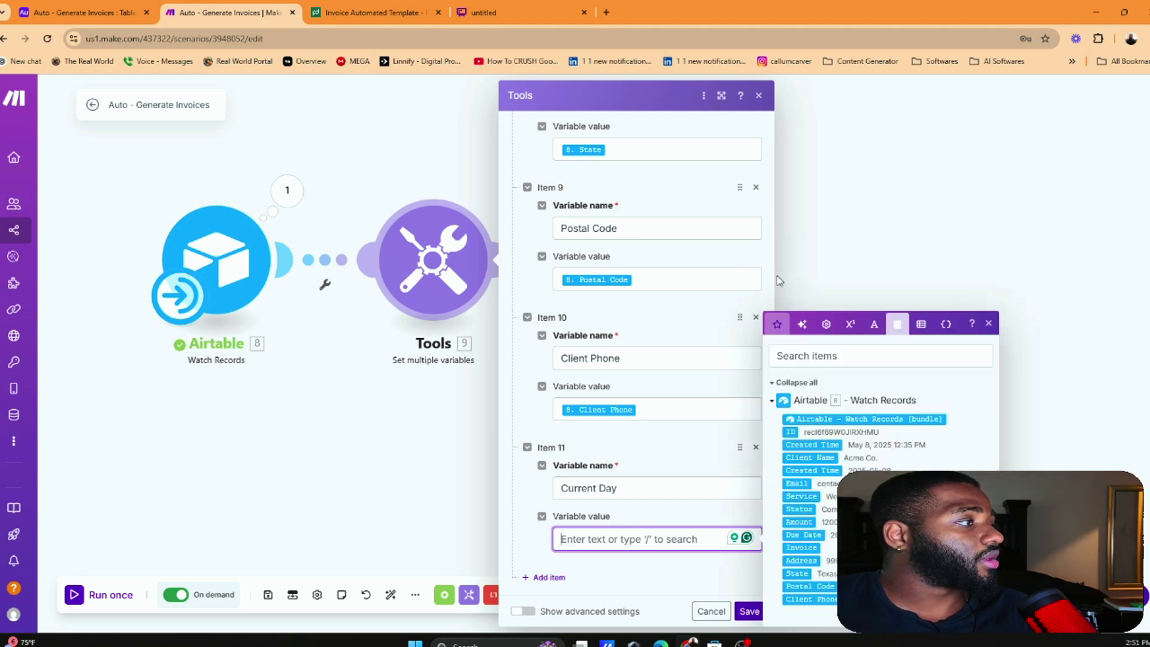
{"action": "left_click", "coordinate": [803, 324]}
{"action": "left_click", "coordinate": [749, 611]}
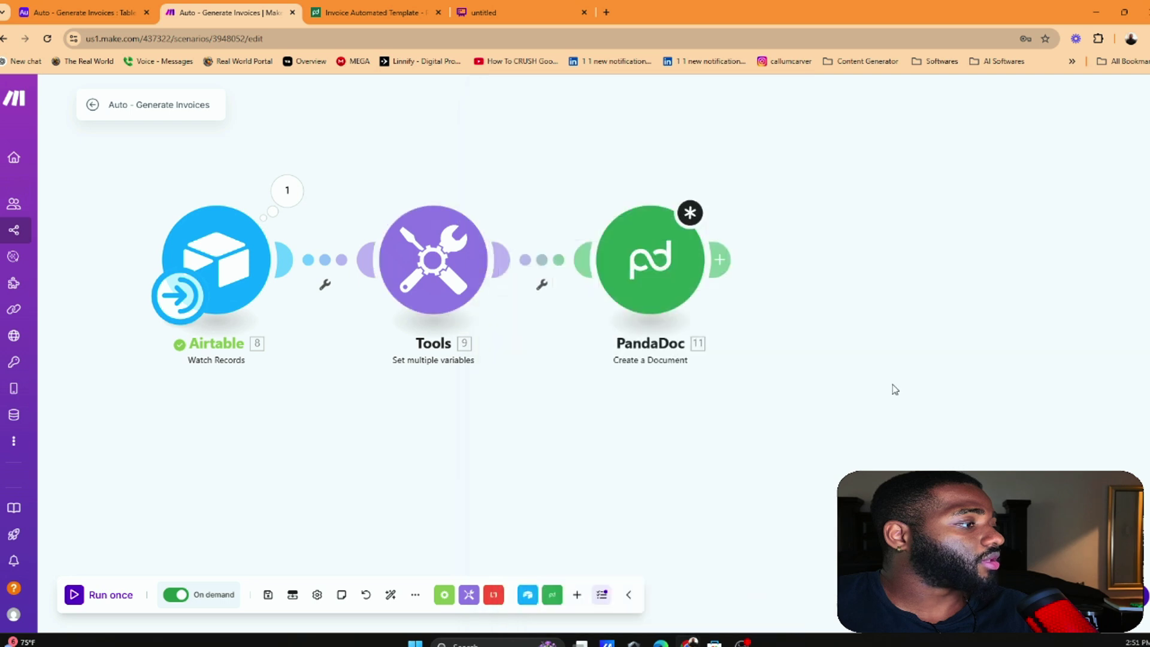
Build Current Day's value from the date-and-time 'now' item and a typed format function
{"action": "left_click", "coordinate": [422, 247]}
{"action": "scroll", "coordinate": [608, 419], "scroll_direction": "down", "scroll_amount": 6}
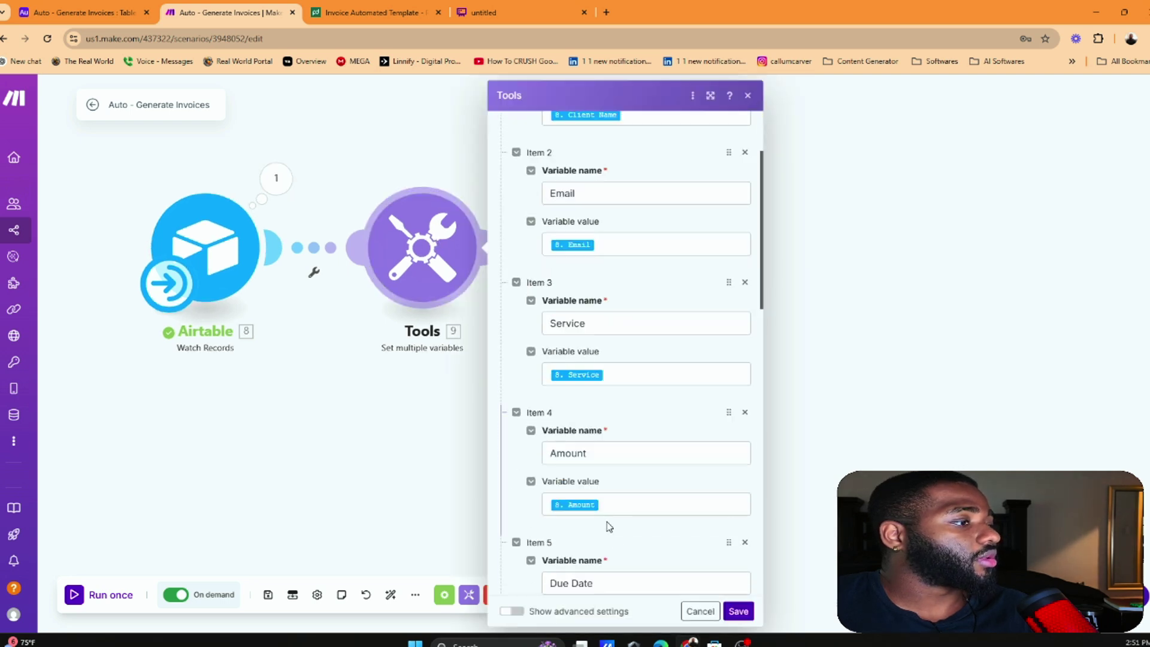
{"action": "left_click", "coordinate": [649, 468]}
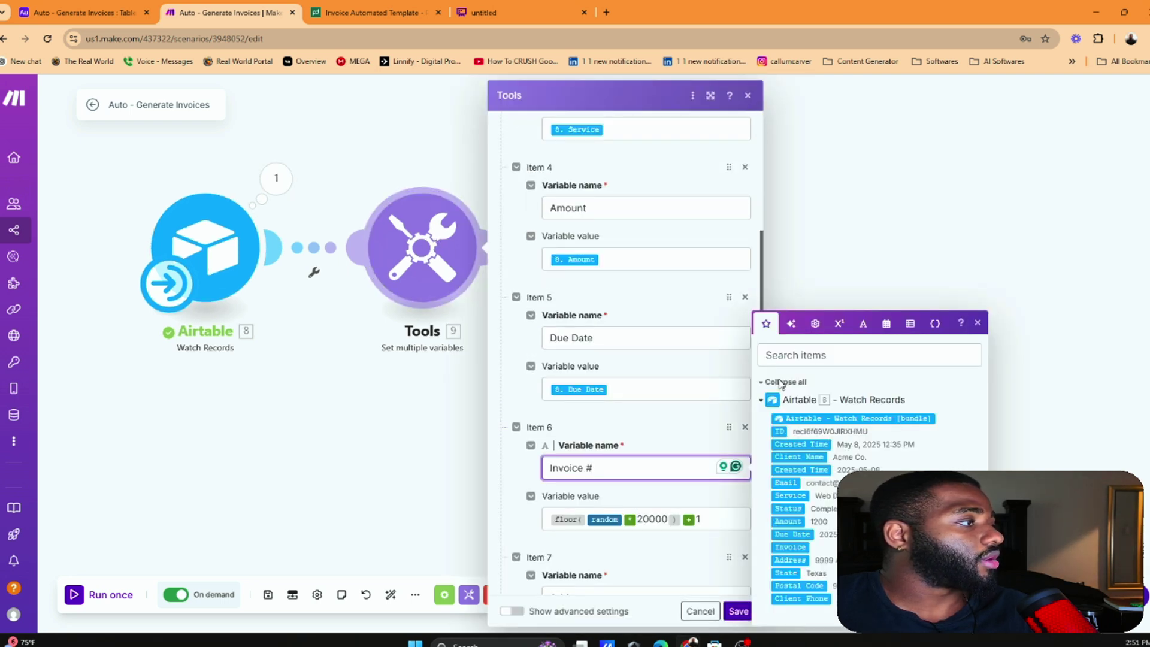
{"action": "left_click", "coordinate": [791, 324]}
{"action": "left_click", "coordinate": [815, 459]}
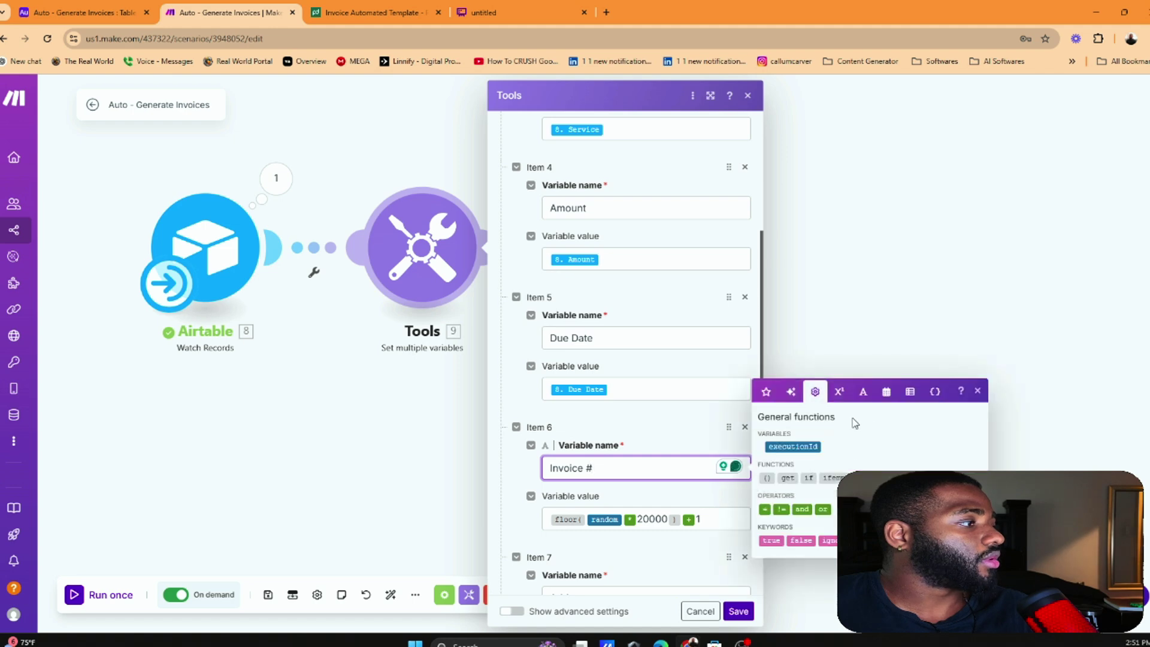
{"action": "scroll", "coordinate": [670, 414], "scroll_direction": "down", "scroll_amount": 10}
{"action": "left_click", "coordinate": [623, 539]}
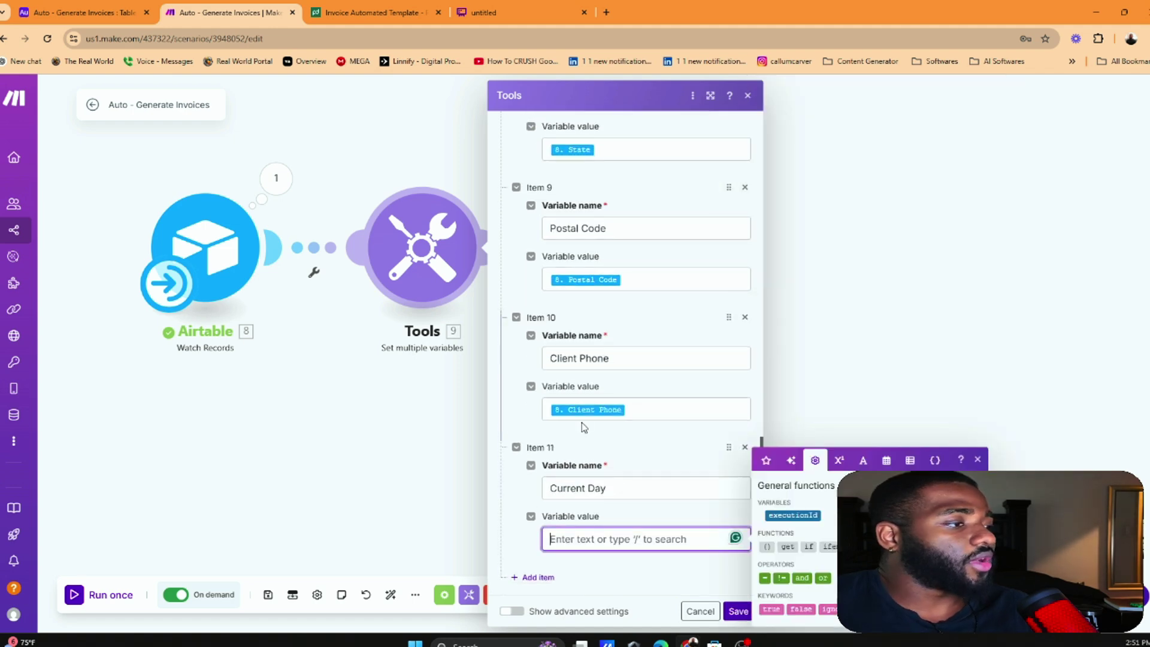
{"action": "left_click", "coordinate": [888, 462]}
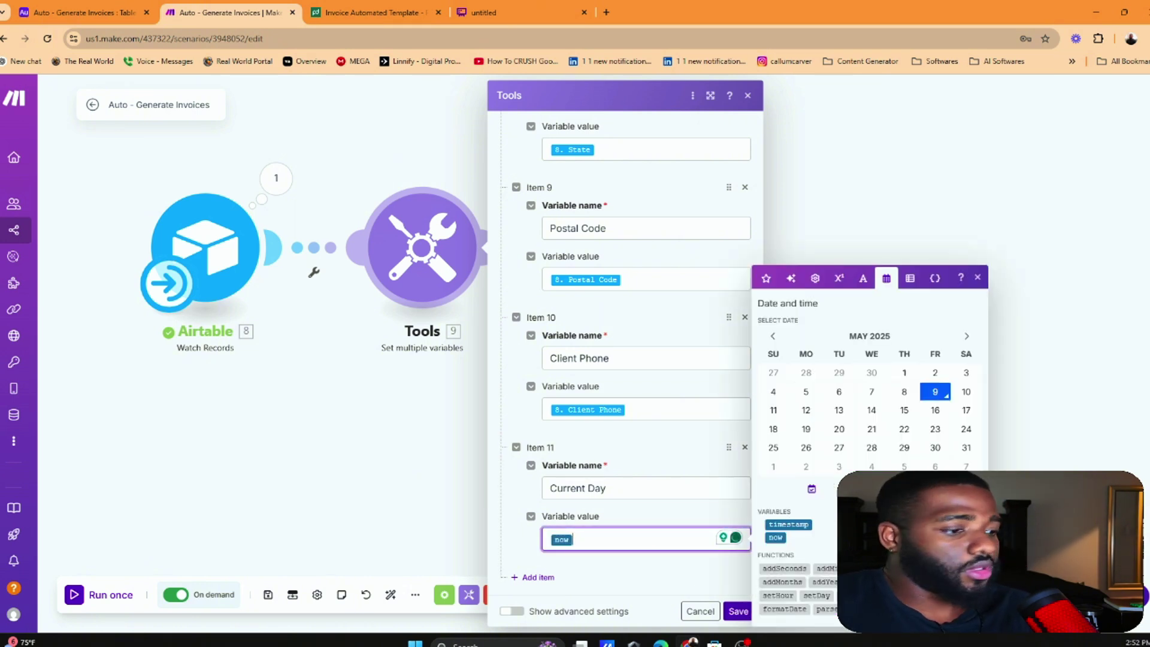
{"action": "type", "text": "Forma"}
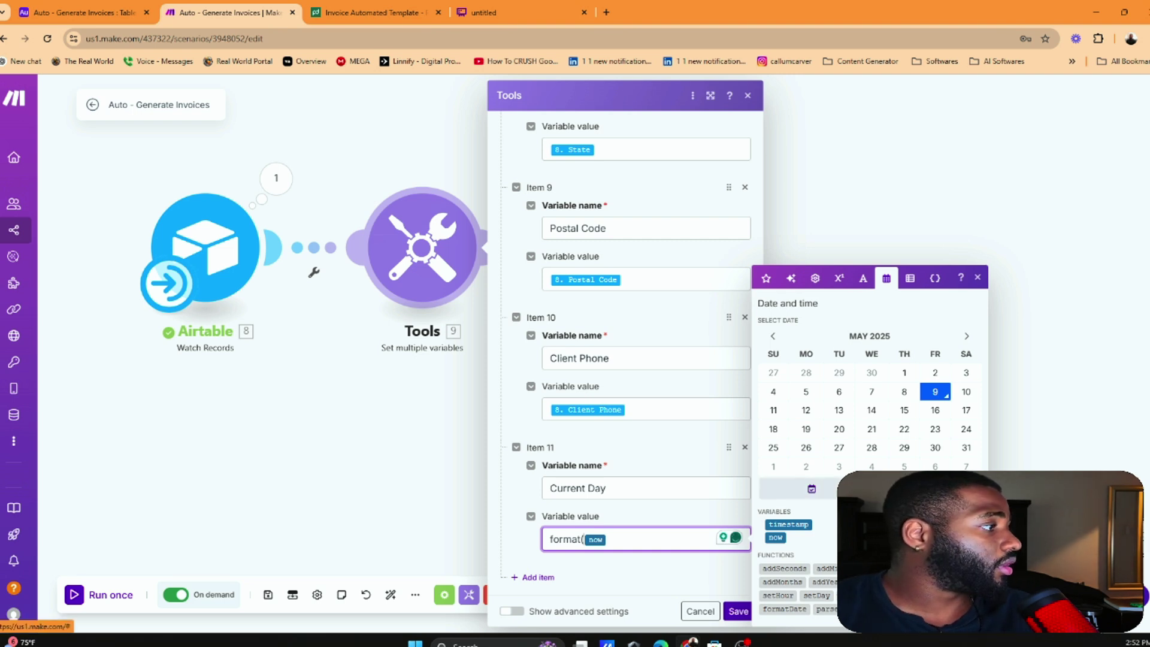
{"action": "left_click", "coordinate": [863, 280]}
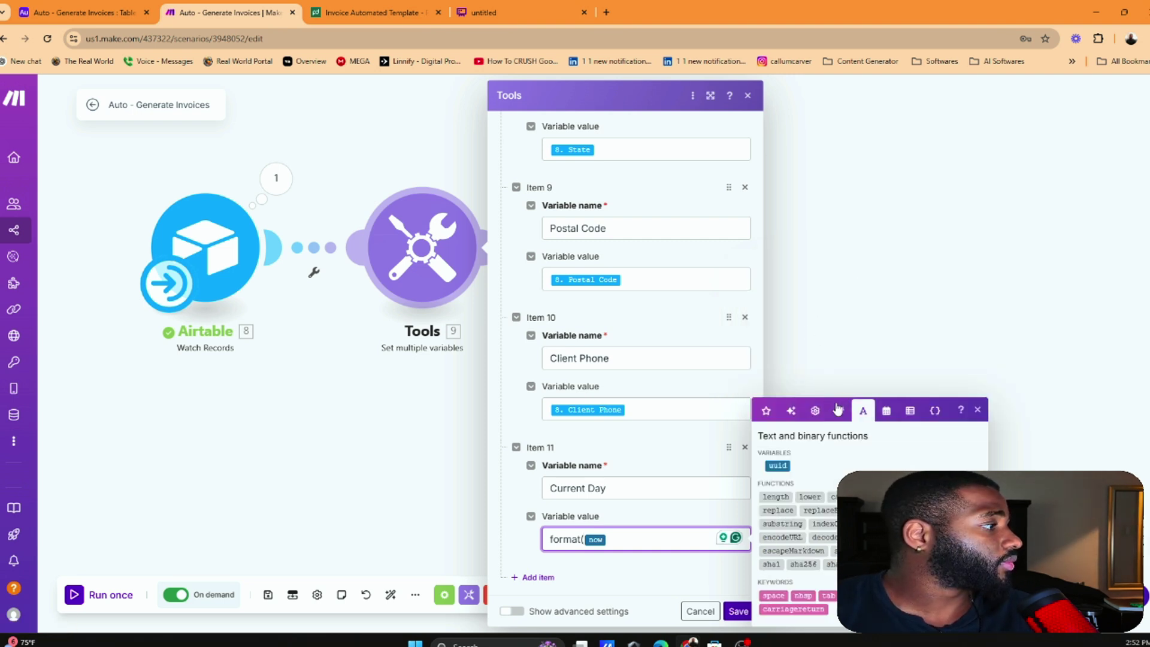
{"action": "left_click", "coordinate": [814, 400]}
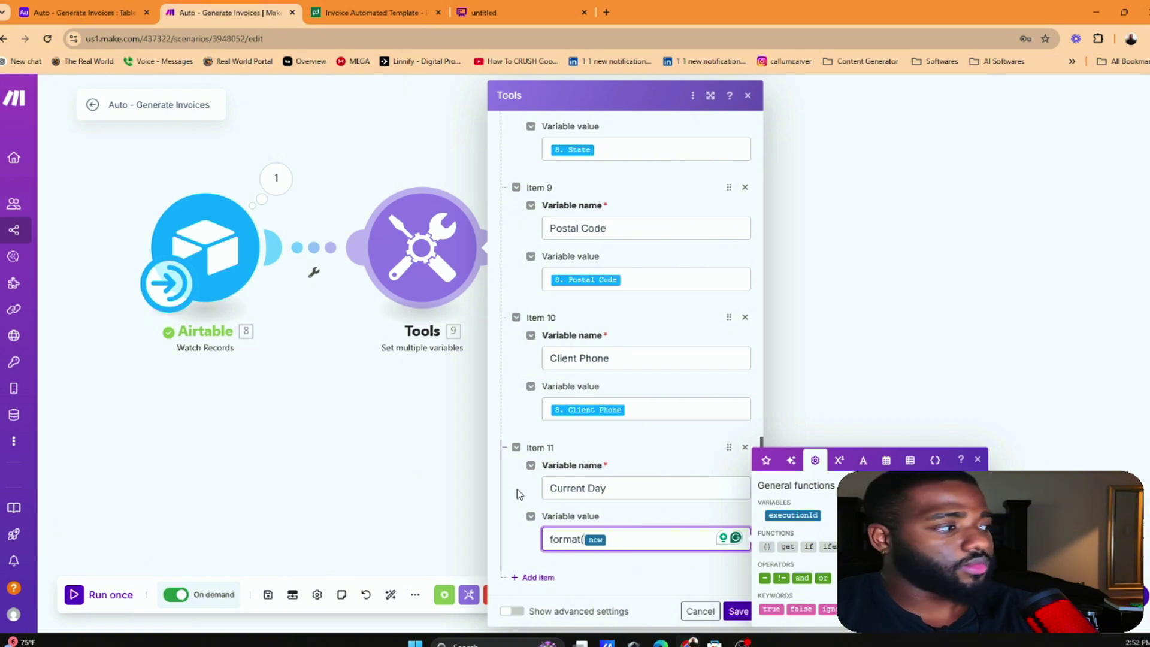
{"action": "left_click", "coordinate": [791, 460]}
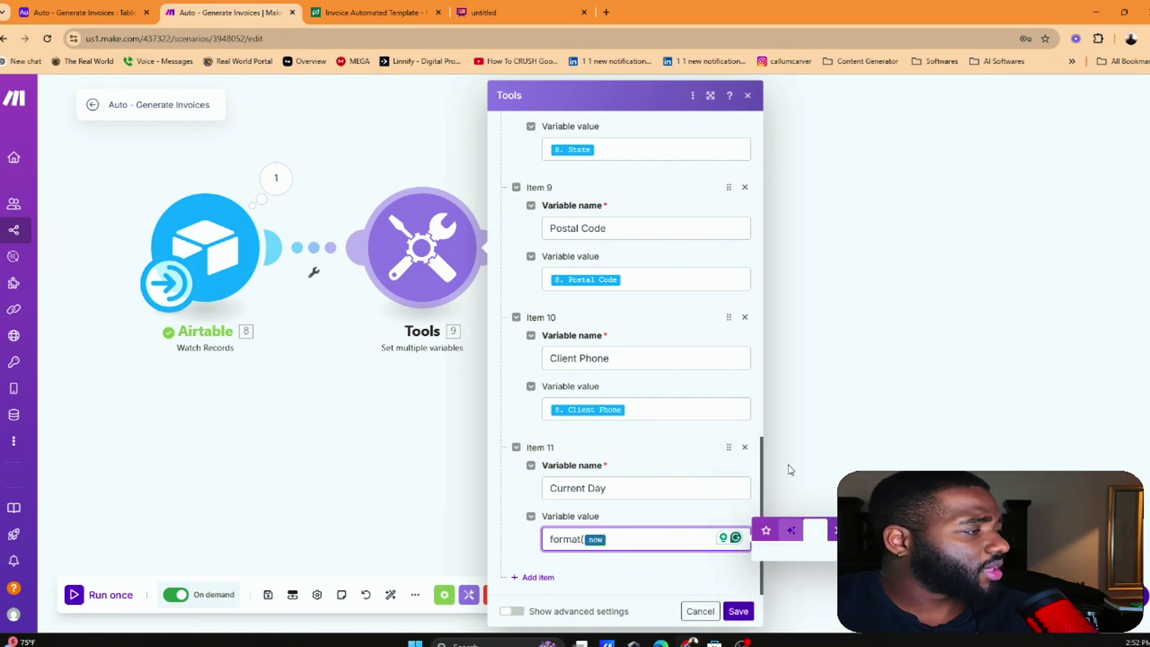
{"action": "left_click", "coordinate": [766, 530]}
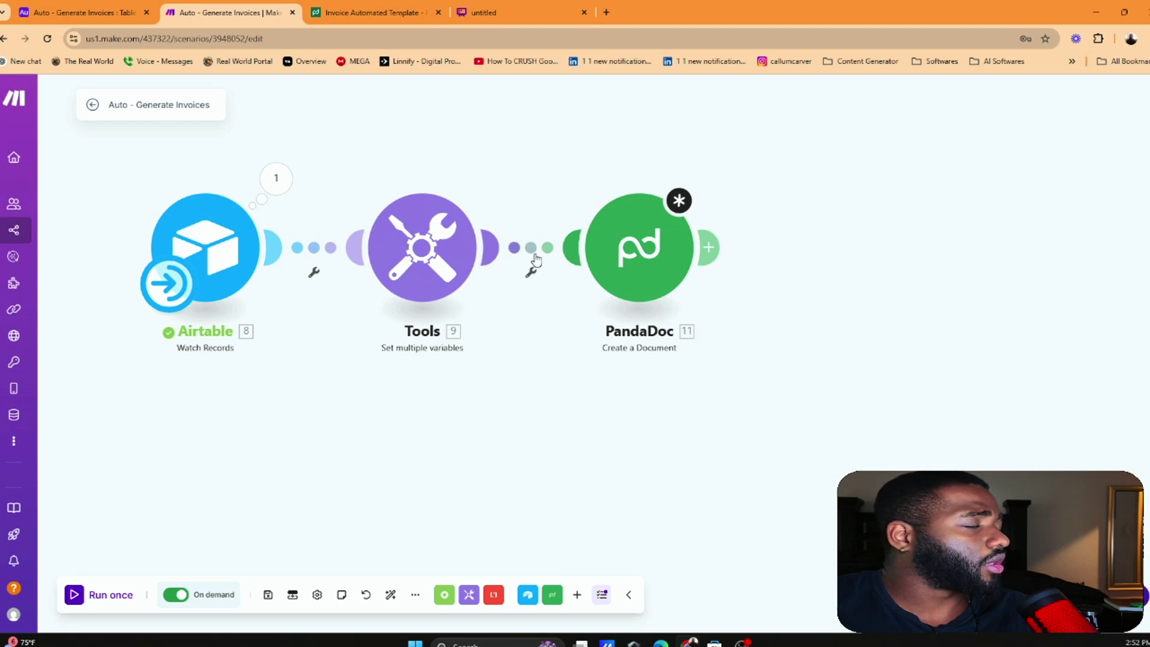
Unlink PandaDoc from the Tools module, cancelling a Tools-only run
{"action": "left_click", "coordinate": [531, 252]}
{"action": "left_click", "coordinate": [578, 282]}
{"action": "right_click", "coordinate": [441, 251]}
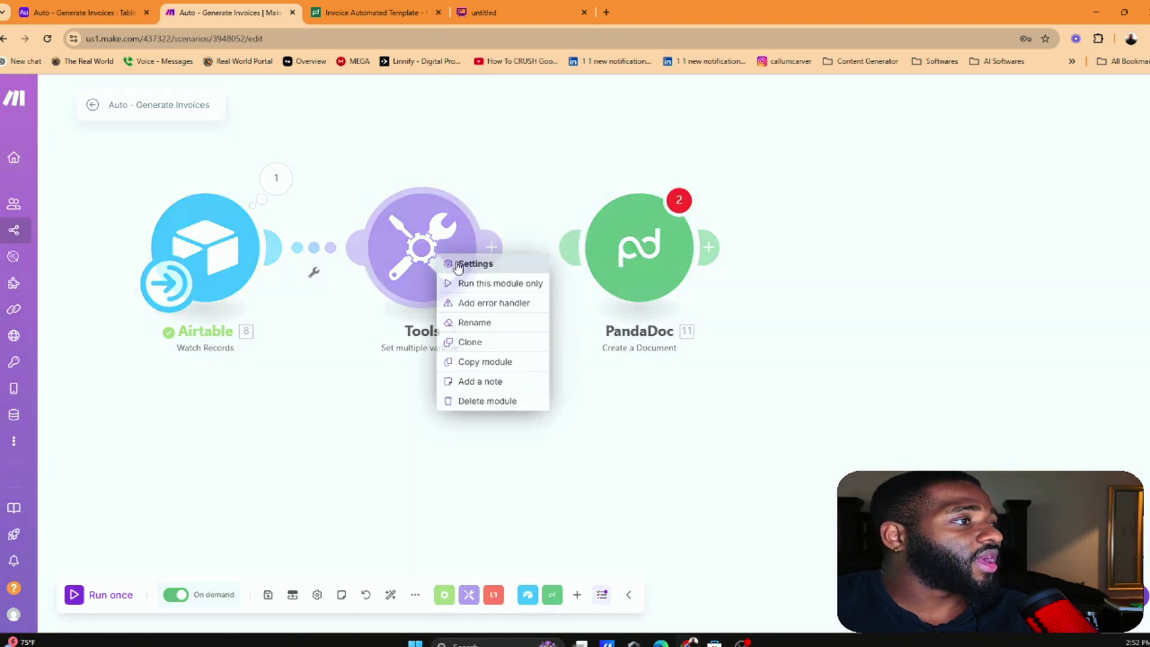
{"action": "left_click", "coordinate": [491, 283]}
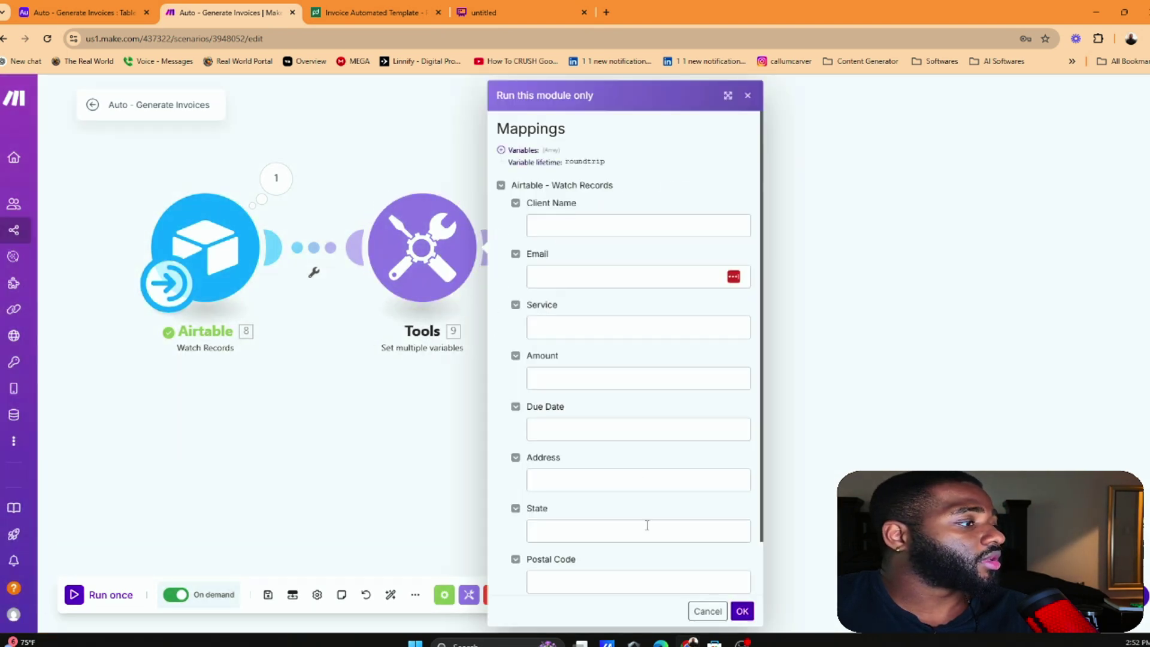
{"action": "left_click", "coordinate": [708, 611]}
Review the Current Day value in Tools, then run the scenario once
{"action": "left_click", "coordinate": [410, 231]}
{"action": "scroll", "coordinate": [689, 462], "scroll_direction": "down", "scroll_amount": 15}
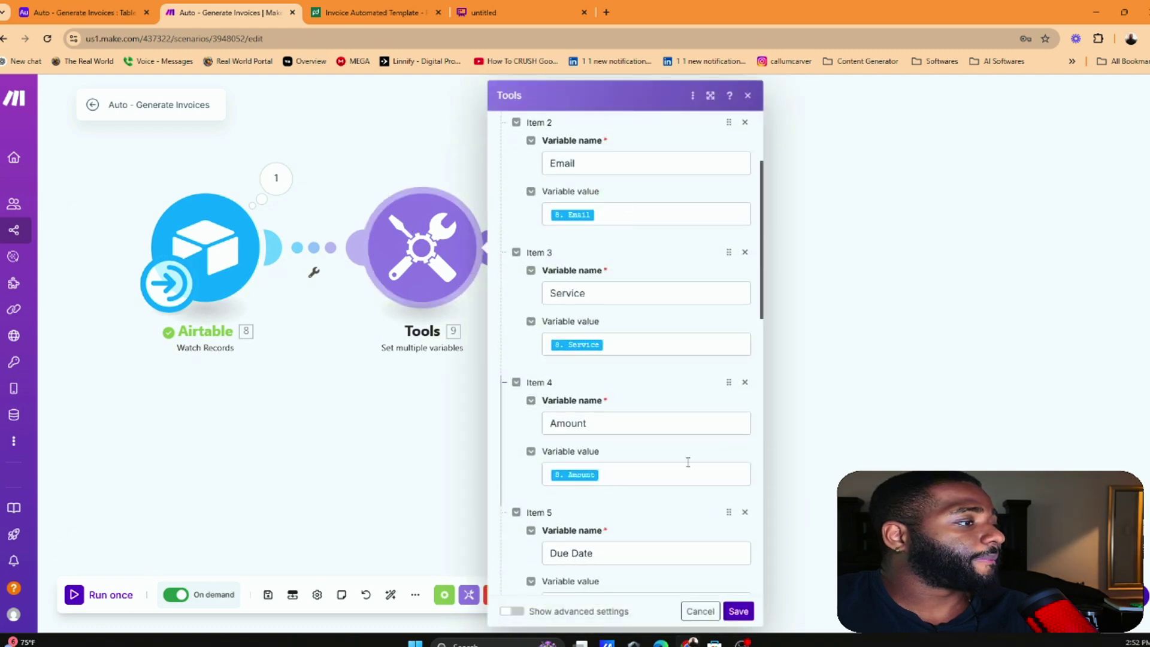
{"action": "left_click", "coordinate": [659, 539]}
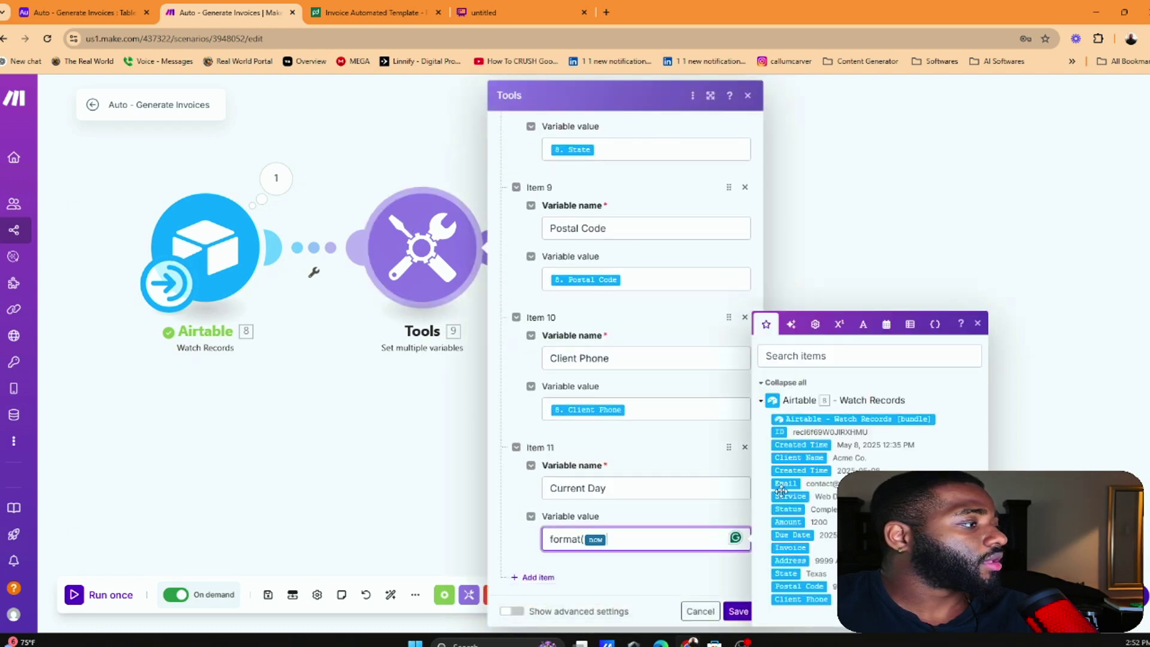
{"action": "left_click", "coordinate": [792, 324]}
{"action": "left_click", "coordinate": [831, 518]}
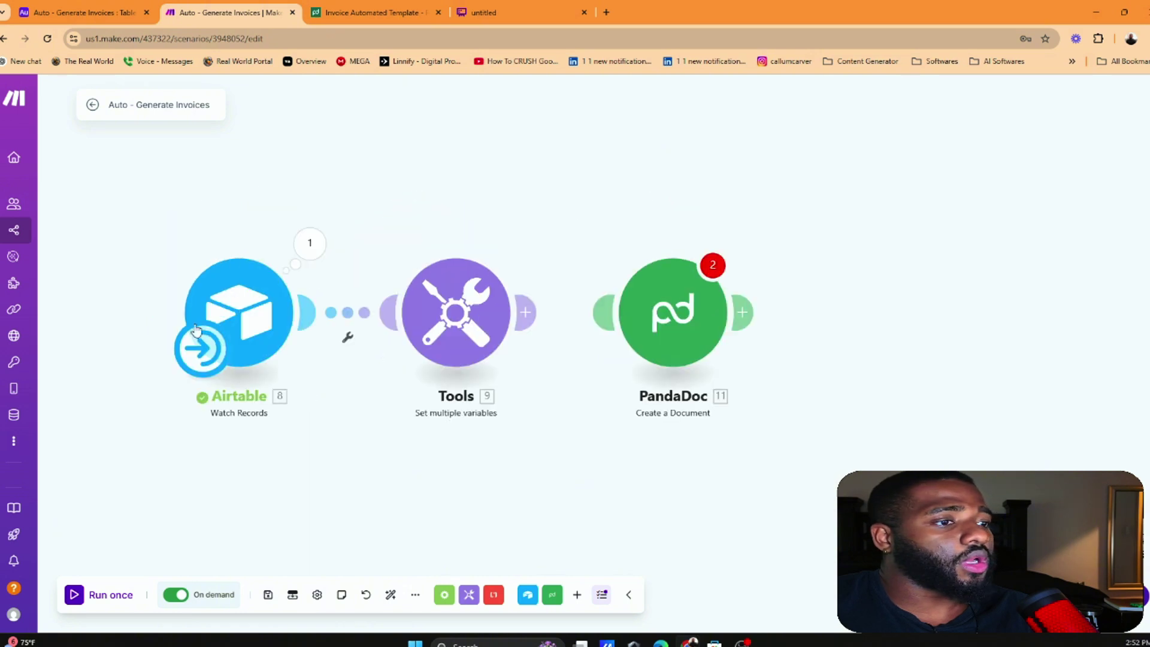
{"action": "left_click", "coordinate": [107, 605]}
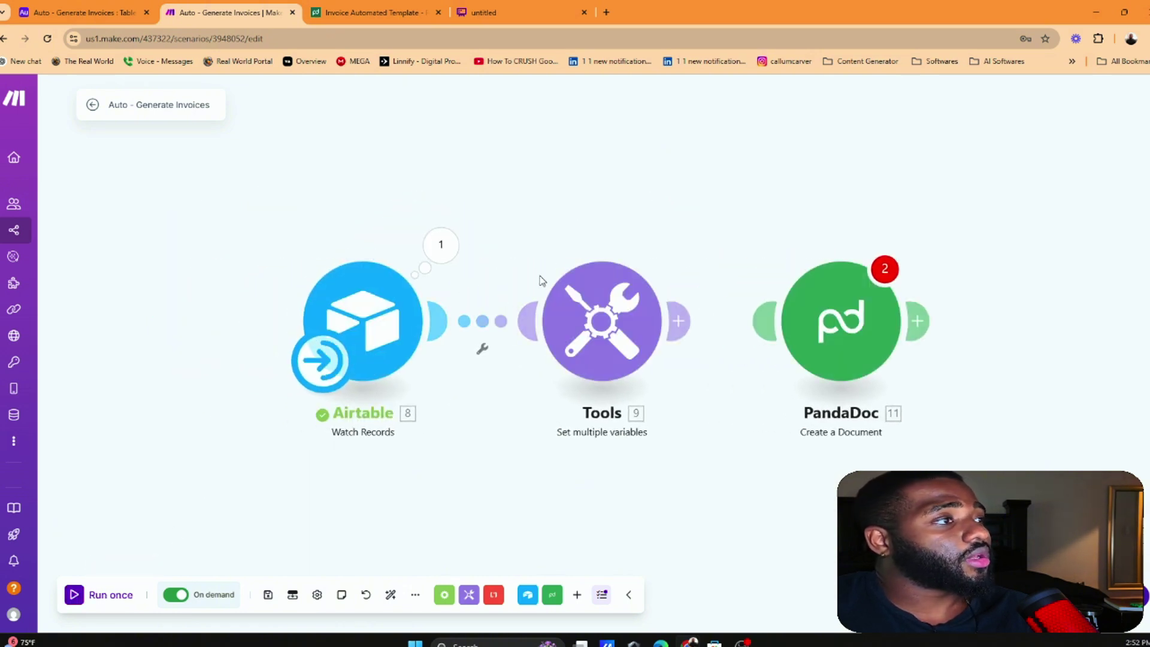
Start the Airtable trigger from all records, rerun, and inspect the Tools output values
{"action": "right_click", "coordinate": [344, 323]}
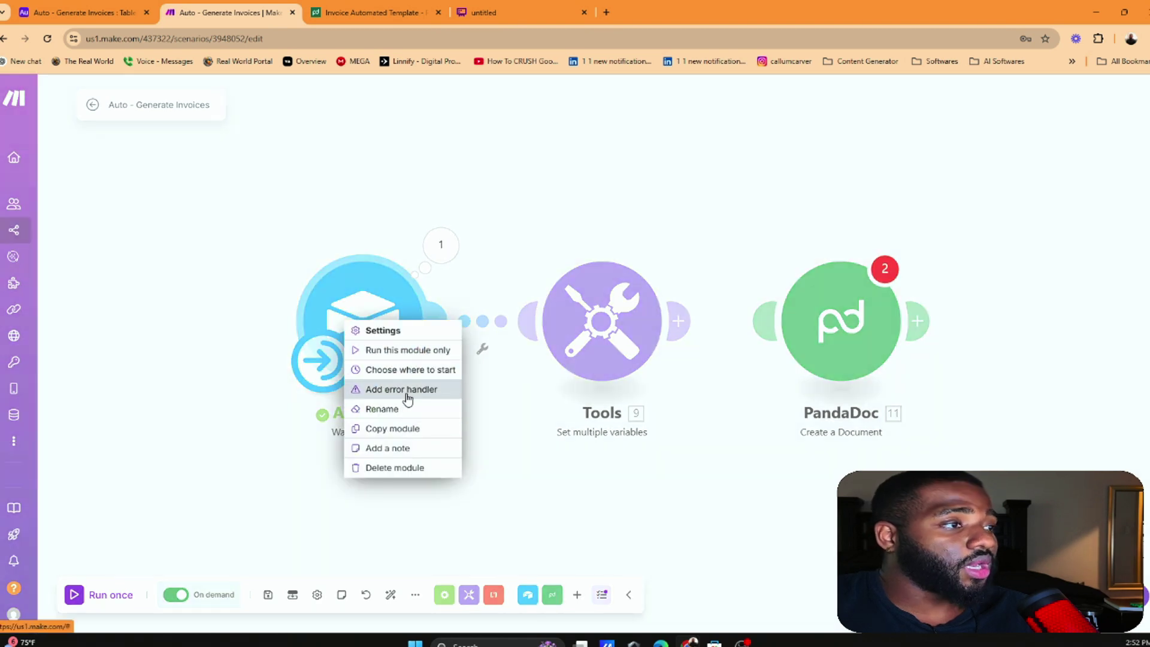
{"action": "left_click", "coordinate": [405, 372]}
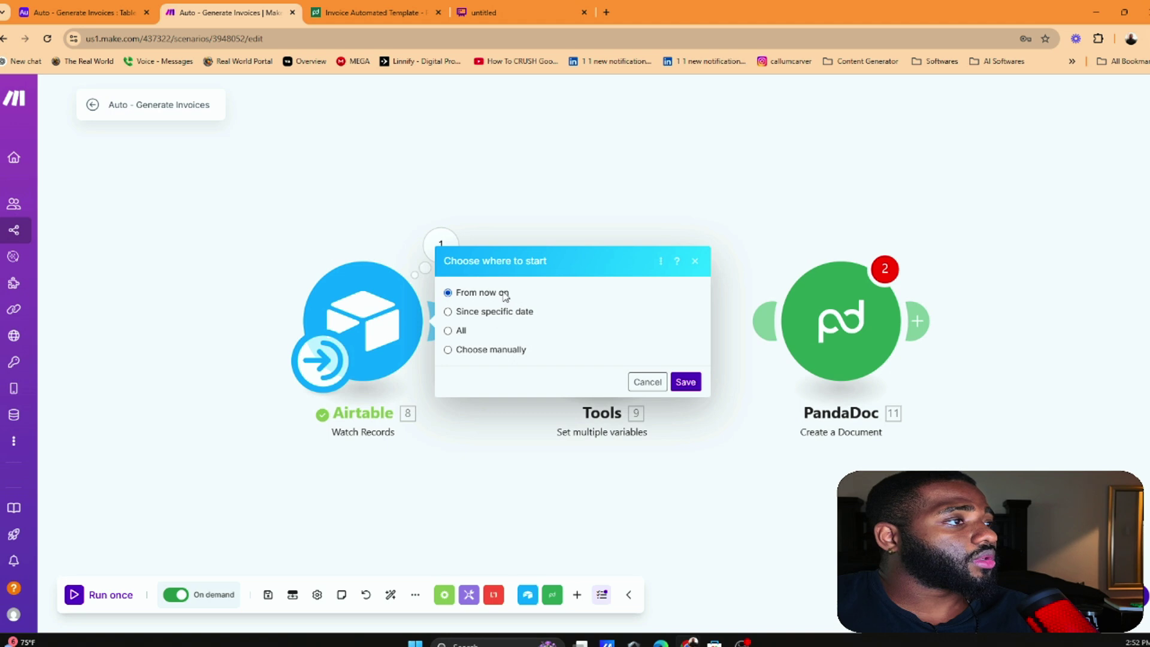
{"action": "left_click", "coordinate": [686, 382]}
{"action": "left_click", "coordinate": [118, 592]}
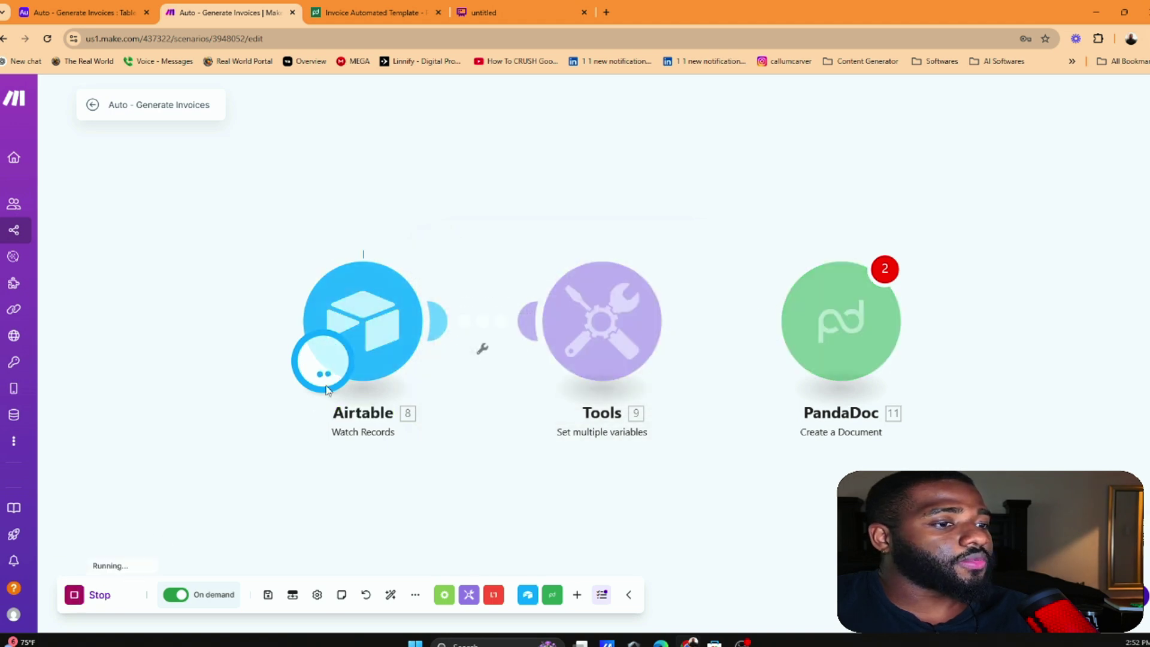
{"action": "left_click", "coordinate": [680, 245]}
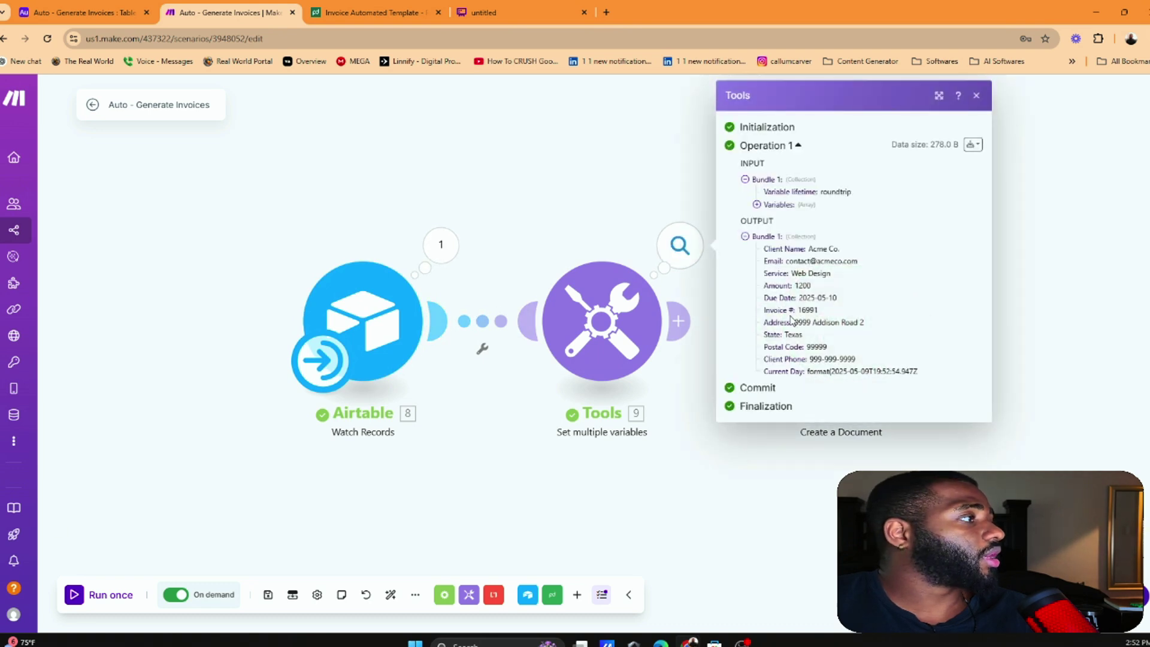
Trim the Tools Current Day value to just the now date variable, then close the settings
{"action": "left_click", "coordinate": [605, 281]}
{"action": "scroll", "coordinate": [857, 412], "scroll_direction": "down", "scroll_amount": 10}
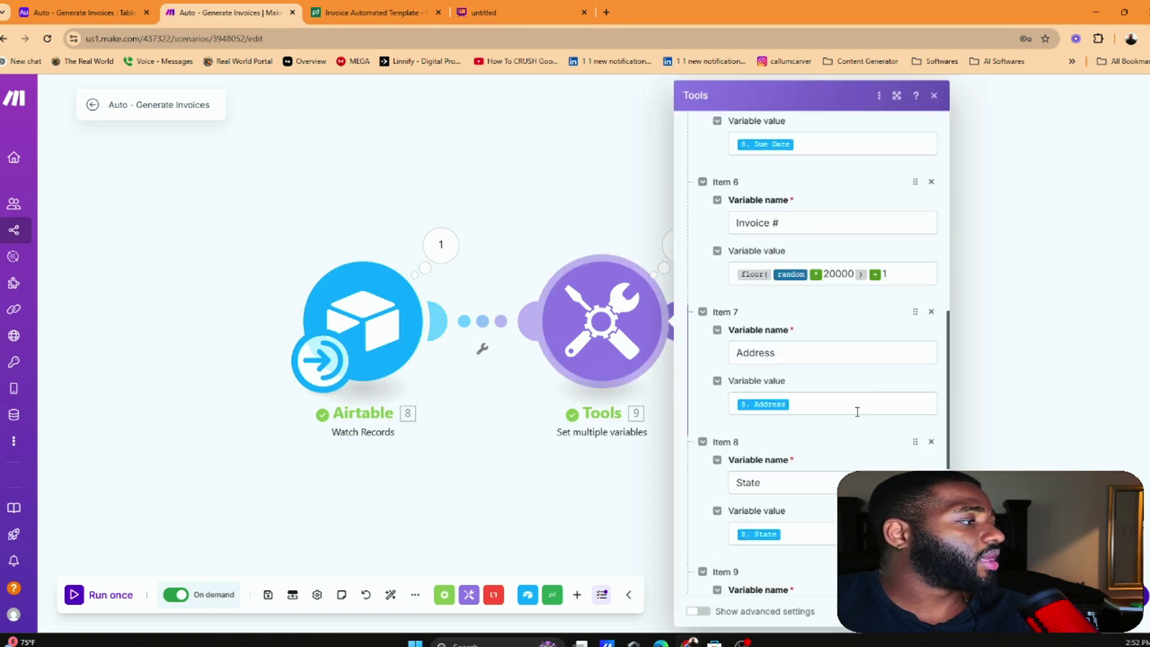
{"action": "scroll", "coordinate": [857, 412], "scroll_direction": "down", "scroll_amount": 6}
{"action": "left_click", "coordinate": [821, 539]}
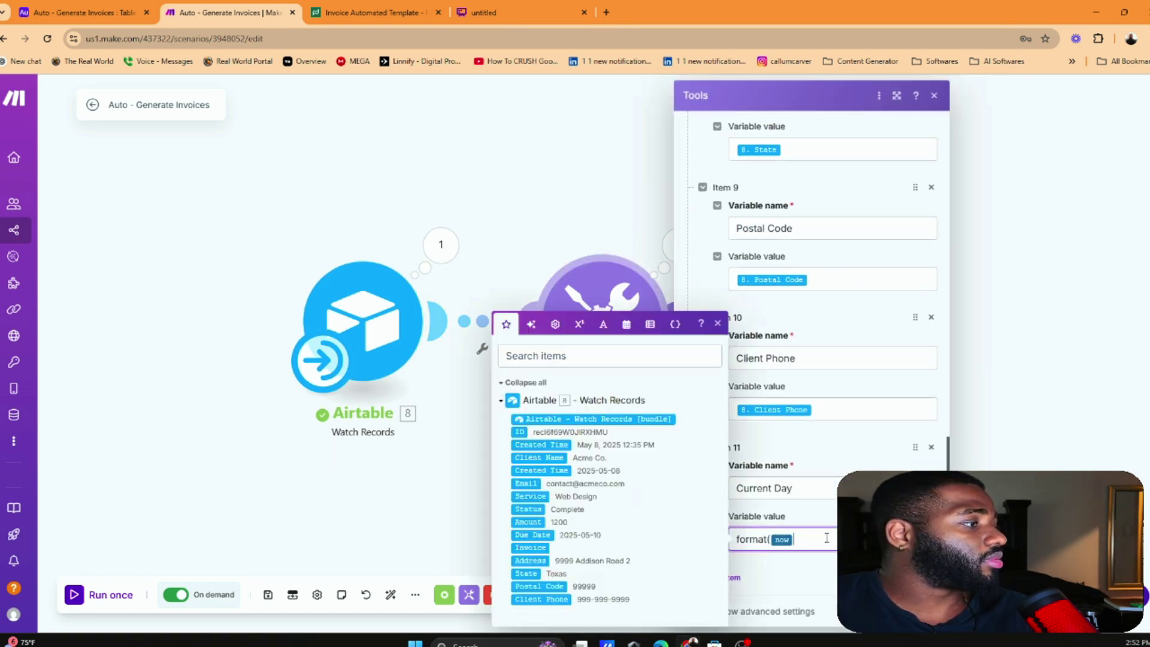
{"action": "left_click", "coordinate": [531, 324]}
{"action": "left_click", "coordinate": [555, 531]}
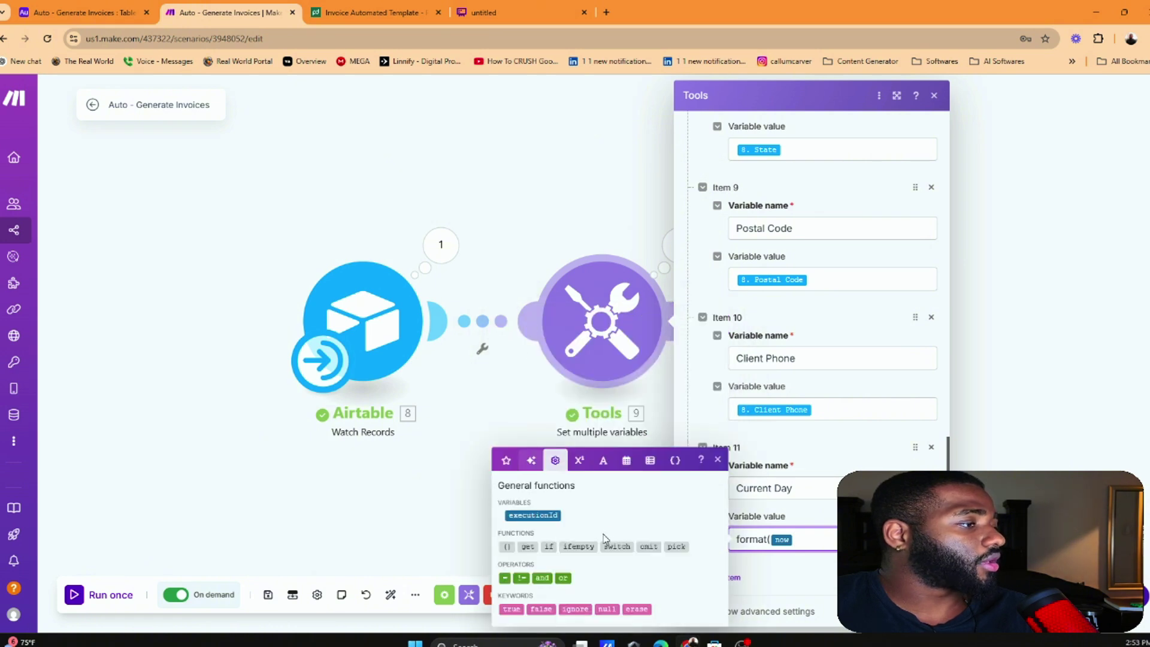
{"action": "left_click", "coordinate": [579, 460]}
{"action": "left_click", "coordinate": [604, 460]}
{"action": "left_click", "coordinate": [673, 425]}
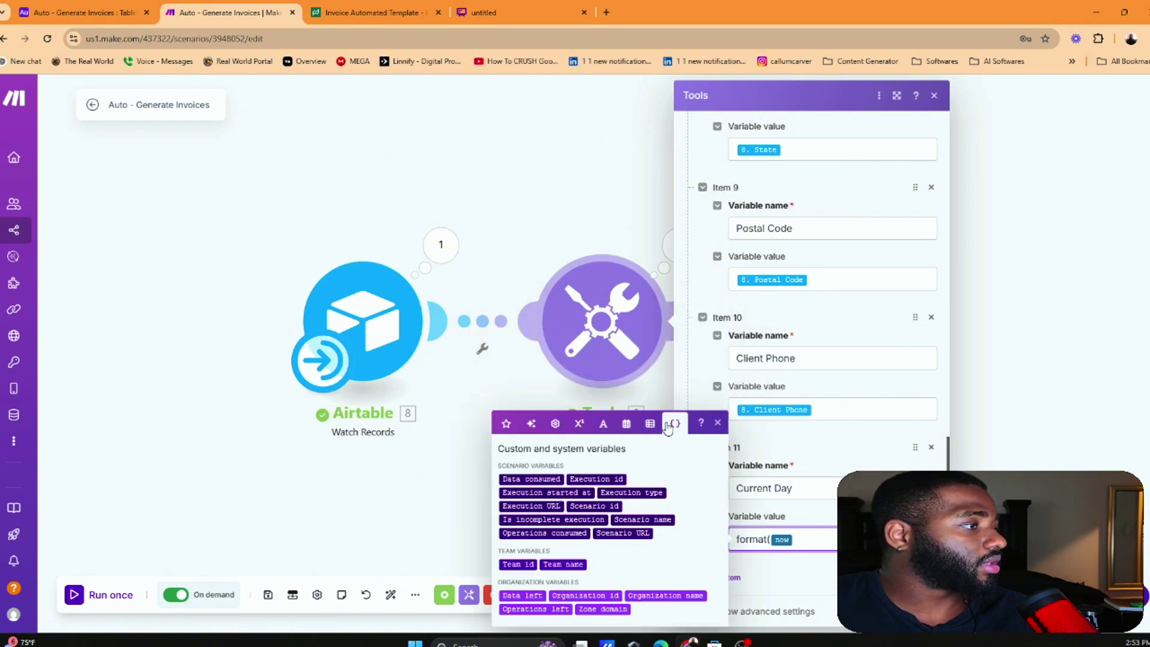
{"action": "left_click", "coordinate": [626, 423]}
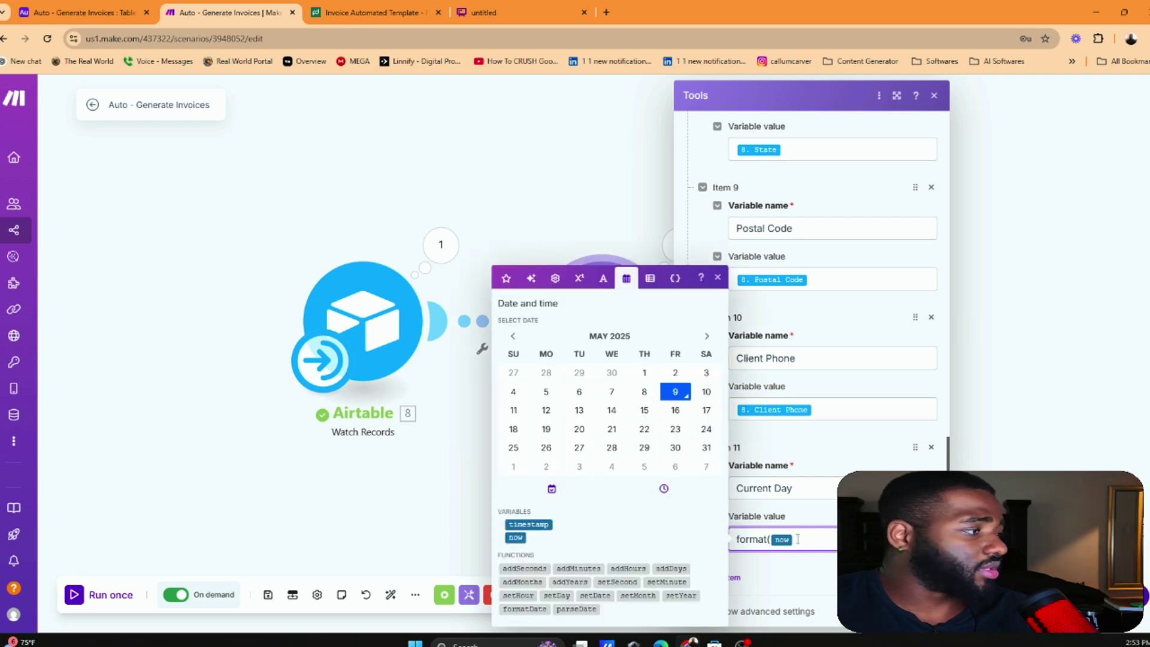
{"action": "key", "text": "BackSpace"}
{"action": "key", "text": "BackSpace"}
{"action": "key", "text": "BackSpace"}
{"action": "key", "text": "BackSpace"}
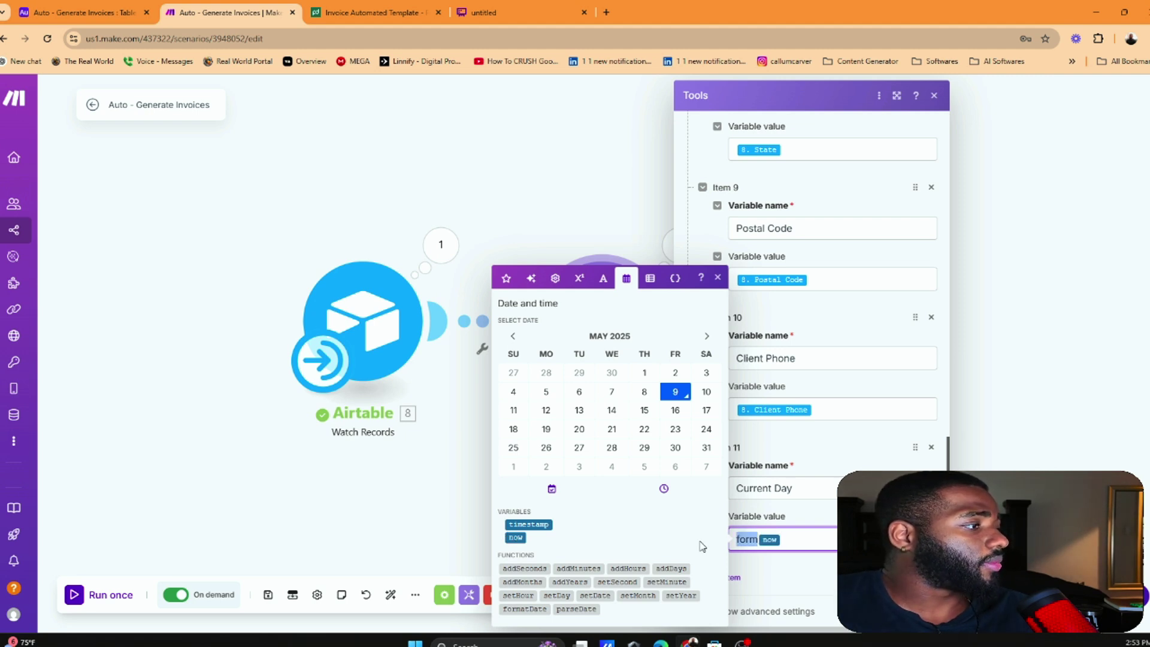
{"action": "key", "text": "Escape"}
{"action": "key", "text": "Escape"}
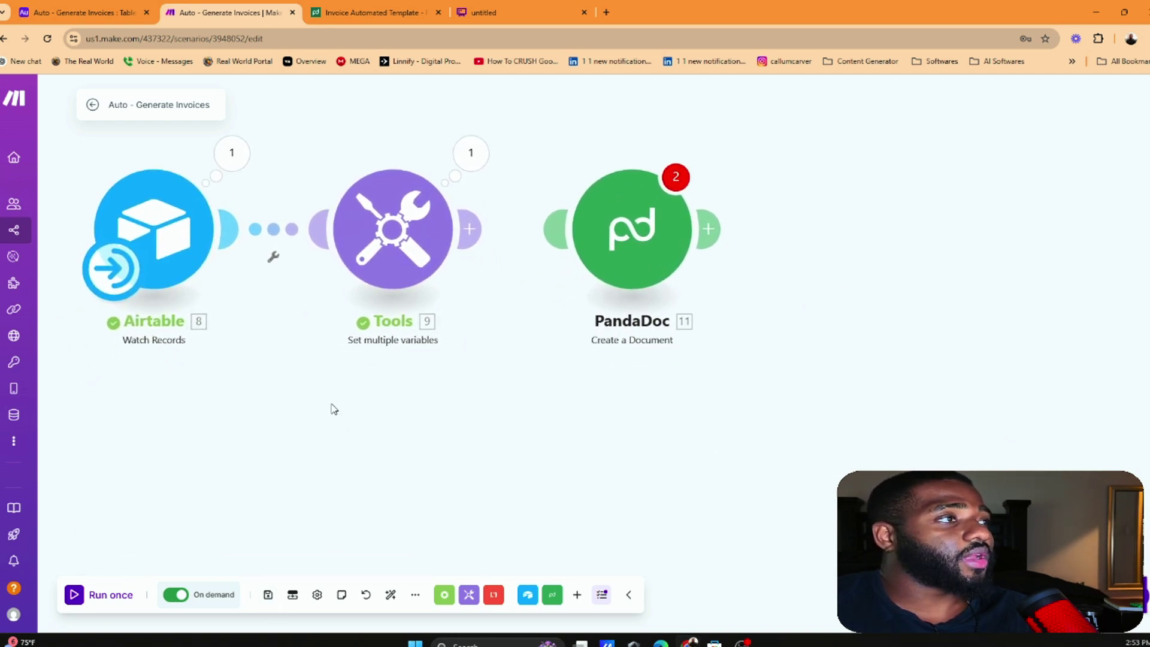
Reset the browser page zoom to about 100%
{"action": "left_click", "coordinate": [1143, 38]}
{"action": "left_click", "coordinate": [1070, 286]}
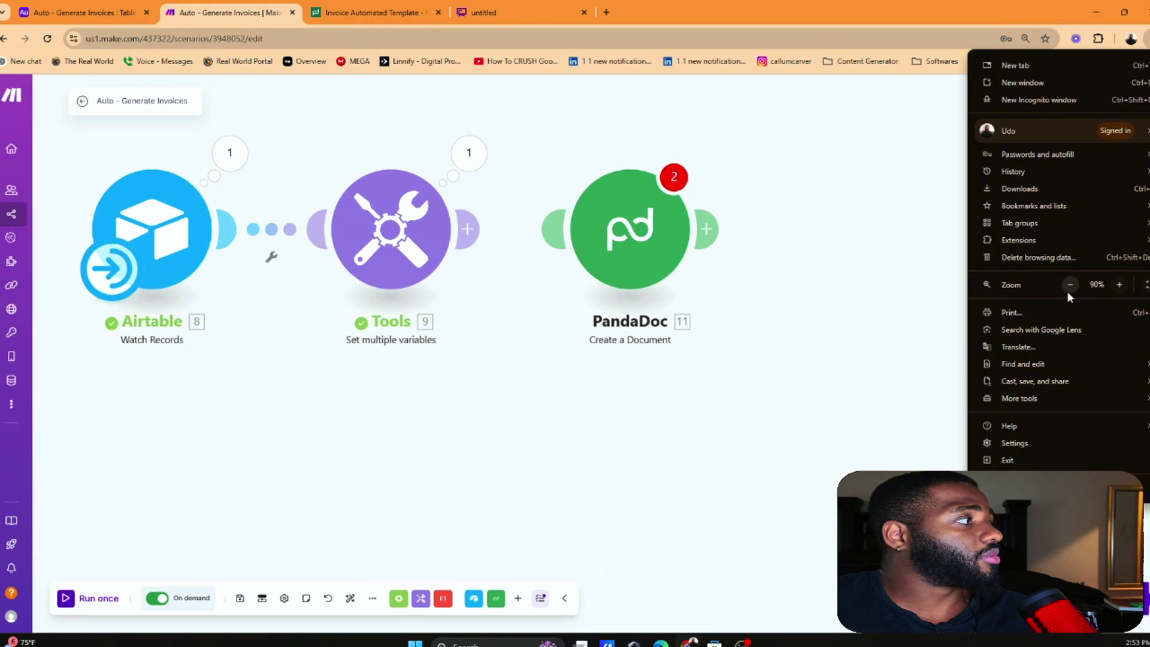
{"action": "left_click", "coordinate": [1070, 285]}
{"action": "left_click", "coordinate": [1070, 285]}
{"action": "left_click", "coordinate": [1118, 285]}
{"action": "left_click", "coordinate": [1118, 285]}
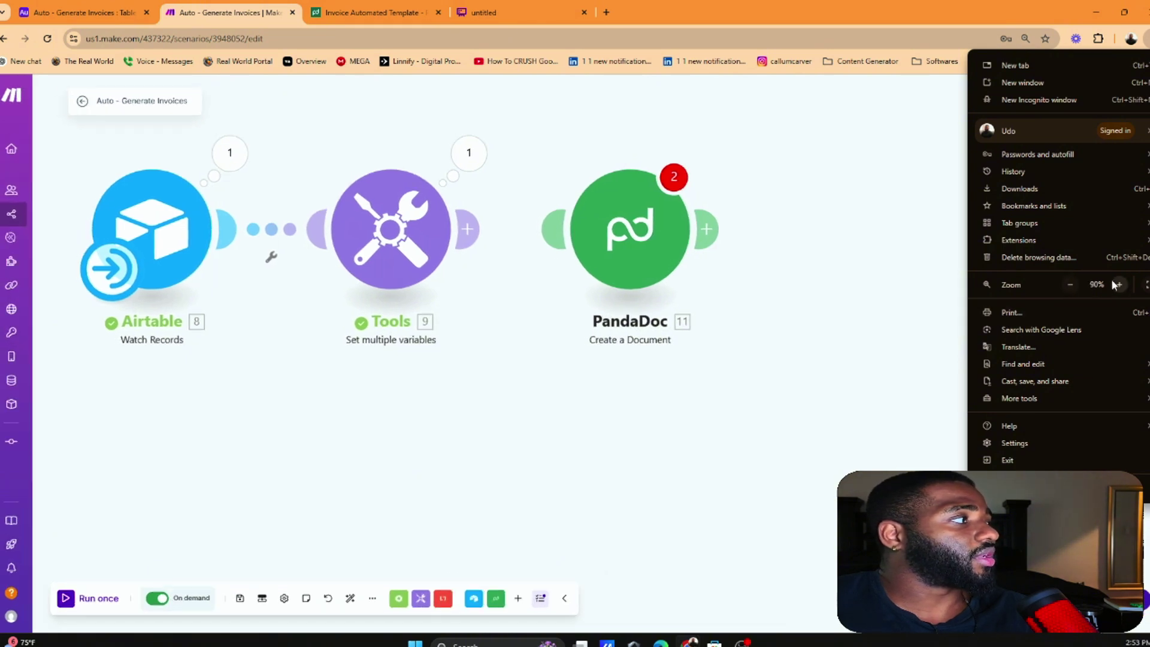
{"action": "left_click", "coordinate": [1118, 285]}
{"action": "left_click", "coordinate": [783, 380]}
Link the Tools module to the PandaDoc module in the scenario
{"action": "scroll", "coordinate": [428, 305], "scroll_direction": "down", "scroll_amount": 1}
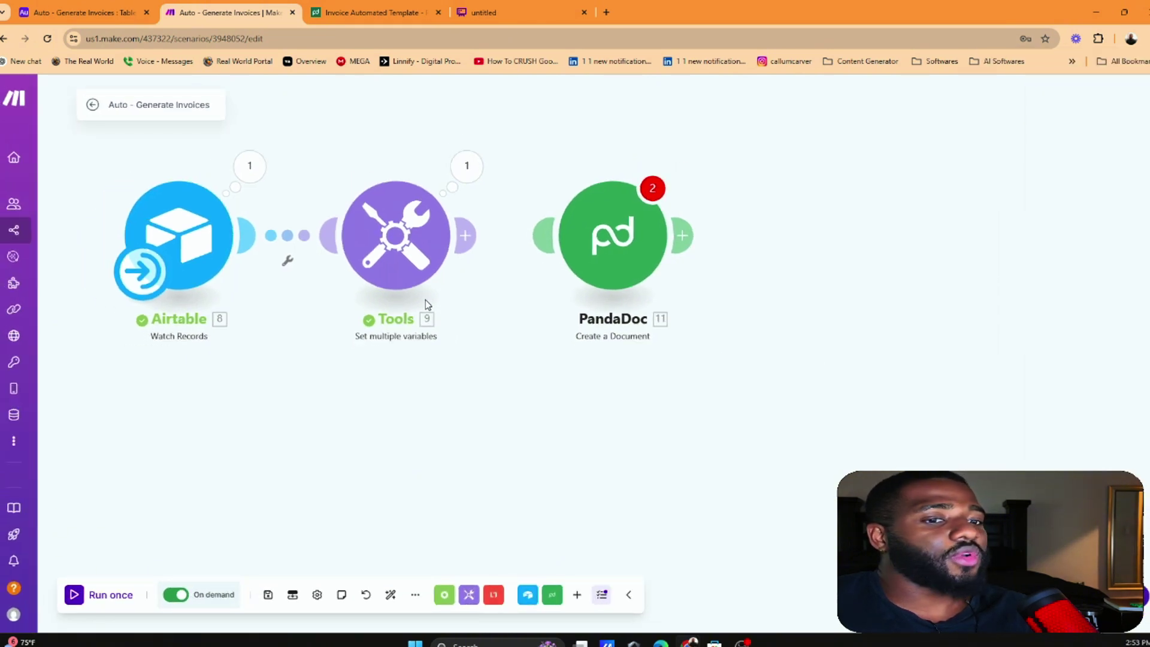
{"action": "scroll", "coordinate": [487, 359], "scroll_direction": "down", "scroll_amount": 4}
{"action": "scroll", "coordinate": [516, 341], "scroll_direction": "up", "scroll_amount": 2}
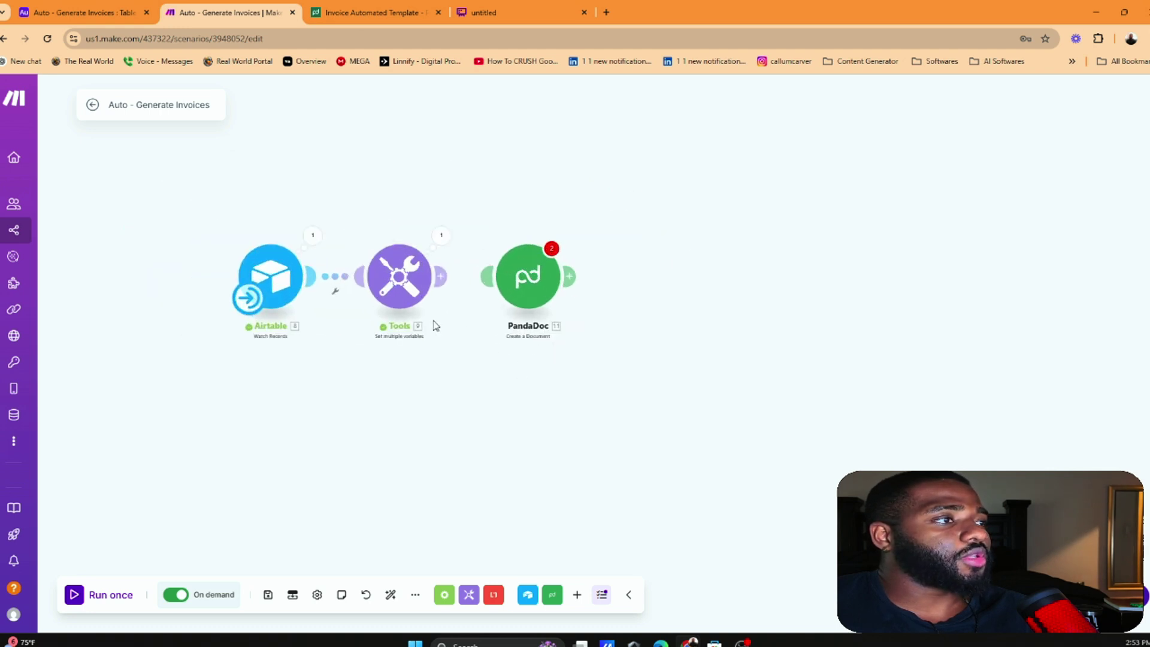
{"action": "left_click_drag", "start_coordinate": [368, 270], "coordinate": [487, 326]}
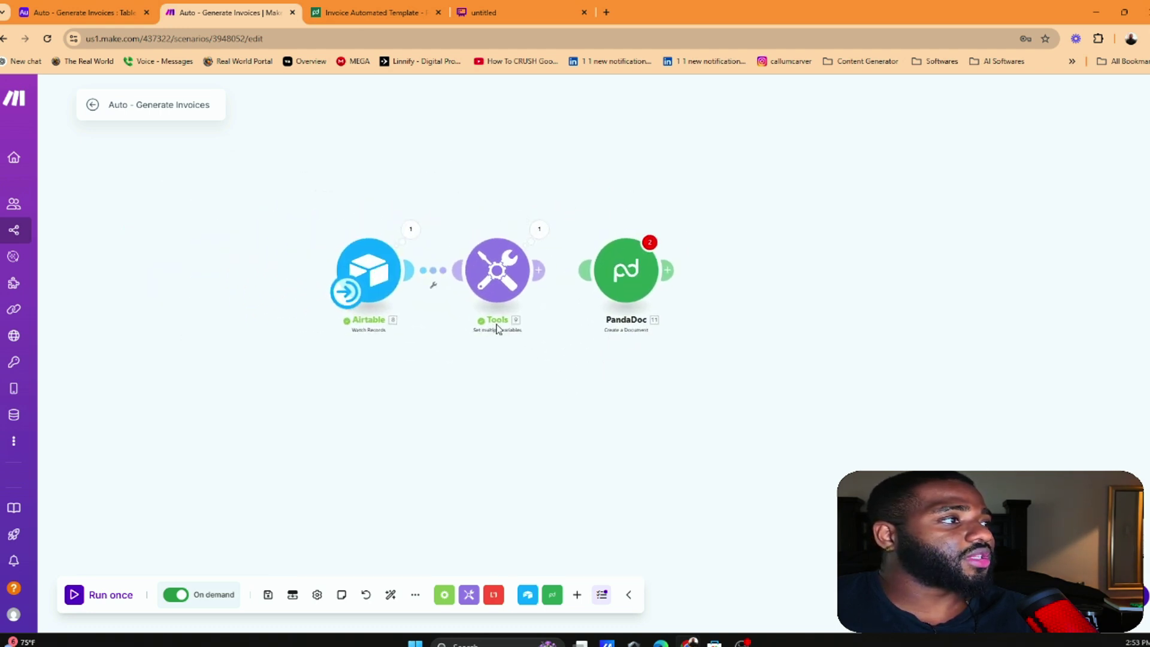
{"action": "scroll", "coordinate": [496, 328], "scroll_direction": "up", "scroll_amount": 2}
{"action": "left_click_drag", "start_coordinate": [511, 262], "coordinate": [620, 261]}
Set PandaDoc to use My PandaDoc connection and the Invoice Automated Template
{"action": "left_click", "coordinate": [620, 261]}
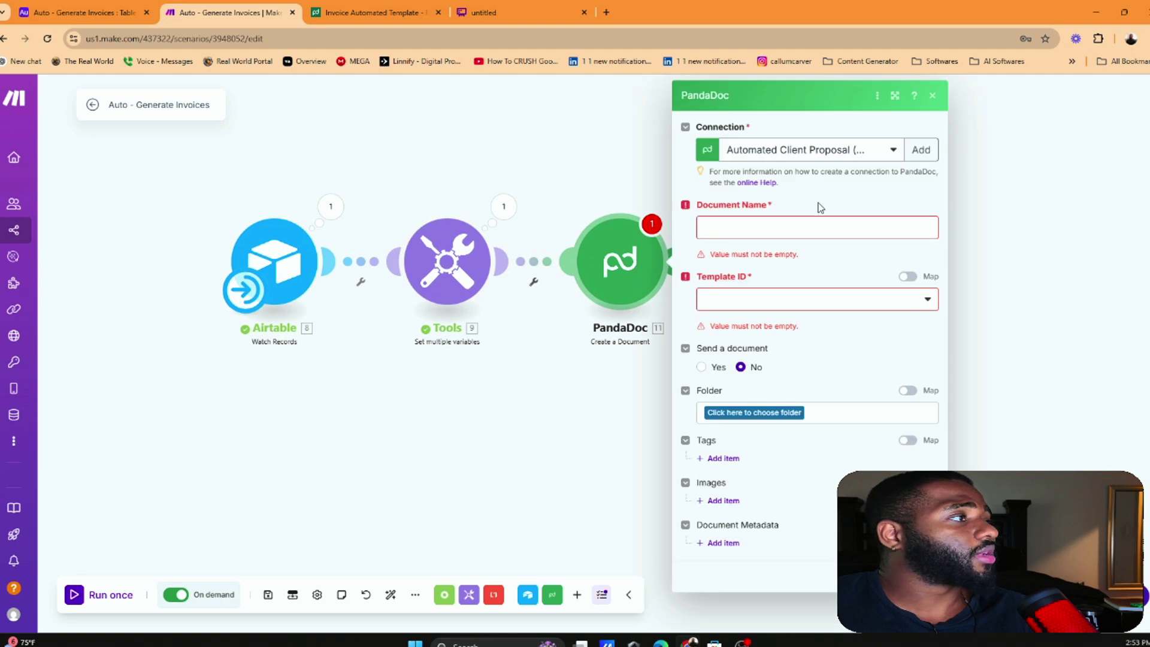
{"action": "left_click", "coordinate": [871, 150]}
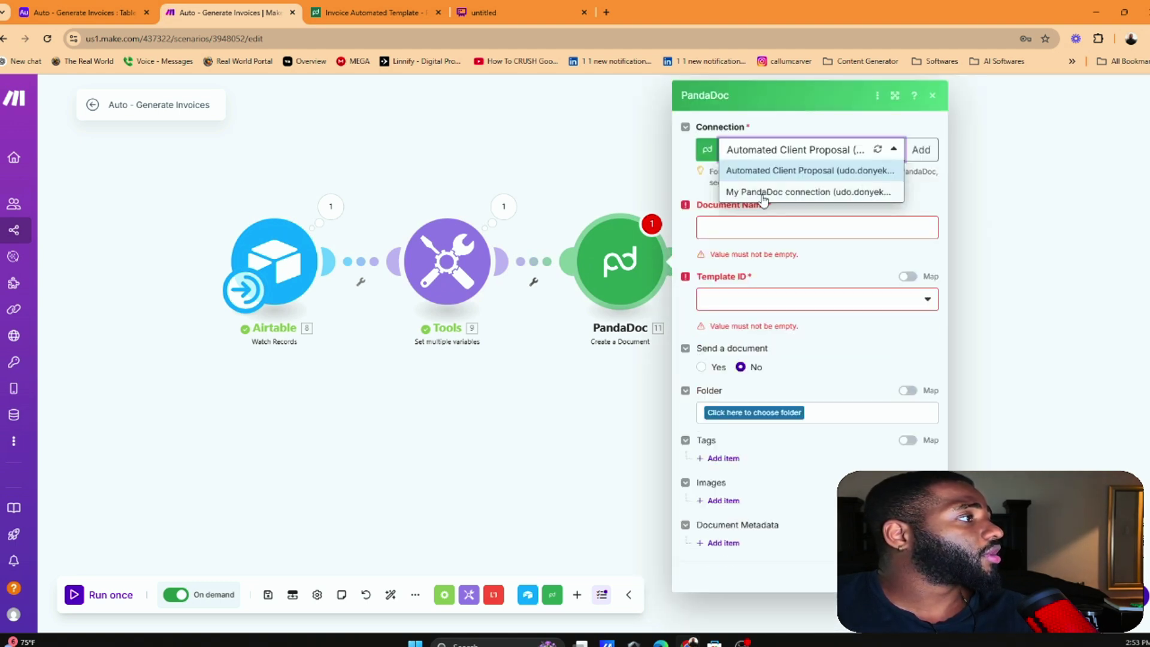
{"action": "left_click", "coordinate": [763, 192]}
{"action": "left_click", "coordinate": [848, 225]}
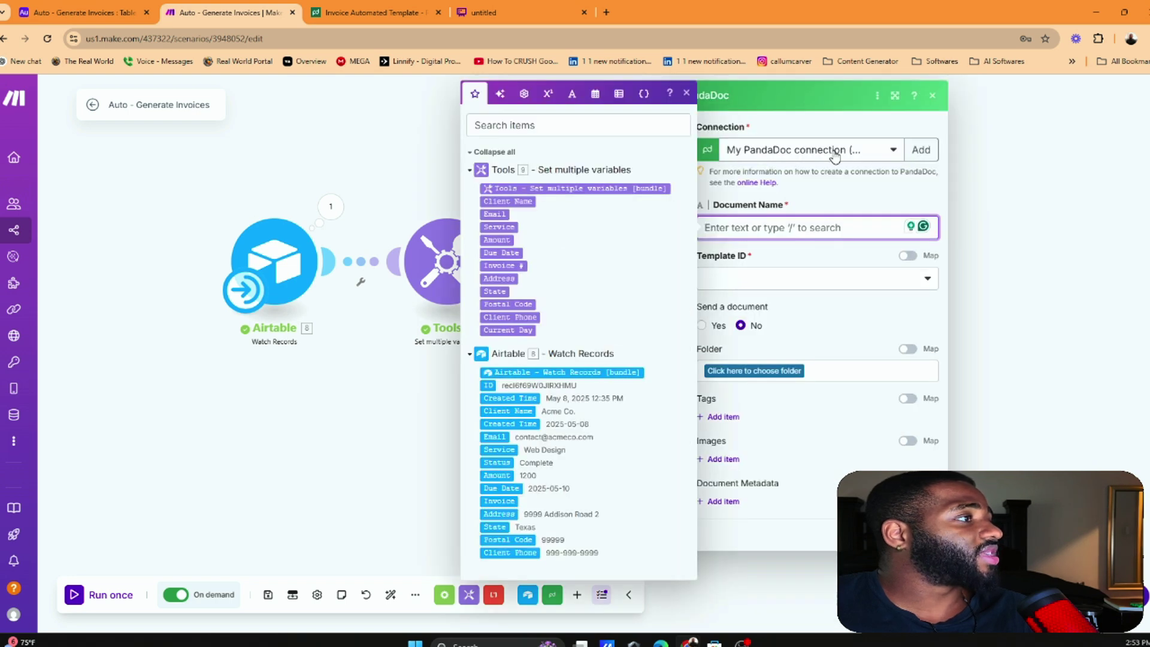
{"action": "left_click", "coordinate": [853, 277]}
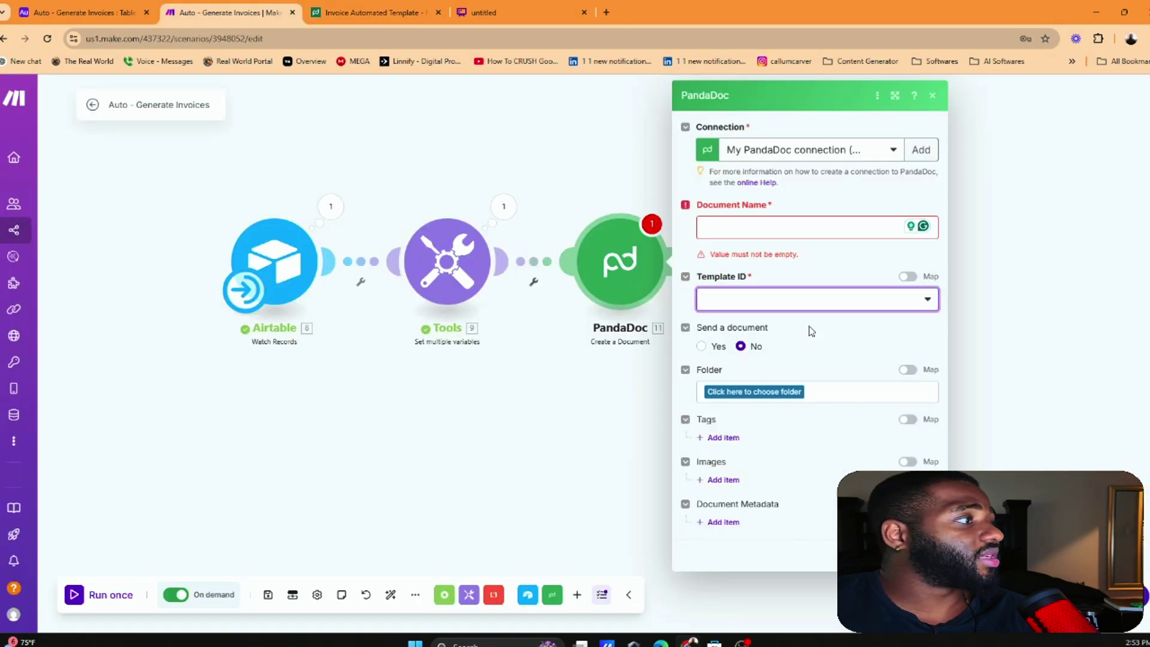
{"action": "left_click", "coordinate": [809, 302]}
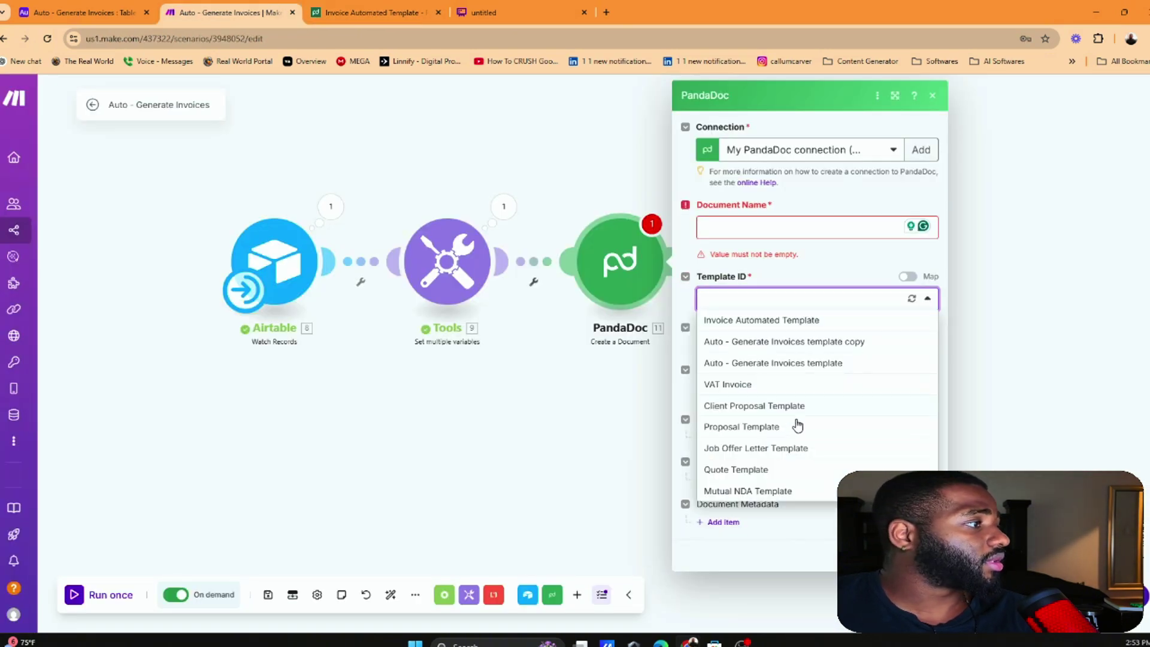
{"action": "left_click", "coordinate": [796, 319]}
{"action": "left_click", "coordinate": [813, 228]}
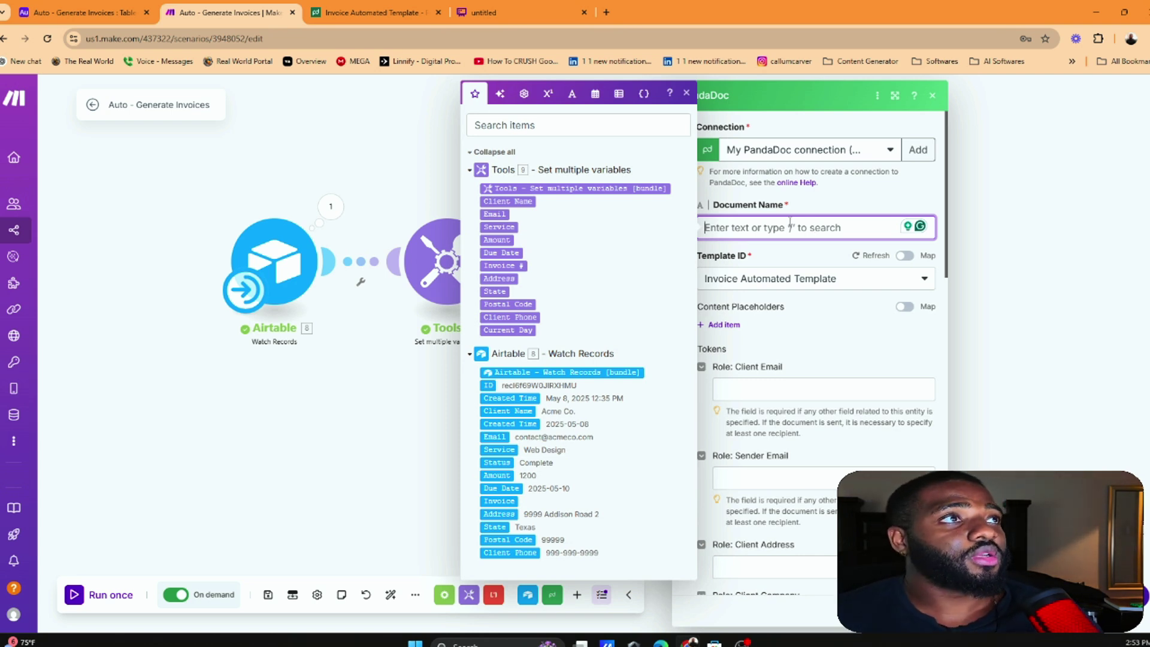
{"action": "left_click", "coordinate": [528, 6]}
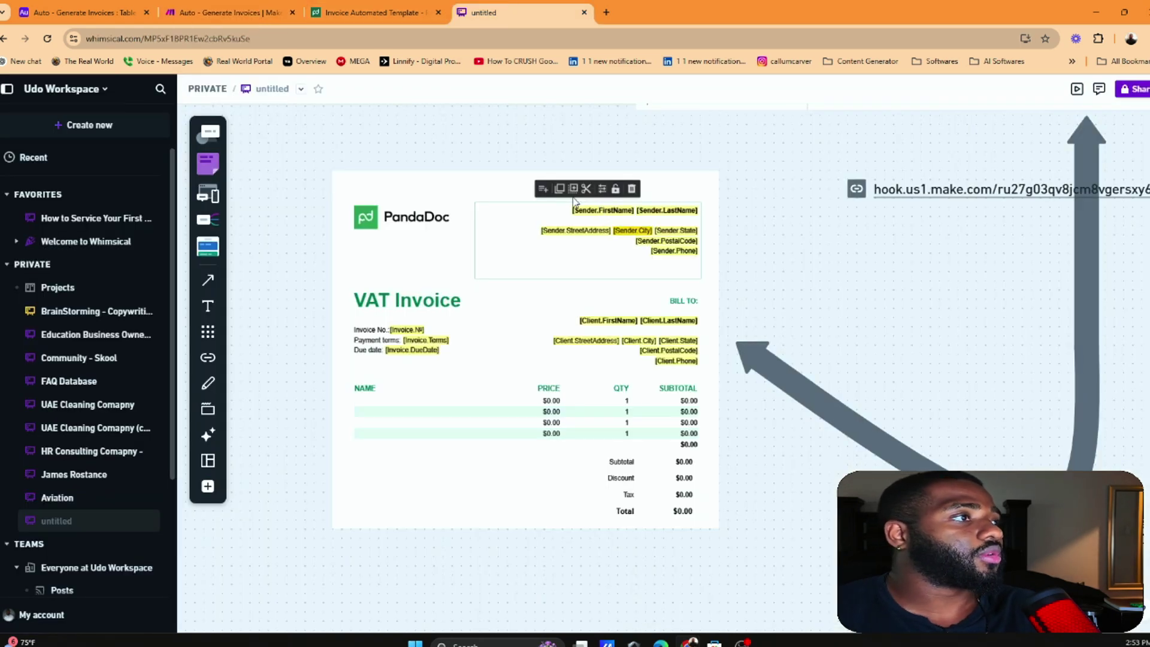
Close the Whimsical board and select 'Masons Marketing Agency' in the PandaDoc template
{"action": "left_click", "coordinate": [592, 290]}
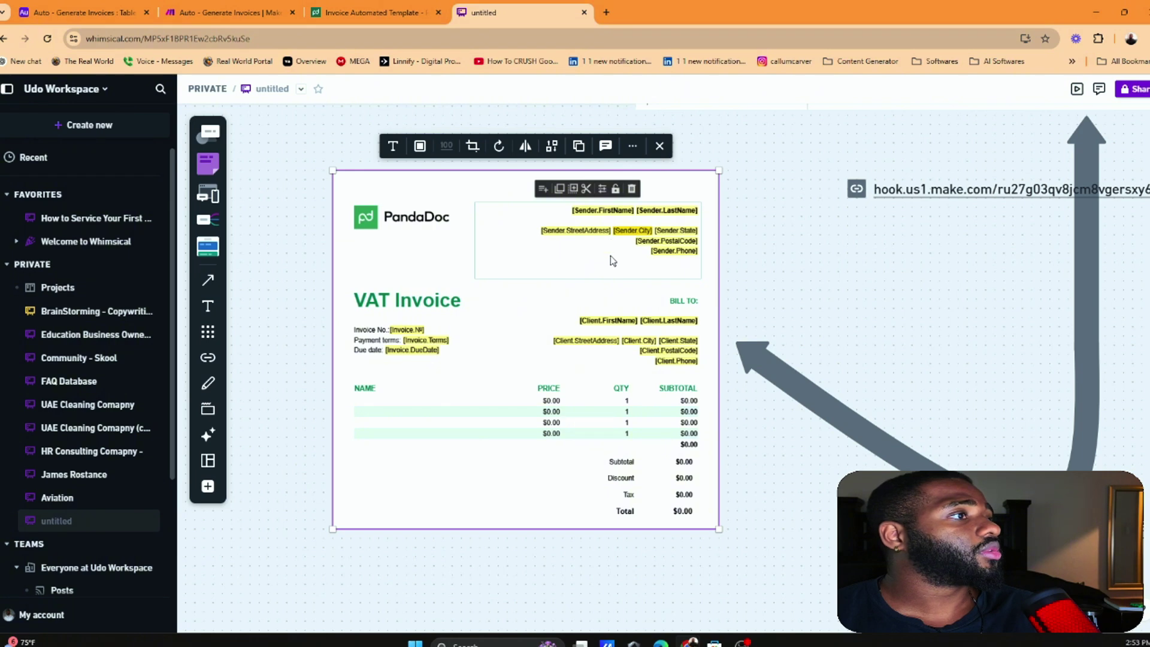
{"action": "left_click", "coordinate": [807, 309]}
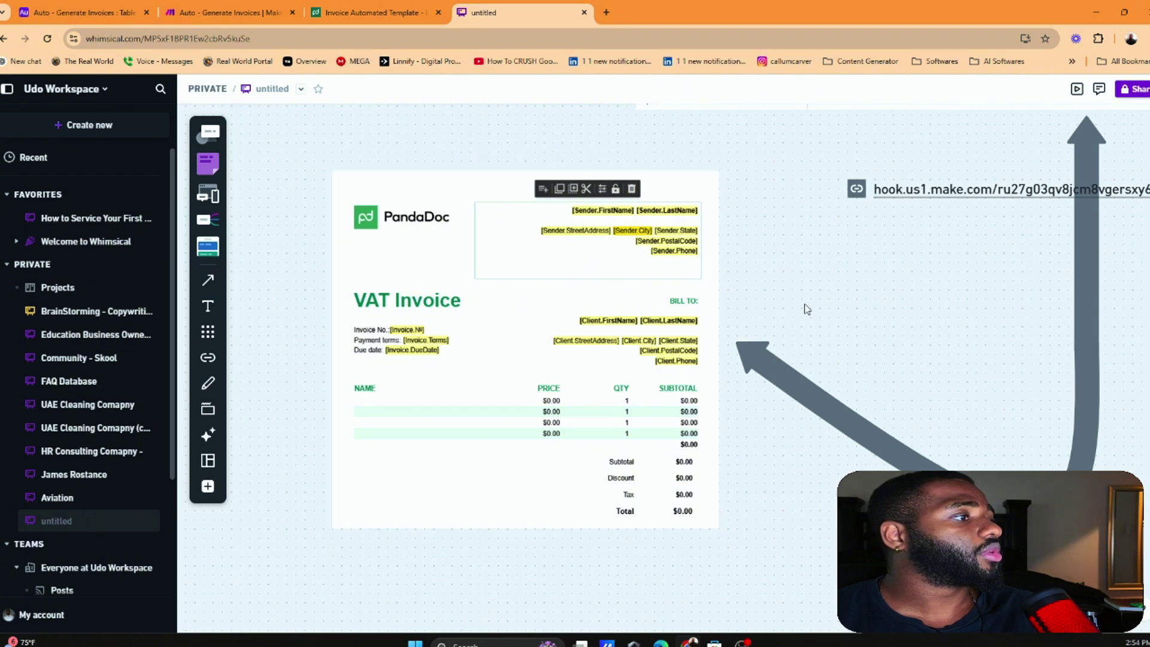
{"action": "left_click", "coordinate": [584, 12]}
{"action": "left_click", "coordinate": [259, 5]}
{"action": "left_click", "coordinate": [84, 12]}
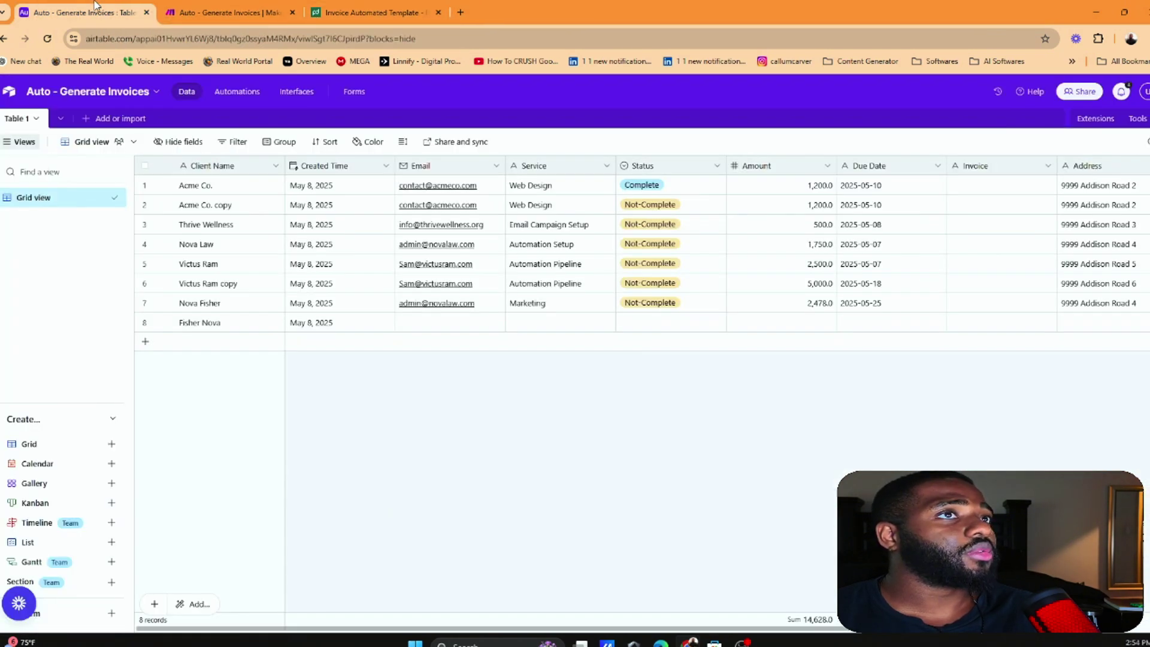
{"action": "left_click", "coordinate": [371, 12]}
{"action": "scroll", "coordinate": [659, 234], "scroll_direction": "up", "scroll_amount": 3}
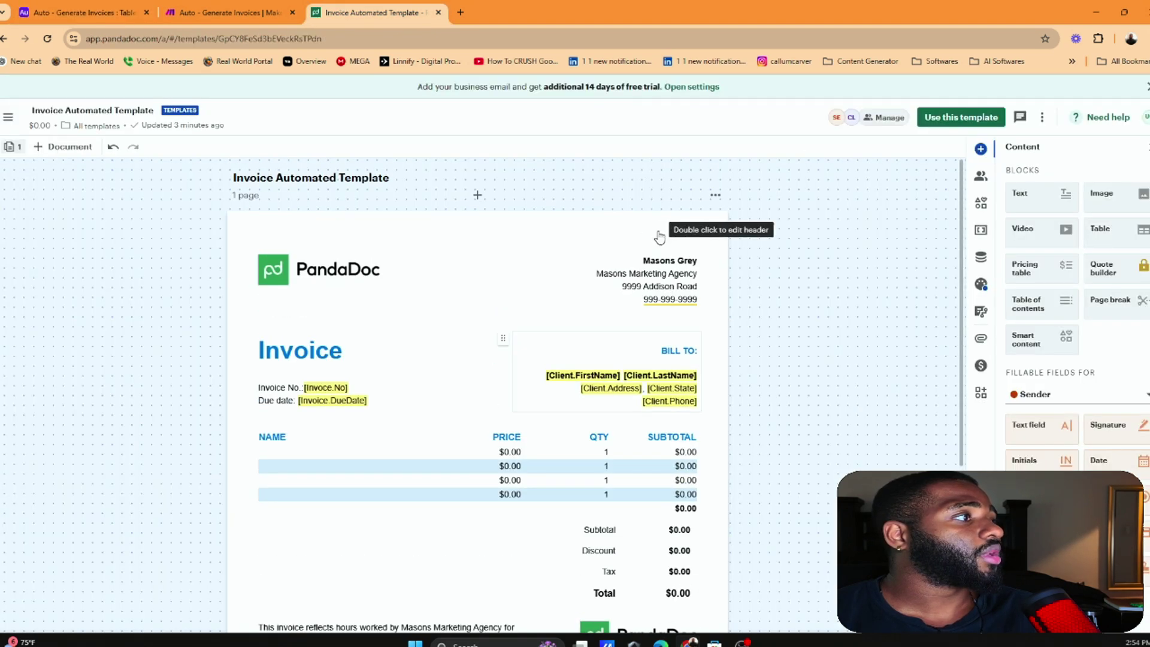
{"action": "triple_click", "coordinate": [642, 274]}
{"action": "key", "text": "ctrl+c"}
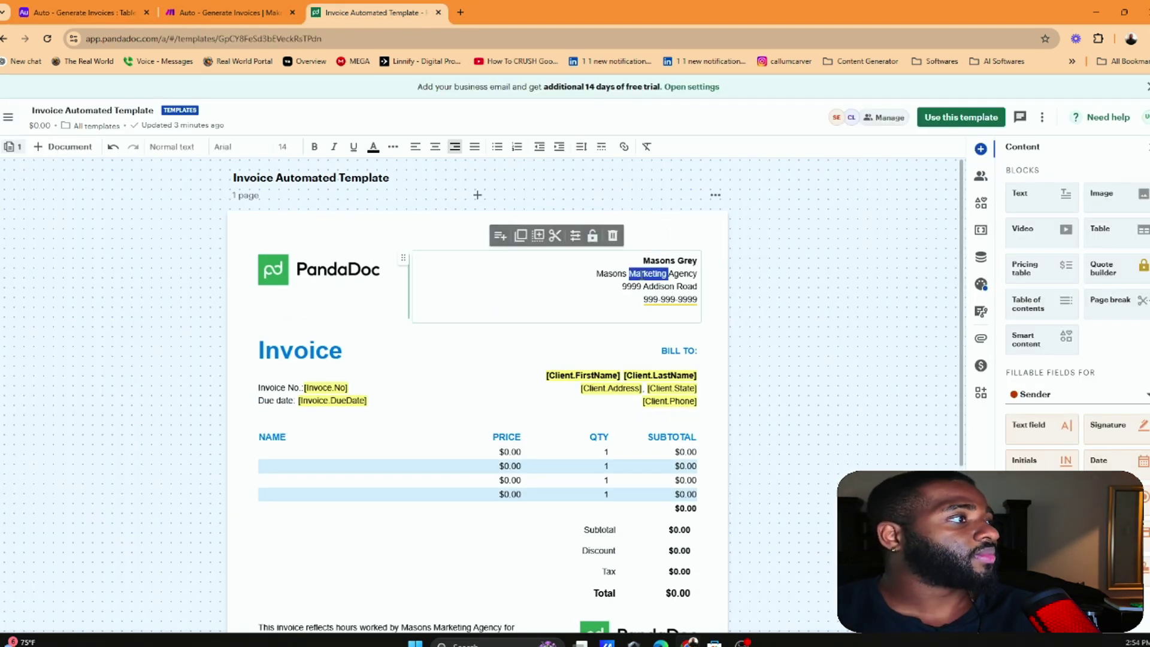
Paste the agency name as Document Name and fill the Client and Sender Email roles
{"action": "left_click", "coordinate": [215, 12]}
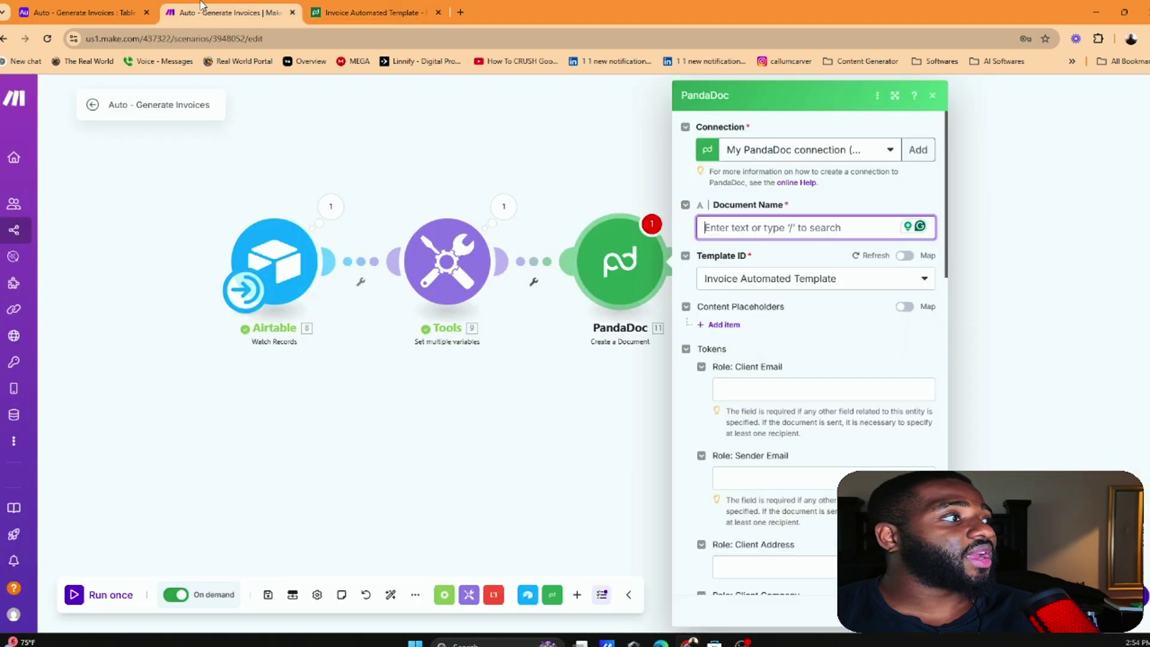
{"action": "key", "text": "ctrl+v"}
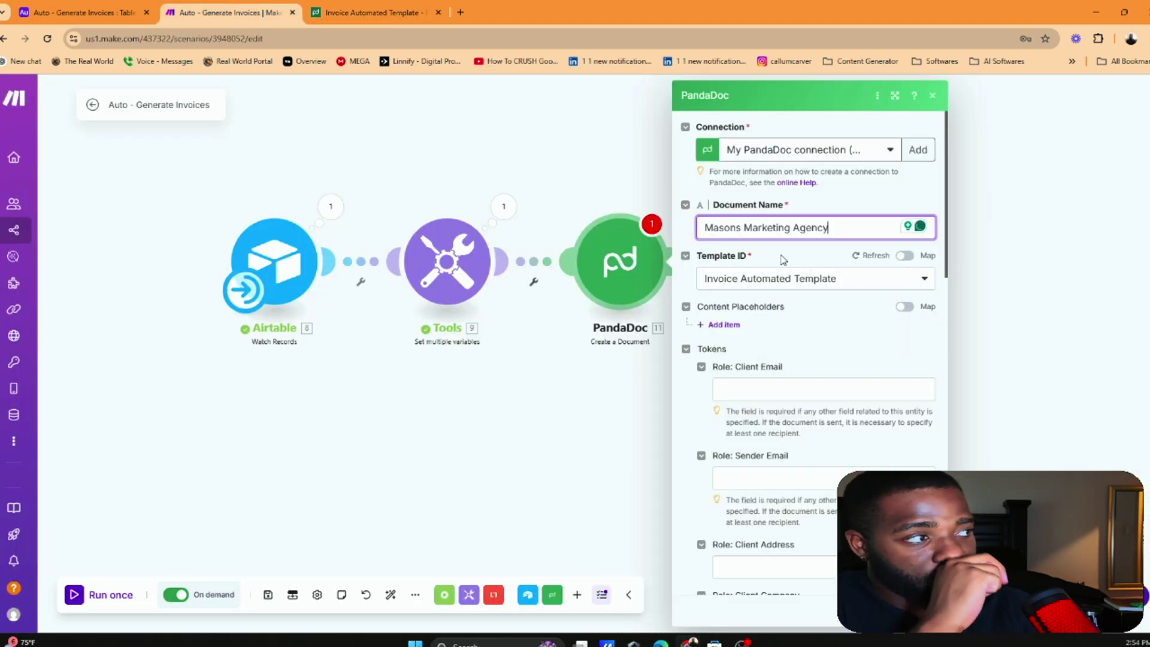
{"action": "scroll", "coordinate": [830, 266], "scroll_direction": "down", "scroll_amount": 3}
{"action": "left_click", "coordinate": [842, 205]}
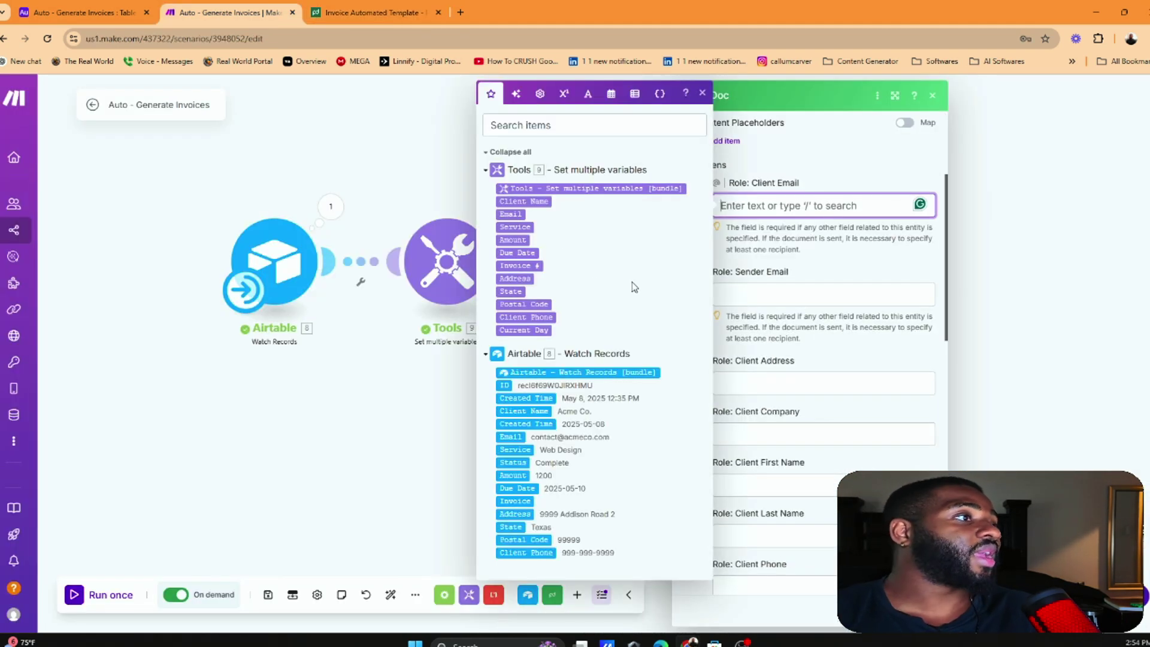
{"action": "left_click", "coordinate": [524, 202]}
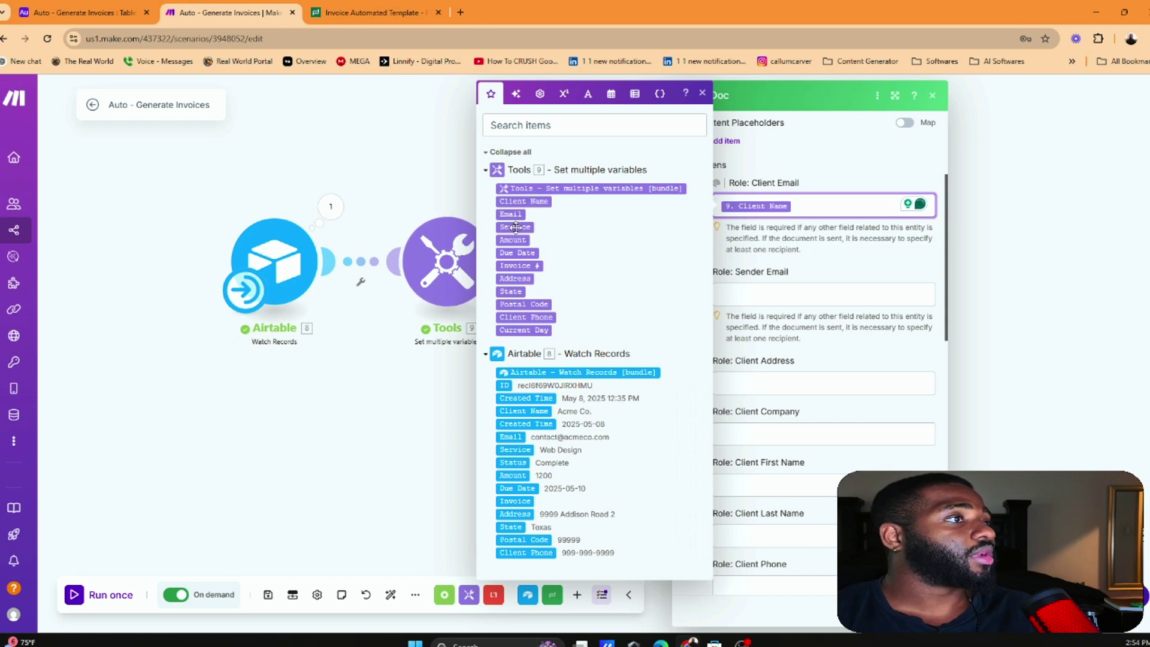
{"action": "left_click", "coordinate": [839, 295]}
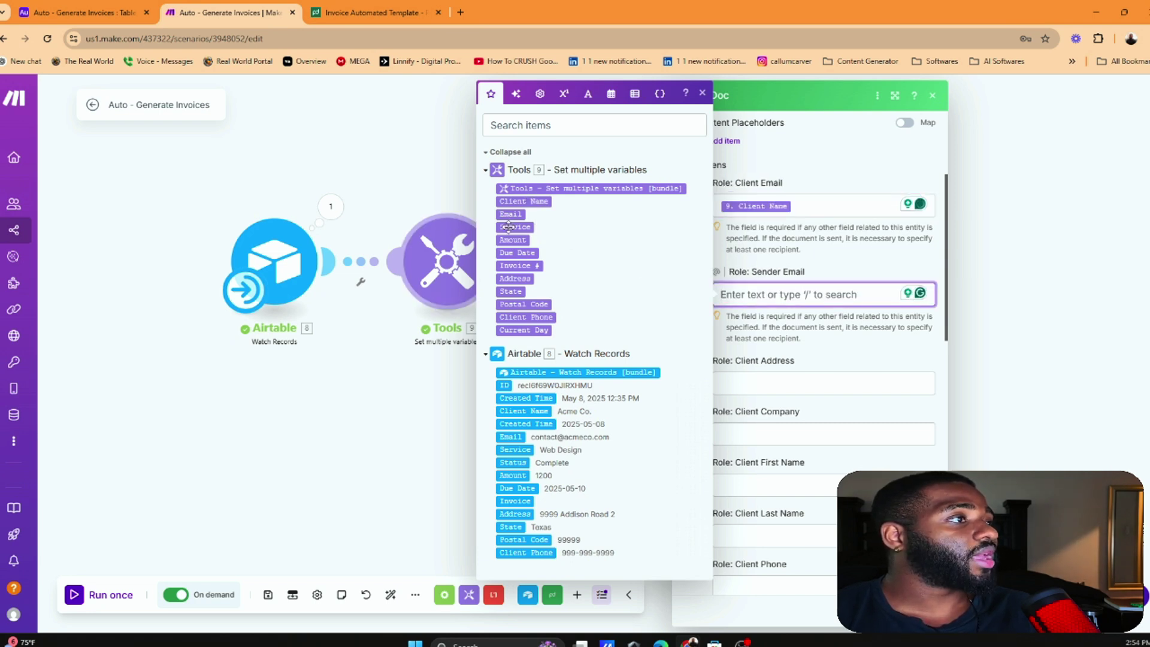
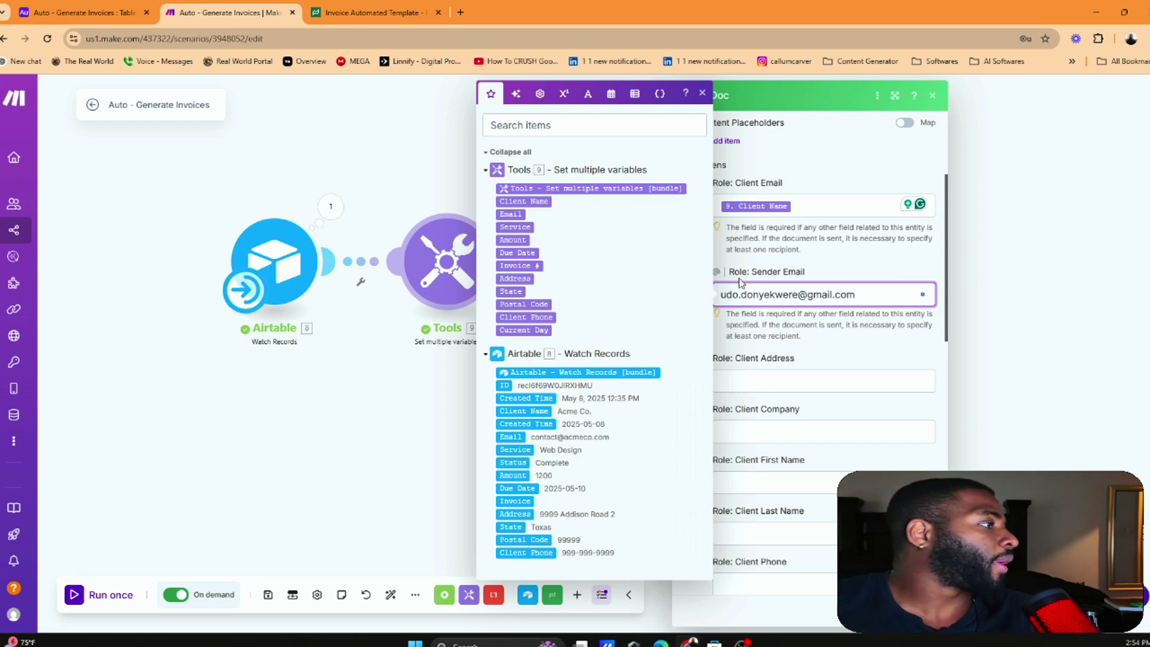
Map Tools Address into Client Address and Client Name into Client Company
{"action": "left_click", "coordinate": [819, 373]}
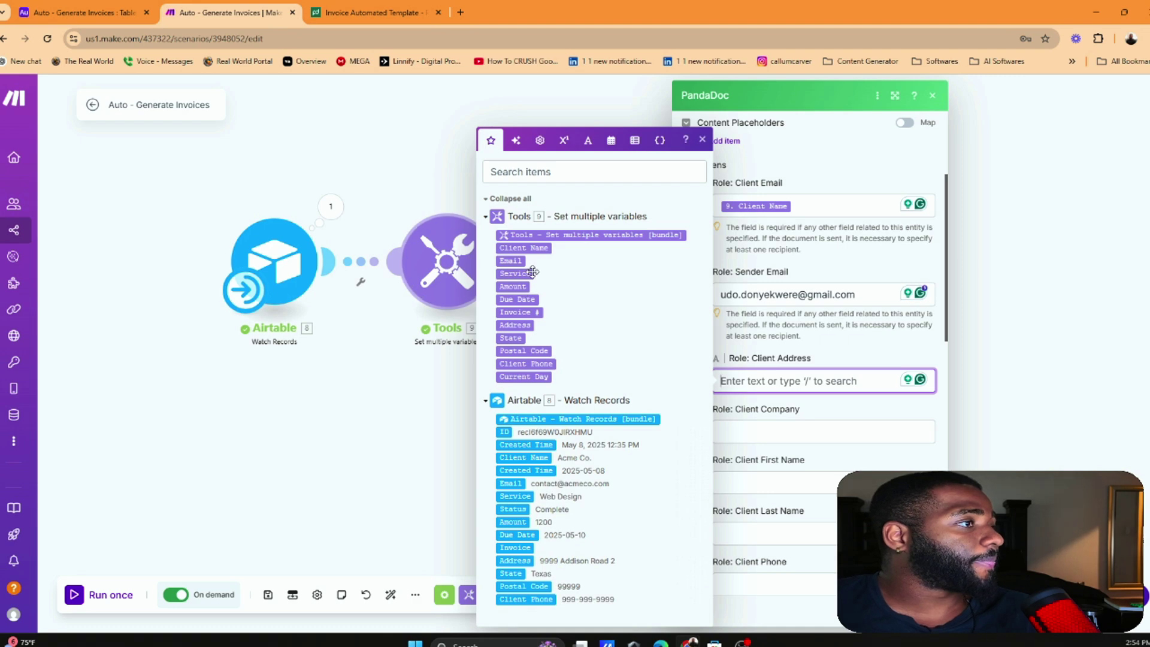
{"action": "left_click", "coordinate": [521, 327]}
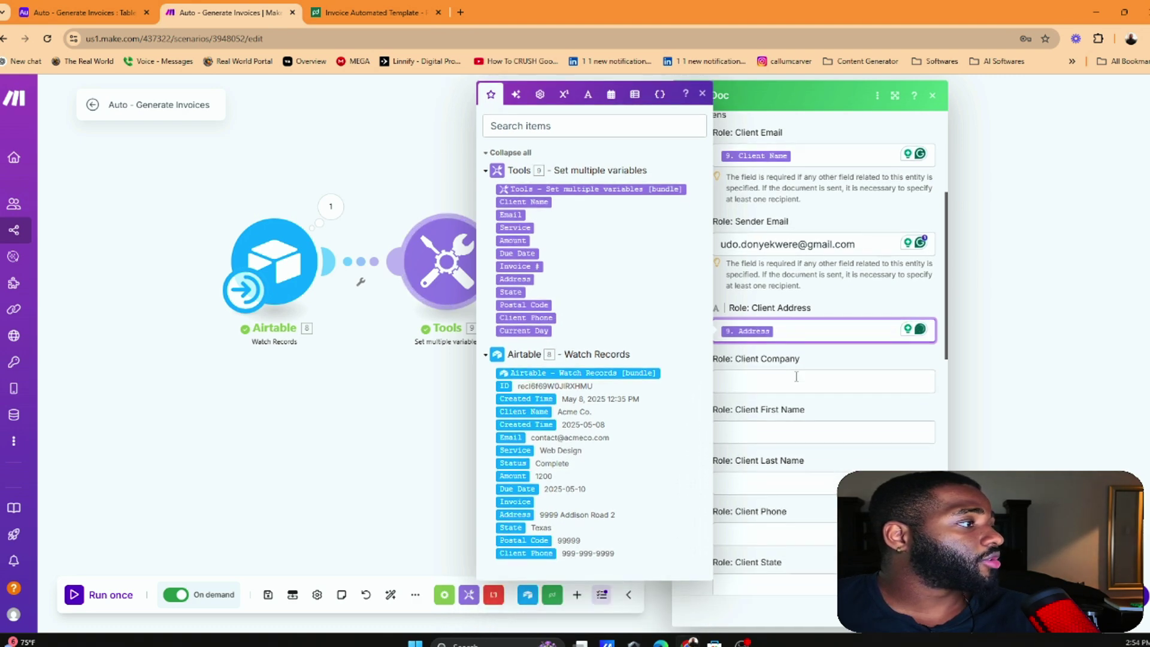
{"action": "left_click", "coordinate": [779, 367]}
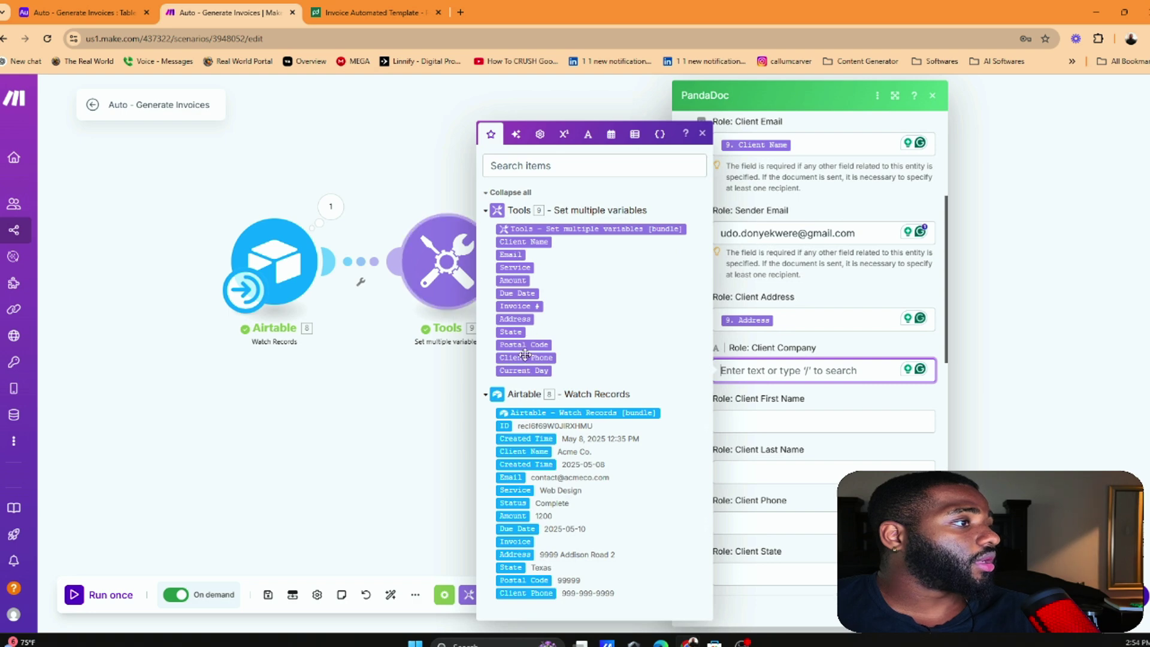
{"action": "left_click", "coordinate": [84, 12]}
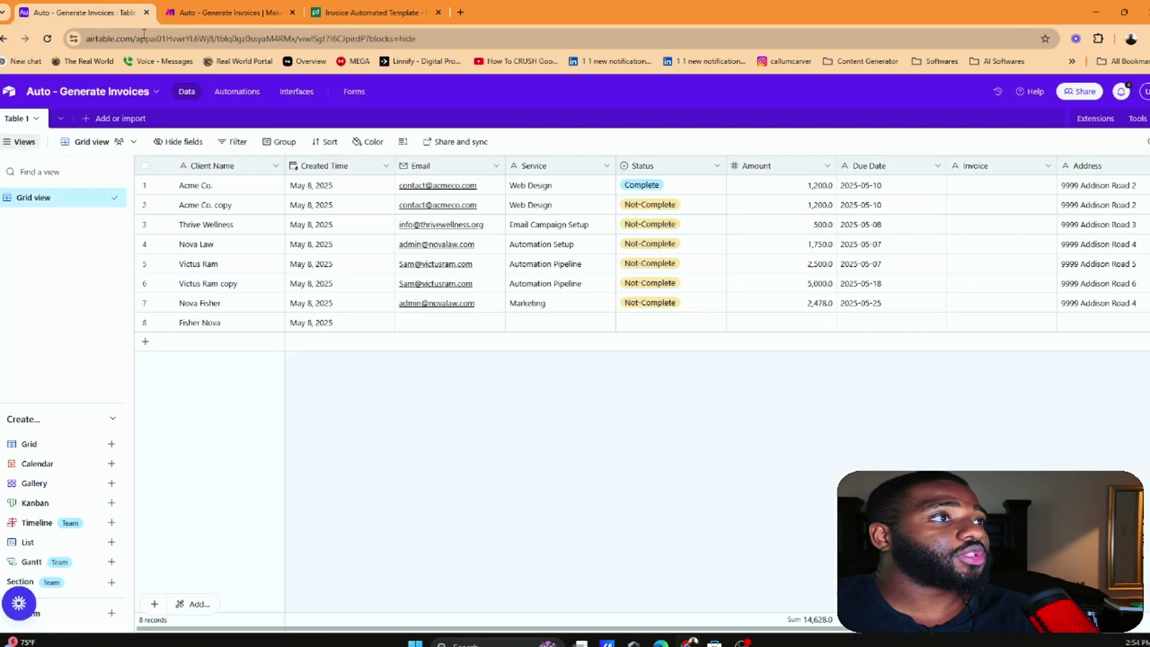
{"action": "left_click", "coordinate": [223, 7]}
{"action": "left_click", "coordinate": [753, 368]}
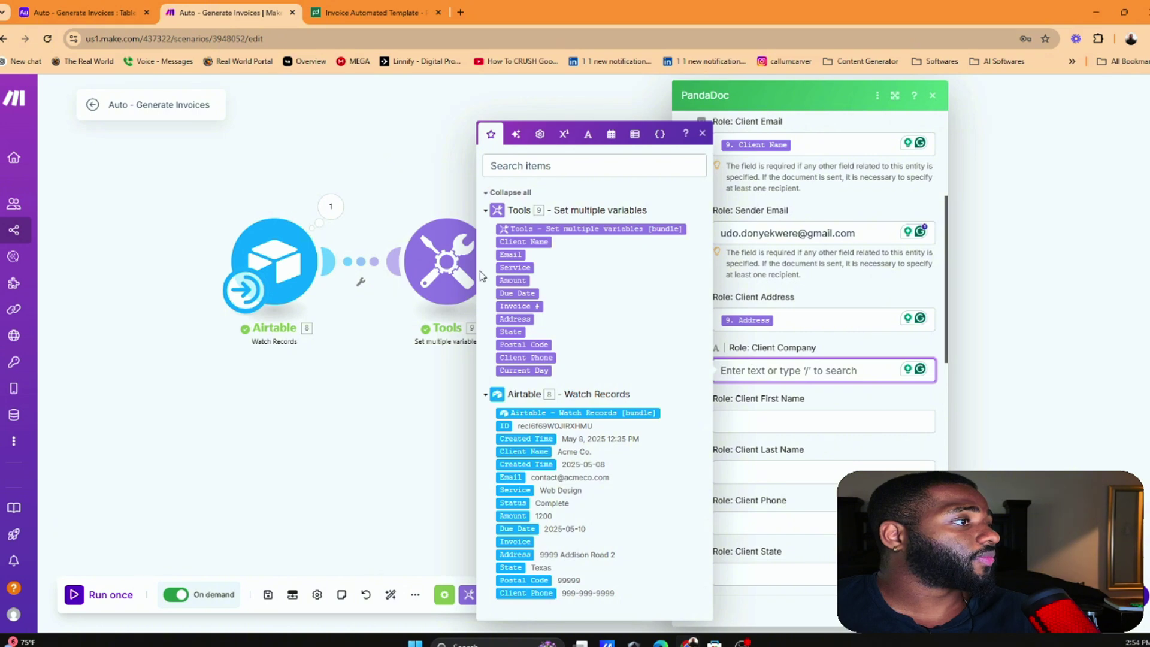
{"action": "left_click", "coordinate": [523, 242]}
{"action": "scroll", "coordinate": [795, 332], "scroll_direction": "down", "scroll_amount": 2}
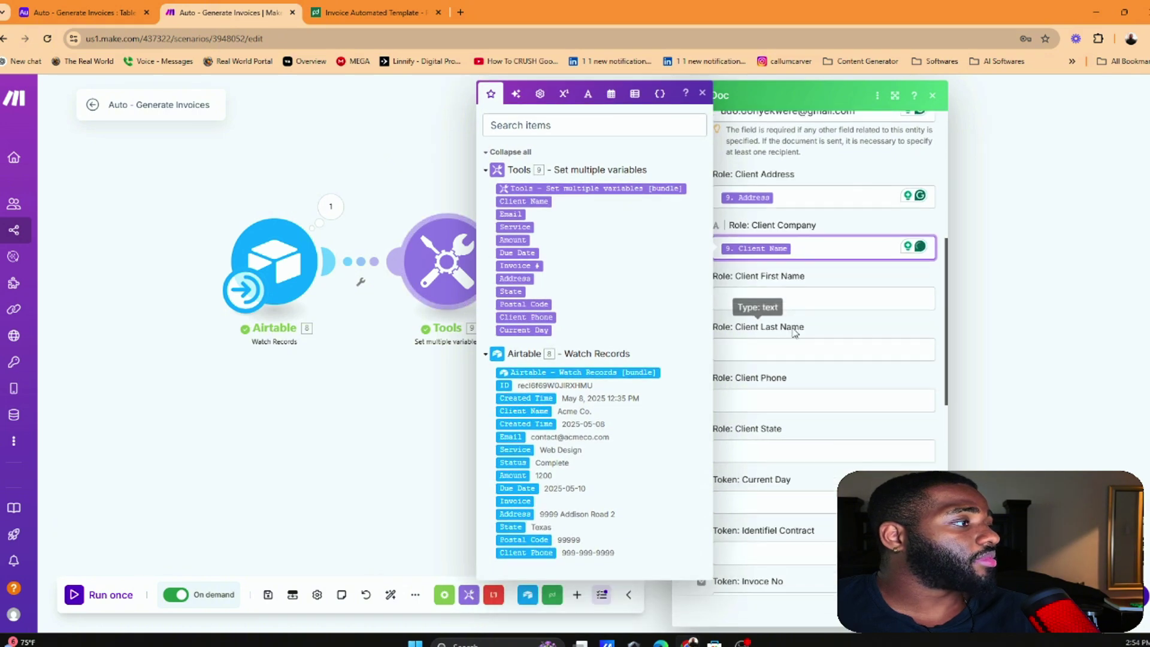
{"action": "left_click", "coordinate": [400, 8]}
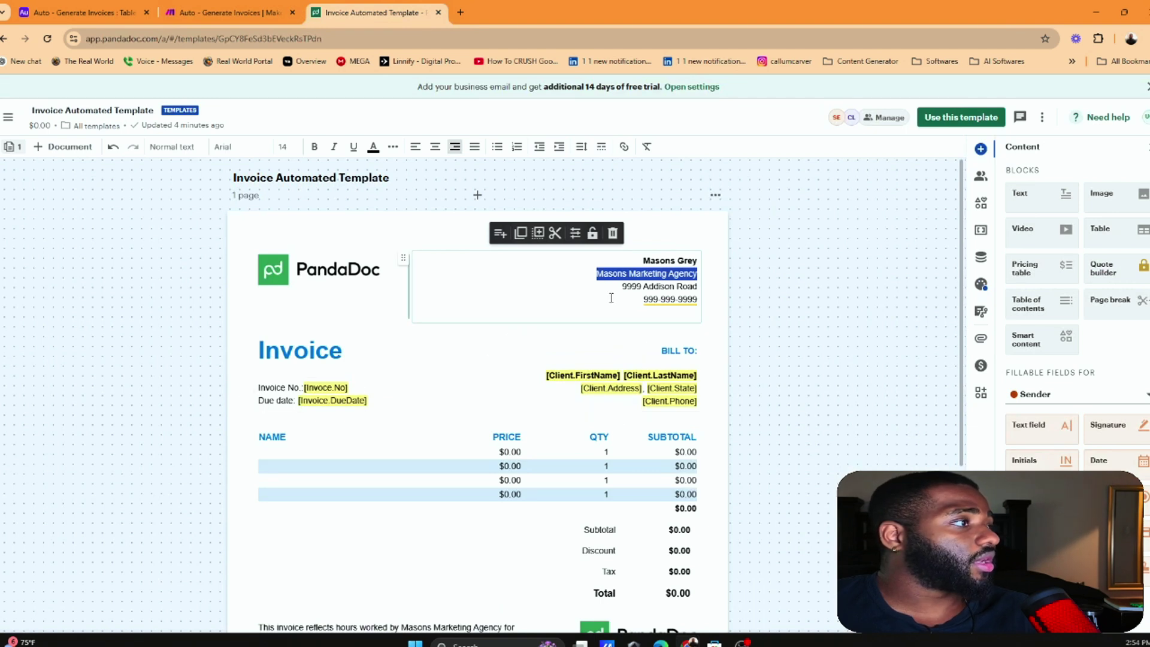
Map the Tools Client Phone and State variables into Client Phone and Client State
{"action": "scroll", "coordinate": [640, 352], "scroll_direction": "down", "scroll_amount": 2}
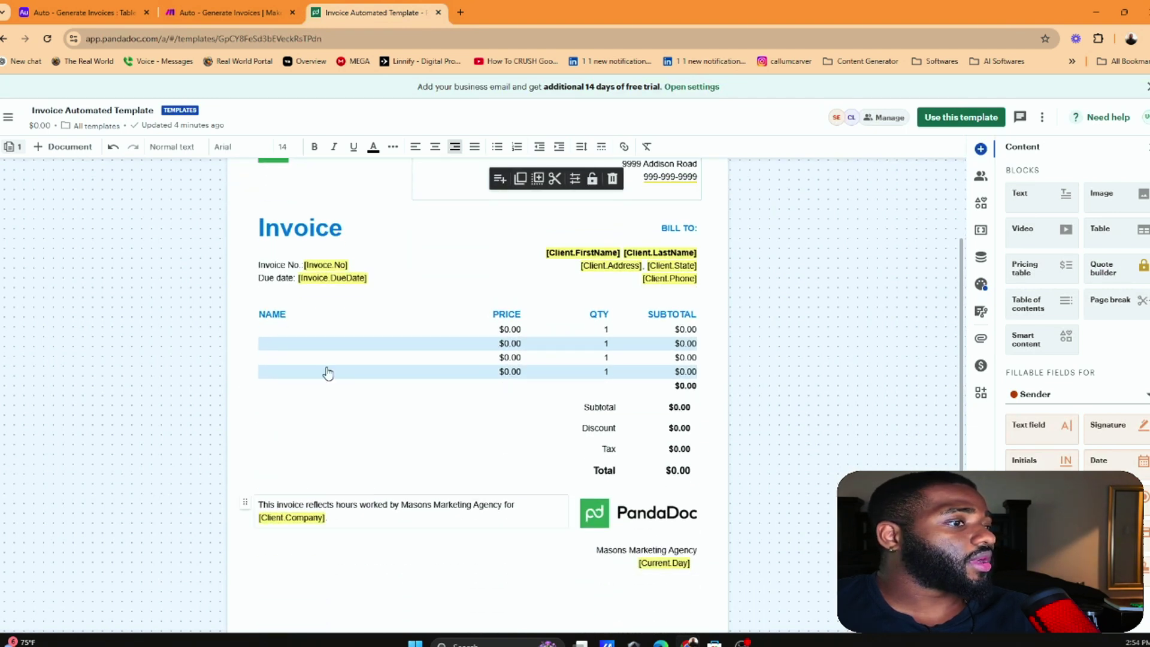
{"action": "scroll", "coordinate": [312, 526], "scroll_direction": "up", "scroll_amount": 2}
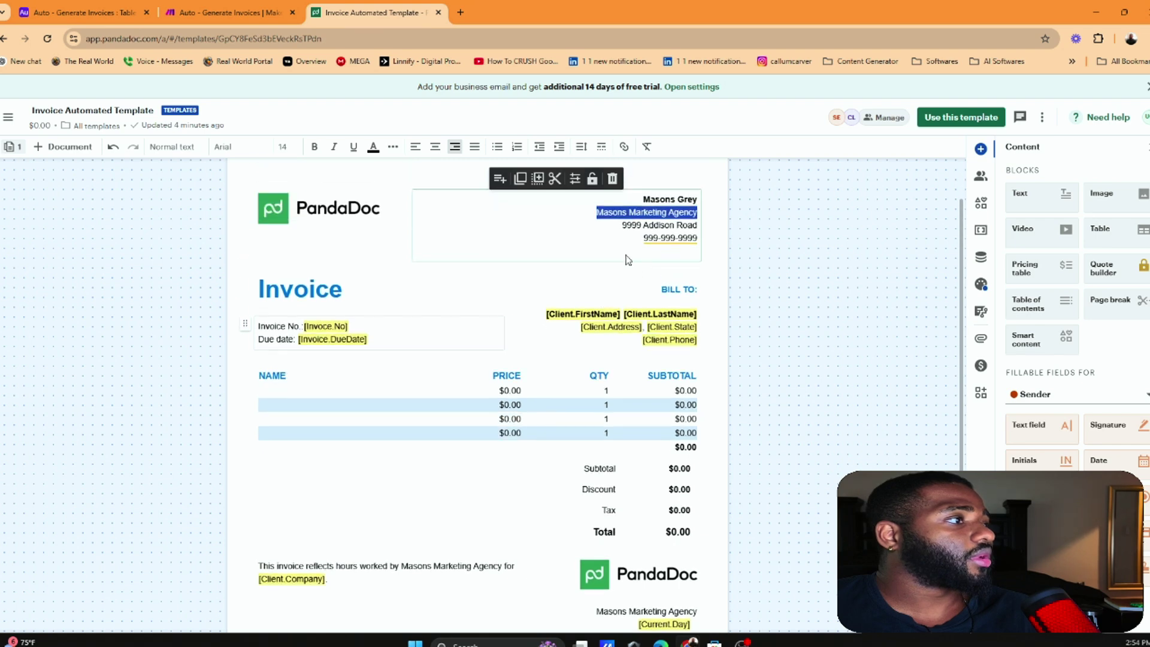
{"action": "left_click", "coordinate": [231, 12]}
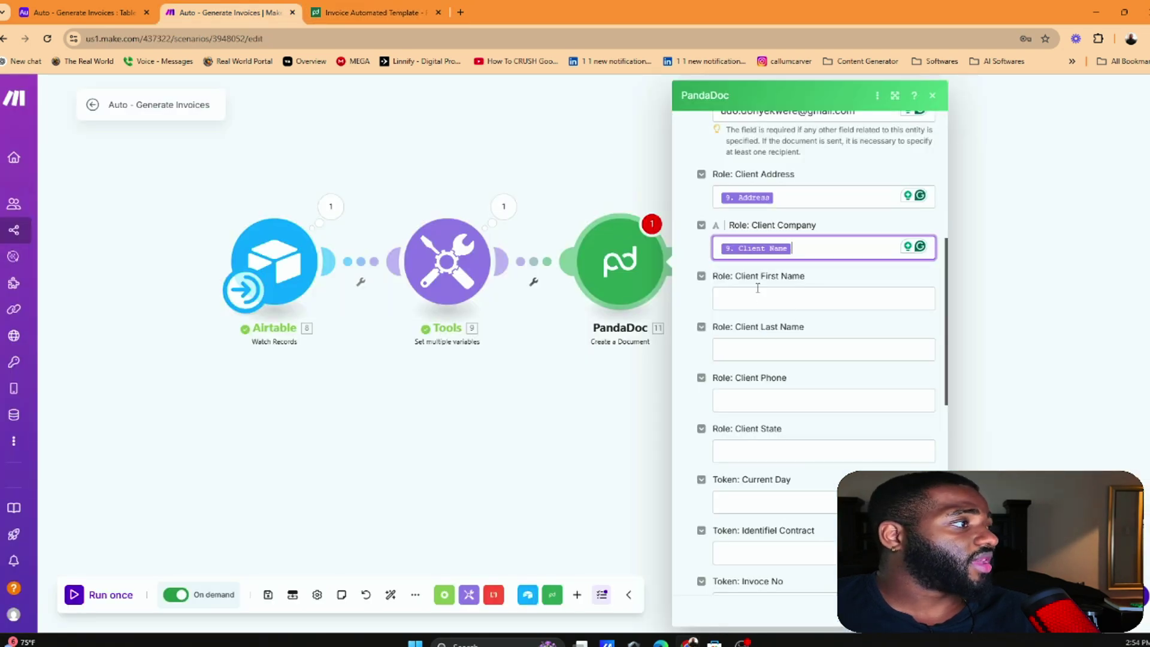
{"action": "scroll", "coordinate": [773, 288], "scroll_direction": "down", "scroll_amount": 1}
{"action": "left_click", "coordinate": [771, 339]}
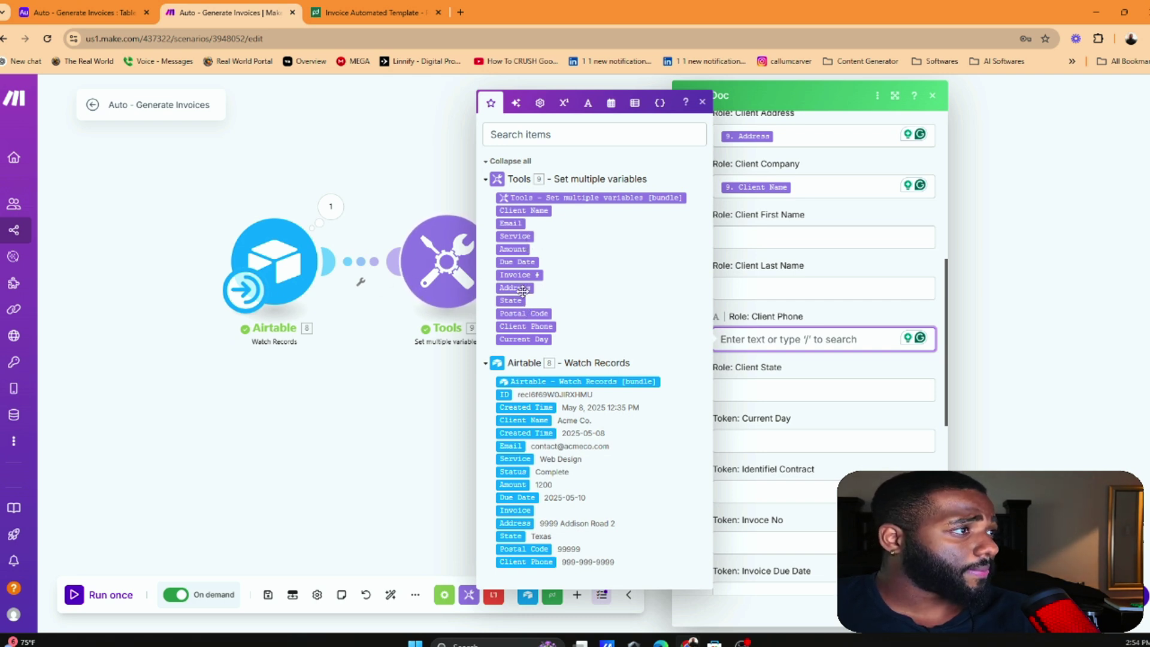
{"action": "left_click", "coordinate": [533, 326]}
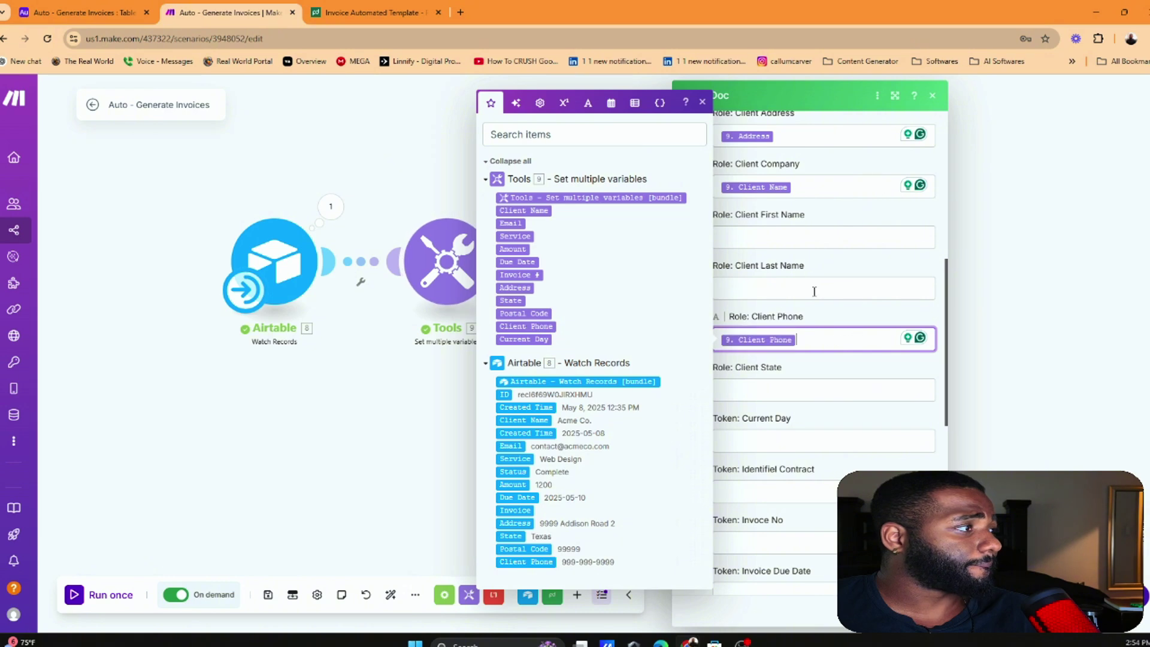
{"action": "key", "text": "Tab"}
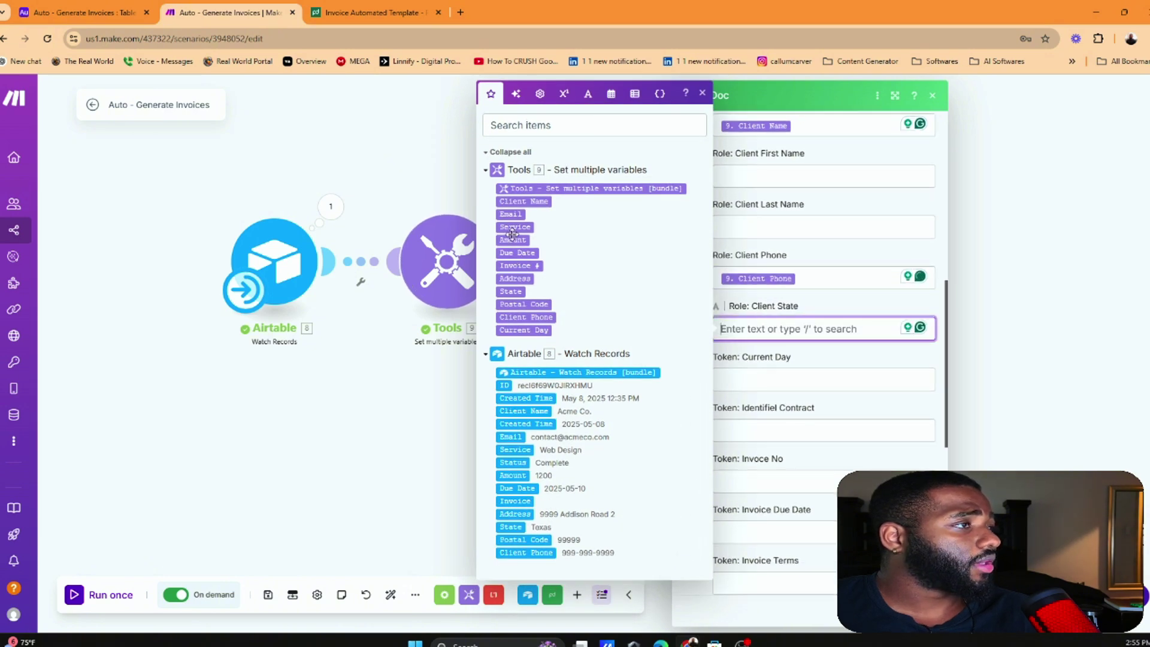
{"action": "left_click", "coordinate": [511, 291]}
Map Current Day and Invoice # into their tokens and add Products Item 1
{"action": "left_click", "coordinate": [748, 370]}
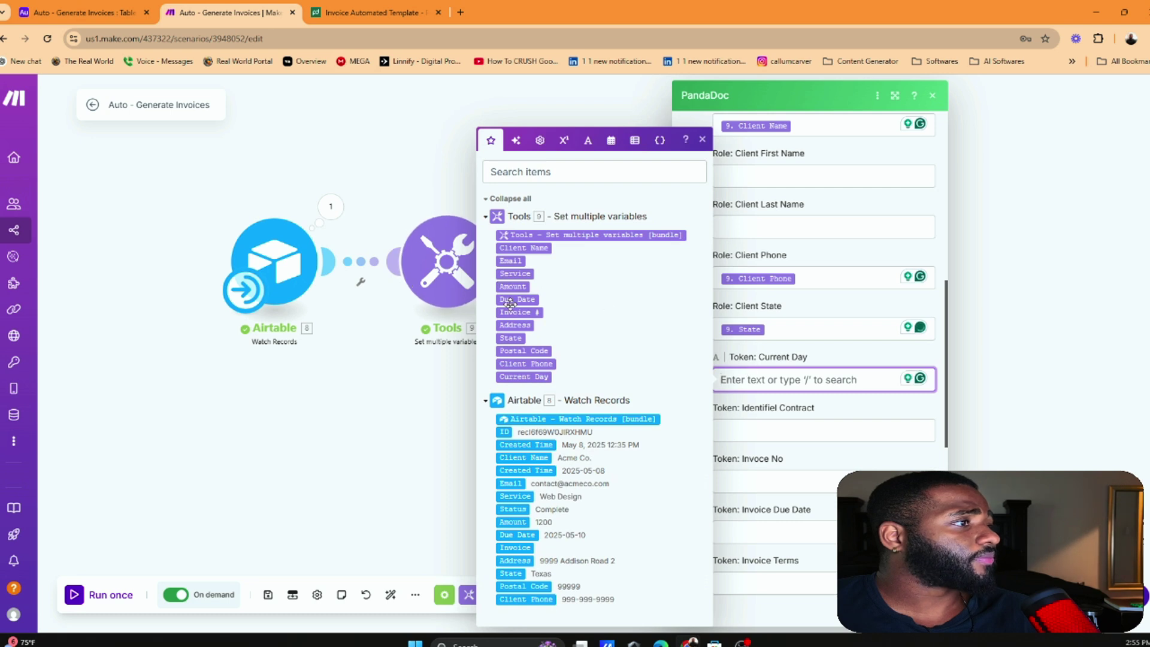
{"action": "left_click", "coordinate": [525, 377]}
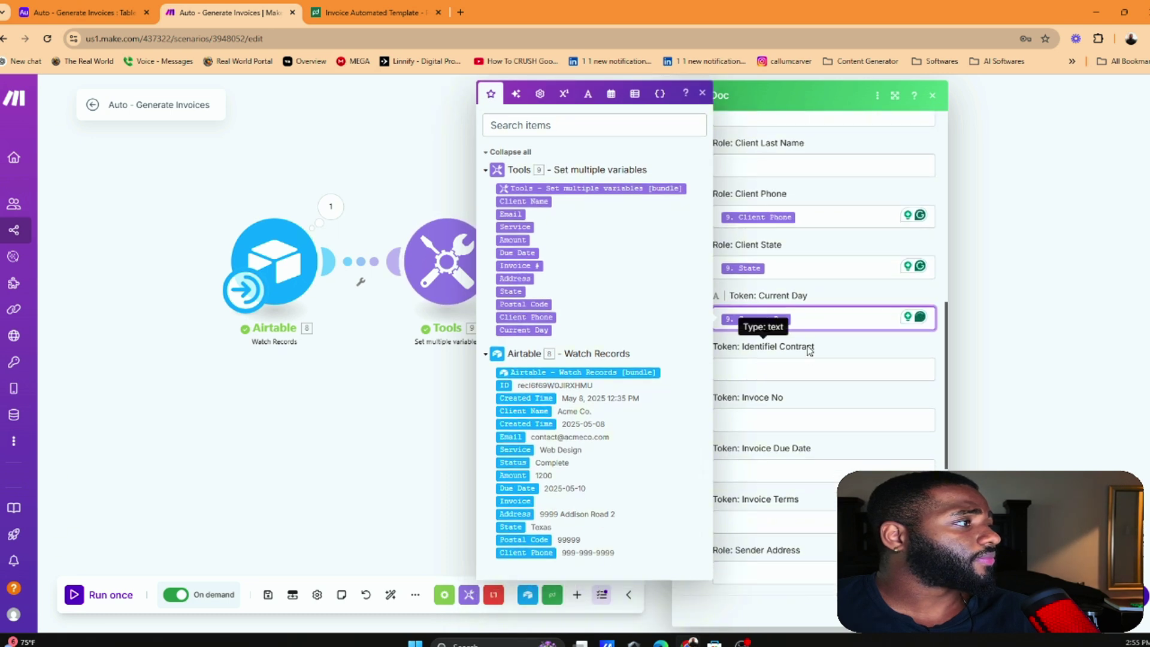
{"action": "left_click", "coordinate": [788, 347]}
{"action": "scroll", "coordinate": [779, 372], "scroll_direction": "down", "scroll_amount": 1}
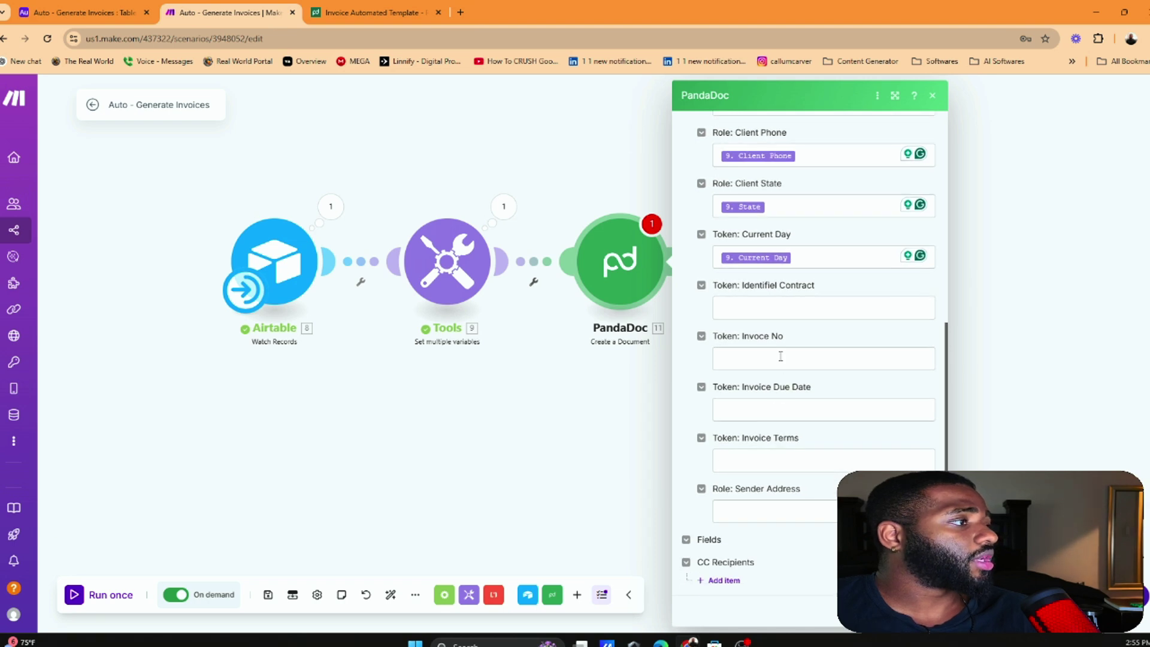
{"action": "left_click", "coordinate": [781, 355]}
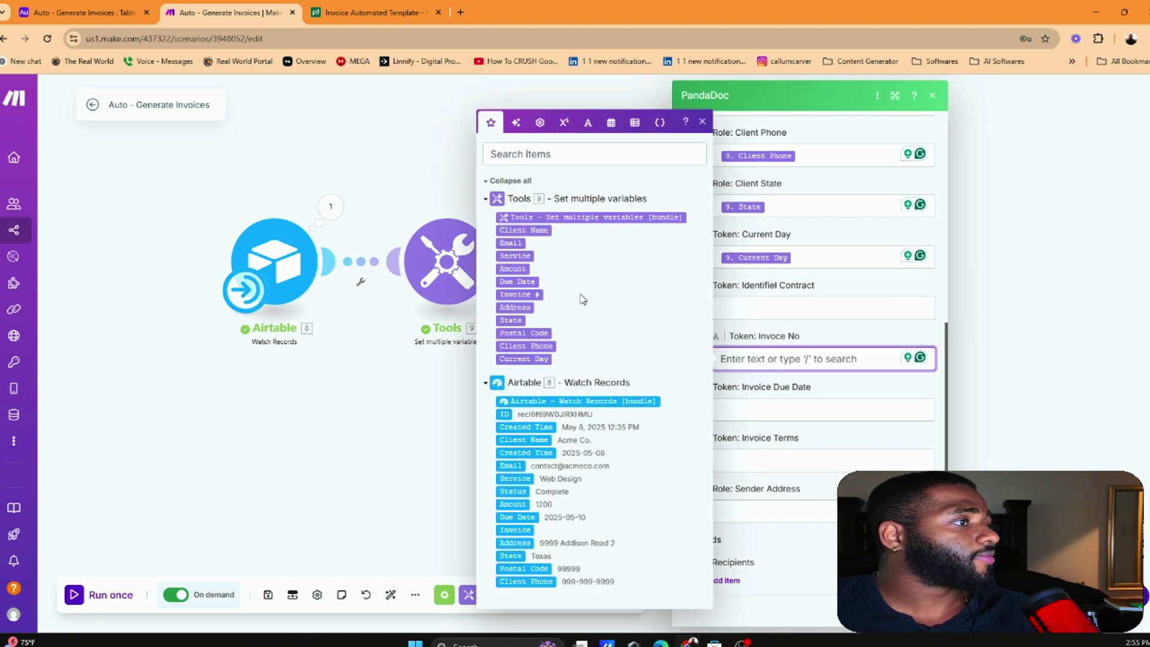
{"action": "left_click", "coordinate": [518, 294]}
{"action": "scroll", "coordinate": [814, 419], "scroll_direction": "down", "scroll_amount": 2}
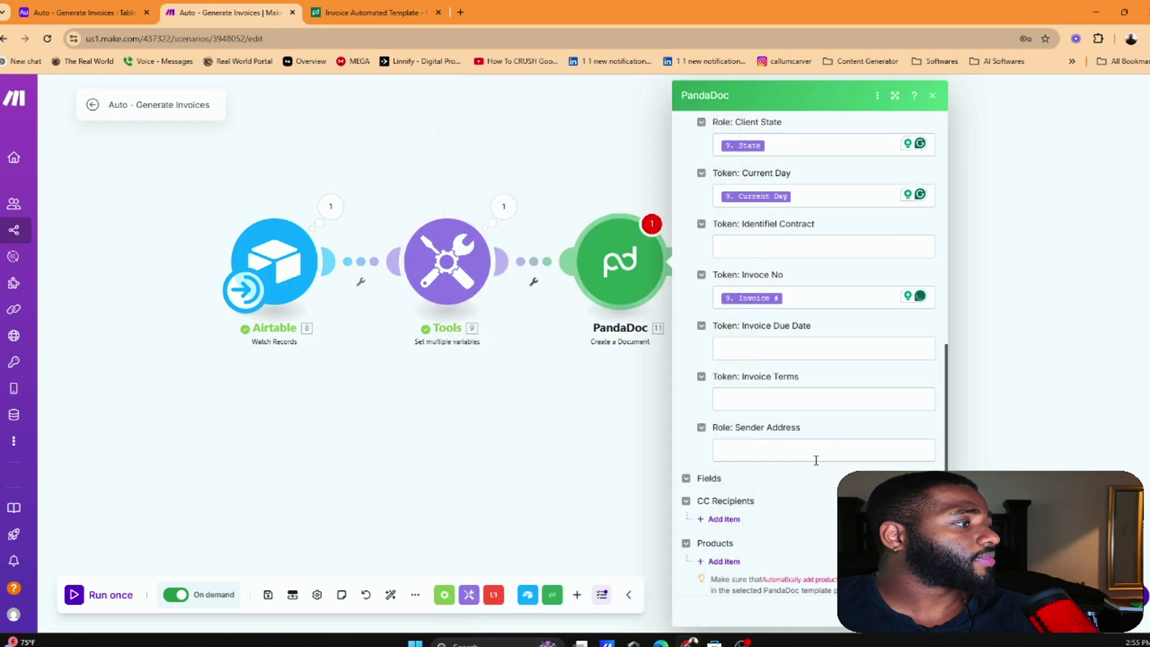
{"action": "scroll", "coordinate": [803, 455], "scroll_direction": "down", "scroll_amount": 4}
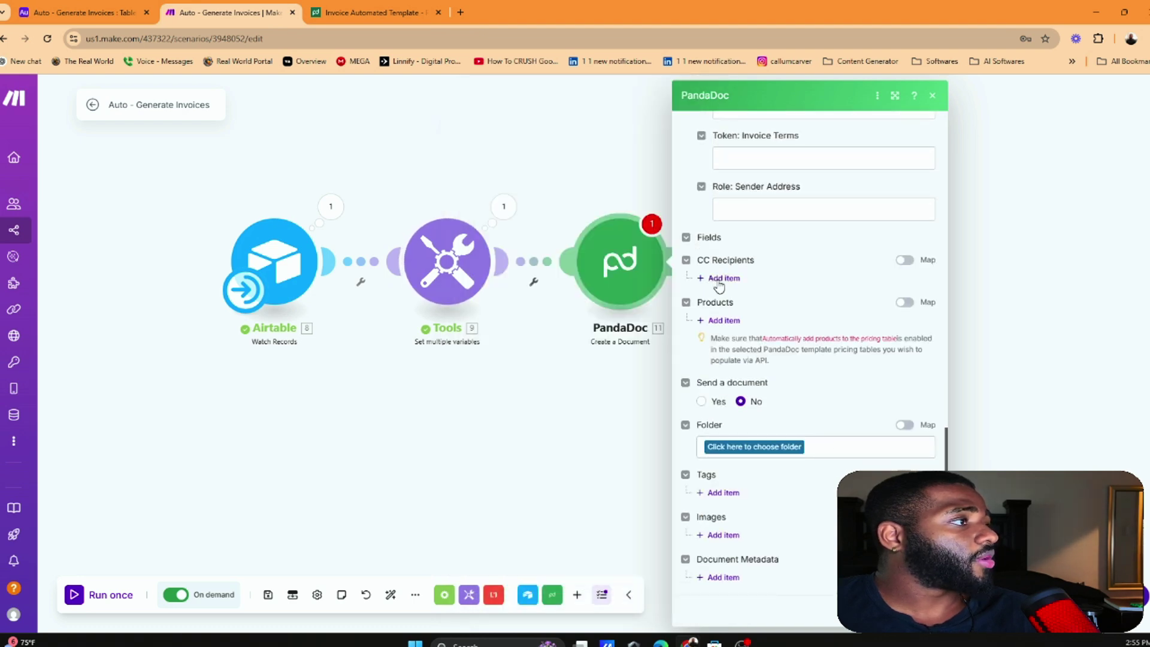
{"action": "left_click", "coordinate": [723, 320]}
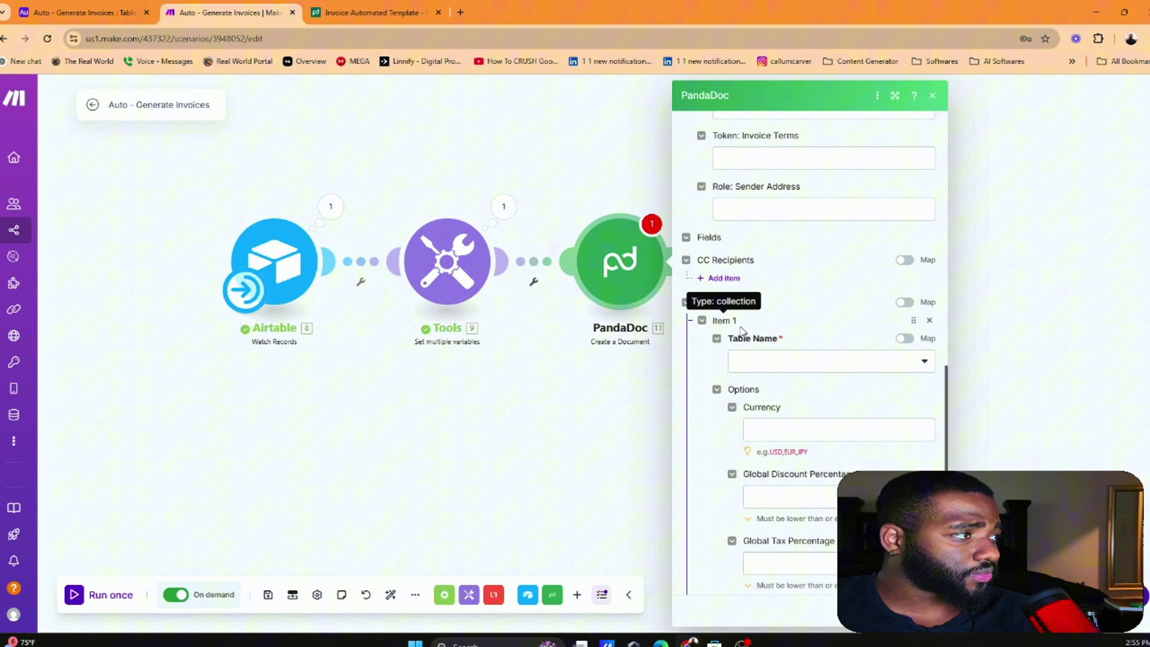
After checking the PandaDoc template, enter USD as Products Item 1's currency
{"action": "left_click", "coordinate": [819, 361]}
{"action": "left_click", "coordinate": [359, 12]}
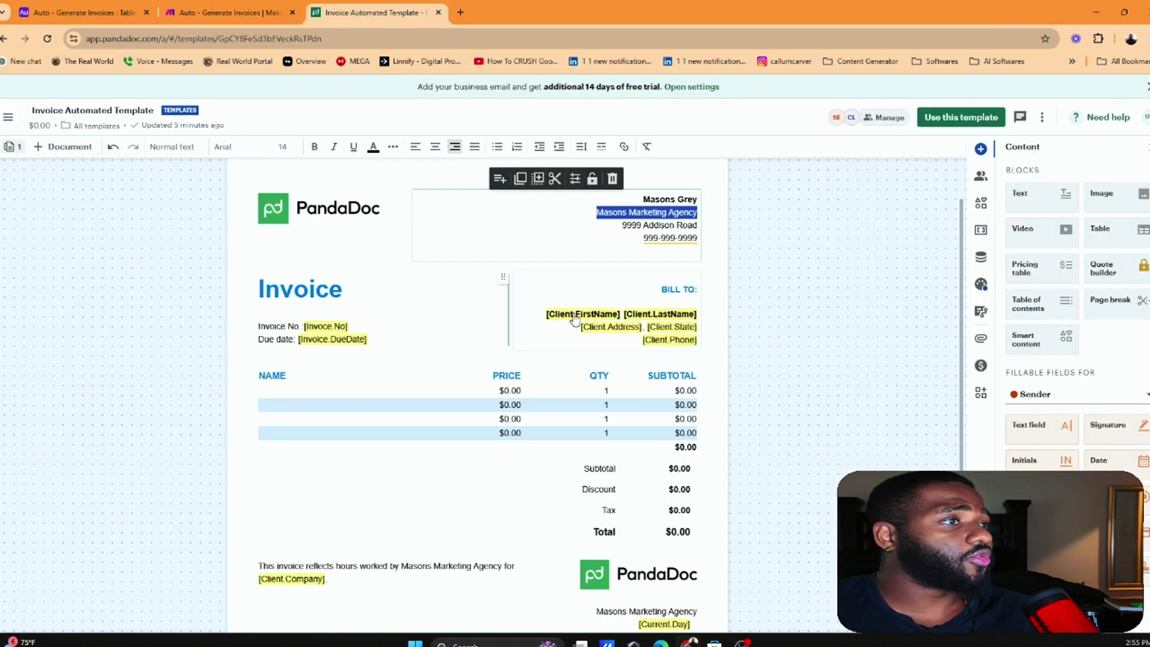
{"action": "scroll", "coordinate": [575, 312], "scroll_direction": "up", "scroll_amount": 1}
{"action": "scroll", "coordinate": [533, 348], "scroll_direction": "down", "scroll_amount": 2}
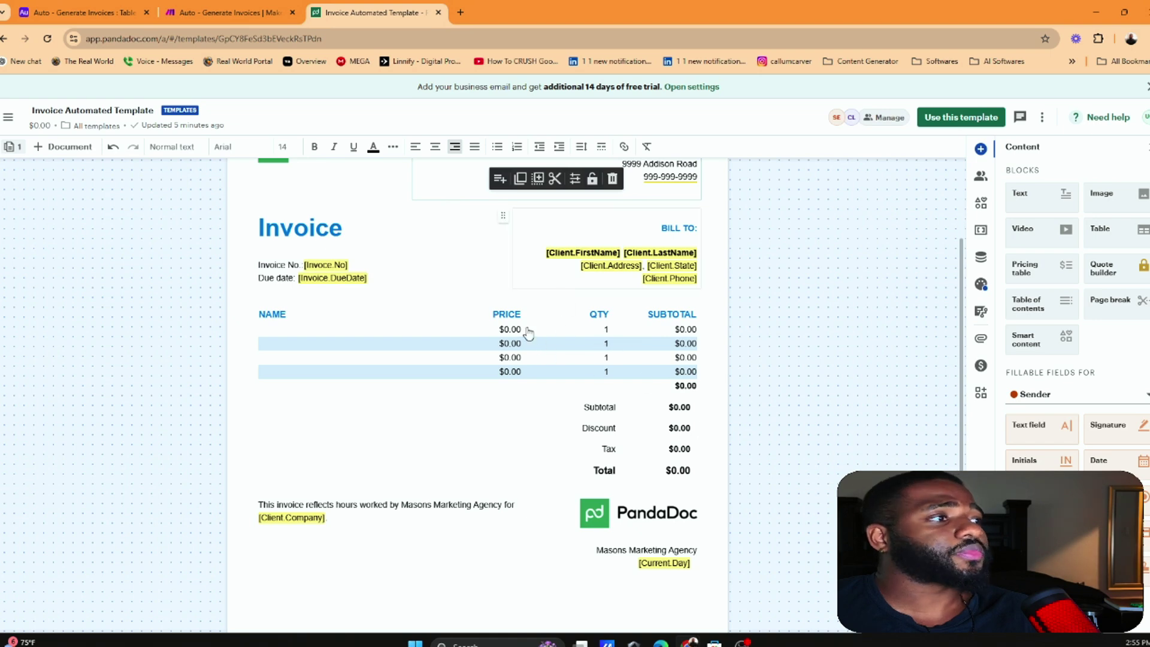
{"action": "key", "text": "ctrl+Page_Up"}
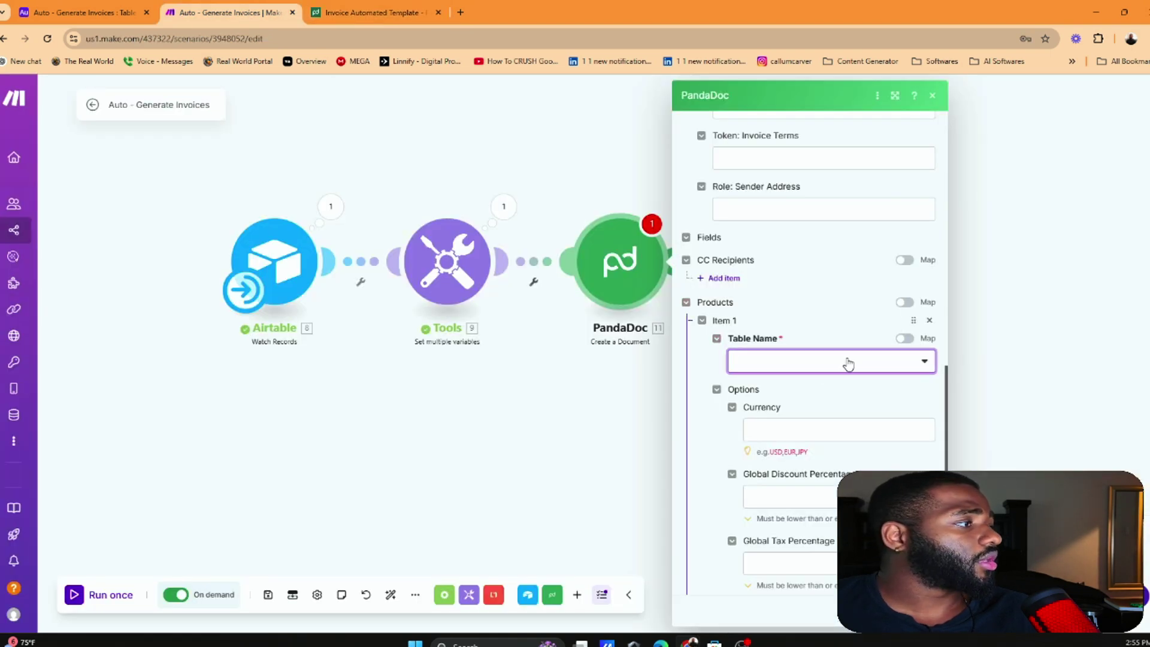
{"action": "scroll", "coordinate": [823, 359], "scroll_direction": "down", "scroll_amount": 1}
{"action": "left_click", "coordinate": [821, 360]}
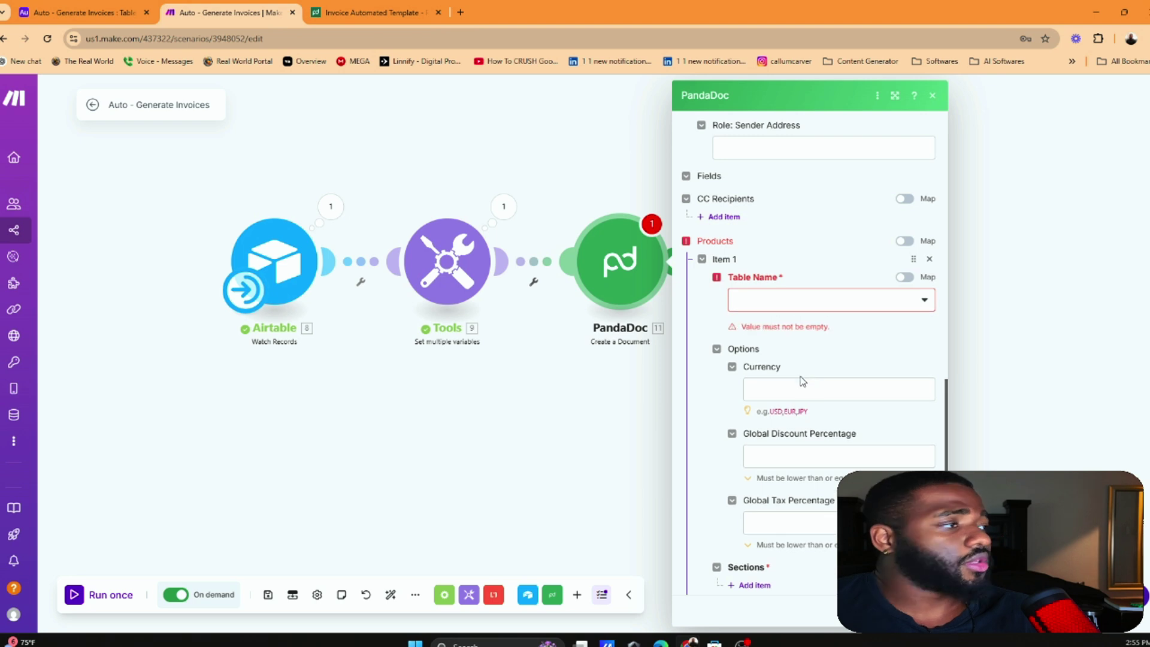
{"action": "left_click", "coordinate": [837, 389]}
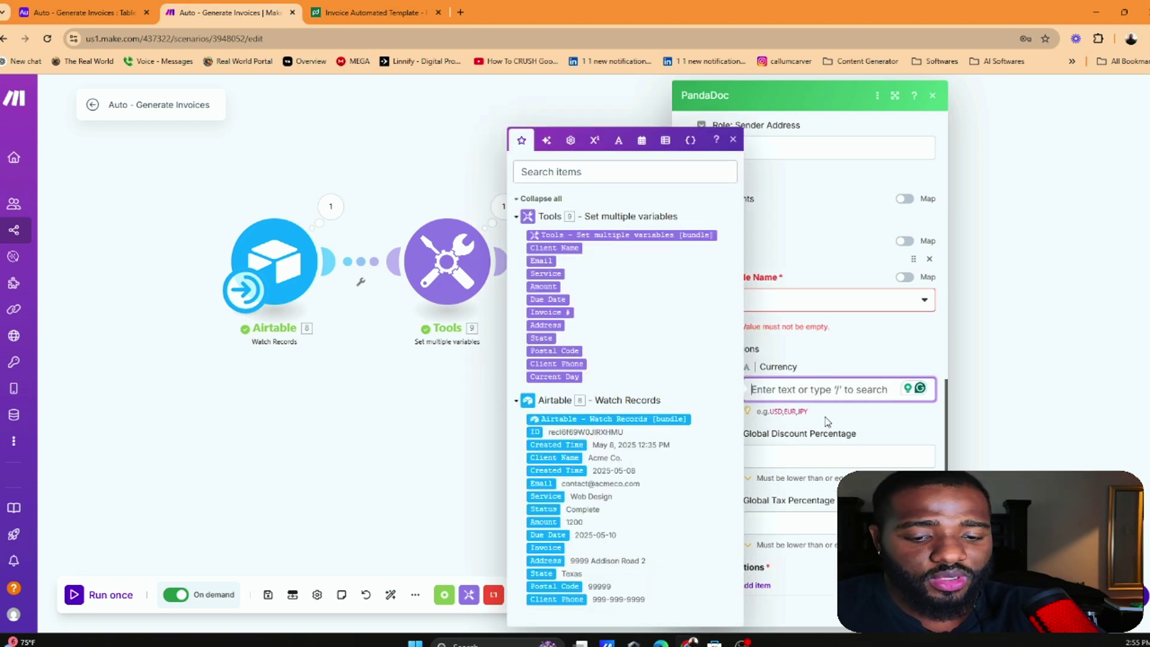
{"action": "type", "text": "UDF"}
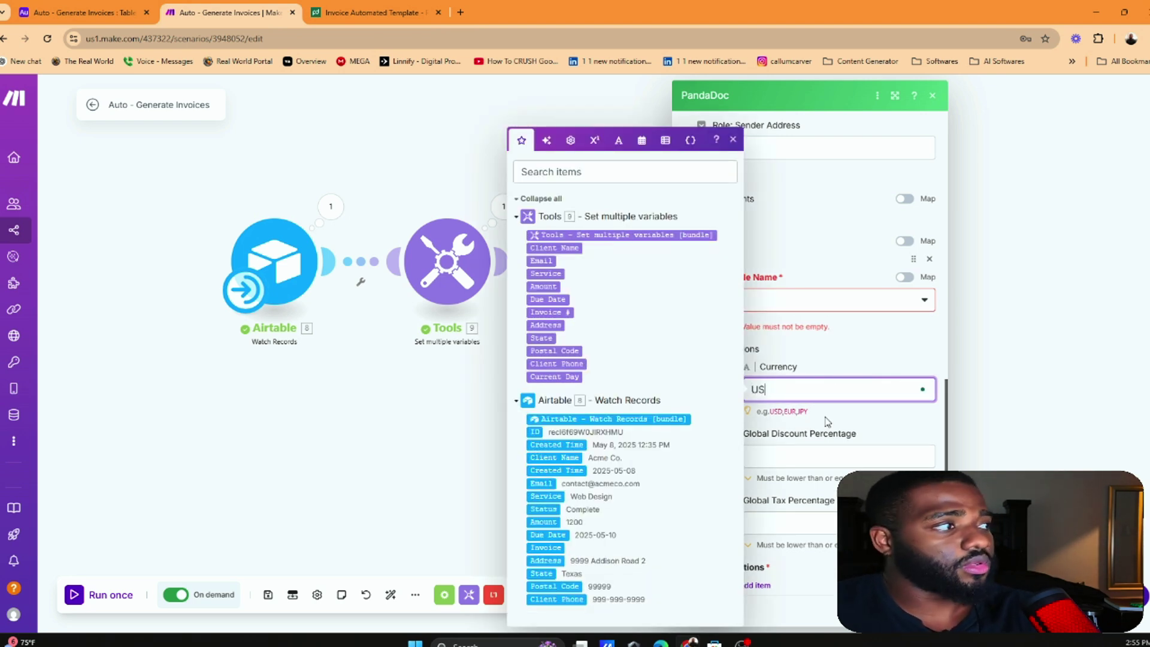
{"action": "left_click", "coordinate": [865, 356]}
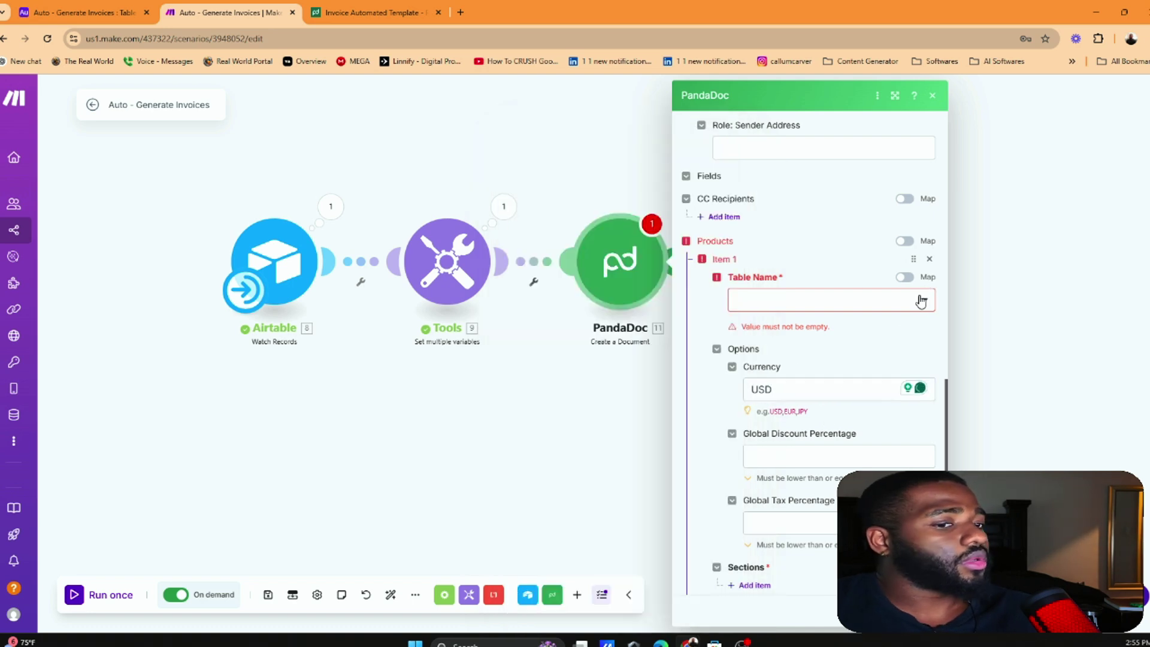
{"action": "scroll", "coordinate": [493, 396], "scroll_direction": "down", "scroll_amount": 3}
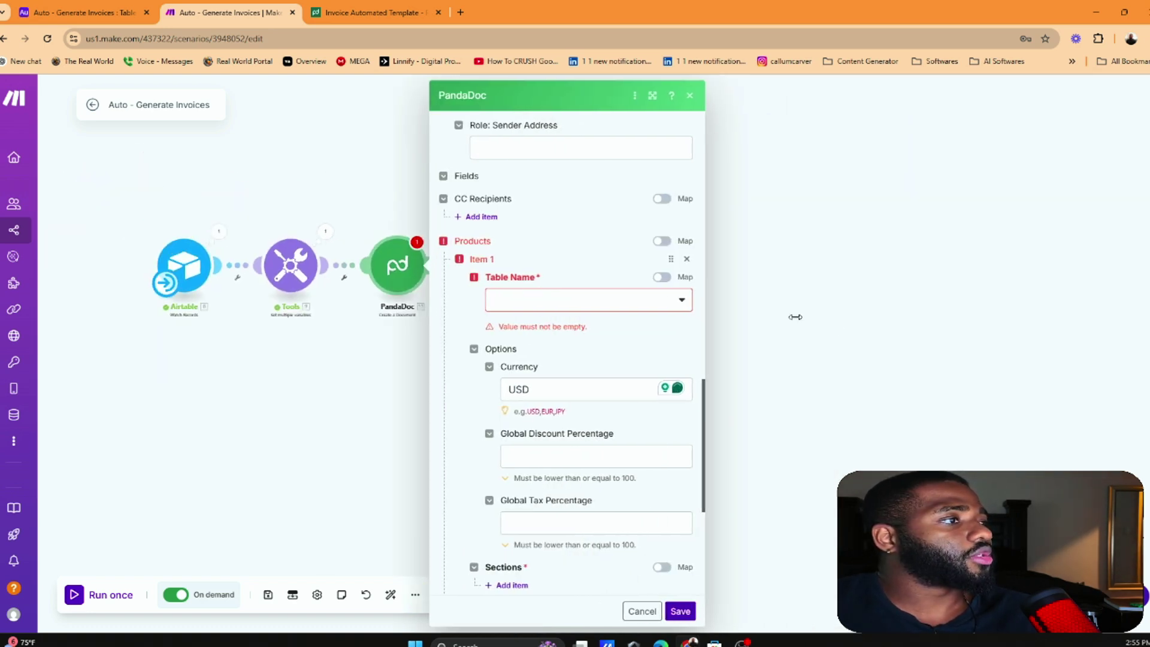
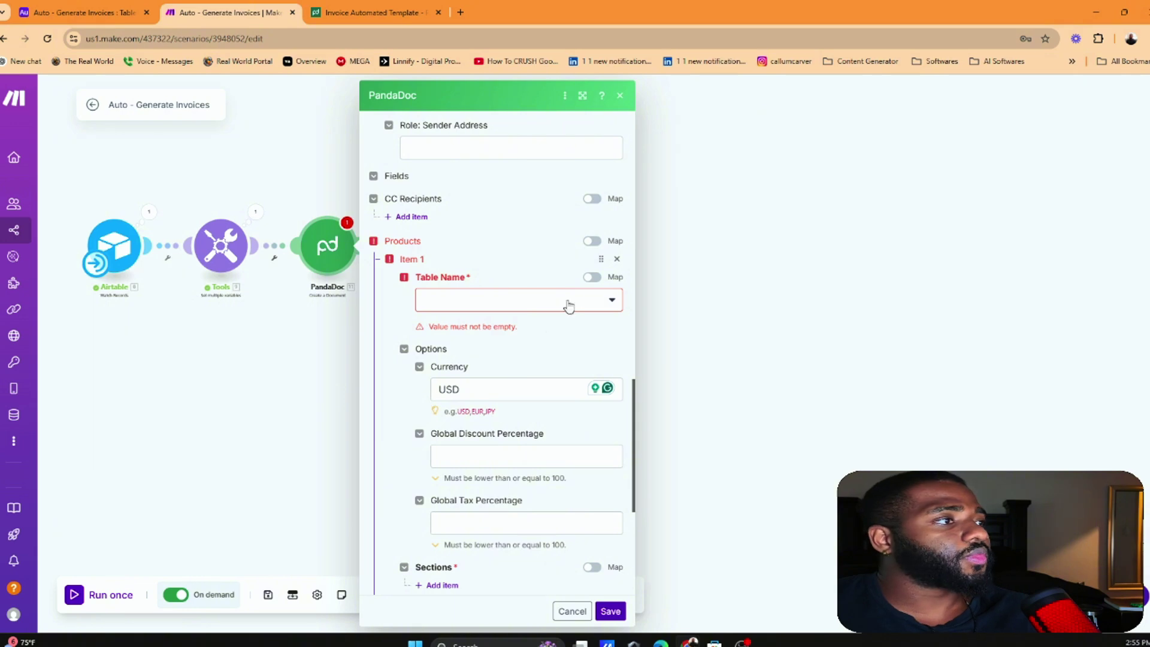
Set Products Item 1's table name to Pricing Table 1
{"action": "left_click", "coordinate": [511, 391]}
{"action": "scroll", "coordinate": [497, 243], "scroll_direction": "up", "scroll_amount": 10}
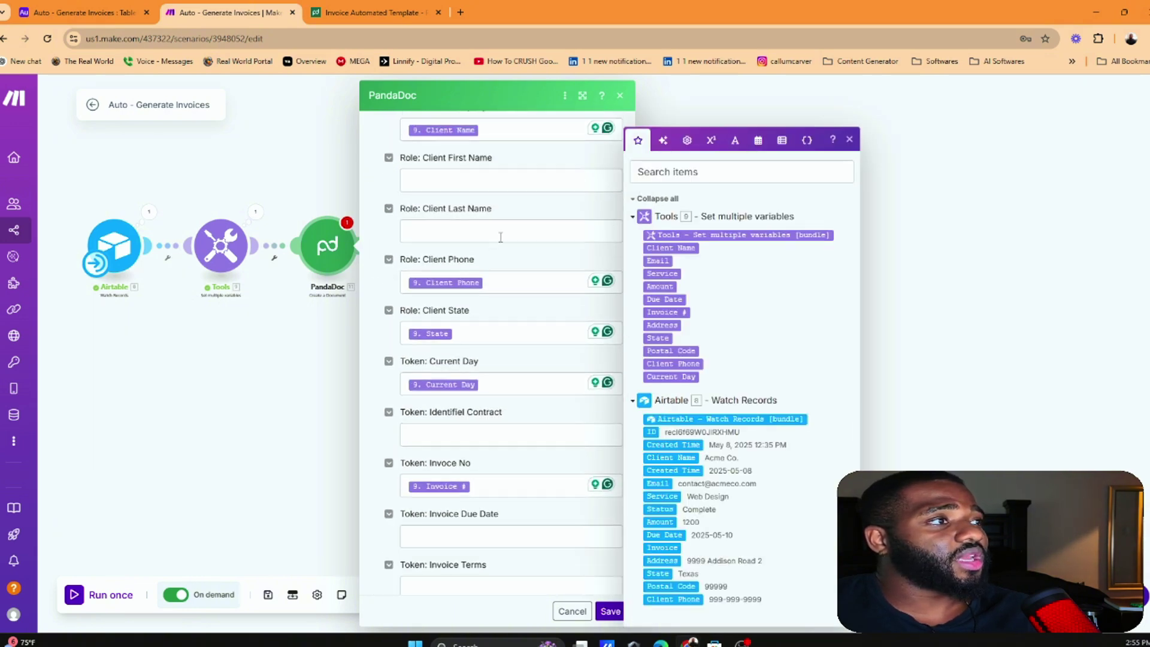
{"action": "scroll", "coordinate": [496, 243], "scroll_direction": "up", "scroll_amount": 3}
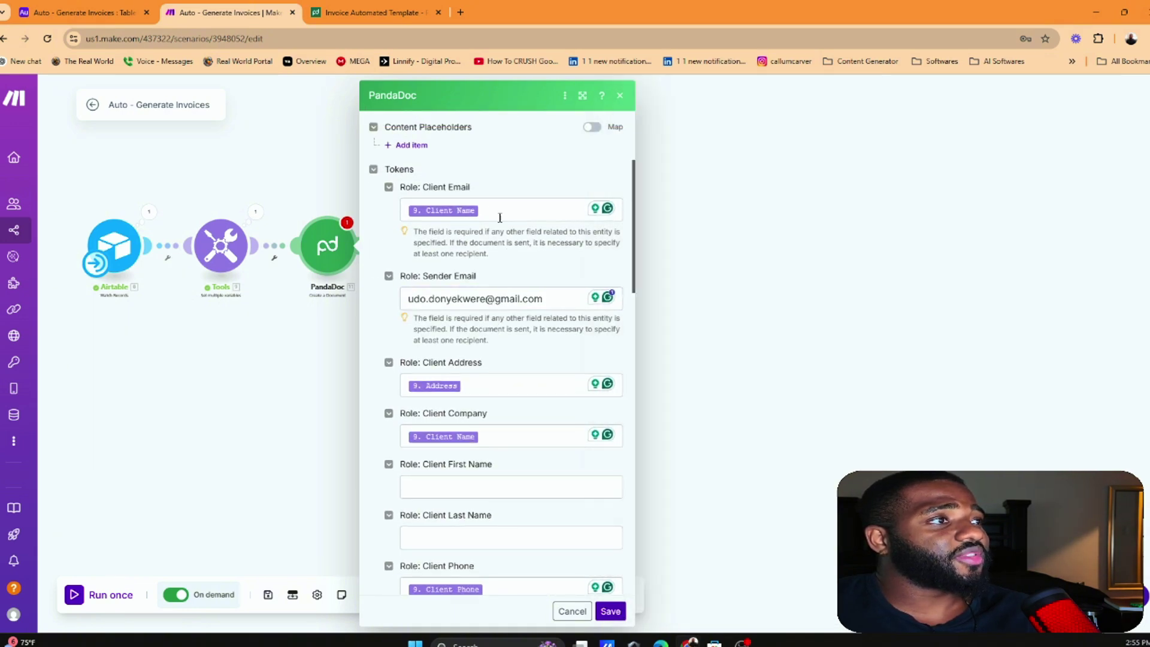
{"action": "scroll", "coordinate": [491, 239], "scroll_direction": "down", "scroll_amount": 1}
{"action": "scroll", "coordinate": [491, 240], "scroll_direction": "down", "scroll_amount": 1}
{"action": "scroll", "coordinate": [493, 365], "scroll_direction": "down", "scroll_amount": 2}
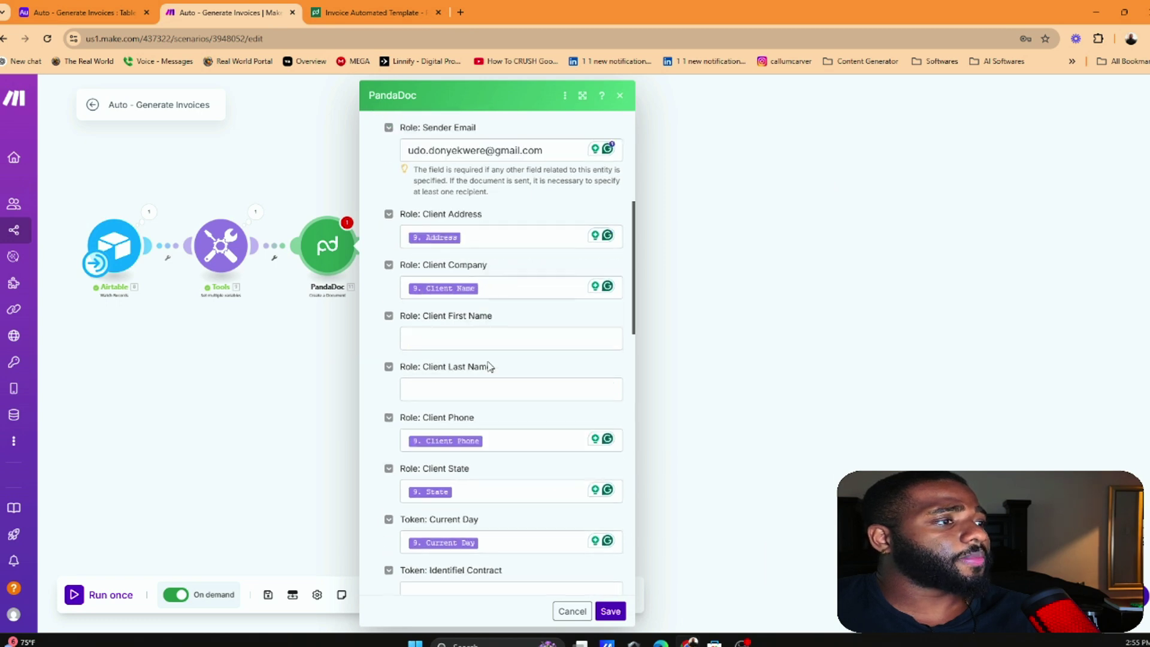
{"action": "scroll", "coordinate": [517, 436], "scroll_direction": "down", "scroll_amount": 4}
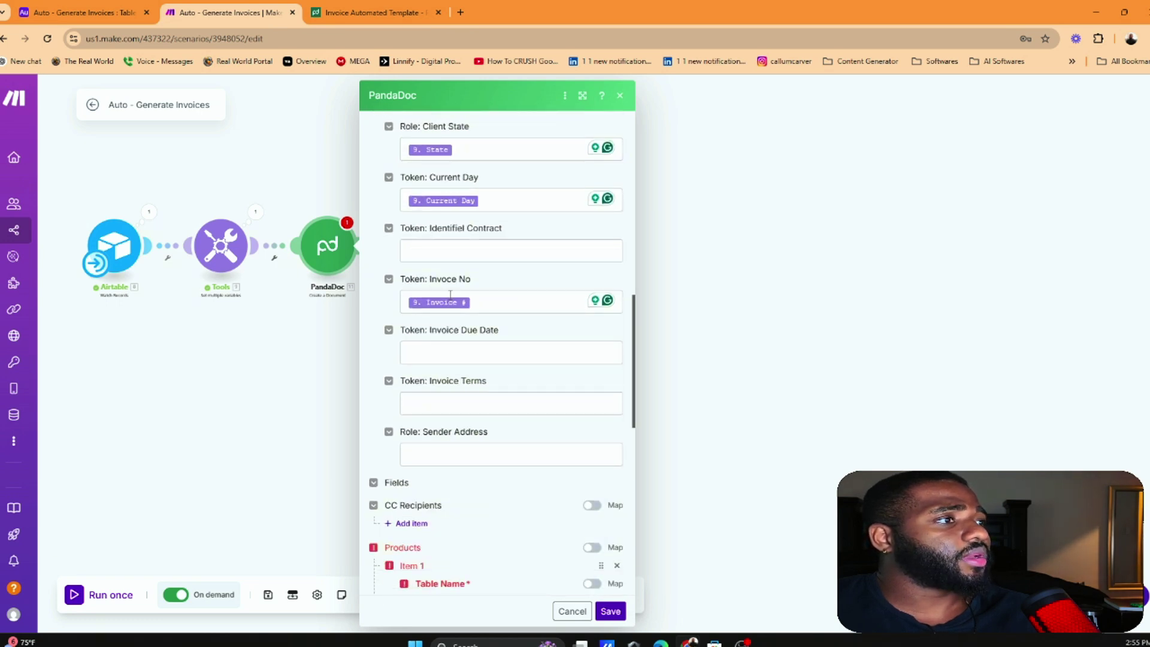
{"action": "scroll", "coordinate": [477, 349], "scroll_direction": "down", "scroll_amount": 3}
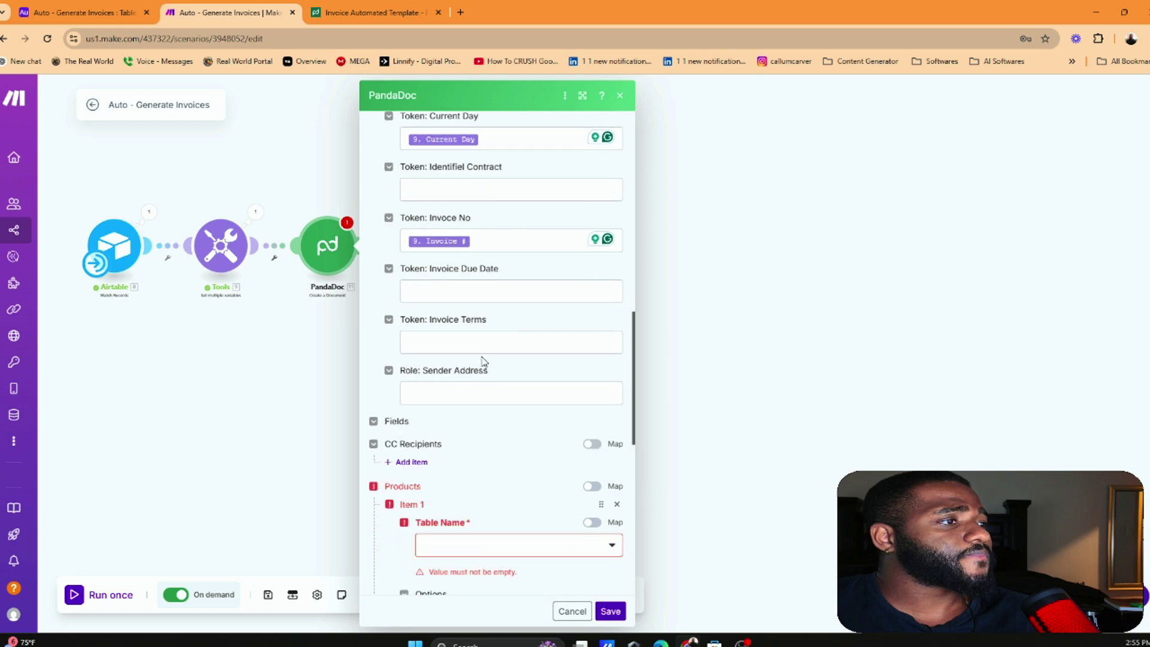
{"action": "left_click", "coordinate": [446, 422]}
{"action": "left_click", "coordinate": [456, 444]}
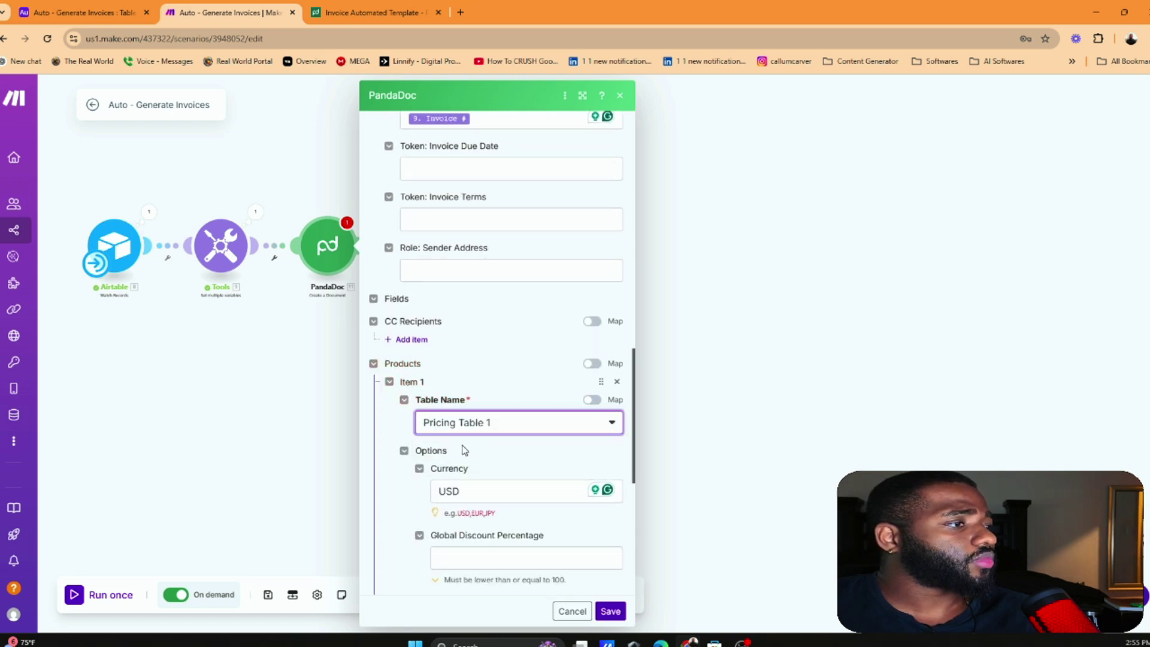
Enter a 10% global discount percentage for the products
{"action": "scroll", "coordinate": [464, 446], "scroll_direction": "down", "scroll_amount": 2}
{"action": "left_click", "coordinate": [524, 436]}
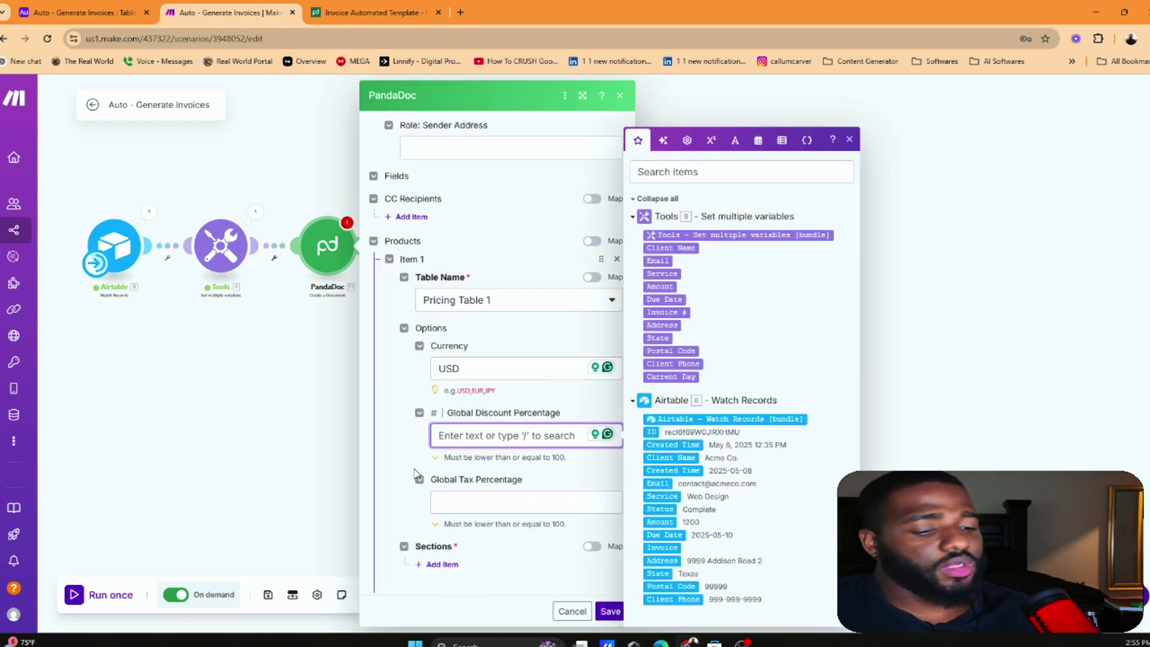
{"action": "type", "text": "10"}
{"action": "left_click", "coordinate": [465, 482]}
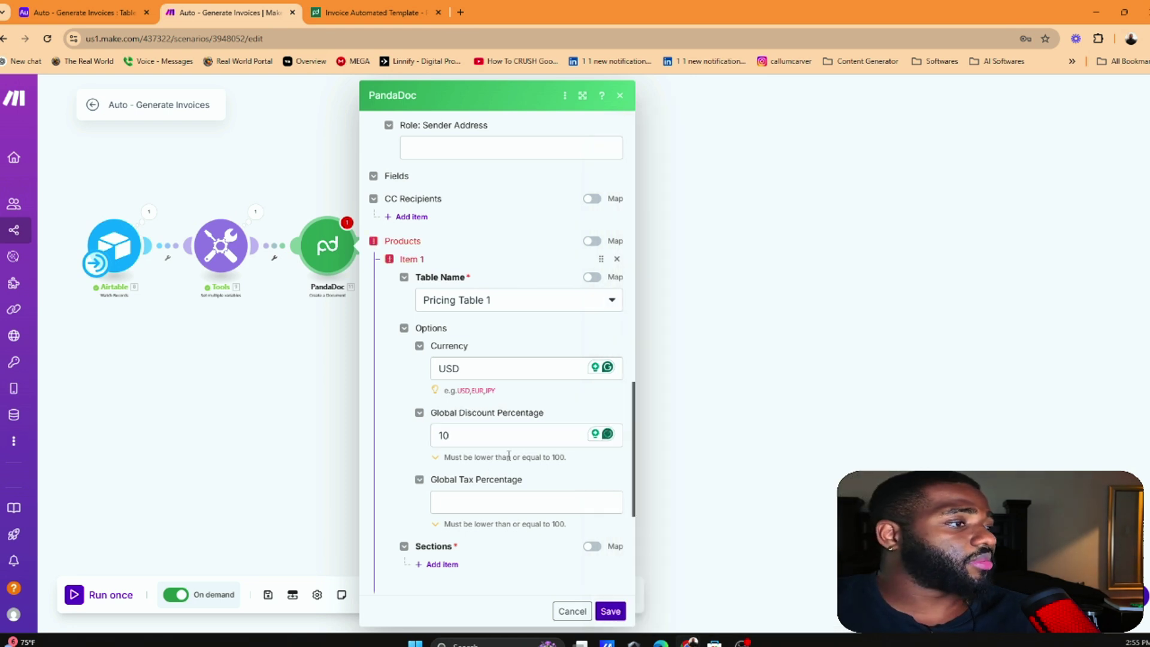
{"action": "scroll", "coordinate": [521, 419], "scroll_direction": "down", "scroll_amount": 2}
Add a pricing section with one row whose Quantity is 1
{"action": "left_click", "coordinate": [454, 449]}
{"action": "scroll", "coordinate": [534, 354], "scroll_direction": "down", "scroll_amount": 3}
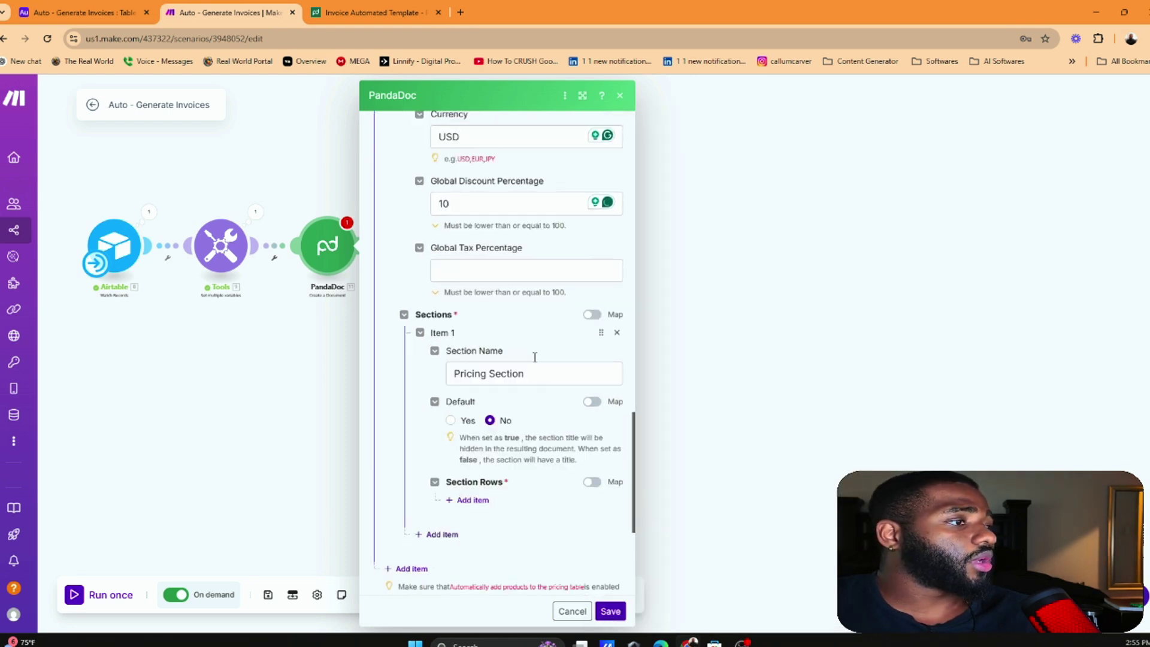
{"action": "scroll", "coordinate": [470, 359], "scroll_direction": "down", "scroll_amount": 1}
{"action": "left_click", "coordinate": [473, 365]}
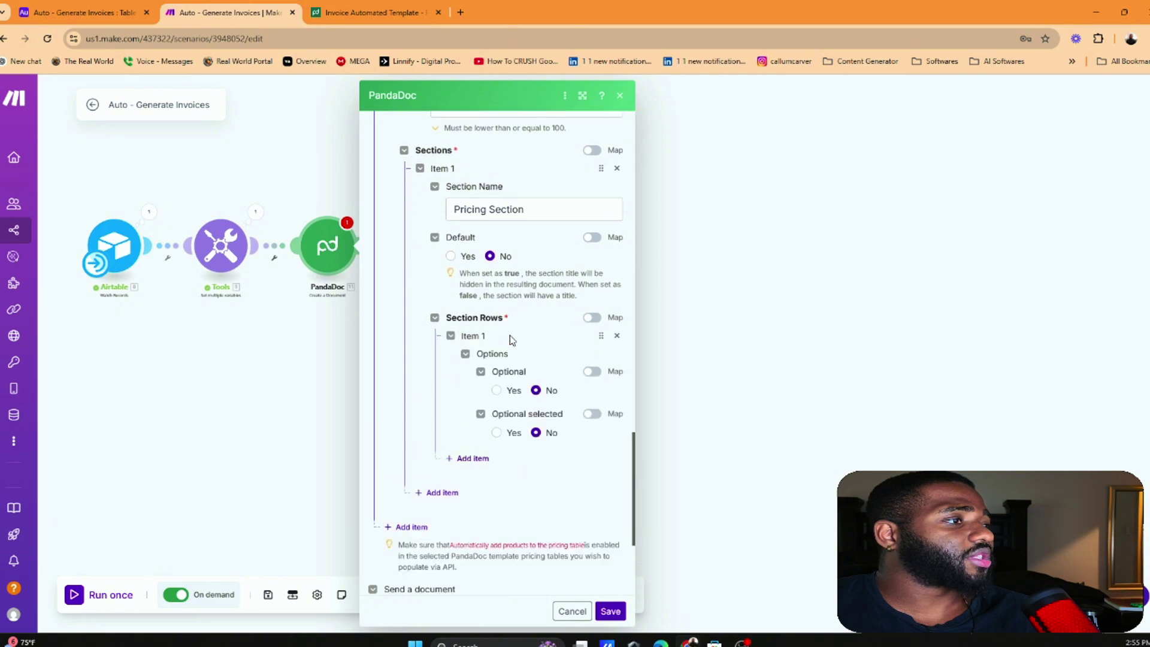
{"action": "scroll", "coordinate": [527, 341], "scroll_direction": "down", "scroll_amount": 2}
{"action": "scroll", "coordinate": [527, 432], "scroll_direction": "down", "scroll_amount": 1}
{"action": "scroll", "coordinate": [497, 336], "scroll_direction": "up", "scroll_amount": 3}
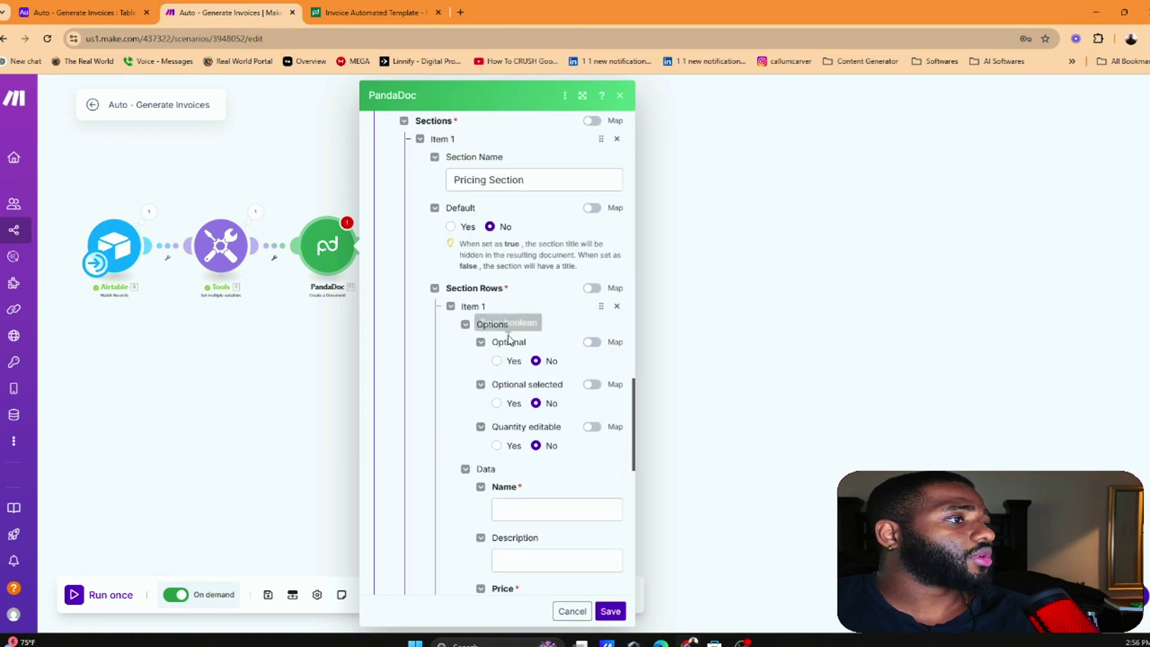
{"action": "scroll", "coordinate": [534, 334], "scroll_direction": "down", "scroll_amount": 3}
{"action": "left_click", "coordinate": [547, 326]}
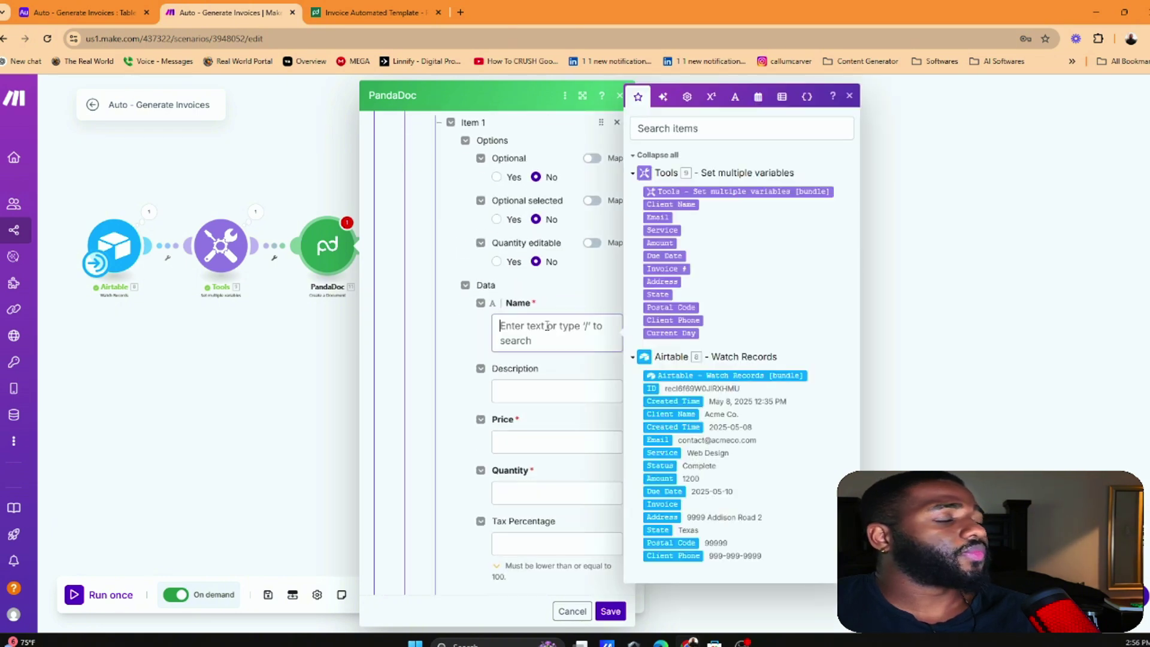
{"action": "left_click", "coordinate": [569, 382]}
{"action": "left_click", "coordinate": [544, 429]}
{"action": "left_click", "coordinate": [498, 480]}
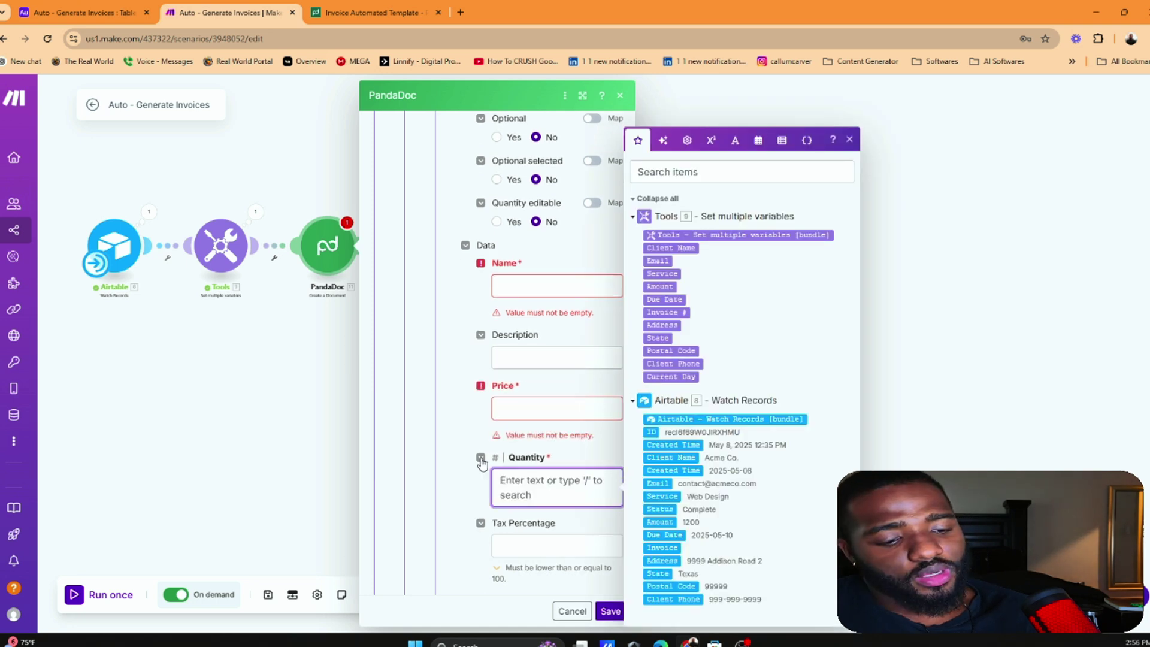
{"action": "type", "text": "1"}
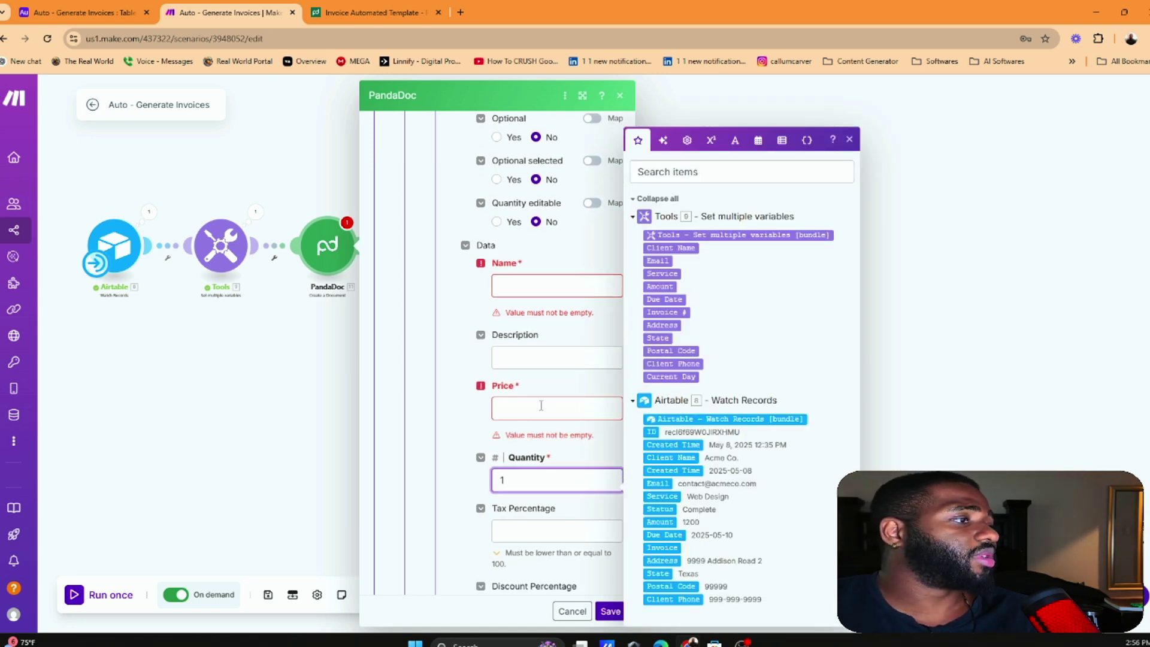
Map the Amount variable into the row's Price
{"action": "left_click", "coordinate": [541, 406]}
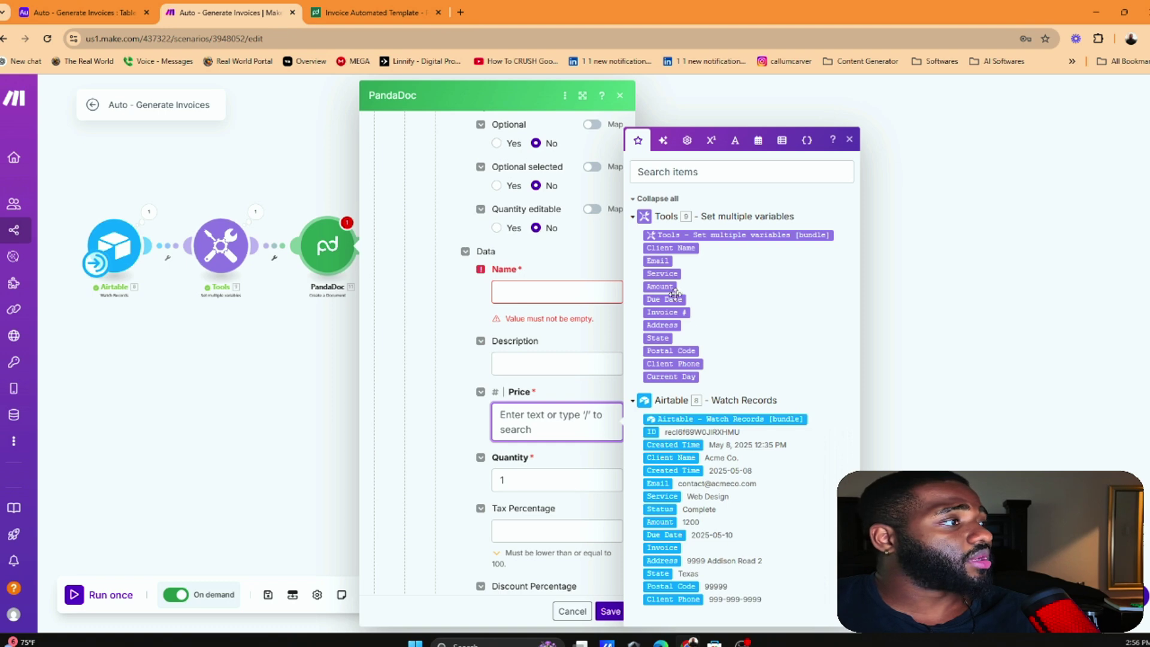
{"action": "key", "text": "ctrl+shift+Tab"}
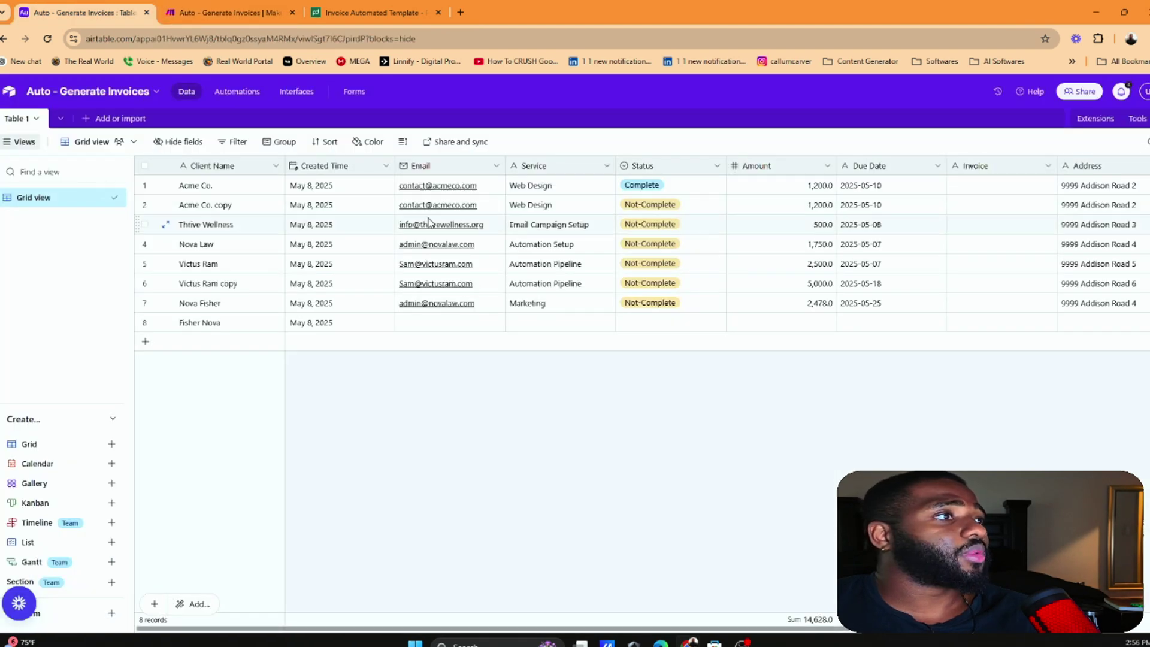
{"action": "scroll", "coordinate": [658, 191], "scroll_direction": "right", "scroll_amount": 3}
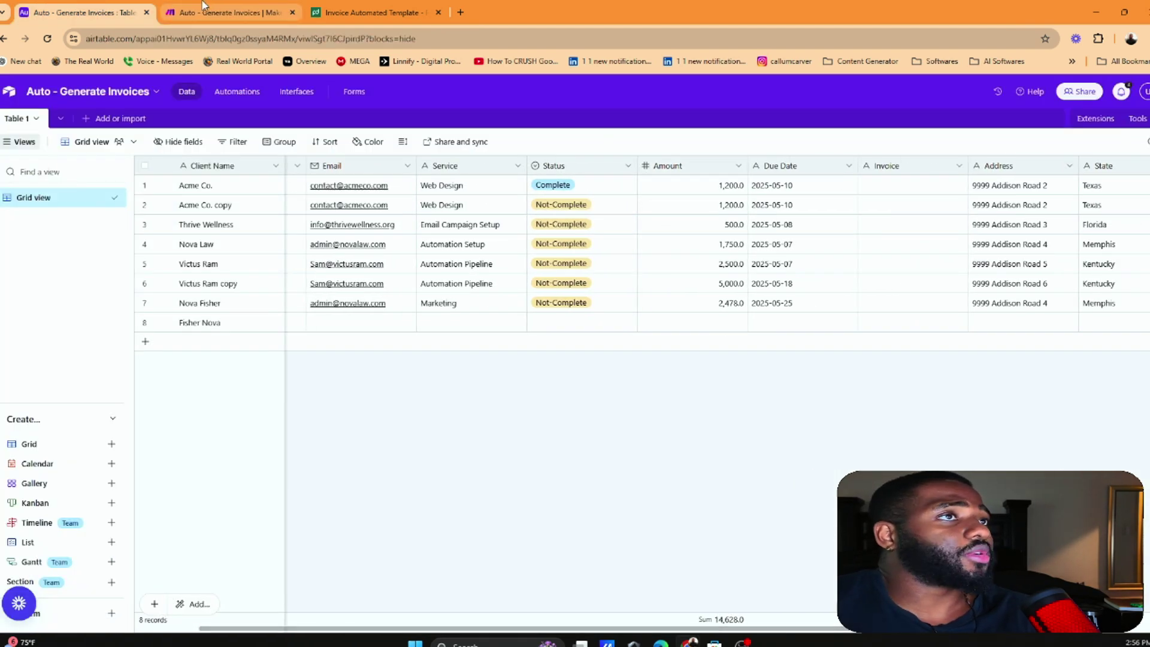
{"action": "left_click", "coordinate": [228, 12]}
{"action": "left_click", "coordinate": [560, 428]}
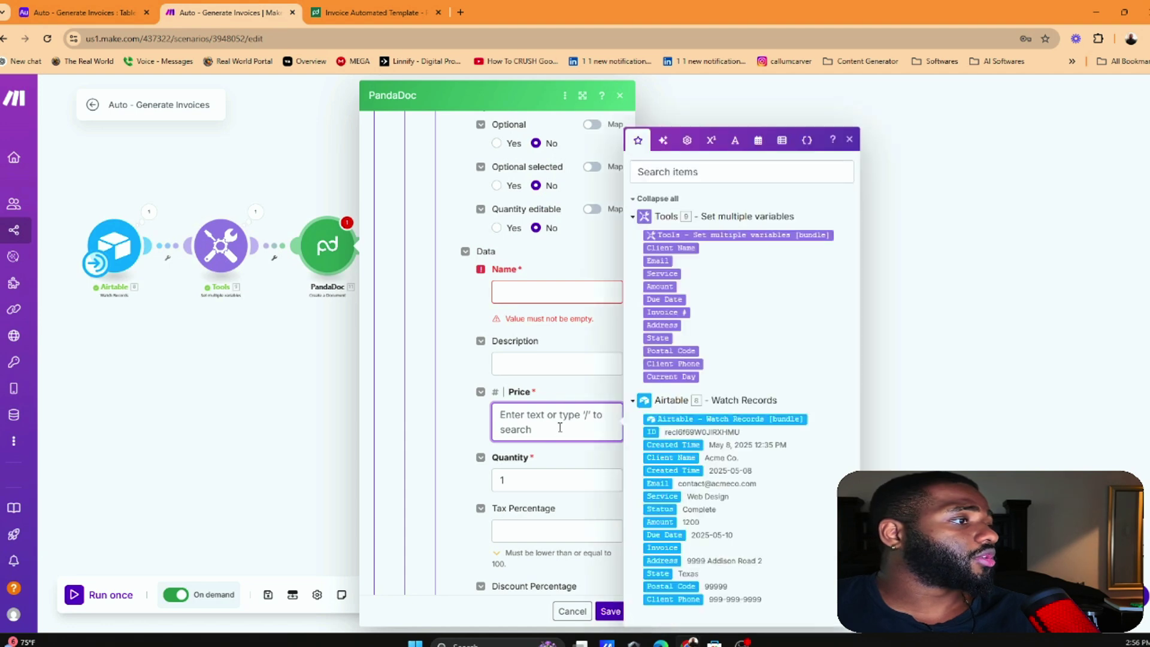
{"action": "left_click", "coordinate": [662, 286]}
Map the Service variable into the row's Name
{"action": "left_click", "coordinate": [533, 292]}
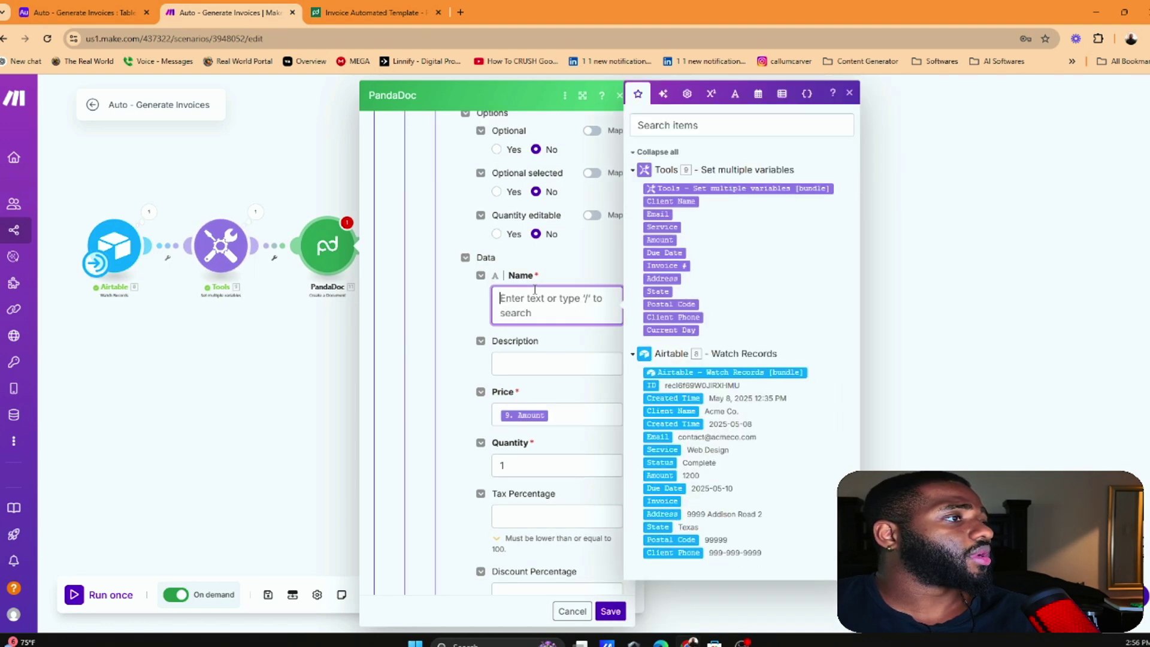
{"action": "left_click", "coordinate": [84, 12]}
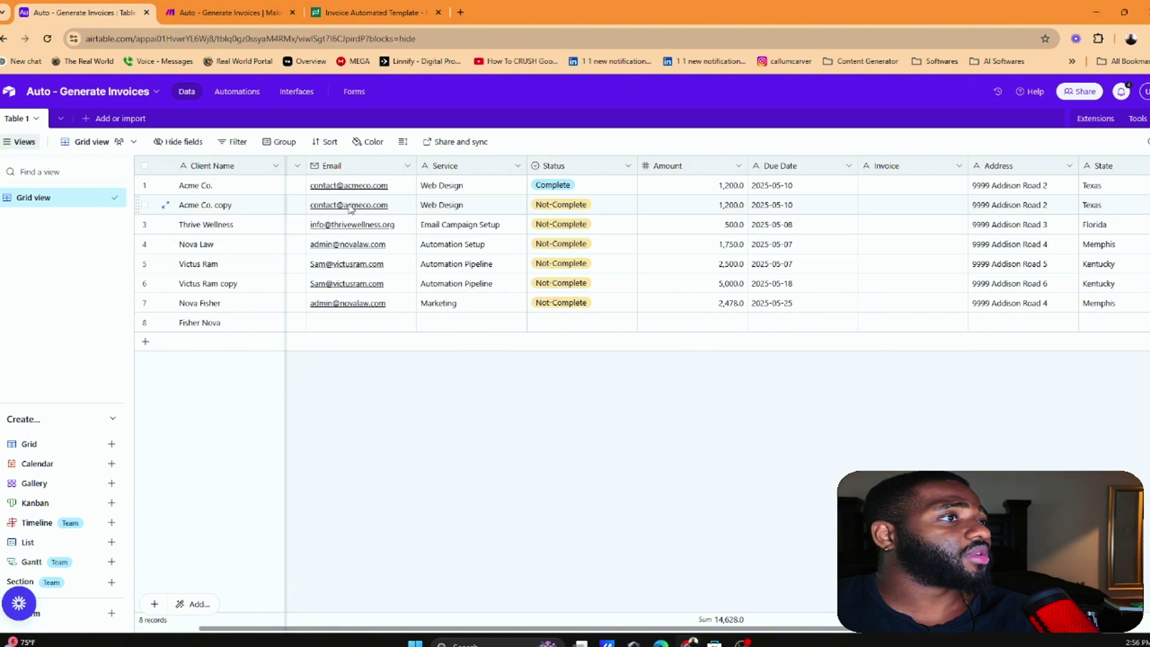
{"action": "left_click", "coordinate": [228, 12]}
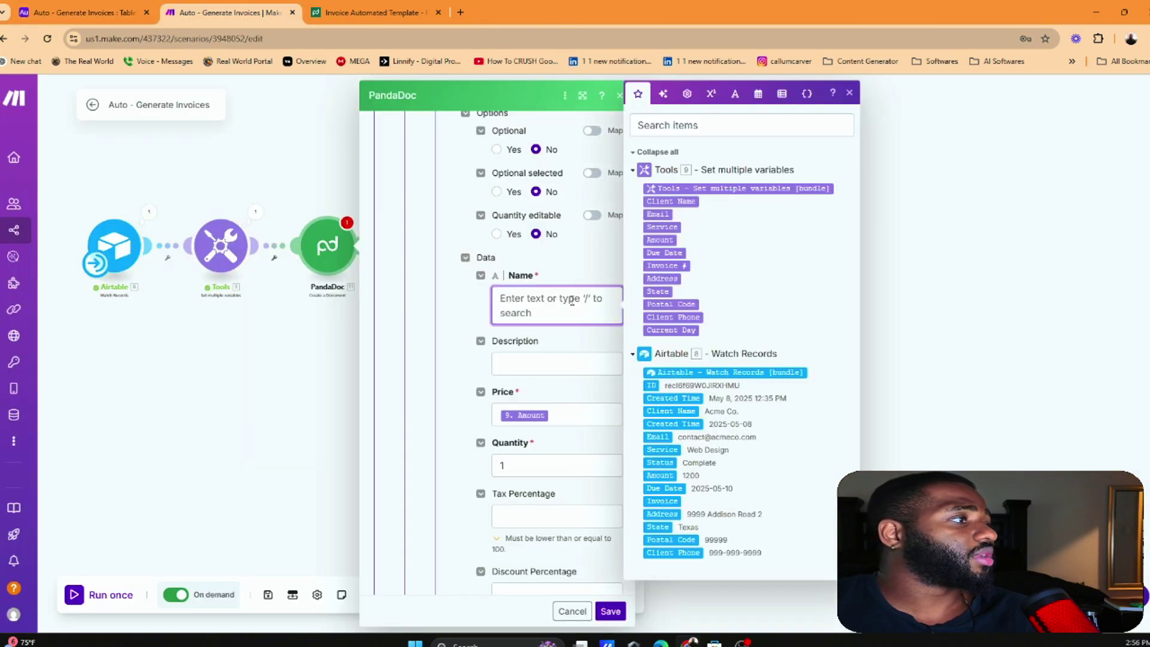
{"action": "left_click", "coordinate": [662, 228]}
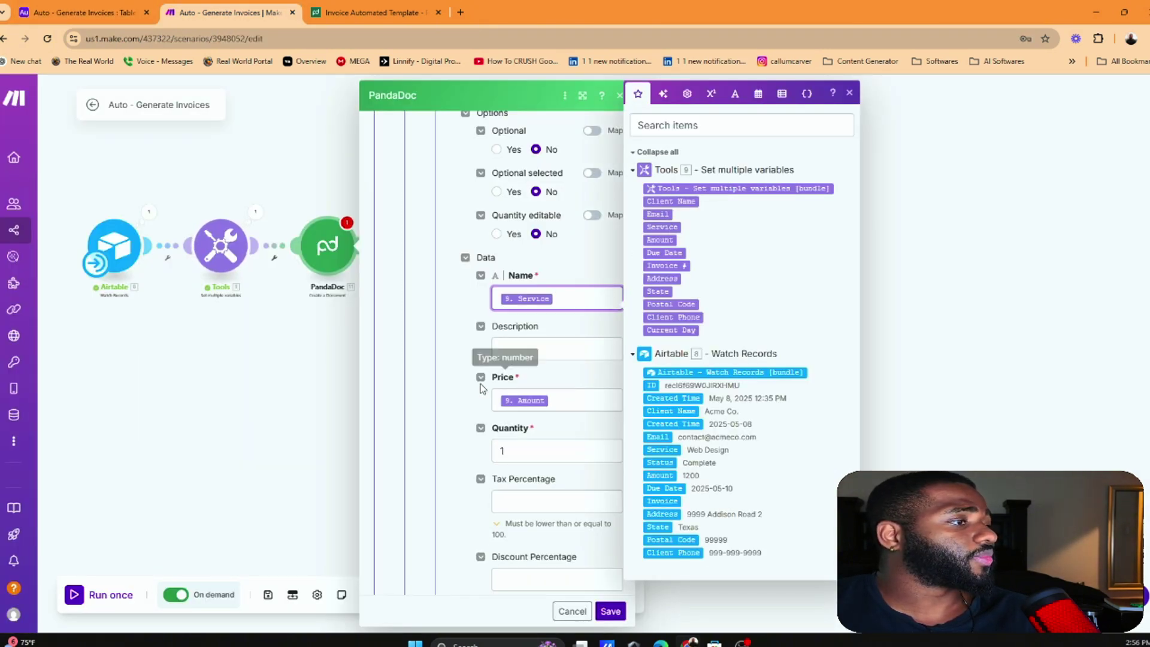
{"action": "scroll", "coordinate": [508, 413], "scroll_direction": "down", "scroll_amount": 1}
{"action": "scroll", "coordinate": [508, 413], "scroll_direction": "down", "scroll_amount": 6}
{"action": "scroll", "coordinate": [524, 417], "scroll_direction": "up", "scroll_amount": 12}
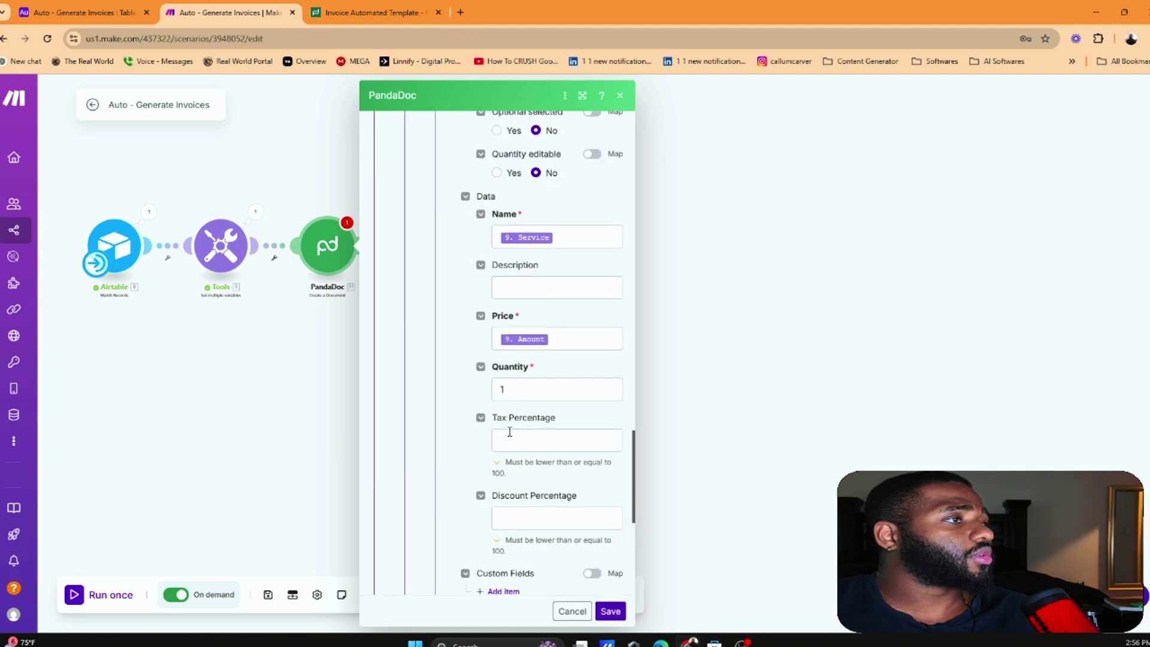
{"action": "scroll", "coordinate": [522, 410], "scroll_direction": "up", "scroll_amount": 10}
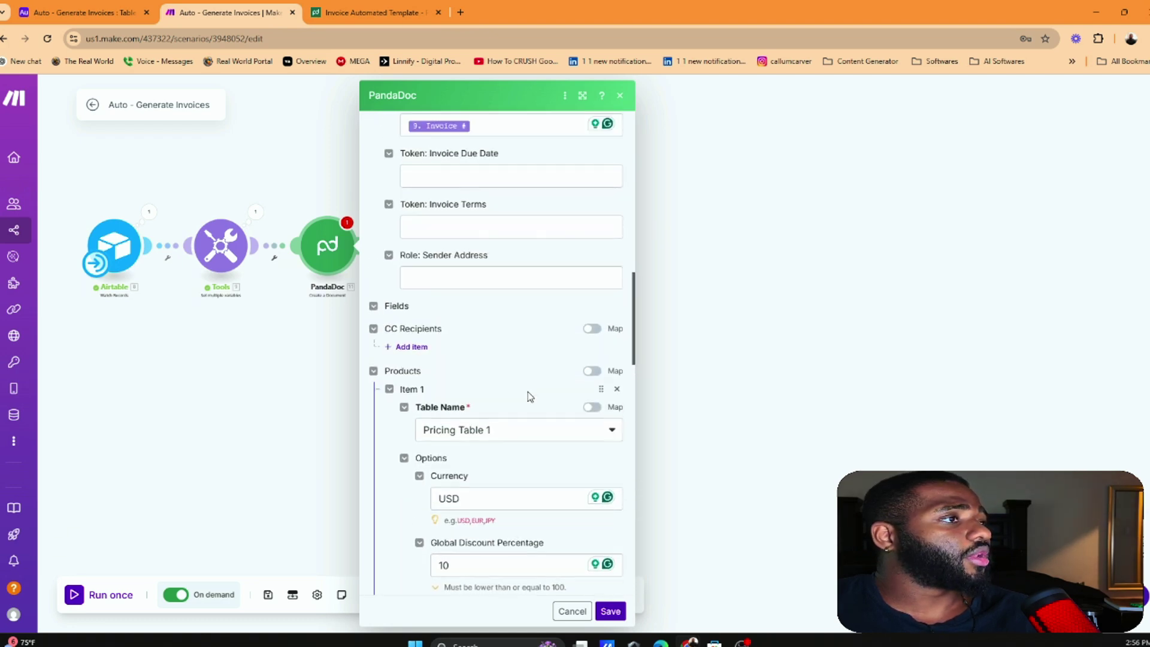
{"action": "scroll", "coordinate": [508, 416], "scroll_direction": "up", "scroll_amount": 6}
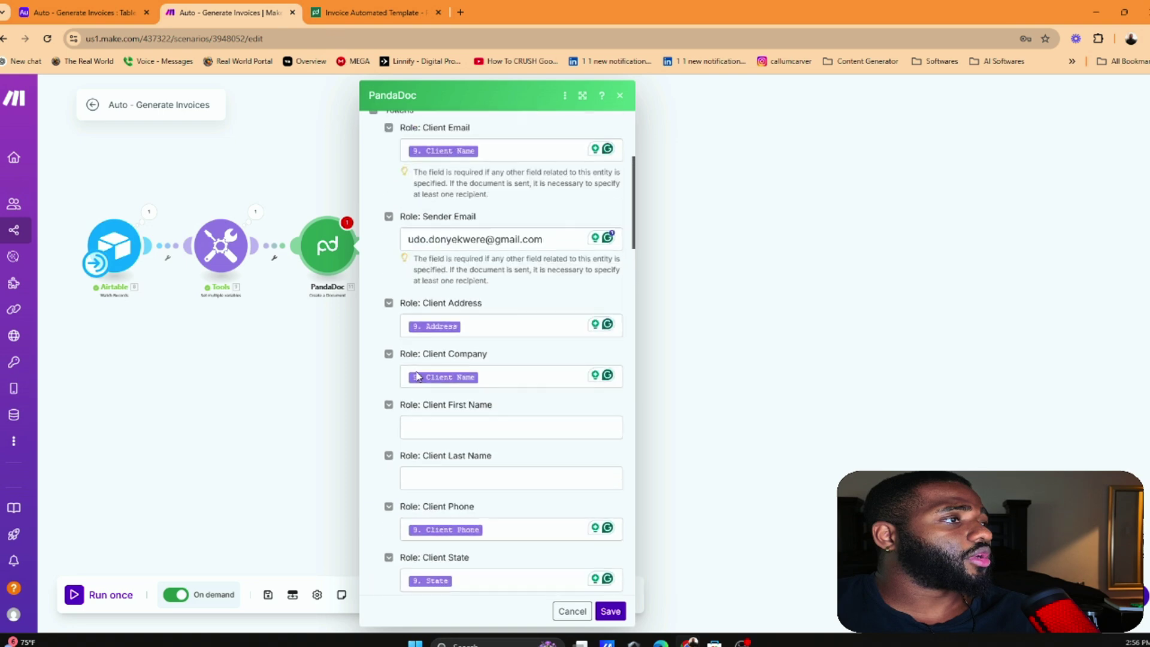
{"action": "left_click", "coordinate": [376, 9]}
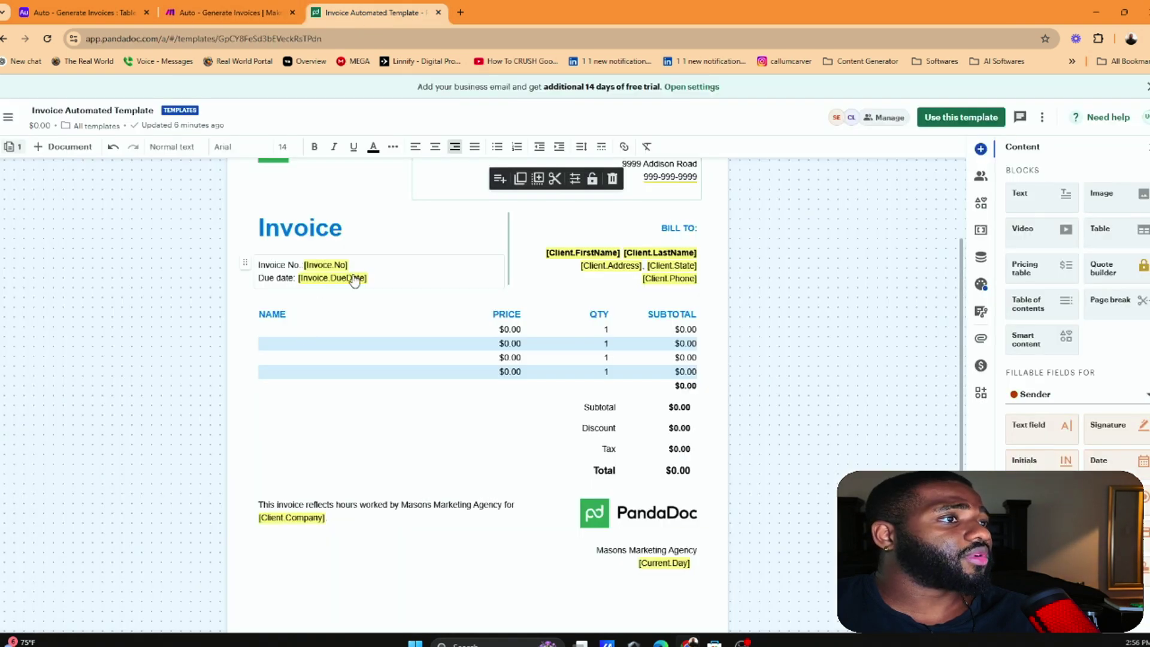
{"action": "left_click", "coordinate": [228, 12]}
{"action": "left_click", "coordinate": [84, 12]}
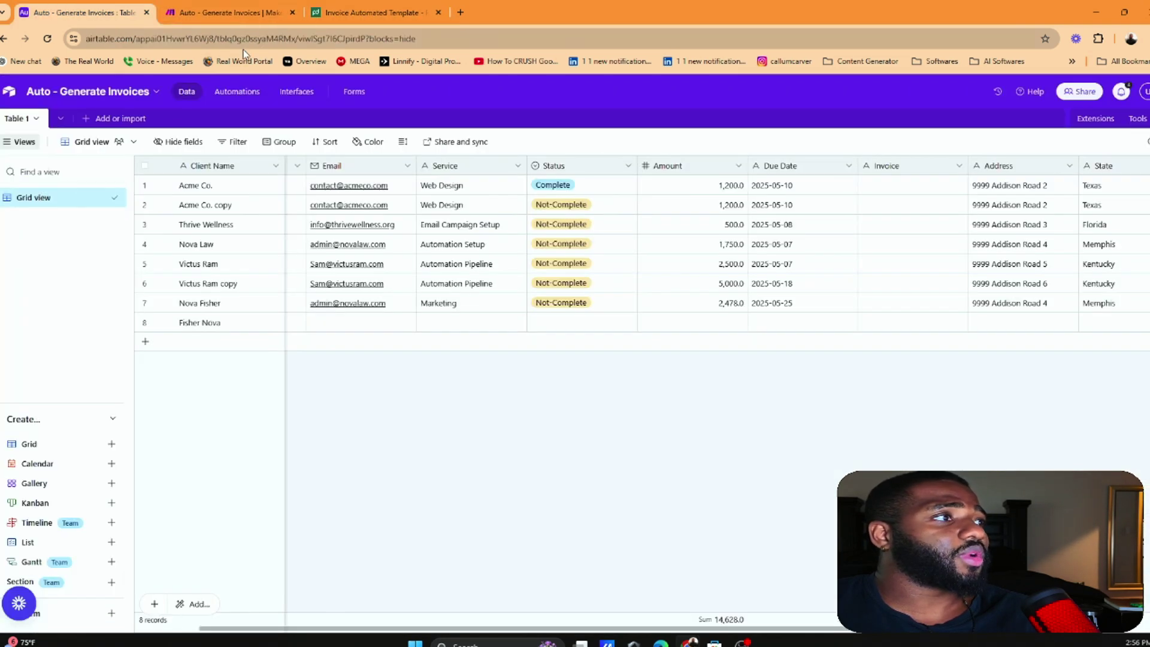
{"action": "left_click", "coordinate": [219, 11]}
{"action": "left_click", "coordinate": [314, 114]}
{"action": "left_click", "coordinate": [316, 262]}
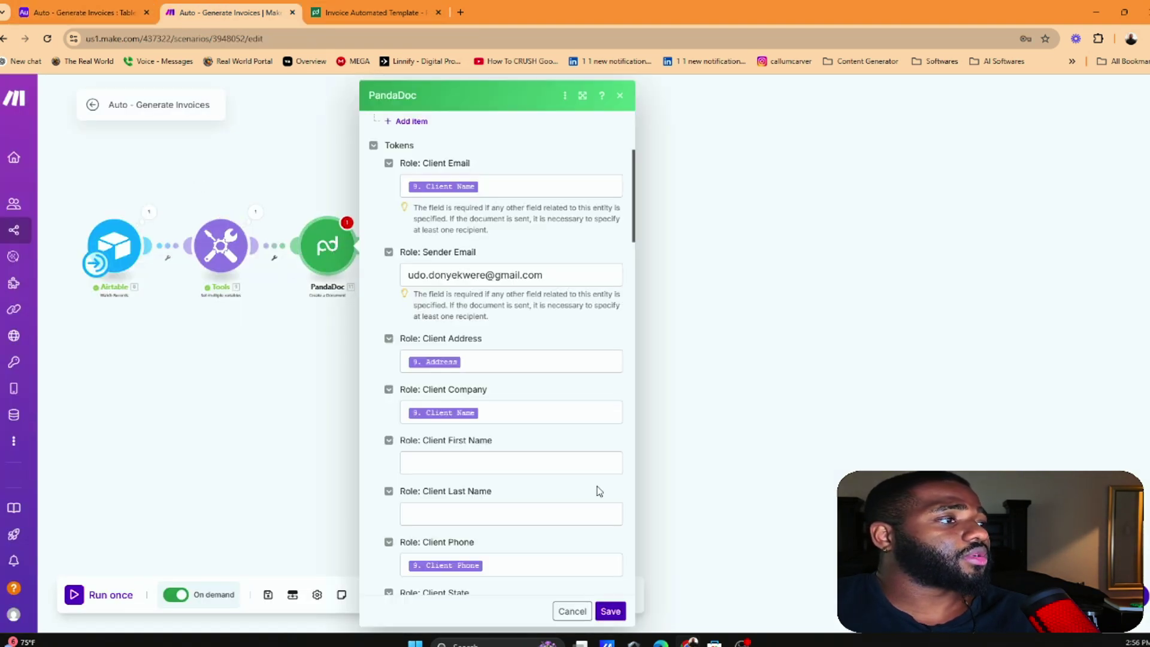
{"action": "left_click", "coordinate": [356, 418]}
{"action": "left_click", "coordinate": [240, 248]}
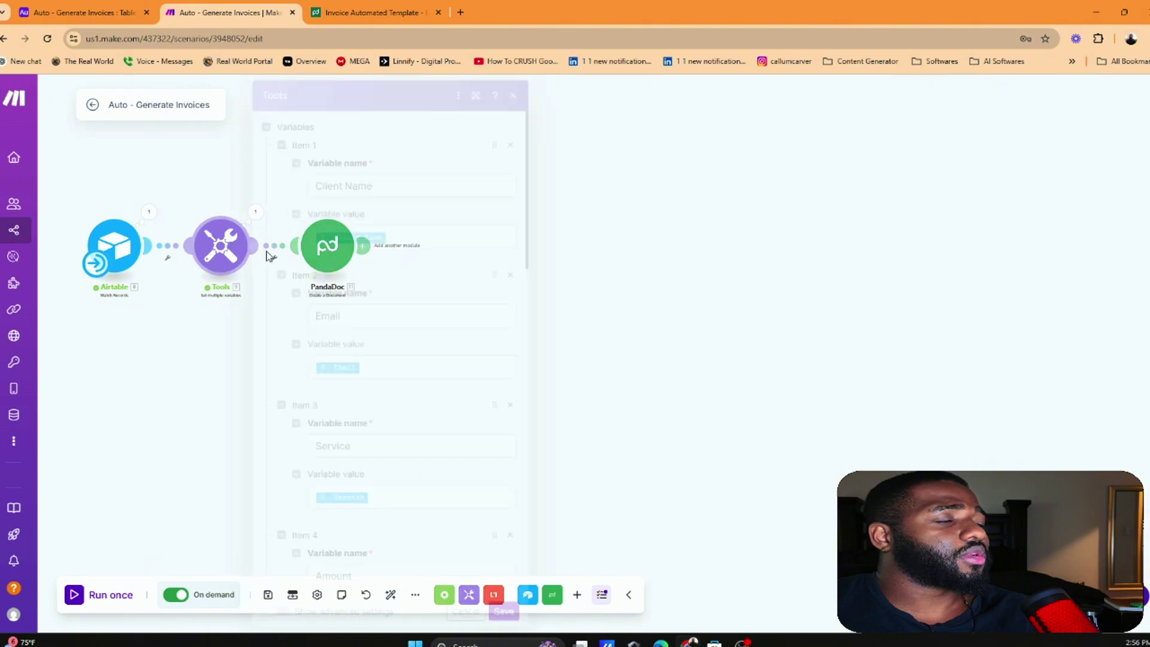
{"action": "scroll", "coordinate": [412, 291], "scroll_direction": "down", "scroll_amount": 3}
{"action": "scroll", "coordinate": [412, 291], "scroll_direction": "down", "scroll_amount": 5}
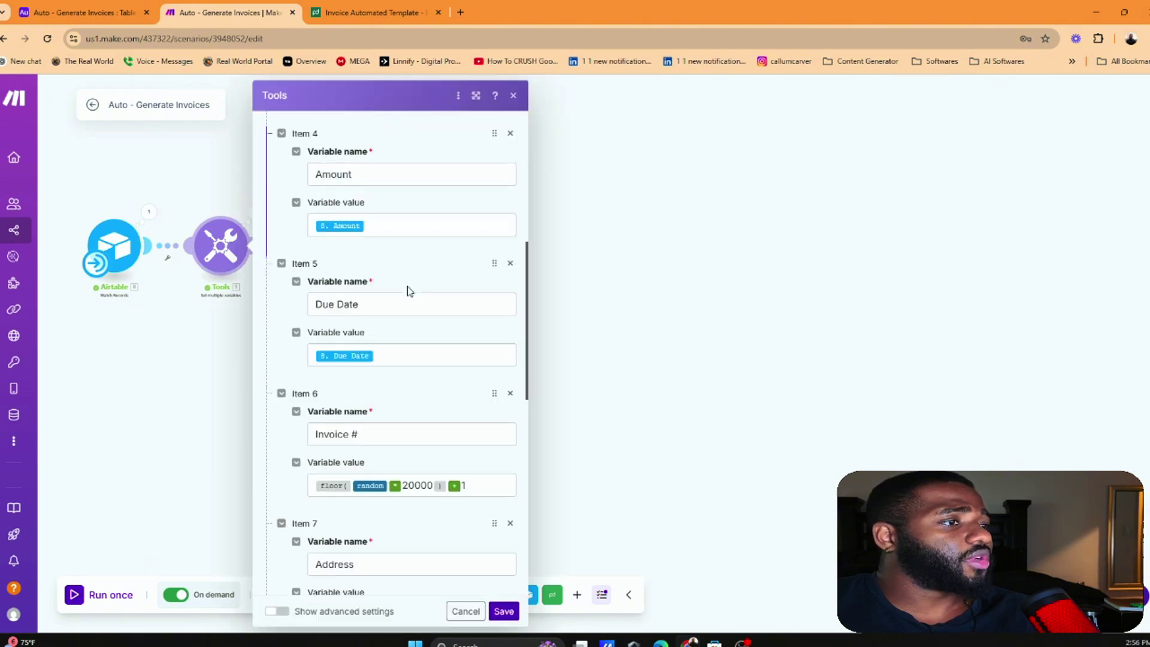
{"action": "left_click", "coordinate": [606, 308]}
{"action": "left_click", "coordinate": [329, 246]}
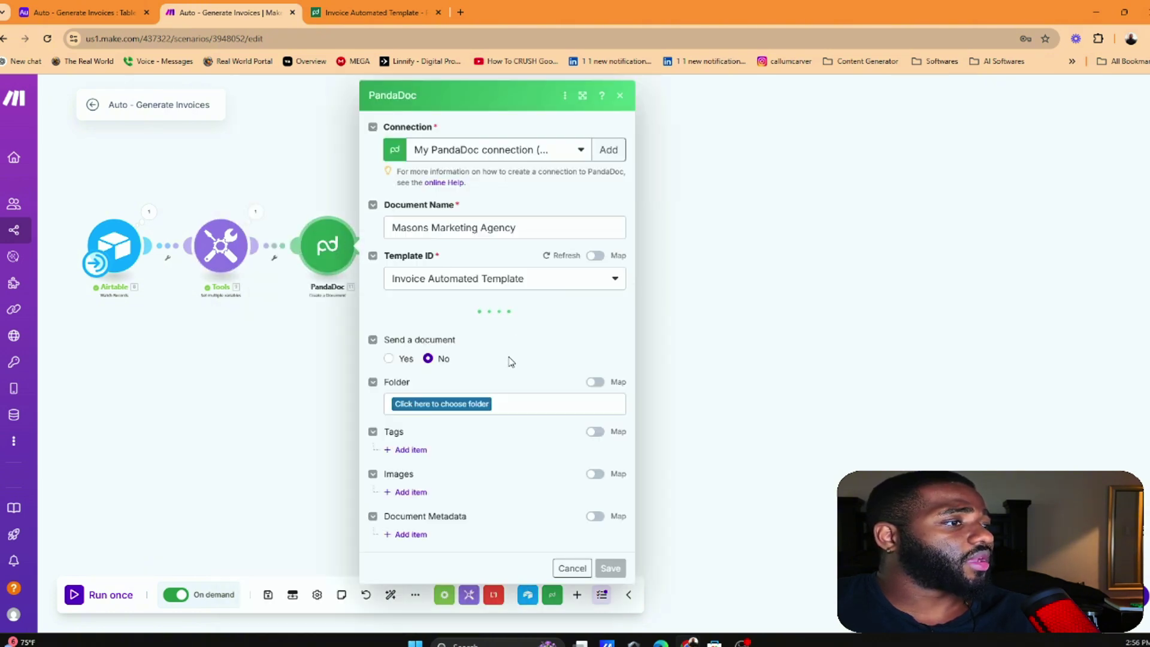
Map the Due Date variable into the Invoice Due Date token
{"action": "scroll", "coordinate": [509, 359], "scroll_direction": "down", "scroll_amount": 10}
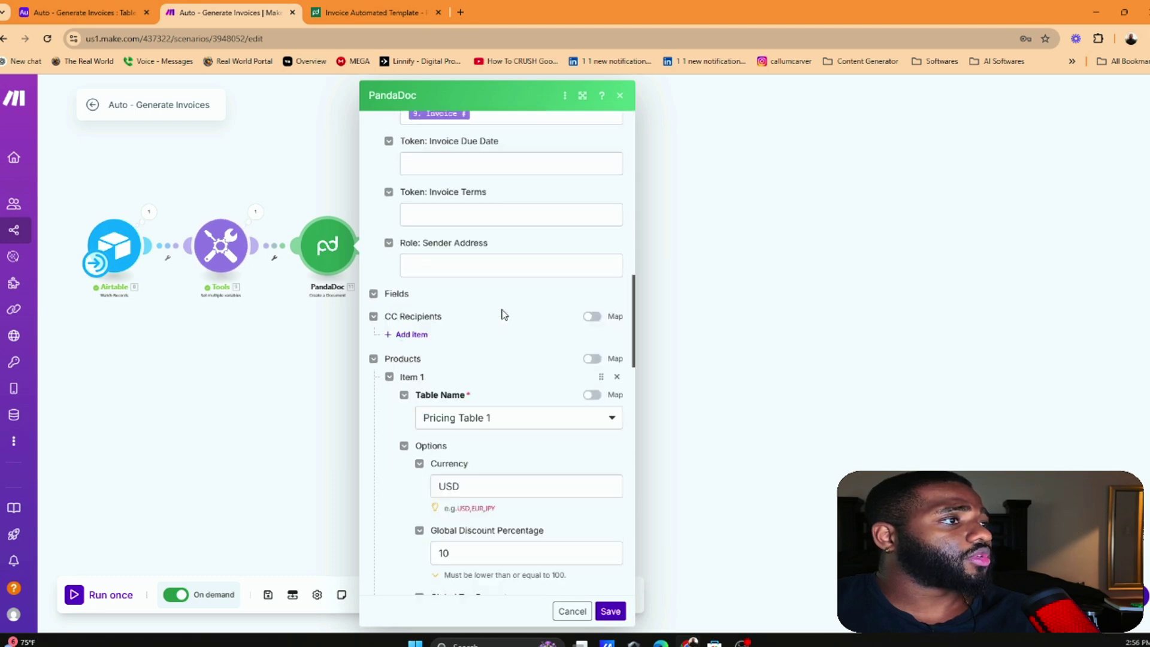
{"action": "scroll", "coordinate": [503, 315], "scroll_direction": "up", "scroll_amount": 1}
{"action": "left_click", "coordinate": [479, 237]}
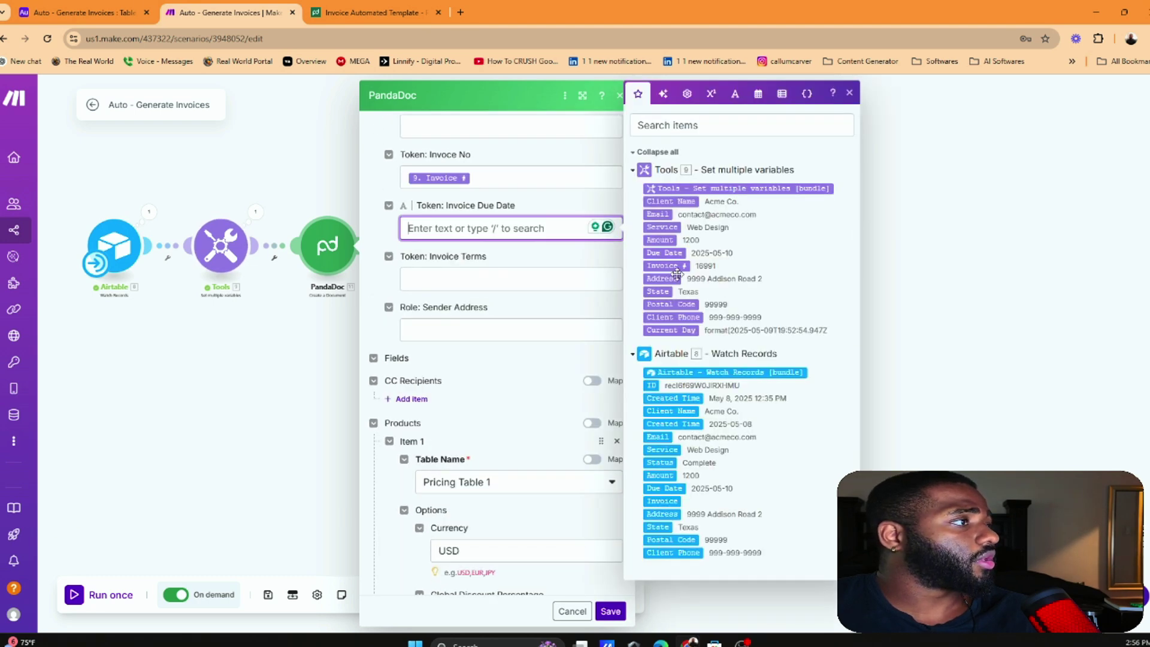
{"action": "left_click", "coordinate": [665, 253]}
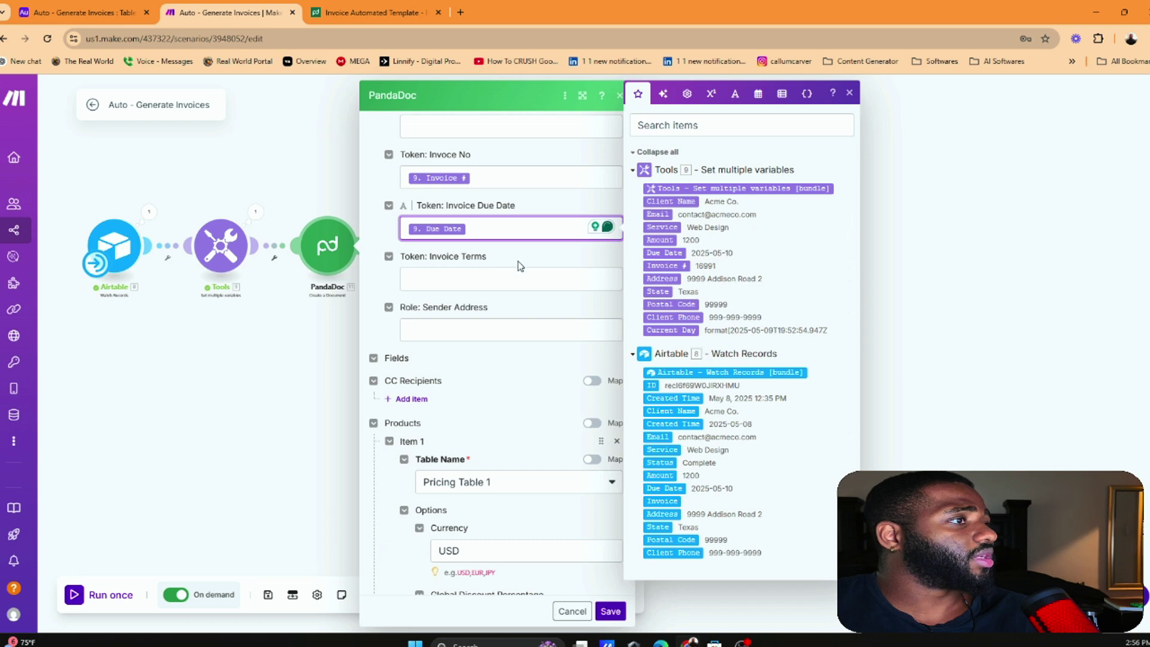
{"action": "left_click", "coordinate": [553, 386]}
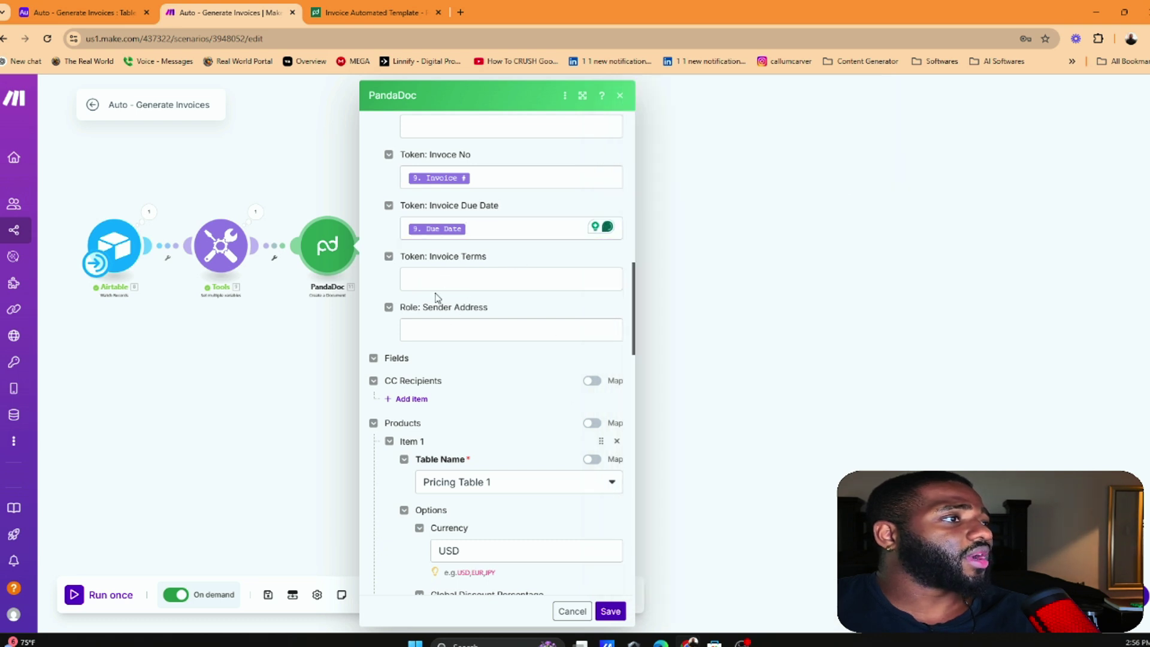
Save the PandaDoc module and compare it with the Invoice Automated Template
{"action": "left_click", "coordinate": [609, 611]}
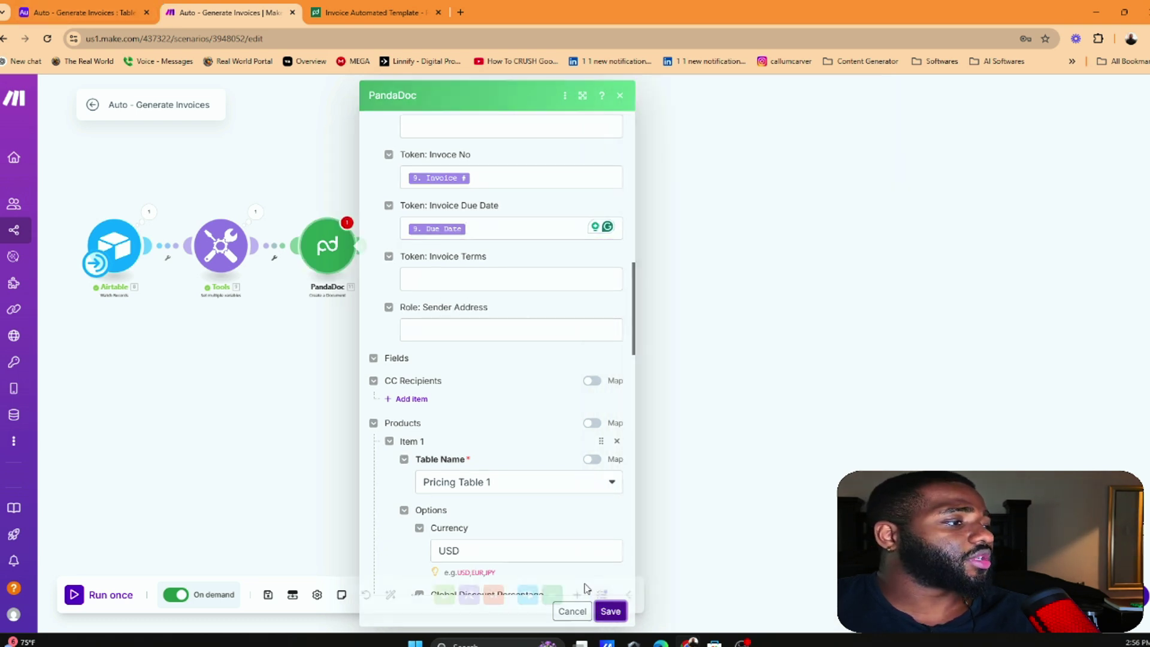
{"action": "left_click", "coordinate": [84, 12]}
{"action": "left_click", "coordinate": [366, 12]}
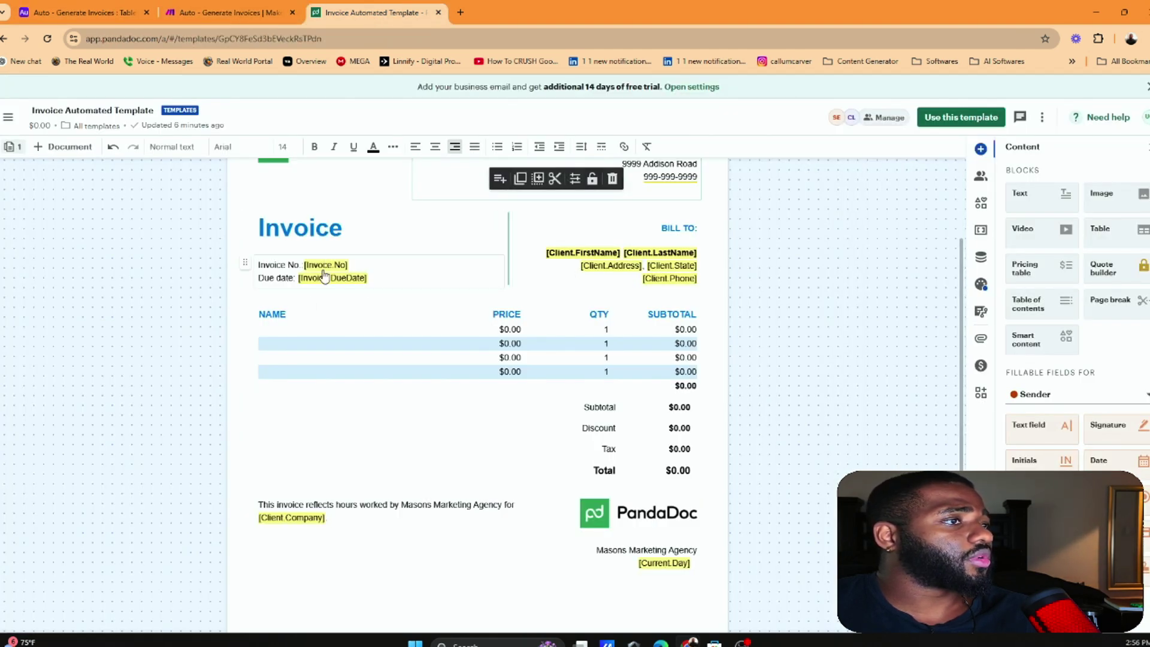
{"action": "scroll", "coordinate": [508, 535], "scroll_direction": "up", "scroll_amount": 3}
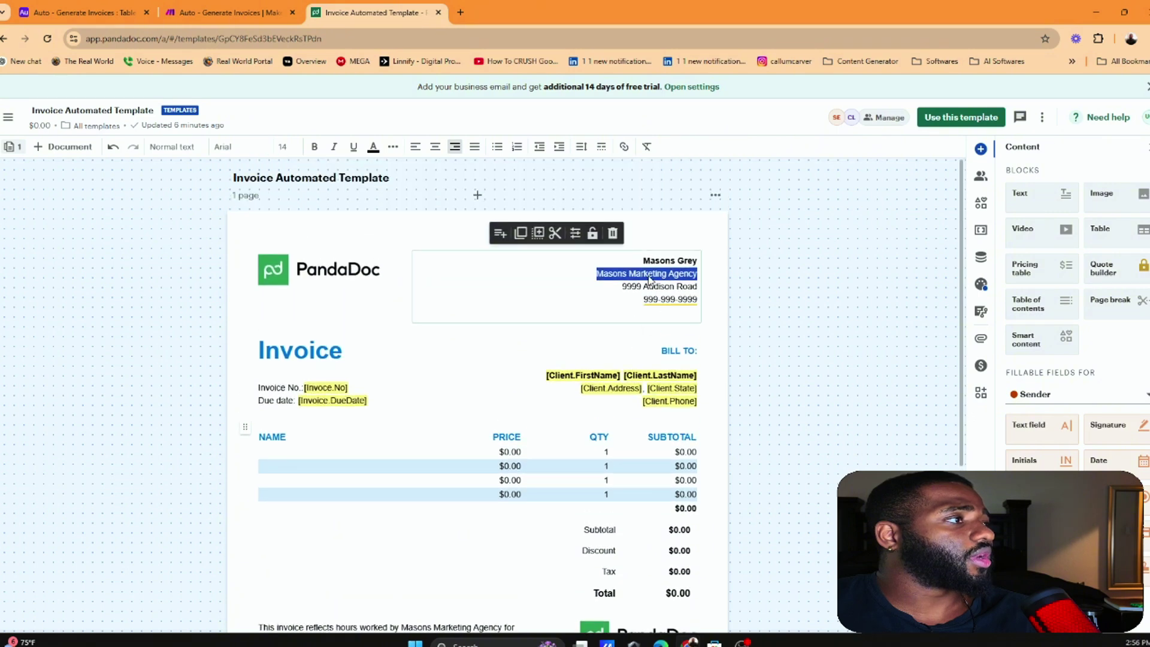
{"action": "scroll", "coordinate": [630, 406], "scroll_direction": "down", "scroll_amount": 4}
{"action": "left_click", "coordinate": [180, 12]}
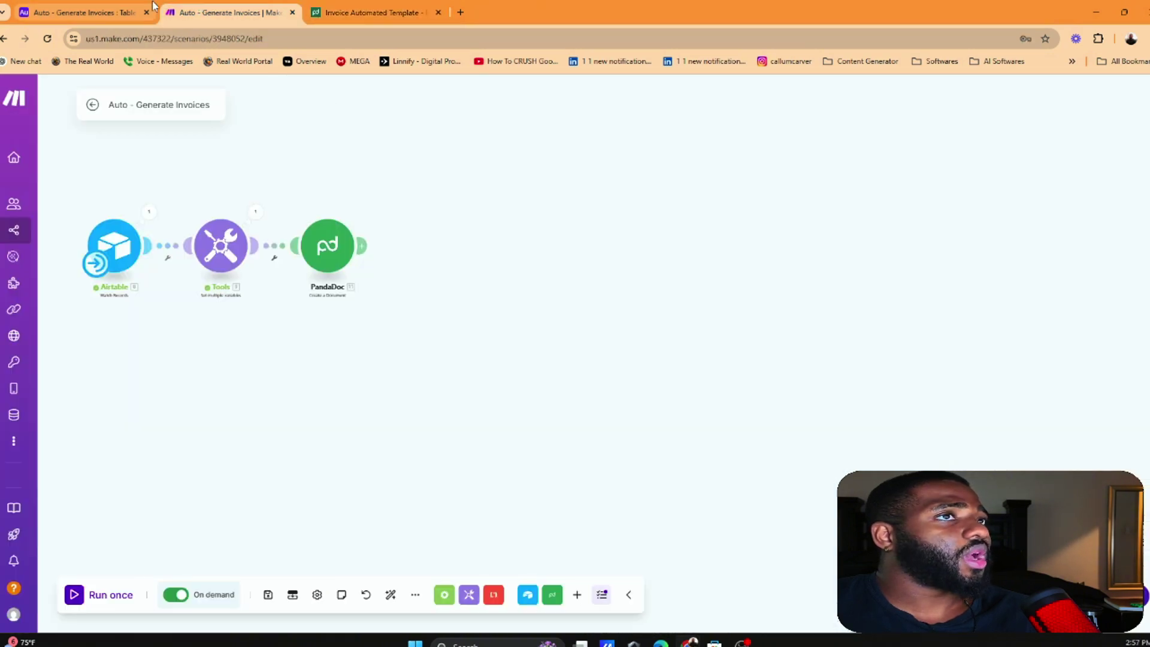
Reopen the PandaDoc module and locate the pricing row's Discount Percentage field
{"action": "left_click", "coordinate": [328, 245]}
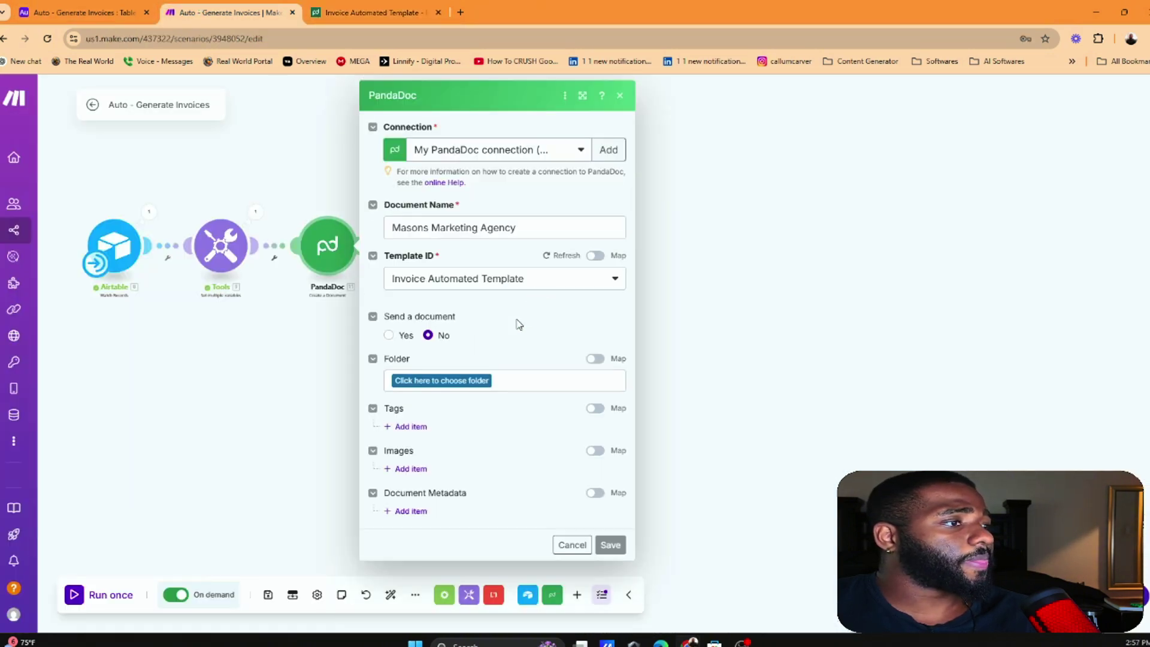
{"action": "scroll", "coordinate": [545, 299], "scroll_direction": "down", "scroll_amount": 4}
{"action": "scroll", "coordinate": [551, 282], "scroll_direction": "down", "scroll_amount": 8}
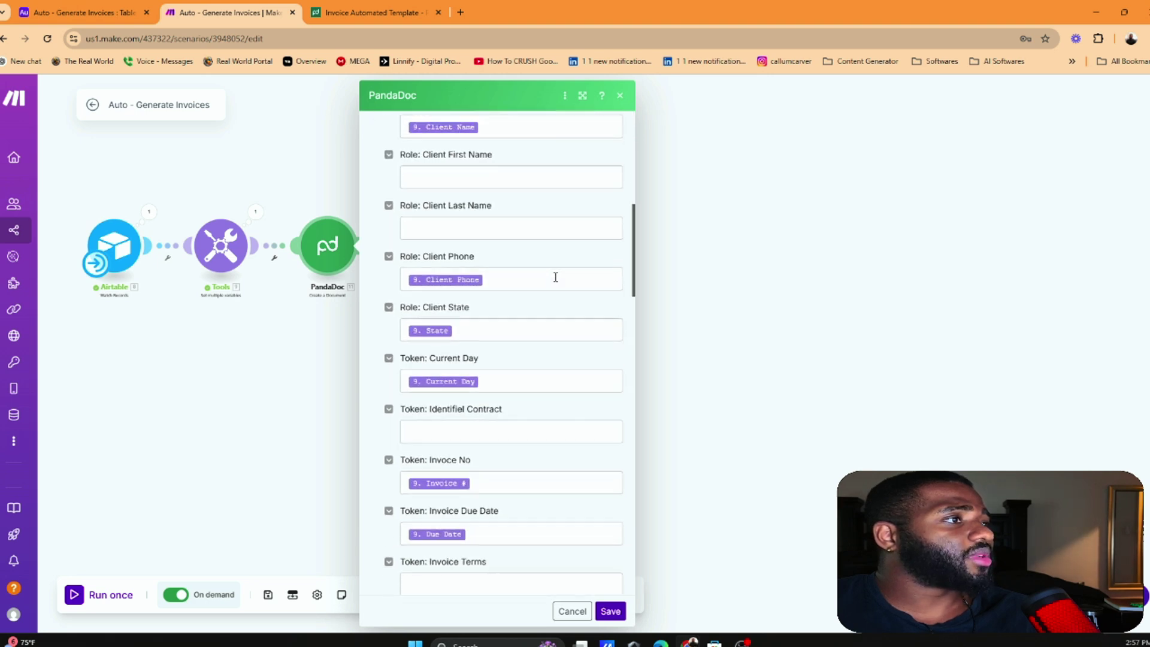
{"action": "scroll", "coordinate": [527, 273], "scroll_direction": "down", "scroll_amount": 1}
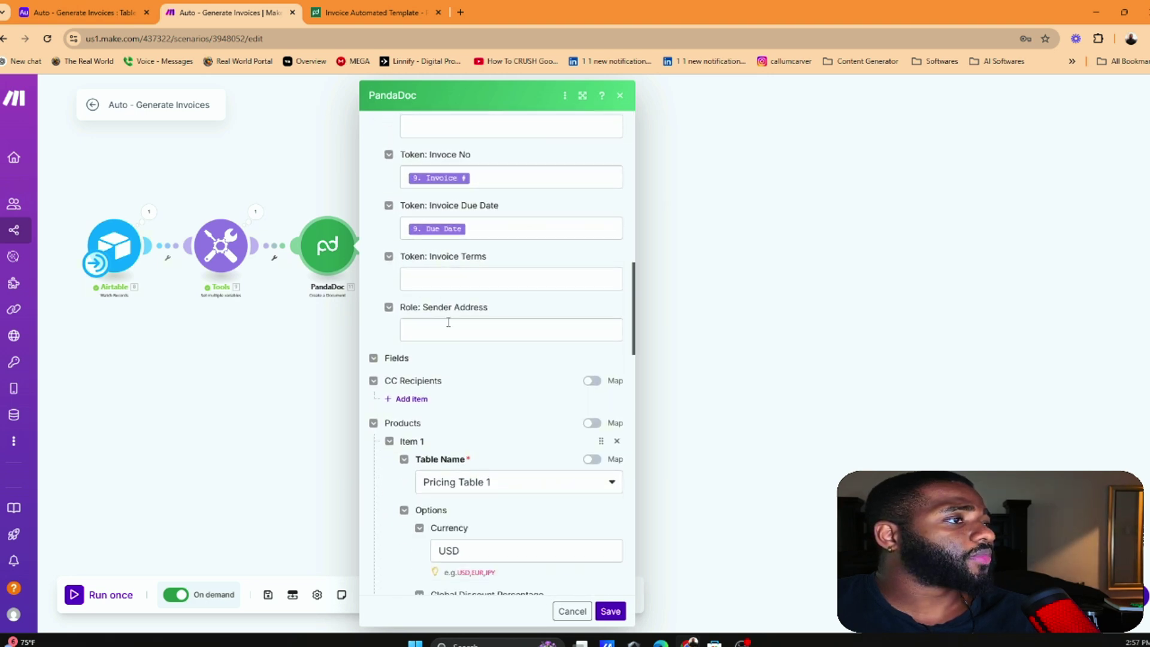
{"action": "scroll", "coordinate": [501, 257], "scroll_direction": "down", "scroll_amount": 3}
{"action": "scroll", "coordinate": [479, 221], "scroll_direction": "up", "scroll_amount": 1}
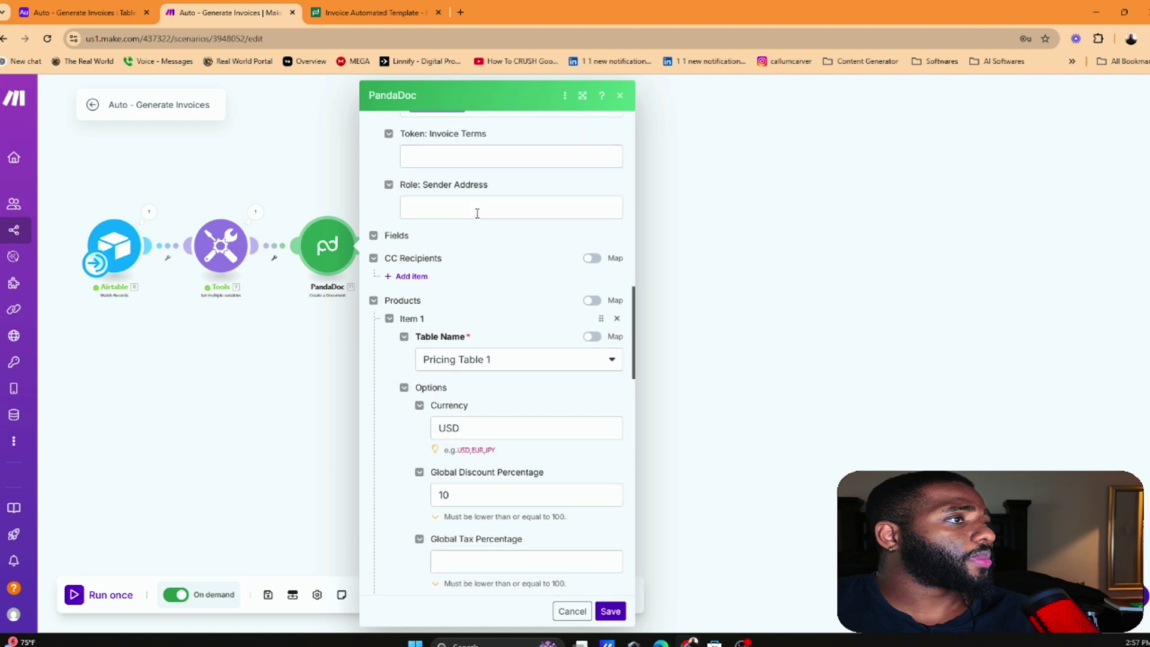
{"action": "scroll", "coordinate": [468, 270], "scroll_direction": "down", "scroll_amount": 4}
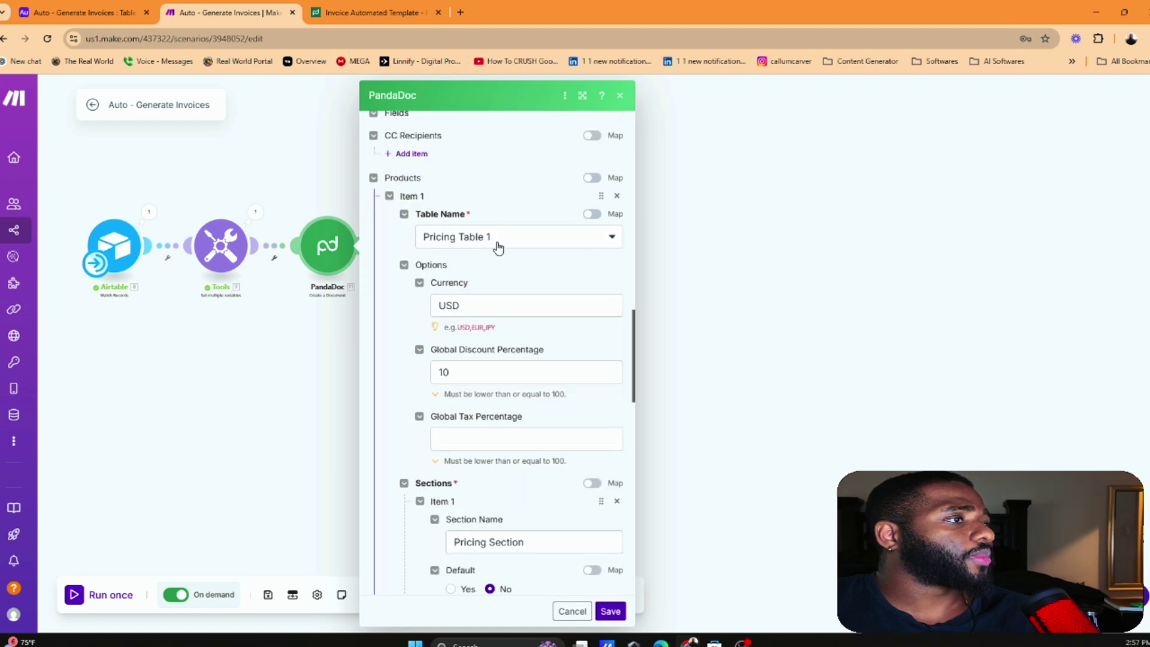
{"action": "scroll", "coordinate": [438, 245], "scroll_direction": "up", "scroll_amount": 3}
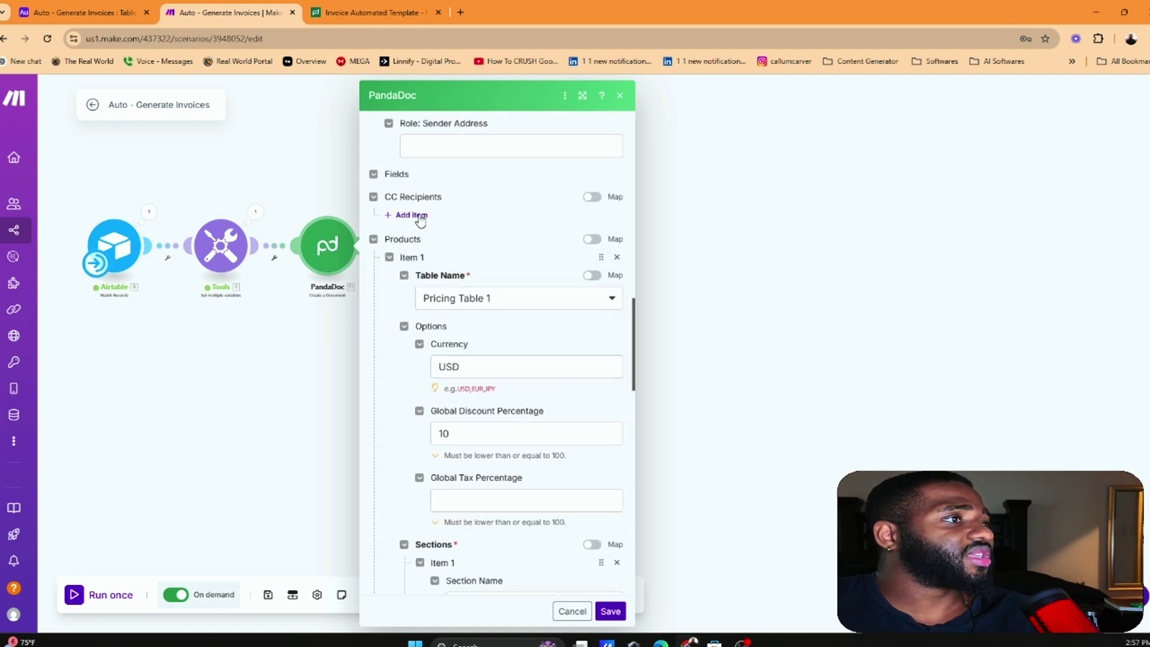
{"action": "scroll", "coordinate": [443, 258], "scroll_direction": "down", "scroll_amount": 3}
{"action": "scroll", "coordinate": [491, 249], "scroll_direction": "down", "scroll_amount": 1}
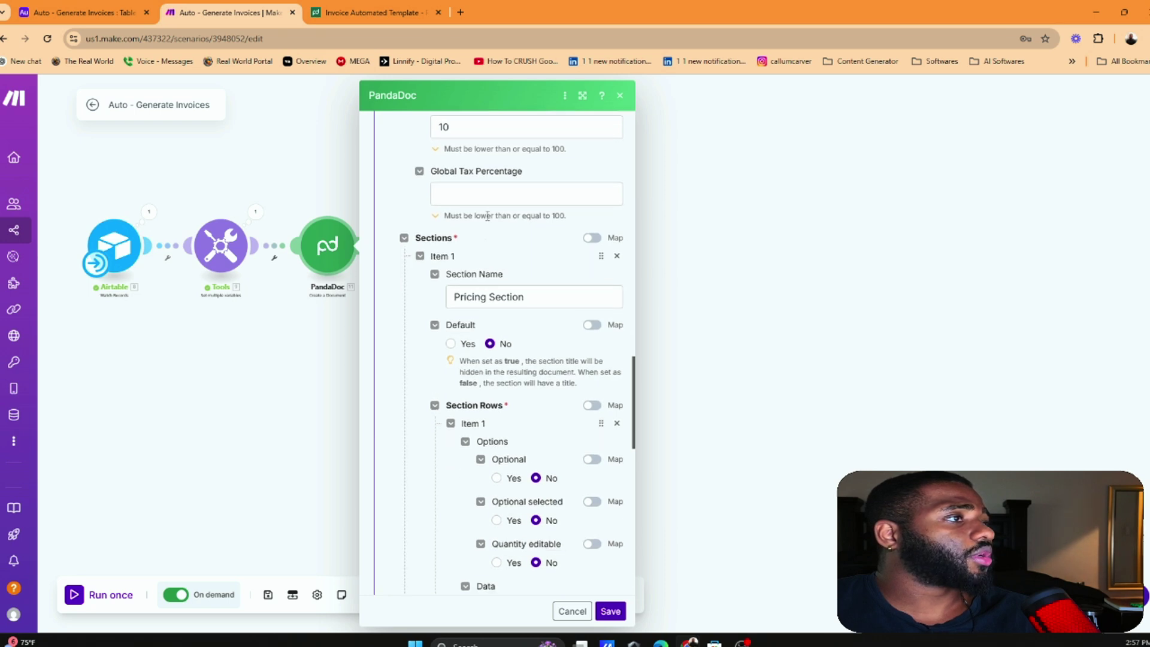
{"action": "scroll", "coordinate": [461, 196], "scroll_direction": "up", "scroll_amount": 1}
{"action": "scroll", "coordinate": [500, 258], "scroll_direction": "down", "scroll_amount": 5}
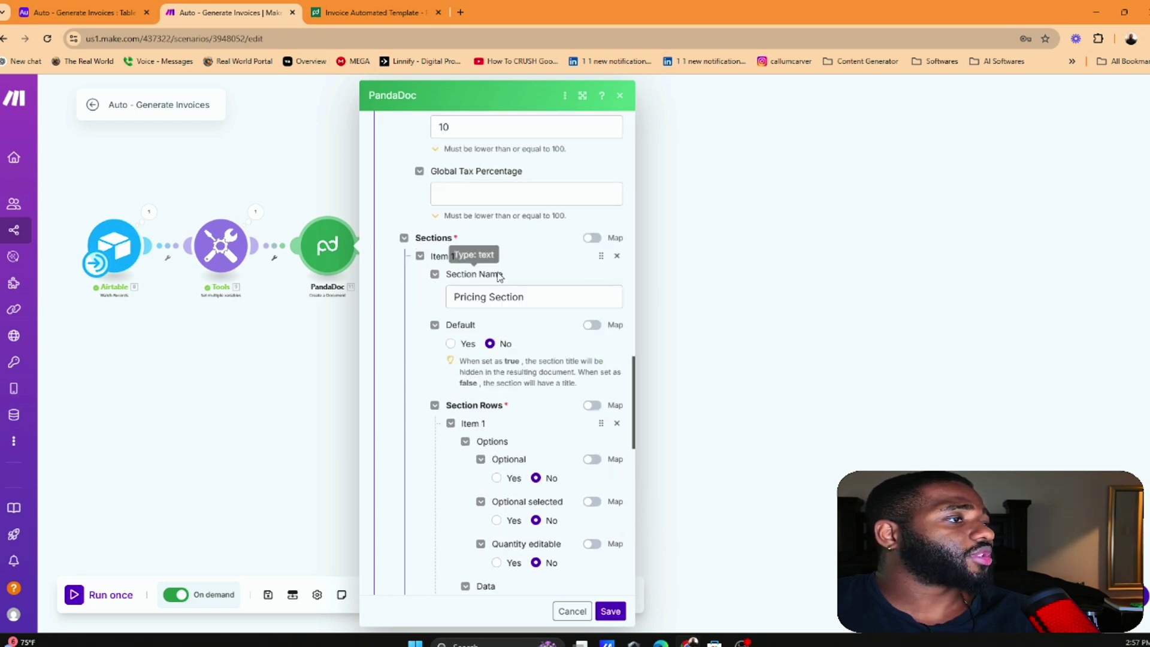
{"action": "scroll", "coordinate": [506, 272], "scroll_direction": "down", "scroll_amount": 2}
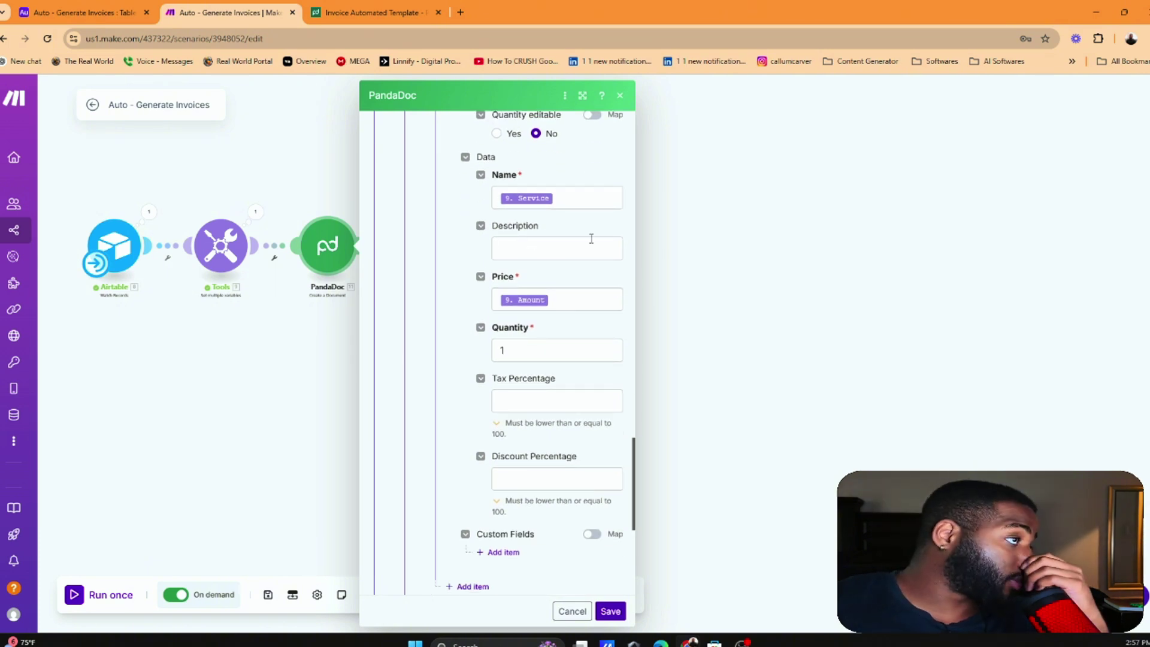
{"action": "scroll", "coordinate": [539, 285], "scroll_direction": "down", "scroll_amount": 2}
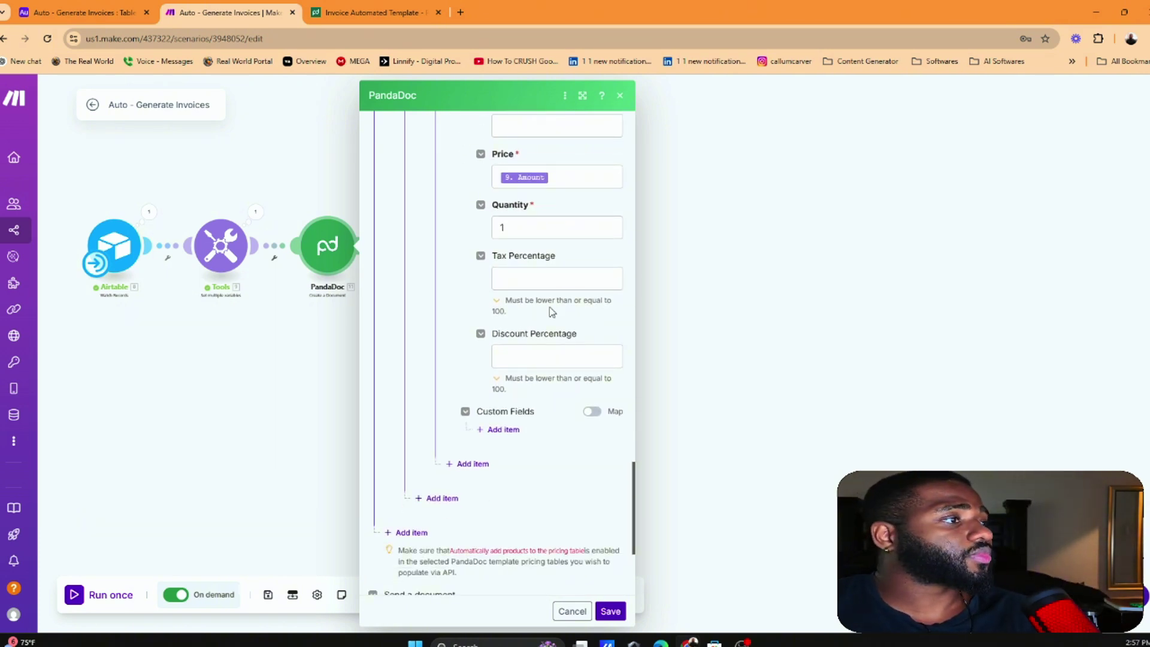
Enter 10 as the row's Discount Percentage and save the module
{"action": "left_click", "coordinate": [550, 356]}
{"action": "scroll", "coordinate": [552, 336], "scroll_direction": "up", "scroll_amount": 6}
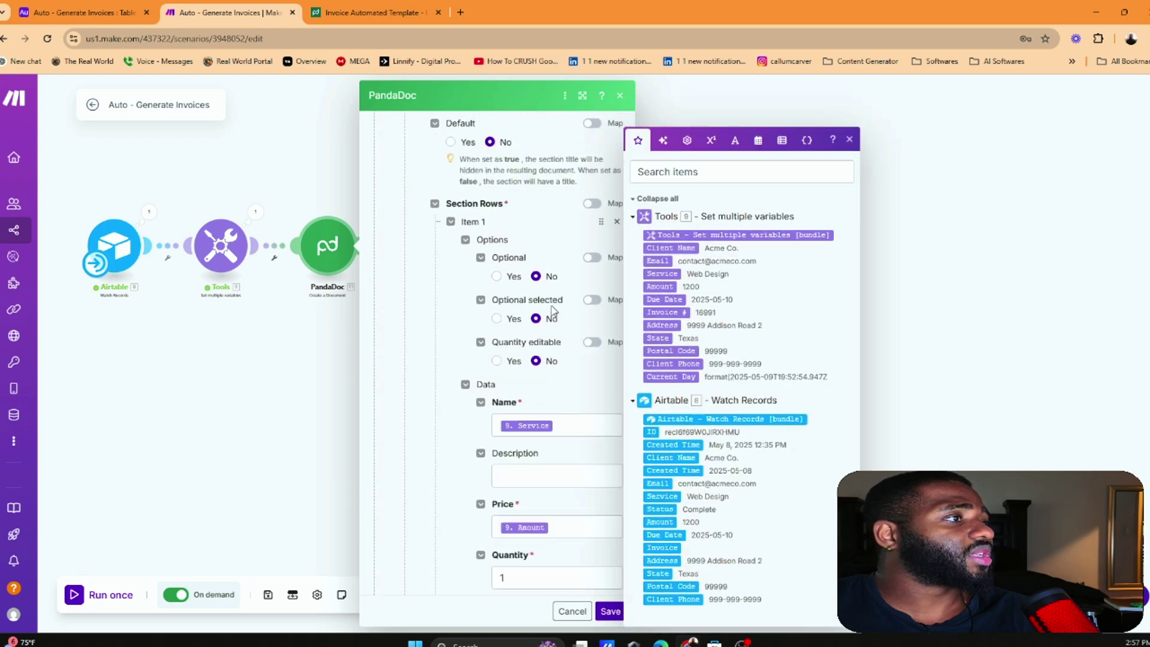
{"action": "scroll", "coordinate": [539, 299], "scroll_direction": "up", "scroll_amount": 5}
{"action": "scroll", "coordinate": [497, 216], "scroll_direction": "down", "scroll_amount": 3}
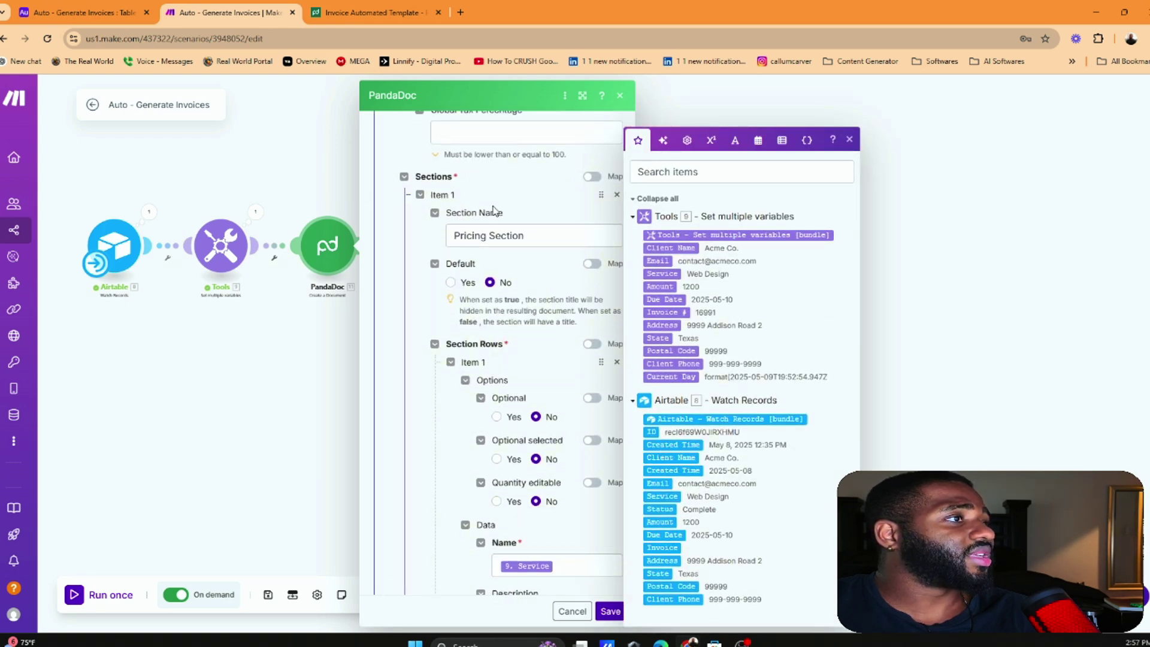
{"action": "scroll", "coordinate": [494, 210], "scroll_direction": "down", "scroll_amount": 8}
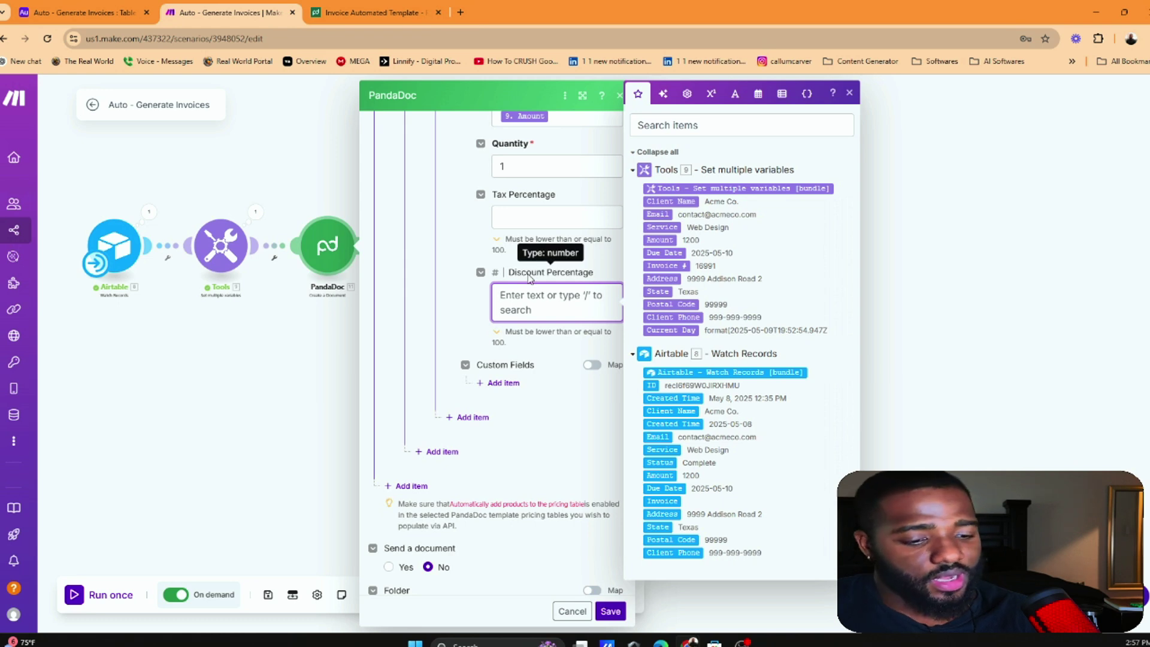
{"action": "type", "text": "10"}
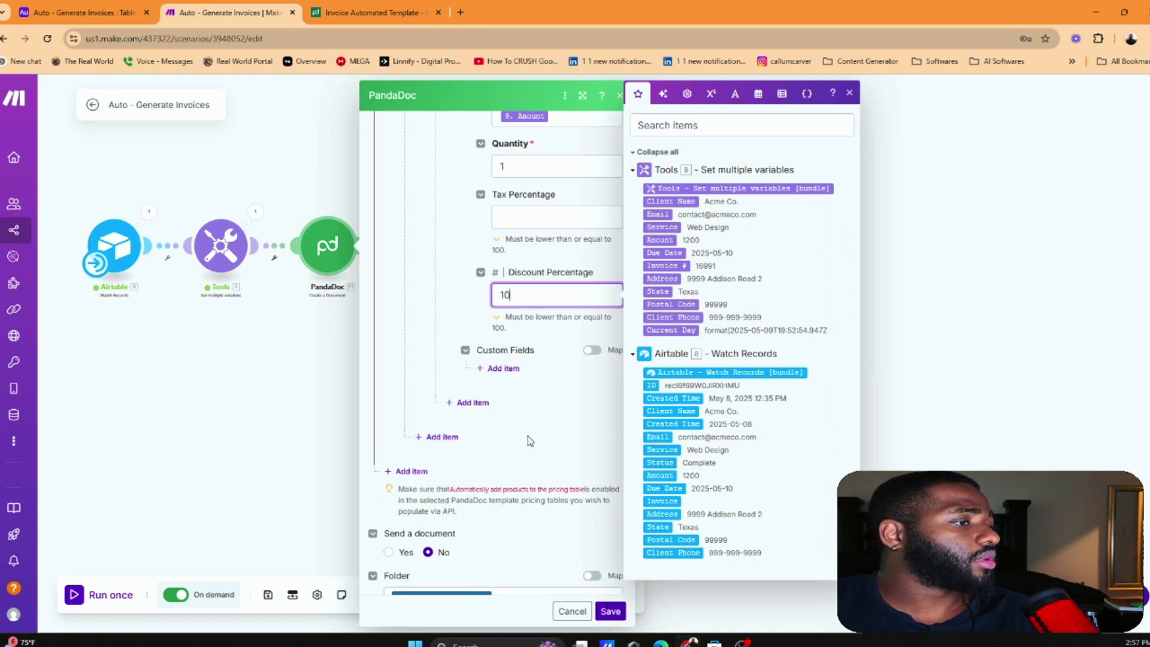
{"action": "left_click", "coordinate": [542, 449]}
{"action": "scroll", "coordinate": [543, 450], "scroll_direction": "down", "scroll_amount": 3}
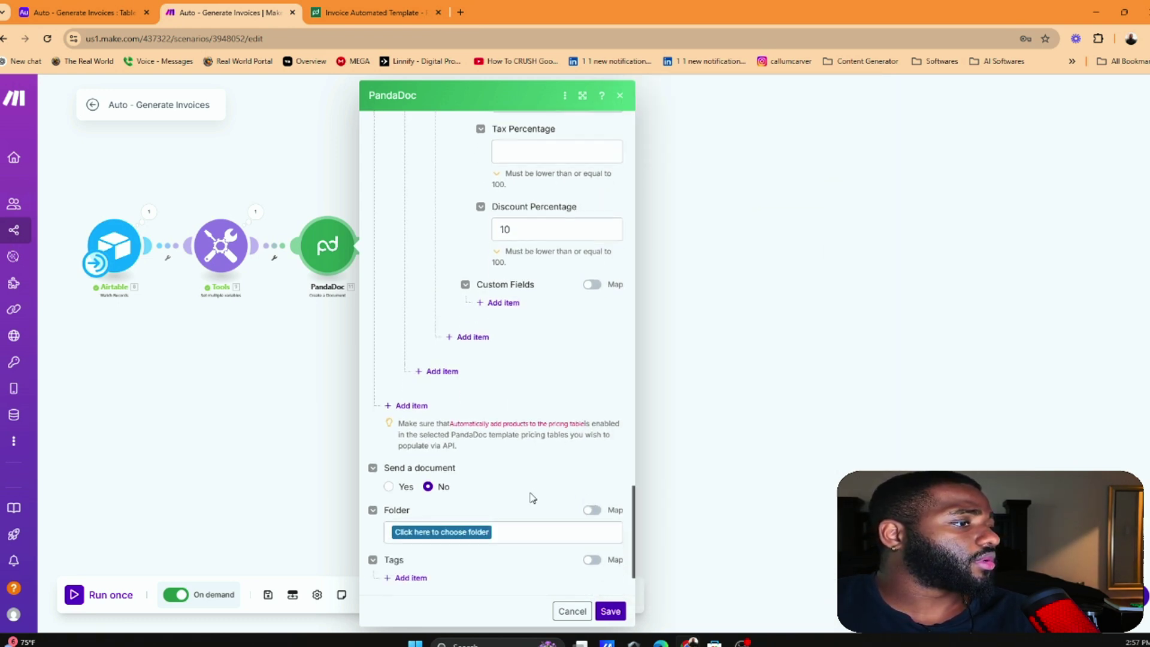
{"action": "left_click", "coordinate": [611, 611]}
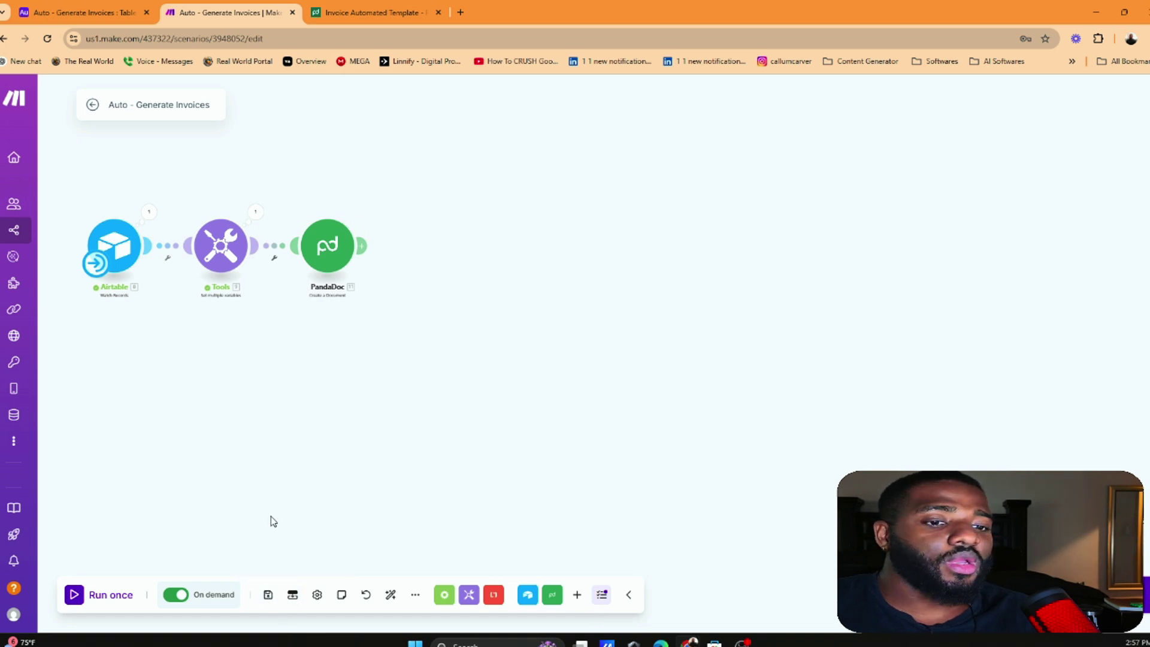
Inspect the Airtable trigger's last output bundle
{"action": "scroll", "coordinate": [364, 232], "scroll_direction": "up", "scroll_amount": 3}
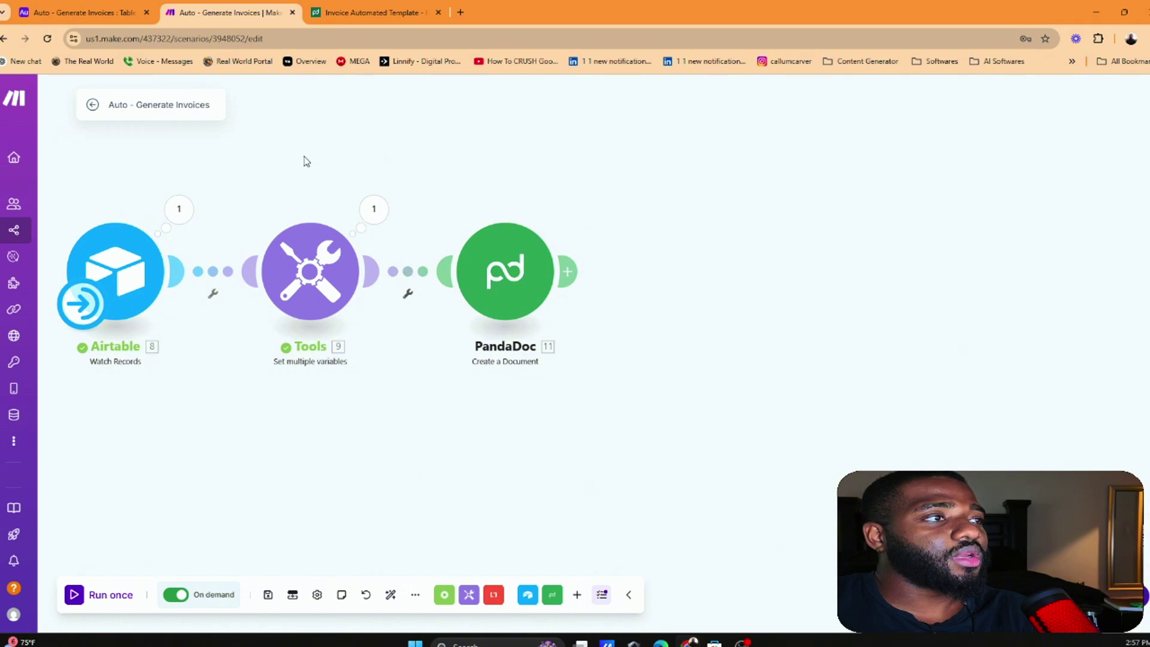
{"action": "left_click", "coordinate": [506, 272]}
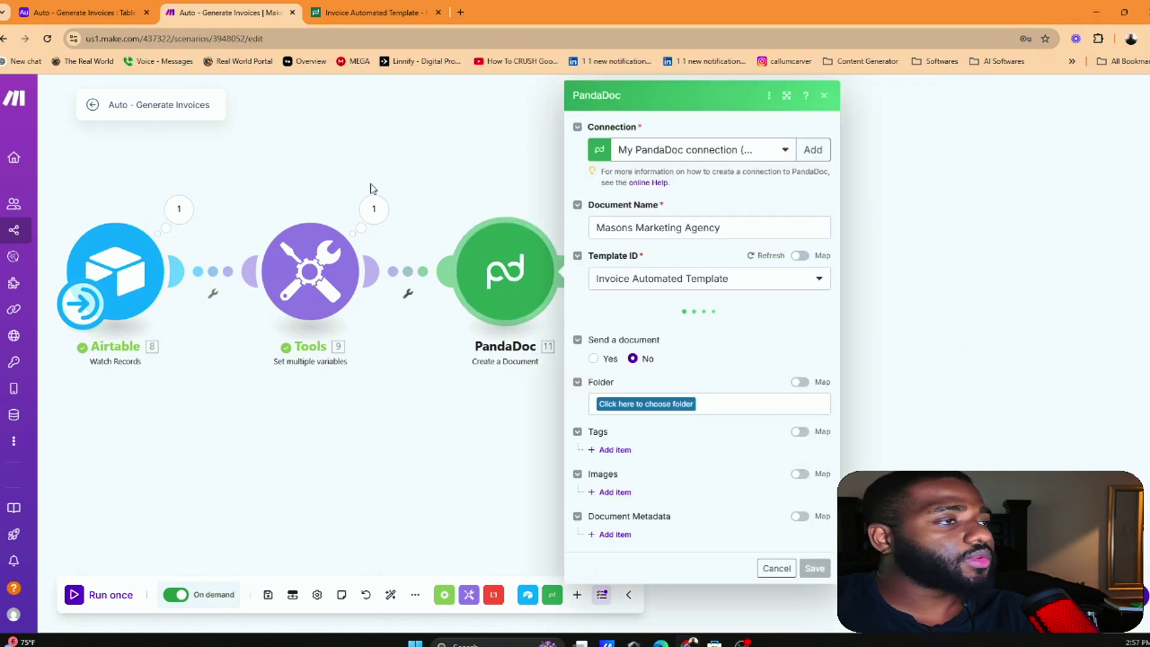
{"action": "left_click", "coordinate": [326, 162]}
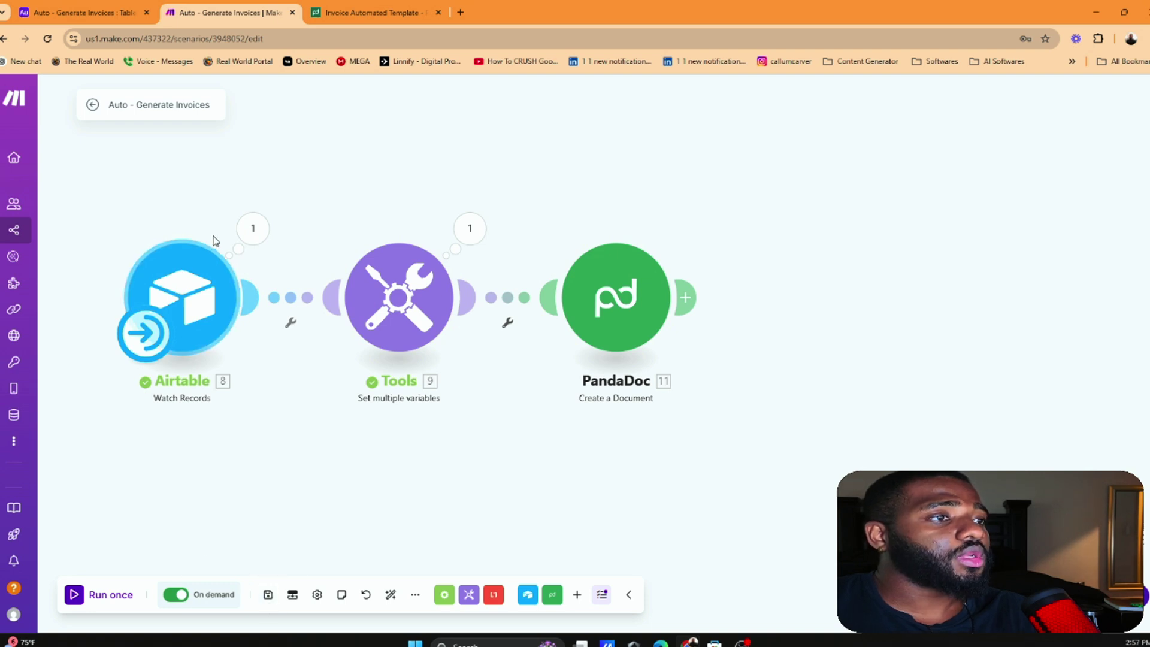
{"action": "left_click", "coordinate": [251, 228]}
{"action": "left_click", "coordinate": [229, 197]}
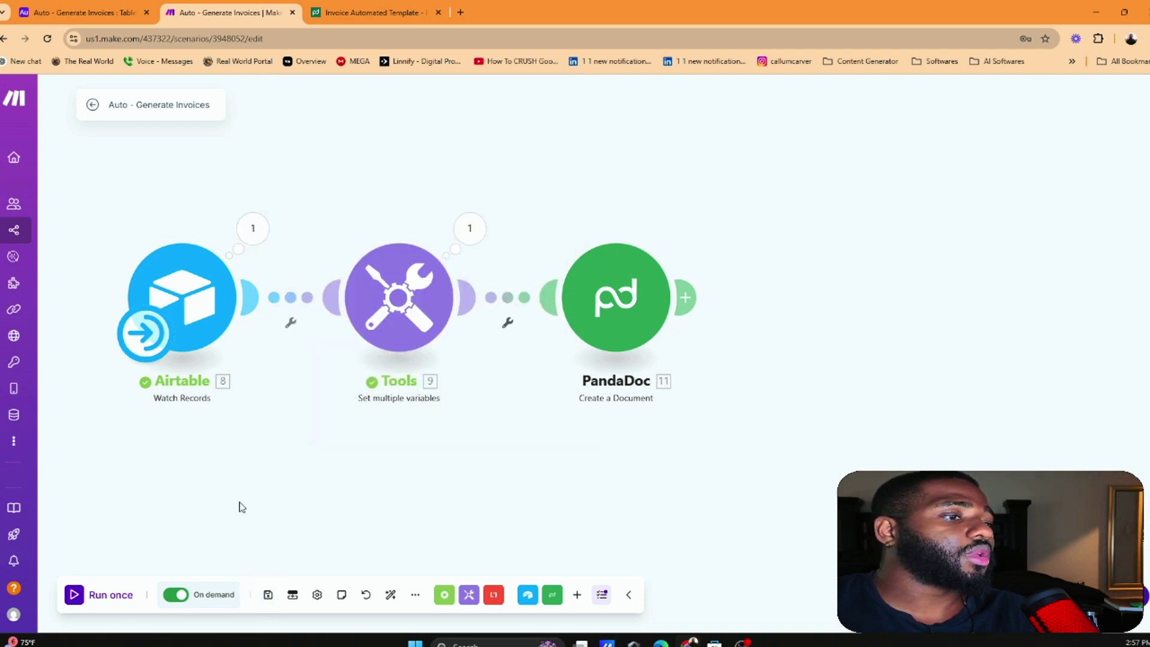
Bring up the Airtable trigger's Choose where to start dialog
{"action": "left_click", "coordinate": [198, 264]}
{"action": "right_click", "coordinate": [209, 299]}
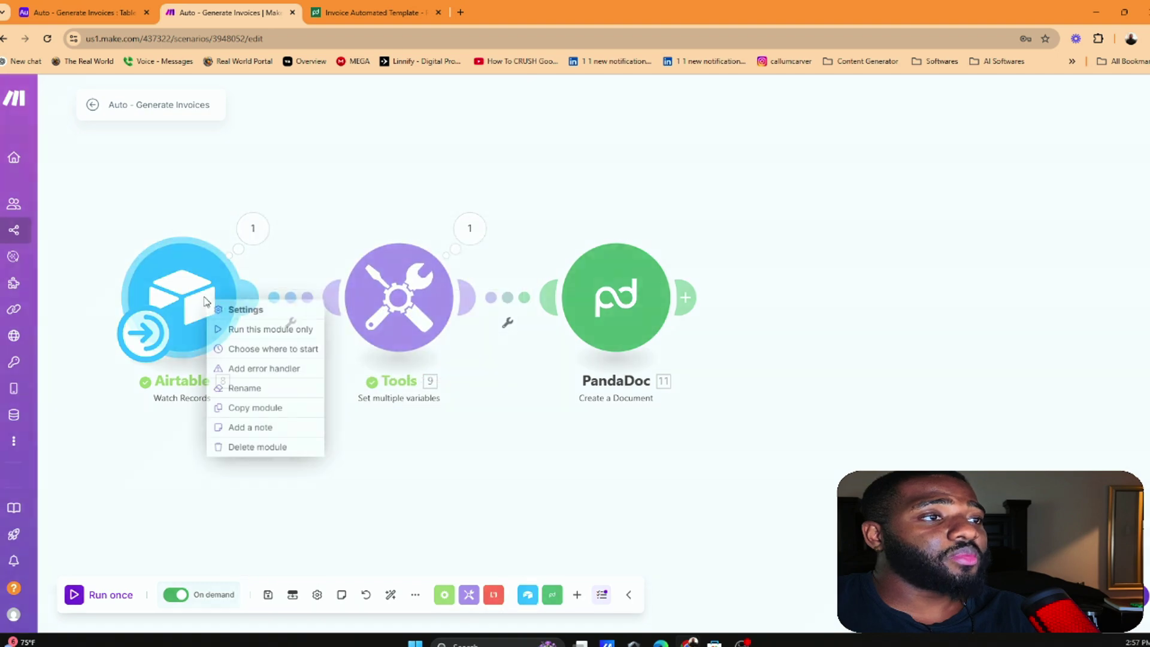
{"action": "left_click", "coordinate": [246, 351]}
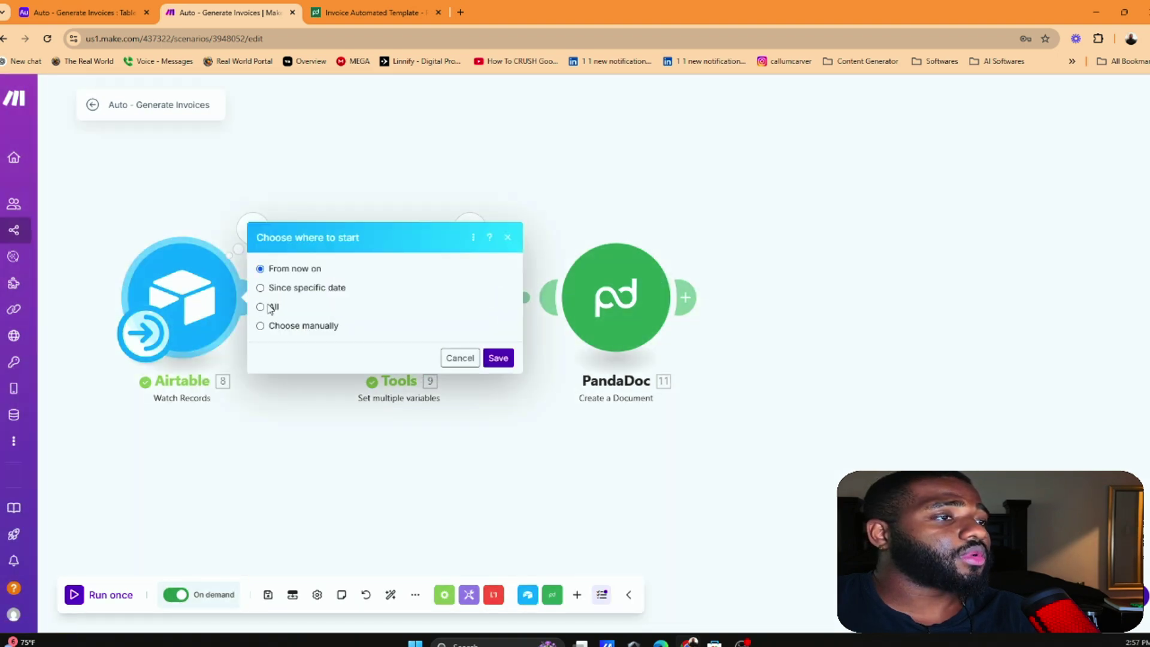
Set Acme Co.'s Status to Not-Complete in Airtable
{"action": "left_click", "coordinate": [84, 12]}
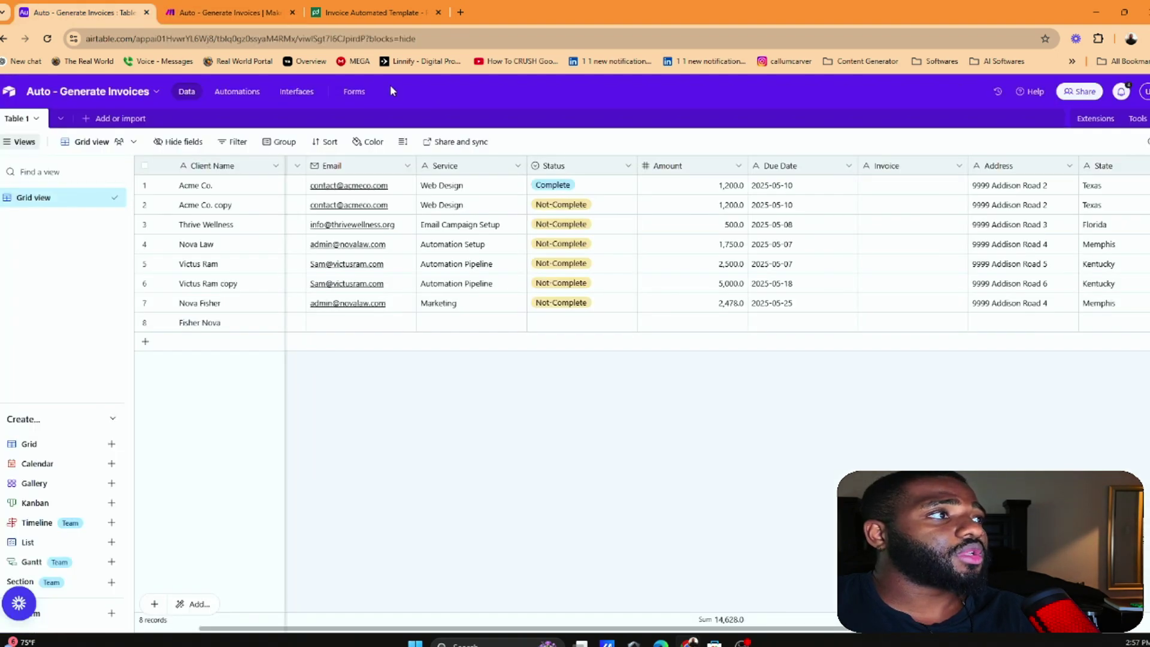
{"action": "left_click", "coordinate": [585, 188]}
{"action": "left_click", "coordinate": [585, 188]}
{"action": "left_click", "coordinate": [563, 267]}
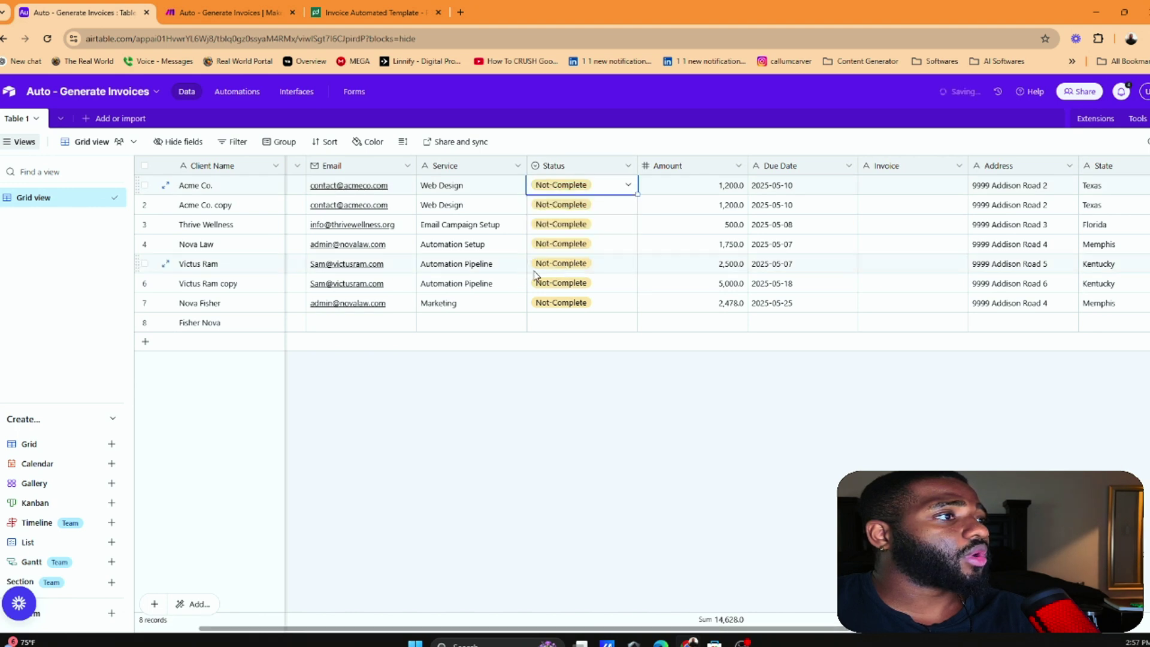
Set row 5's Status to Complete and return to Make
{"action": "left_click", "coordinate": [574, 271]}
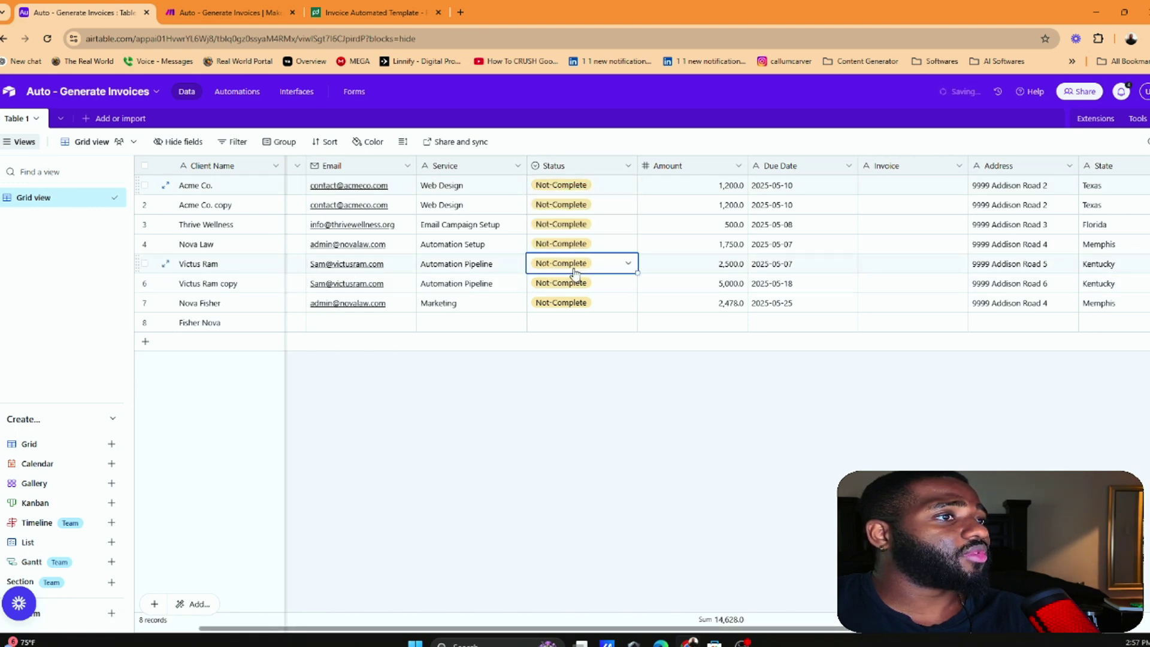
{"action": "left_click", "coordinate": [578, 274]}
{"action": "left_click", "coordinate": [552, 326]}
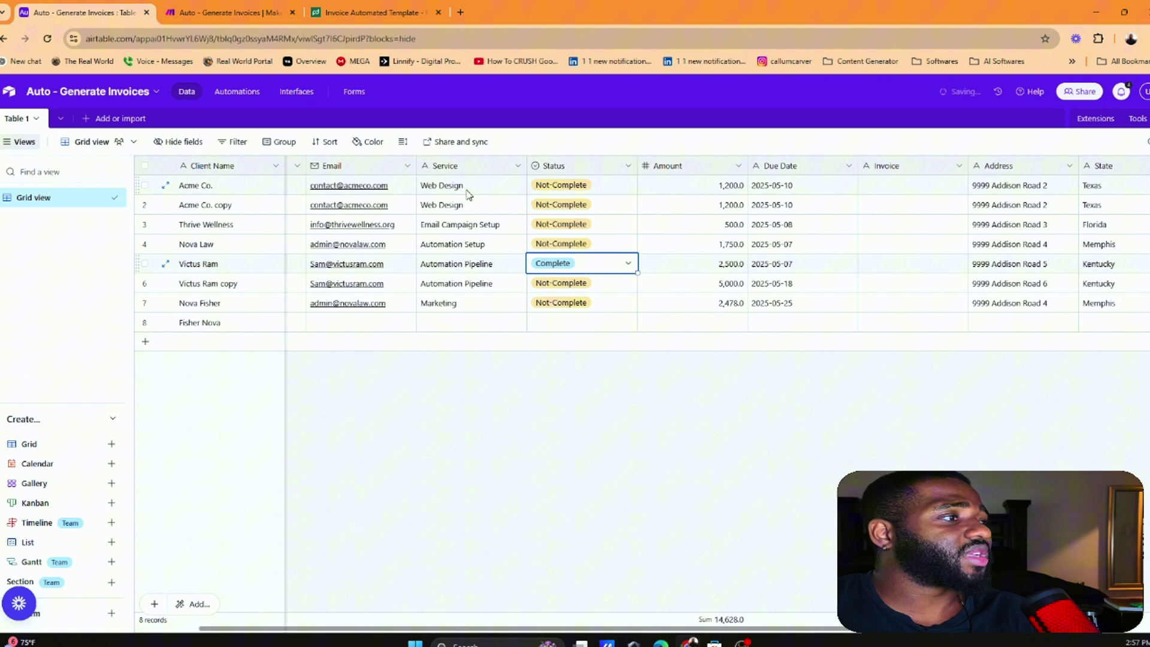
{"action": "left_click", "coordinate": [228, 12]}
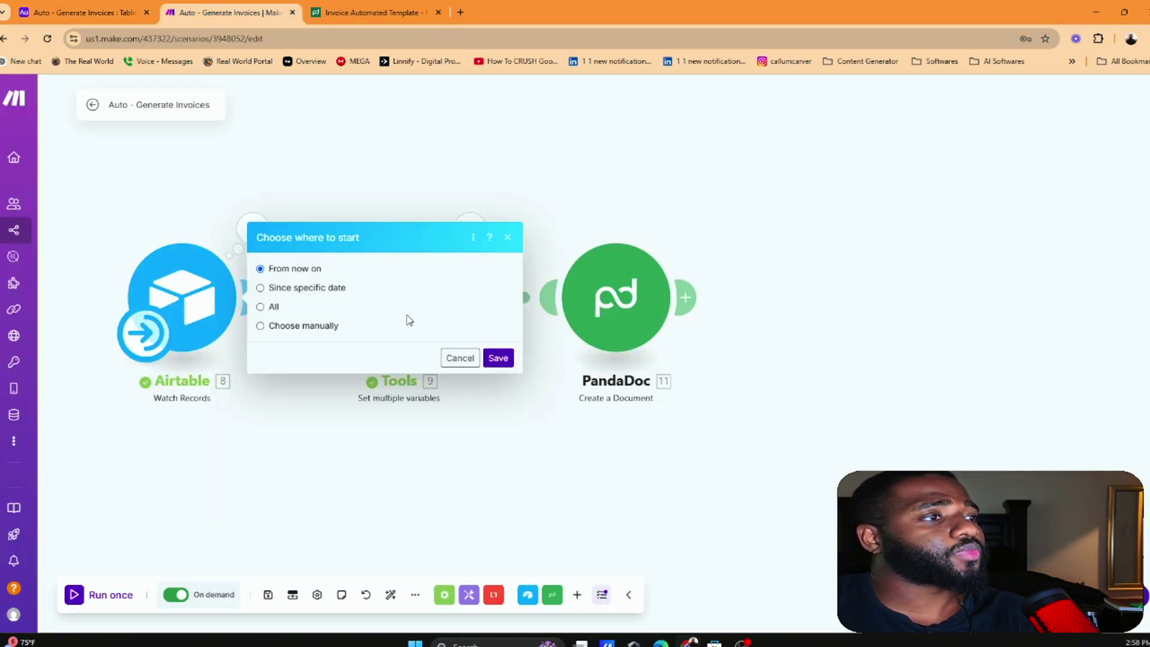
Start the trigger from All records, run once, and read PandaDoc's invalid Client.Email error
{"action": "left_click", "coordinate": [269, 308]}
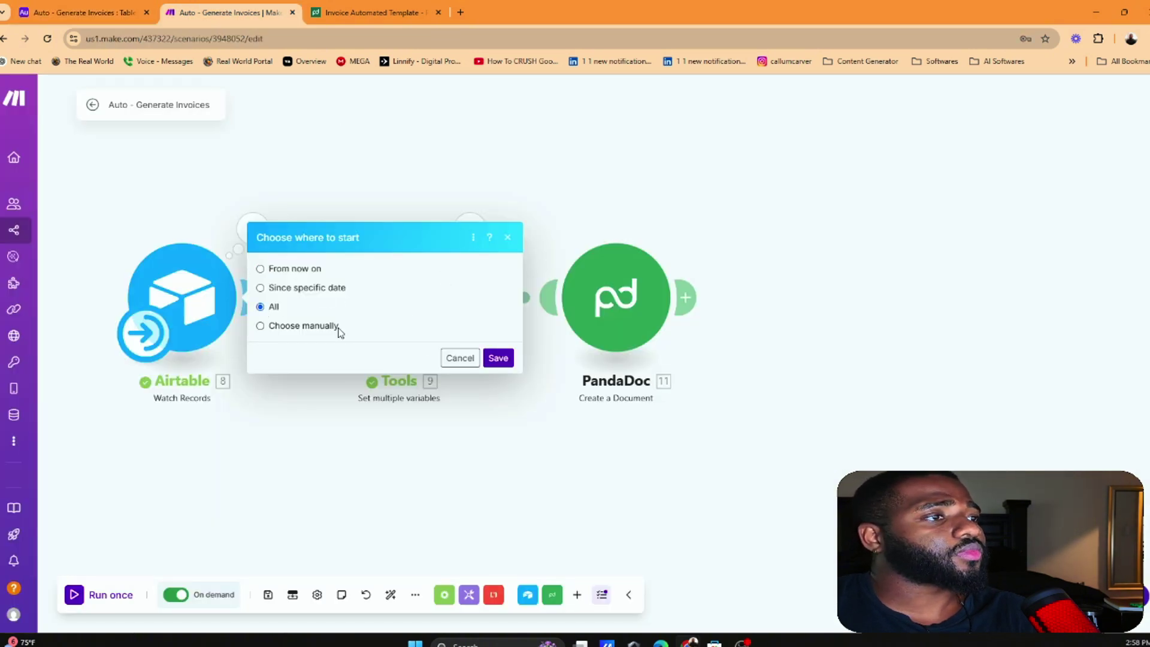
{"action": "left_click", "coordinate": [500, 359]}
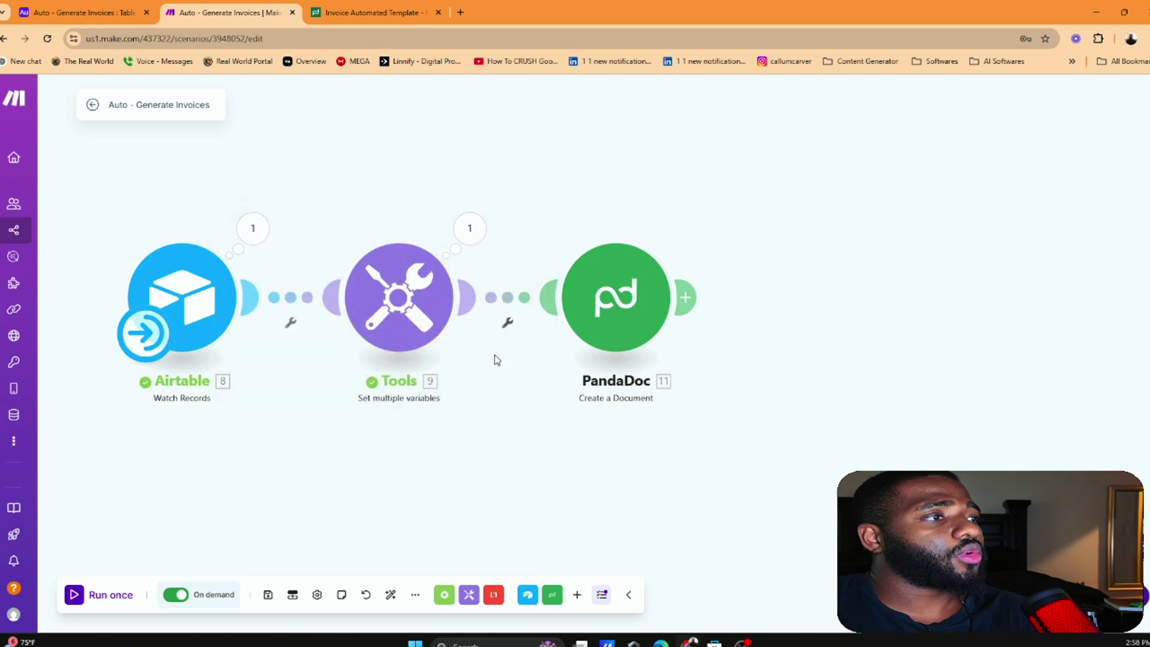
{"action": "left_click", "coordinate": [122, 596]}
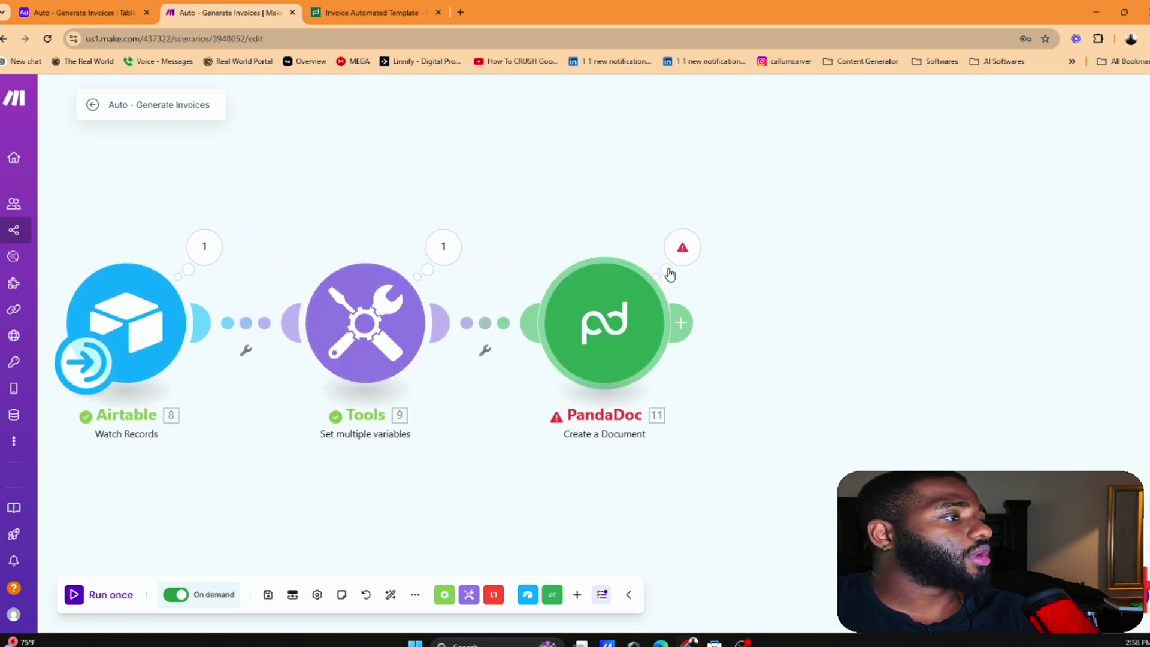
{"action": "left_click", "coordinate": [681, 248]}
{"action": "left_click_drag", "start_coordinate": [813, 200], "coordinate": [941, 201]}
Compare PandaDoc's Client Email mapping with the email value in the Tools output
{"action": "left_click", "coordinate": [635, 326]}
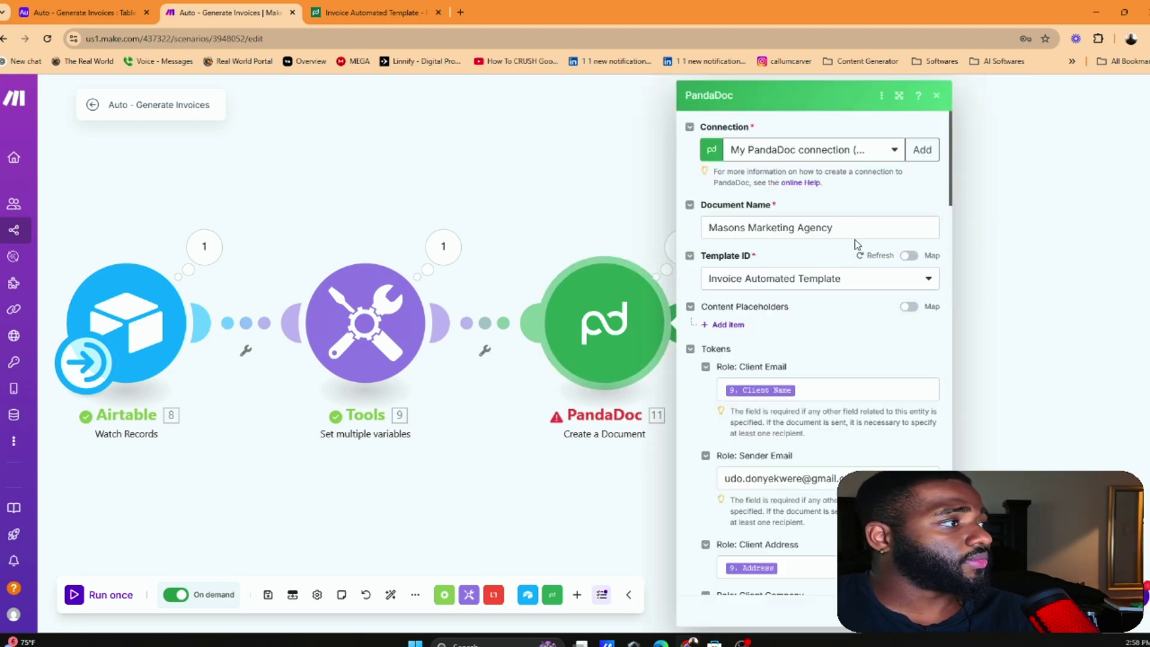
{"action": "scroll", "coordinate": [852, 246], "scroll_direction": "down", "scroll_amount": 3}
{"action": "scroll", "coordinate": [722, 290], "scroll_direction": "up", "scroll_amount": 1}
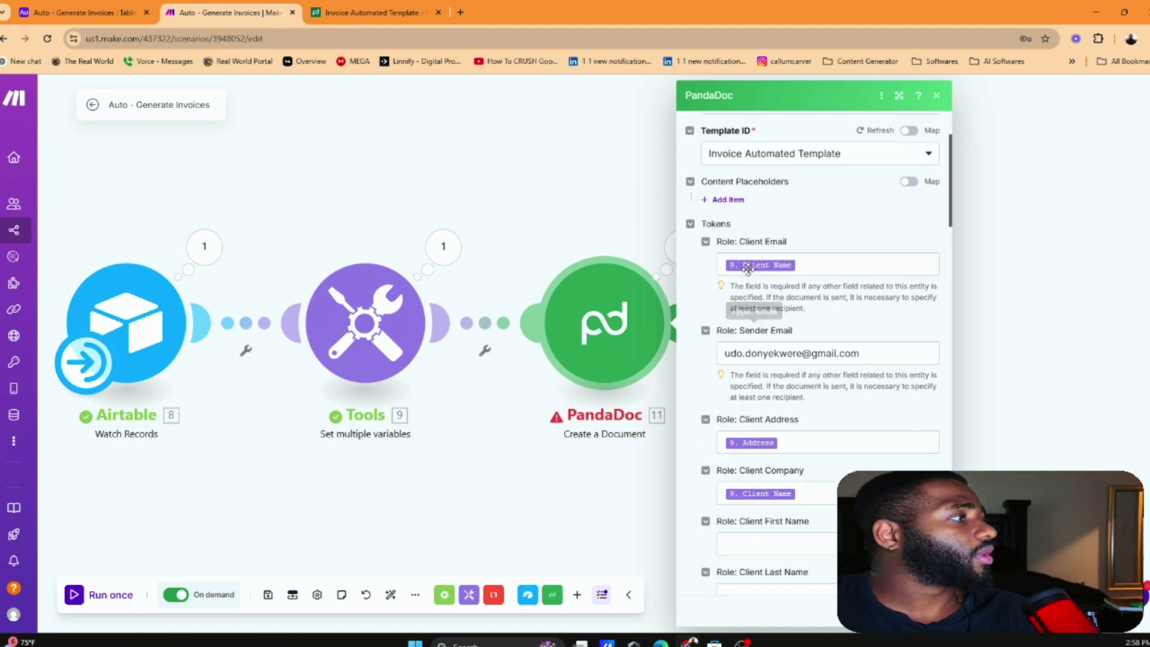
{"action": "left_click", "coordinate": [466, 261]}
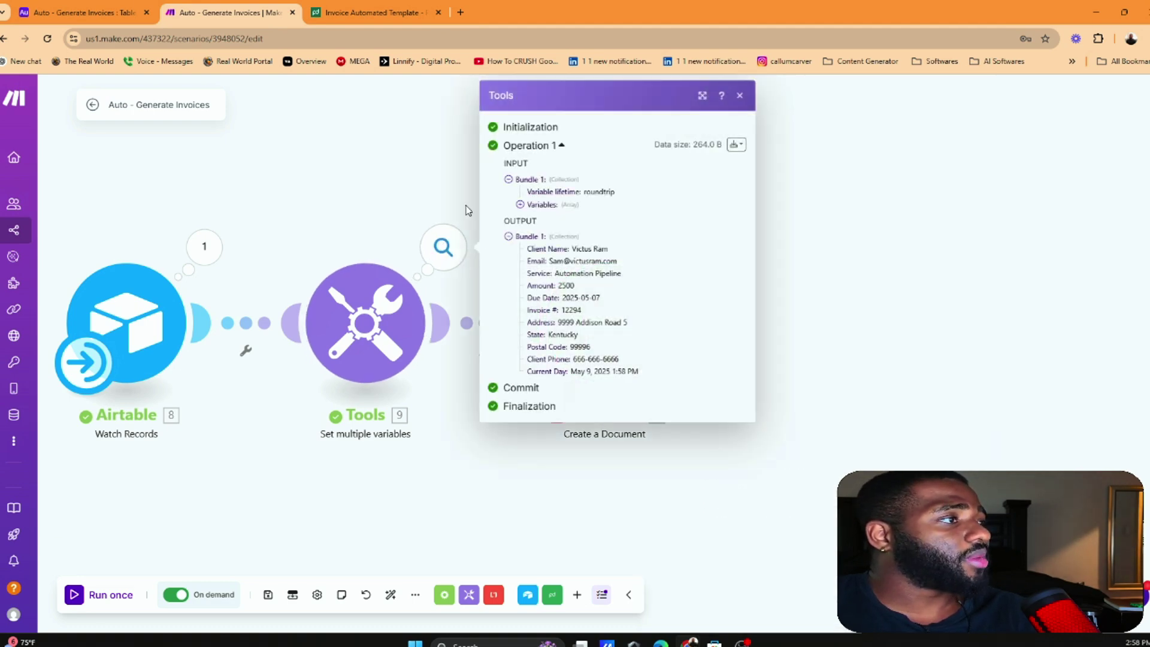
{"action": "left_click", "coordinate": [674, 258]}
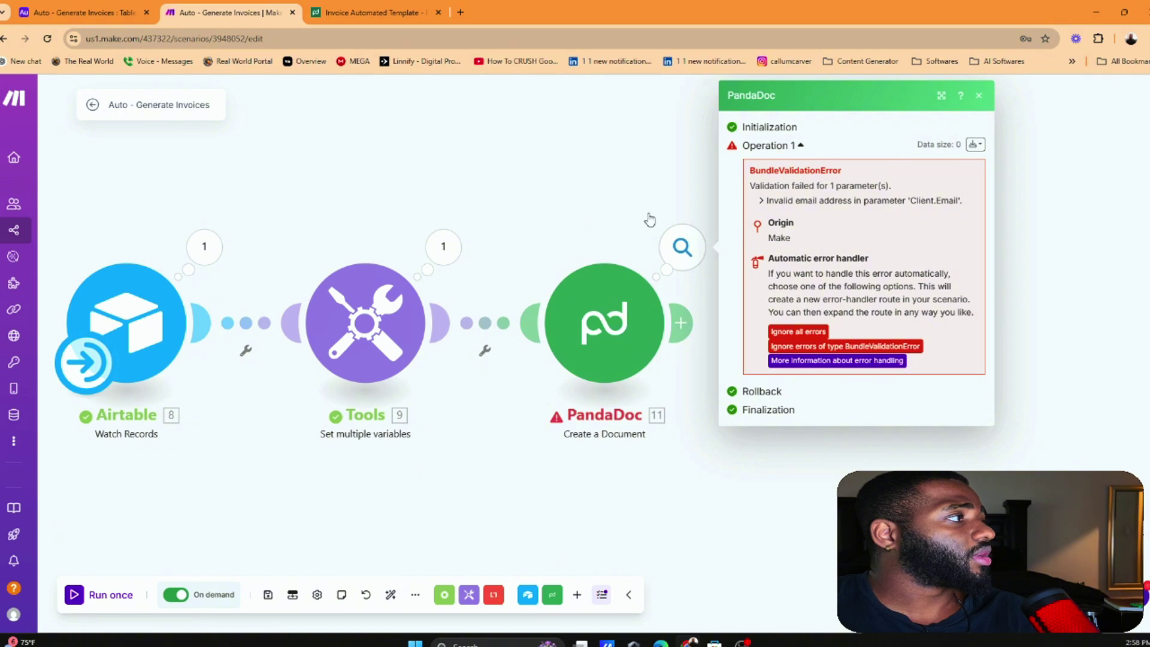
{"action": "left_click", "coordinate": [629, 282]}
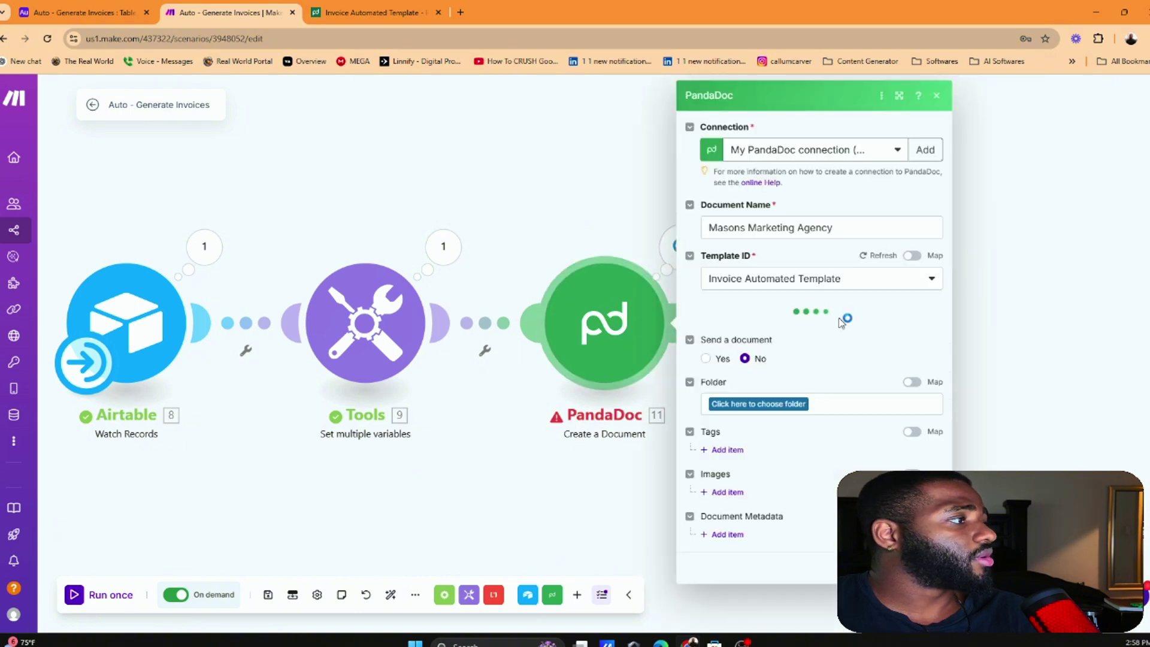
{"action": "scroll", "coordinate": [787, 326], "scroll_direction": "down", "scroll_amount": 2}
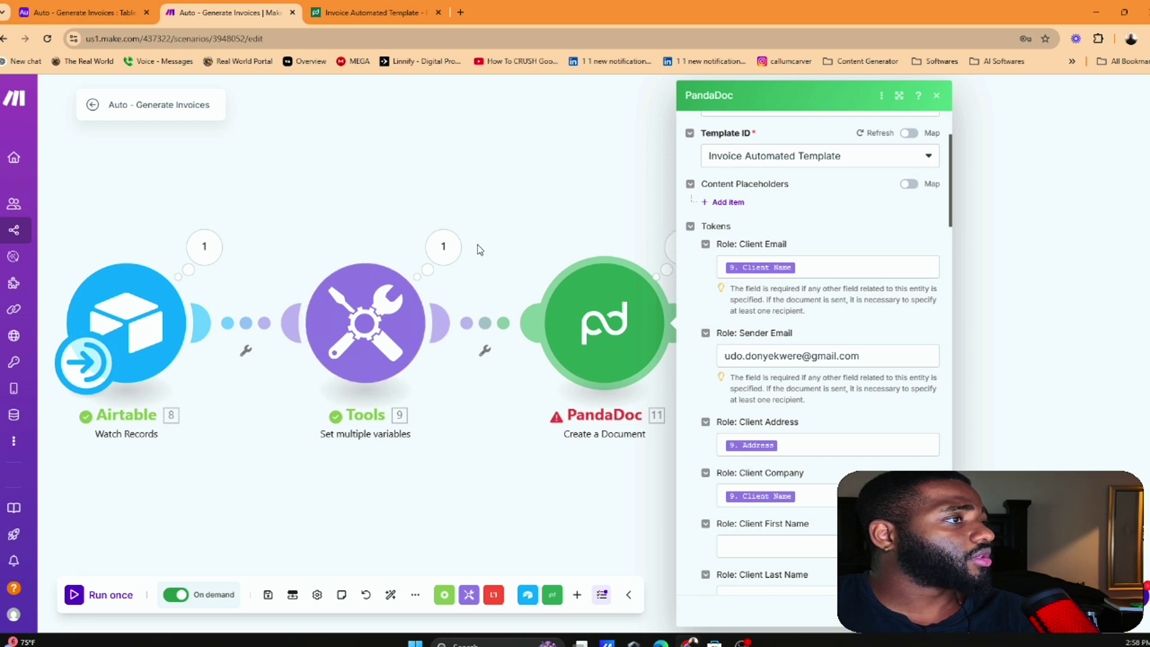
{"action": "left_click", "coordinate": [443, 246]}
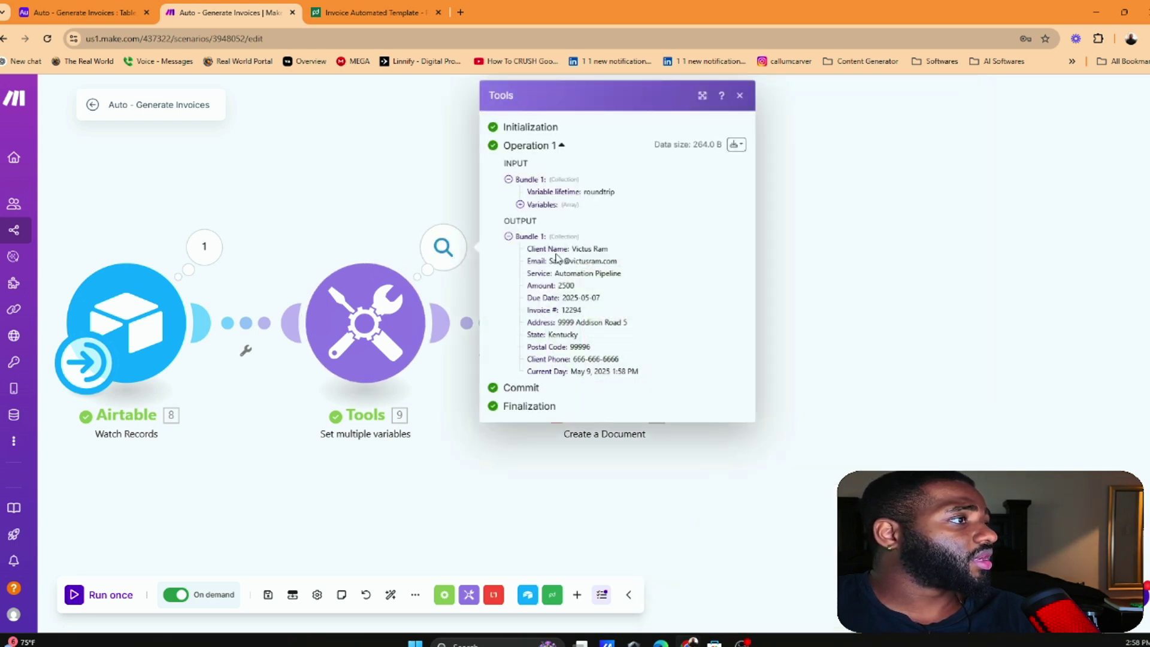
{"action": "left_click_drag", "start_coordinate": [581, 264], "coordinate": [621, 267]}
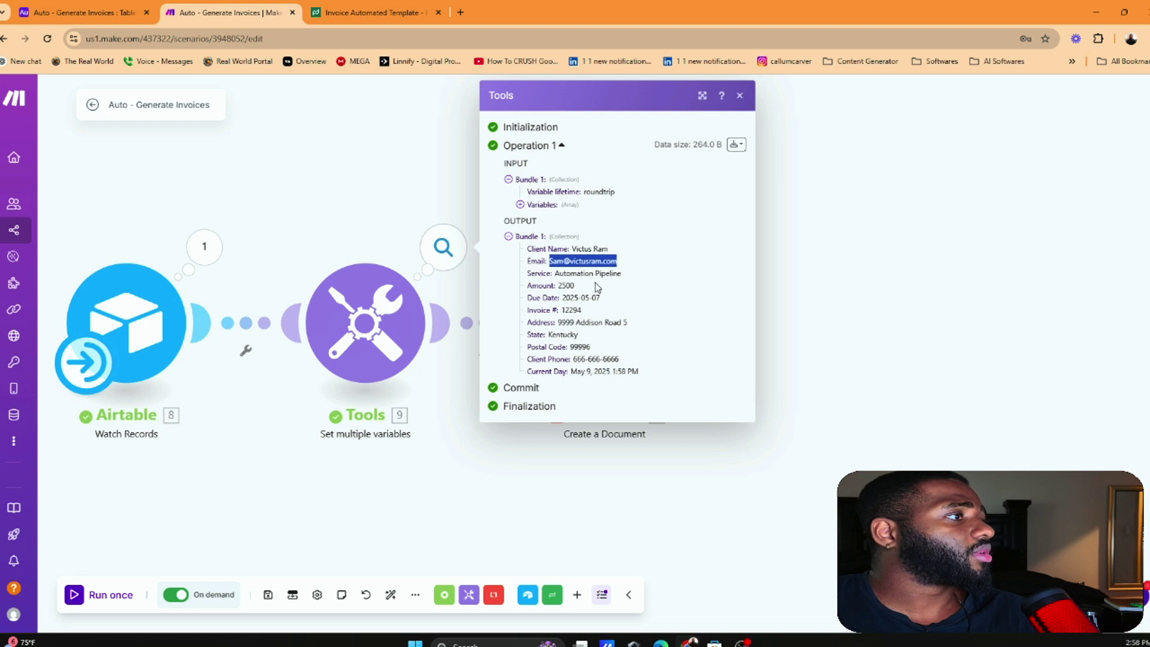
{"action": "left_click", "coordinate": [416, 192]}
{"action": "left_click", "coordinate": [605, 324]}
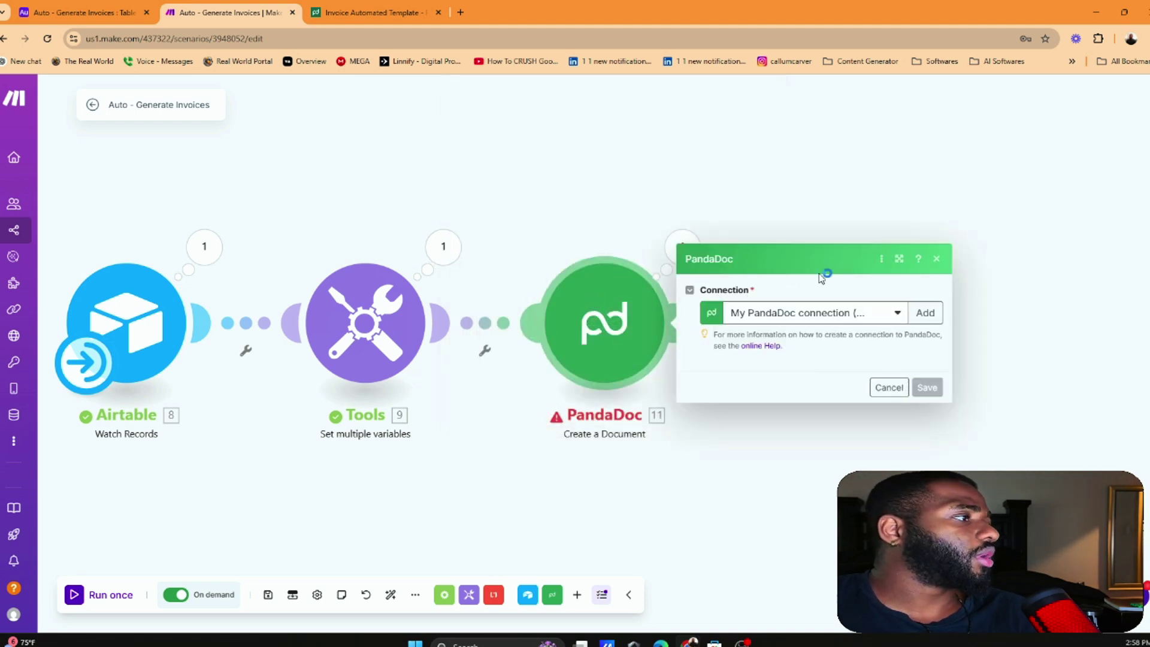
Clear the old Sender Email value in the PandaDoc tokens
{"action": "scroll", "coordinate": [806, 288], "scroll_direction": "down", "scroll_amount": 3}
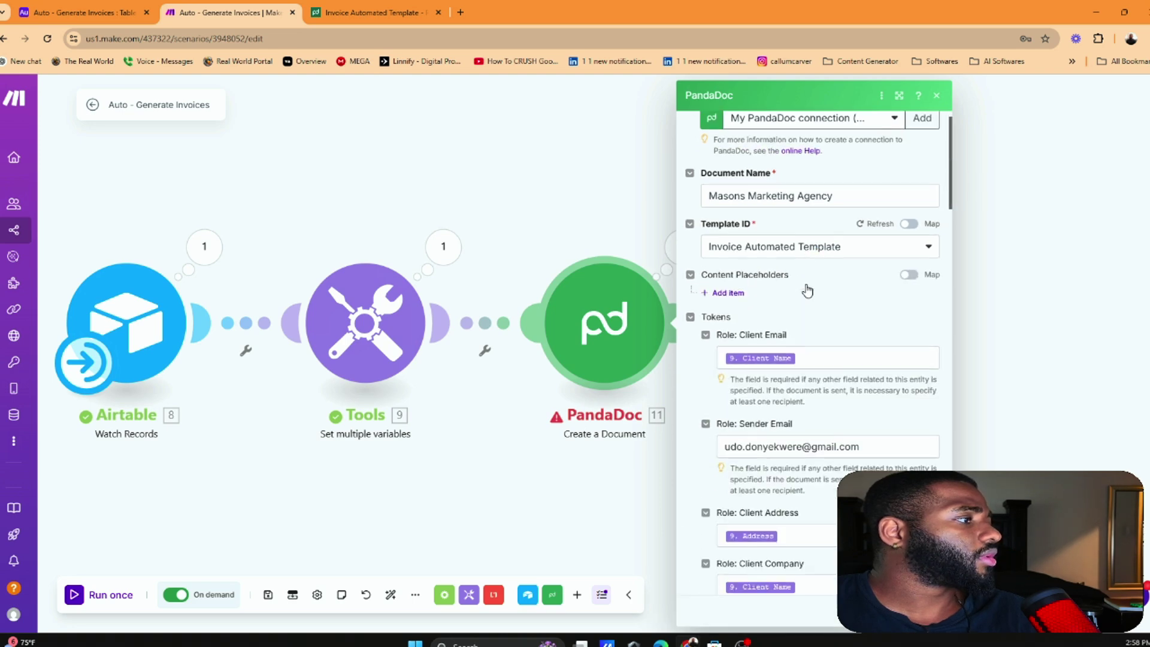
{"action": "left_click_drag", "start_coordinate": [861, 356], "coordinate": [788, 356]}
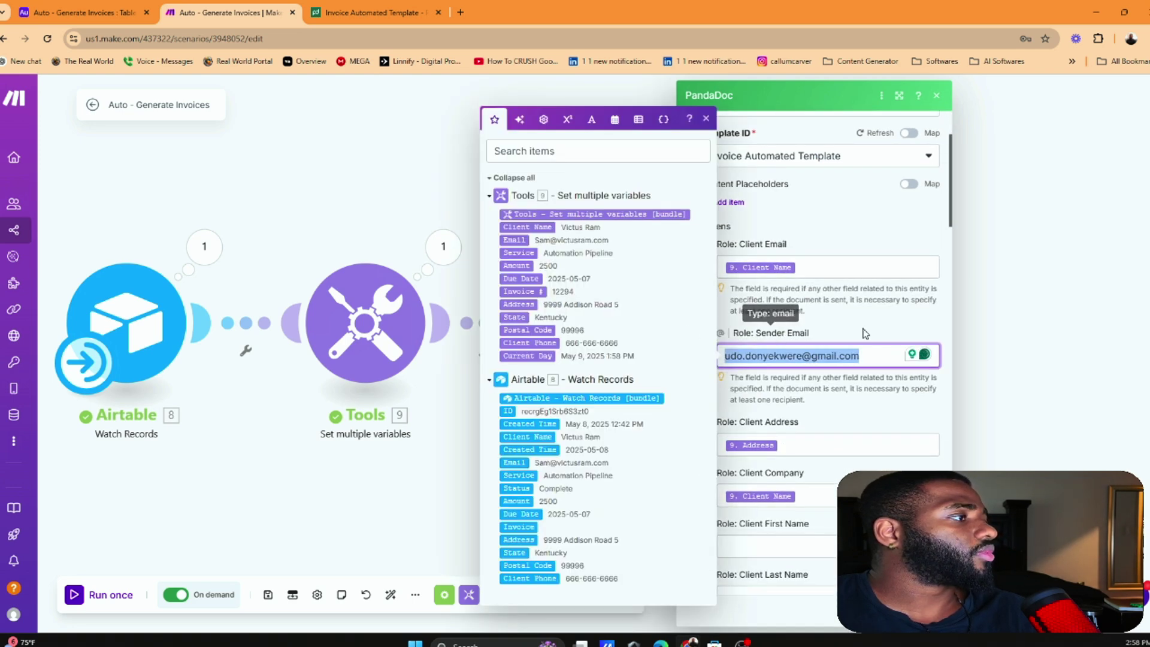
{"action": "left_click", "coordinate": [761, 267]}
{"action": "left_click", "coordinate": [824, 357]}
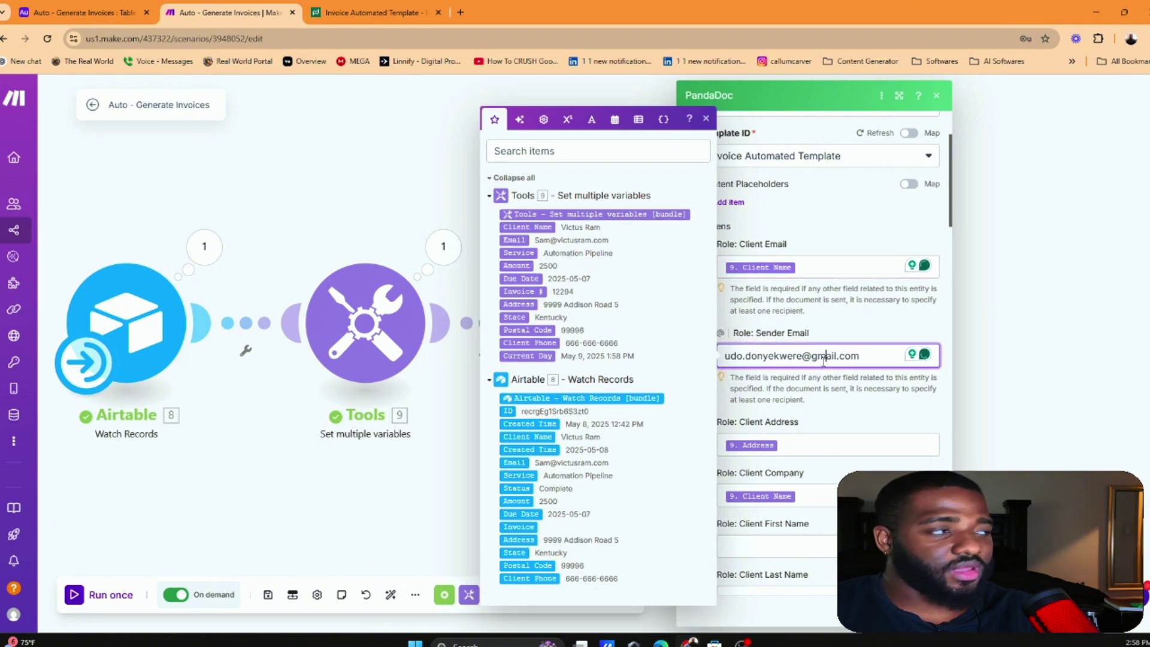
{"action": "left_click", "coordinate": [829, 274]}
{"action": "key", "text": "Tab"}
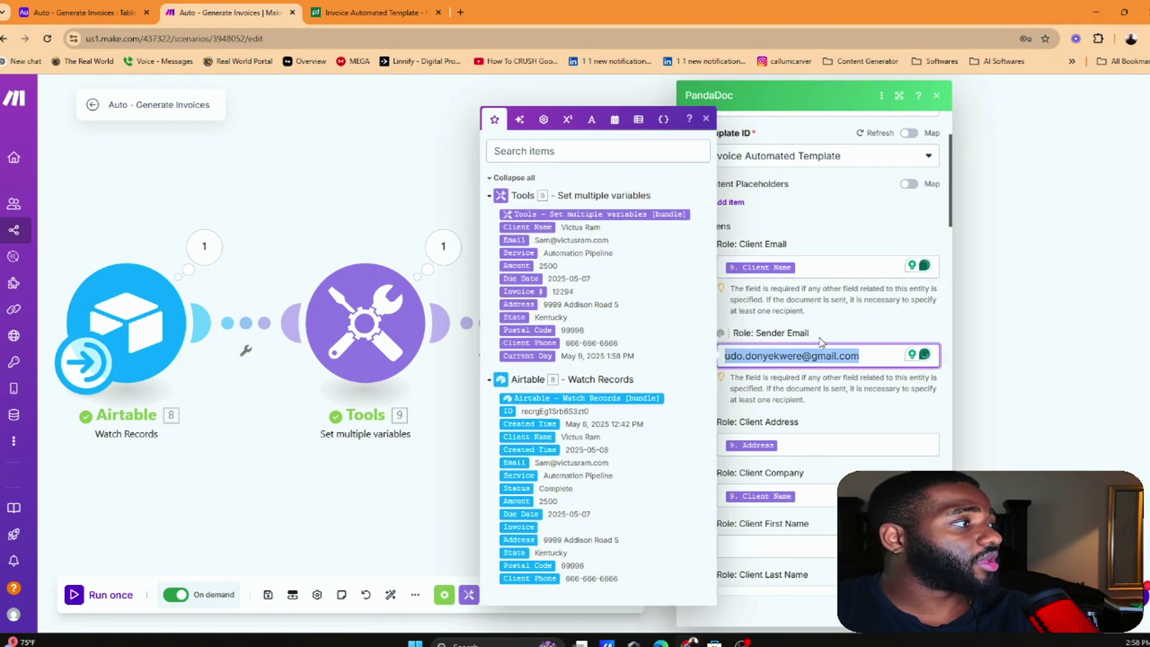
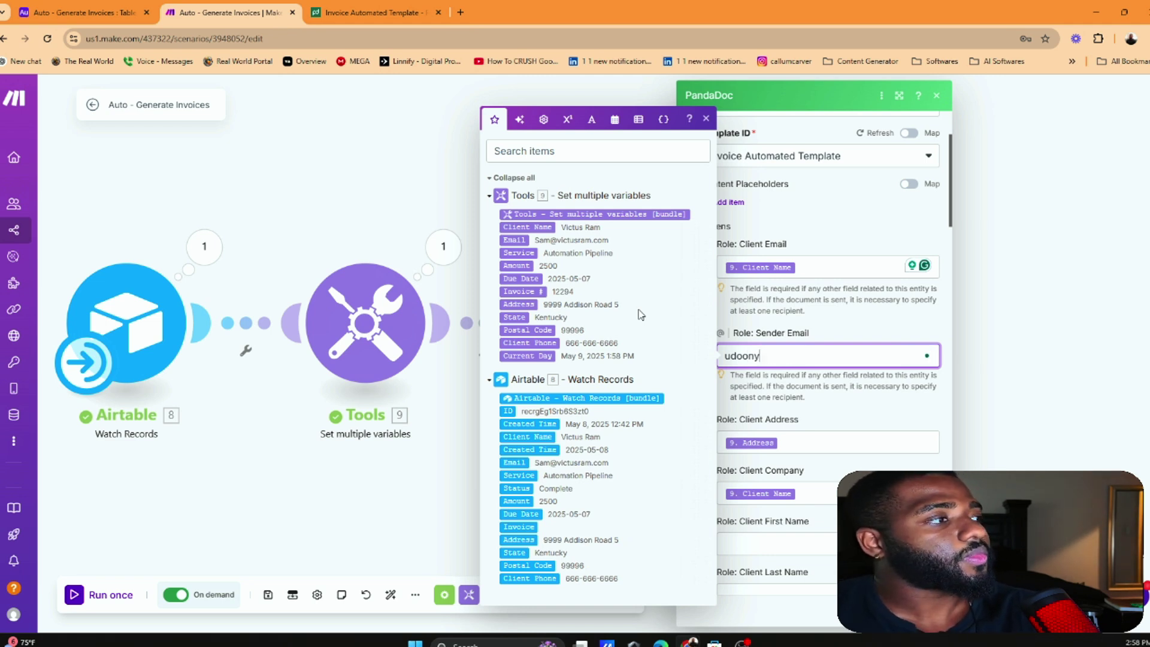
Retype the Sender Email and enter a fixed e-mail address in Client Email
{"action": "left_click", "coordinate": [1131, 39]}
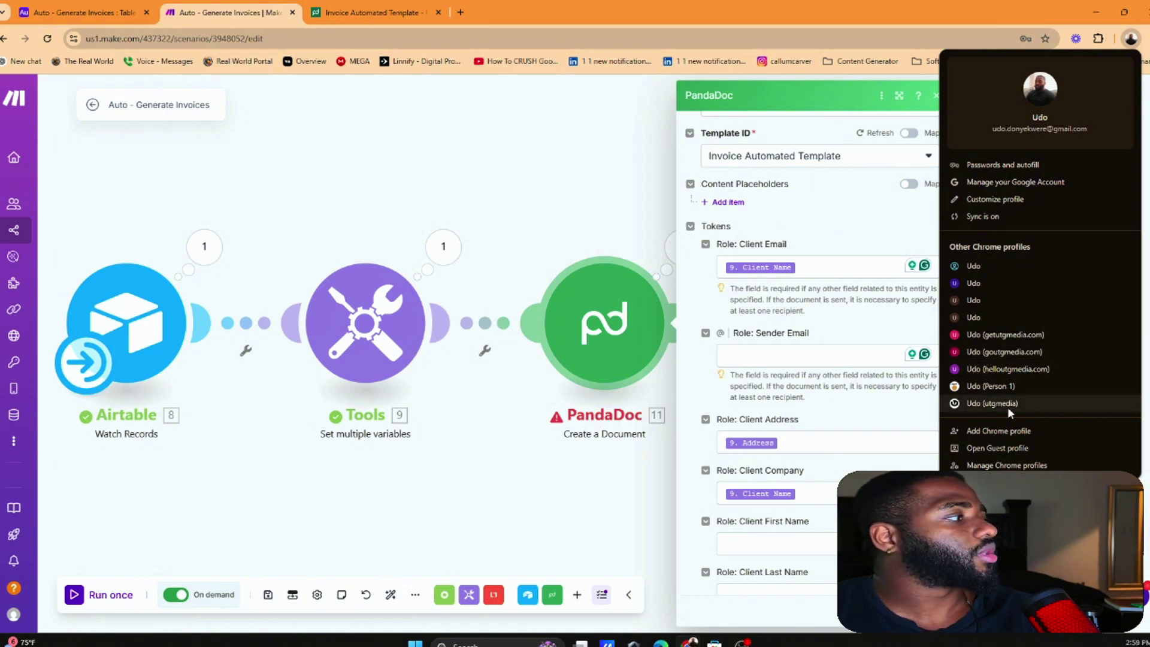
{"action": "left_click", "coordinate": [791, 355]}
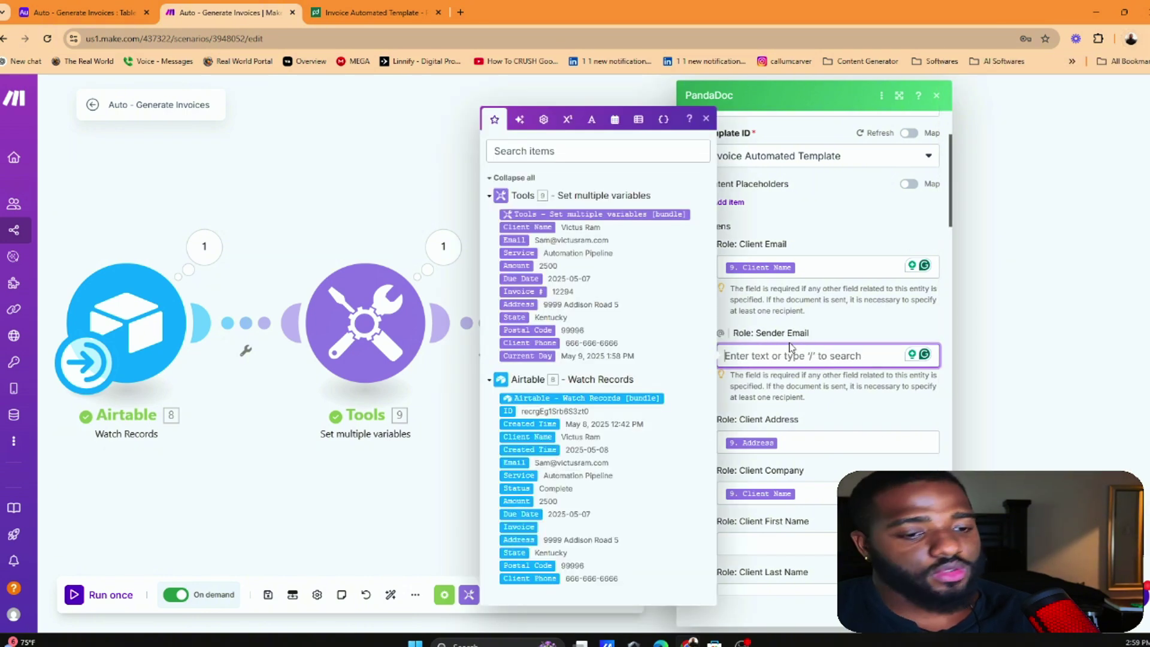
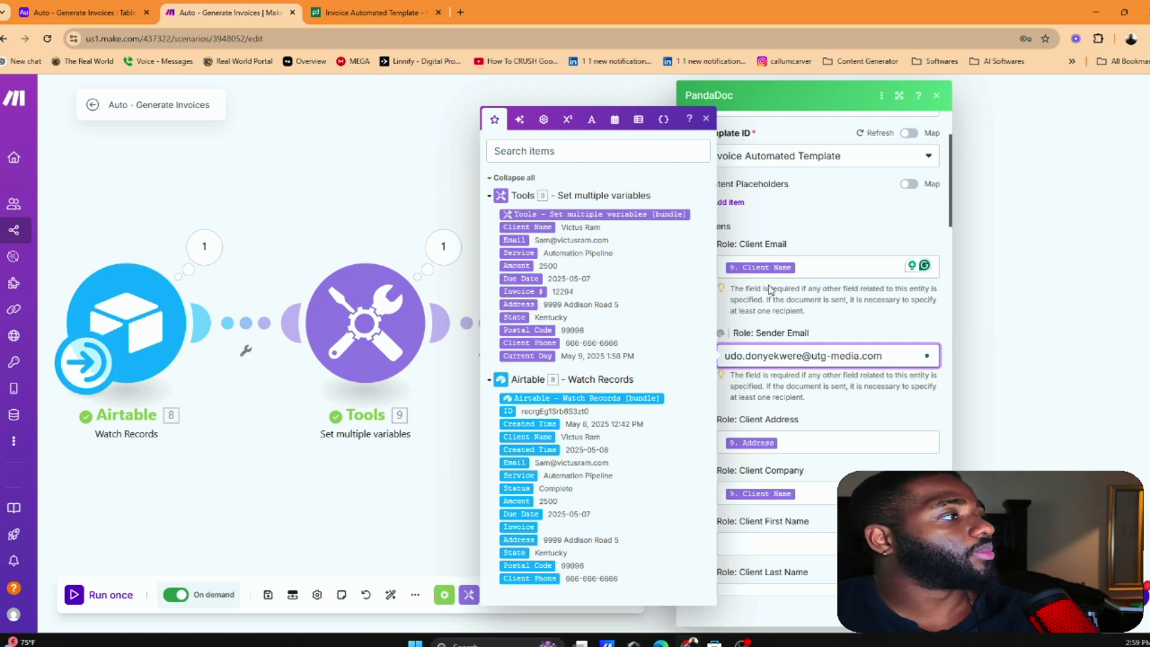
{"action": "left_click", "coordinate": [809, 267]}
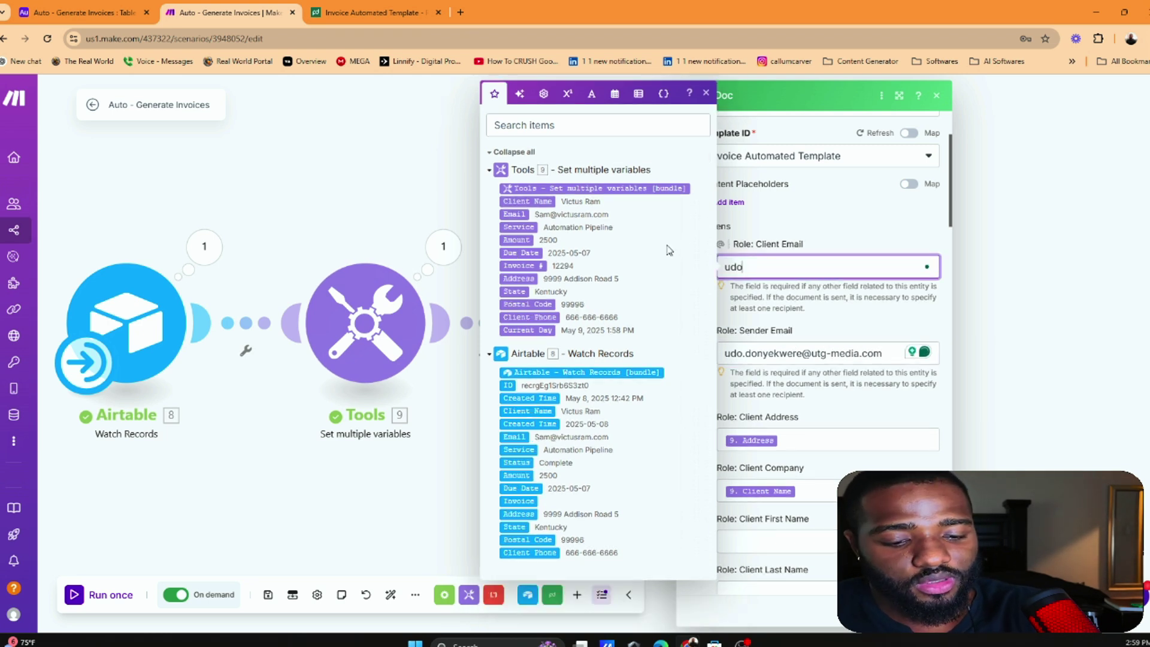
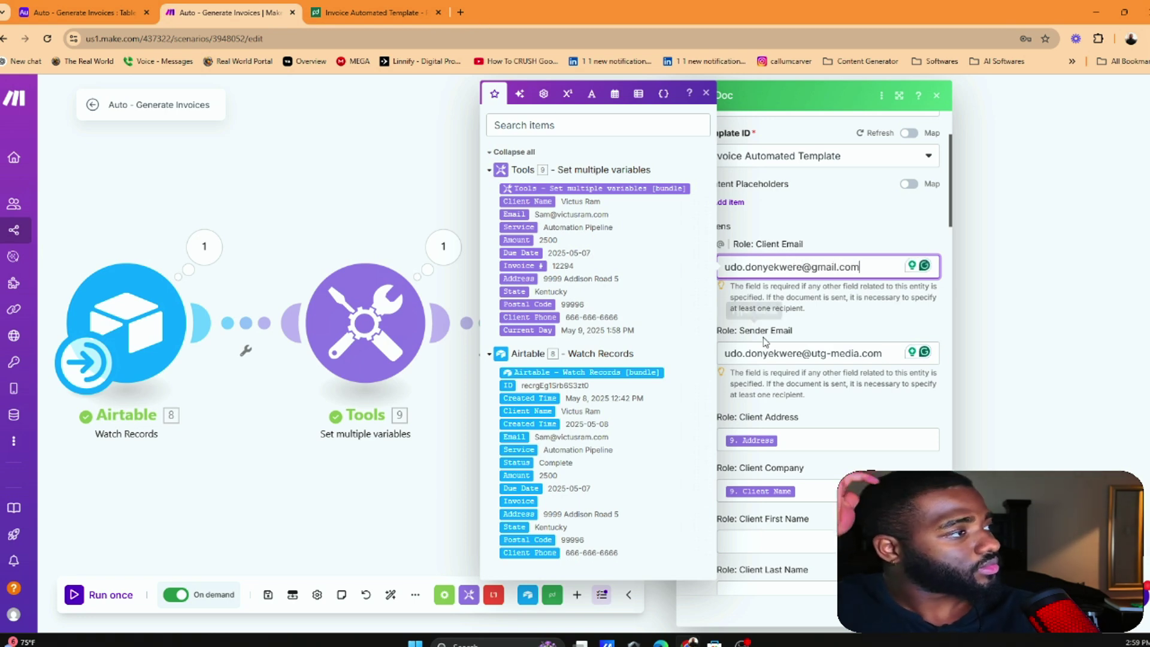
Close the PandaDoc settings and hide the module ID badges on the canvas
{"action": "left_click", "coordinate": [782, 193]}
{"action": "scroll", "coordinate": [781, 193], "scroll_direction": "up", "scroll_amount": 2}
{"action": "scroll", "coordinate": [782, 193], "scroll_direction": "down", "scroll_amount": 4}
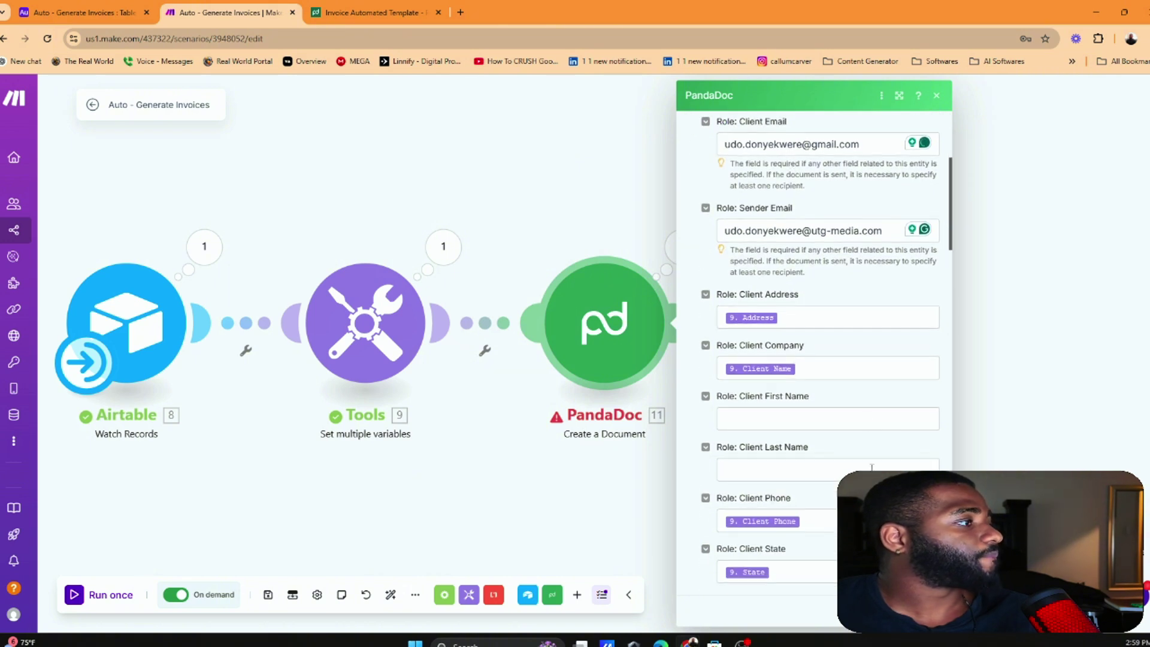
{"action": "key", "text": "Escape"}
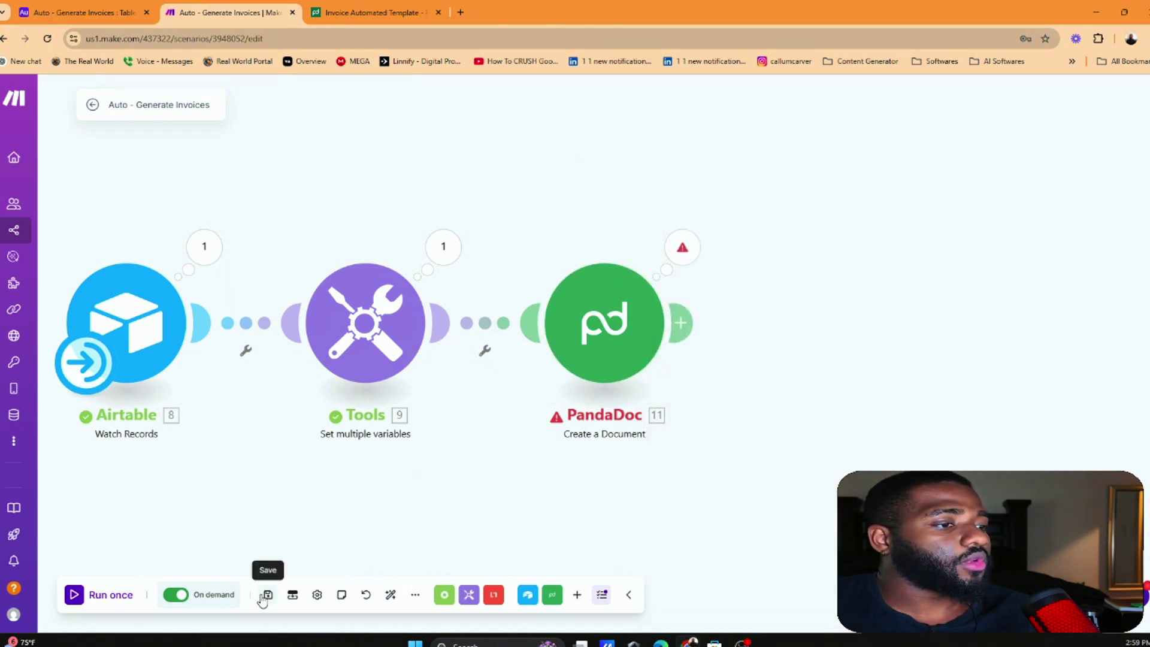
{"action": "scroll", "coordinate": [284, 454], "scroll_direction": "down", "scroll_amount": 2}
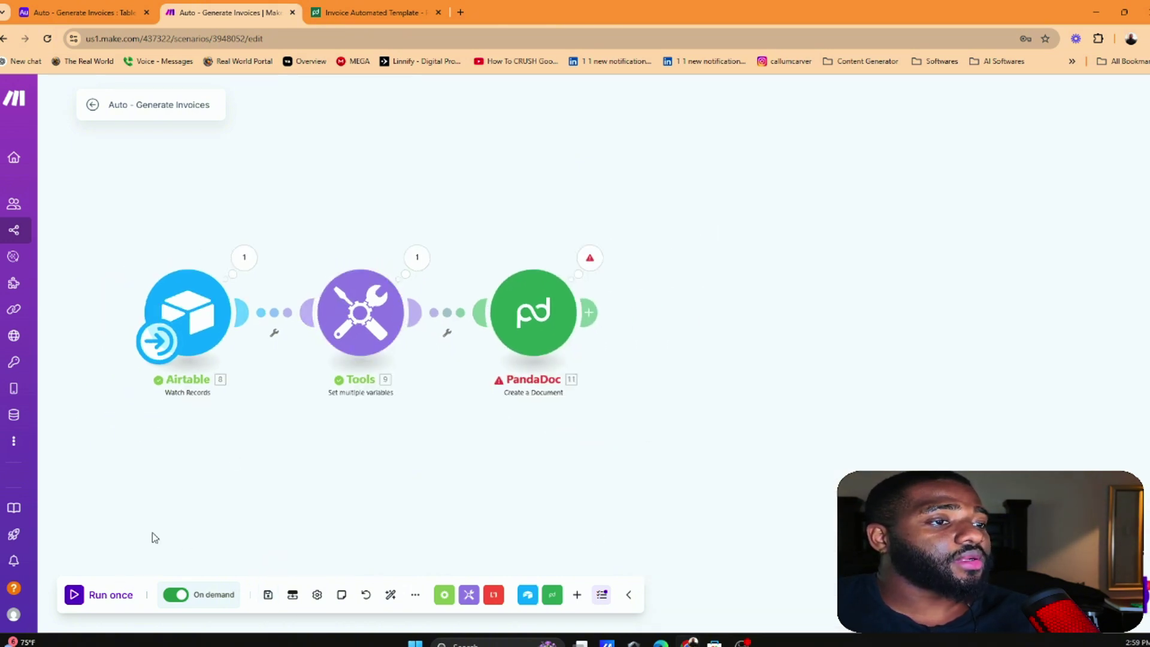
{"action": "right_click", "coordinate": [219, 271]}
{"action": "left_click", "coordinate": [254, 318]}
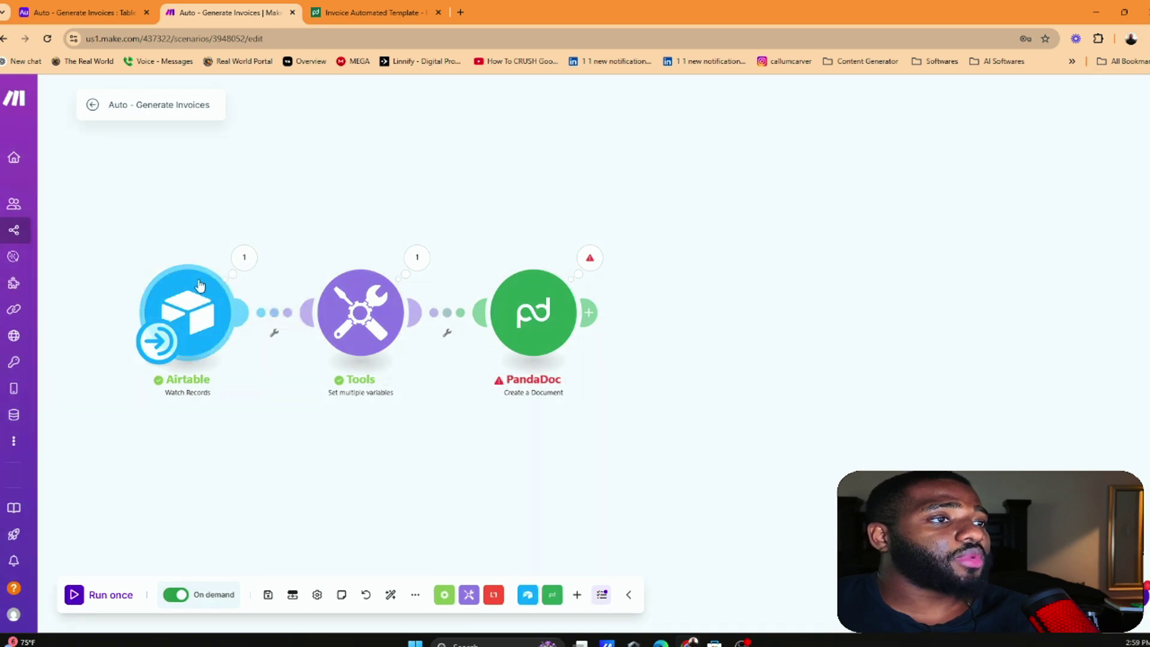
Confirm the trigger's starting point, run once, and check PandaDoc's successful result
{"action": "right_click", "coordinate": [199, 286]}
{"action": "left_click", "coordinate": [255, 332]}
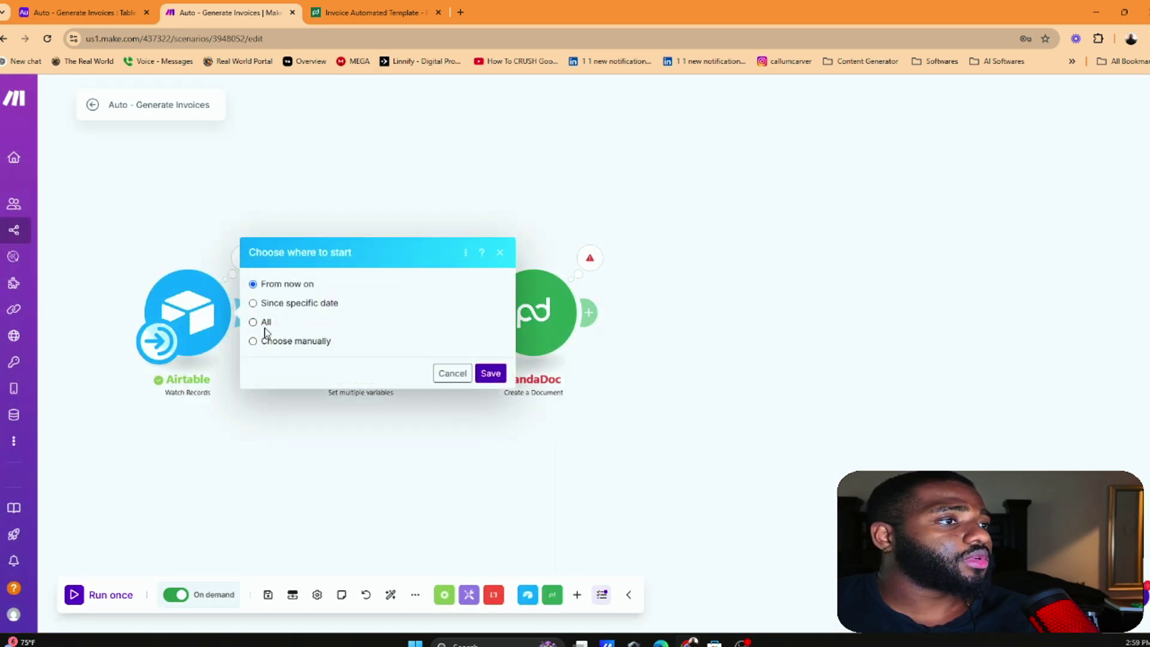
{"action": "left_click", "coordinate": [484, 373]}
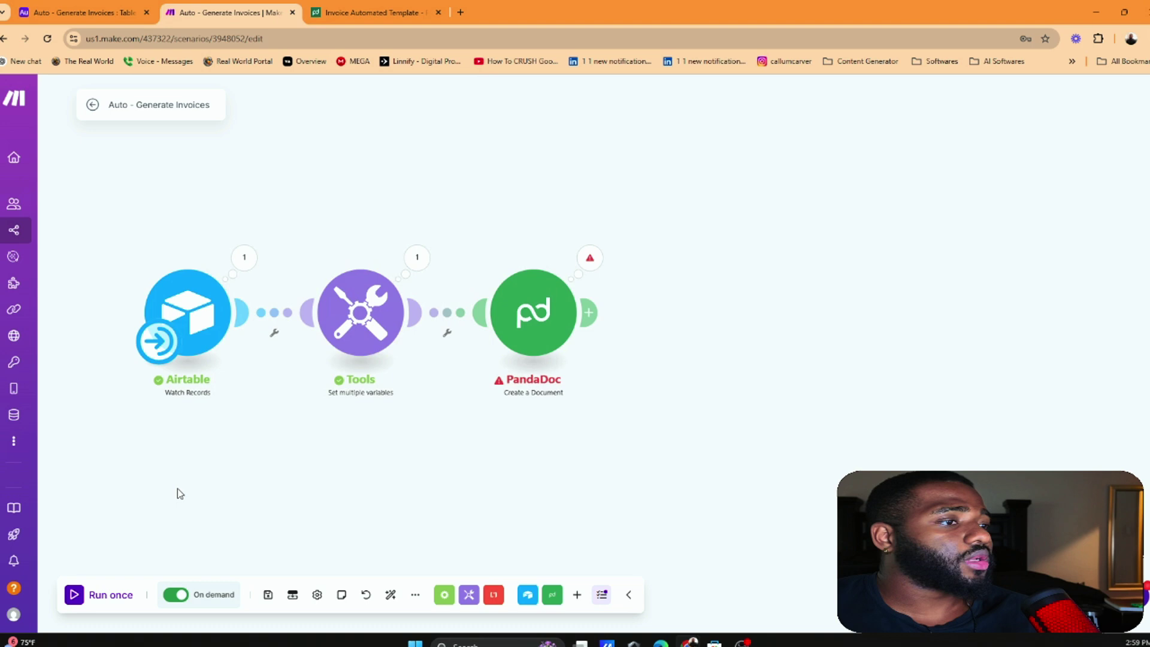
{"action": "left_click", "coordinate": [120, 595]}
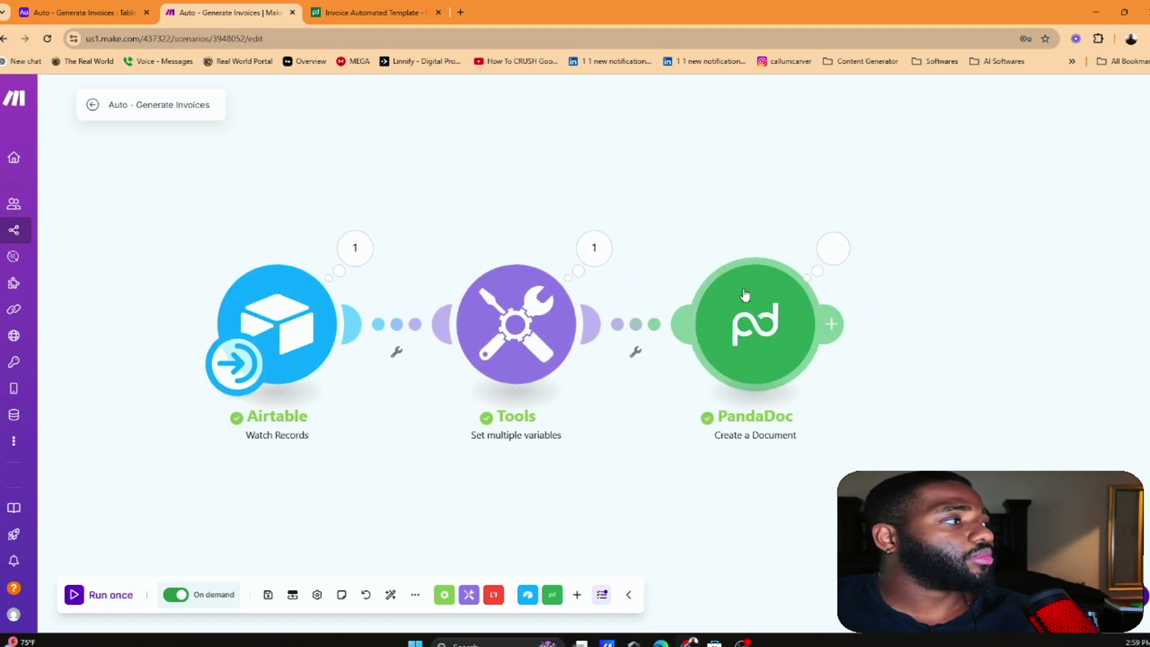
{"action": "left_click", "coordinate": [833, 249]}
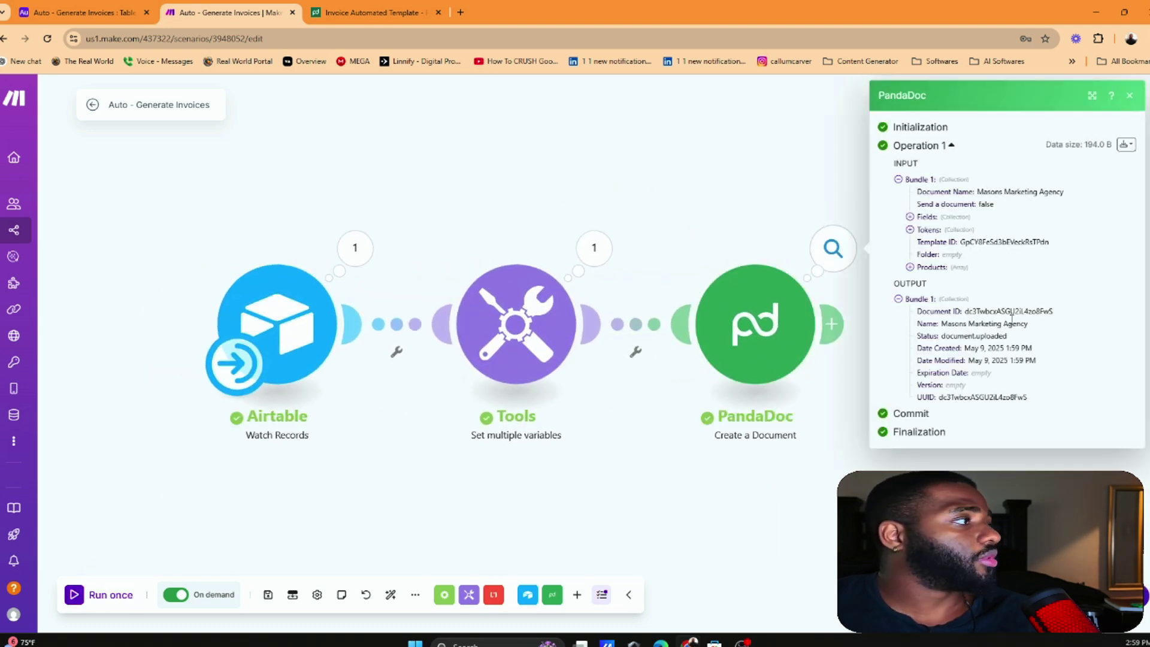
{"action": "left_click", "coordinate": [834, 242]}
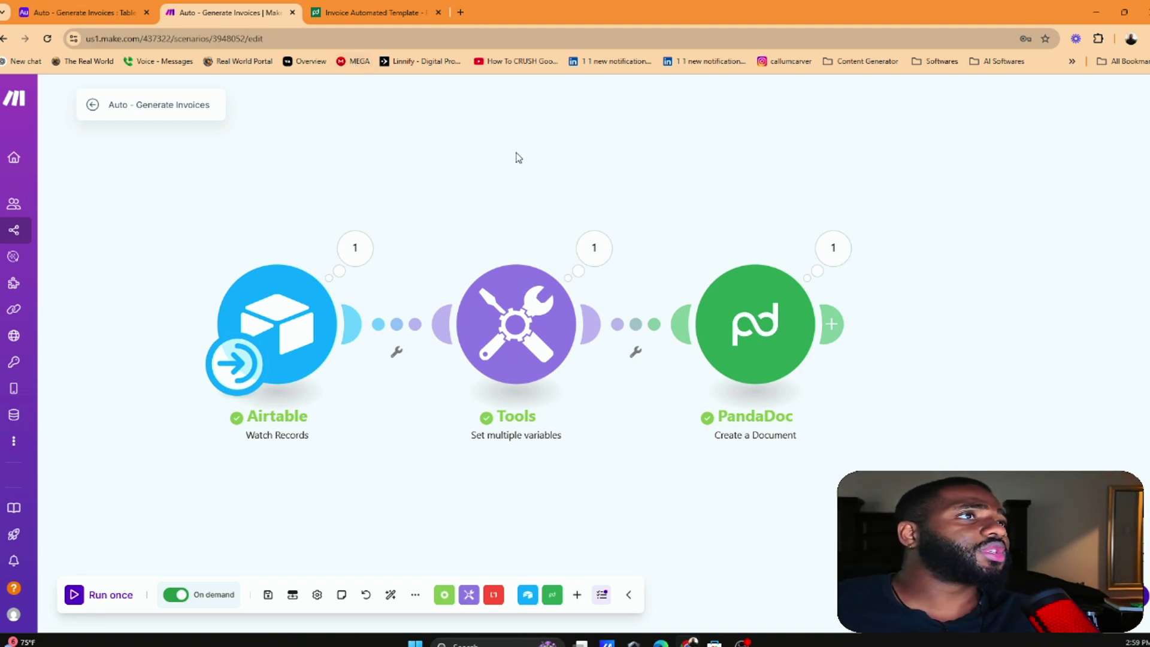
Open Gmail in a new browser tab and go to the All Mail folder
{"action": "left_click", "coordinate": [460, 12]}
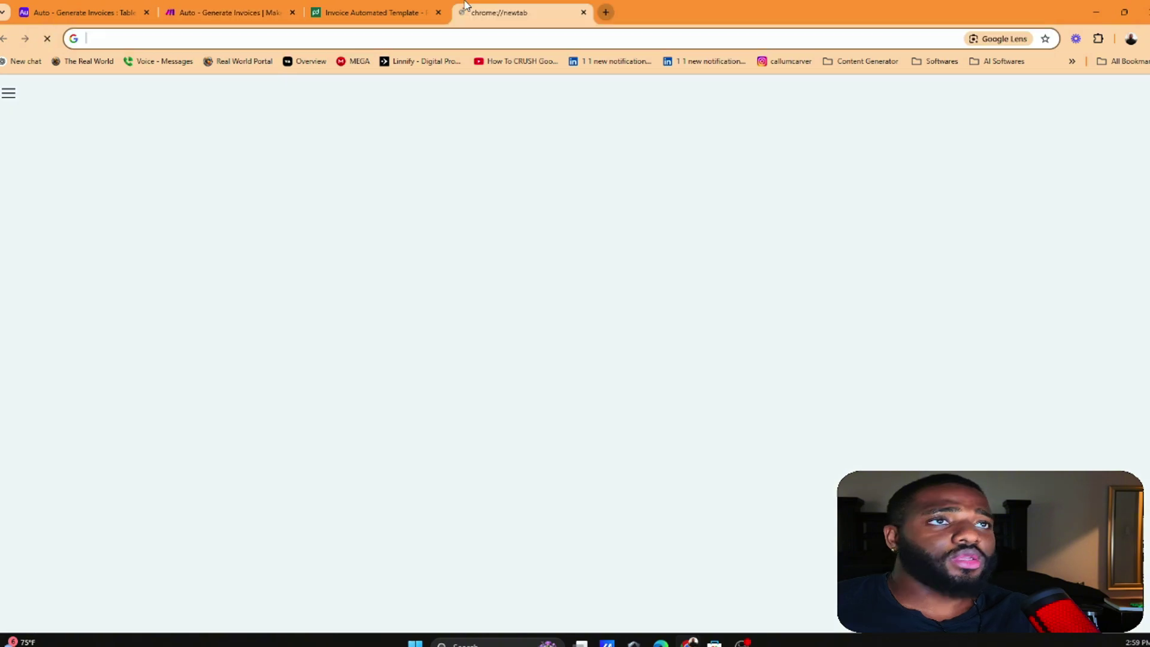
{"action": "type", "text": "gm"}
{"action": "key", "text": "Return"}
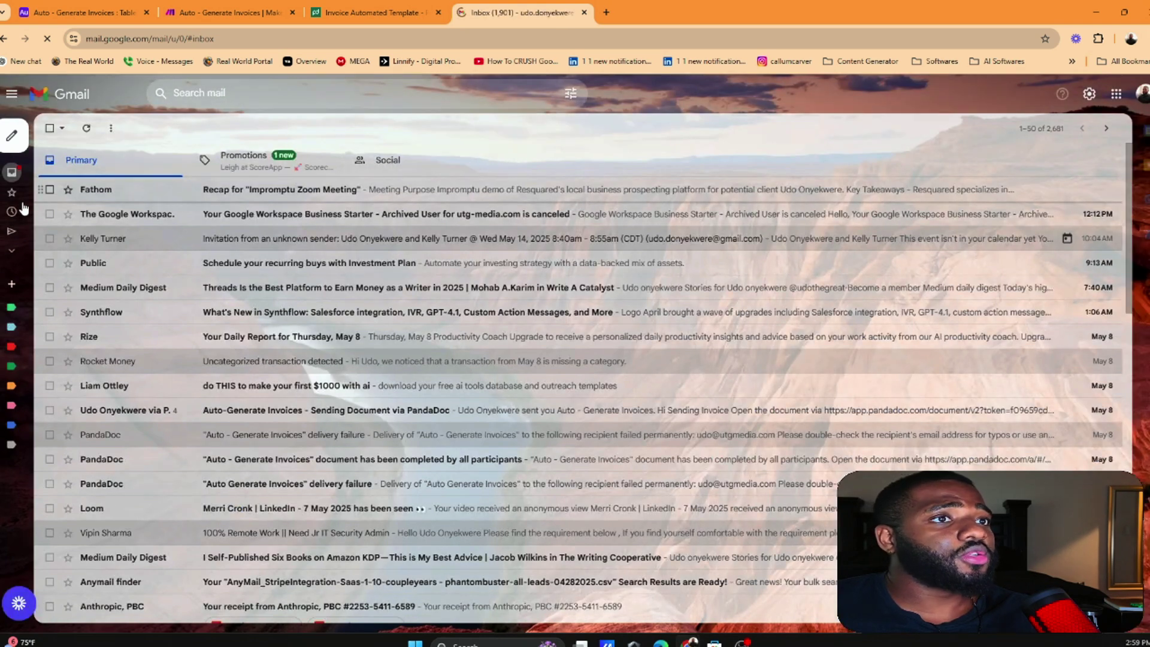
{"action": "left_click", "coordinate": [12, 252]}
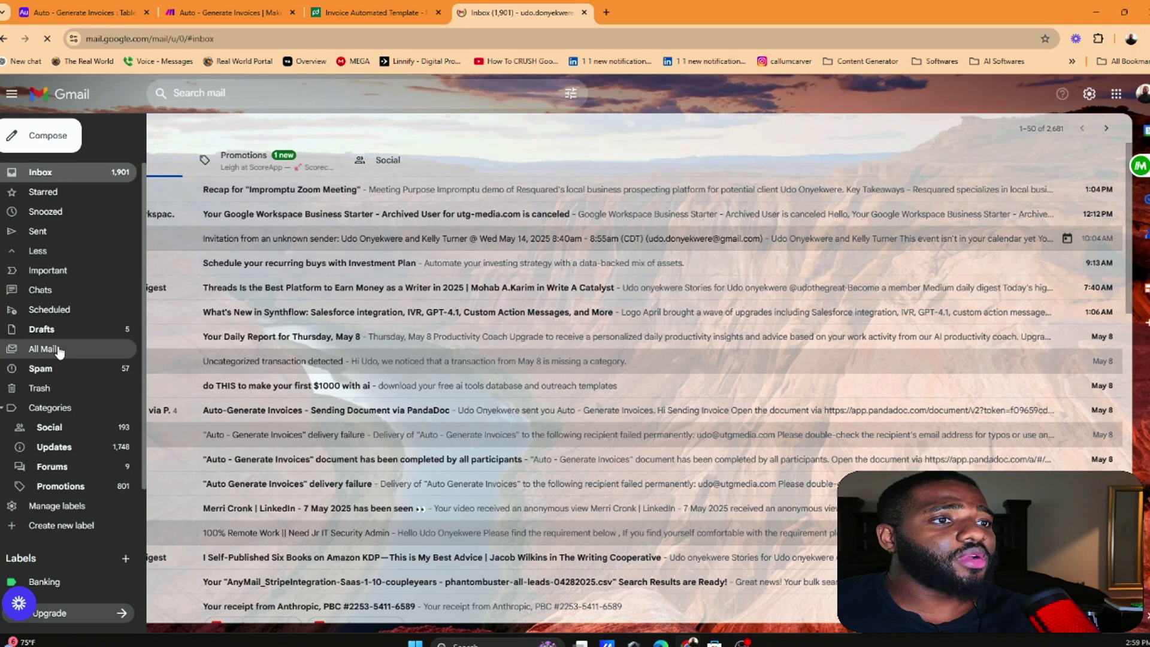
{"action": "key", "text": "g"}
{"action": "key", "text": "a"}
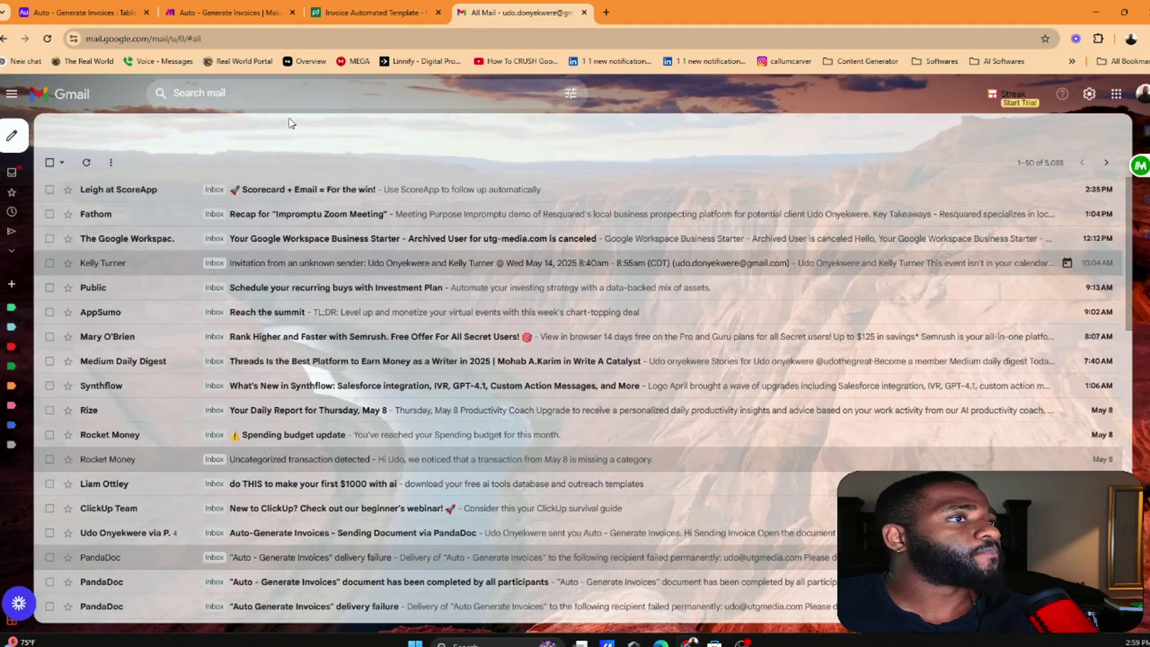
Search mail for 'invoice automated' and read PandaDoc's Auto-Generate Invoices sending email
{"action": "left_click", "coordinate": [233, 94]}
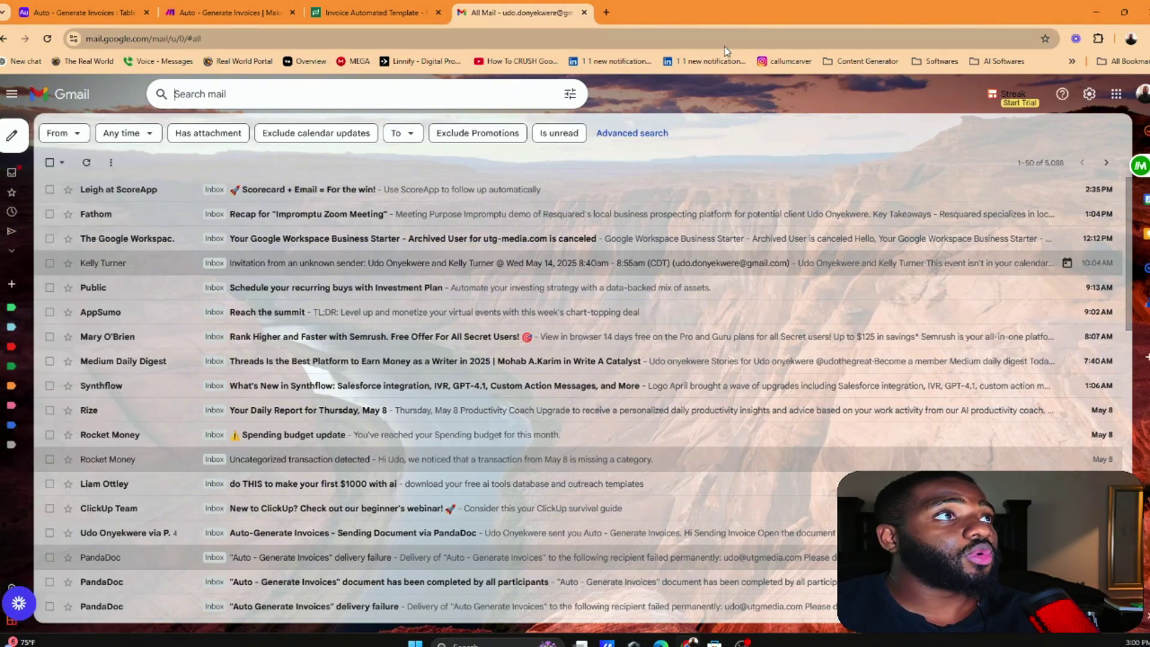
{"action": "type", "text": "in"}
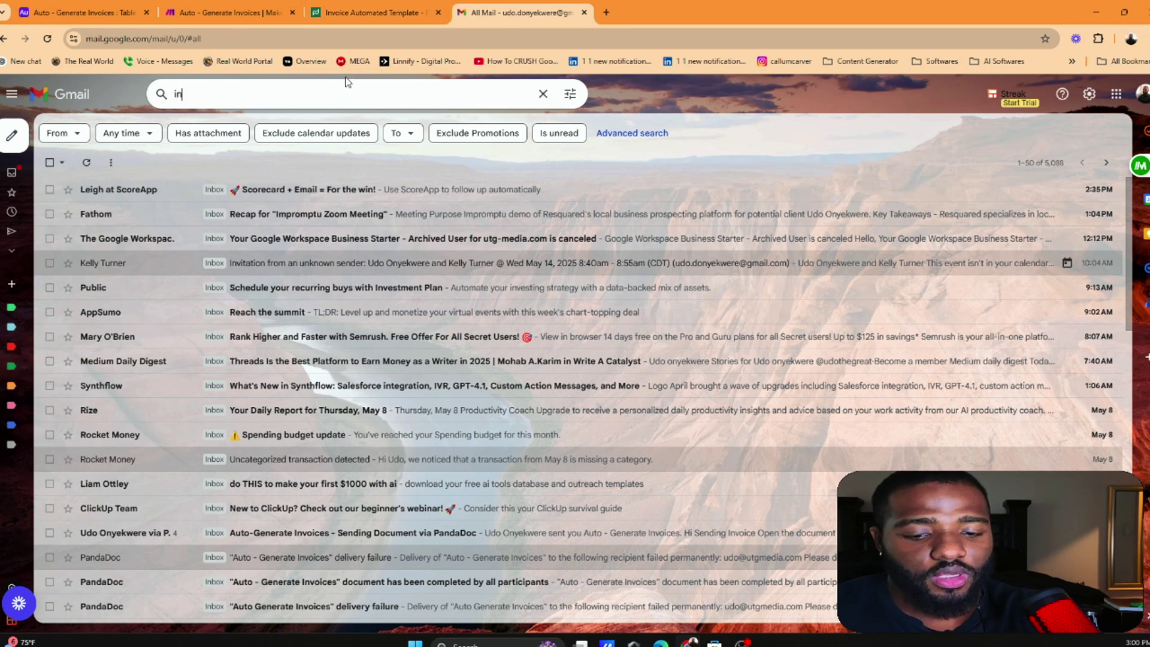
{"action": "type", "text": "voice automated"}
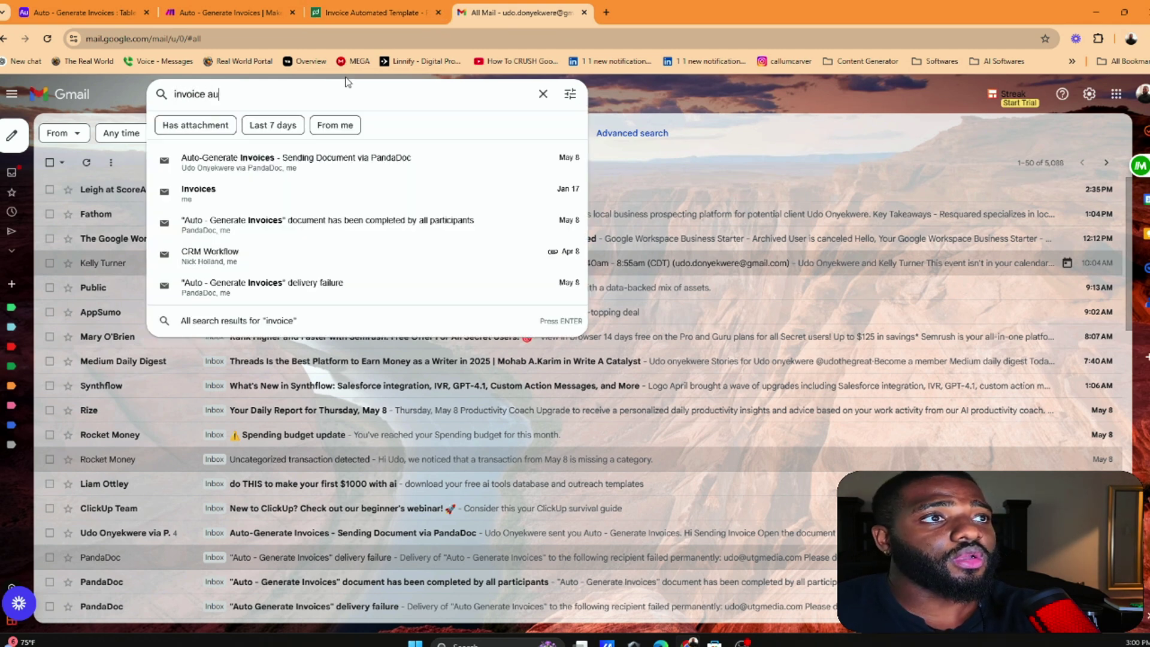
{"action": "key", "text": "Return"}
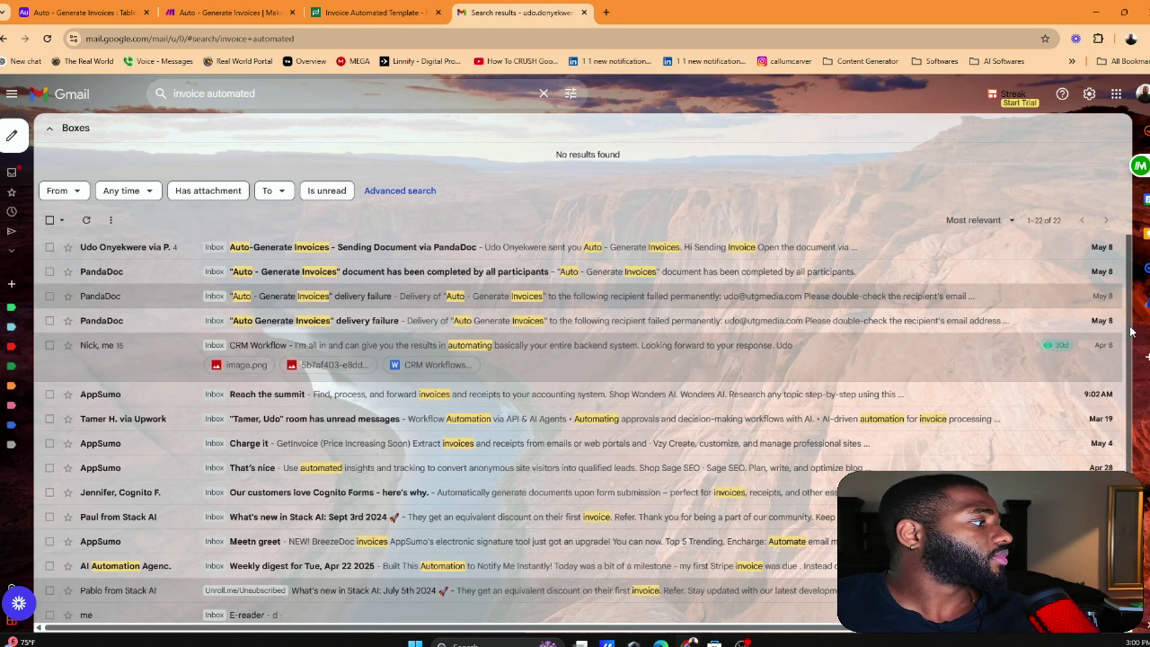
{"action": "left_click", "coordinate": [435, 252]}
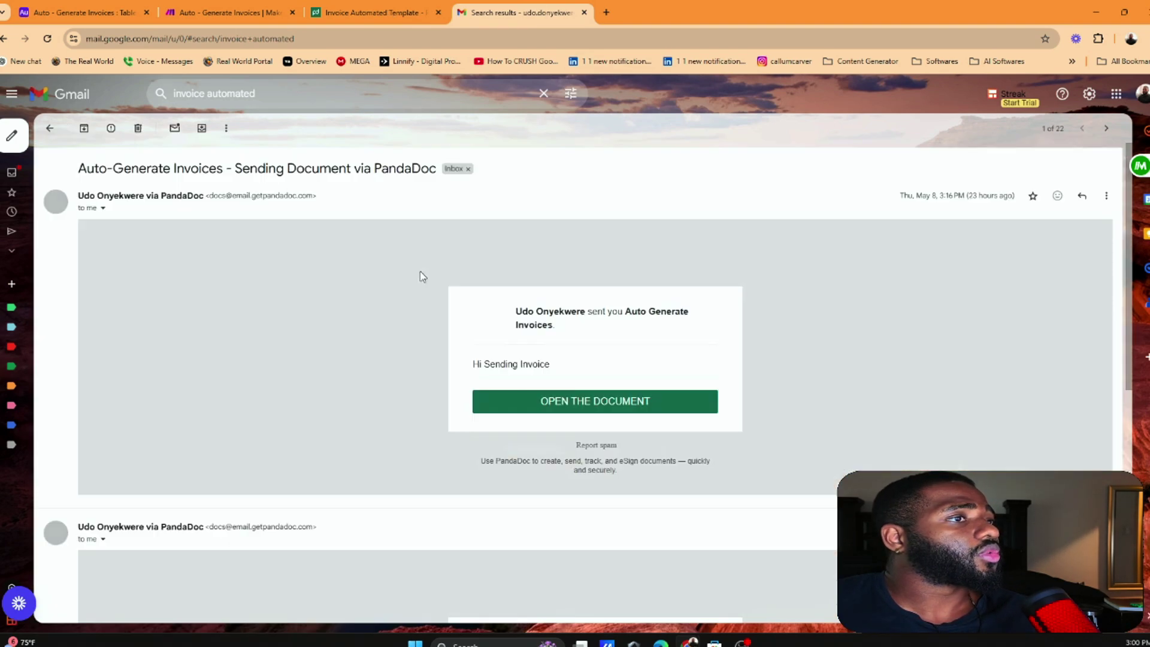
{"action": "scroll", "coordinate": [147, 274], "scroll_direction": "down", "scroll_amount": 3}
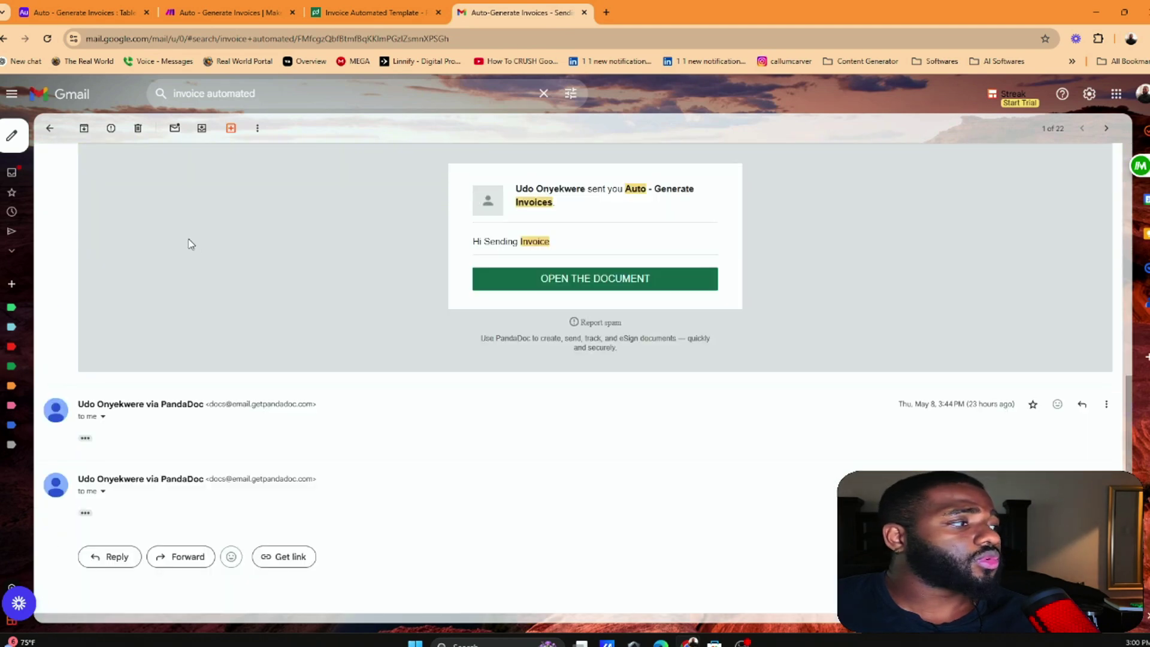
{"action": "scroll", "coordinate": [574, 396], "scroll_direction": "up", "scroll_amount": 3}
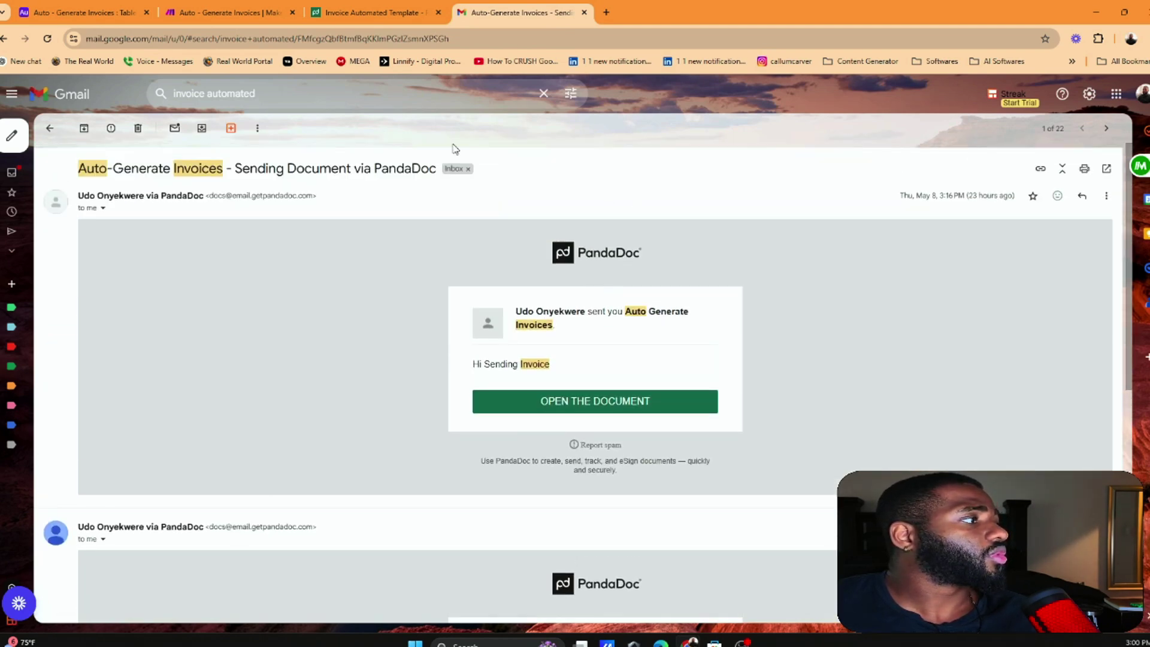
{"action": "left_click", "coordinate": [50, 130]}
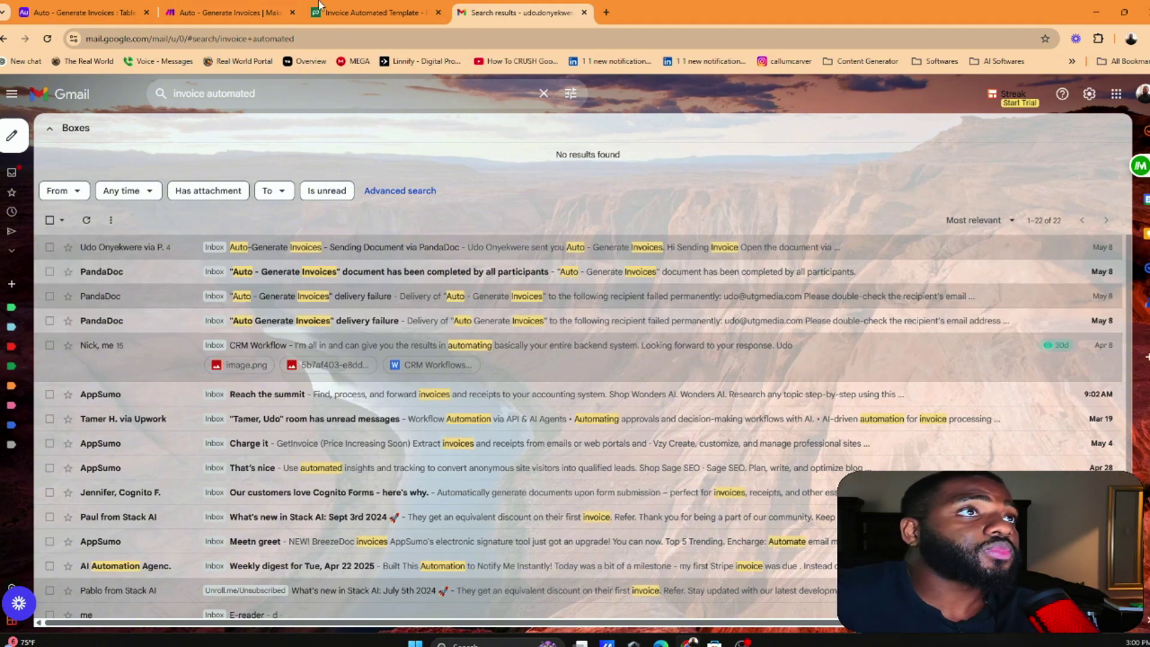
{"action": "left_click", "coordinate": [371, 12]}
{"action": "left_click", "coordinate": [282, 12]}
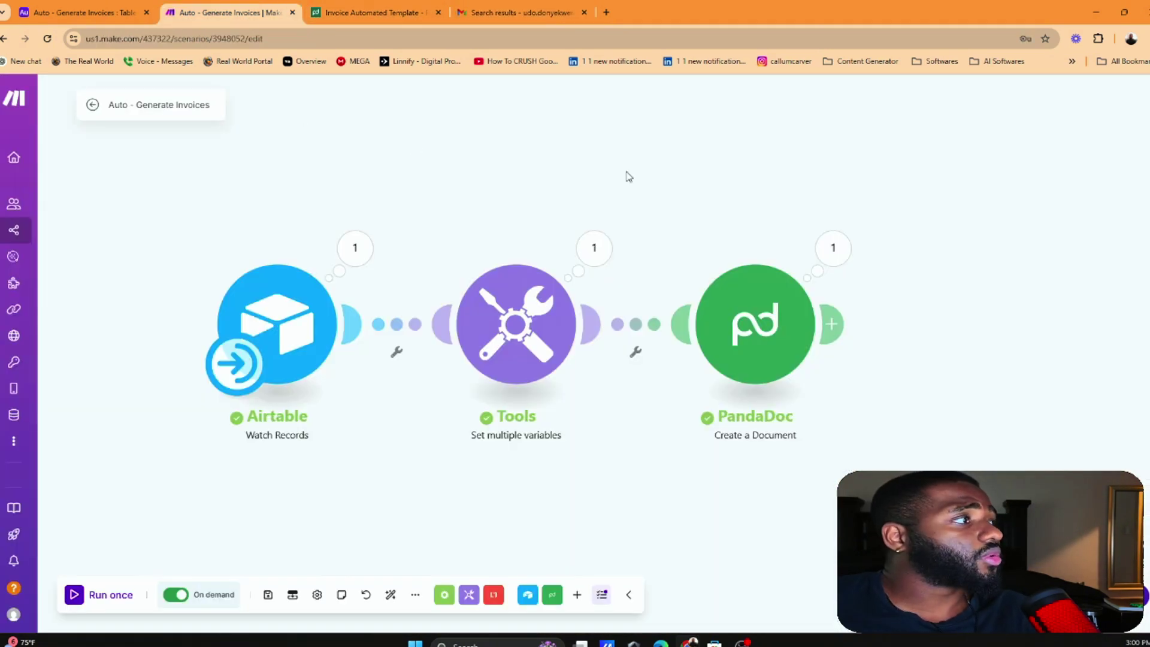
Inspect the Tools and PandaDoc modules' run details from the last execution
{"action": "left_click", "coordinate": [833, 248]}
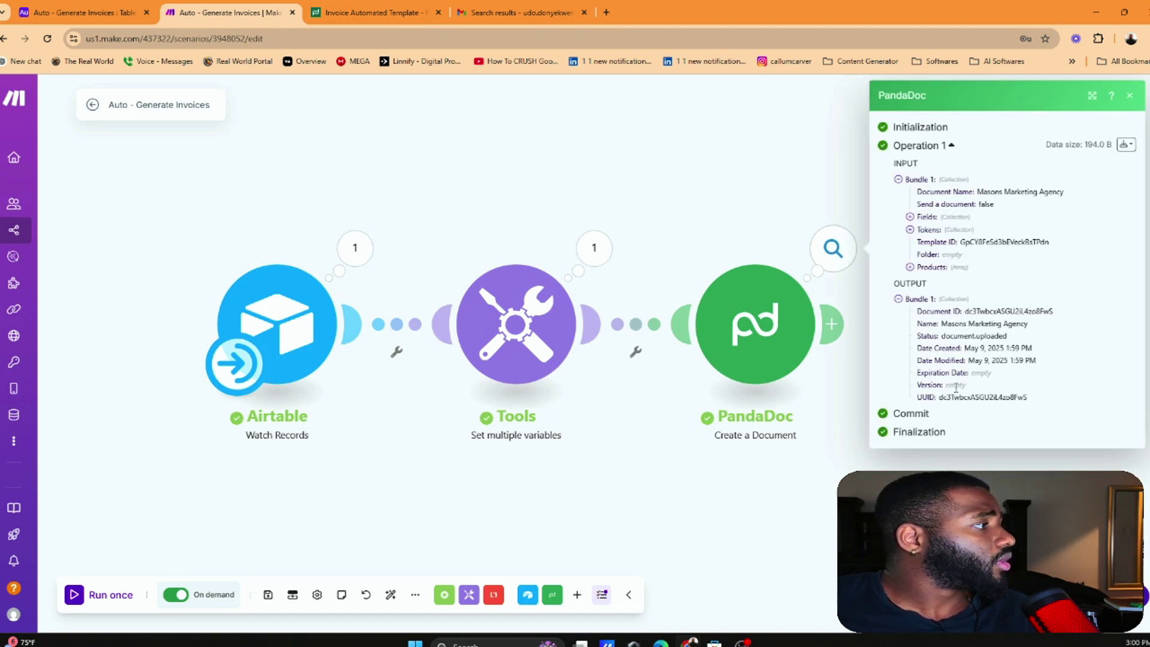
{"action": "left_click", "coordinate": [594, 247]}
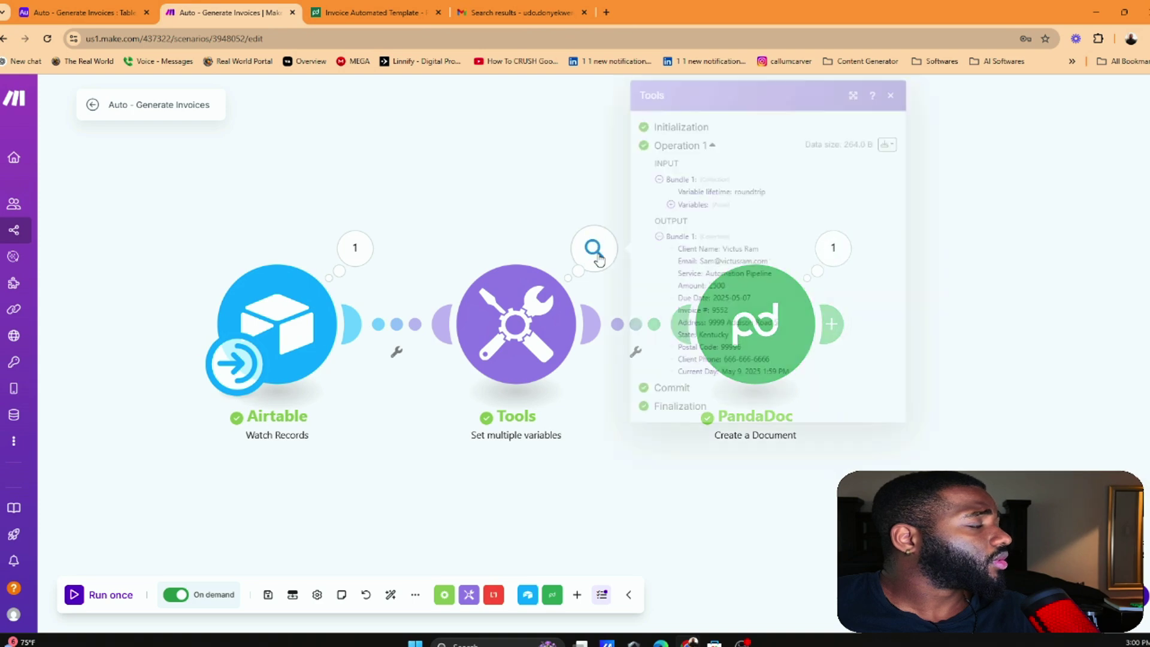
{"action": "left_click", "coordinate": [574, 194]}
{"action": "left_click", "coordinate": [832, 248]}
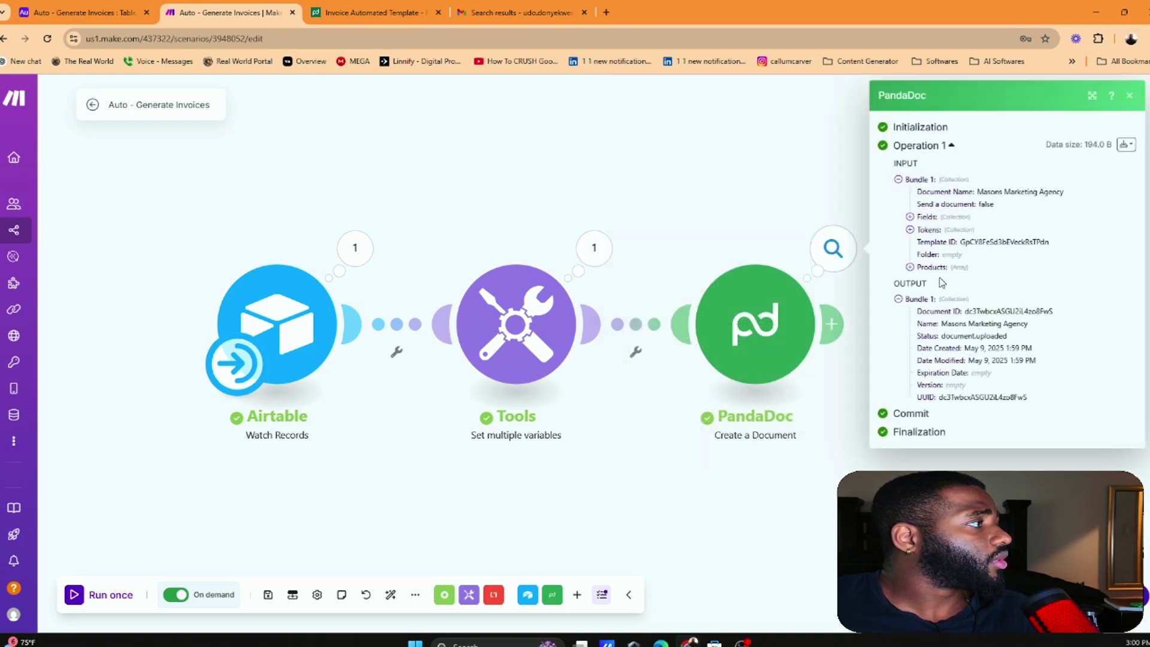
Expand Fields and Tokens to check the Client Email and Sender Email values sent
{"action": "left_click", "coordinate": [945, 217]}
{"action": "left_click", "coordinate": [949, 242]}
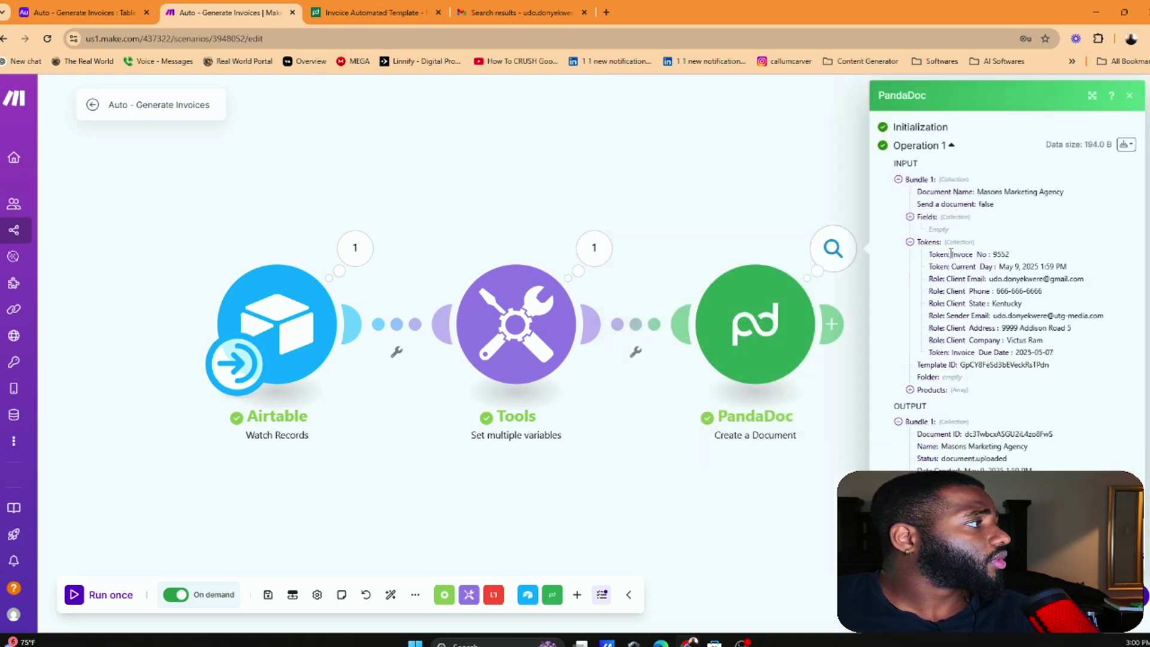
{"action": "left_click_drag", "start_coordinate": [994, 279], "coordinate": [1067, 281]}
{"action": "left_click", "coordinate": [994, 293]}
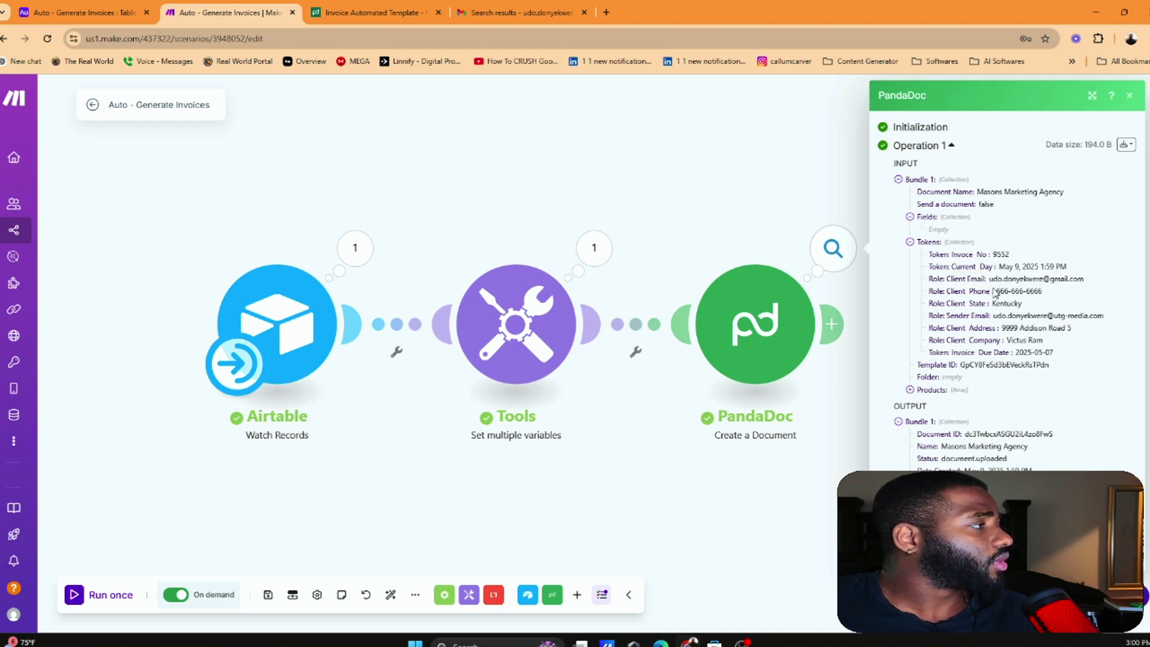
{"action": "left_click_drag", "start_coordinate": [994, 279], "coordinate": [1080, 279]}
{"action": "left_click", "coordinate": [1069, 292]}
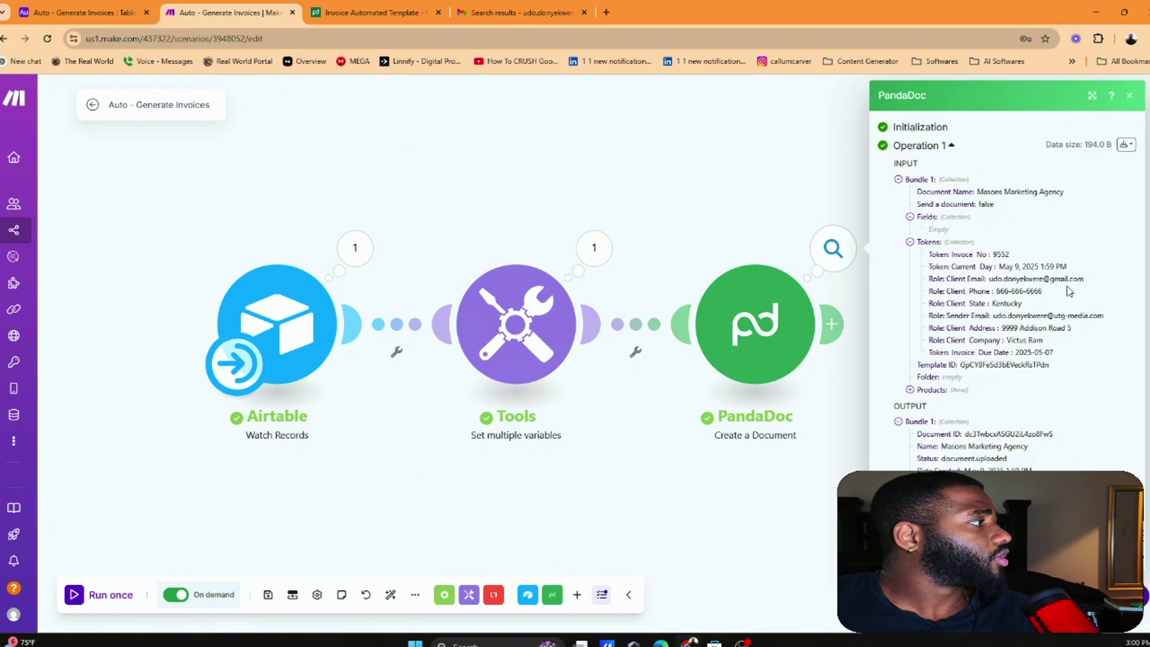
{"action": "left_click_drag", "start_coordinate": [1001, 316], "coordinate": [1080, 311]}
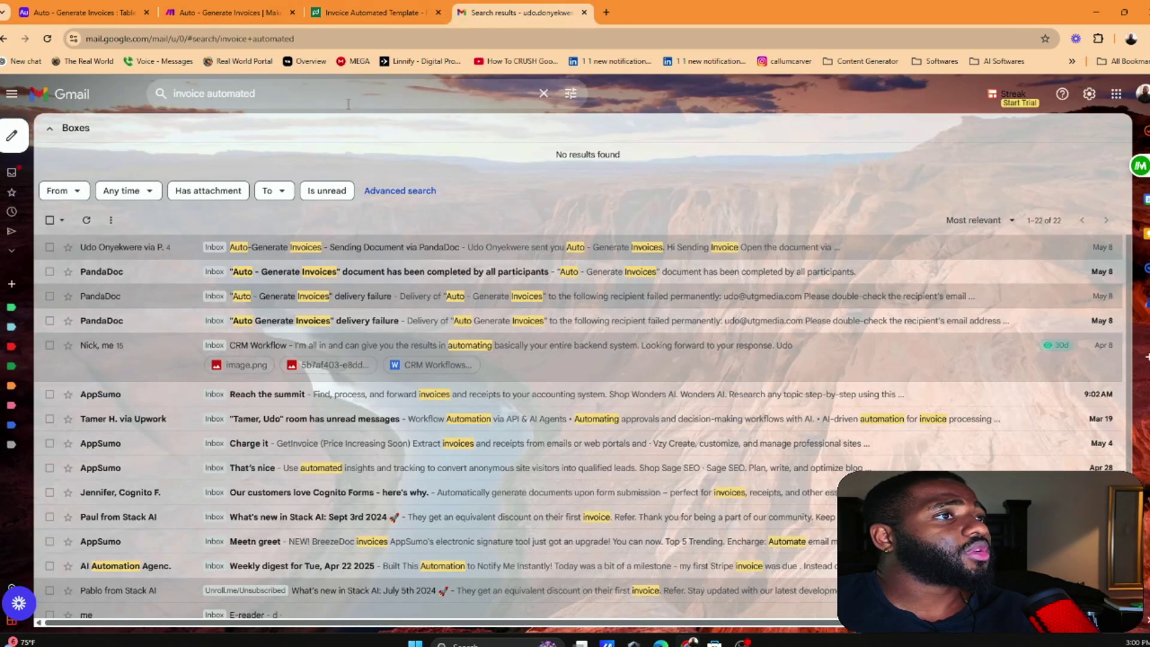
Back in Gmail, browse to All Mail and then the inbox
{"action": "left_click", "coordinate": [516, 12]}
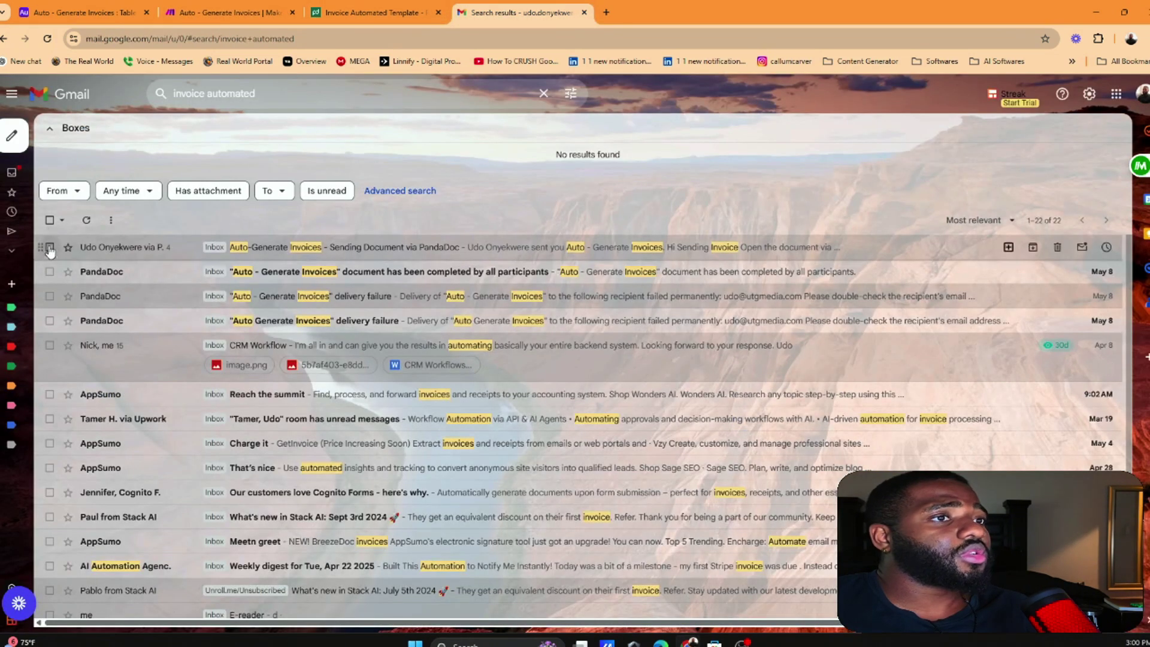
{"action": "left_click", "coordinate": [36, 250]}
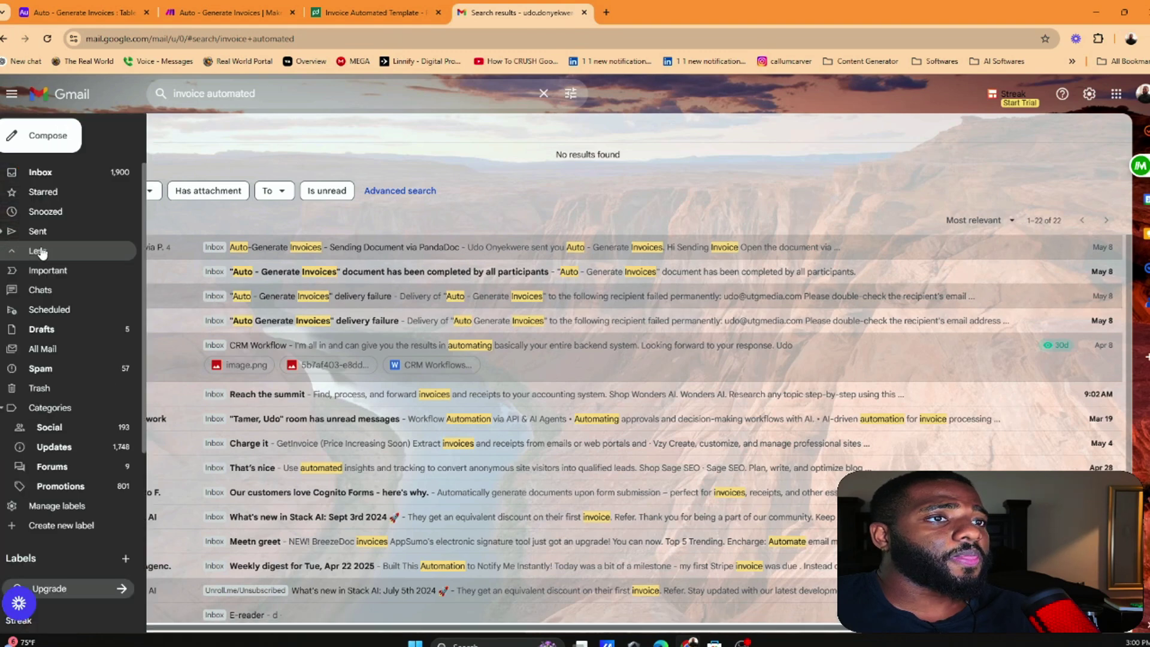
{"action": "left_click", "coordinate": [45, 349]}
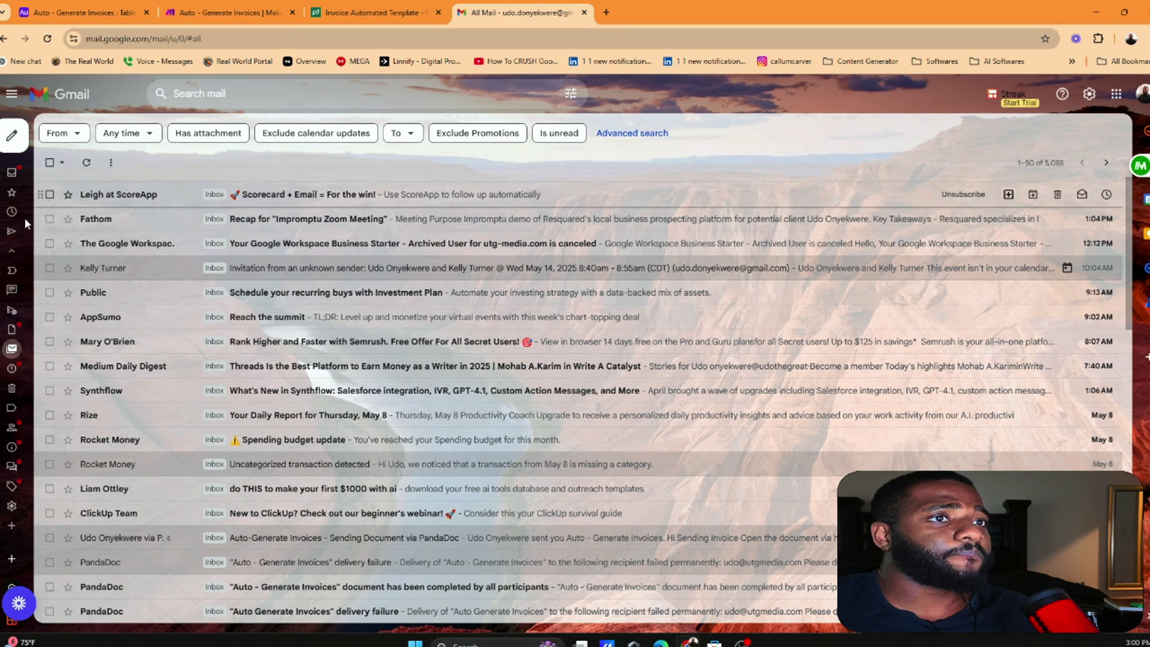
{"action": "mouse_move", "coordinate": [12, 212]}
{"action": "left_click", "coordinate": [24, 172]}
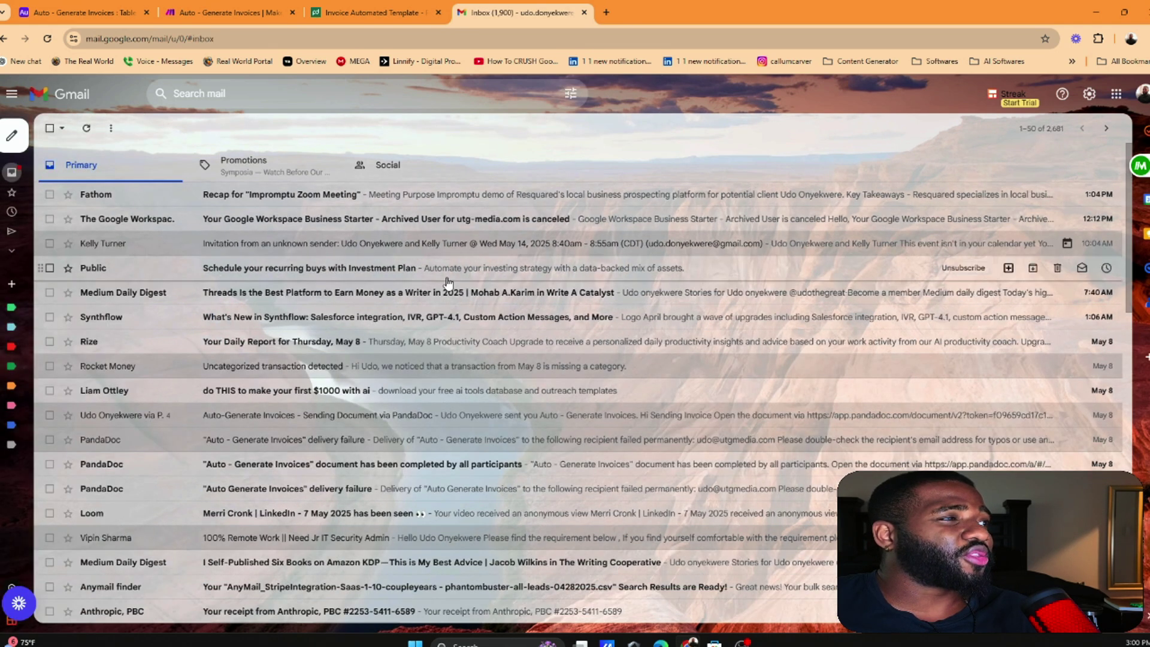
Search the work e-mail address and open PandaDoc's delivery-failure email
{"action": "left_click", "coordinate": [253, 93]}
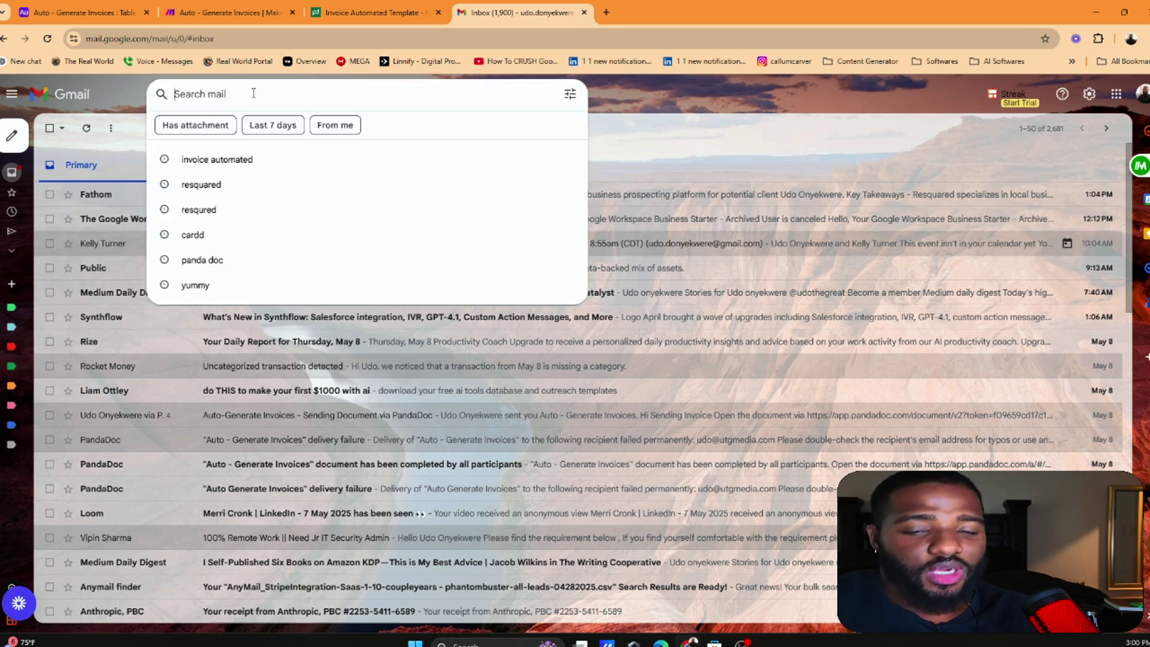
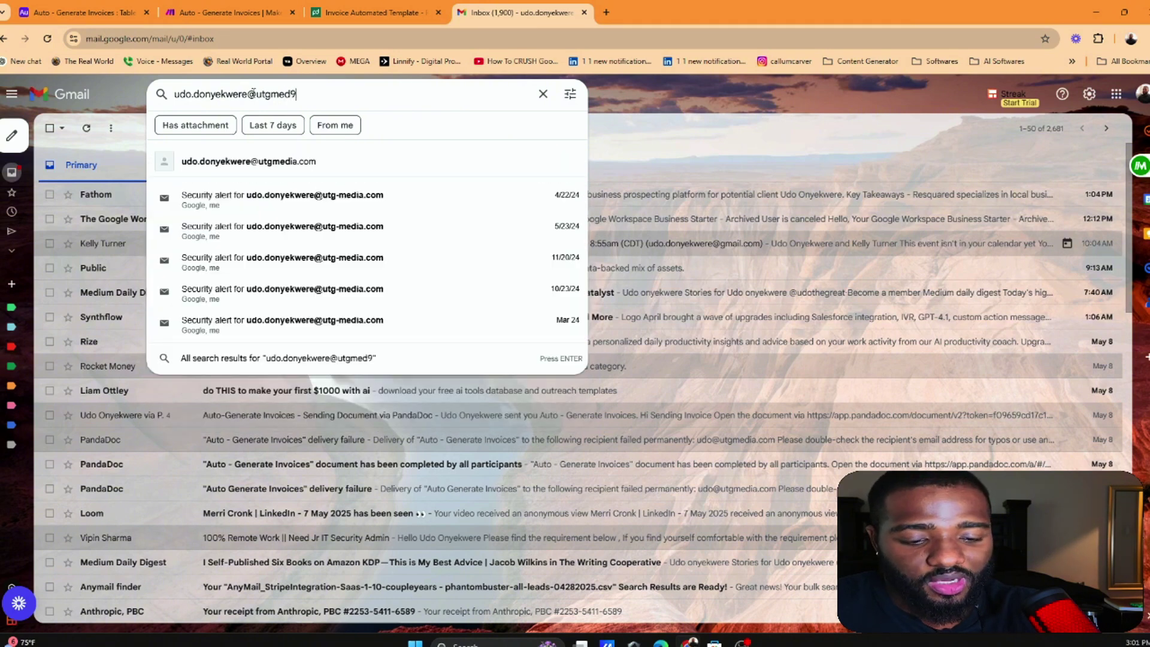
{"action": "key", "text": "Return"}
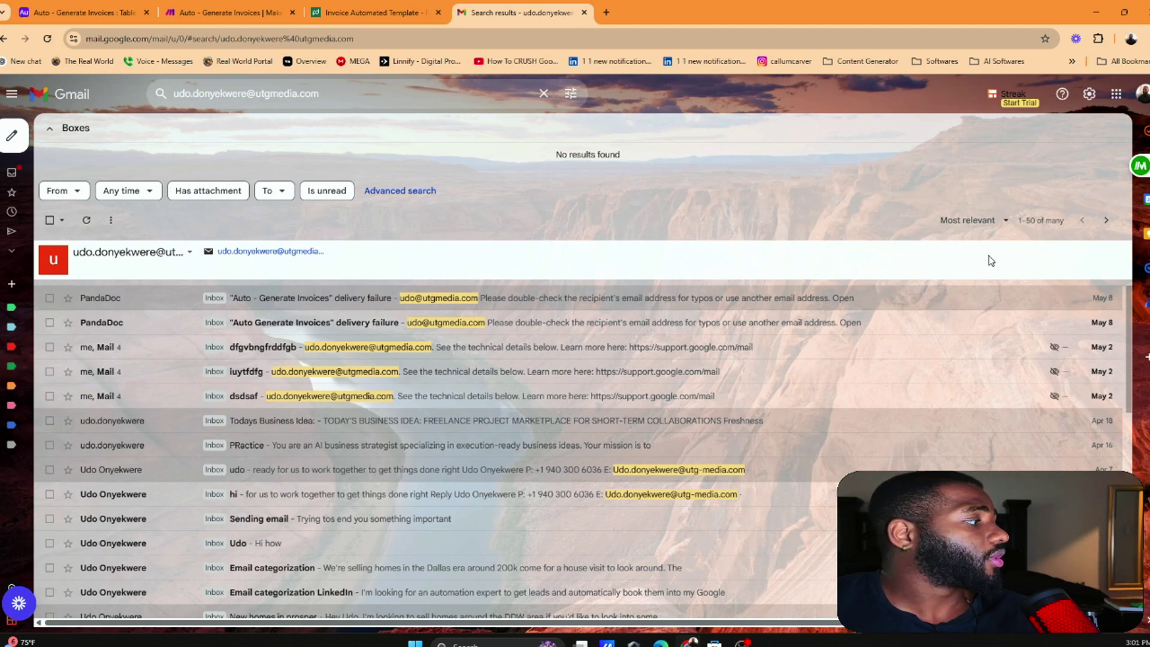
{"action": "left_click", "coordinate": [505, 298]}
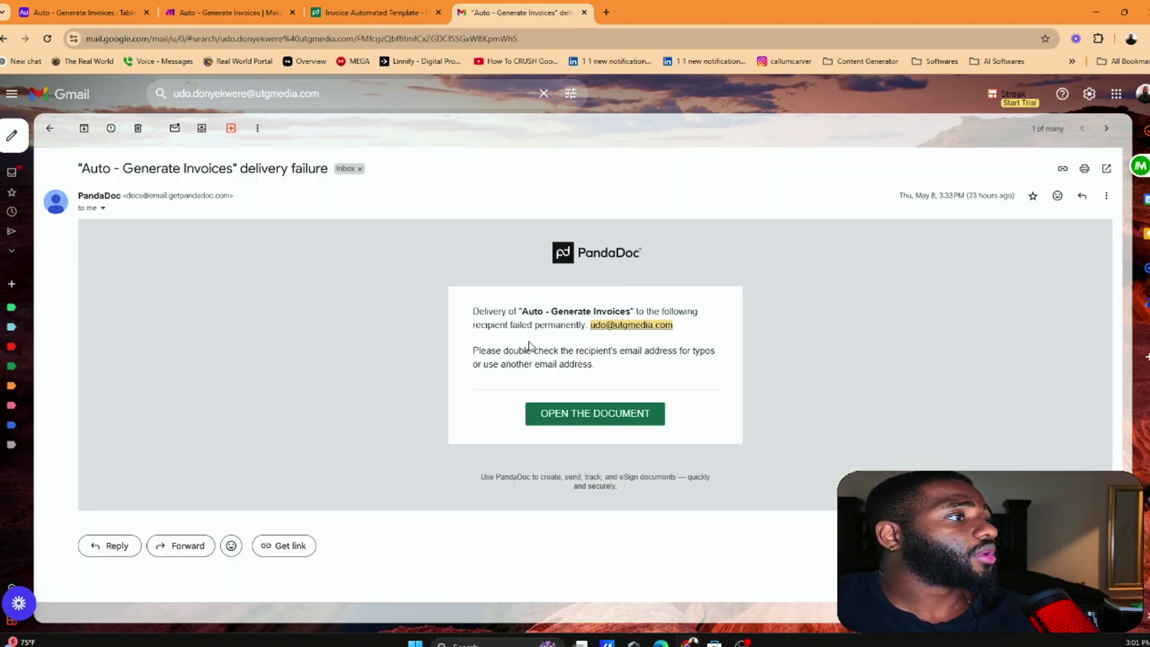
{"action": "left_click", "coordinate": [50, 128]}
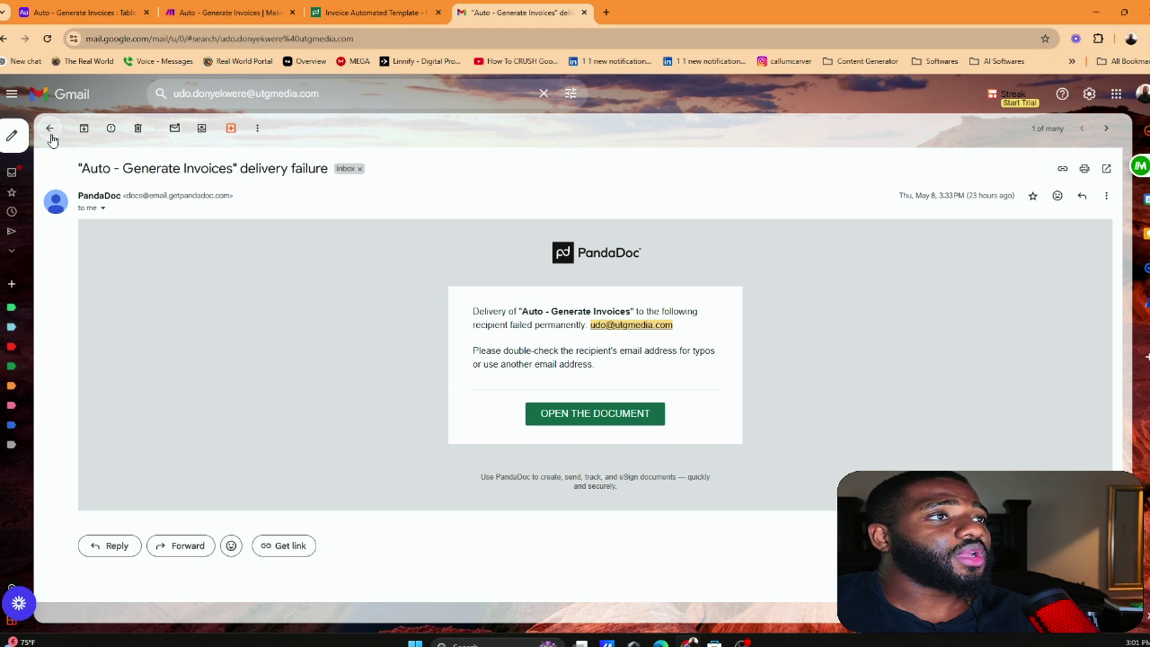
Glance at the Make scenario, then return to PandaDoc's Invoice Automated Template
{"action": "left_click", "coordinate": [395, 11]}
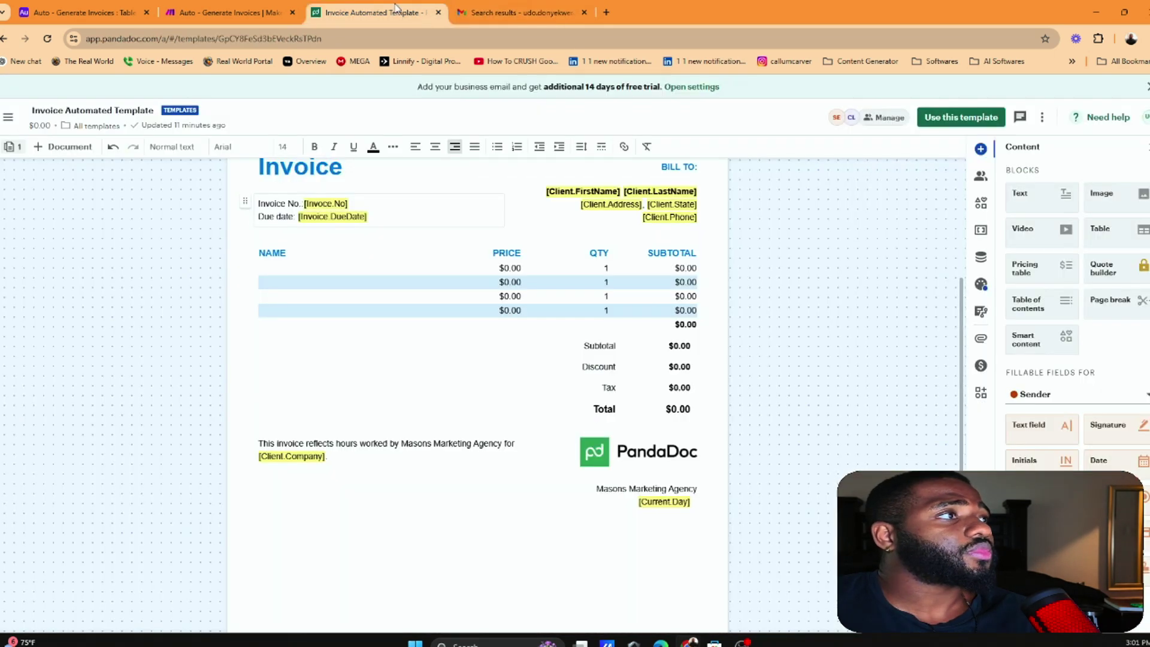
{"action": "left_click", "coordinate": [240, 10]}
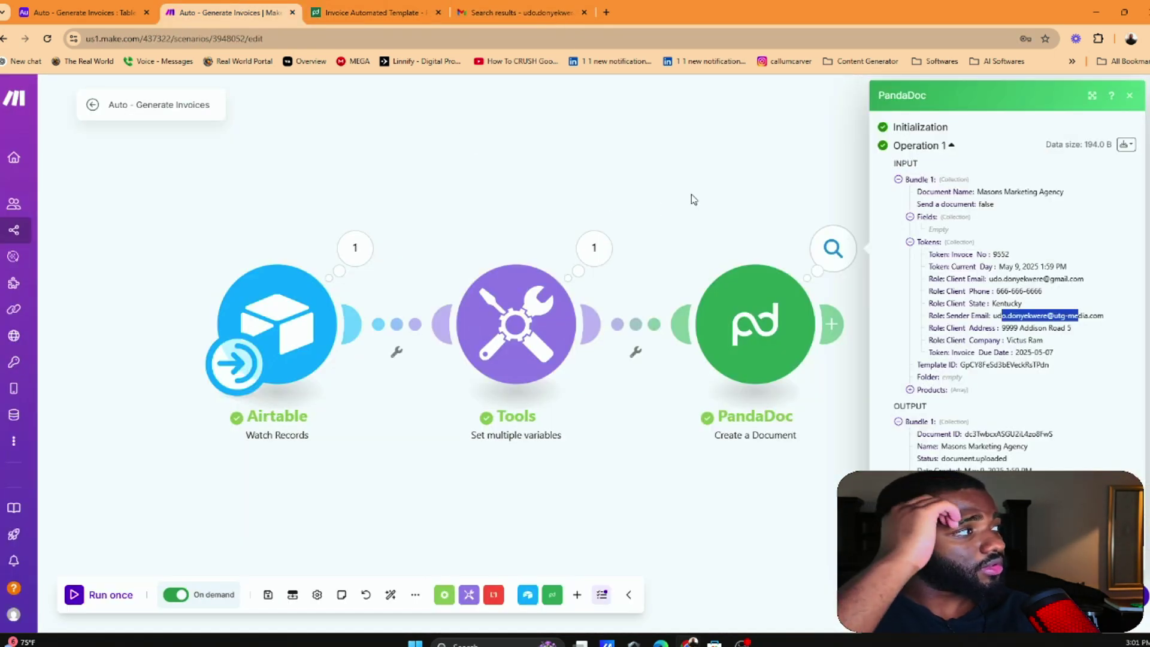
{"action": "left_click", "coordinate": [1028, 352]}
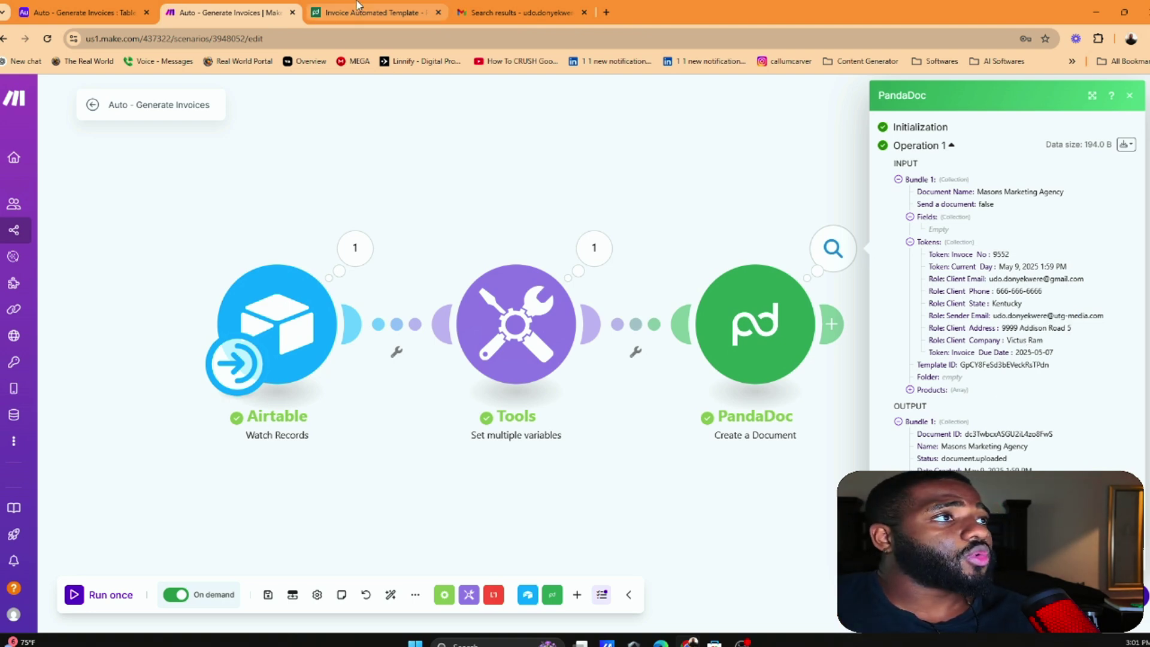
{"action": "left_click", "coordinate": [371, 12]}
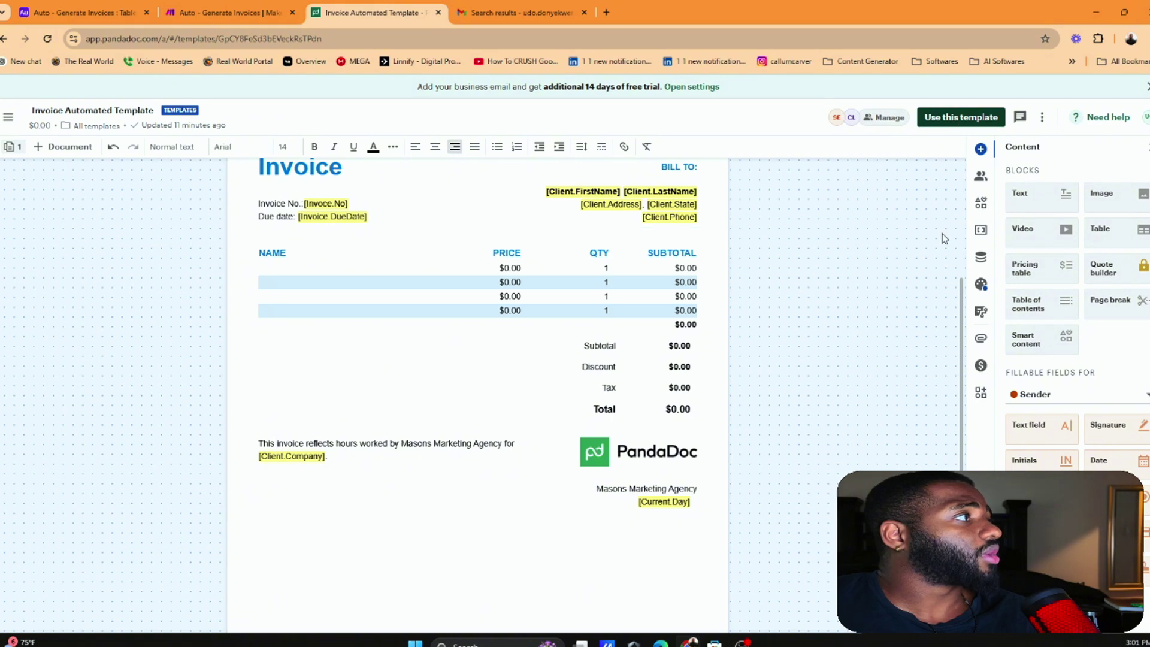
{"action": "scroll", "coordinate": [959, 175], "scroll_direction": "up", "scroll_amount": 3}
Try the template's Use this template and Settings options, then go to the Home dashboard
{"action": "left_click", "coordinate": [961, 117]}
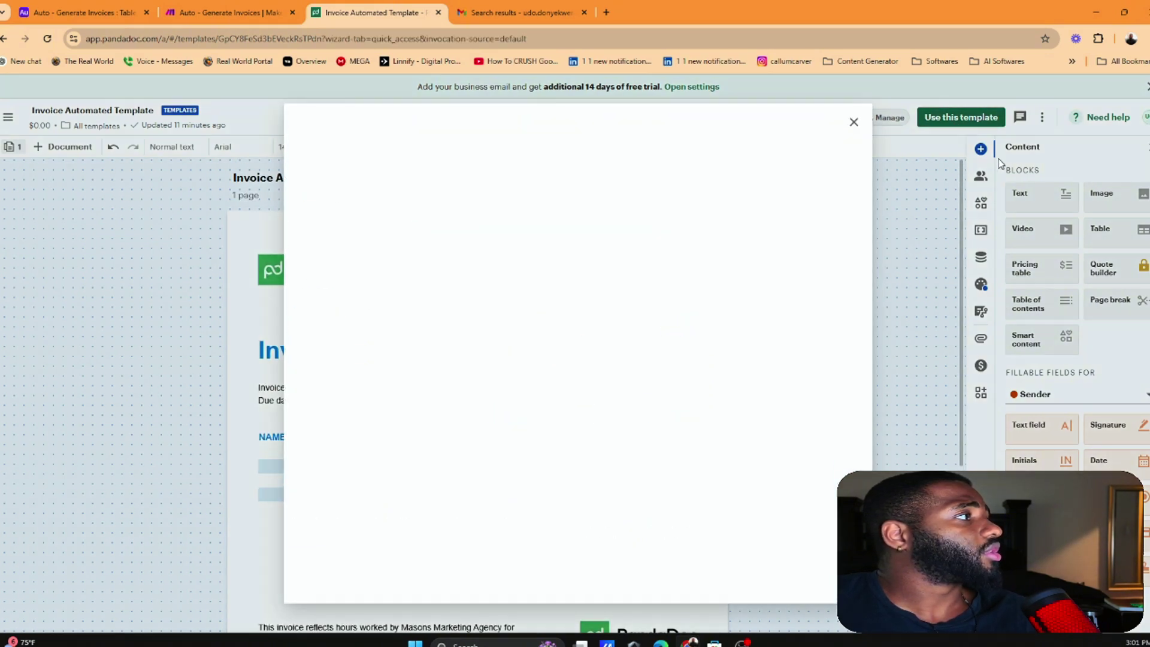
{"action": "left_click", "coordinate": [916, 214]}
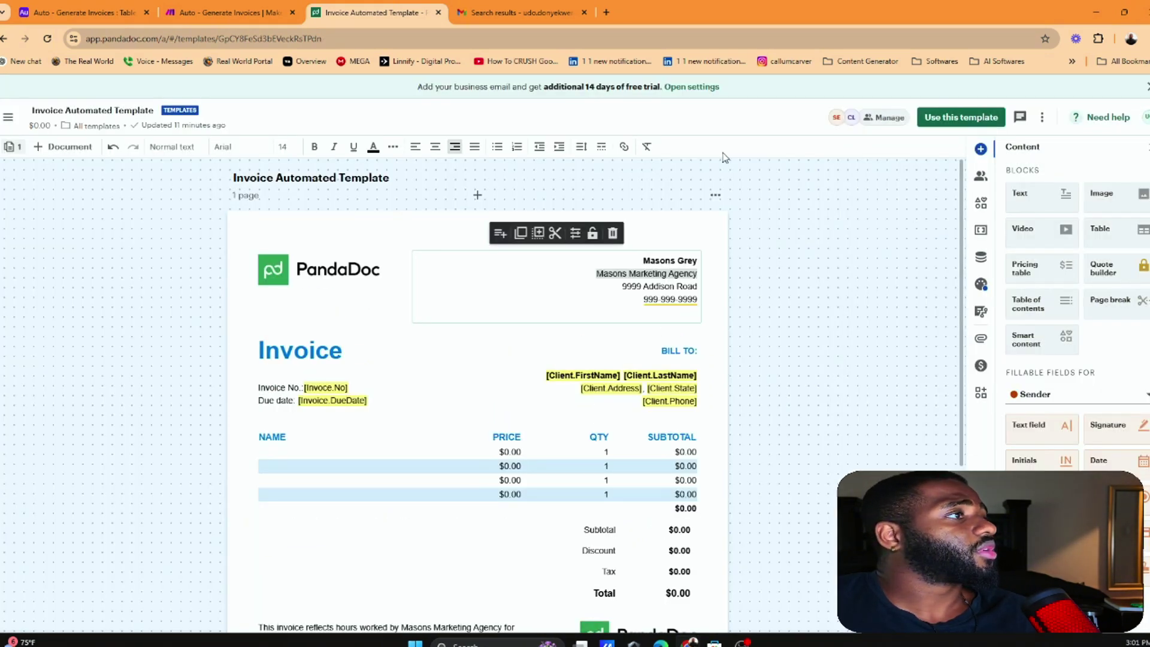
{"action": "left_click", "coordinate": [1042, 118]}
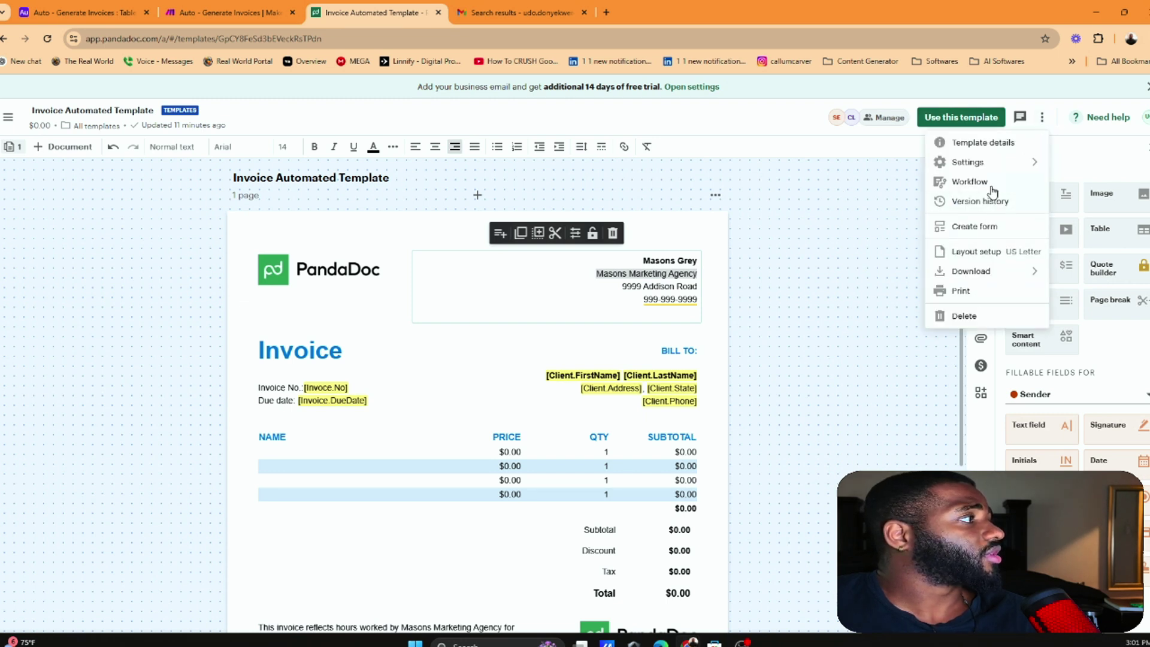
{"action": "left_click", "coordinate": [968, 161]}
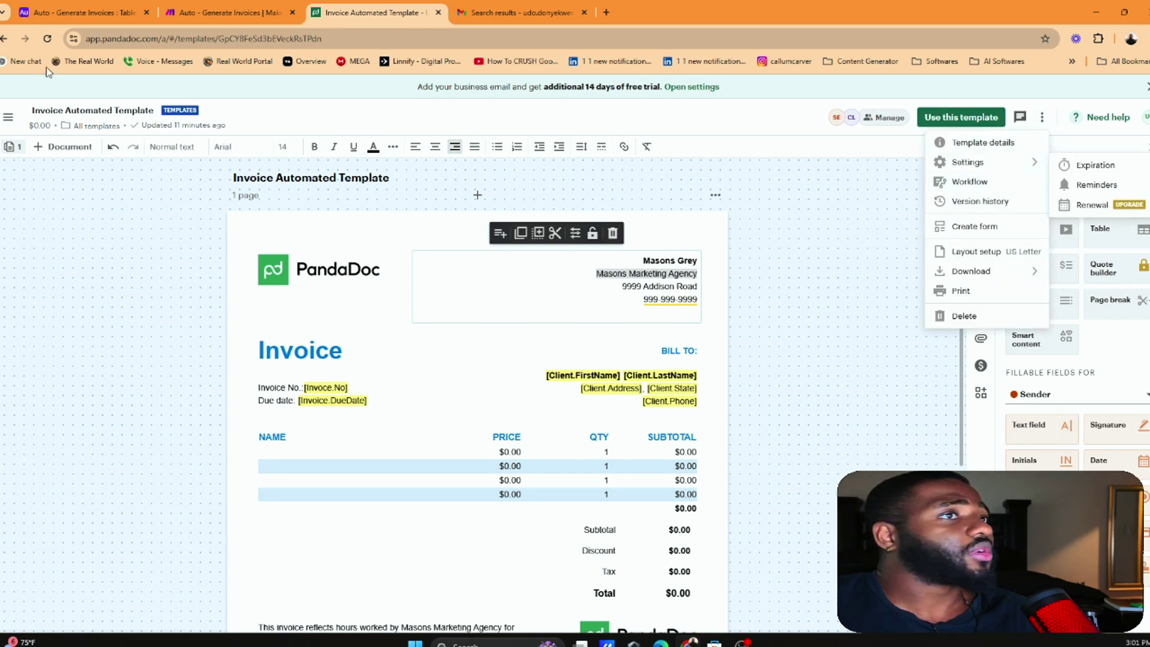
{"action": "left_click", "coordinate": [11, 113]}
{"action": "left_click", "coordinate": [45, 201]}
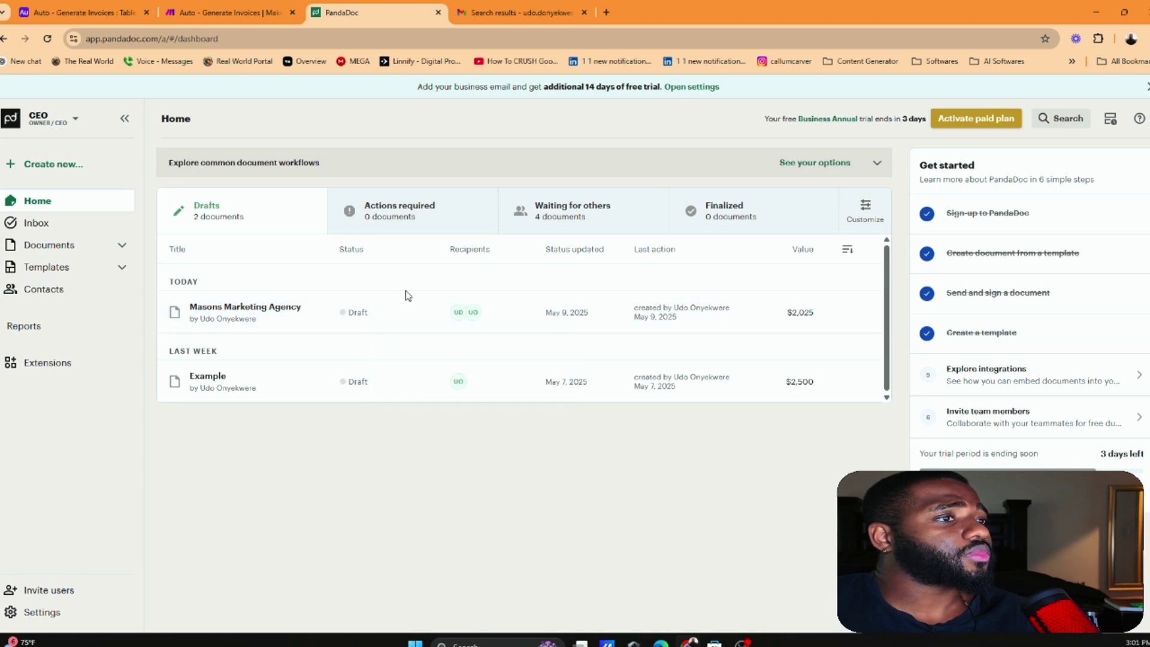
Open the sent Auto - Generate Invoices document and check its -$223.02 discount and $2,007.18 total
{"action": "left_click", "coordinate": [563, 213]}
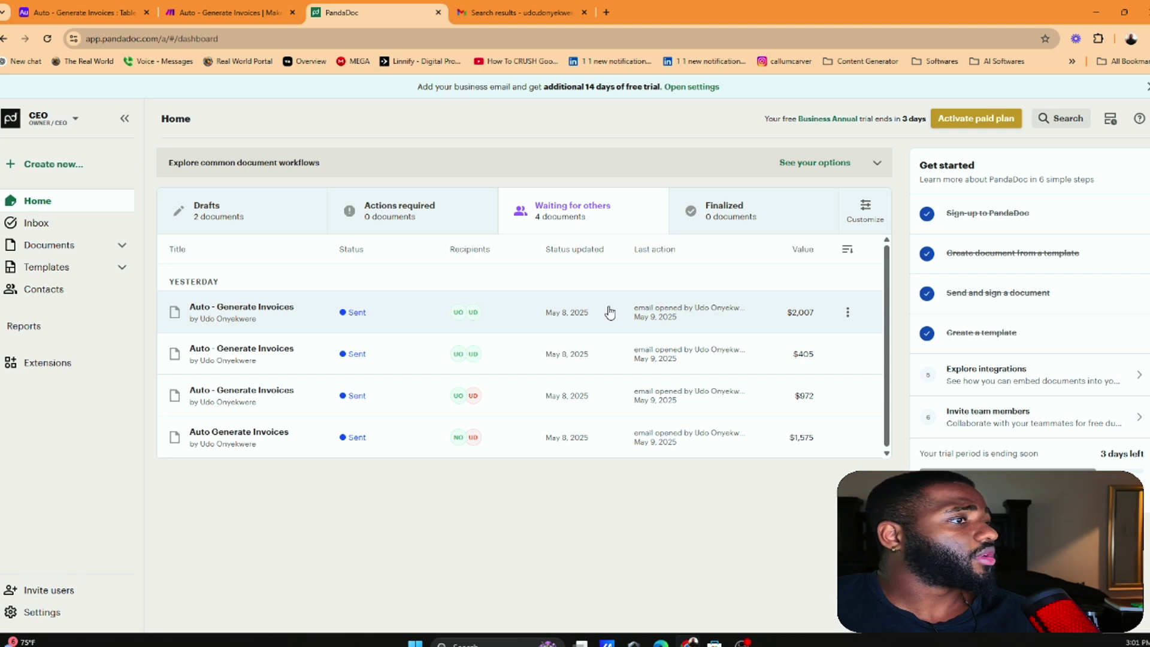
{"action": "left_click", "coordinate": [228, 309]}
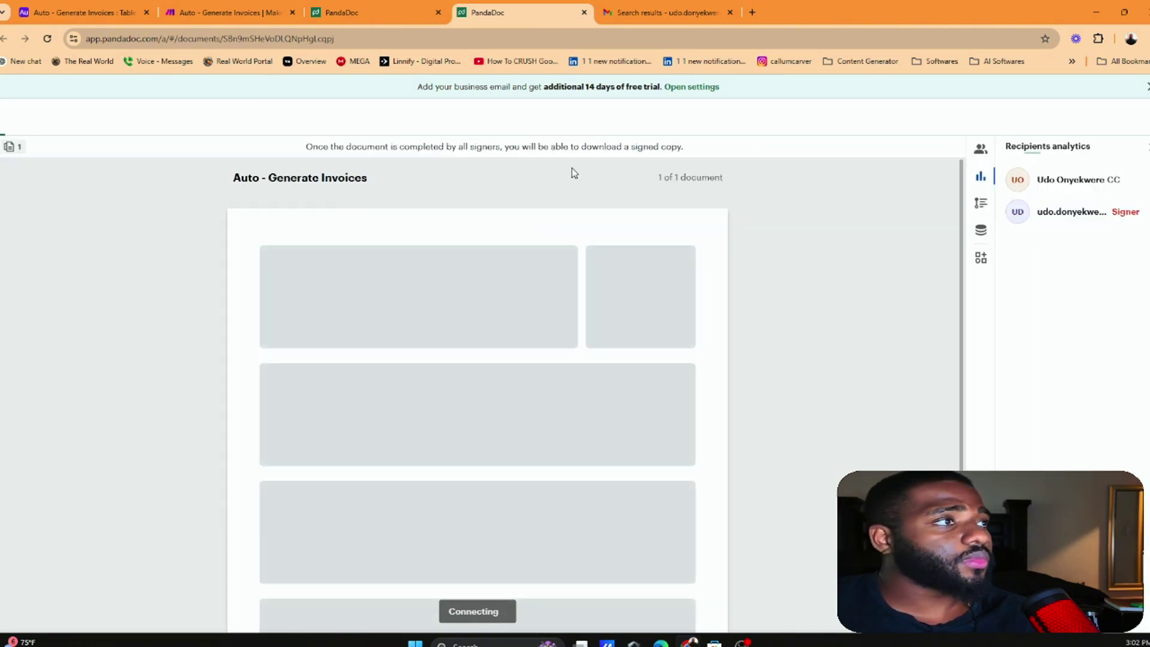
{"action": "scroll", "coordinate": [480, 258], "scroll_direction": "down", "scroll_amount": 2}
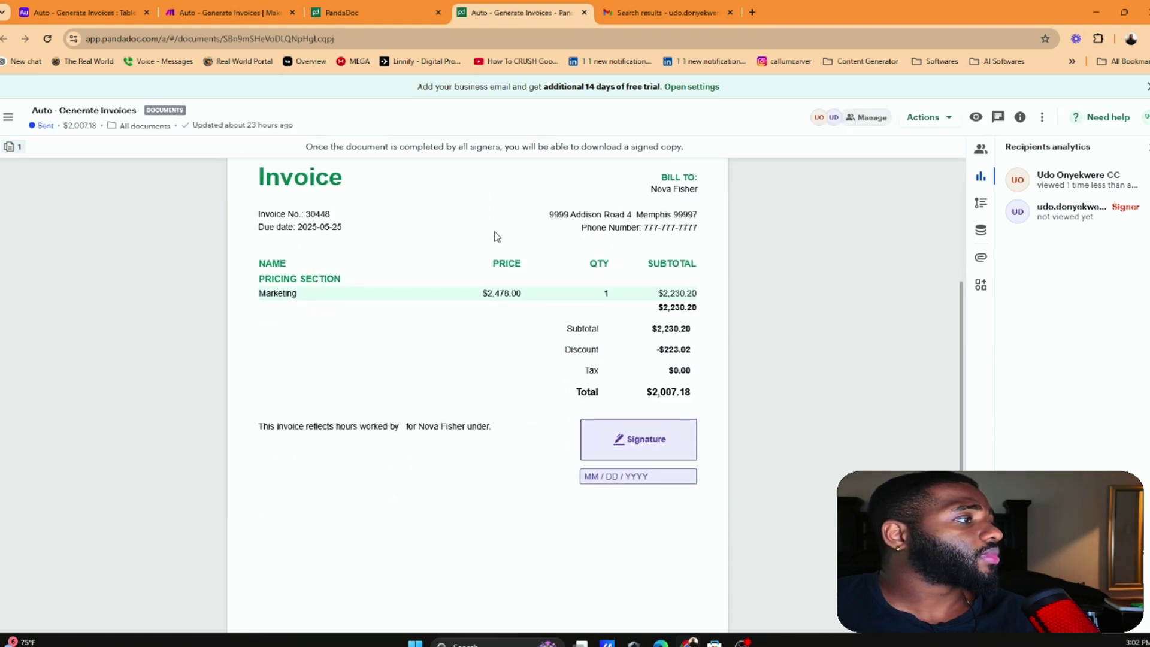
{"action": "scroll", "coordinate": [566, 271], "scroll_direction": "up", "scroll_amount": 1}
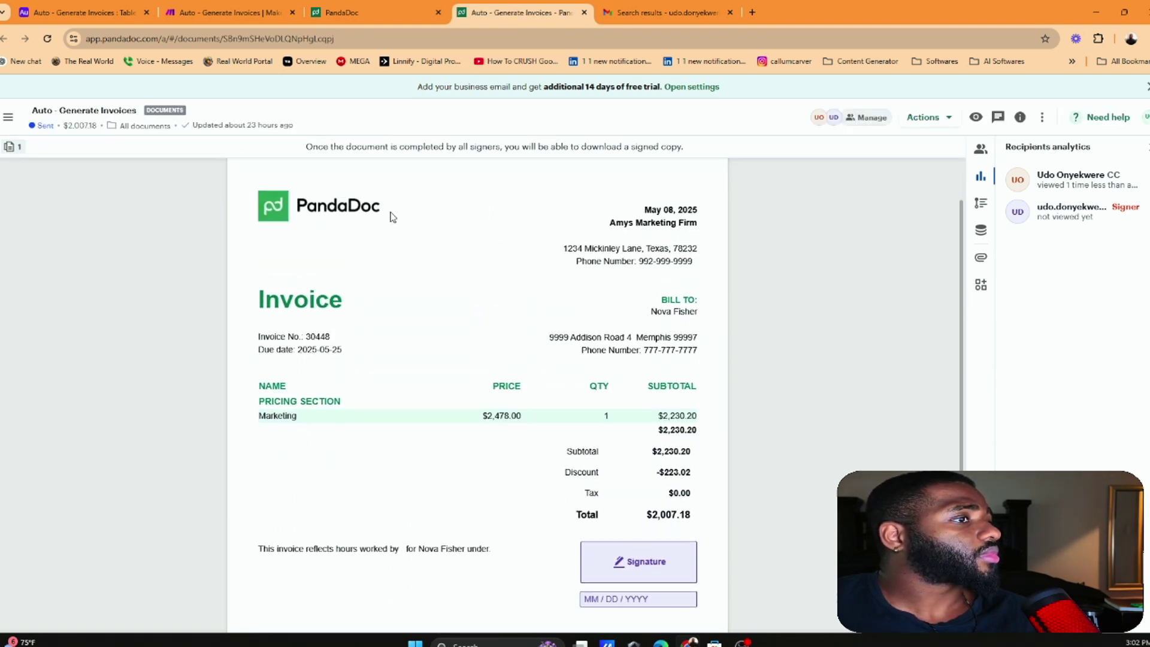
{"action": "scroll", "coordinate": [393, 217], "scroll_direction": "up", "scroll_amount": 1}
{"action": "scroll", "coordinate": [479, 218], "scroll_direction": "down", "scroll_amount": 1}
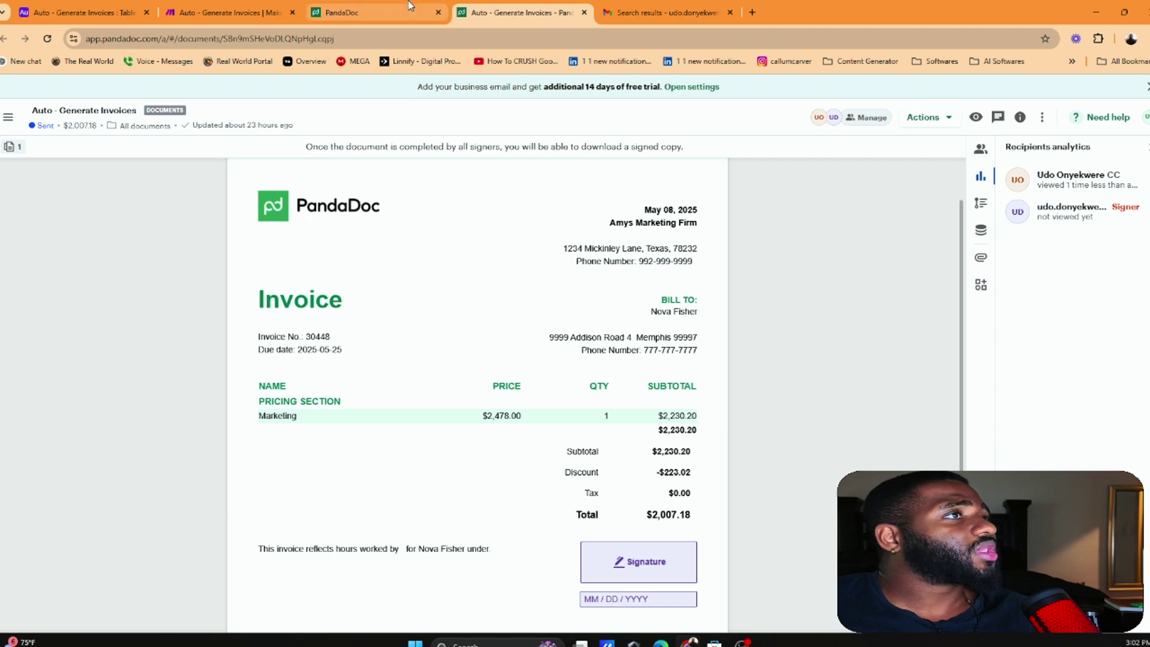
Return to the dashboard's Drafts list, then switch to the Make scenario
{"action": "left_click", "coordinate": [335, 12]}
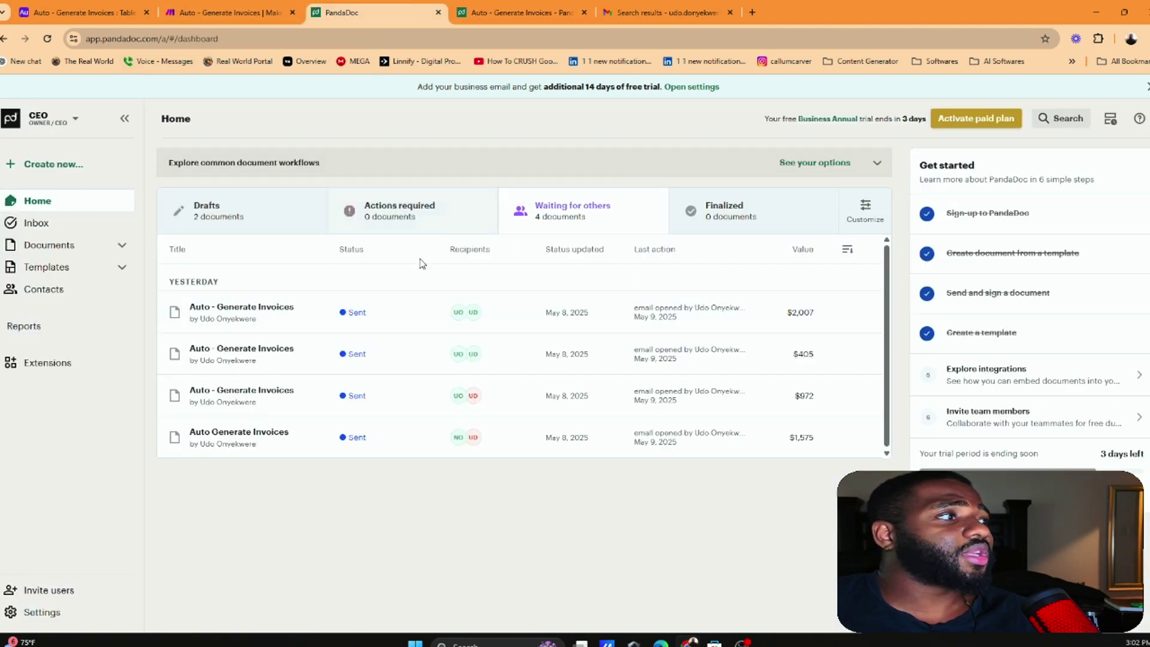
{"action": "left_click", "coordinate": [252, 200]}
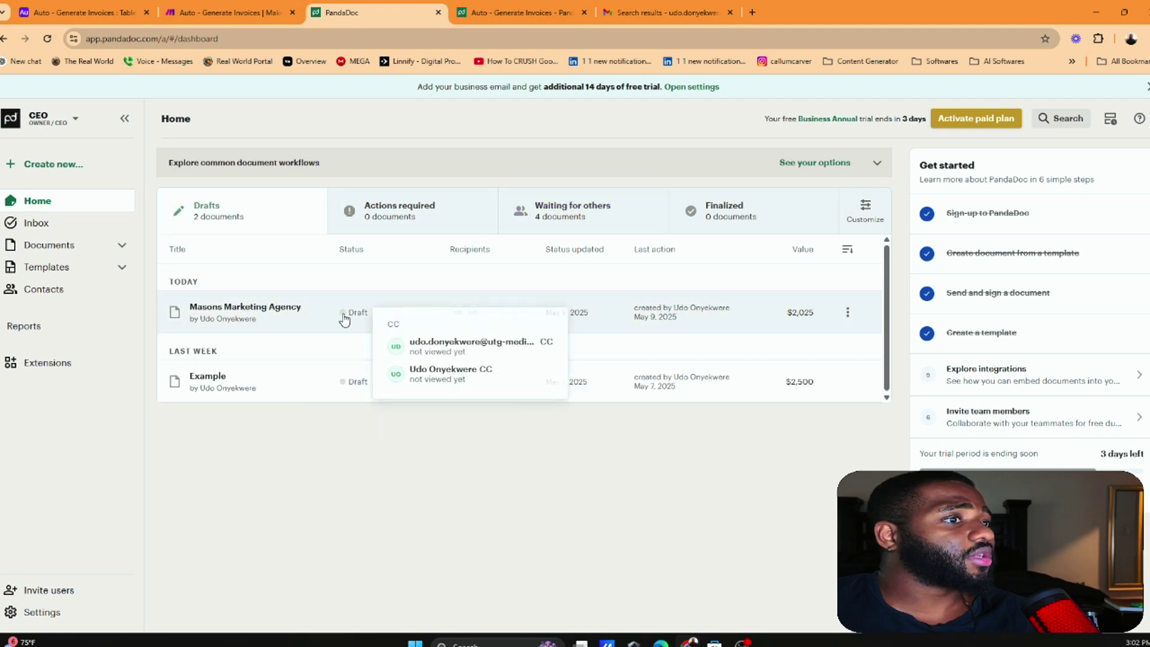
{"action": "left_click", "coordinate": [217, 6]}
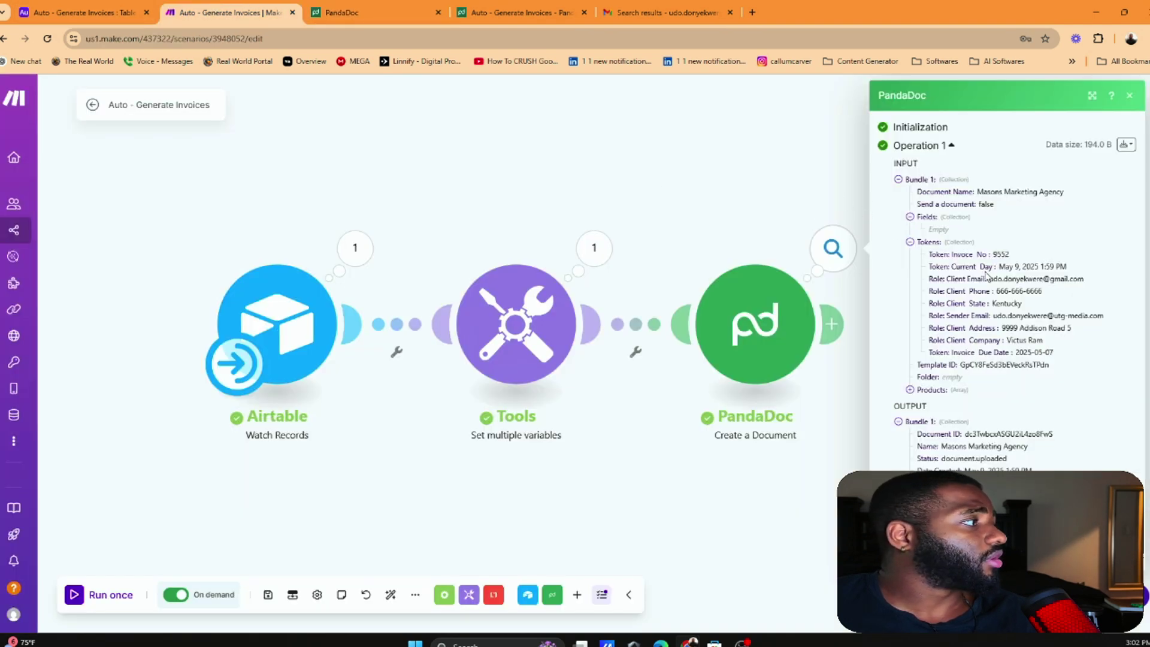
{"action": "left_click", "coordinate": [201, 492]}
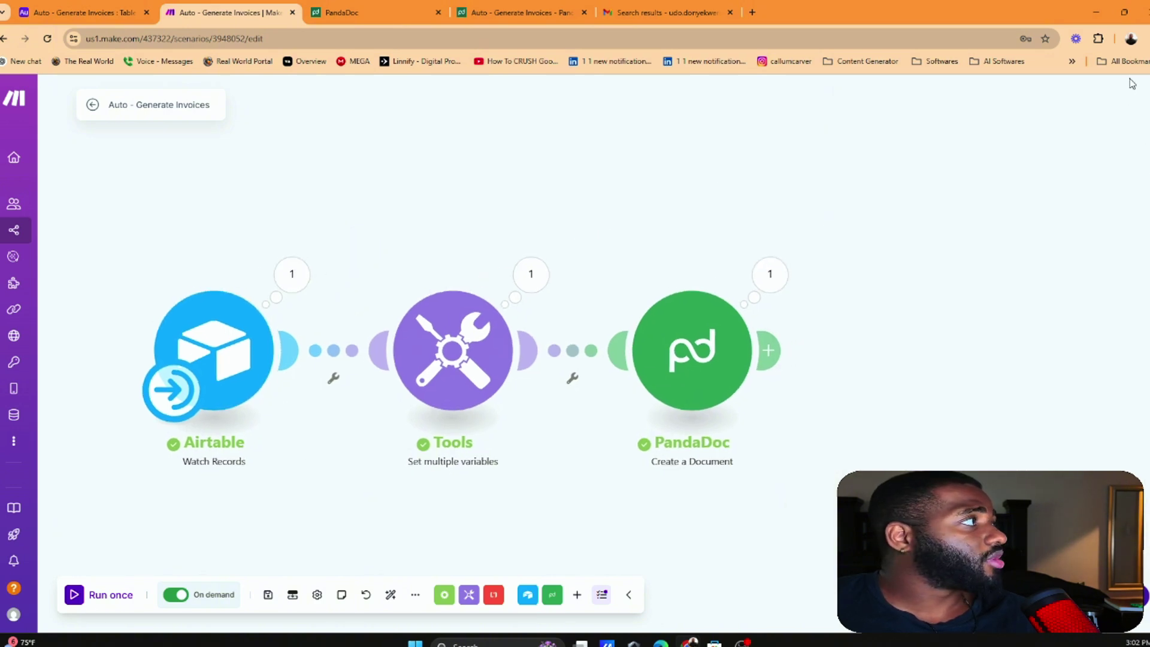
{"action": "left_click", "coordinate": [1131, 39]}
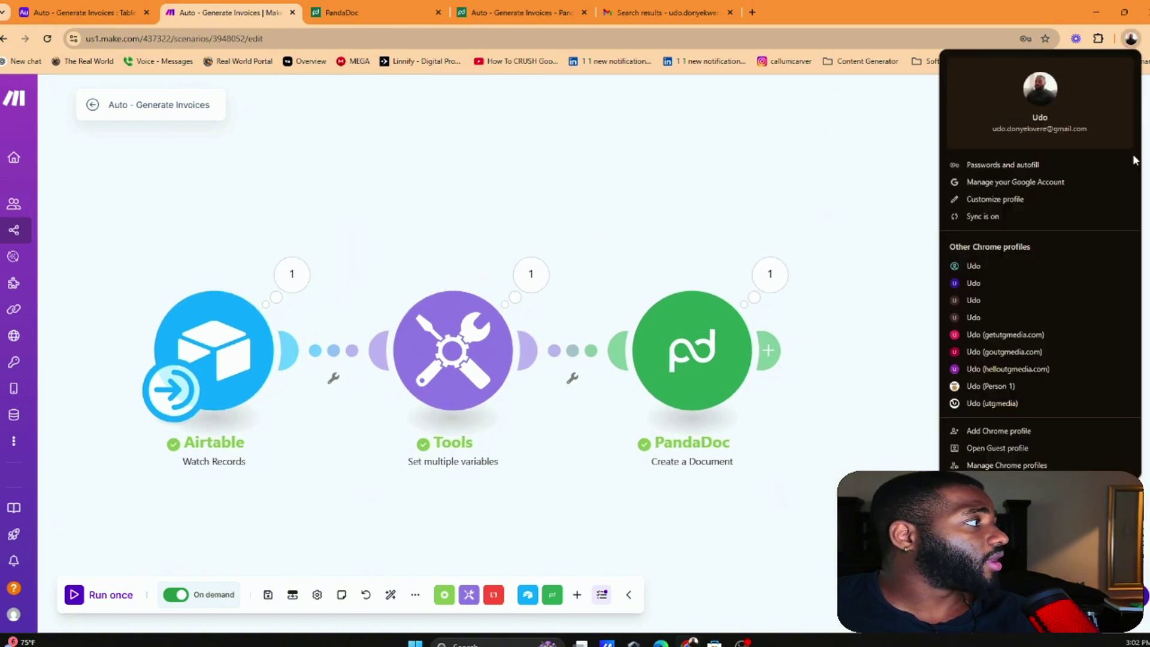
{"action": "left_click", "coordinate": [998, 282]}
{"action": "left_click", "coordinate": [1112, 41]}
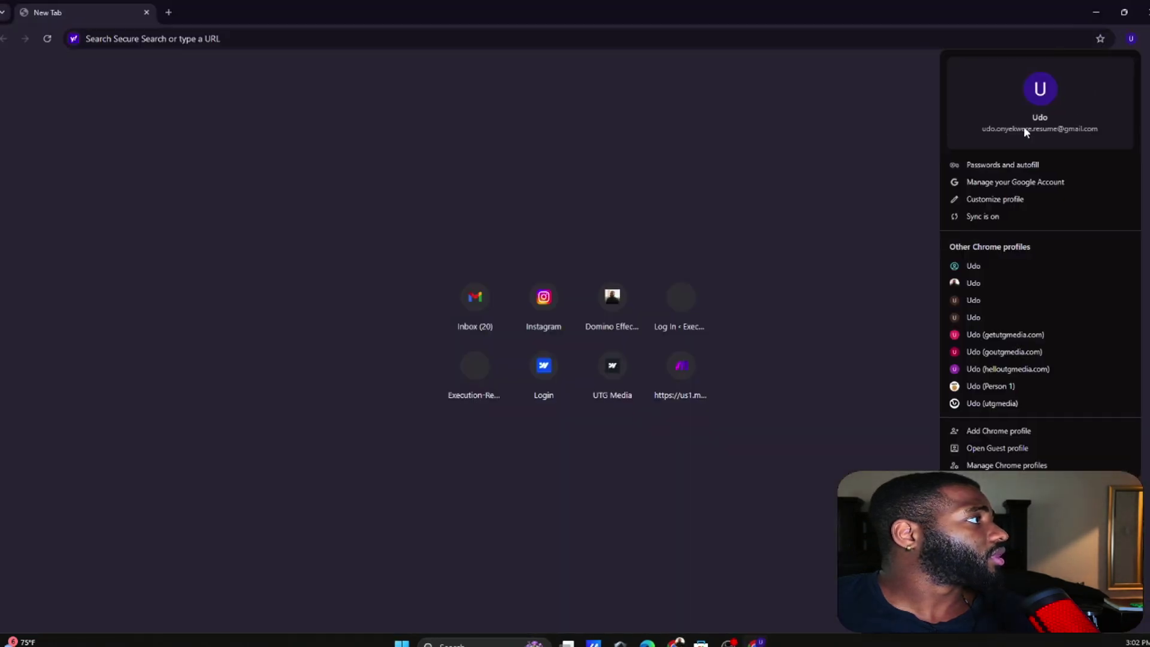
{"action": "left_click", "coordinate": [151, 8]}
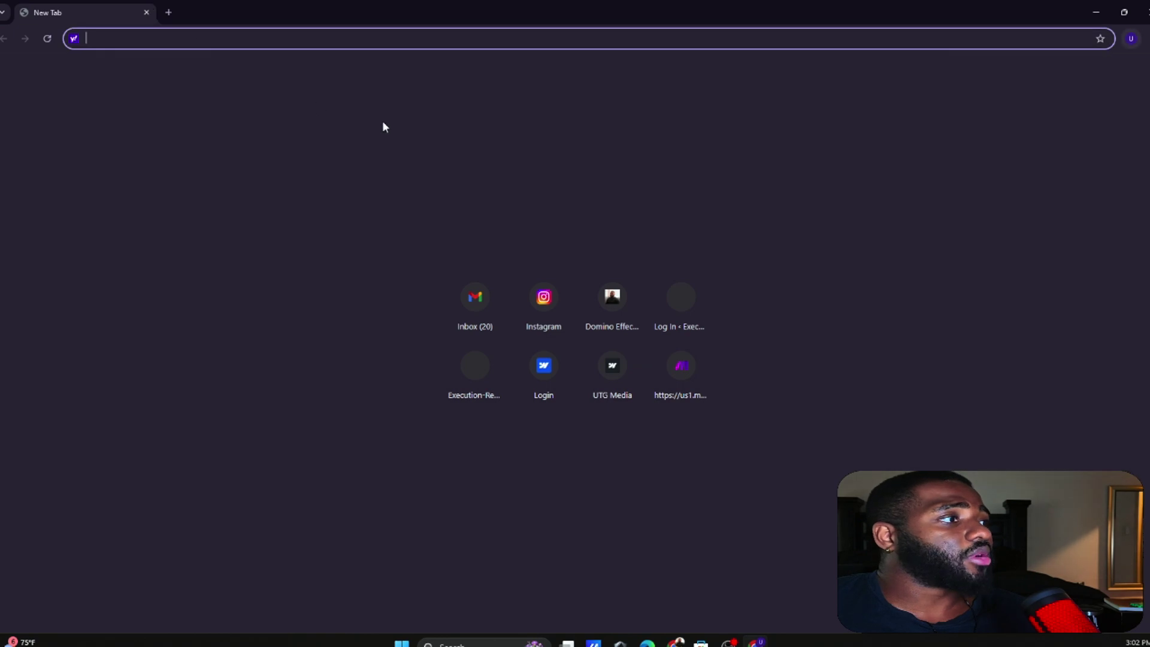
{"action": "left_click", "coordinate": [146, 12]}
Replace the PandaDoc module's Sender Email token with a different sender address
{"action": "left_click", "coordinate": [713, 371]}
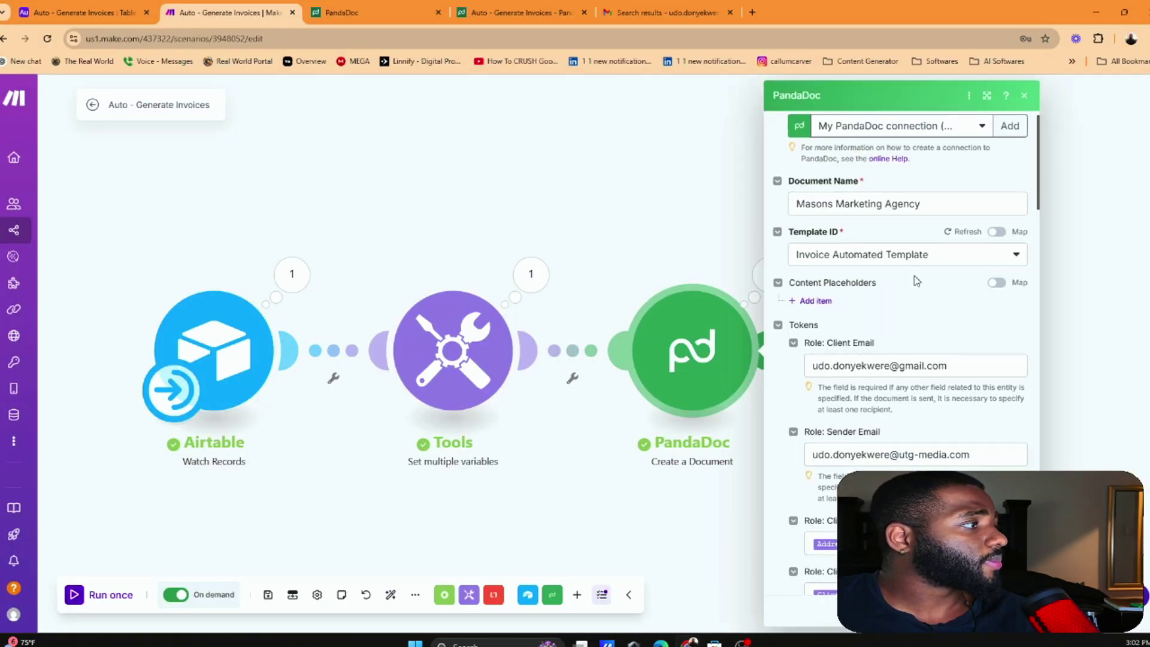
{"action": "scroll", "coordinate": [902, 285], "scroll_direction": "down", "scroll_amount": 2}
{"action": "triple_click", "coordinate": [851, 356]}
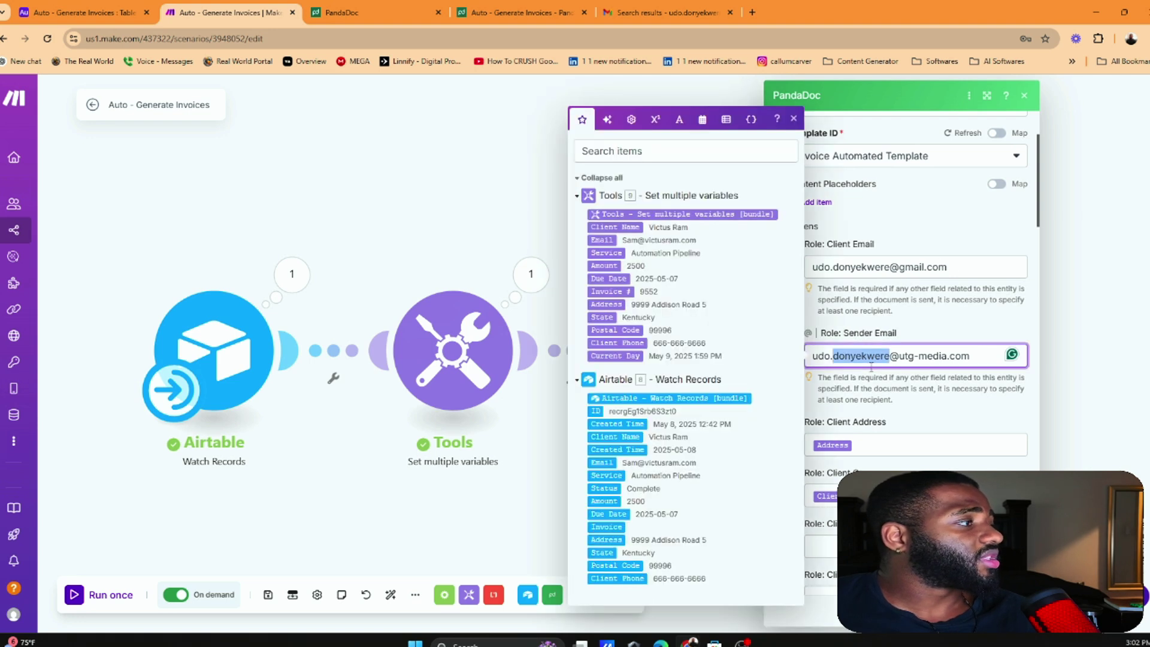
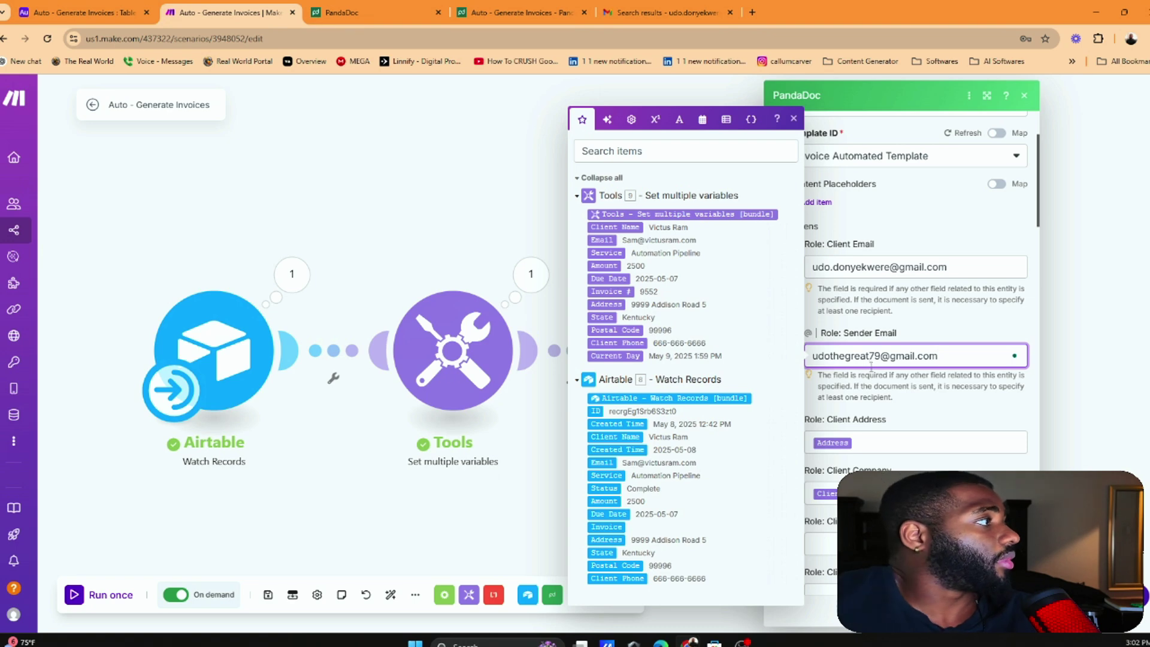
Close the mapping panel, review the remaining PandaDoc fields, and exit the module settings
{"action": "left_click", "coordinate": [900, 258]}
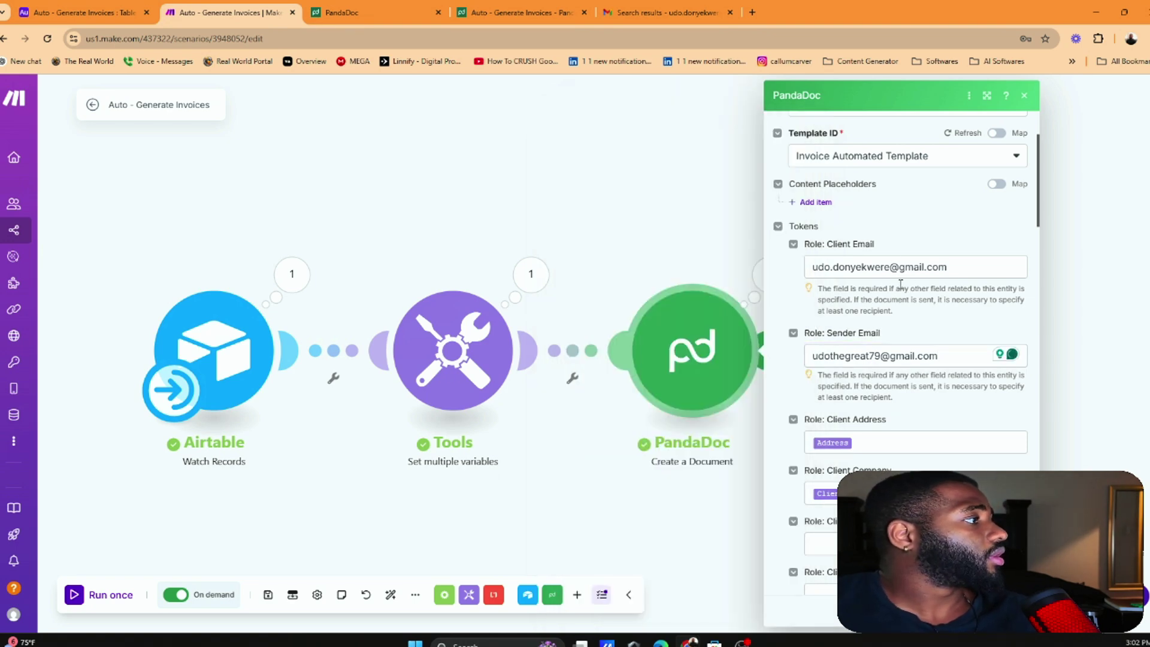
{"action": "scroll", "coordinate": [890, 236], "scroll_direction": "up", "scroll_amount": 3}
{"action": "scroll", "coordinate": [891, 236], "scroll_direction": "down", "scroll_amount": 3}
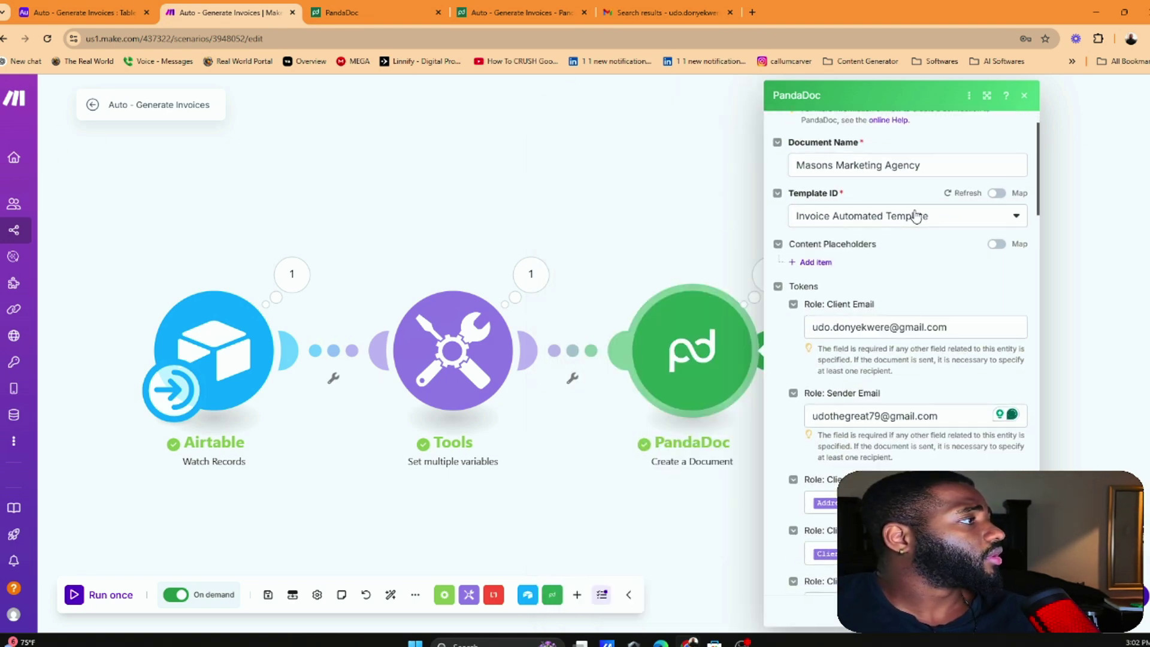
{"action": "scroll", "coordinate": [907, 224], "scroll_direction": "down", "scroll_amount": 6}
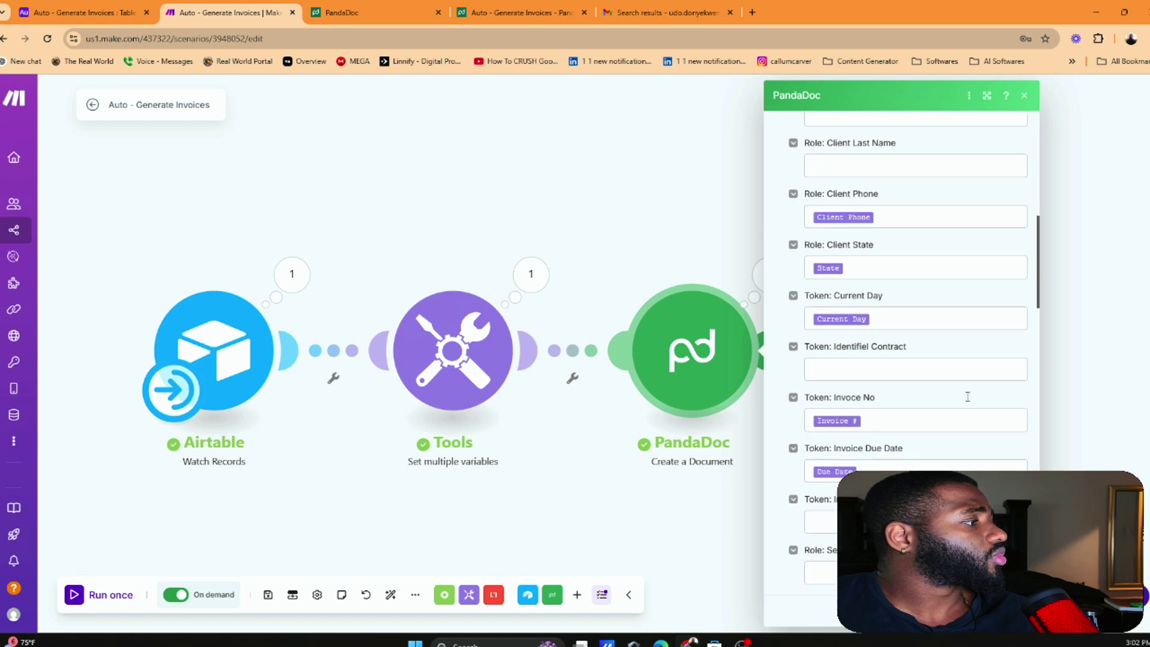
{"action": "left_click", "coordinate": [1013, 611]}
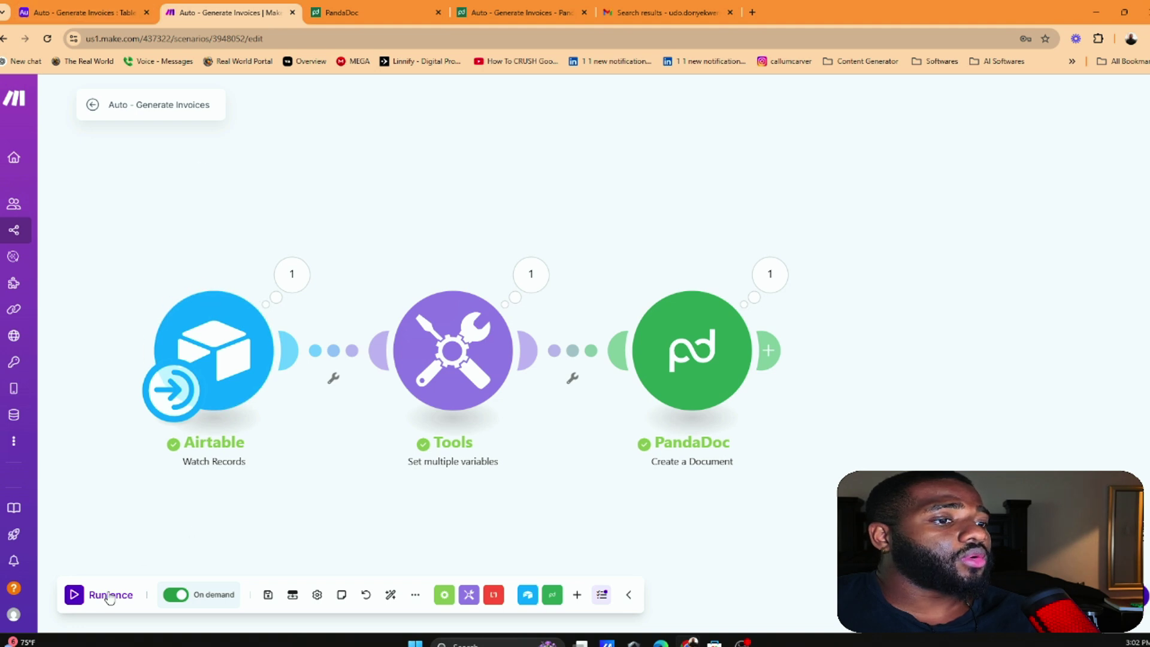
Set the sixth Airtable record's Status to Complete
{"action": "left_click", "coordinate": [84, 12]}
{"action": "left_click", "coordinate": [611, 282]}
{"action": "left_click", "coordinate": [612, 283]}
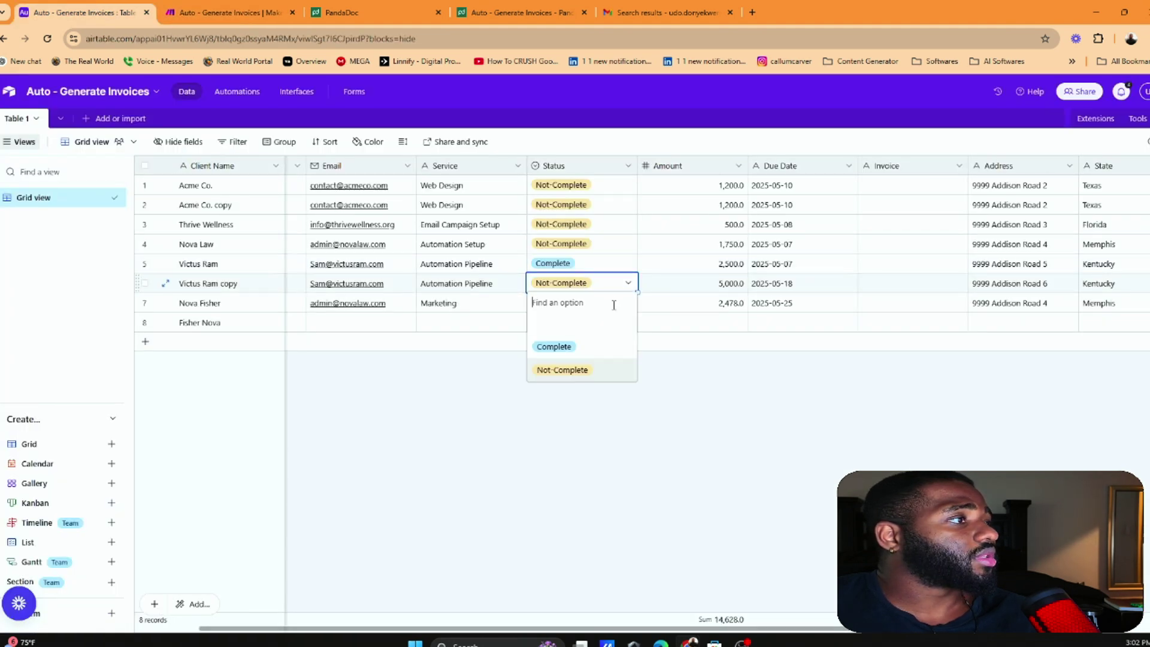
{"action": "left_click", "coordinate": [552, 346]}
Run the scenario once and check the Airtable output bundle and PandaDoc operation details
{"action": "left_click", "coordinate": [243, 12]}
{"action": "left_click", "coordinate": [102, 595]}
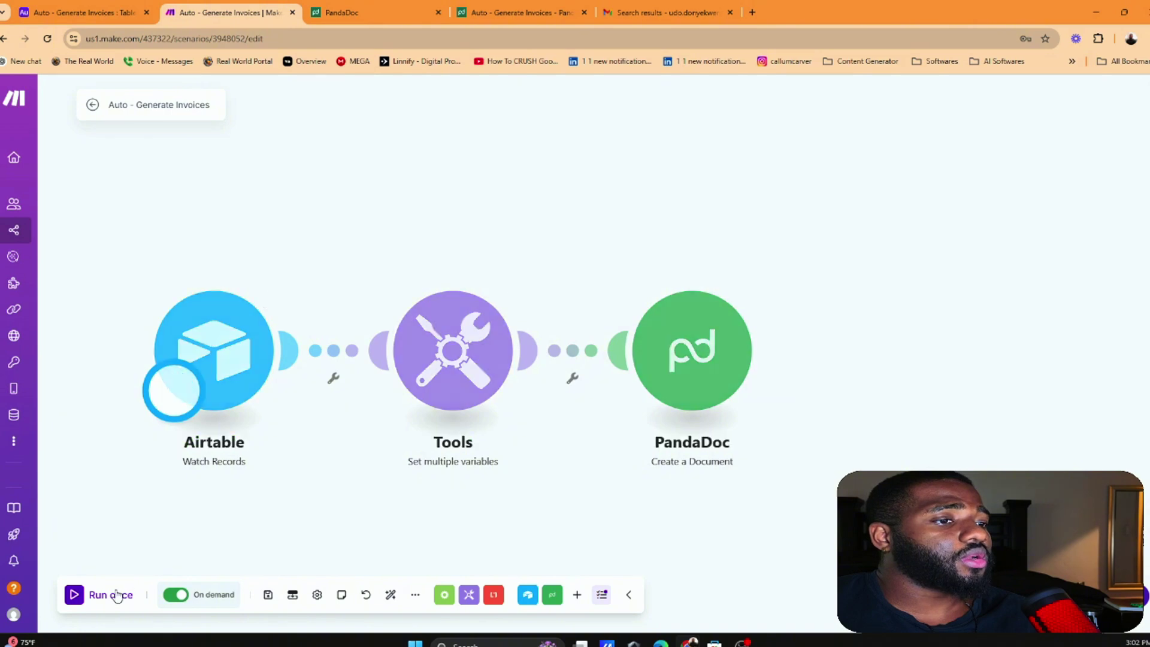
{"action": "left_click", "coordinate": [441, 244]}
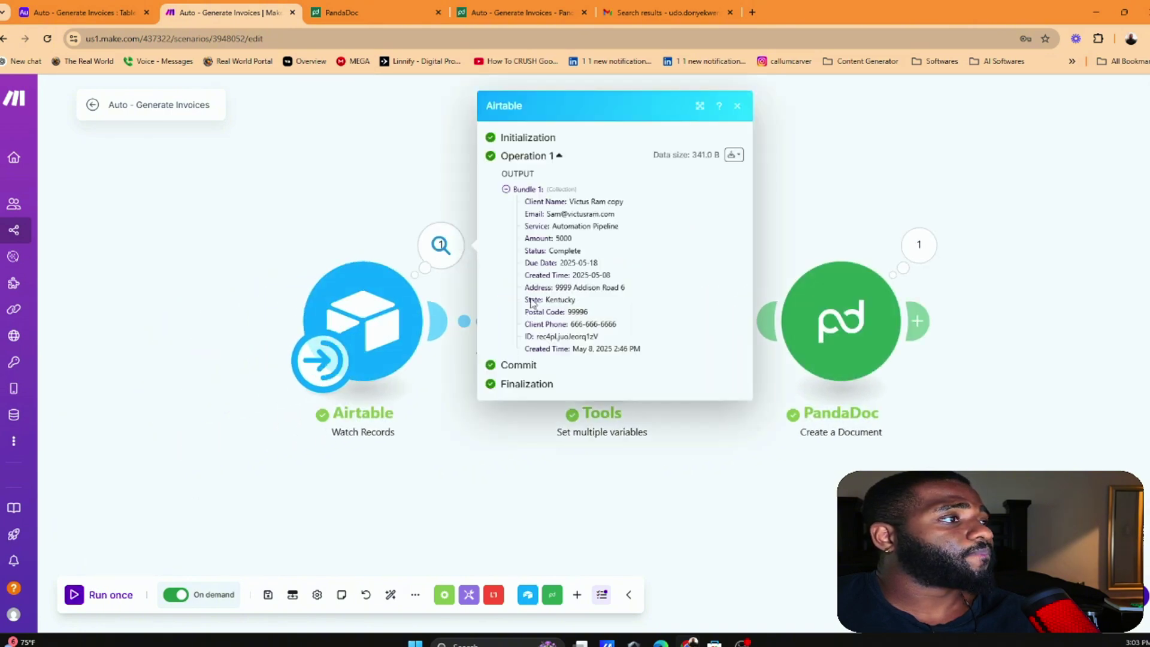
{"action": "left_click", "coordinate": [96, 12]}
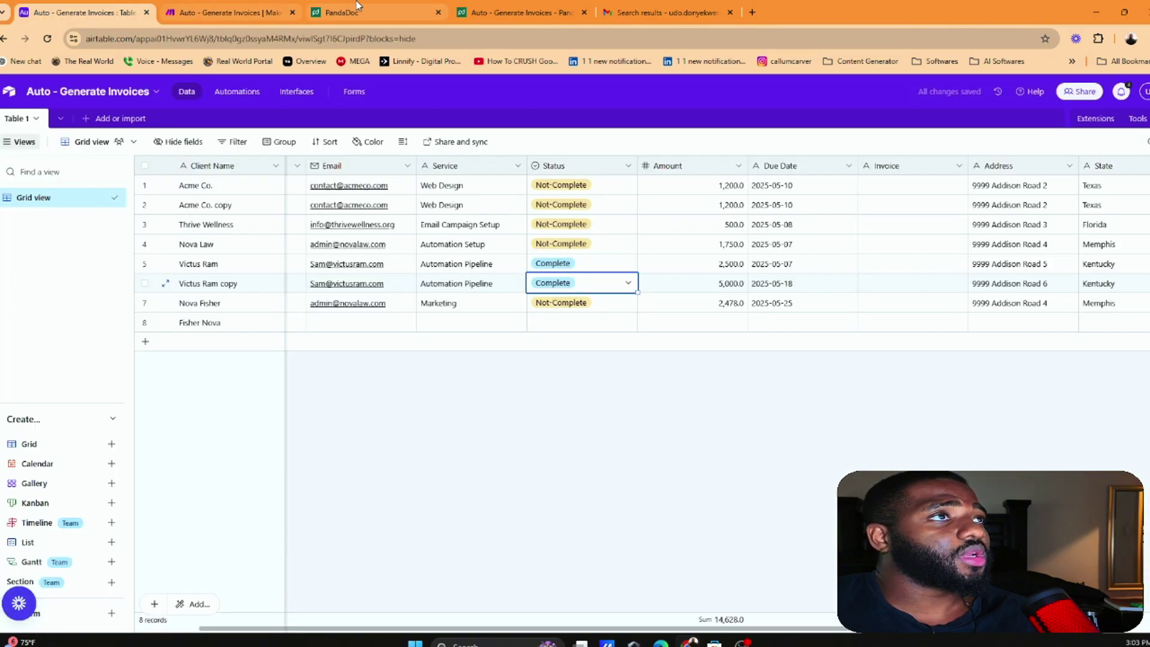
{"action": "left_click", "coordinate": [363, 12]}
{"action": "left_click", "coordinate": [102, 7]}
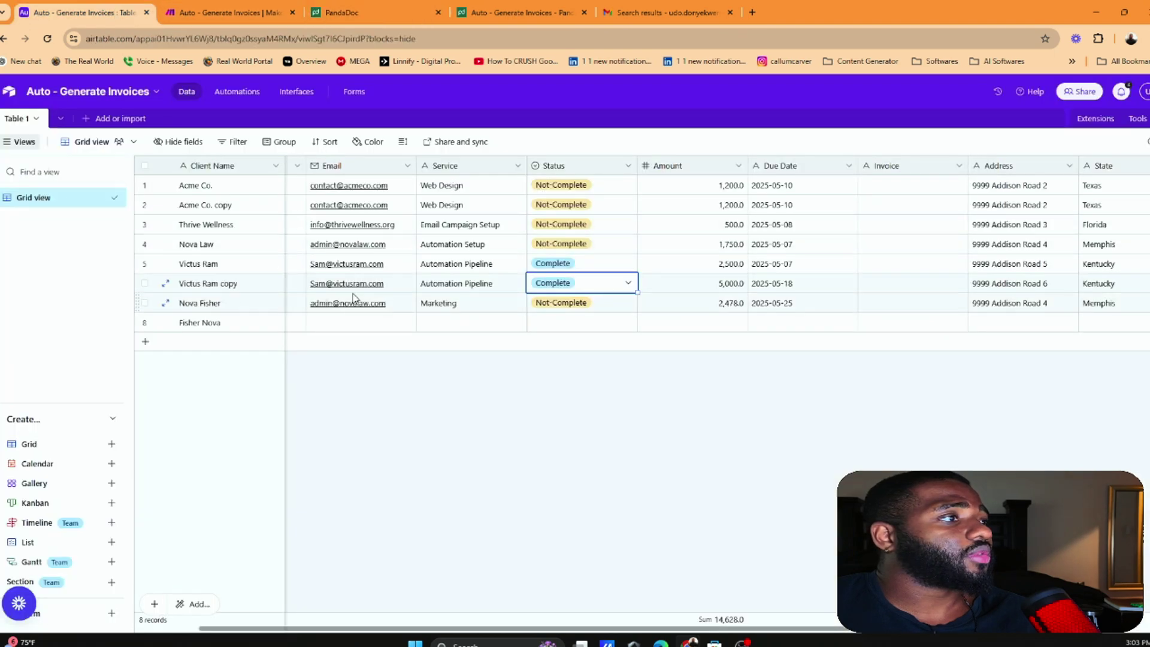
{"action": "left_click", "coordinate": [243, 12]}
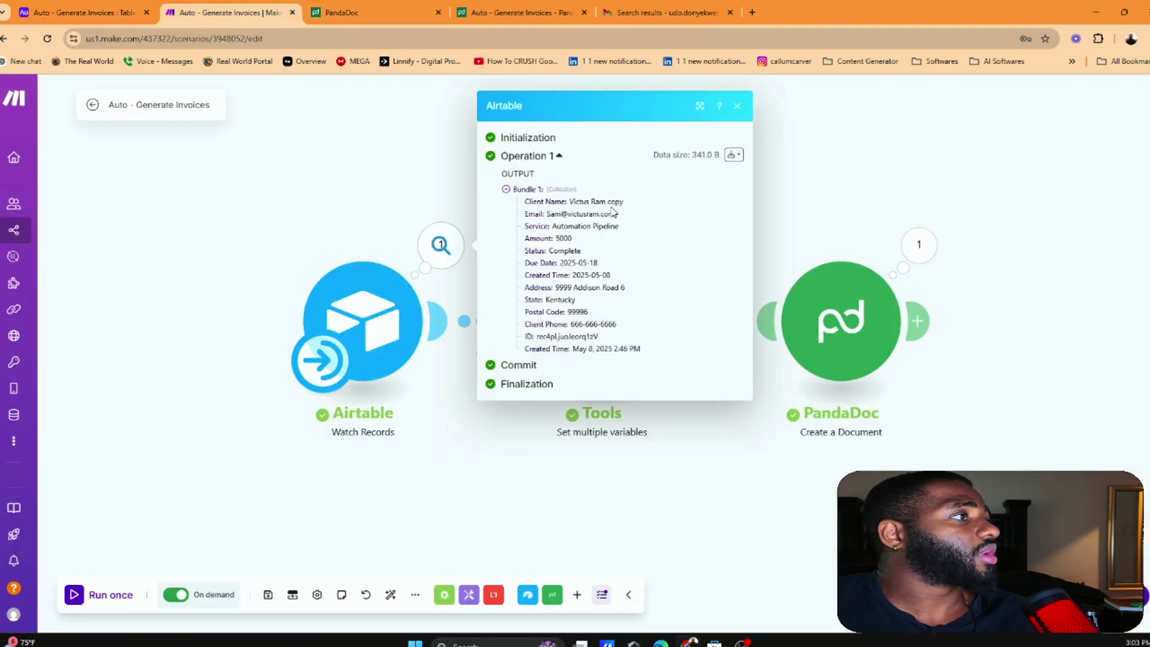
{"action": "left_click", "coordinate": [804, 205]}
{"action": "left_click", "coordinate": [919, 244]}
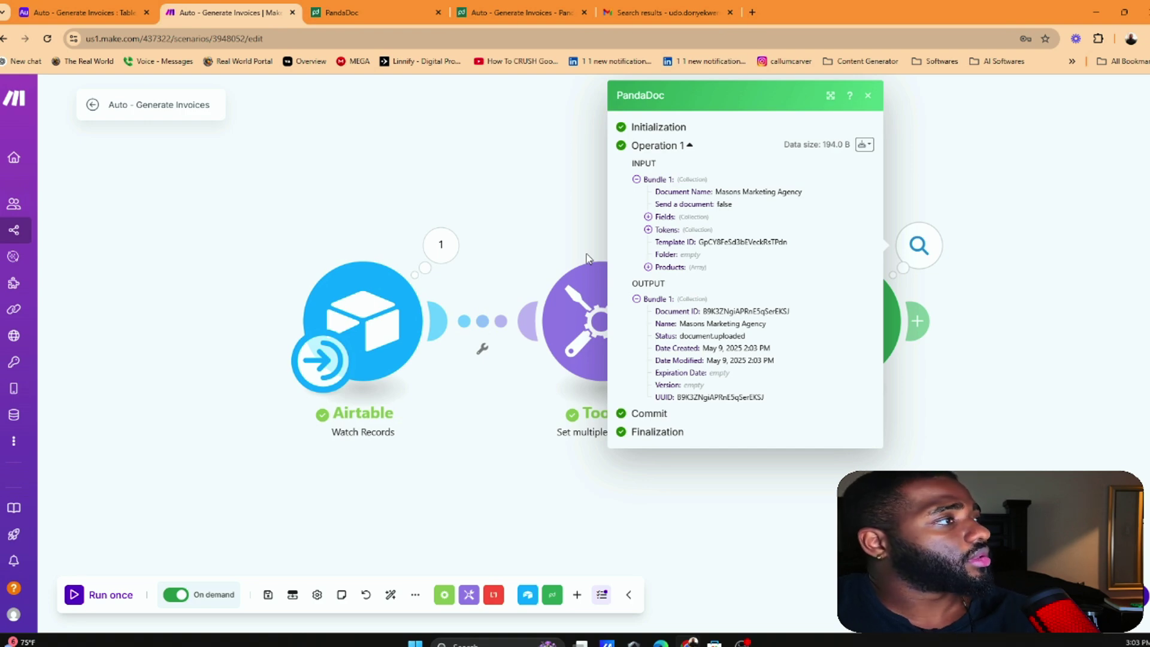
{"action": "left_click", "coordinate": [1051, 235]}
Show Gmail's All Mail folder and reload it to fetch new mail
{"action": "left_click", "coordinate": [657, 14]}
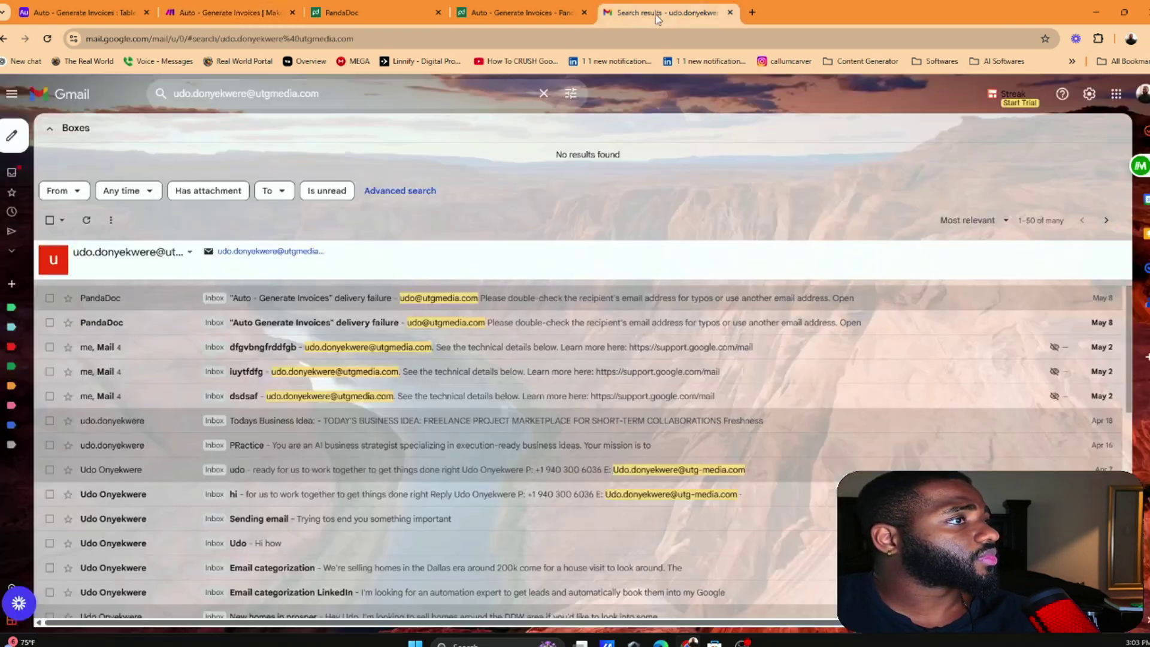
{"action": "mouse_move", "coordinate": [10, 233]}
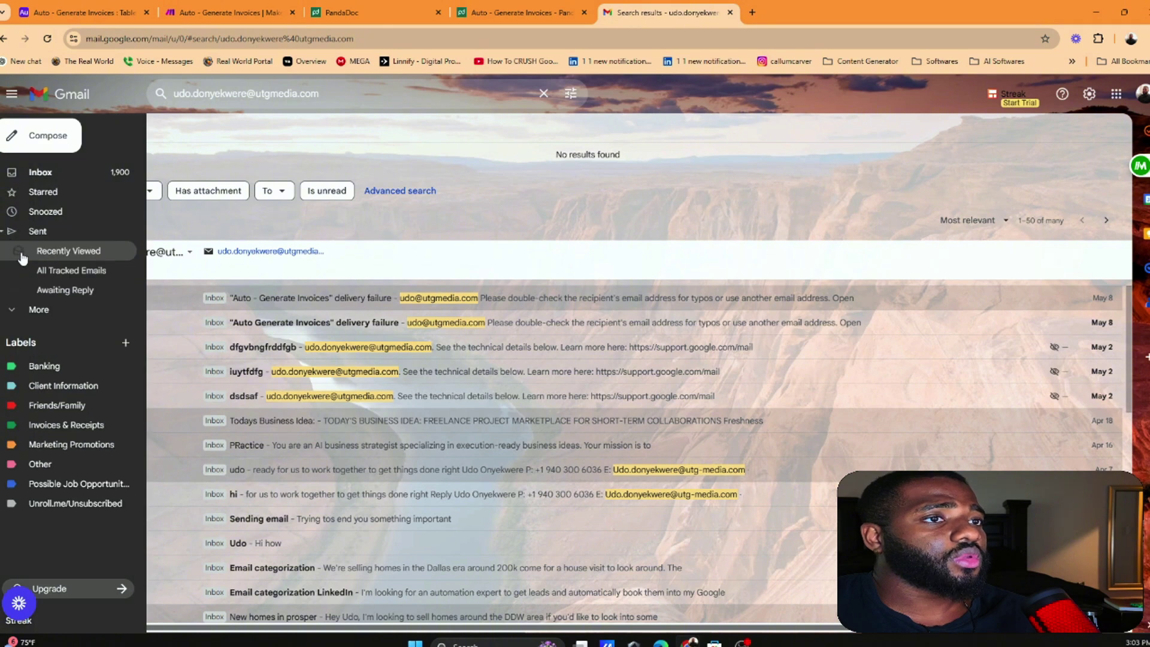
{"action": "left_click", "coordinate": [20, 308]}
{"action": "left_click", "coordinate": [42, 404]}
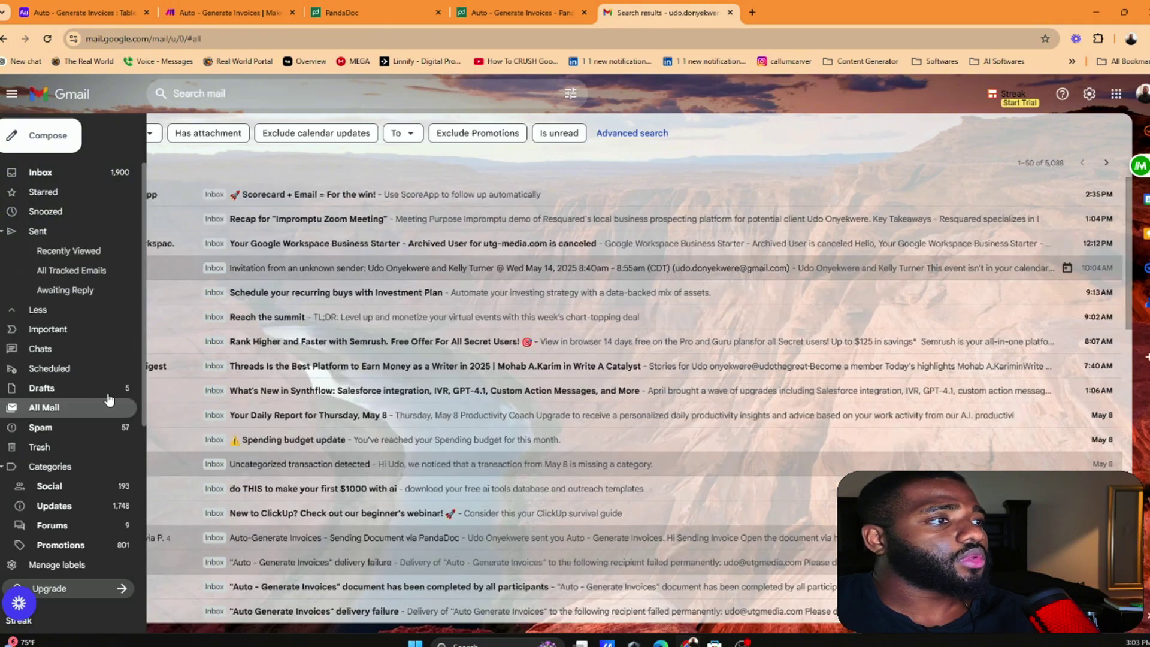
{"action": "left_click", "coordinate": [48, 40]}
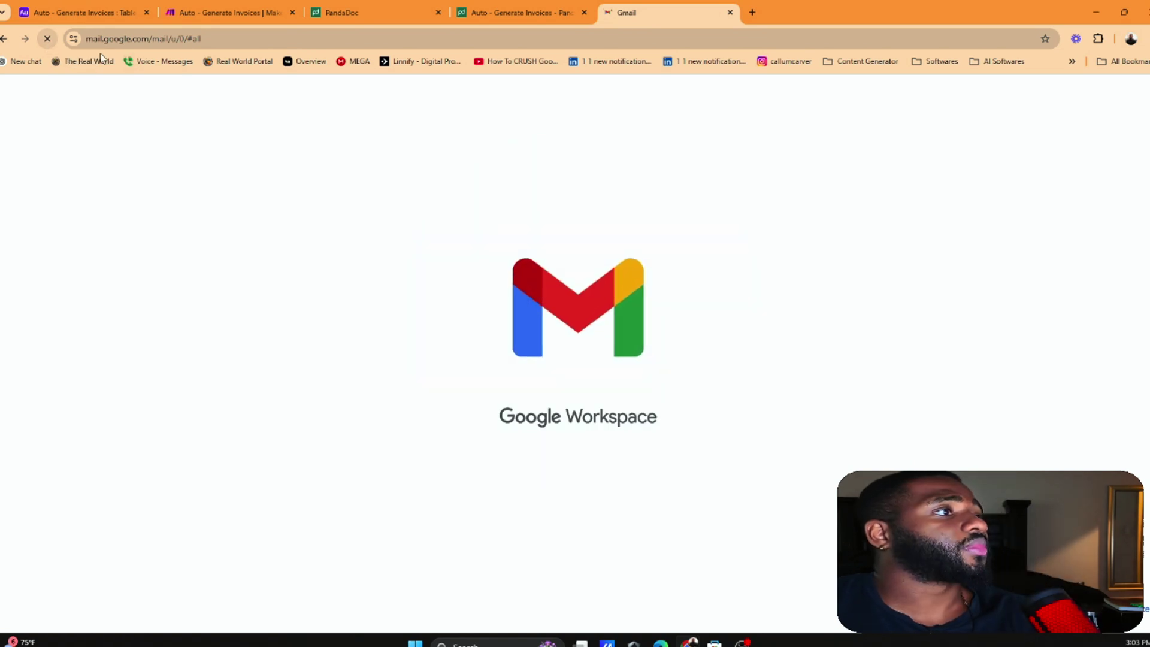
Check the discounted PandaDoc invoice document, then return to the Make scenario
{"action": "left_click", "coordinate": [521, 12]}
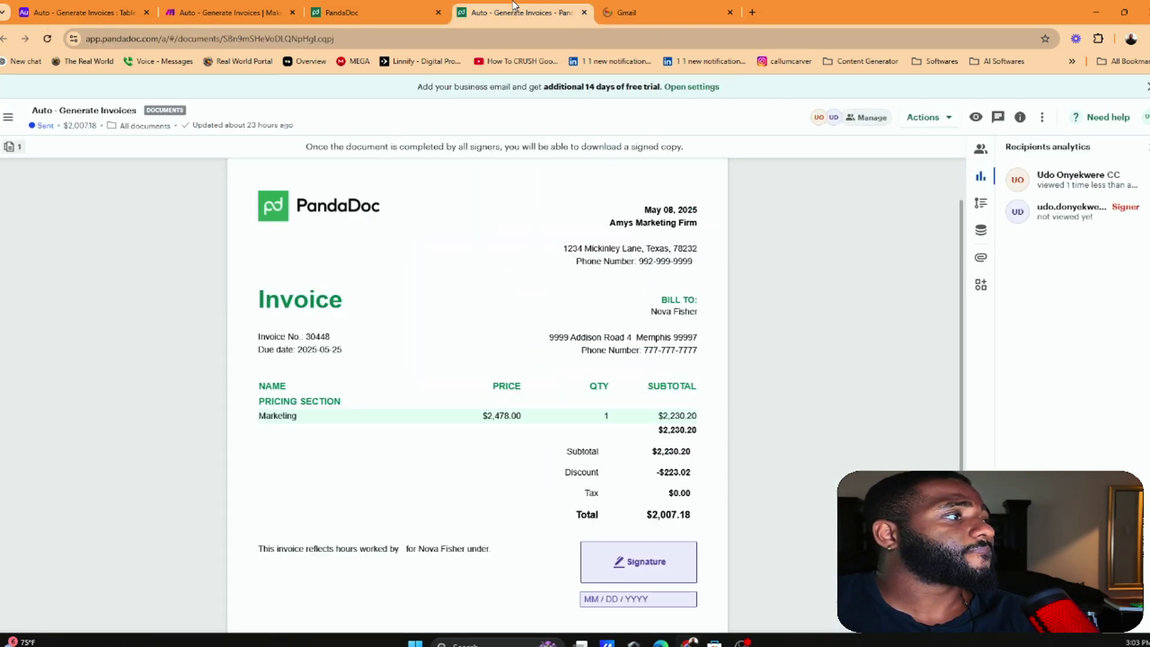
{"action": "left_click", "coordinate": [664, 6]}
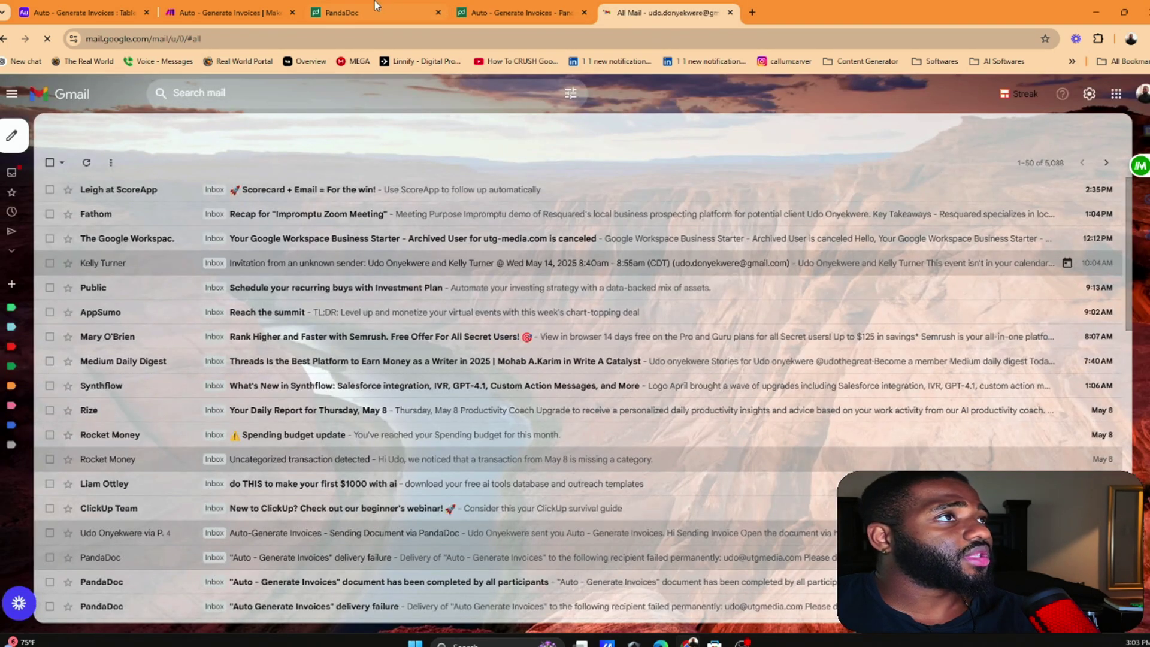
{"action": "left_click", "coordinate": [285, 5]}
{"action": "left_click", "coordinate": [372, 7]}
{"action": "left_click", "coordinate": [509, 8]}
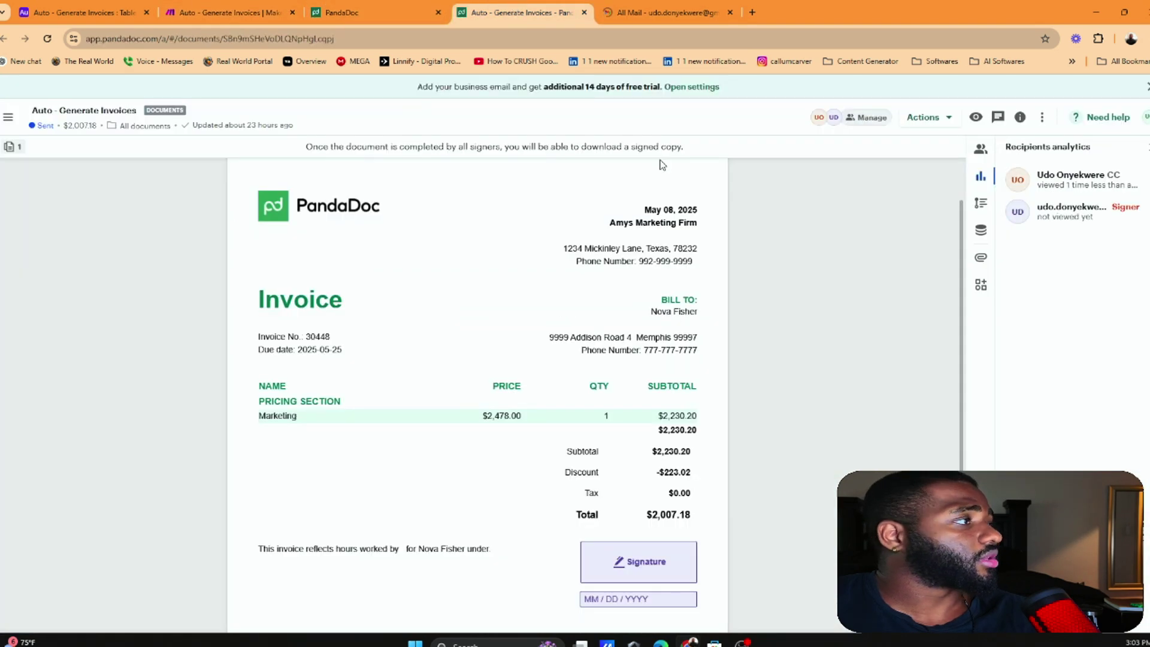
{"action": "left_click", "coordinate": [237, 5]}
In the PandaDoc module settings, switch 'Send a document' to Yes
{"action": "left_click", "coordinate": [839, 320]}
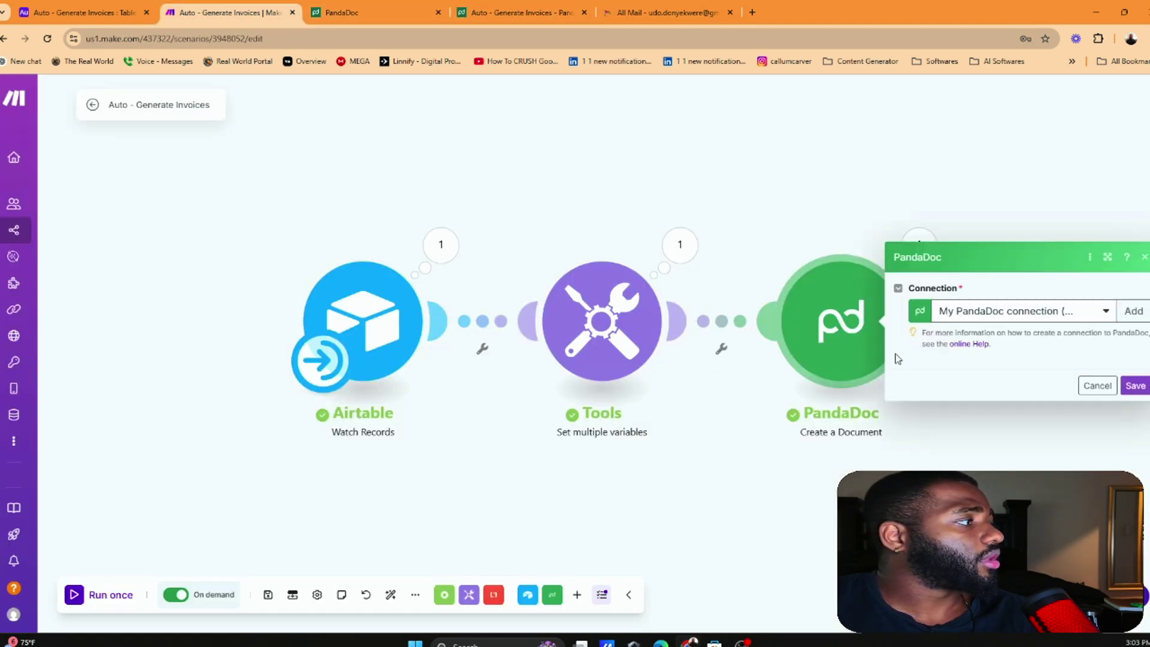
{"action": "scroll", "coordinate": [983, 374], "scroll_direction": "down", "scroll_amount": 10}
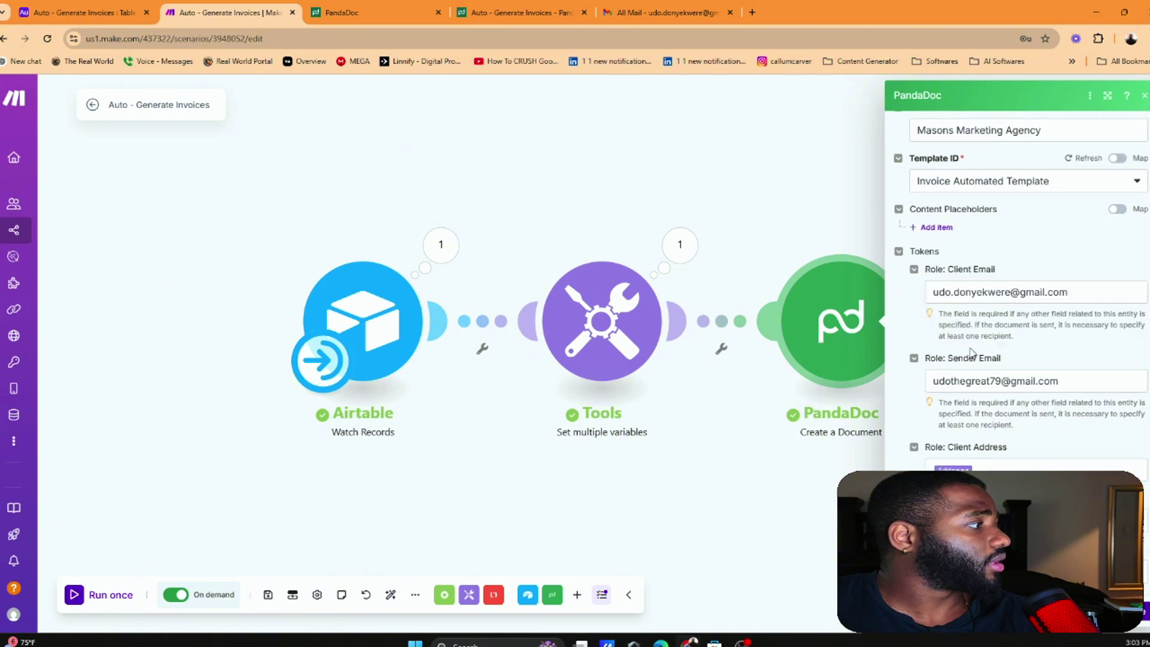
{"action": "scroll", "coordinate": [987, 377], "scroll_direction": "down", "scroll_amount": 10}
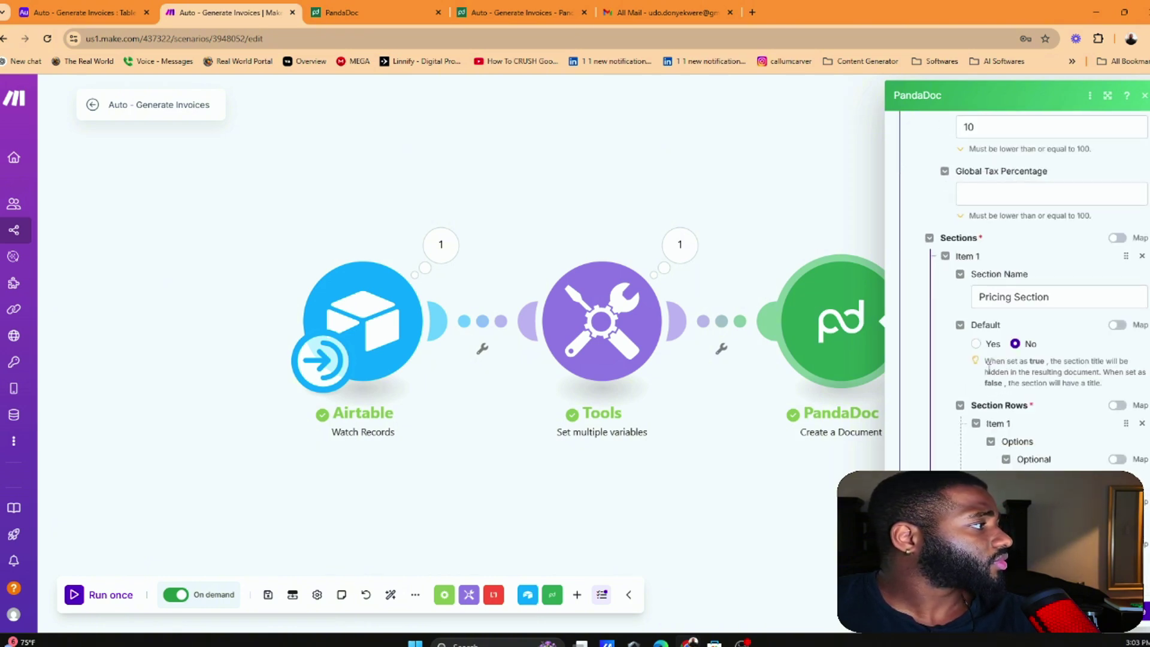
{"action": "left_click_drag", "start_coordinate": [985, 362], "coordinate": [1088, 374]}
{"action": "left_click", "coordinate": [1089, 375]}
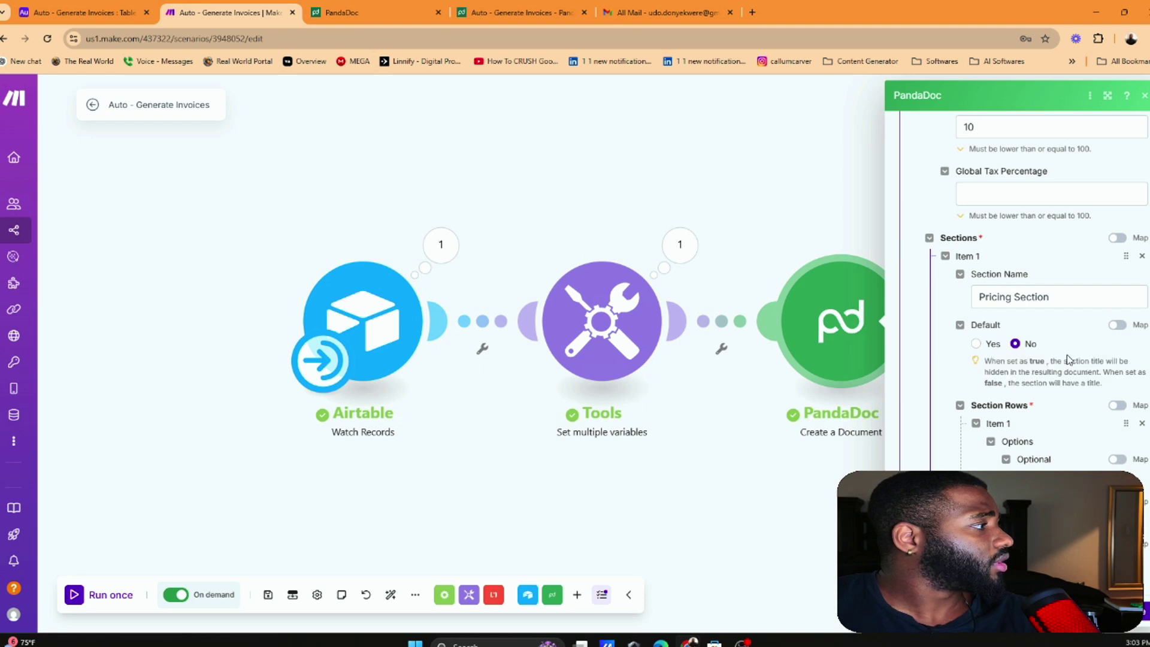
{"action": "scroll", "coordinate": [1068, 358], "scroll_direction": "down", "scroll_amount": 10}
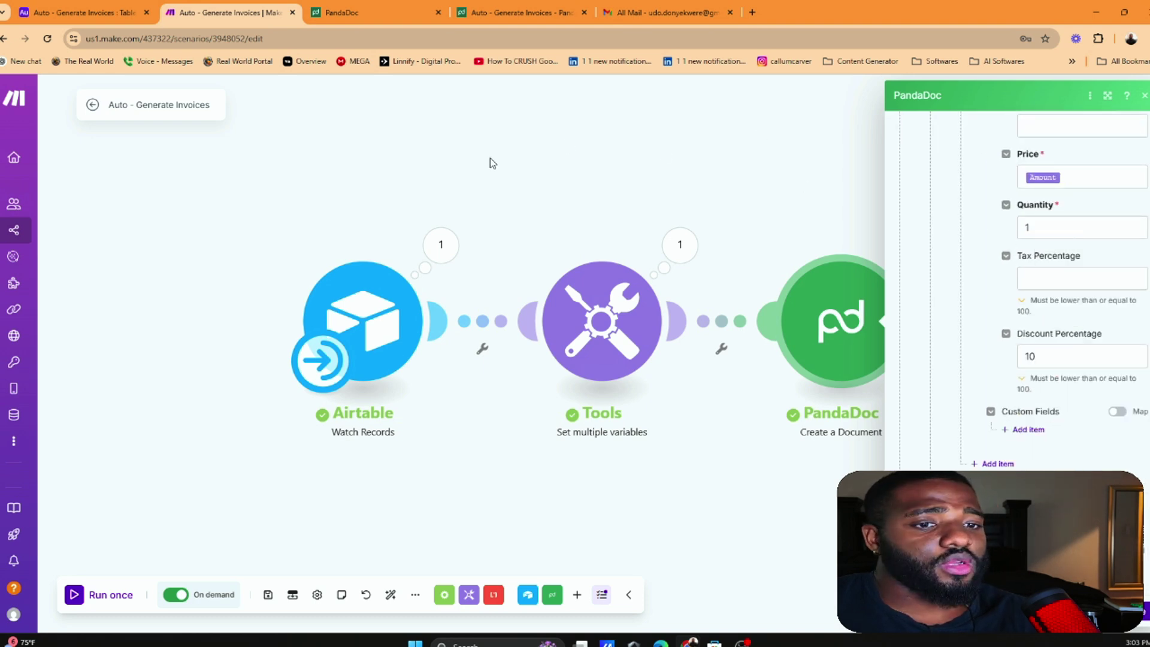
{"action": "left_click_drag", "start_coordinate": [762, 122], "coordinate": [488, 188]}
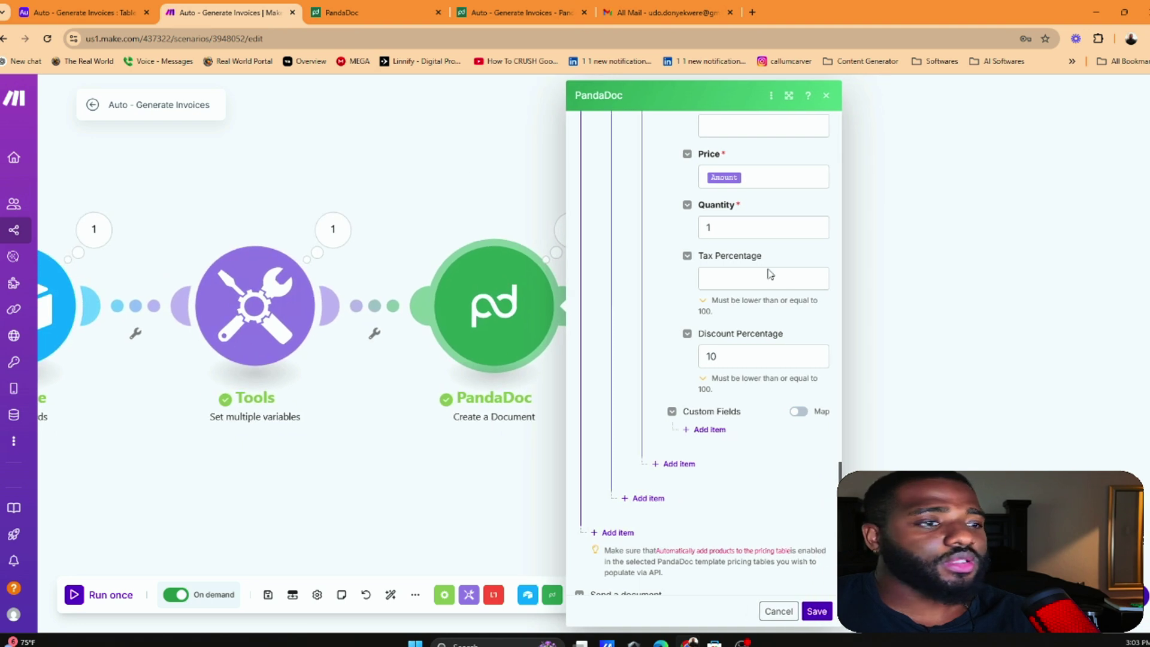
{"action": "scroll", "coordinate": [799, 304], "scroll_direction": "down", "scroll_amount": 1}
{"action": "scroll", "coordinate": [800, 318], "scroll_direction": "down", "scroll_amount": 3}
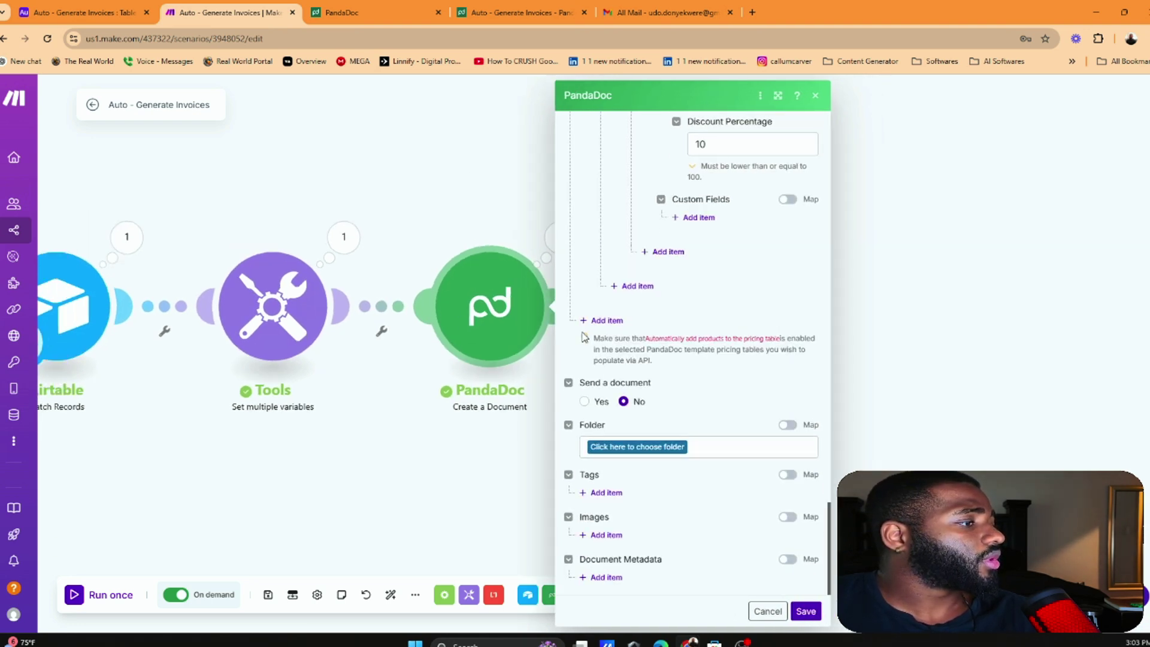
{"action": "scroll", "coordinate": [675, 451], "scroll_direction": "up", "scroll_amount": 1}
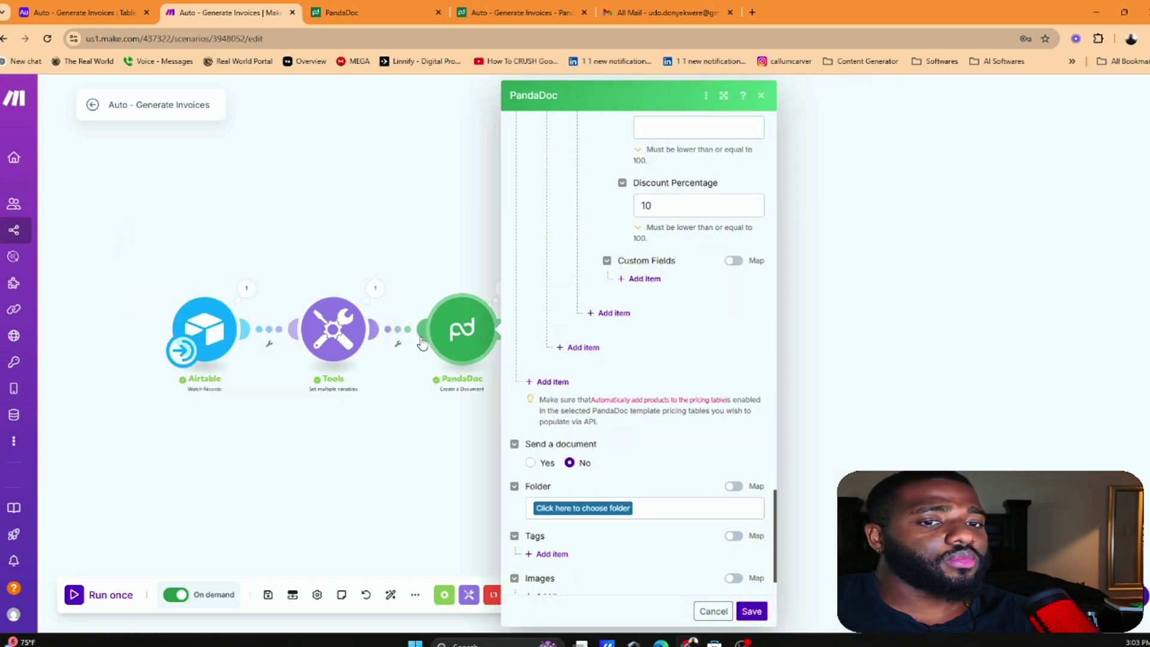
{"action": "scroll", "coordinate": [600, 309], "scroll_direction": "up", "scroll_amount": 1}
{"action": "scroll", "coordinate": [578, 416], "scroll_direction": "down", "scroll_amount": 2}
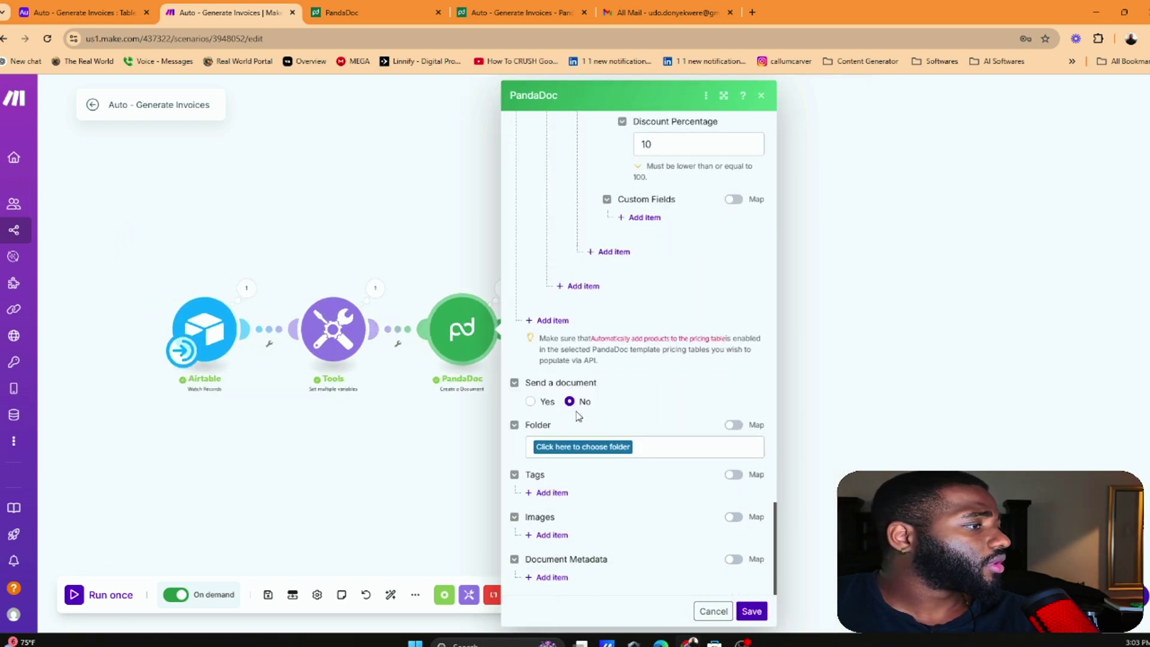
{"action": "left_click", "coordinate": [532, 402]}
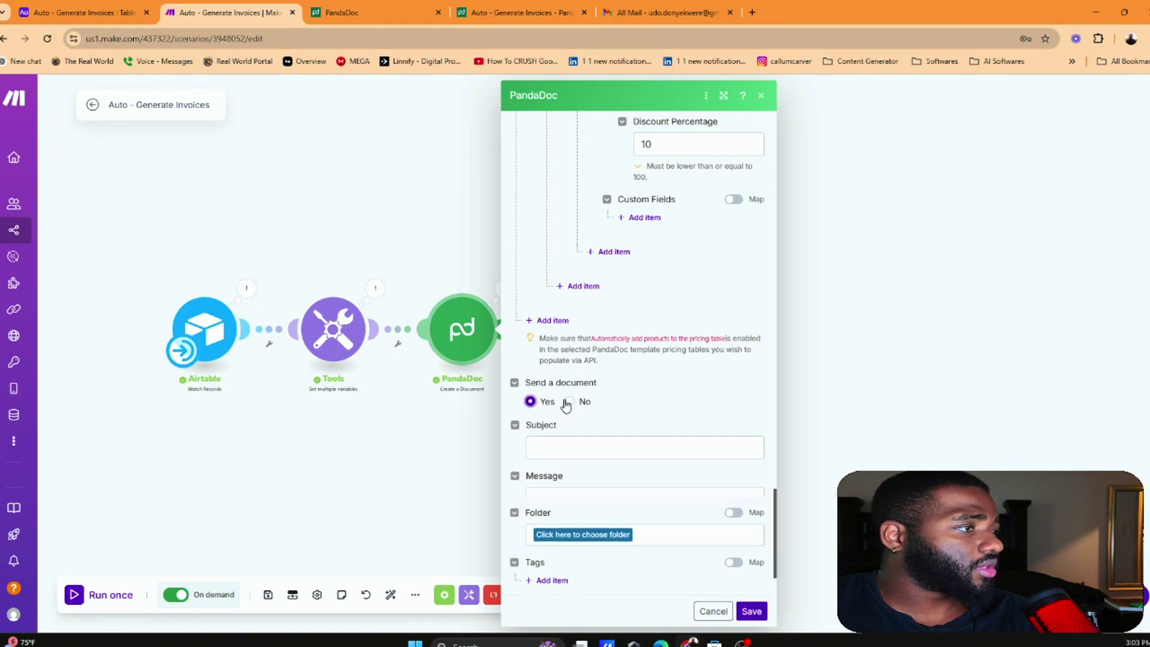
Fill the email Subject with 'Invoice For' followed by the Client Name token
{"action": "scroll", "coordinate": [599, 413], "scroll_direction": "down", "scroll_amount": 2}
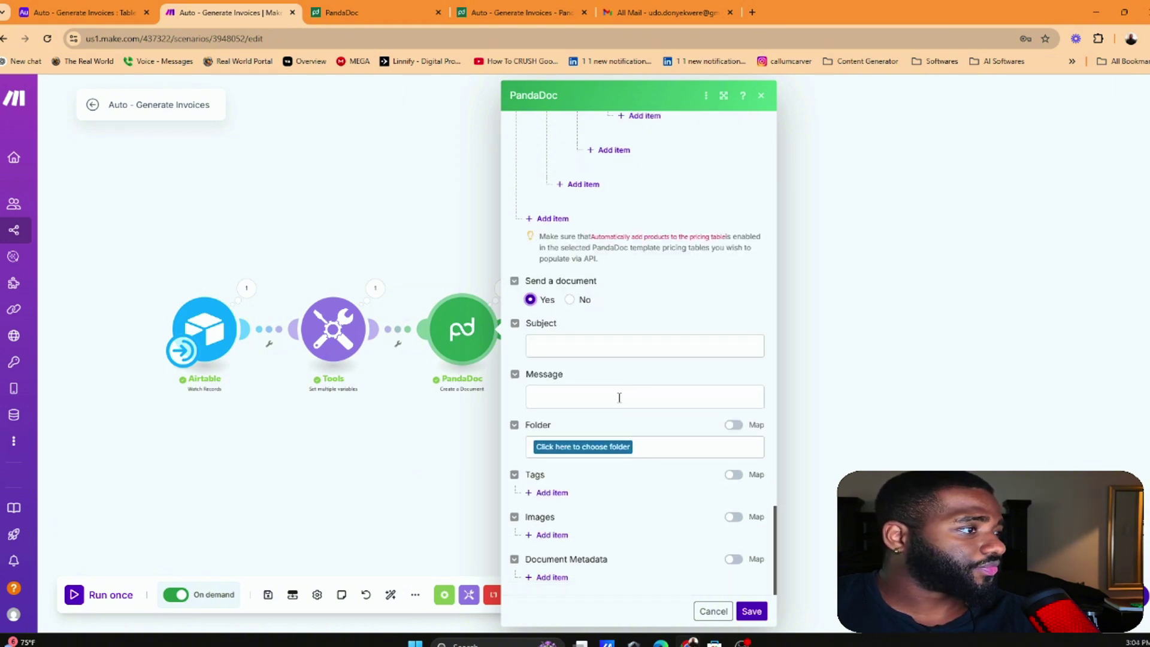
{"action": "left_click", "coordinate": [639, 346]}
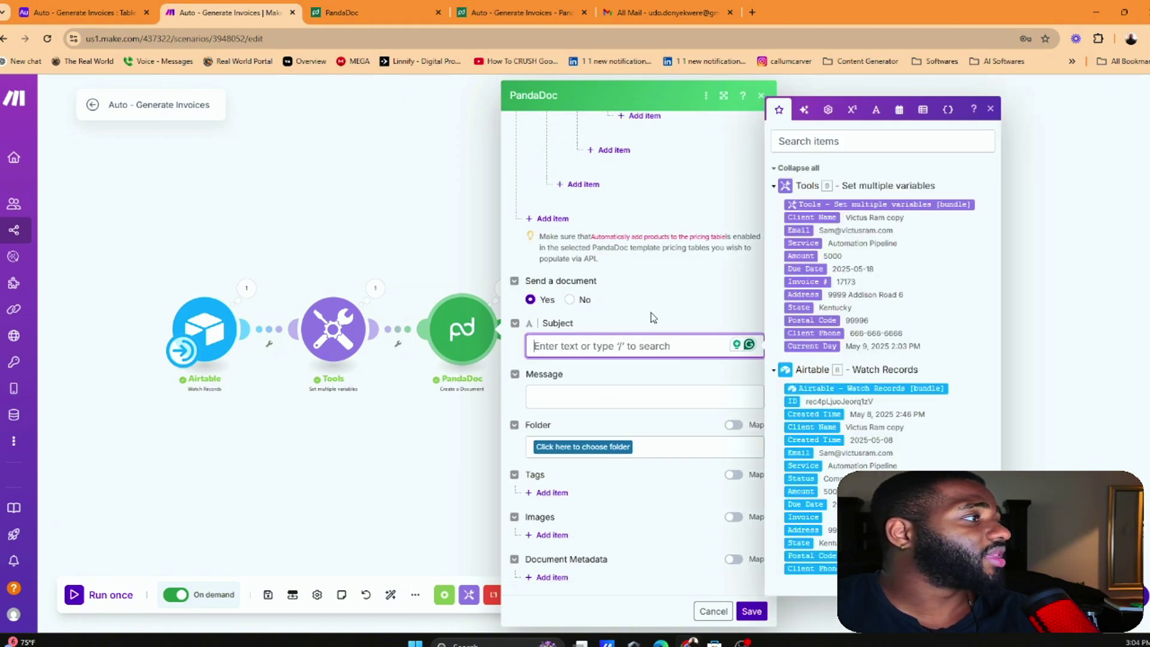
{"action": "left_click", "coordinate": [636, 390]}
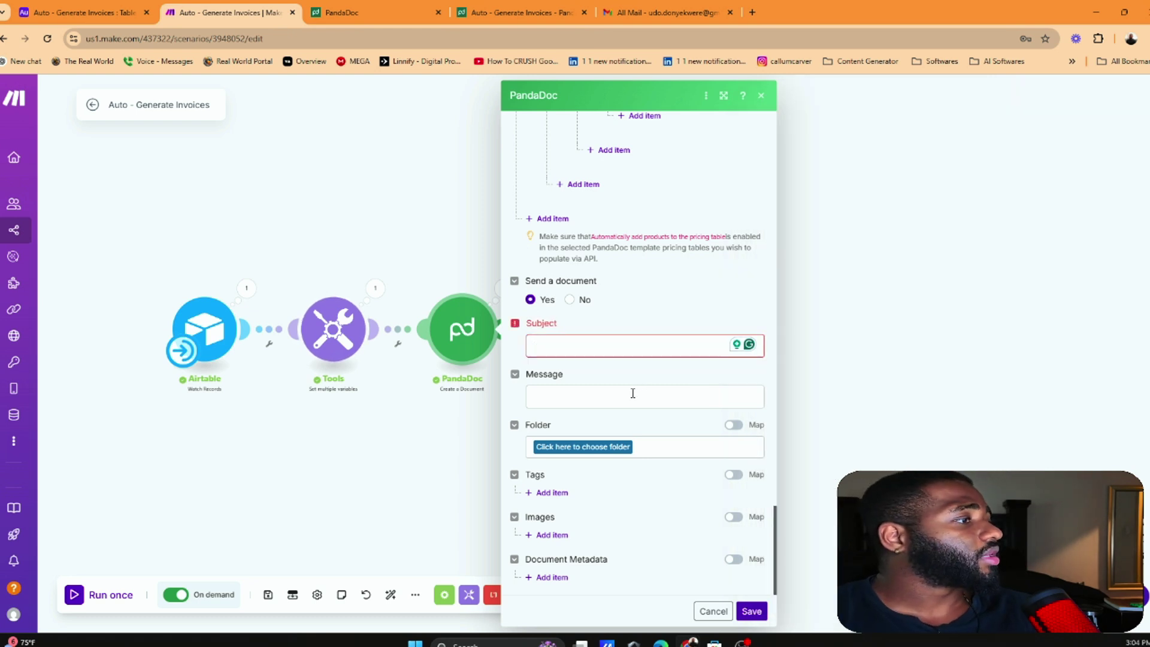
{"action": "left_click", "coordinate": [624, 415]}
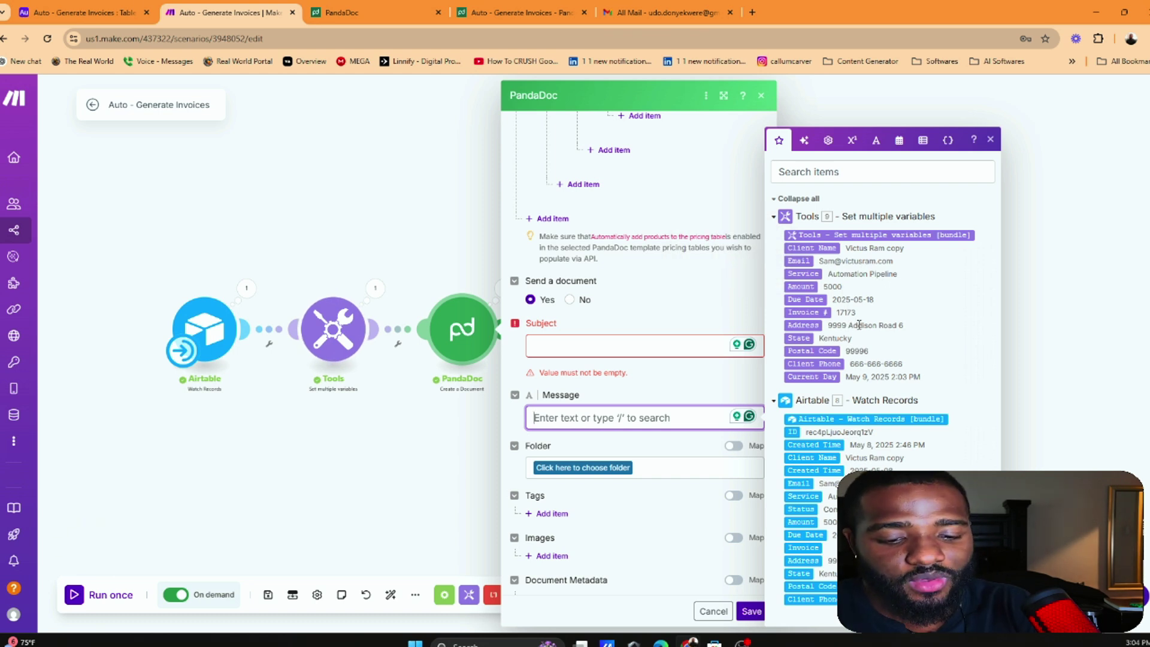
{"action": "type", "text": "Inv"}
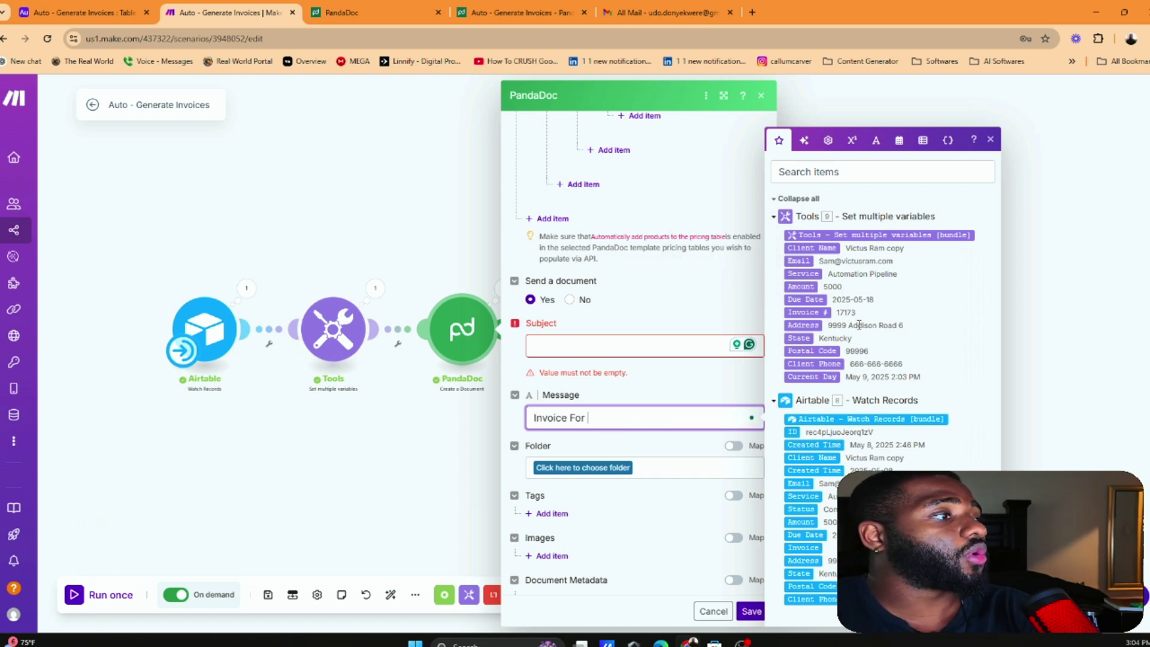
{"action": "type", "text": "oice For"}
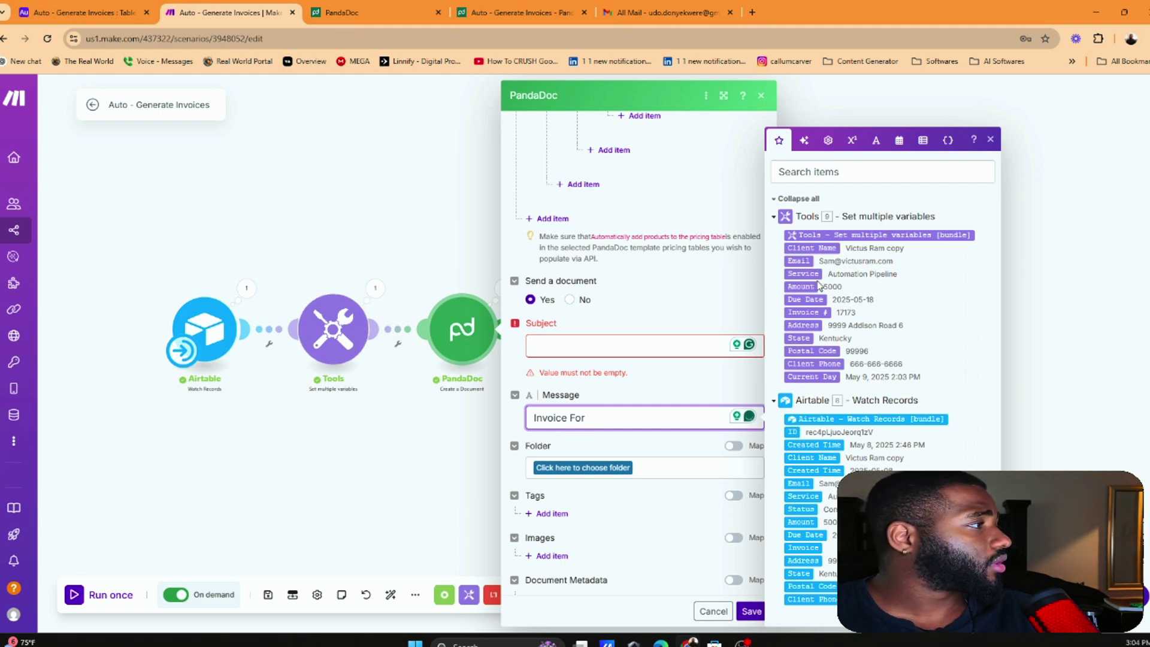
{"action": "left_click", "coordinate": [812, 248]}
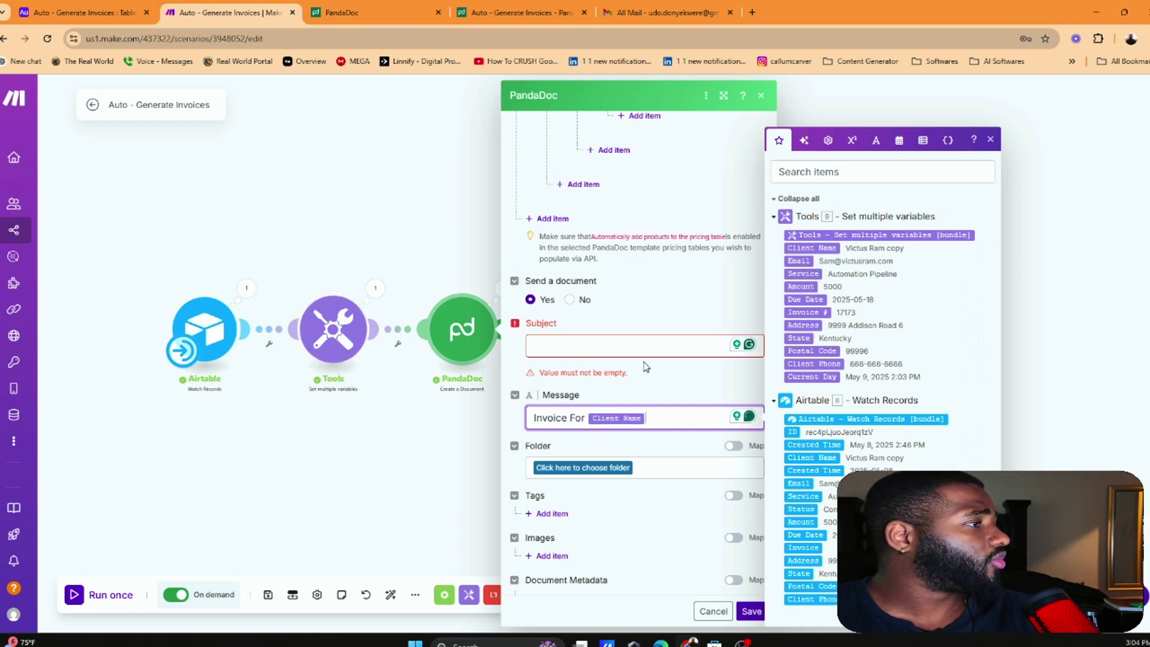
{"action": "left_click", "coordinate": [633, 347]}
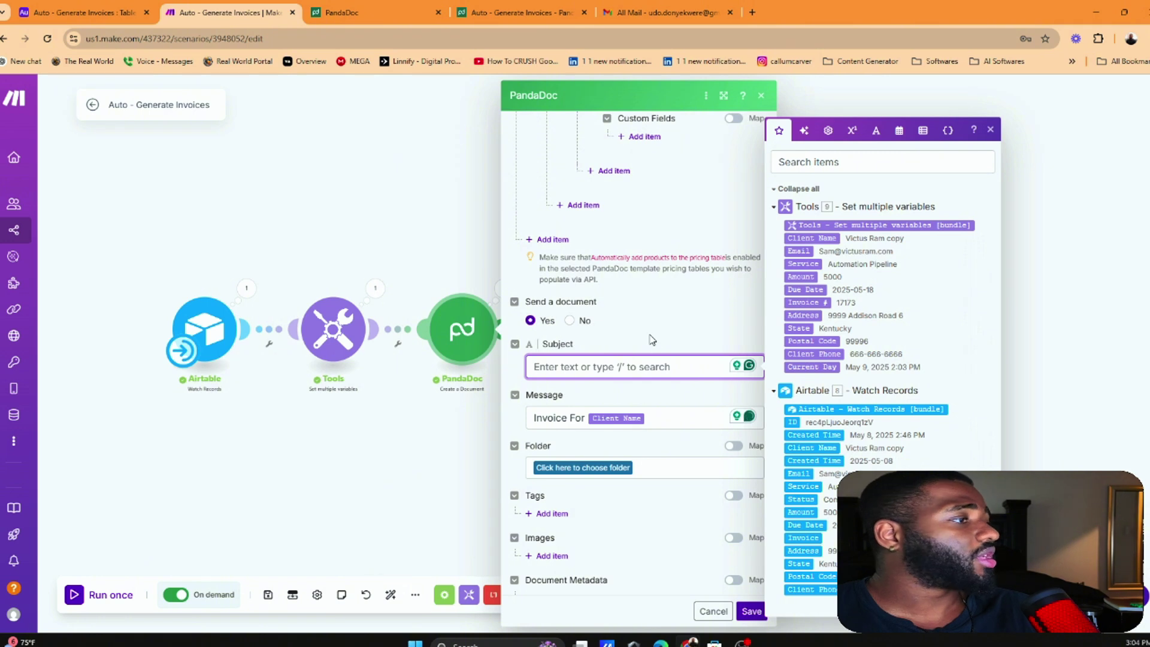
{"action": "left_click", "coordinate": [623, 422]}
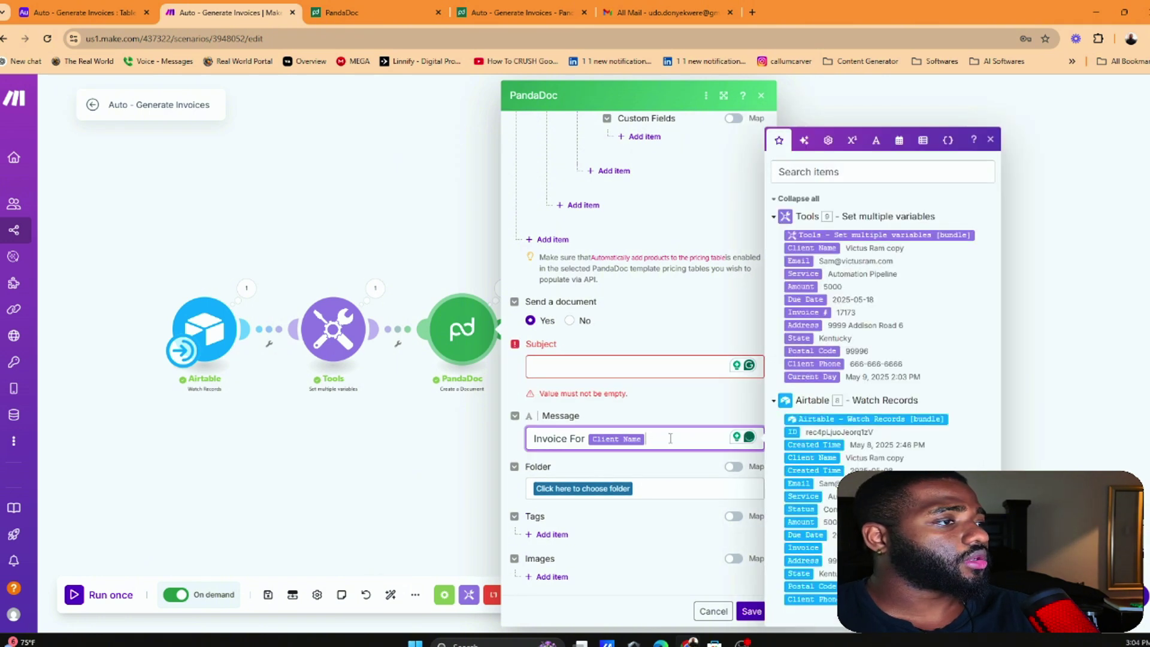
{"action": "key", "text": "ctrl+a"}
{"action": "key", "text": "ctrl+c"}
{"action": "left_click", "coordinate": [623, 379]}
{"action": "key", "text": "ctrl+v"}
Set the Message to 'We have completed the project that you've given us' and 'Sending invoice..'
{"action": "left_click", "coordinate": [653, 434]}
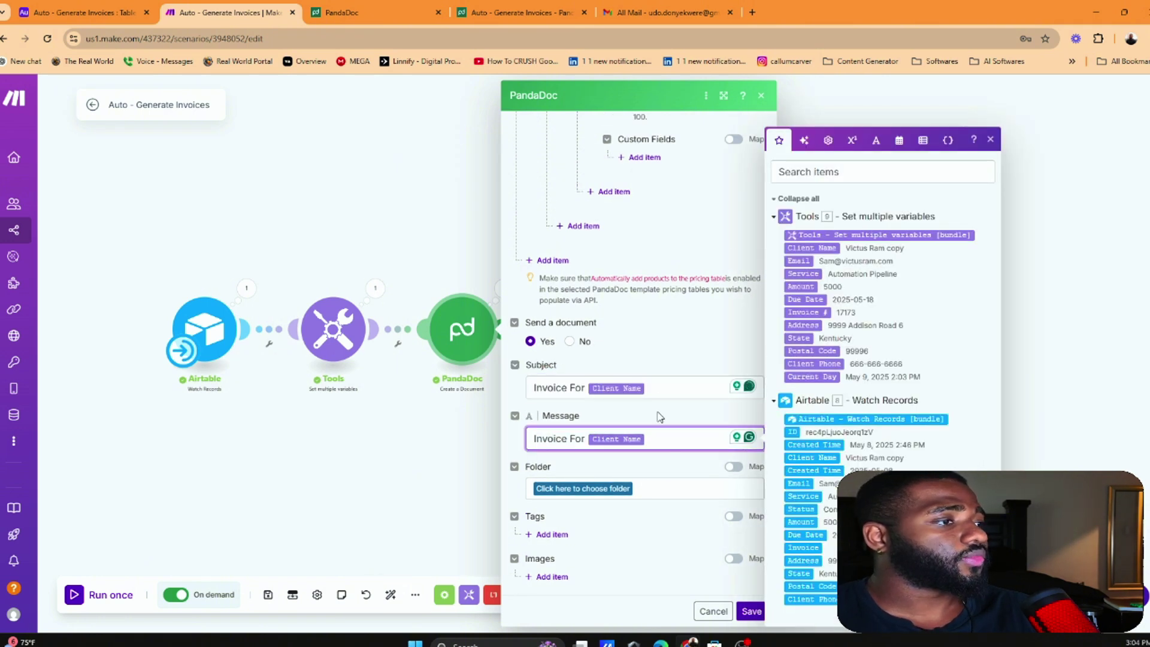
{"action": "key", "text": "ctrl+a"}
{"action": "type", "text": "We ha"}
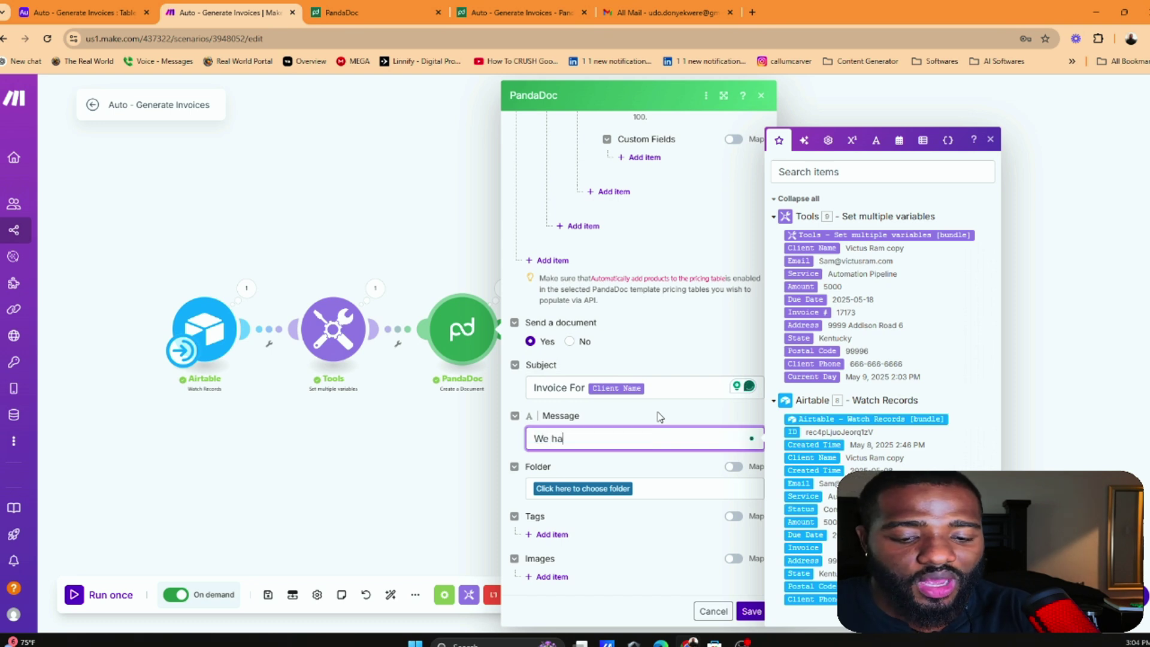
{"action": "type", "text": "ve completed the project that you"}
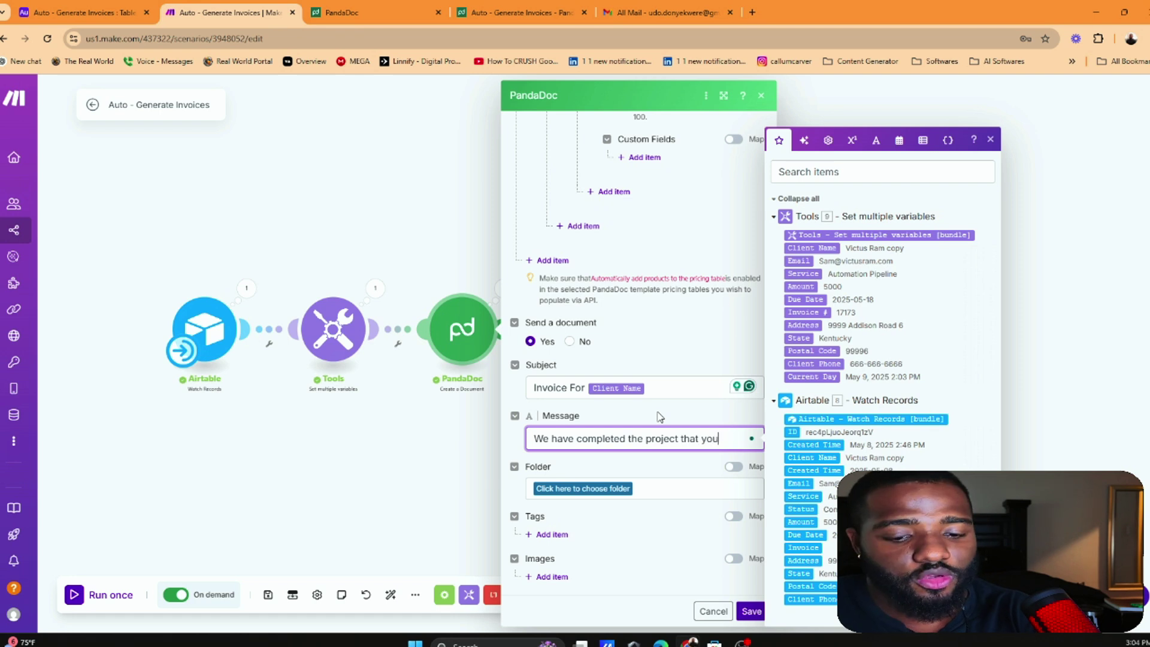
{"action": "type", "text": "'ve given us. Sending invoice"}
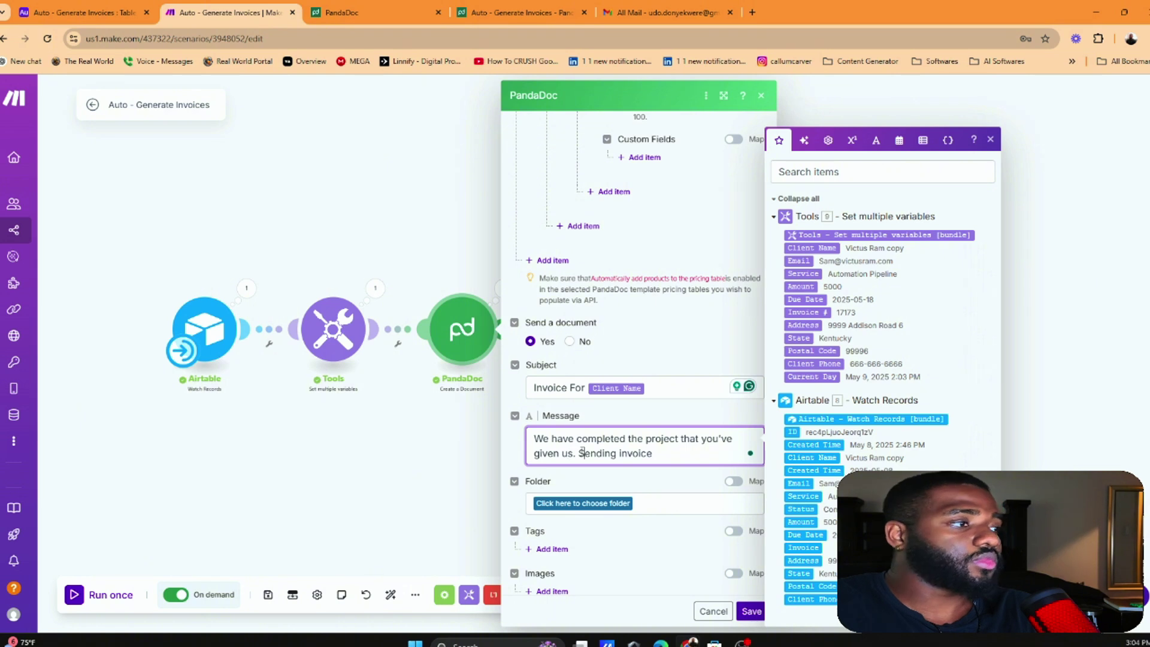
{"action": "key", "text": "Return"}
{"action": "key", "text": "Return"}
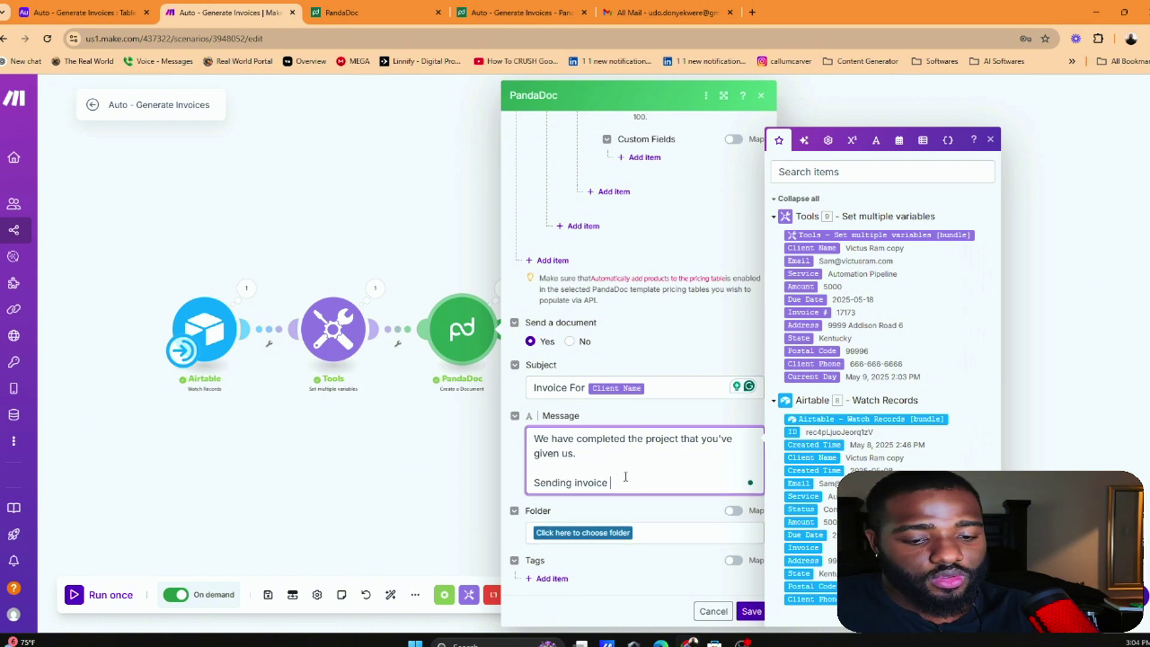
{"action": "key", "text": "BackSpace"}
{"action": "type", "text": ".."}
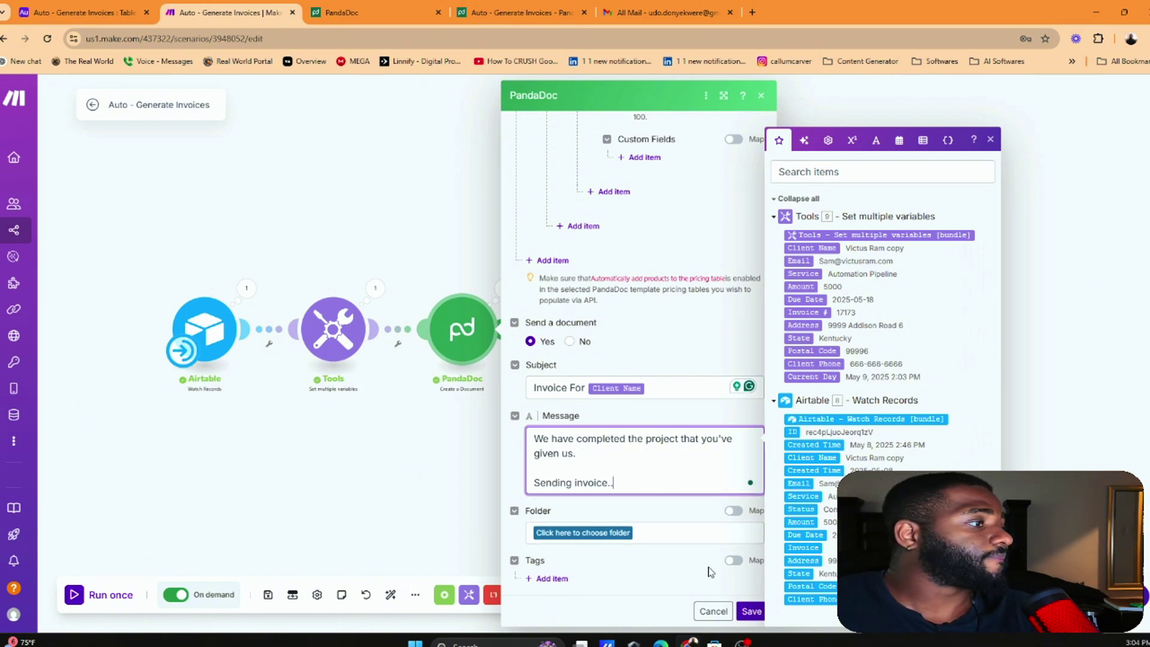
{"action": "left_click", "coordinate": [751, 588]}
Save the PandaDoc module settings, run the scenario once and check Airtable's operation results
{"action": "left_click", "coordinate": [751, 611]}
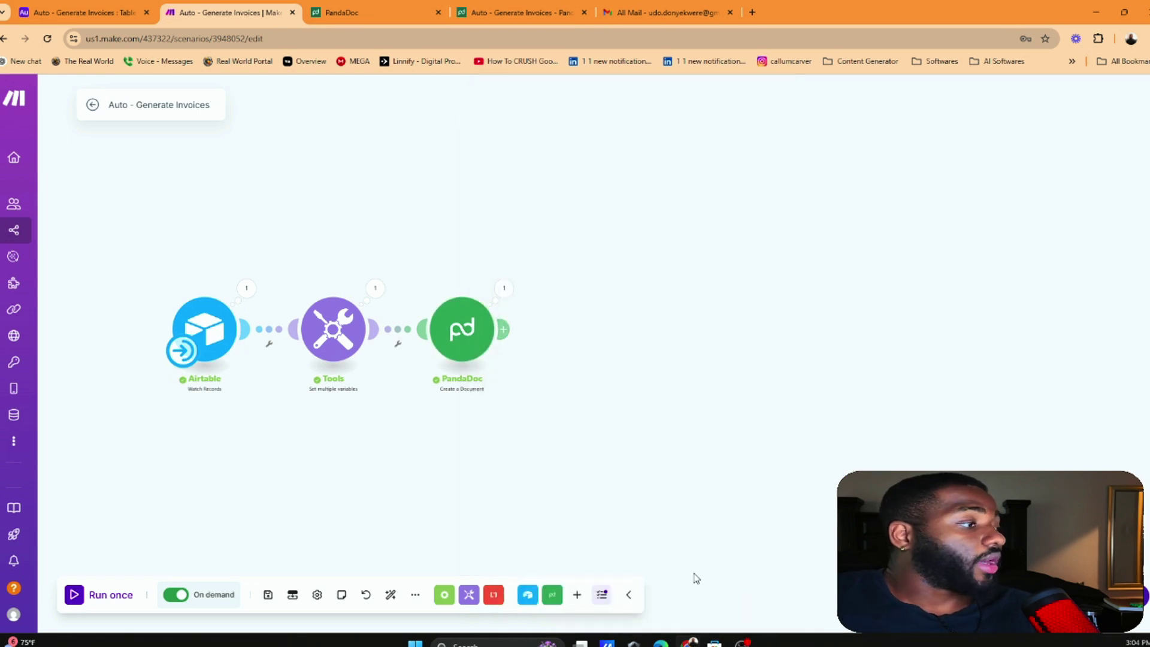
{"action": "left_click", "coordinate": [125, 603]}
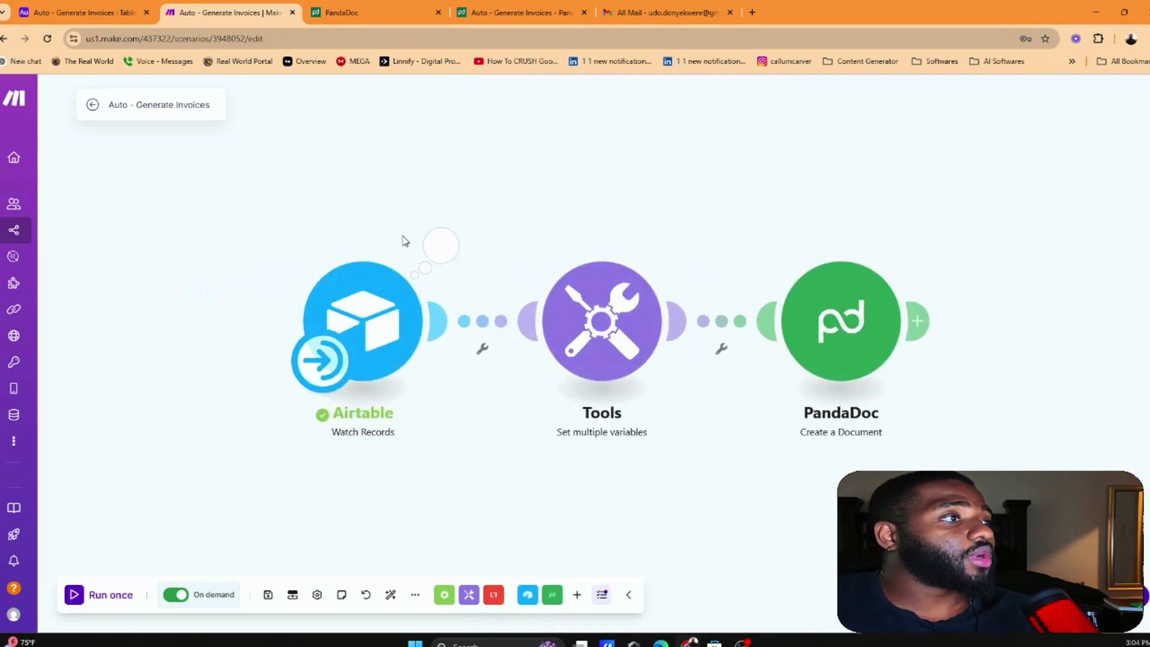
{"action": "left_click", "coordinate": [441, 246]}
{"action": "left_click", "coordinate": [290, 172]}
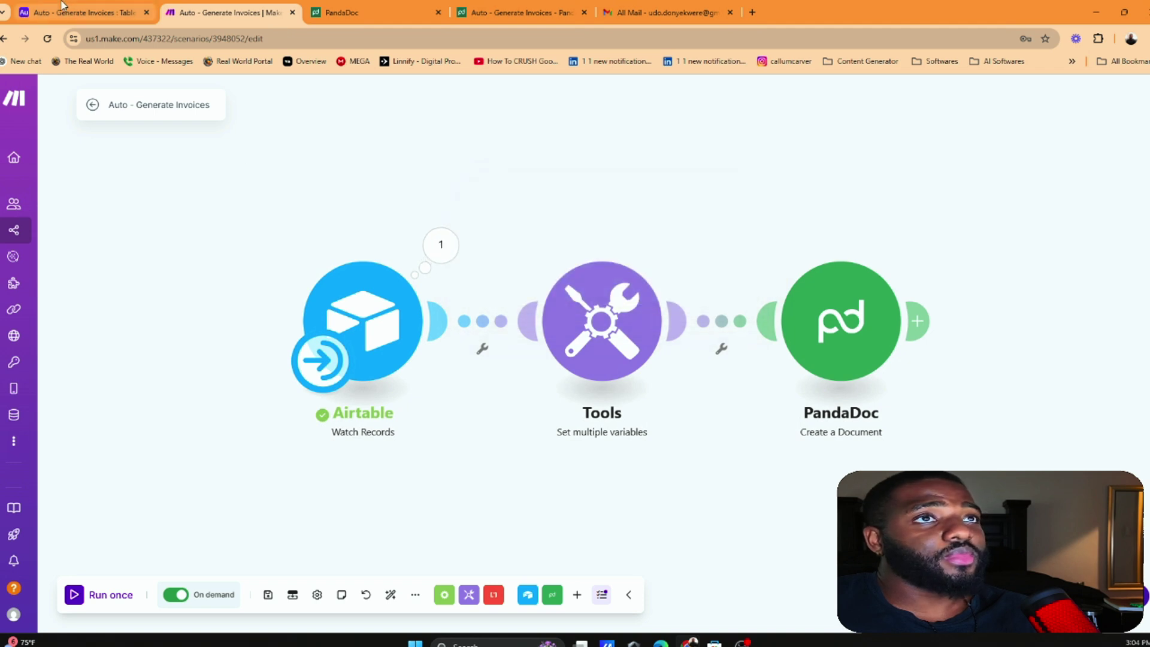
In Airtable, set row 7's Status to Complete
{"action": "key", "text": "ctrl+1"}
{"action": "left_click", "coordinate": [599, 305]}
{"action": "left_click", "coordinate": [625, 303]}
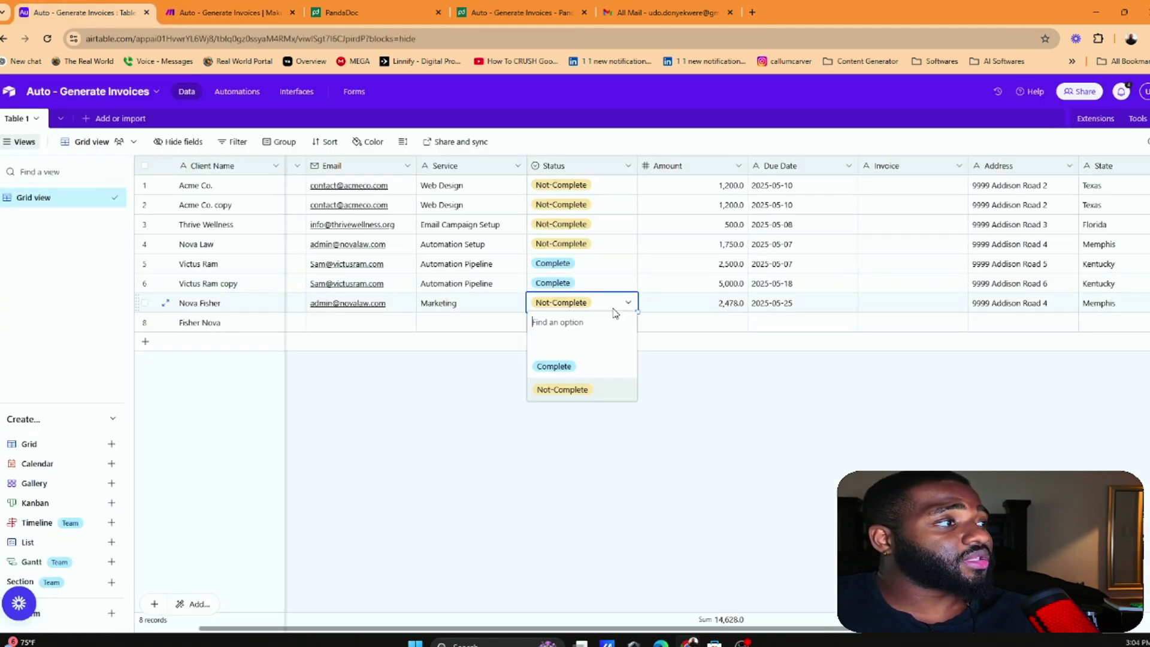
{"action": "left_click", "coordinate": [555, 366]}
Back in Make, run the scenario once more and open the PandaDoc module
{"action": "left_click", "coordinate": [222, 12]}
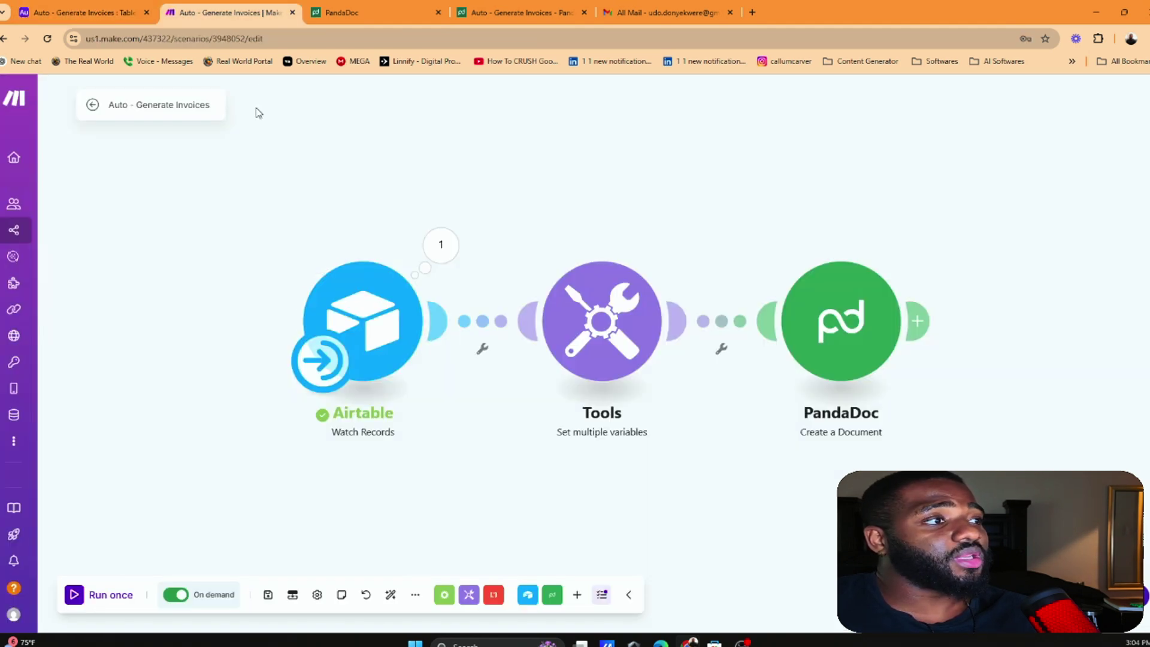
{"action": "left_click", "coordinate": [114, 602]}
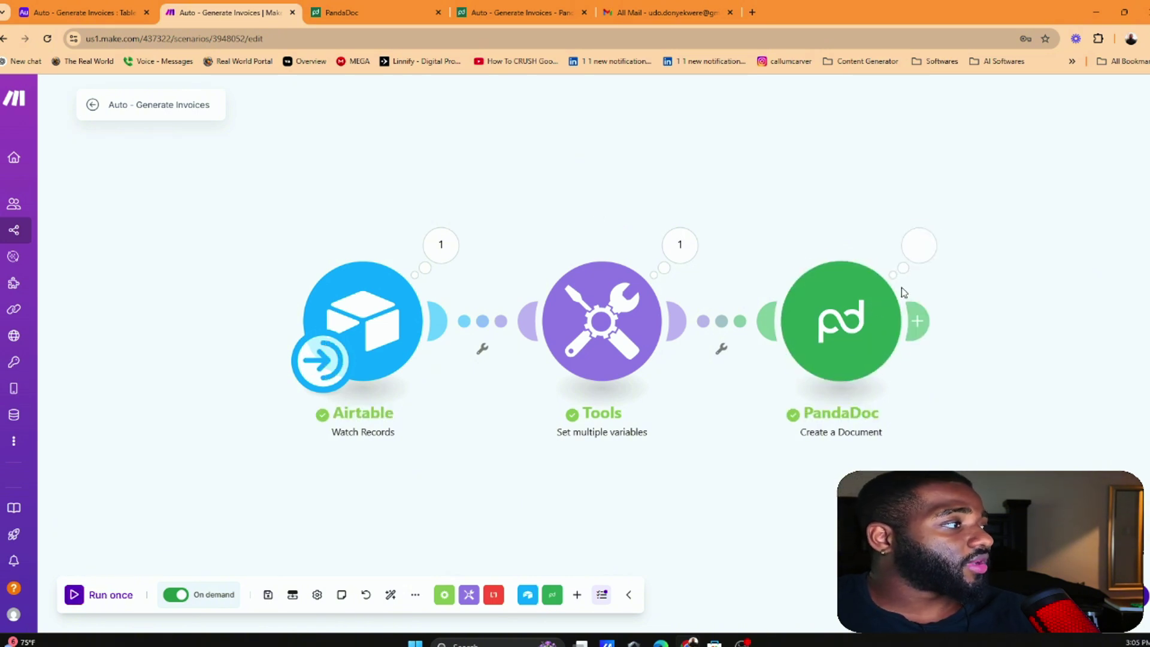
{"action": "left_click", "coordinate": [872, 311]}
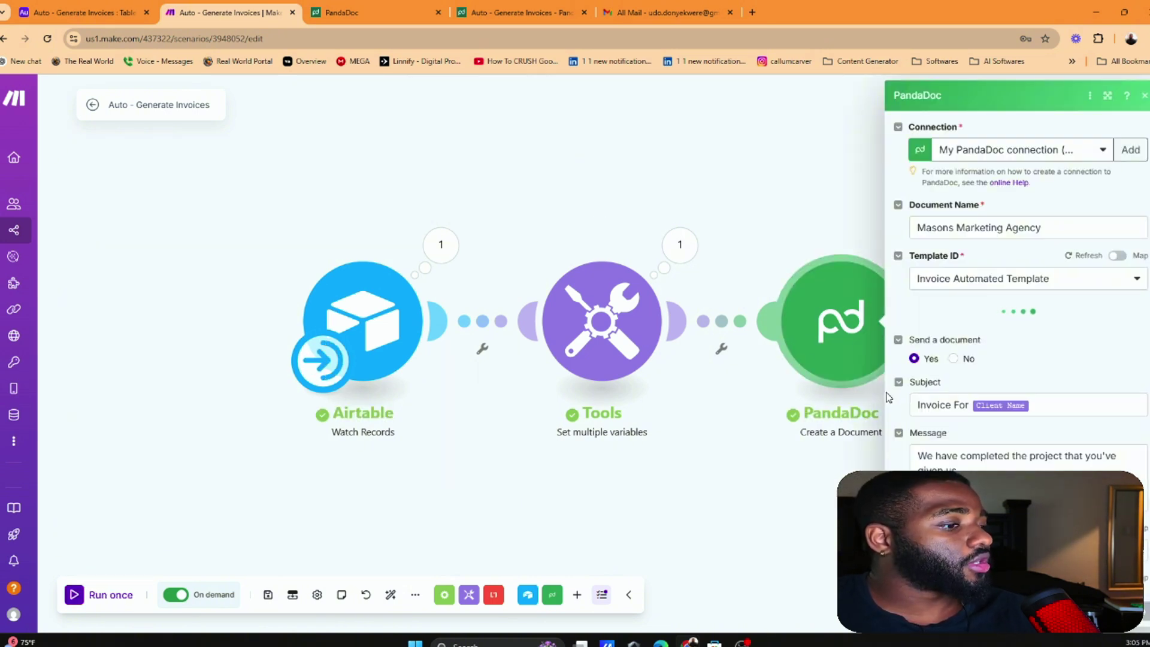
Review the PandaDoc Discount, Subject and Message settings, then refresh the Gmail mail list
{"action": "scroll", "coordinate": [998, 458], "scroll_direction": "down", "scroll_amount": 15}
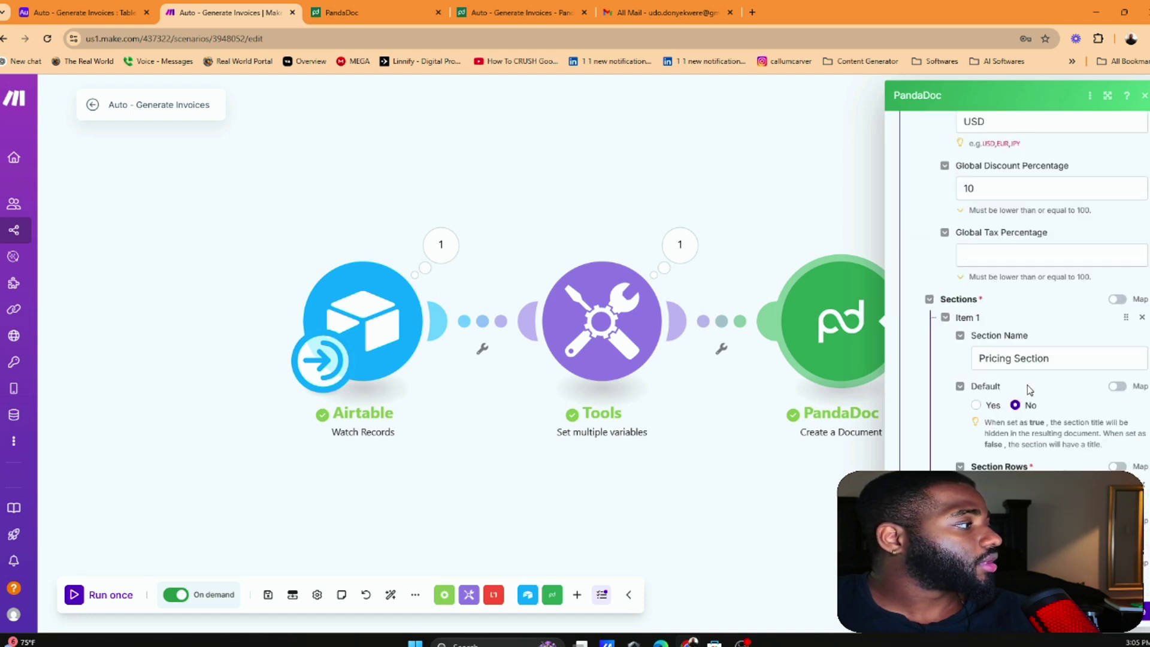
{"action": "scroll", "coordinate": [1028, 381], "scroll_direction": "down", "scroll_amount": 15}
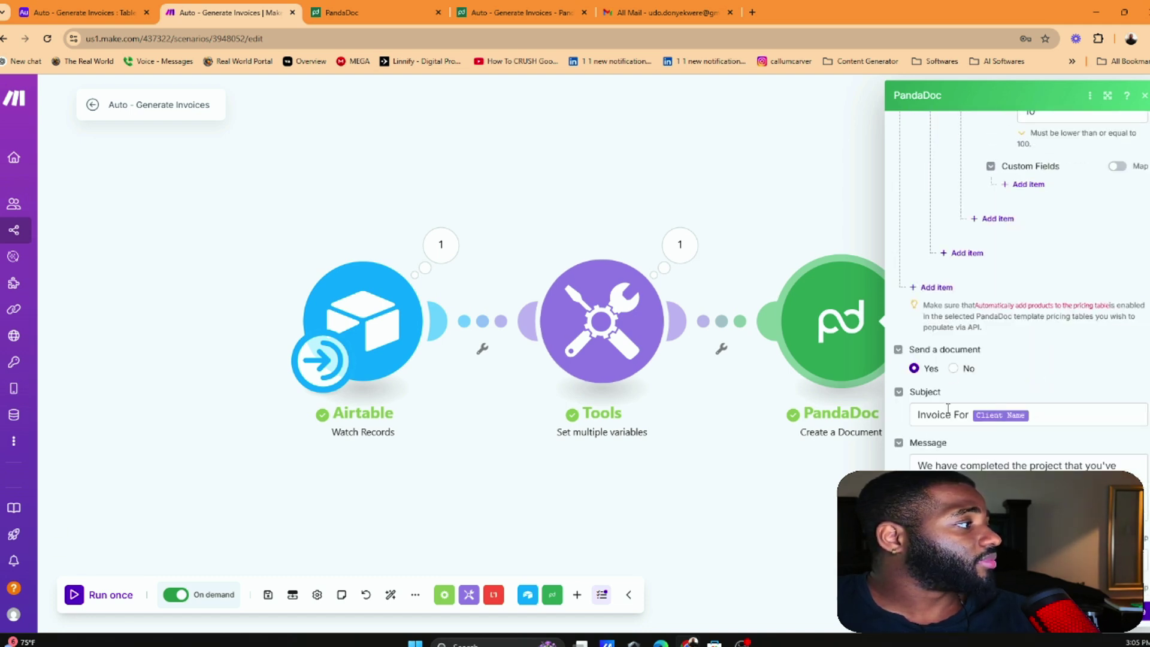
{"action": "scroll", "coordinate": [961, 437], "scroll_direction": "down", "scroll_amount": 3}
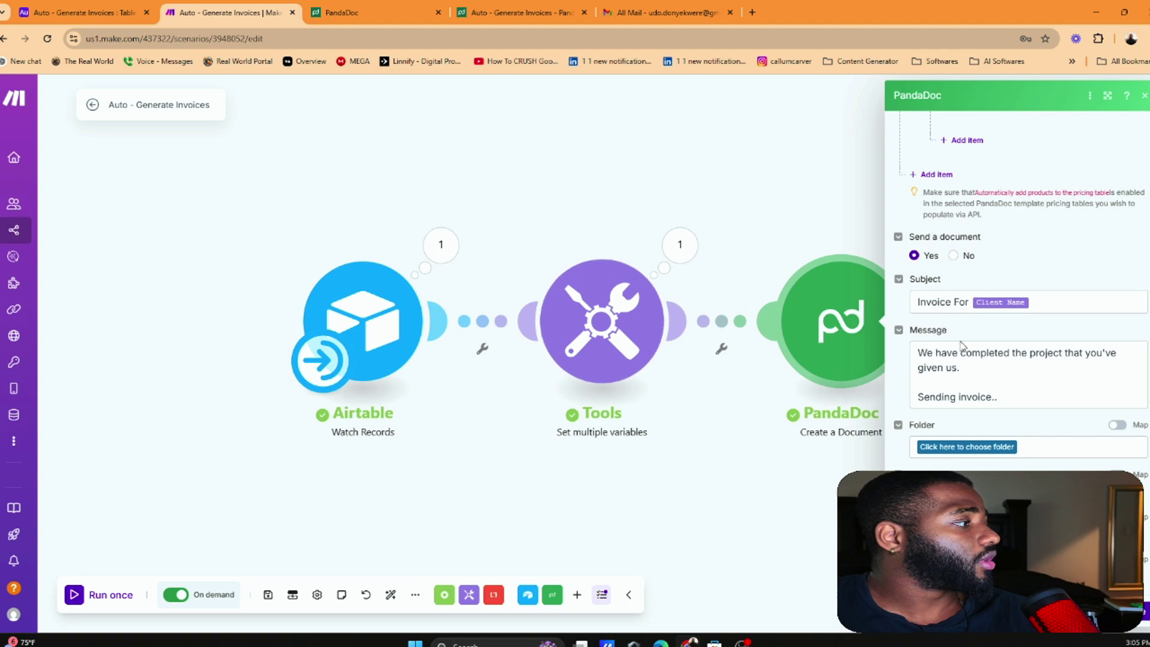
{"action": "scroll", "coordinate": [955, 432], "scroll_direction": "up", "scroll_amount": 5}
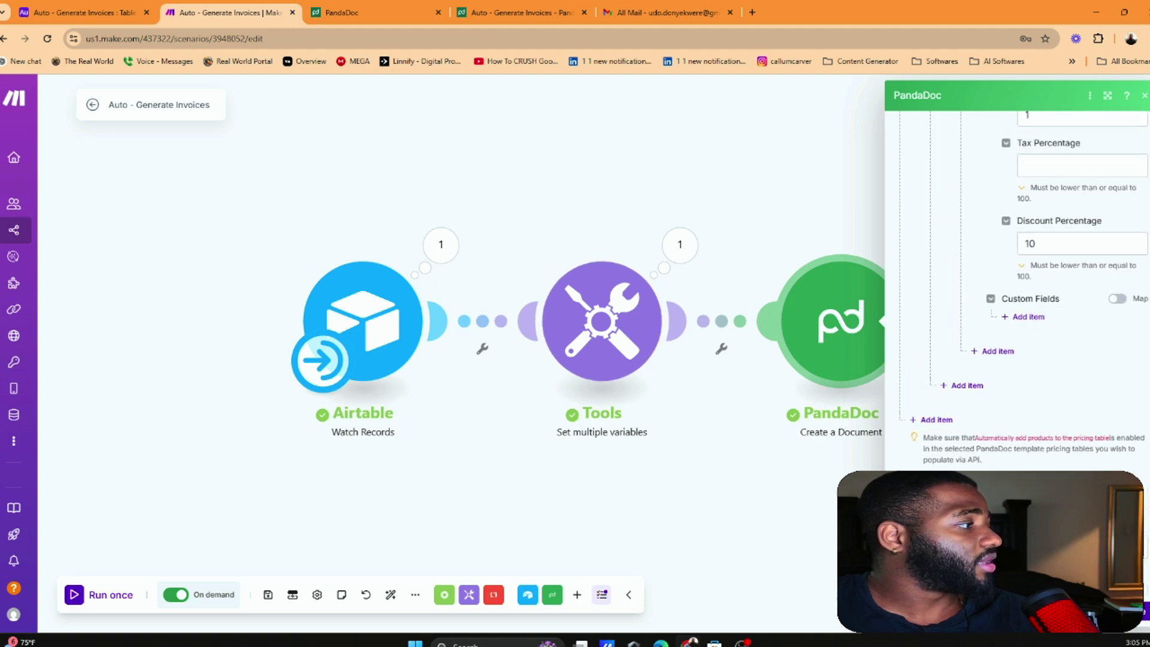
{"action": "scroll", "coordinate": [959, 300], "scroll_direction": "up", "scroll_amount": 8}
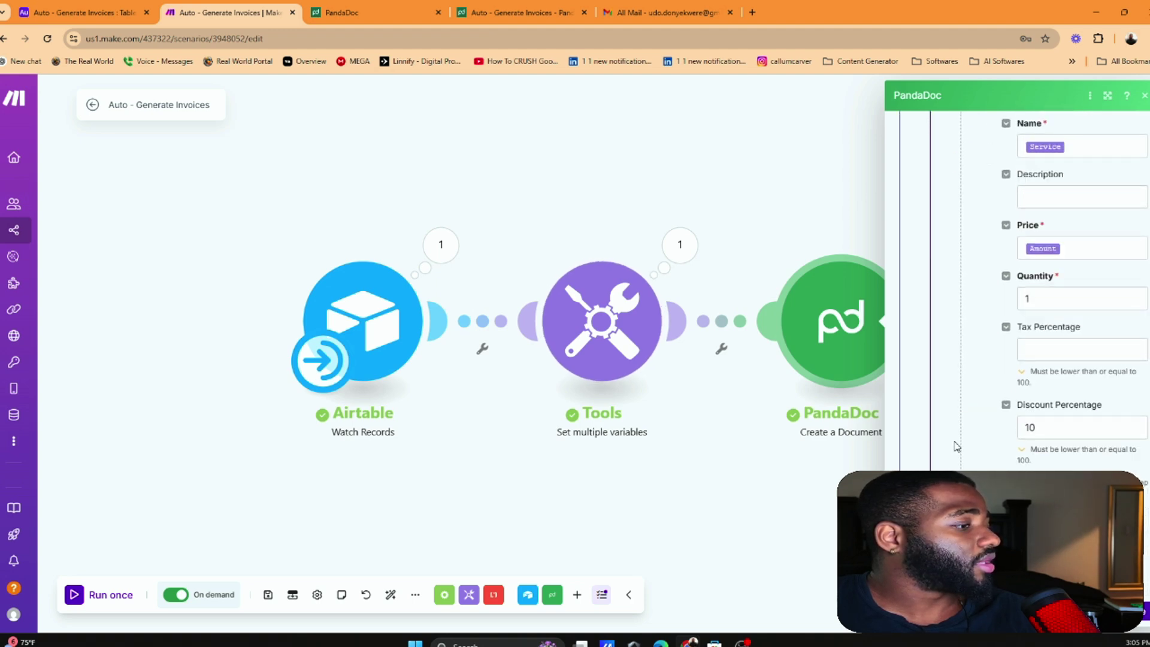
{"action": "left_click", "coordinate": [692, 12]}
{"action": "left_click", "coordinate": [47, 38]}
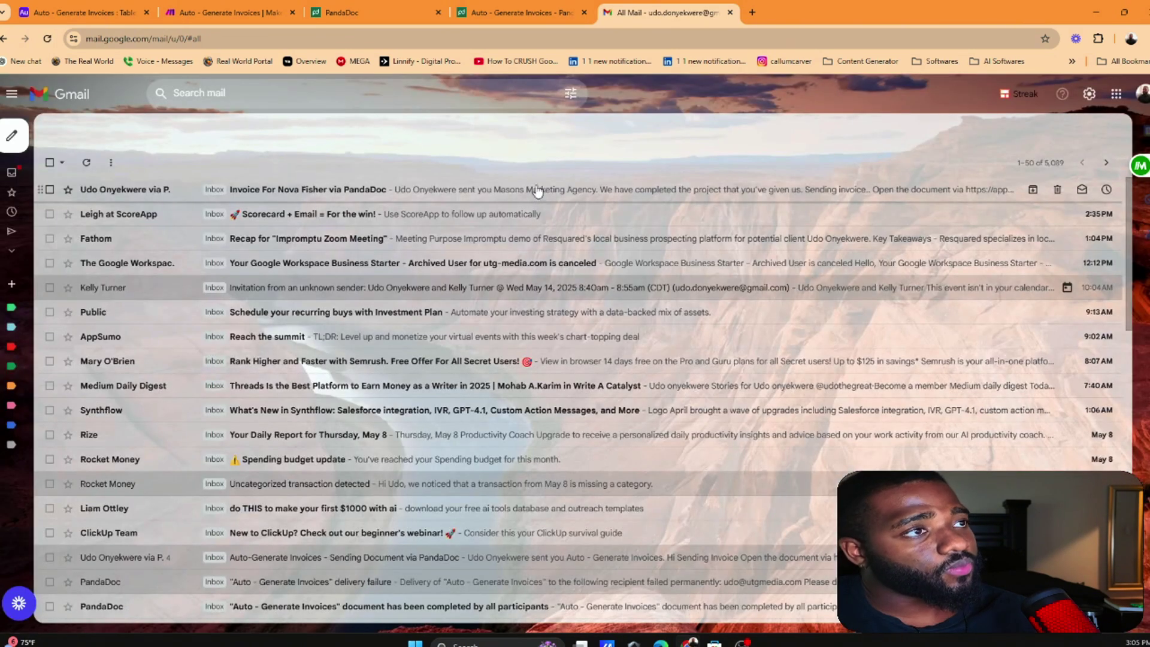
Check the PandaDoc dashboard documents and reload Gmail's All Mail for the invoice email
{"action": "left_click", "coordinate": [457, 15]}
{"action": "left_click", "coordinate": [376, 6]}
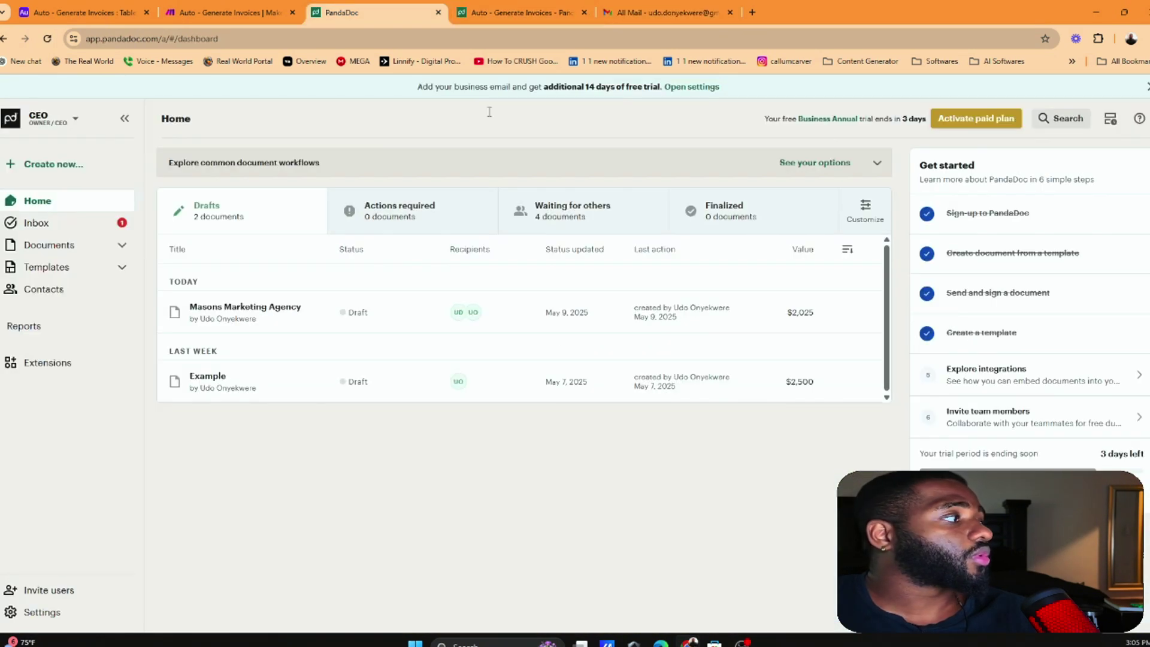
{"action": "left_click", "coordinate": [668, 11]}
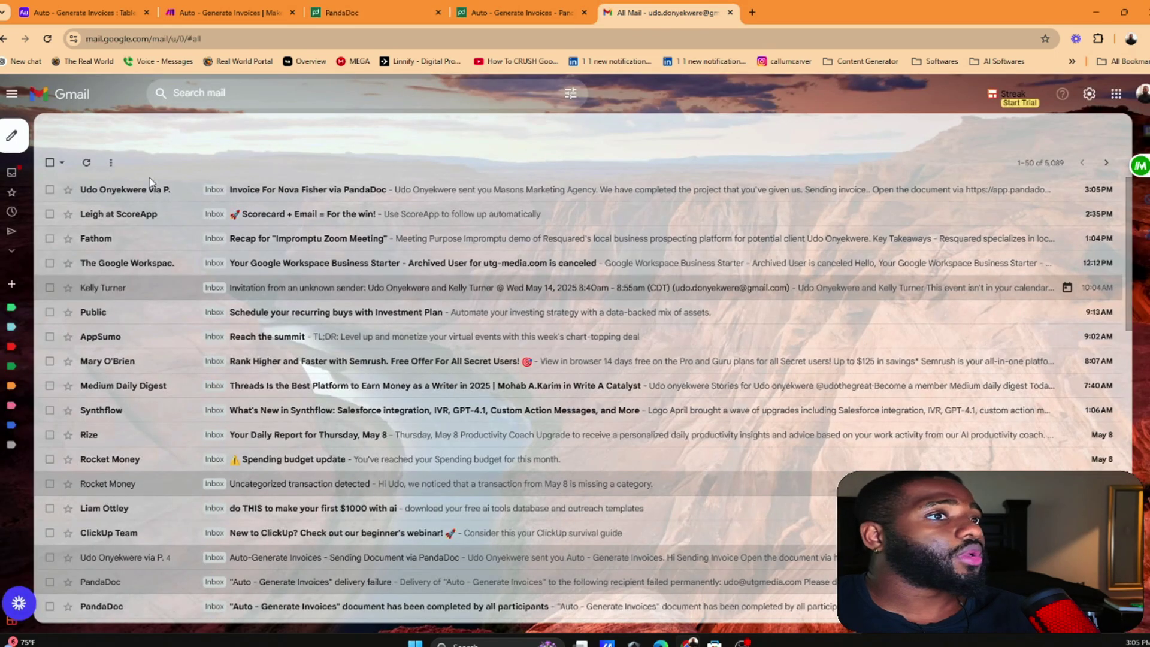
{"action": "mouse_move", "coordinate": [12, 335]}
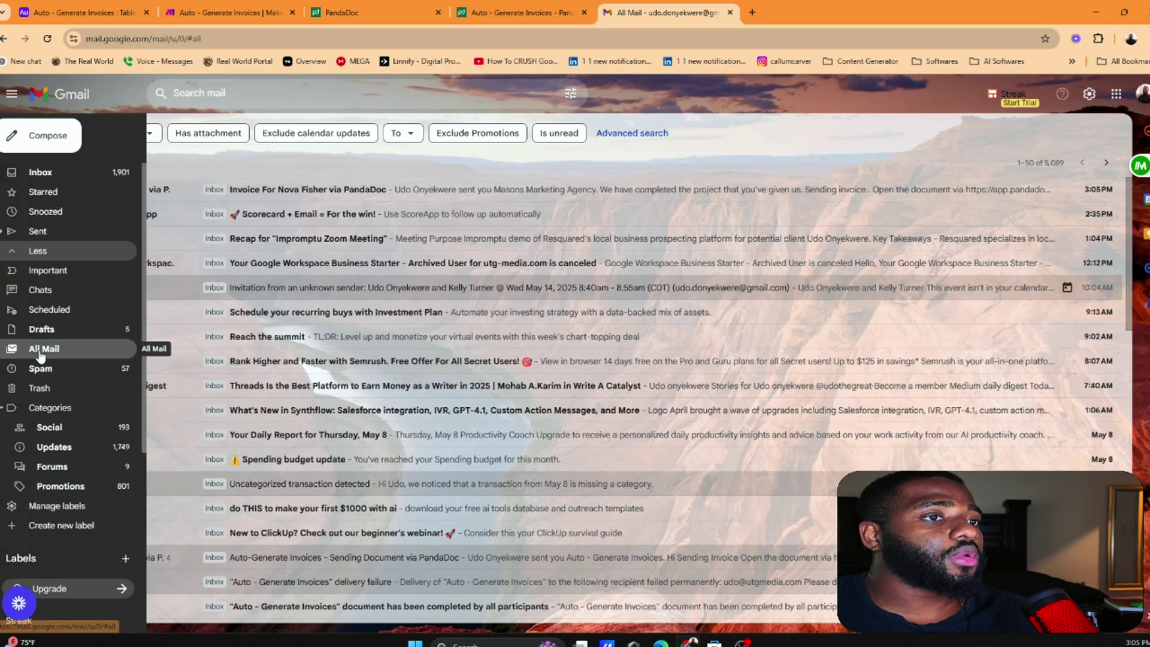
{"action": "left_click", "coordinate": [40, 352]}
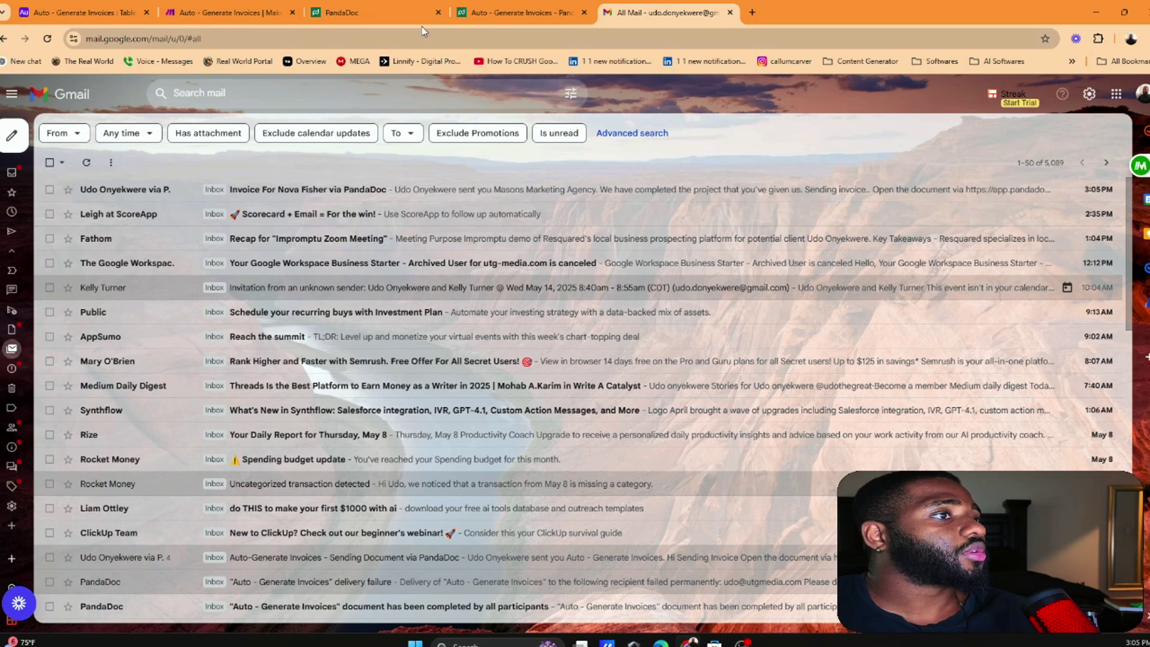
Return to the Make scenario editor and close the PandaDoc settings panel
{"action": "left_click", "coordinate": [419, 14]}
{"action": "left_click", "coordinate": [258, 12]}
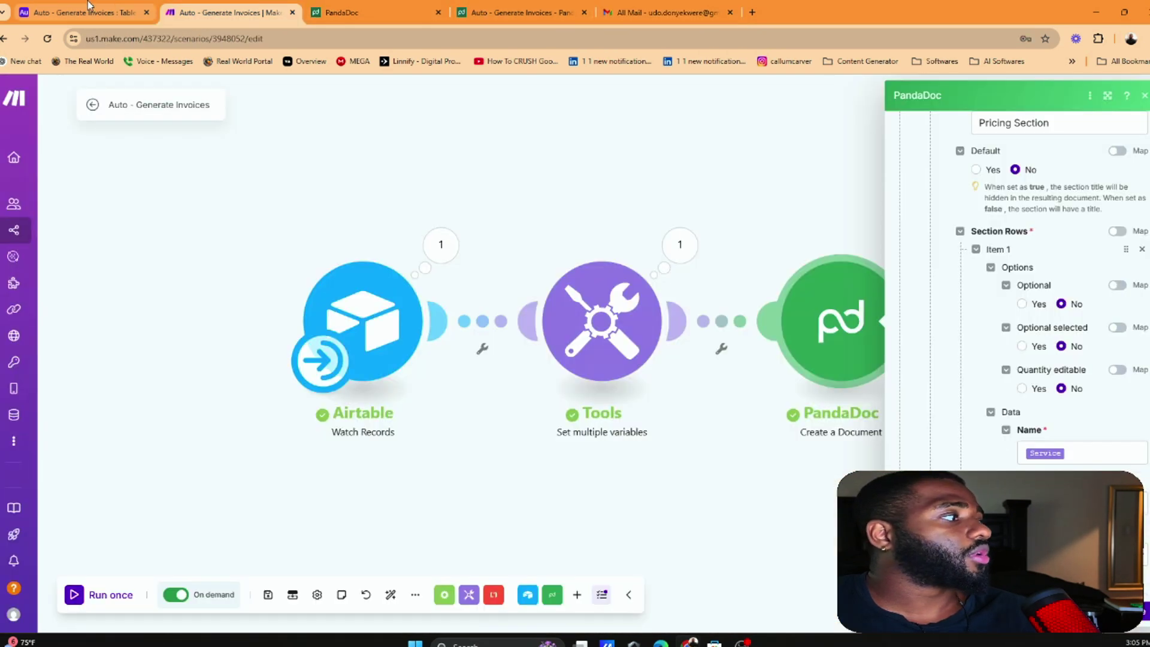
{"action": "left_click", "coordinate": [770, 210]}
Inspect the PandaDoc run results, expanding Fields and Tokens to find the client email, then go to Gmail
{"action": "left_click", "coordinate": [657, 251]}
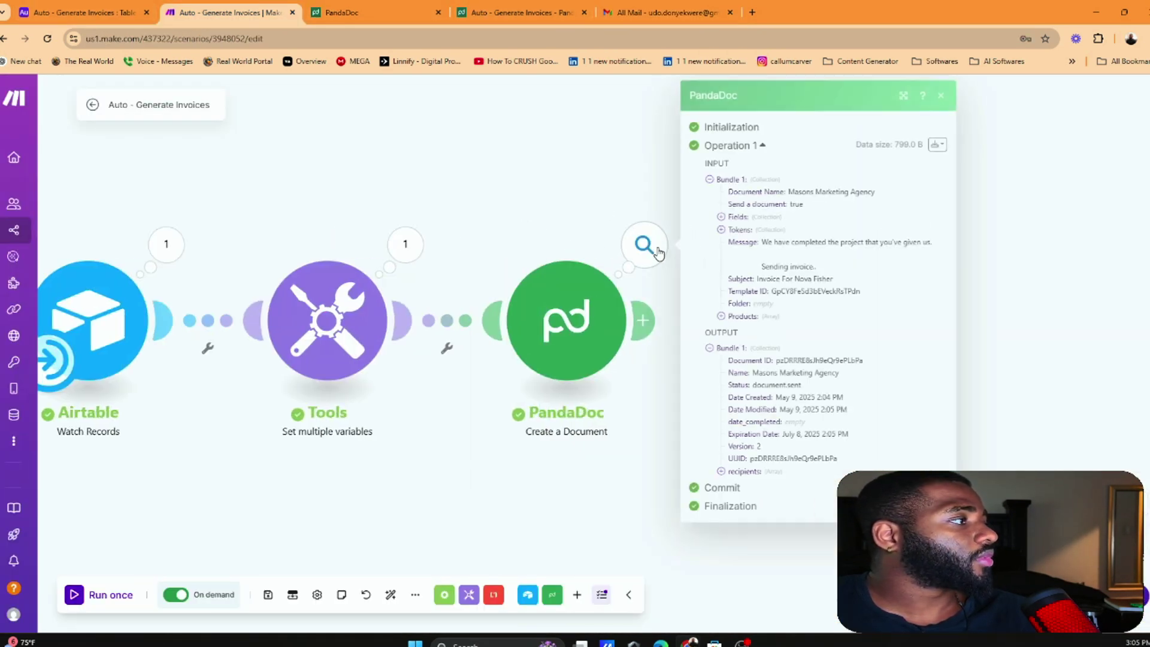
{"action": "double_click", "coordinate": [777, 264]}
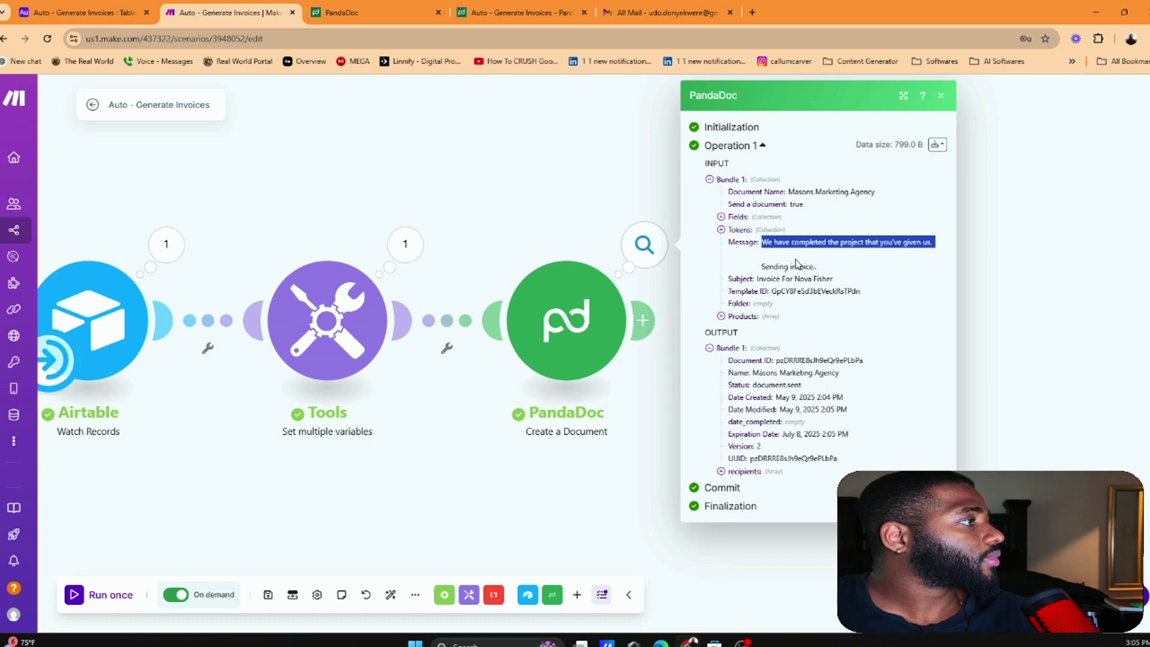
{"action": "left_click", "coordinate": [770, 226]}
{"action": "left_click", "coordinate": [759, 218]}
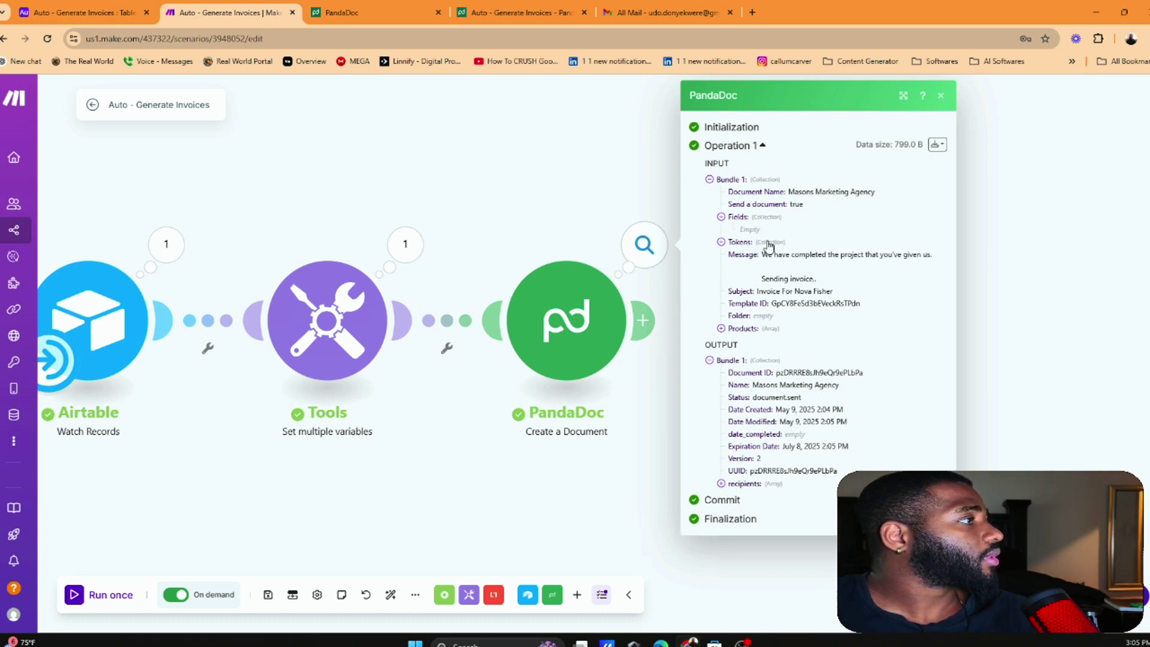
{"action": "left_click", "coordinate": [771, 243]}
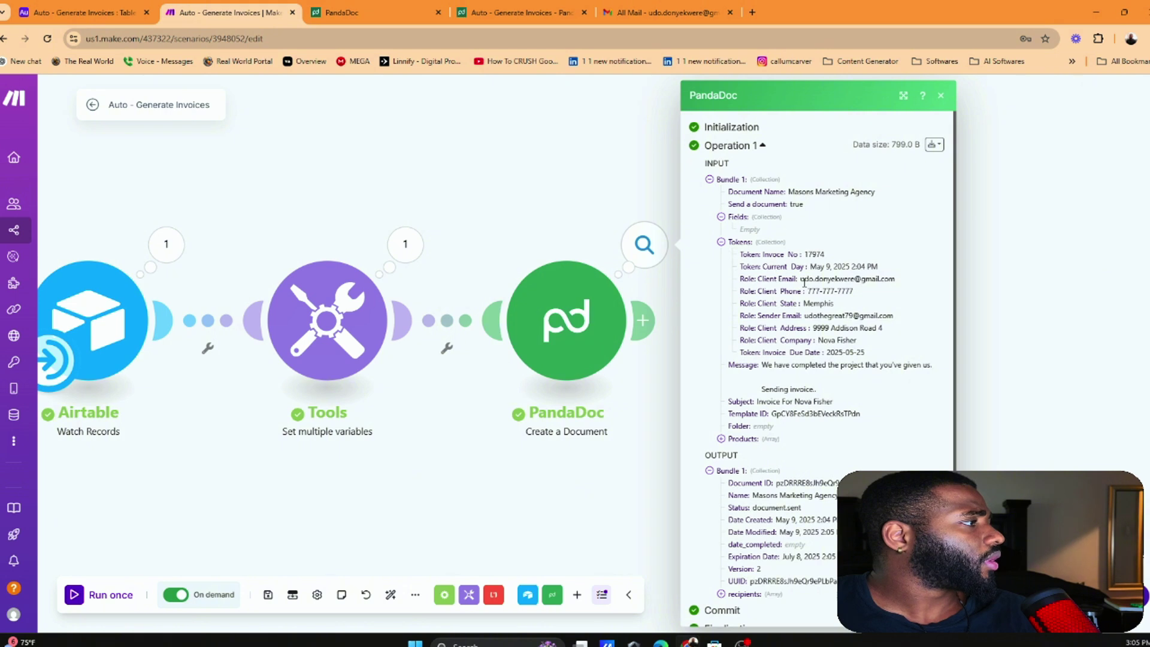
{"action": "left_click_drag", "start_coordinate": [804, 281], "coordinate": [829, 278]}
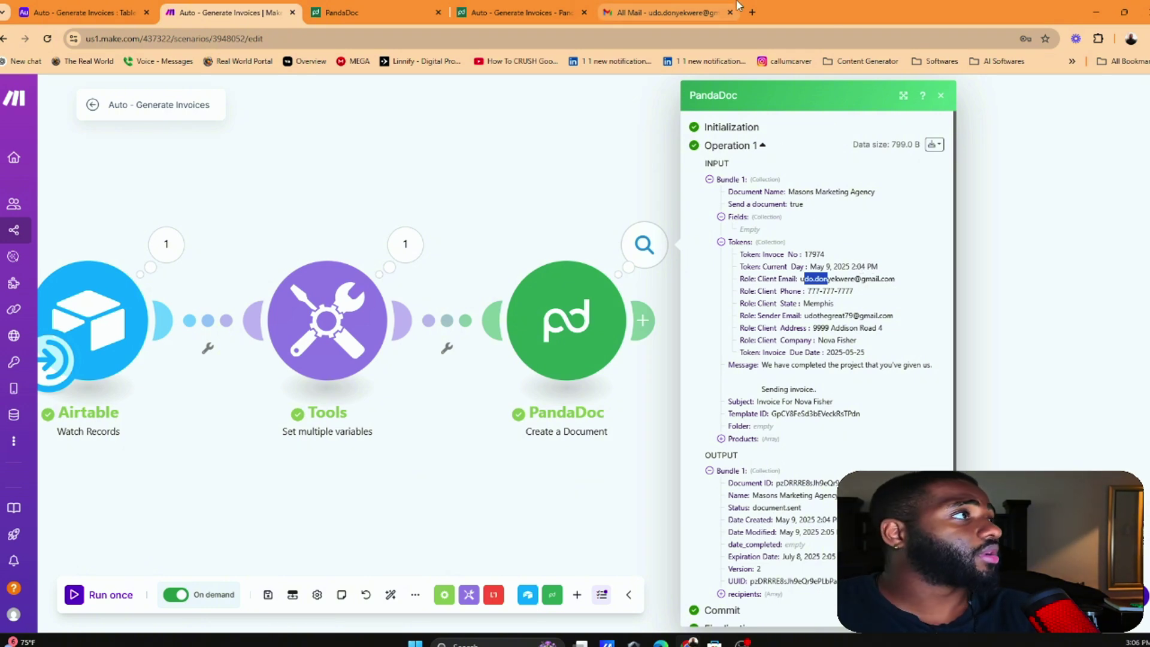
{"action": "left_click", "coordinate": [666, 12]}
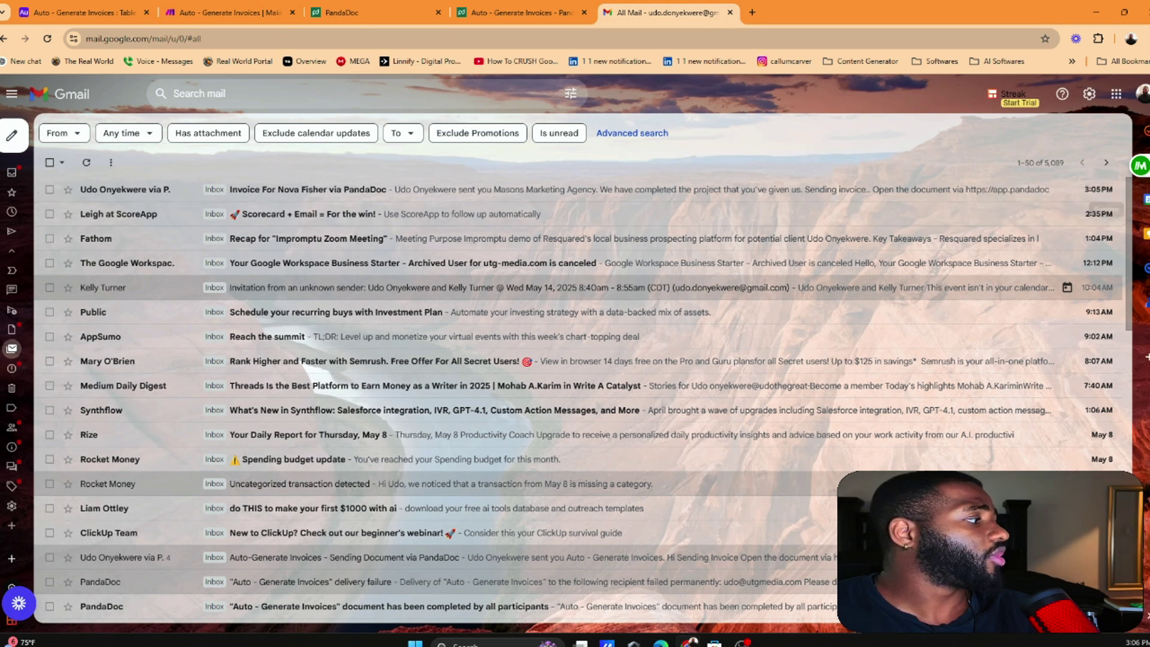
Open the 'Invoice For … via PandaDoc' email and its linked invoice document
{"action": "left_click", "coordinate": [298, 189]}
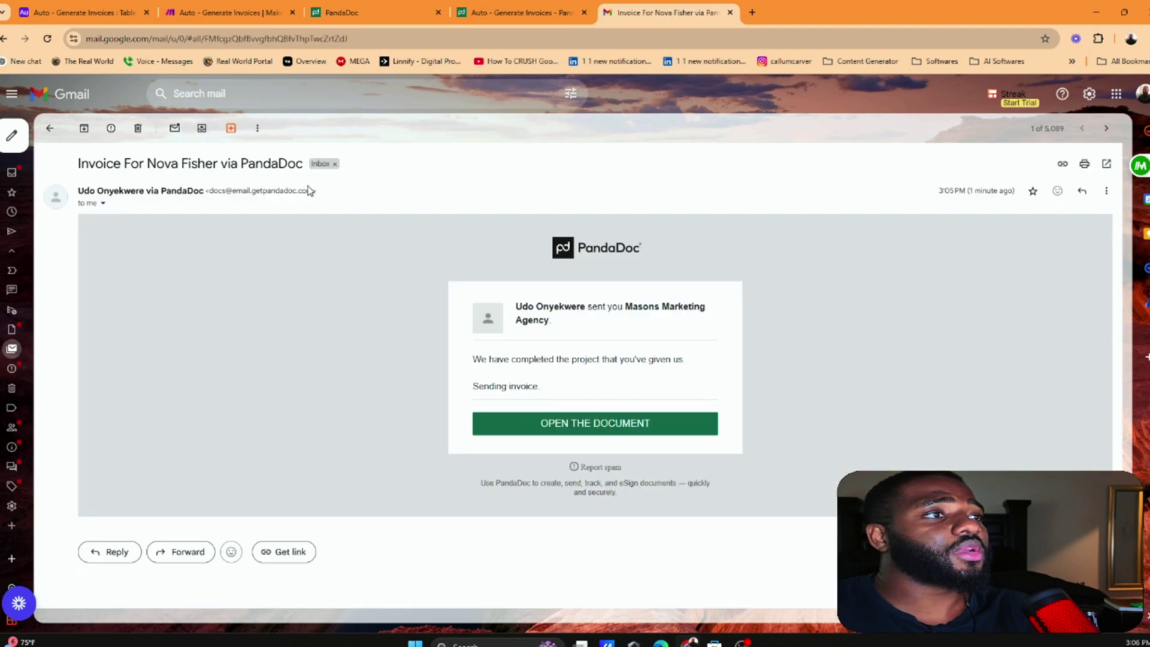
{"action": "left_click", "coordinate": [634, 426]}
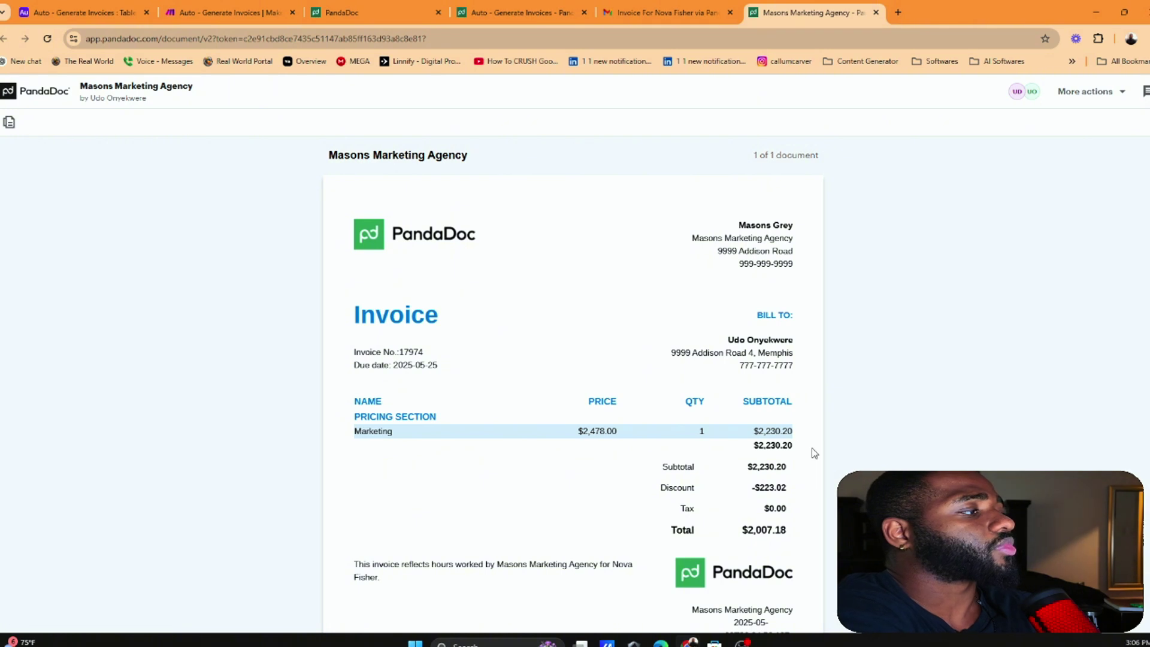
Review the generated invoice's -$223.02 discount, $2,007.18 total, footer timestamp and sender address
{"action": "scroll", "coordinate": [754, 315], "scroll_direction": "down", "scroll_amount": 1}
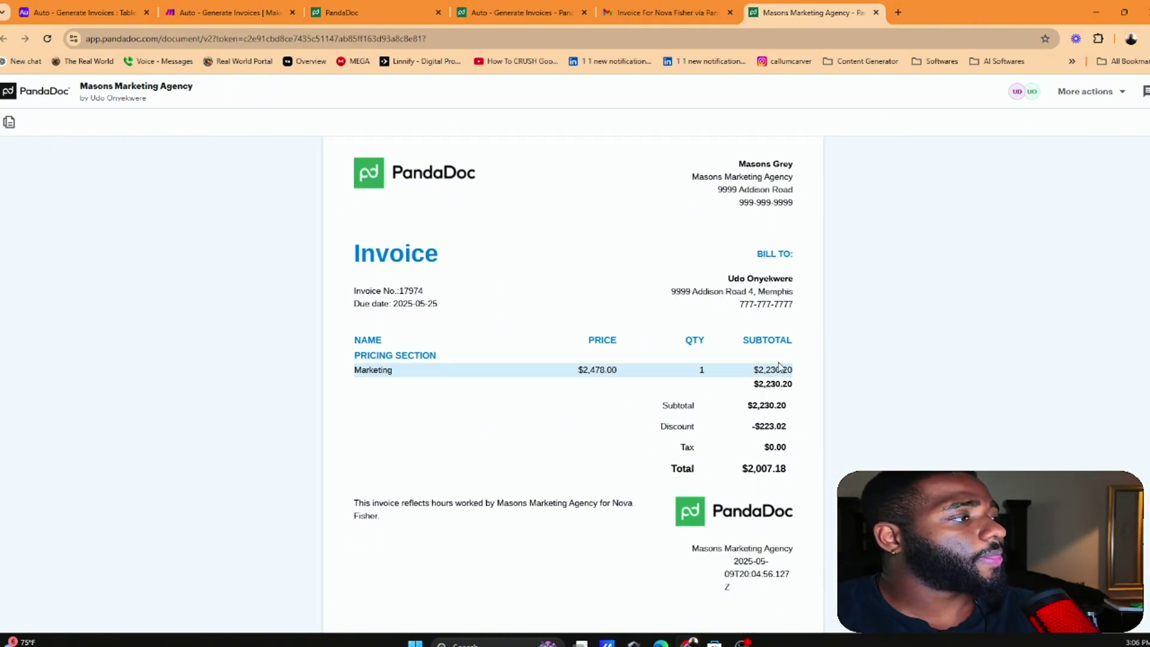
{"action": "scroll", "coordinate": [779, 362], "scroll_direction": "down", "scroll_amount": 1}
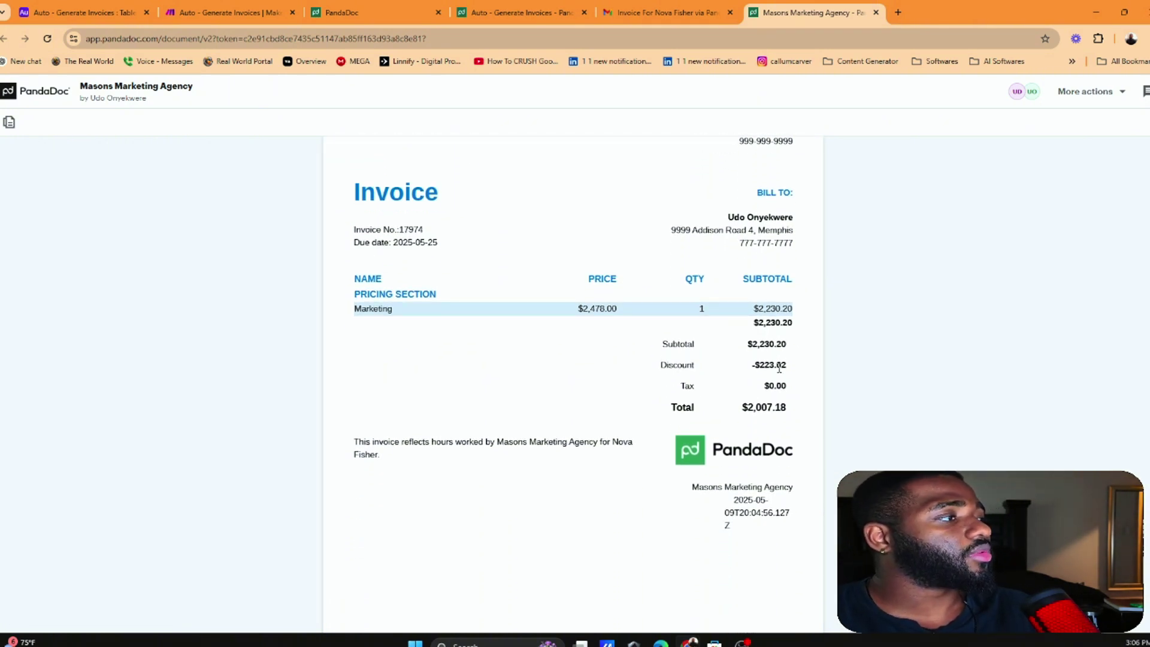
{"action": "scroll", "coordinate": [775, 413], "scroll_direction": "down", "scroll_amount": 1}
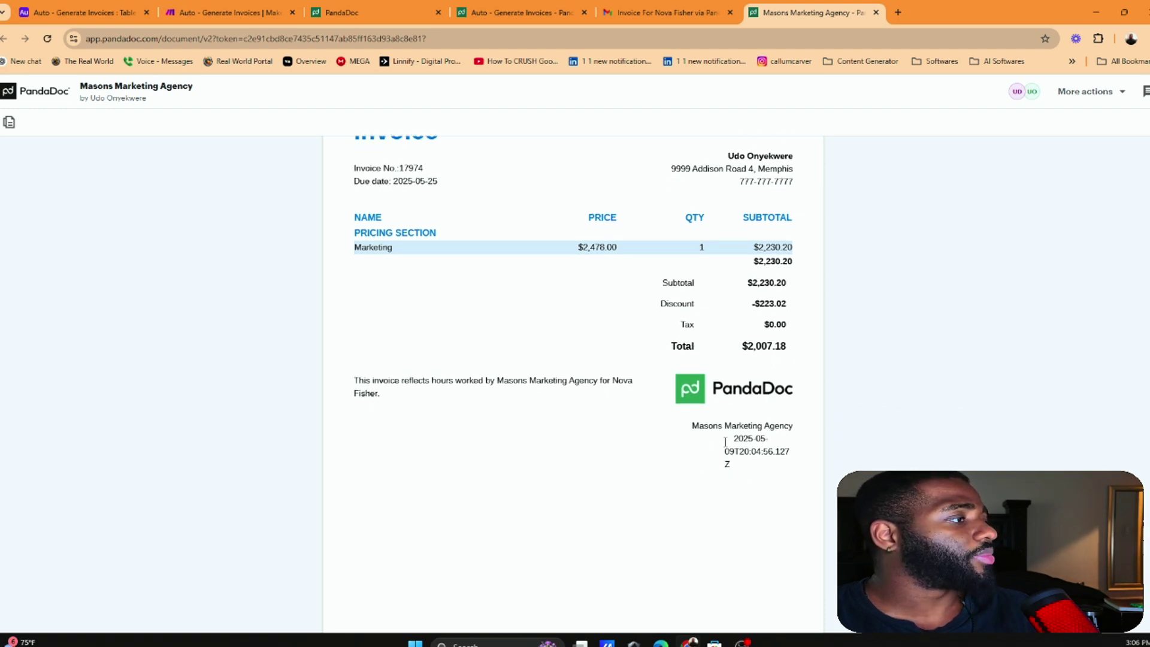
{"action": "mouse_move", "coordinate": [748, 458]}
{"action": "left_mouse_down"}
{"action": "mouse_move", "coordinate": [726, 465]}
{"action": "mouse_move", "coordinate": [737, 442]}
{"action": "mouse_move", "coordinate": [755, 466]}
{"action": "left_mouse_up"}
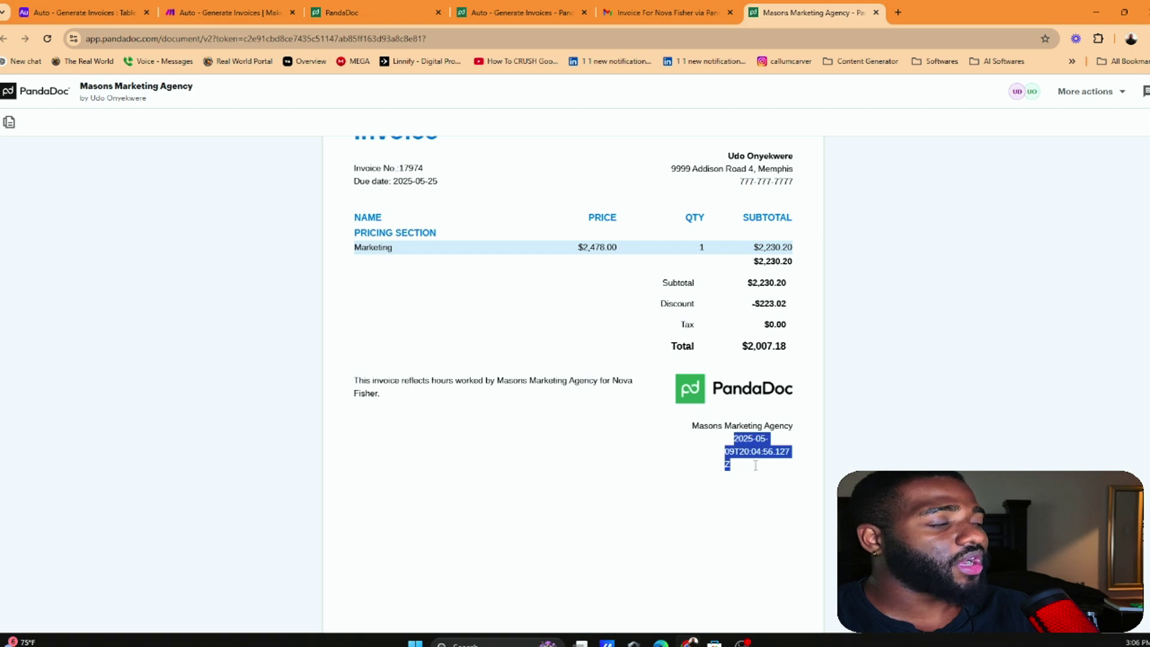
{"action": "scroll", "coordinate": [688, 370], "scroll_direction": "up", "scroll_amount": 2}
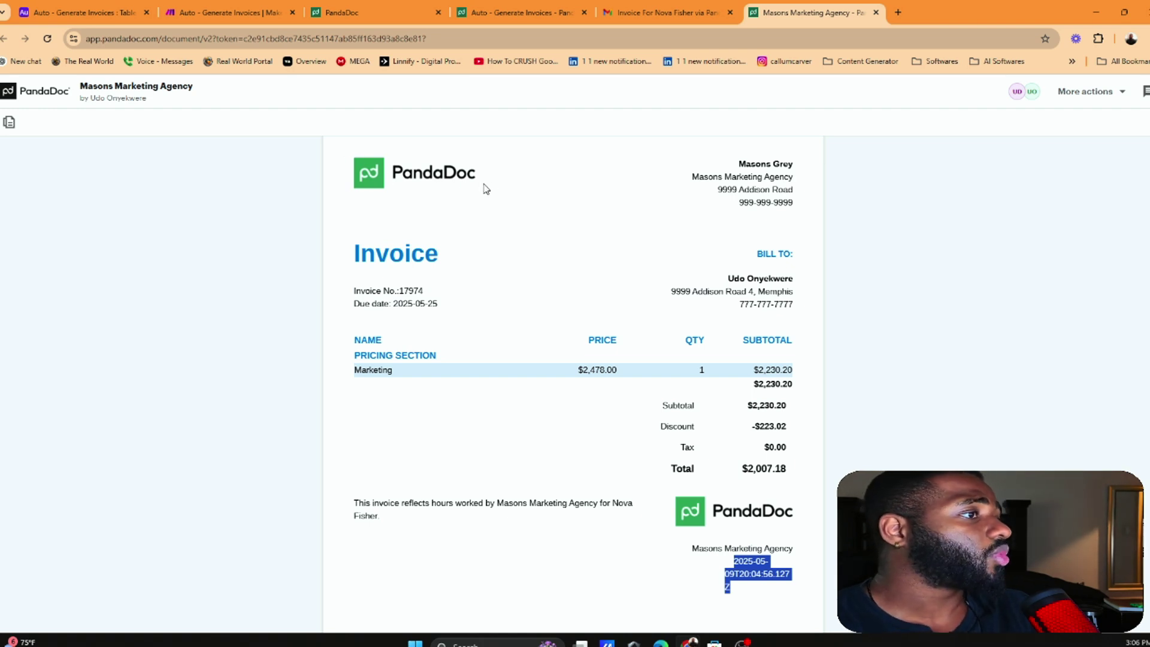
{"action": "left_click_drag", "start_coordinate": [684, 179], "coordinate": [794, 190]}
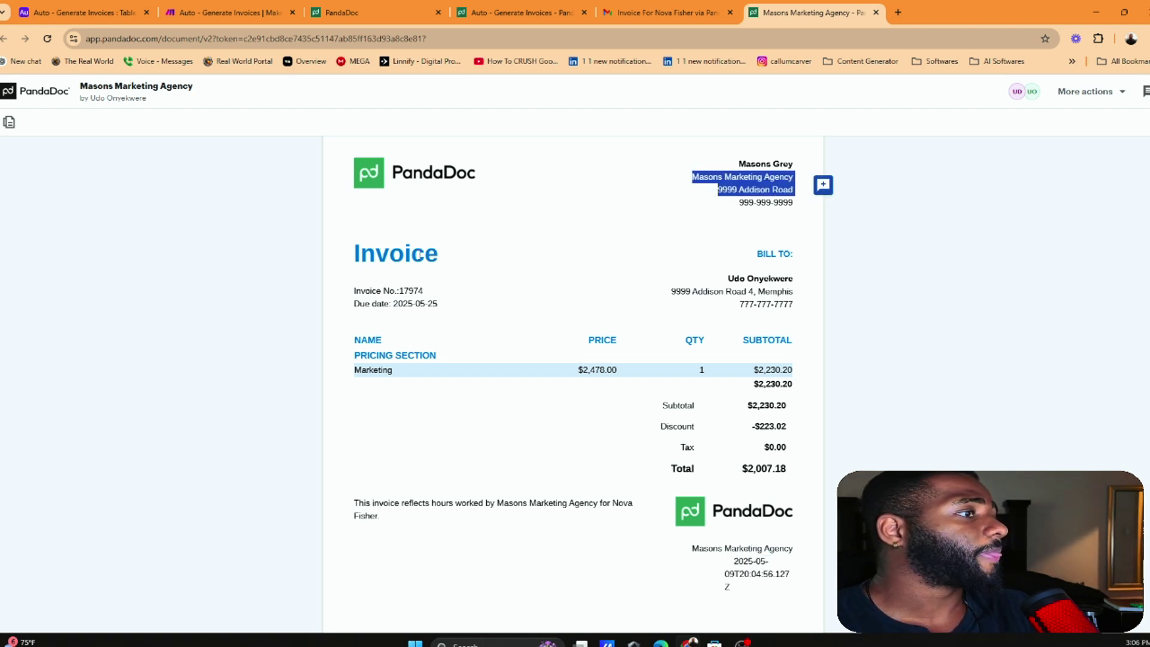
{"action": "left_click", "coordinate": [395, 293]}
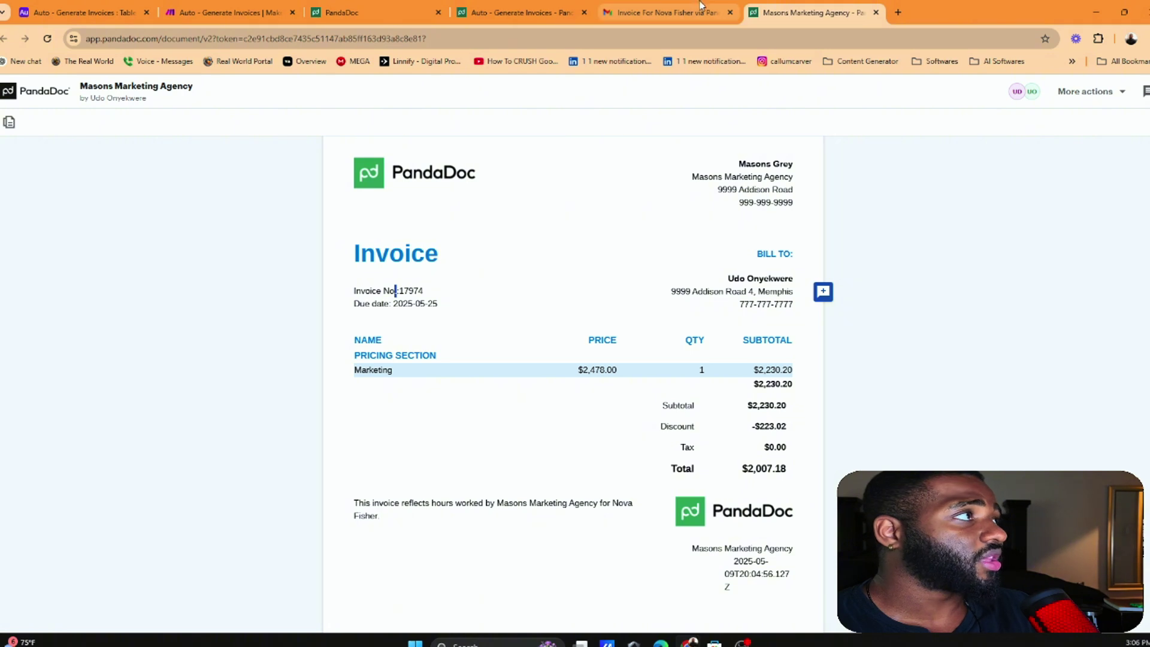
Close the older sent invoice document and bring up the PandaDoc Home dashboard
{"action": "left_click", "coordinate": [557, 6]}
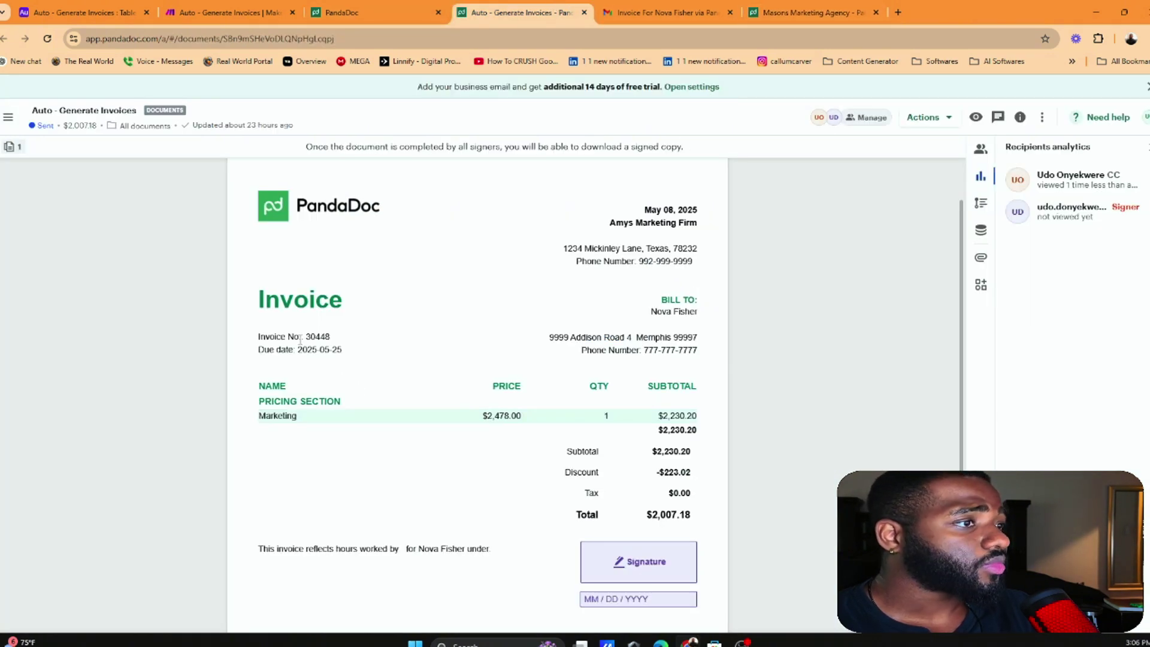
{"action": "left_click", "coordinate": [802, 12]}
{"action": "left_click", "coordinate": [584, 12]}
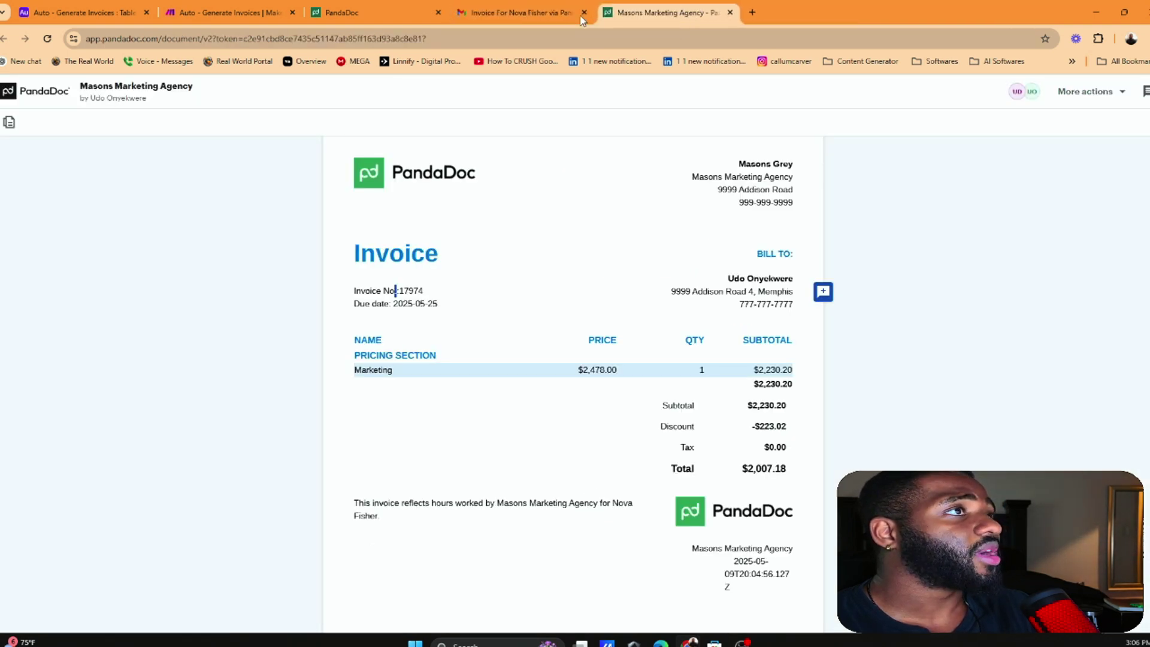
{"action": "left_click", "coordinate": [334, 8]}
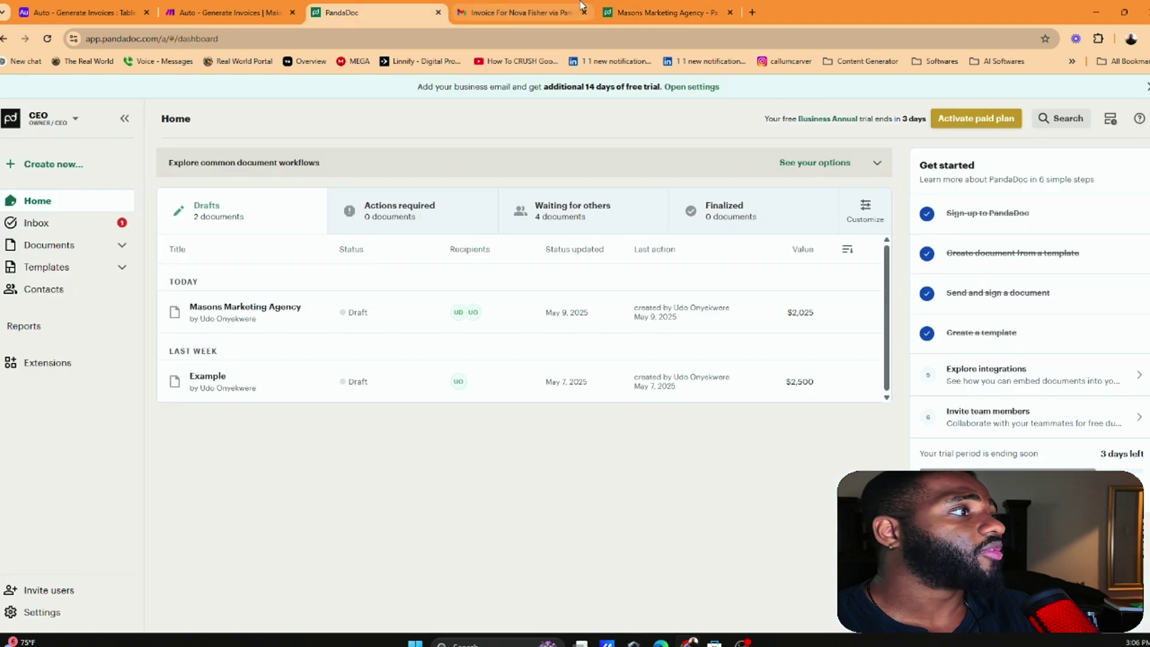
{"action": "left_click_drag", "start_coordinate": [659, 12], "coordinate": [521, 12]}
{"action": "left_click", "coordinate": [373, 9]}
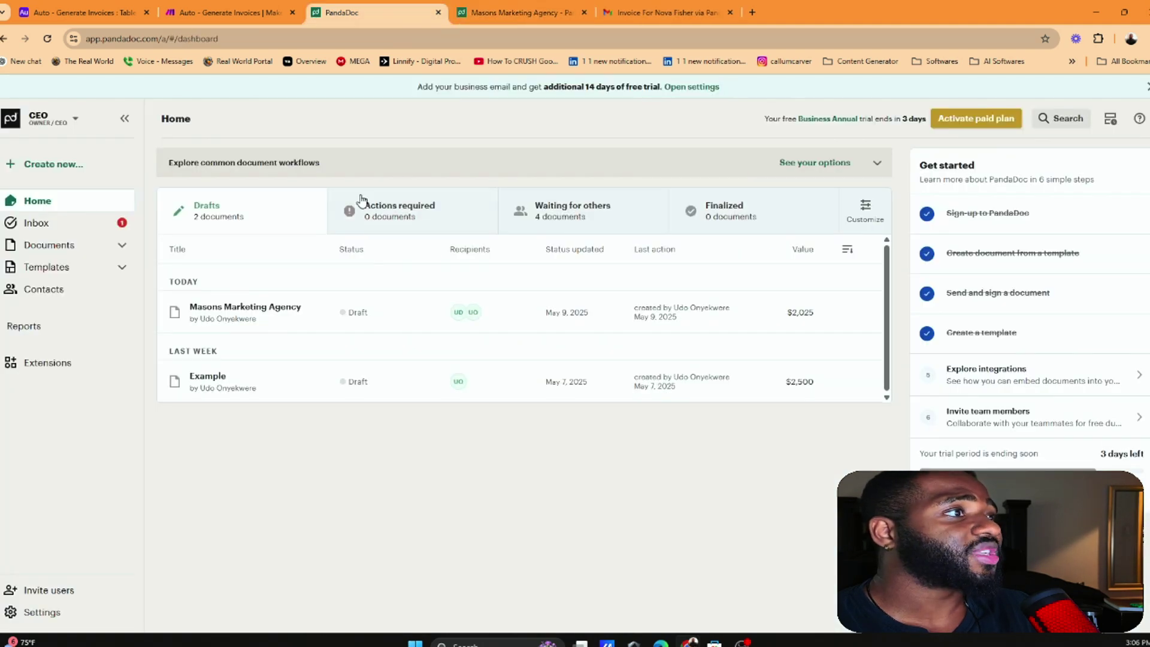
Open the Masons Marketing Agency draft, look through it, and go back to Home
{"action": "left_click", "coordinate": [212, 320]}
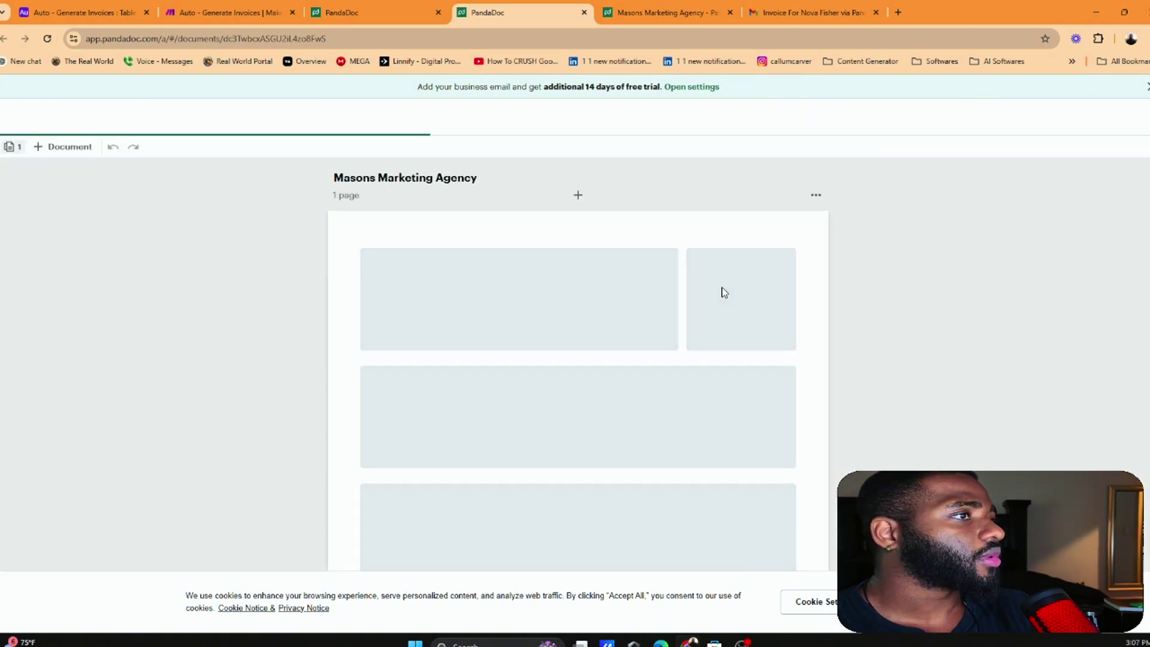
{"action": "scroll", "coordinate": [693, 258], "scroll_direction": "down", "scroll_amount": 4}
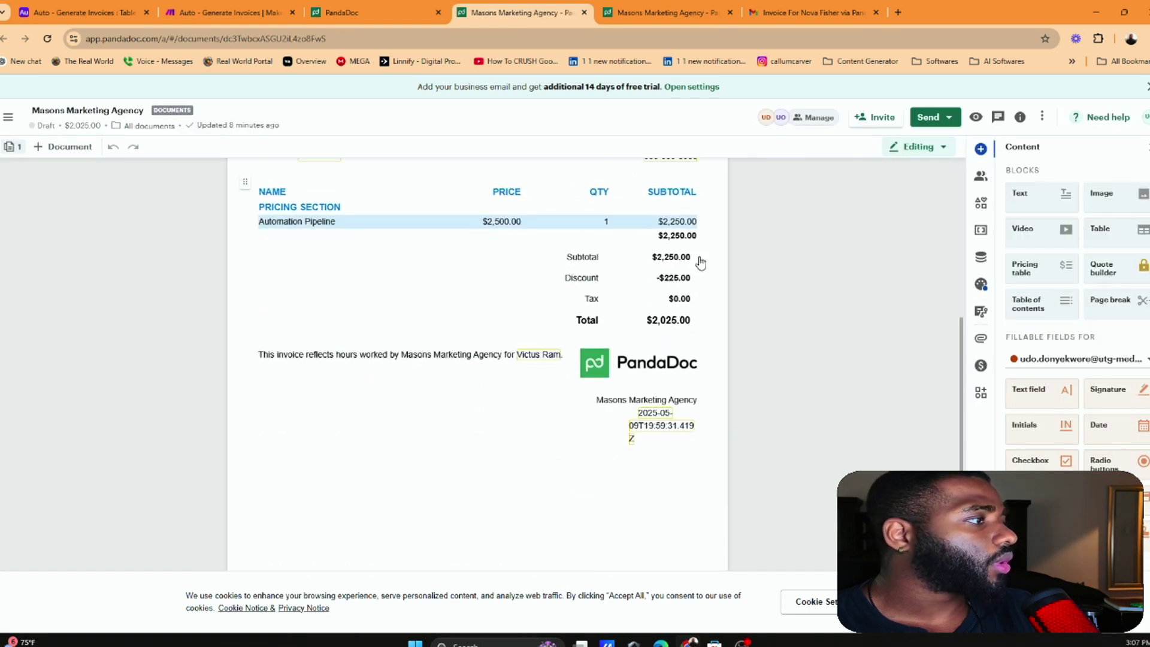
{"action": "scroll", "coordinate": [695, 259], "scroll_direction": "up", "scroll_amount": 1}
{"action": "left_click", "coordinate": [447, 15]}
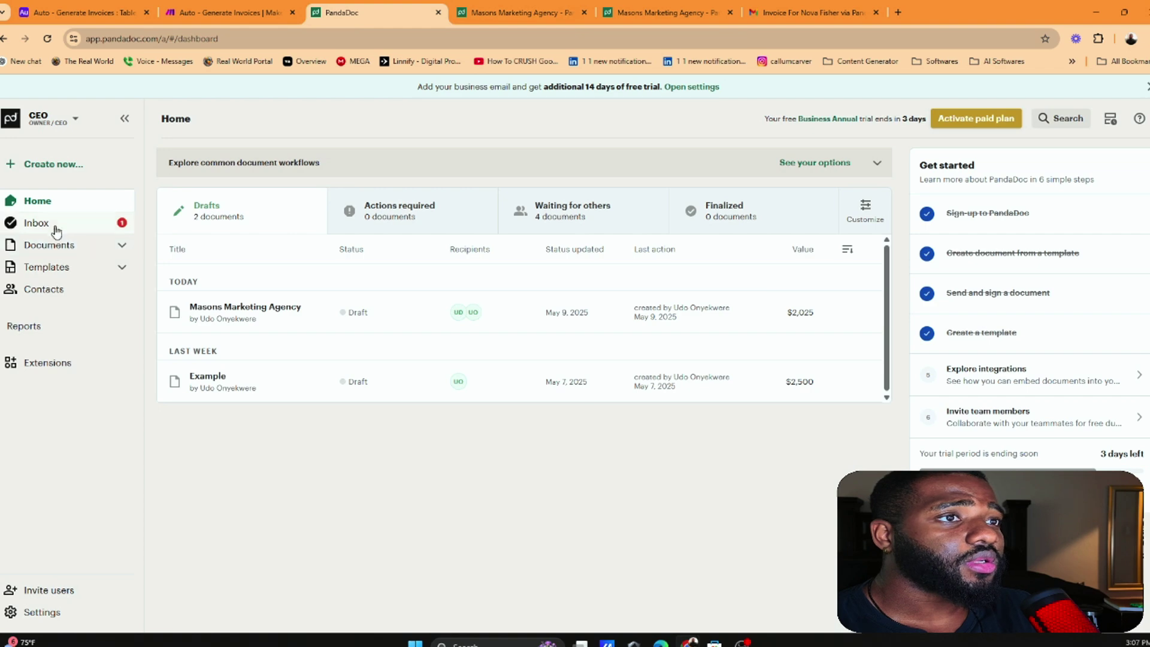
Open the Invoice Automated Template from Templates and close the duplicate Masons Marketing Agency tab
{"action": "left_click", "coordinate": [48, 269]}
{"action": "scroll", "coordinate": [300, 313], "scroll_direction": "down", "scroll_amount": 3}
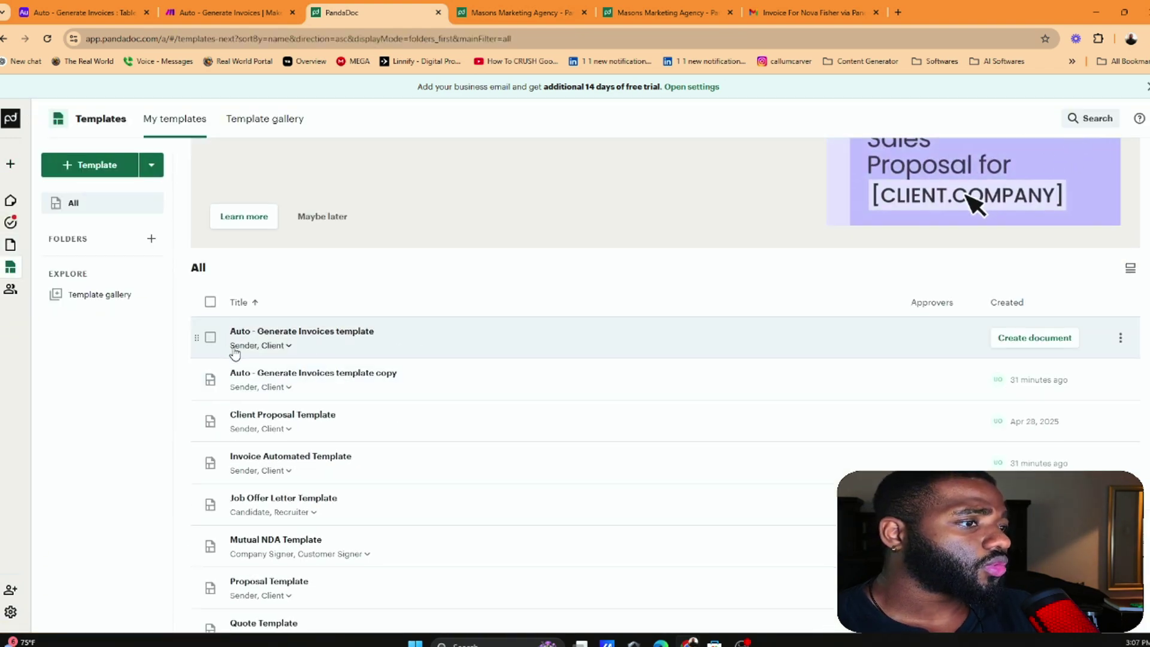
{"action": "scroll", "coordinate": [228, 351], "scroll_direction": "down", "scroll_amount": 2}
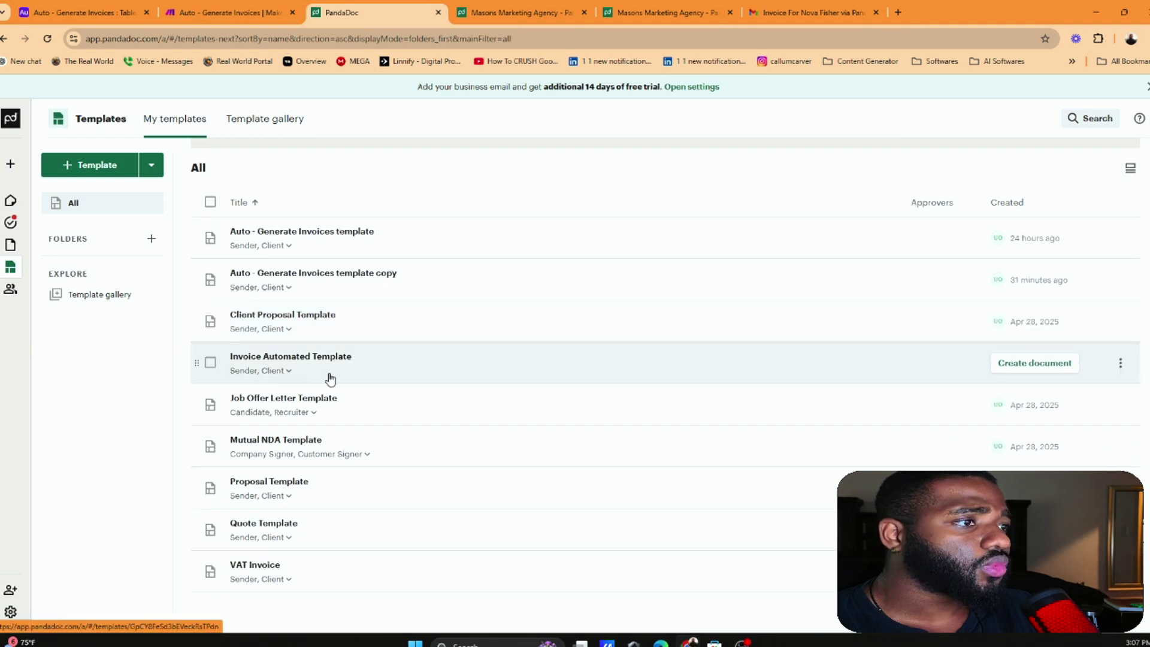
{"action": "left_click", "coordinate": [290, 364]}
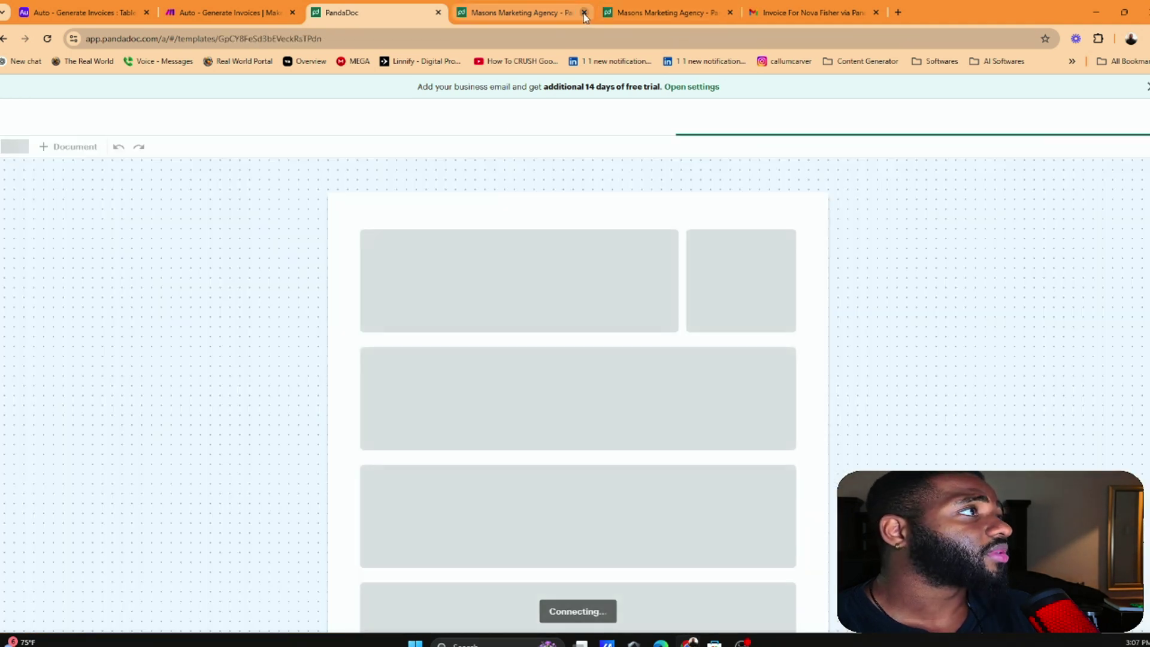
{"action": "left_click", "coordinate": [584, 13]}
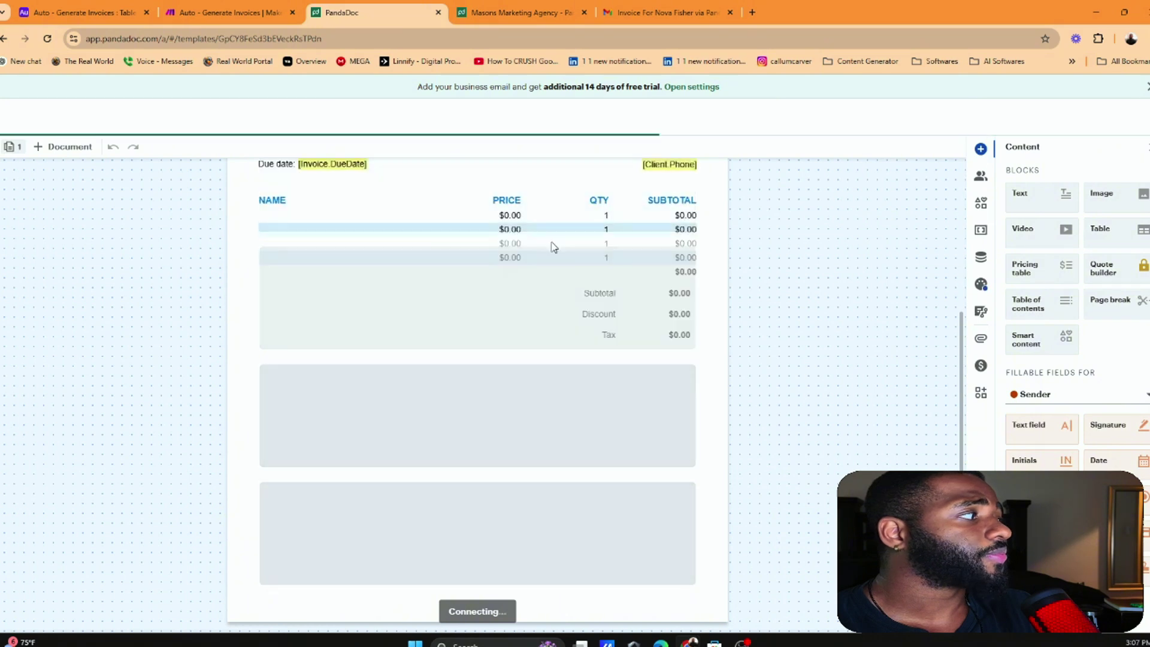
Scroll through the template's placeholder fields, then return to the filled Masons Marketing Agency invoice
{"action": "scroll", "coordinate": [547, 250], "scroll_direction": "up", "scroll_amount": 2}
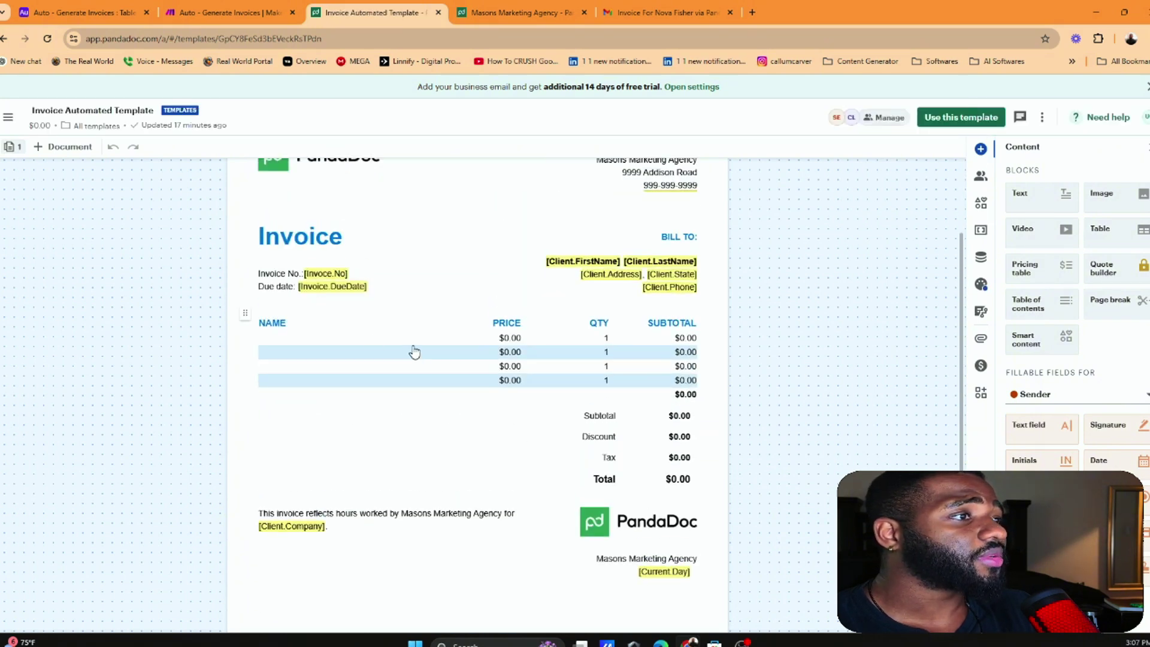
{"action": "scroll", "coordinate": [367, 318], "scroll_direction": "up", "scroll_amount": 1}
{"action": "scroll", "coordinate": [313, 288], "scroll_direction": "down", "scroll_amount": 1}
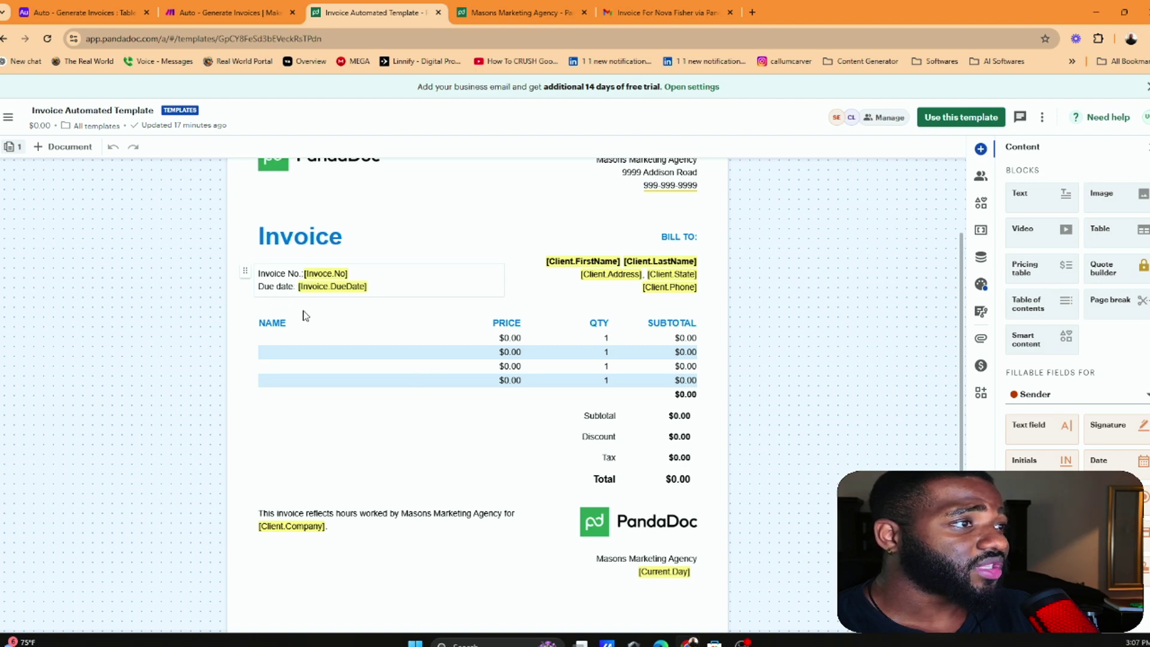
{"action": "scroll", "coordinate": [303, 313], "scroll_direction": "down", "scroll_amount": 5}
{"action": "scroll", "coordinate": [694, 474], "scroll_direction": "up", "scroll_amount": 4}
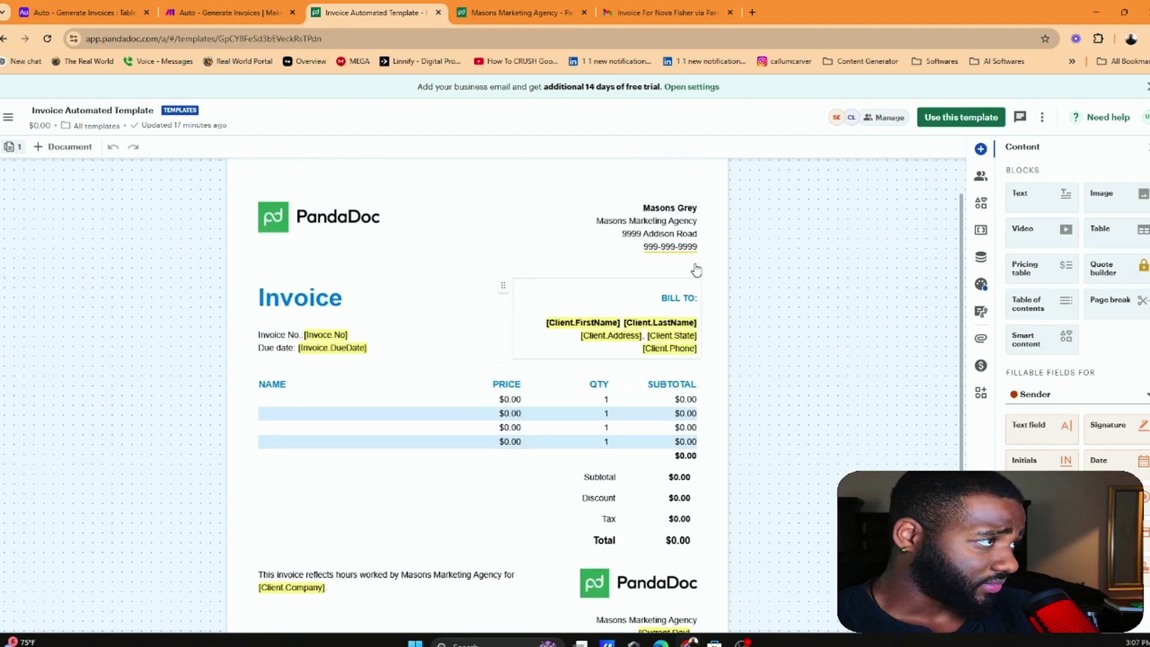
{"action": "scroll", "coordinate": [659, 398], "scroll_direction": "down", "scroll_amount": 1}
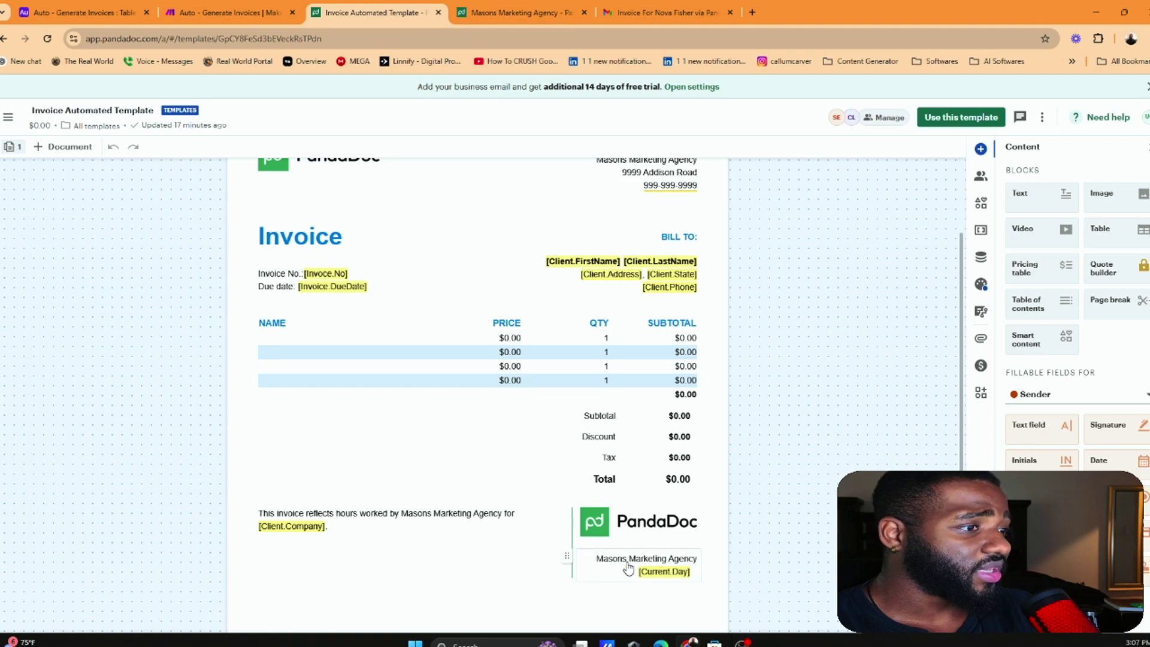
{"action": "scroll", "coordinate": [389, 498], "scroll_direction": "up", "scroll_amount": 1}
{"action": "scroll", "coordinate": [348, 599], "scroll_direction": "down", "scroll_amount": 2}
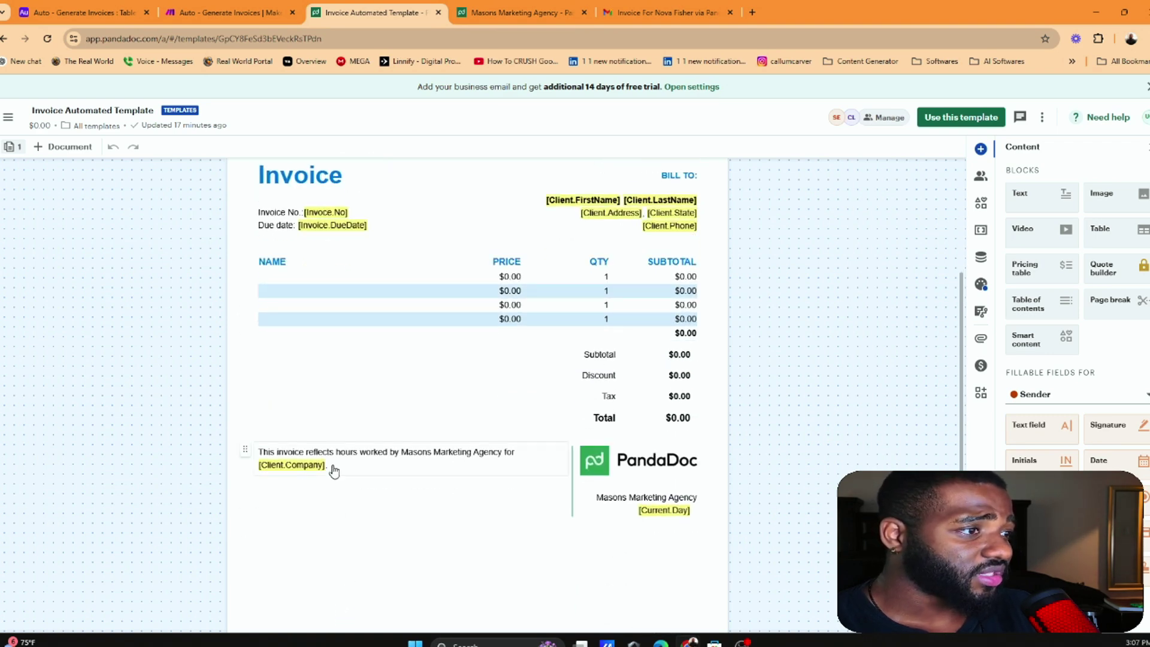
{"action": "left_click", "coordinate": [515, 12]}
{"action": "scroll", "coordinate": [491, 454], "scroll_direction": "down", "scroll_amount": 1}
Highlight the invoice's discount, tax and $2,007.18 total, then reopen the PandaDoc module in Make
{"action": "scroll", "coordinate": [491, 454], "scroll_direction": "down", "scroll_amount": 1}
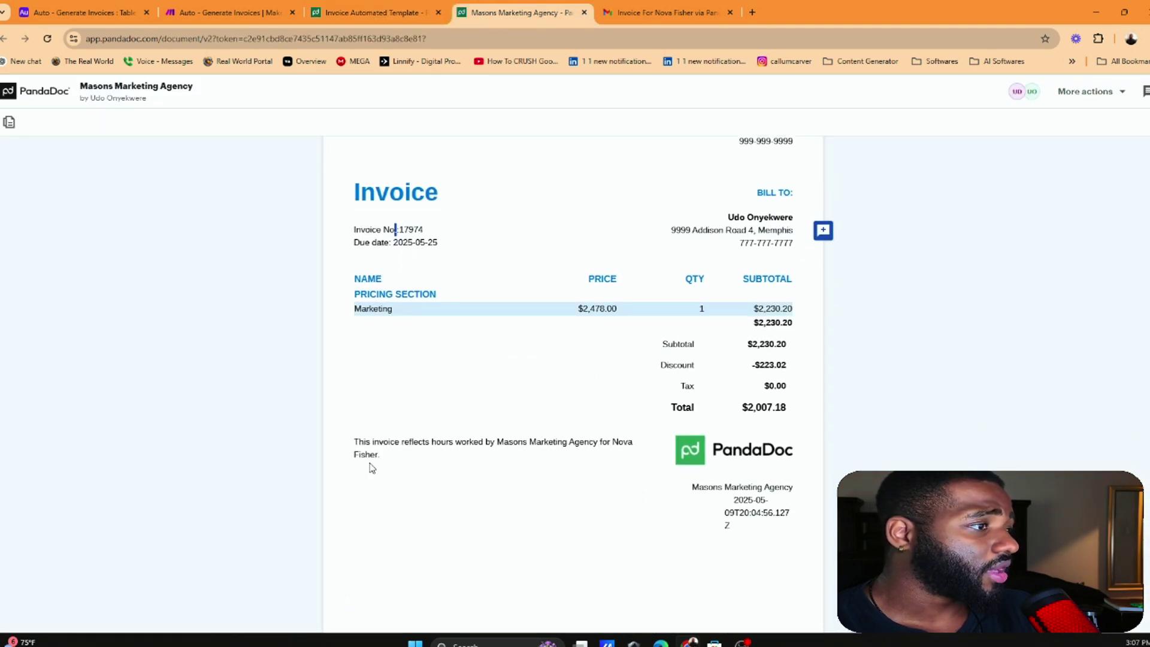
{"action": "scroll", "coordinate": [736, 354], "scroll_direction": "up", "scroll_amount": 1}
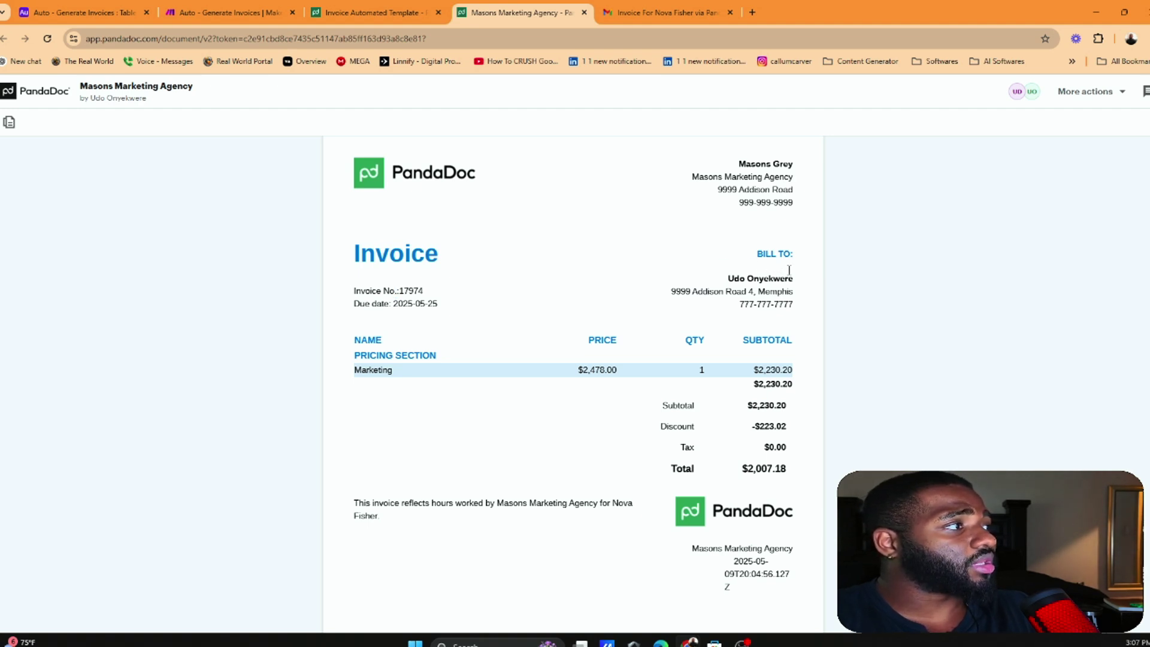
{"action": "scroll", "coordinate": [848, 300], "scroll_direction": "down", "scroll_amount": 1}
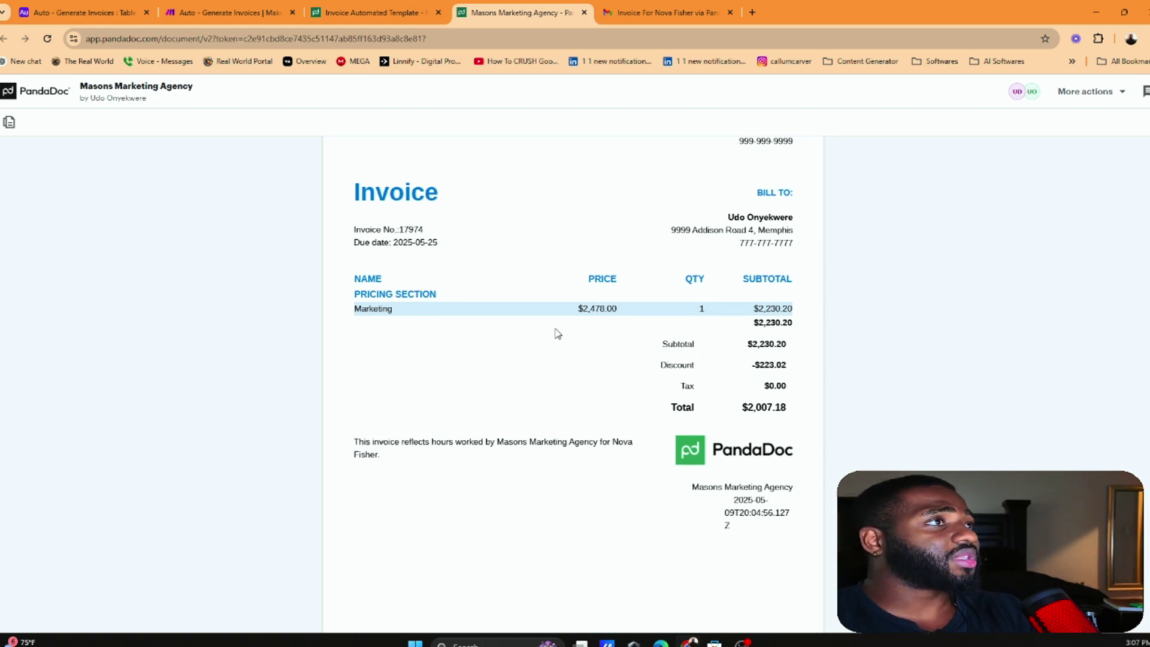
{"action": "left_click_drag", "start_coordinate": [753, 365], "coordinate": [760, 365]}
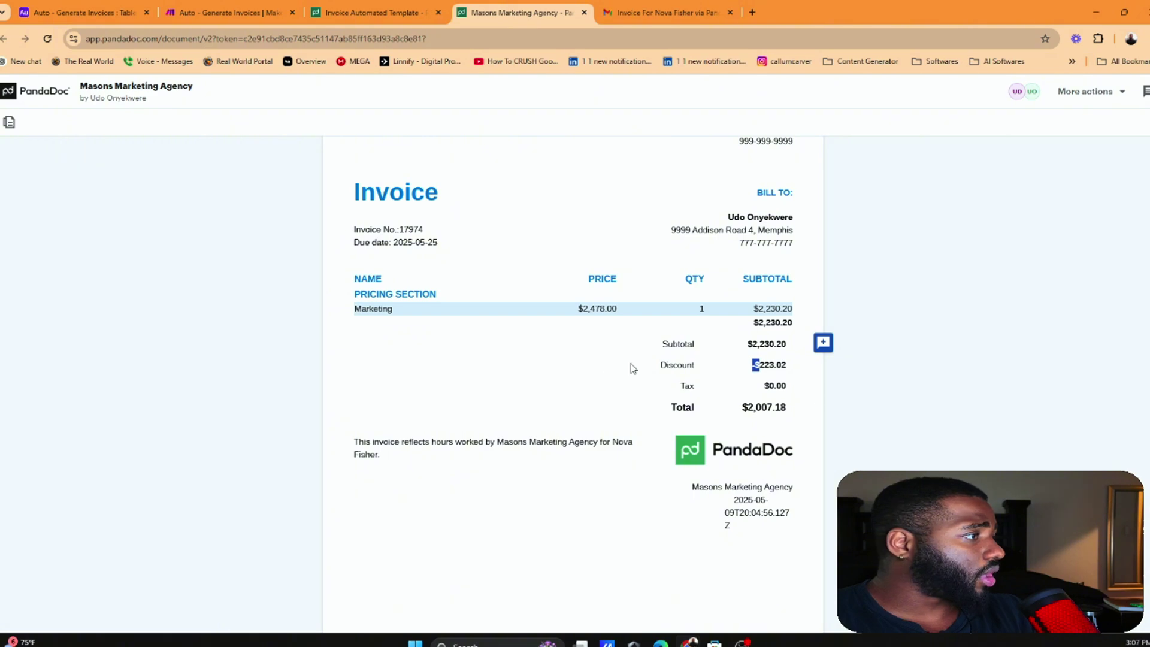
{"action": "left_click_drag", "start_coordinate": [763, 386], "coordinate": [788, 408]}
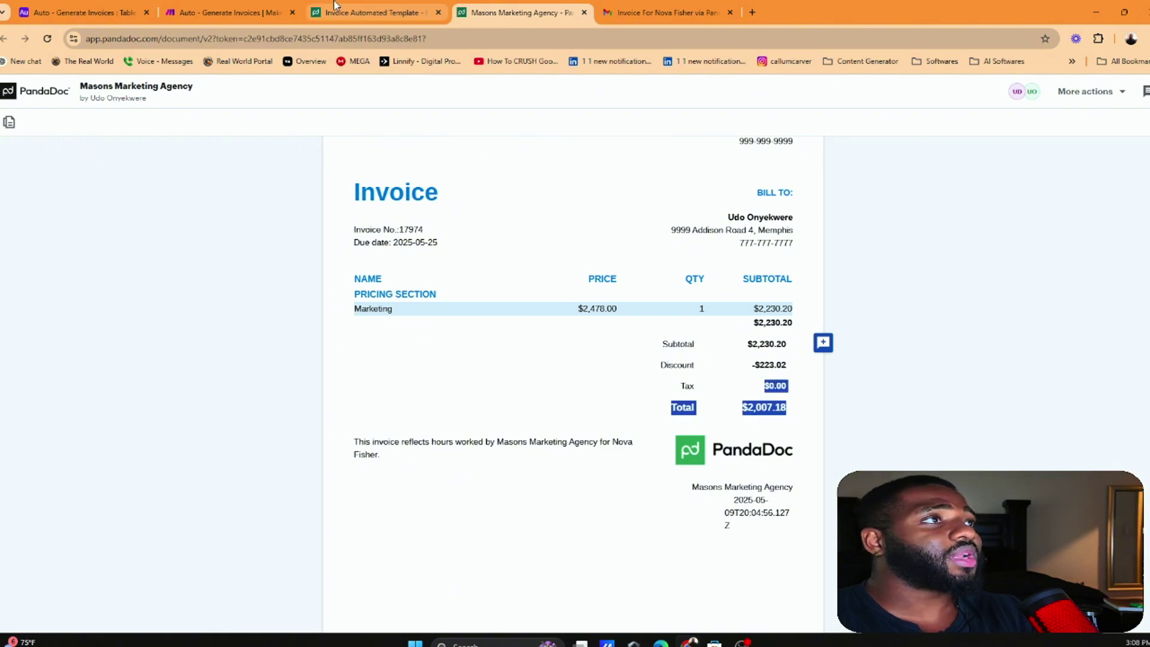
{"action": "left_click", "coordinate": [246, 6]}
{"action": "left_click", "coordinate": [566, 320]}
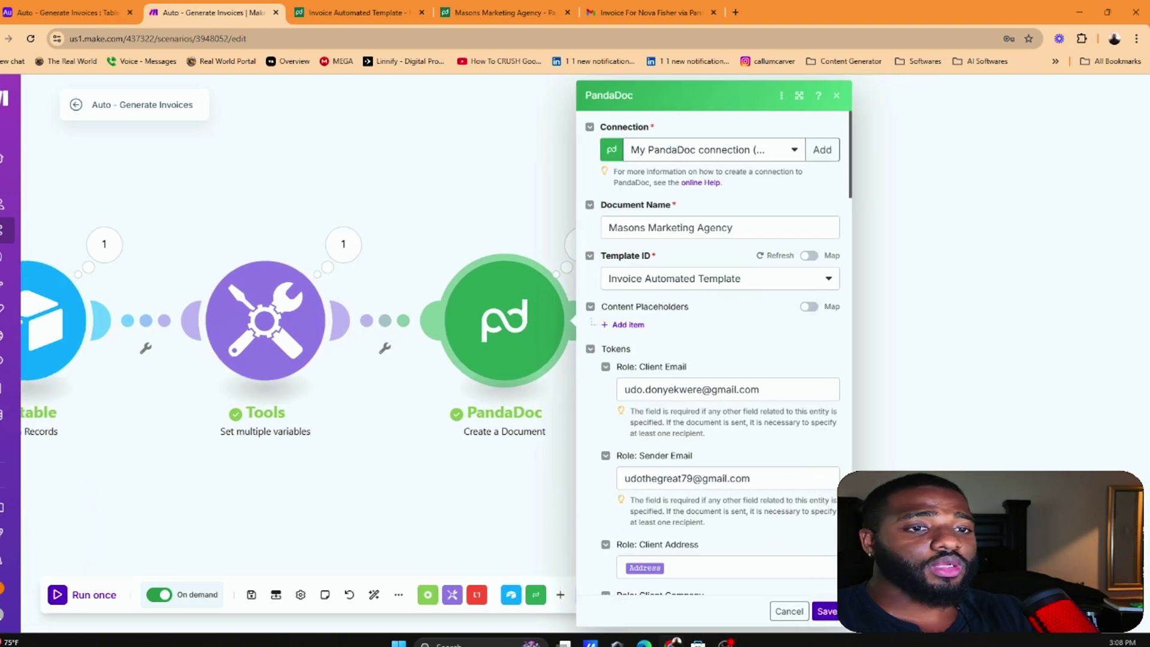
Confirm the Global Discount Percentage and the product row's Discount Percentage are both 10
{"action": "scroll", "coordinate": [685, 336], "scroll_direction": "down", "scroll_amount": 5}
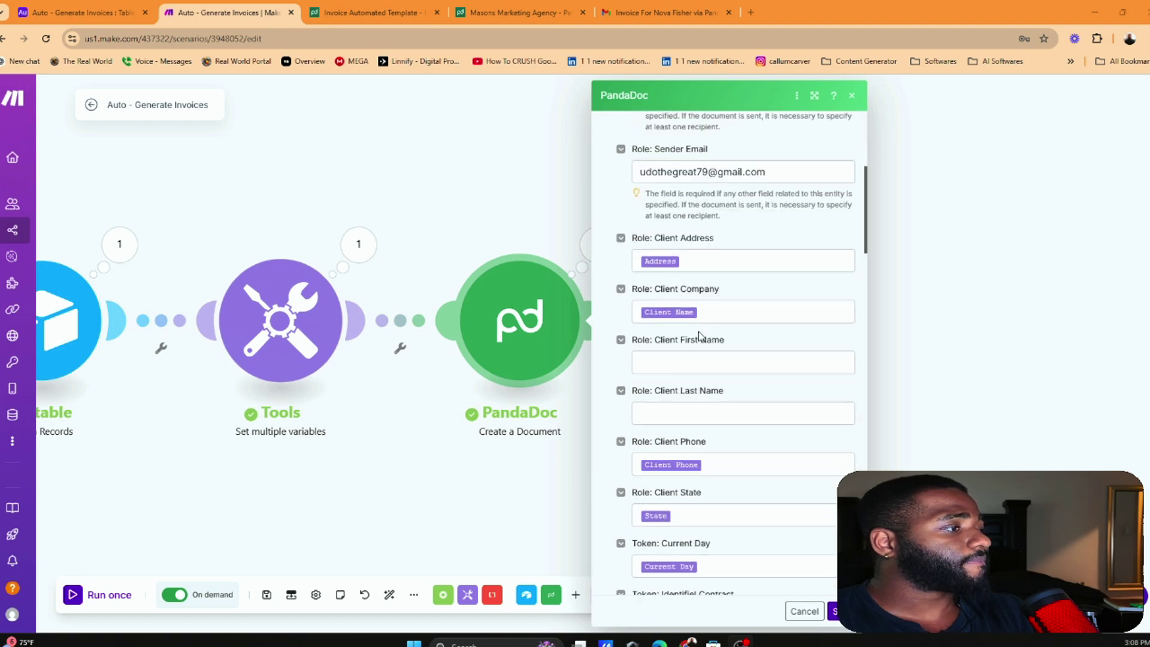
{"action": "scroll", "coordinate": [699, 336], "scroll_direction": "down", "scroll_amount": 10}
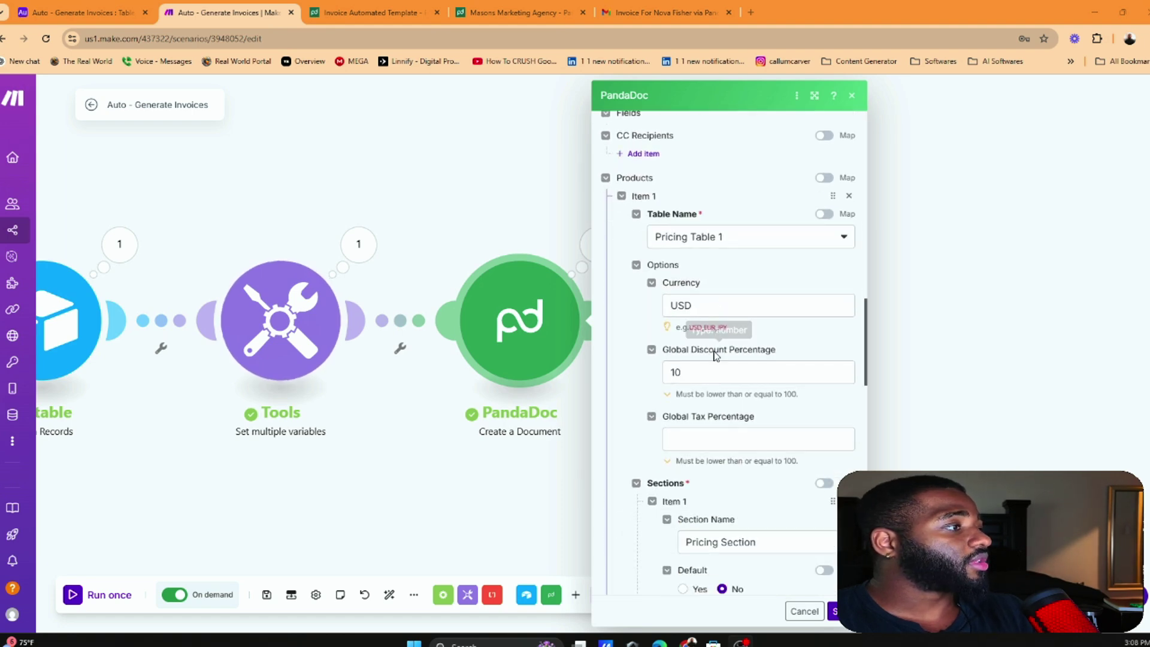
{"action": "left_click", "coordinate": [665, 372]}
{"action": "scroll", "coordinate": [728, 389], "scroll_direction": "down", "scroll_amount": 15}
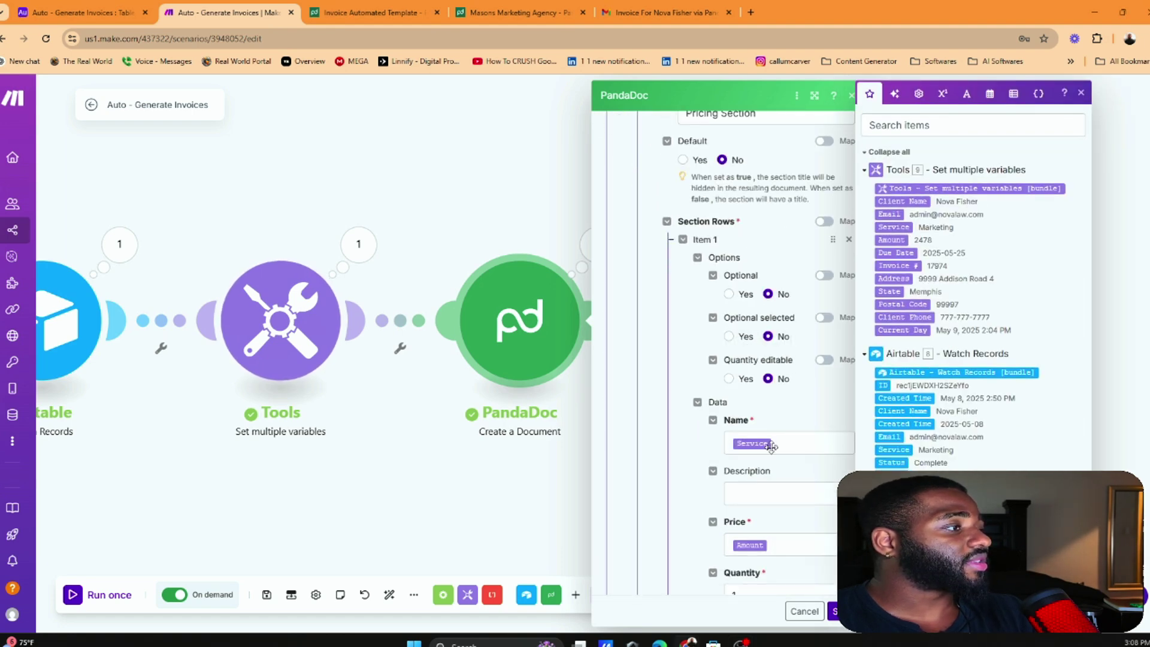
{"action": "left_click", "coordinate": [743, 479]}
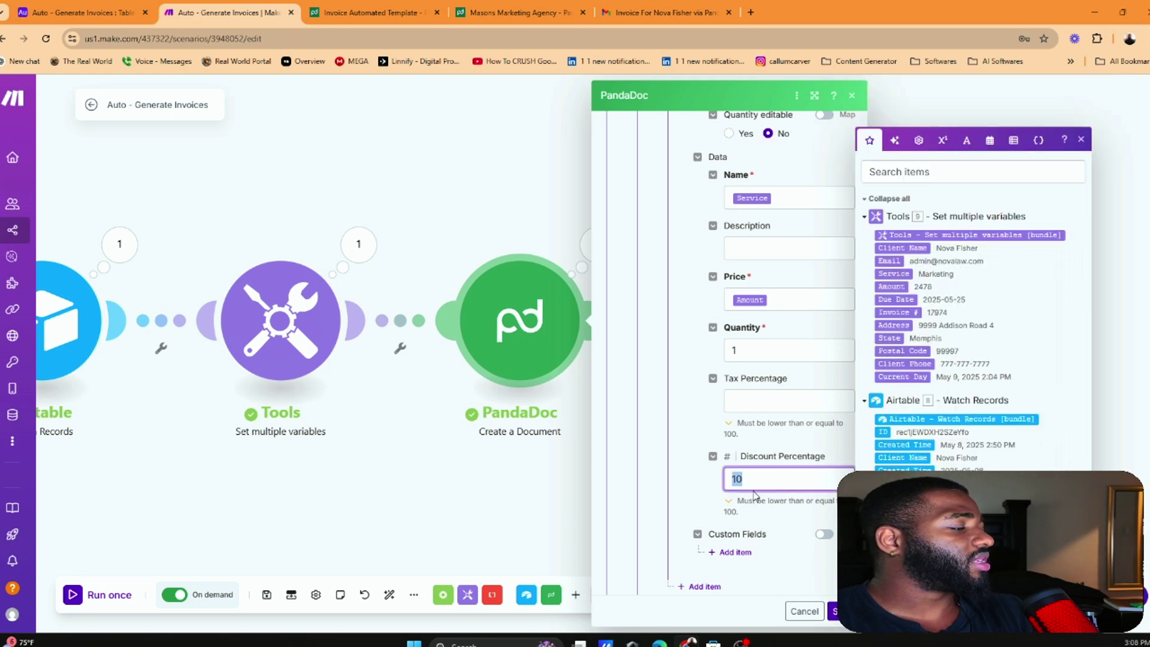
{"action": "left_click", "coordinate": [747, 465]}
{"action": "left_click", "coordinate": [792, 470]}
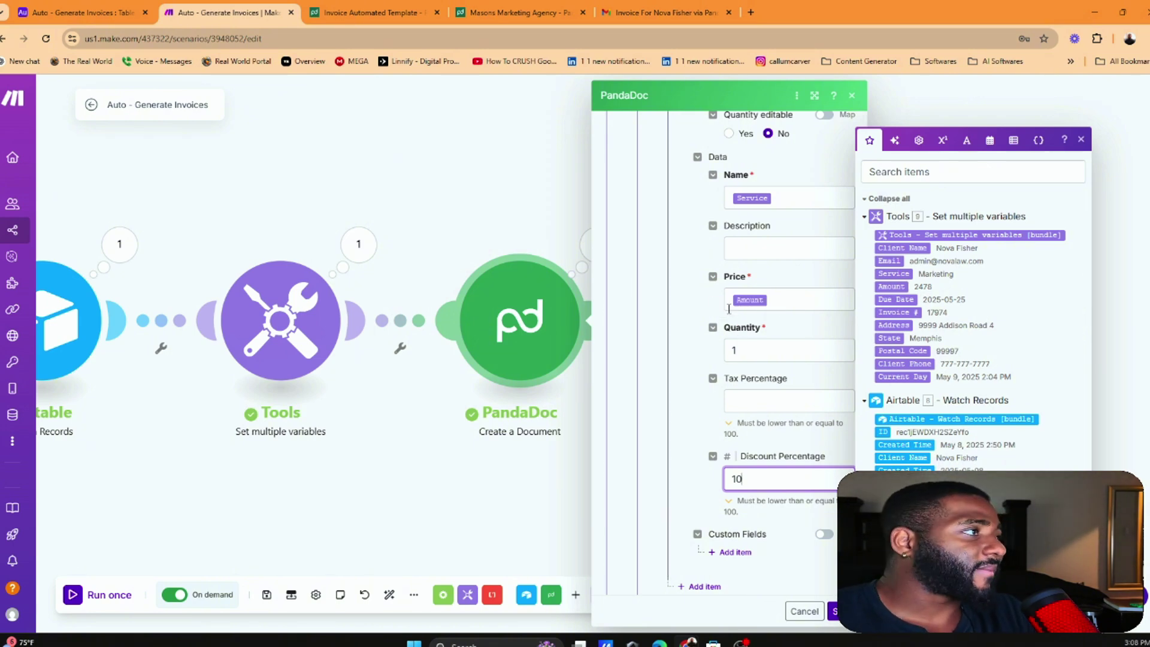
Open the generated Masons Marketing Agency invoice and inspect its -$223.02 discount
{"action": "left_click", "coordinate": [371, 9]}
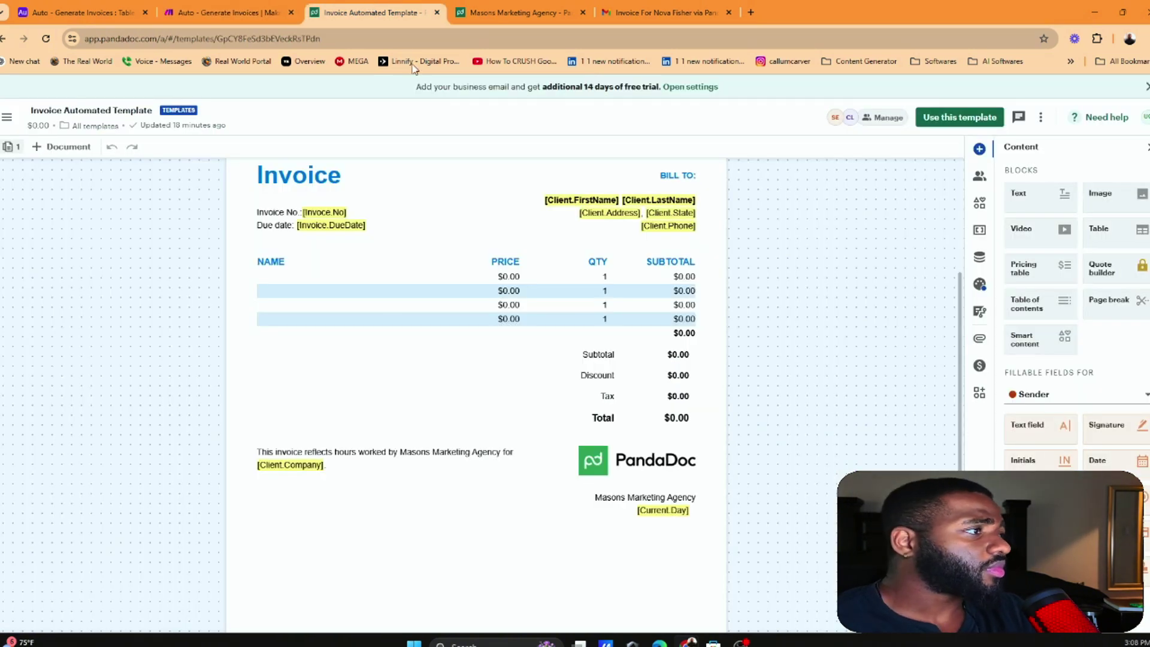
{"action": "left_click", "coordinate": [514, 10]}
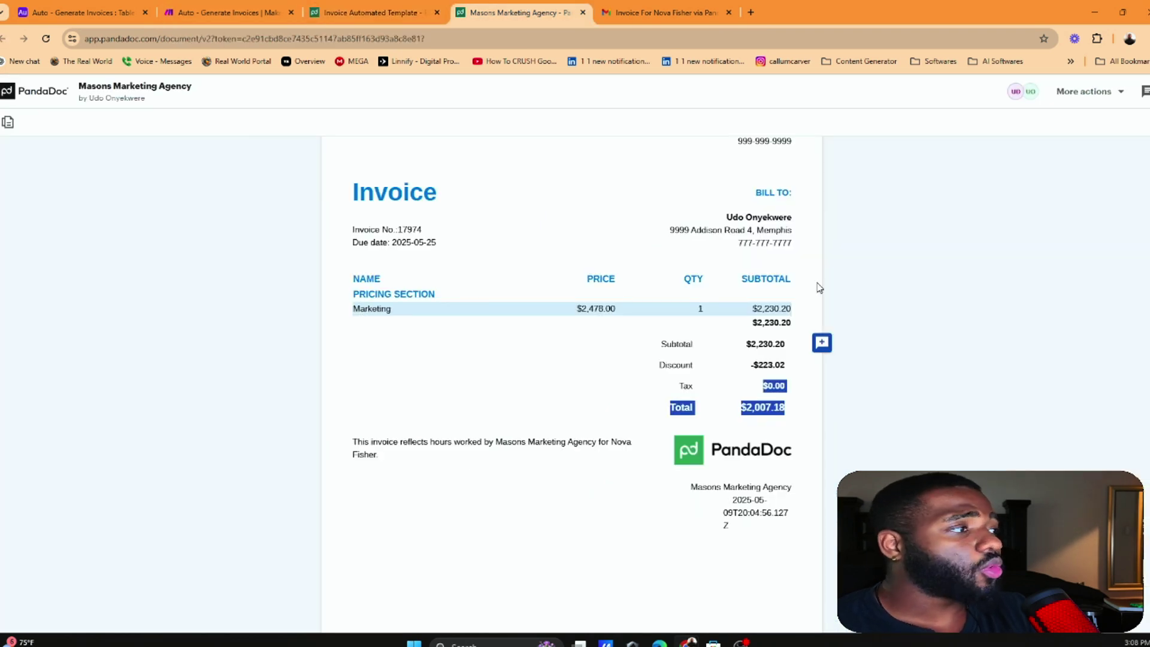
{"action": "mouse_move", "coordinate": [751, 364]}
{"action": "left_mouse_down"}
{"action": "mouse_move", "coordinate": [786, 368]}
{"action": "mouse_move", "coordinate": [734, 357]}
{"action": "left_mouse_up"}
{"action": "left_click", "coordinate": [760, 363]}
{"action": "left_click", "coordinate": [753, 361]}
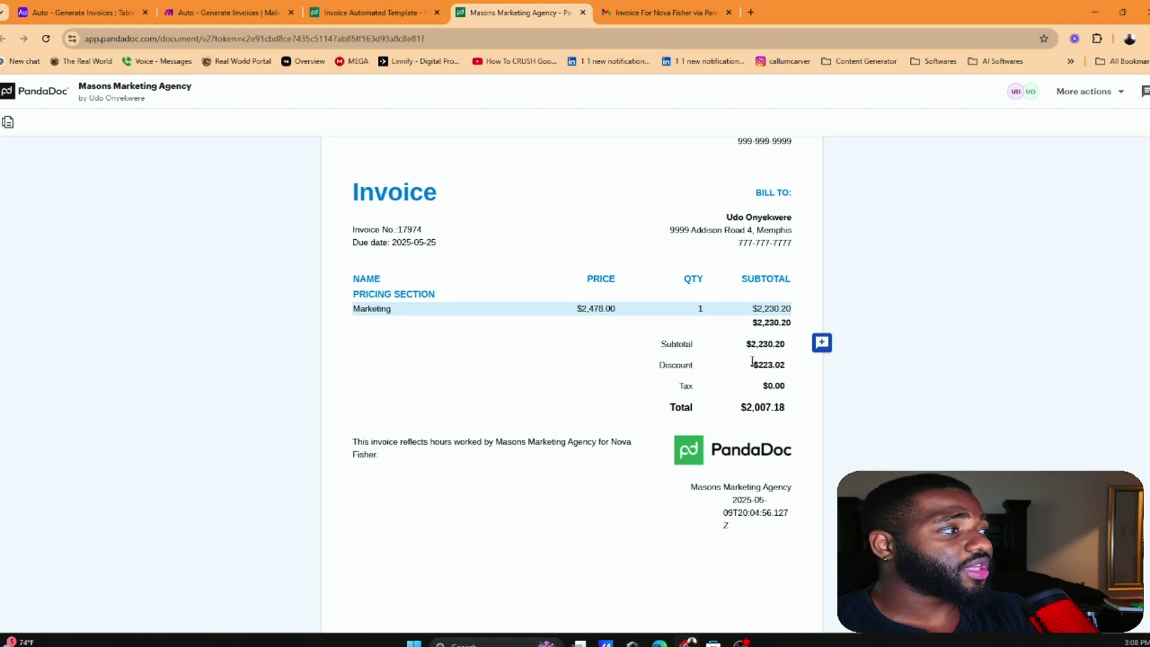
{"action": "double_click", "coordinate": [769, 366]}
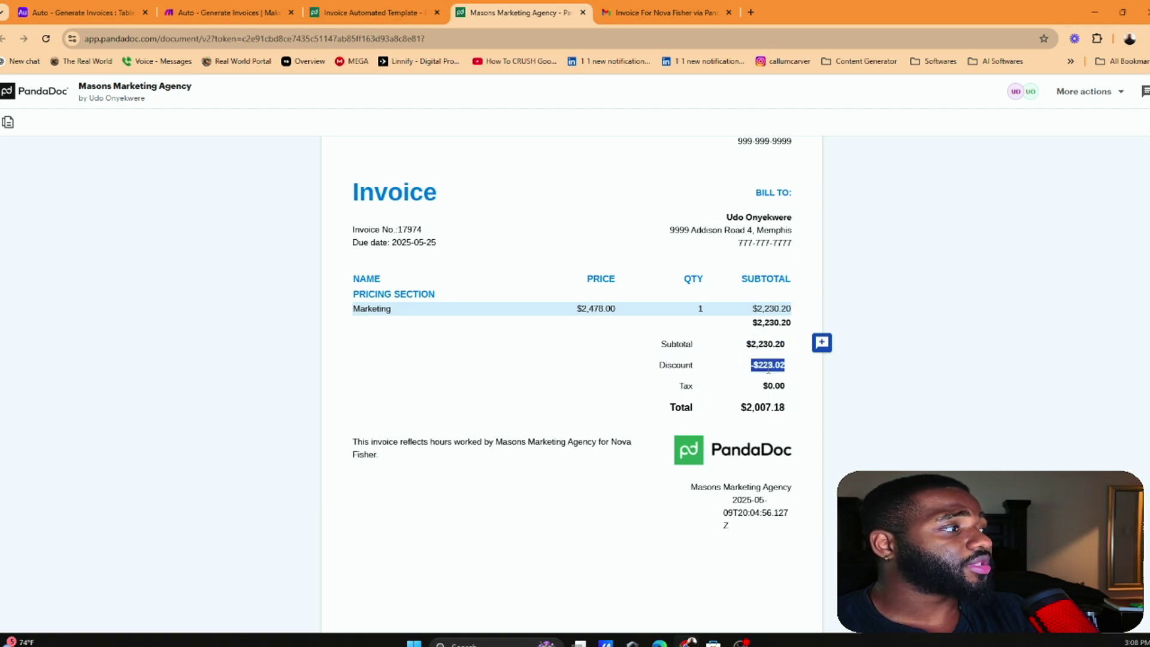
{"action": "left_click", "coordinate": [769, 368]}
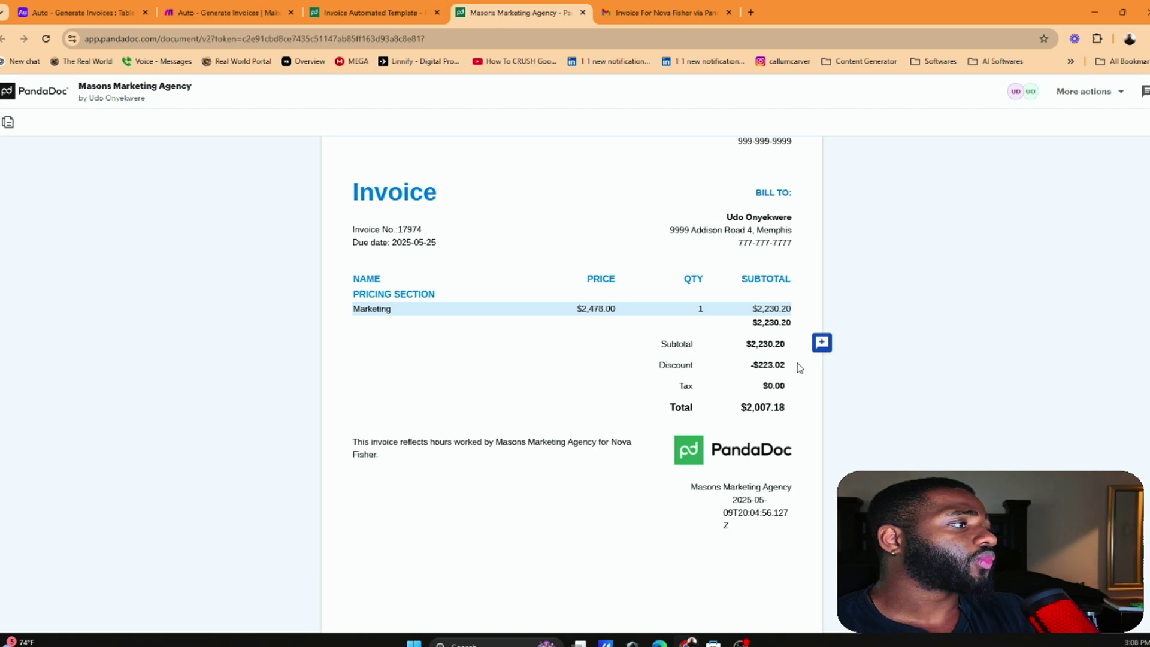
Highlight the invoice's discount, tax and $2,007.18 total amounts
{"action": "left_click_drag", "start_coordinate": [799, 368], "coordinate": [754, 369]}
{"action": "left_click", "coordinate": [749, 370]}
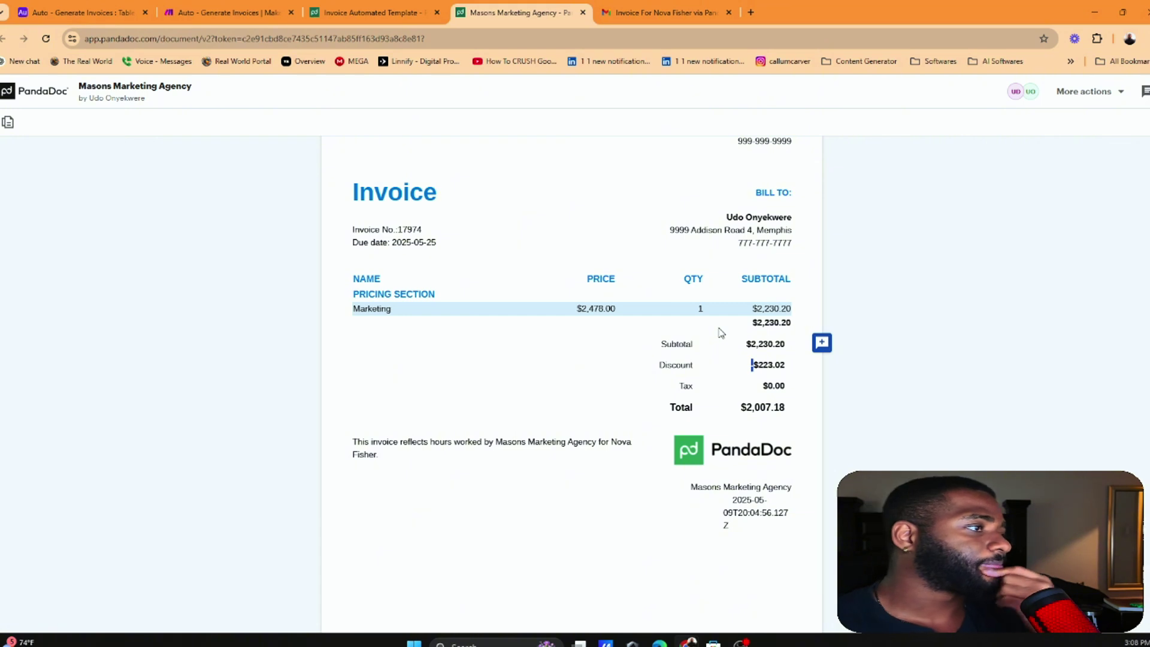
{"action": "left_click_drag", "start_coordinate": [752, 364], "coordinate": [761, 364]}
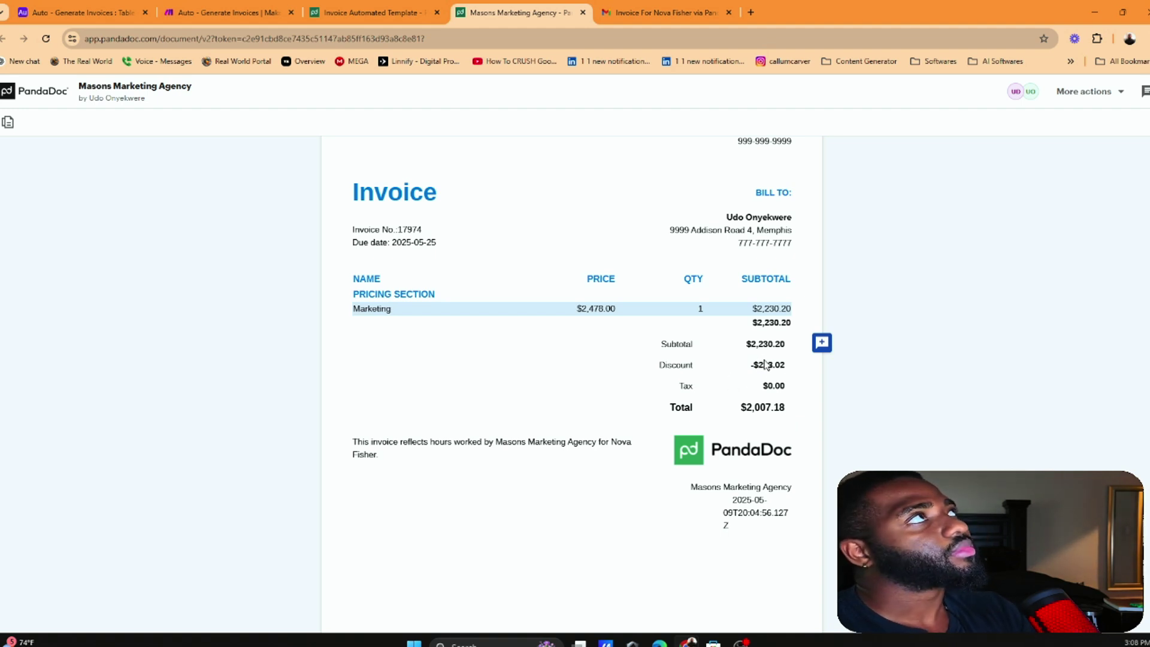
{"action": "left_click_drag", "start_coordinate": [750, 368], "coordinate": [785, 364]}
{"action": "left_click", "coordinate": [788, 365]}
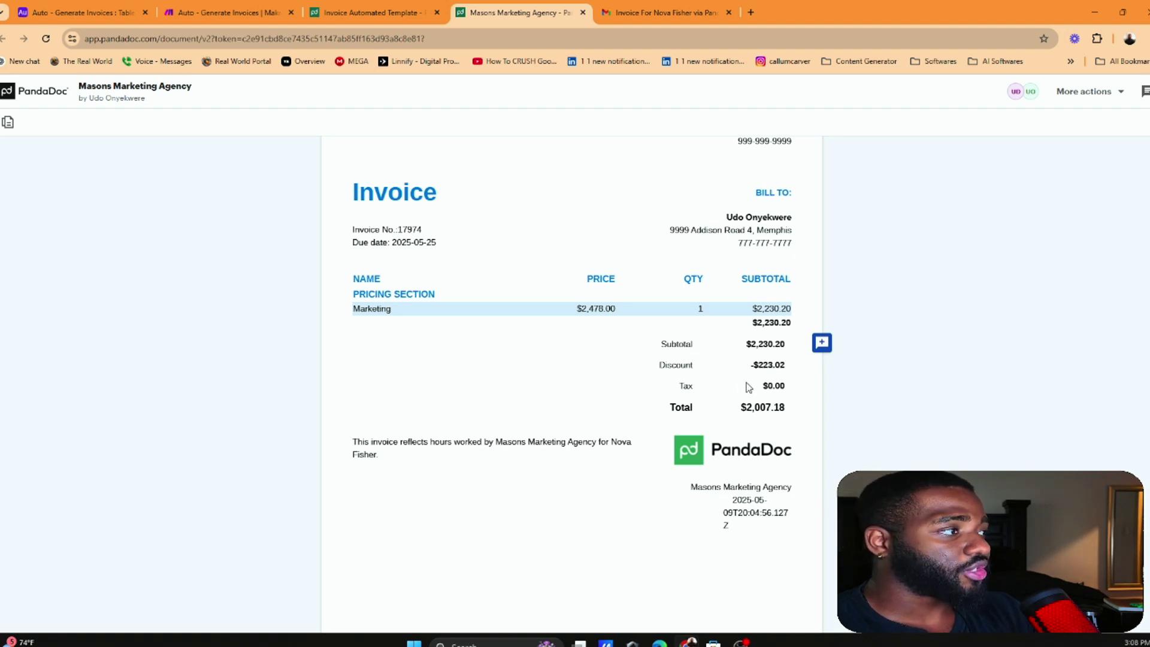
{"action": "left_click_drag", "start_coordinate": [736, 413], "coordinate": [809, 400]}
{"action": "left_click", "coordinate": [794, 408]}
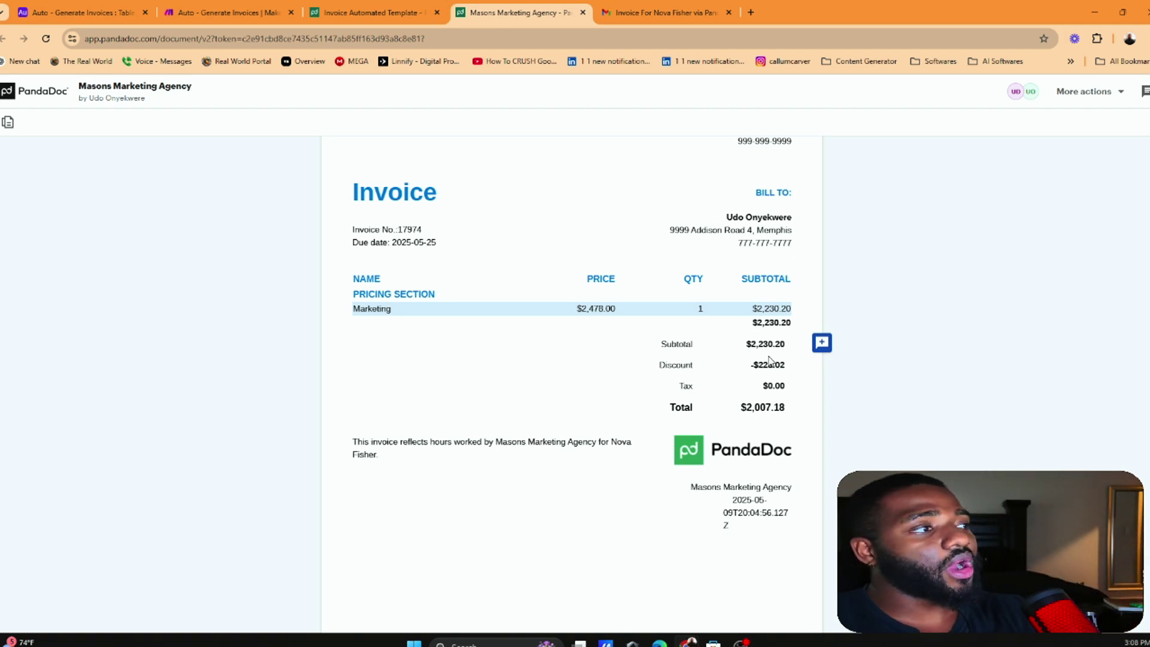
Scroll the invoice once more and return to the Airtable invoices table
{"action": "scroll", "coordinate": [773, 361], "scroll_direction": "up", "scroll_amount": 2}
{"action": "scroll", "coordinate": [751, 368], "scroll_direction": "down", "scroll_amount": 1}
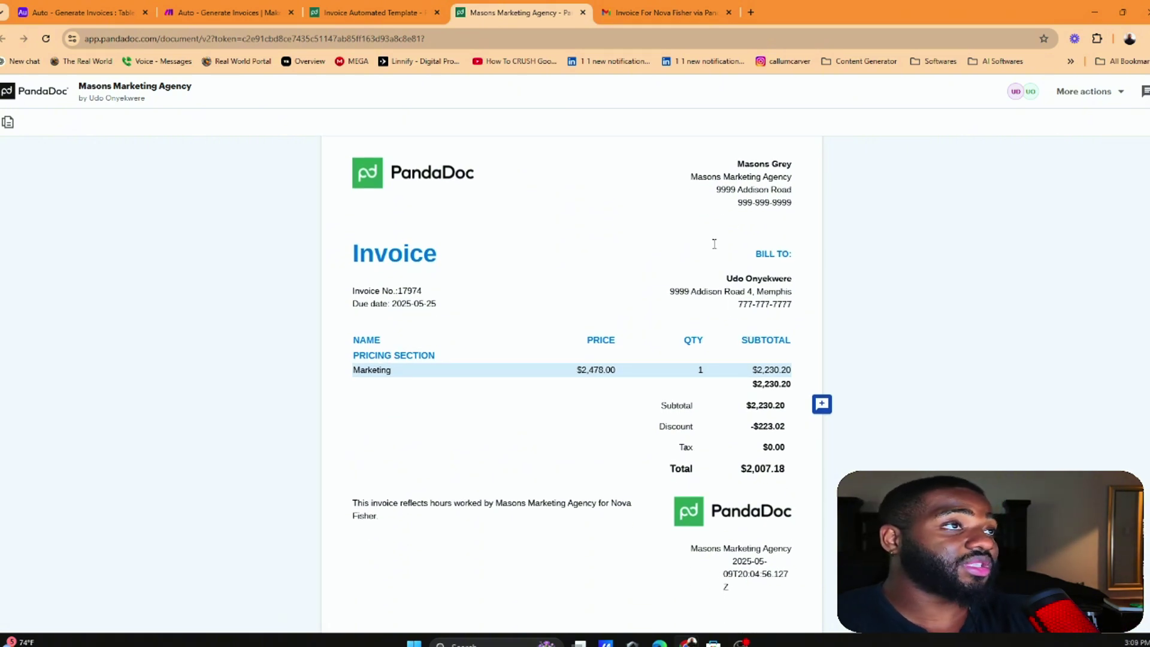
{"action": "left_click", "coordinate": [84, 12]}
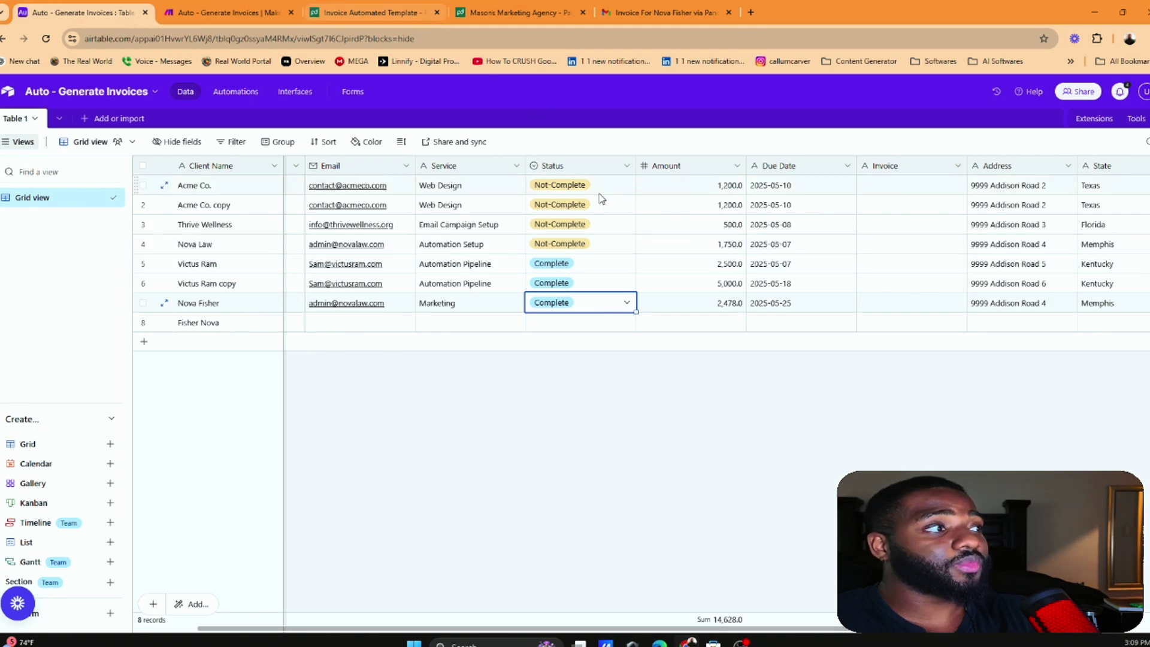
Close the PandaDoc module panel and back out of the scenario editor to Make's Scenarios list
{"action": "left_click", "coordinate": [284, 8]}
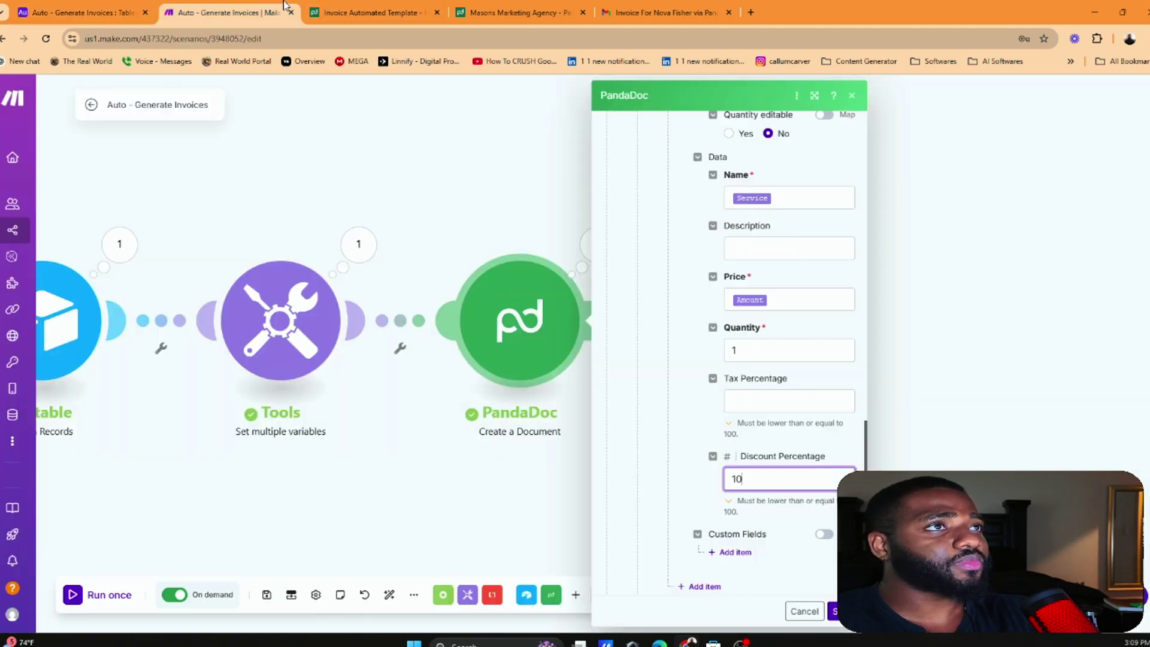
{"action": "left_click", "coordinate": [351, 163]}
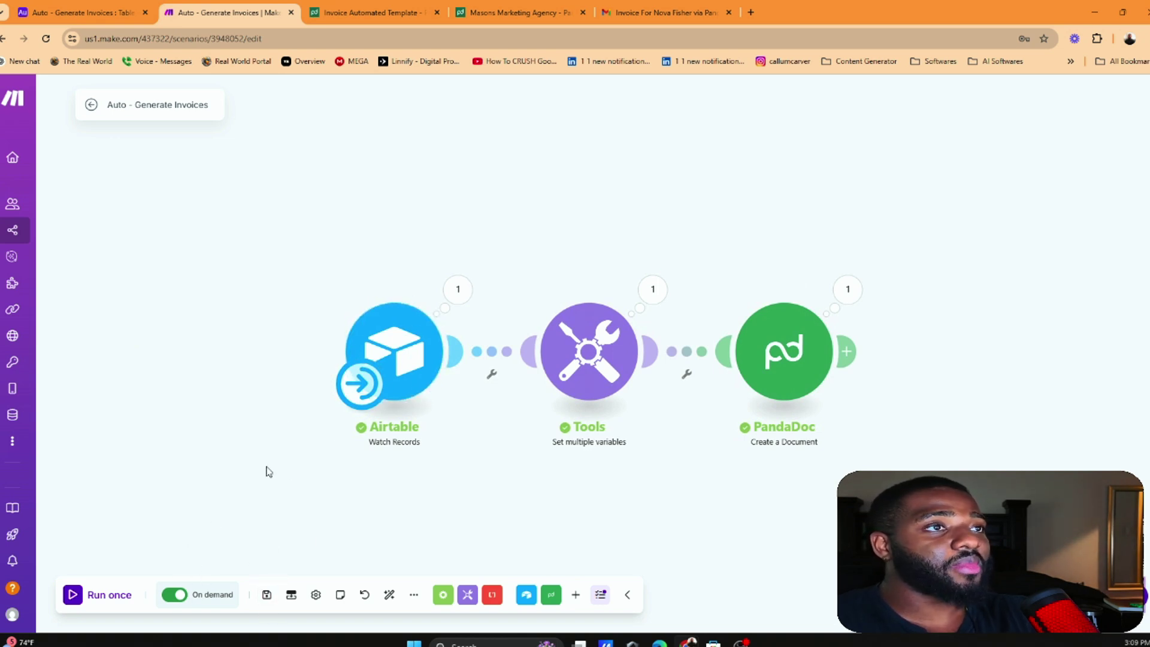
{"action": "left_click", "coordinate": [91, 104]}
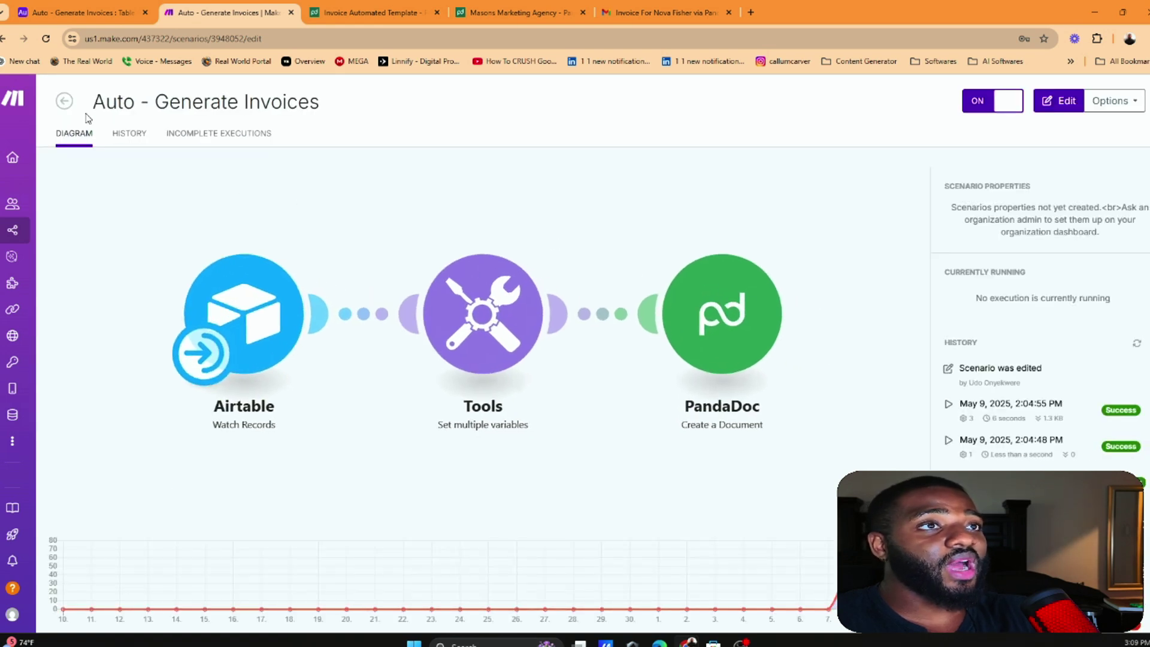
{"action": "left_click", "coordinate": [63, 101]}
Set the Acme Co. record's Status to Complete in Airtable, then return to Make's All scenarios list
{"action": "left_click", "coordinate": [80, 12]}
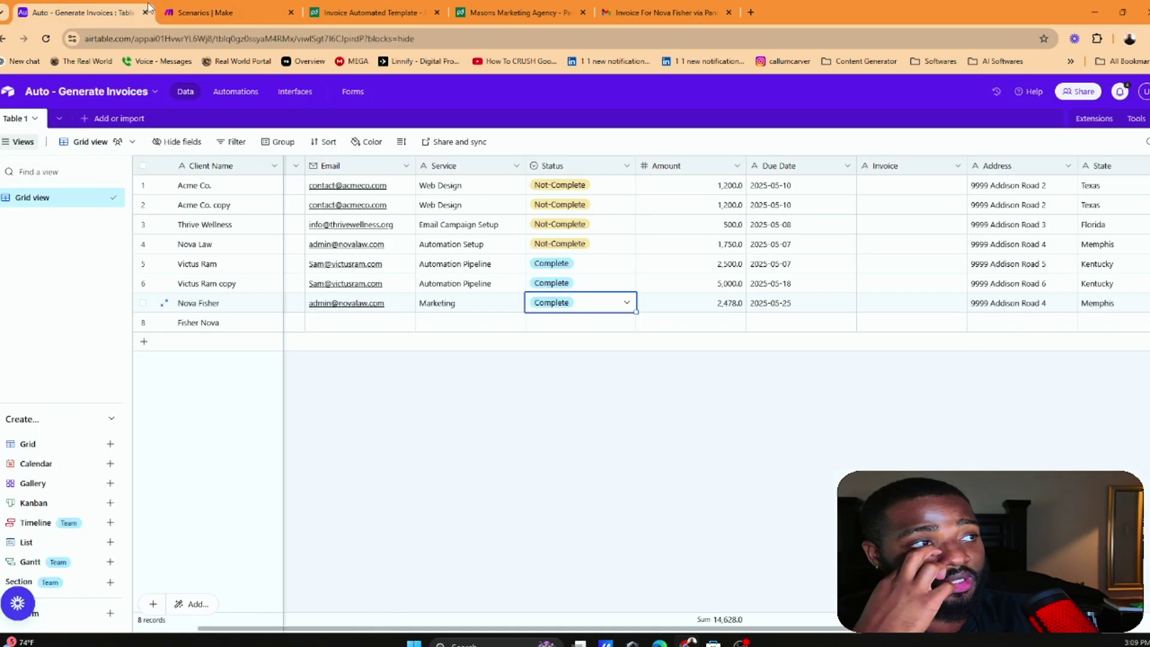
{"action": "left_click", "coordinate": [626, 185]}
{"action": "left_click", "coordinate": [626, 185]}
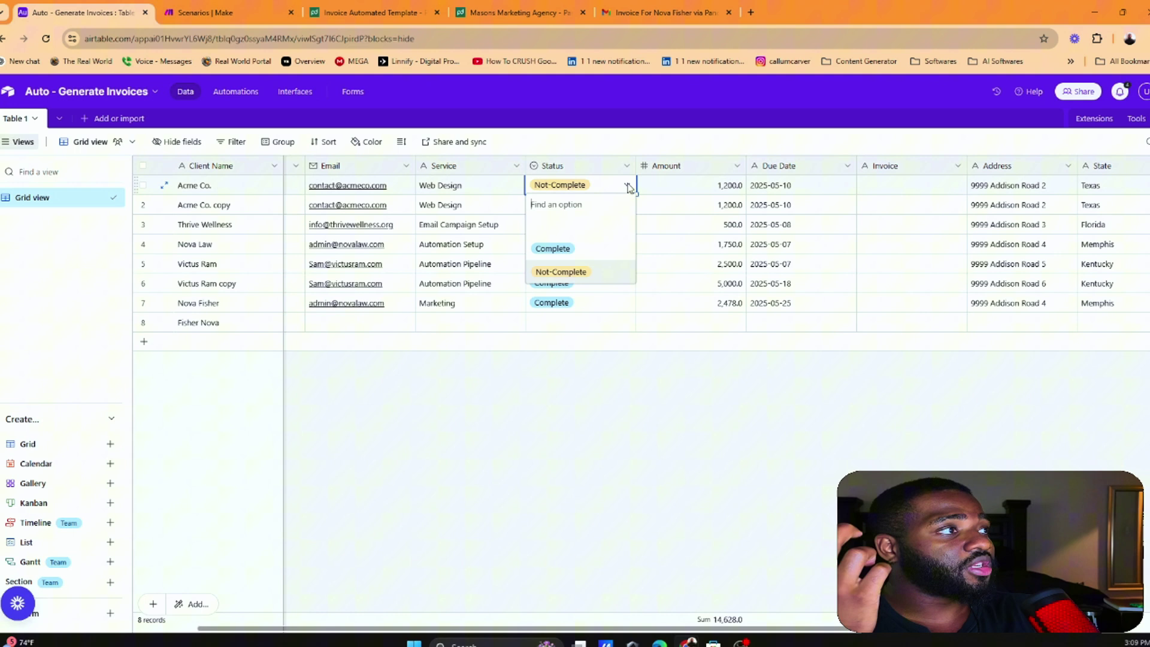
{"action": "left_click", "coordinate": [572, 252]}
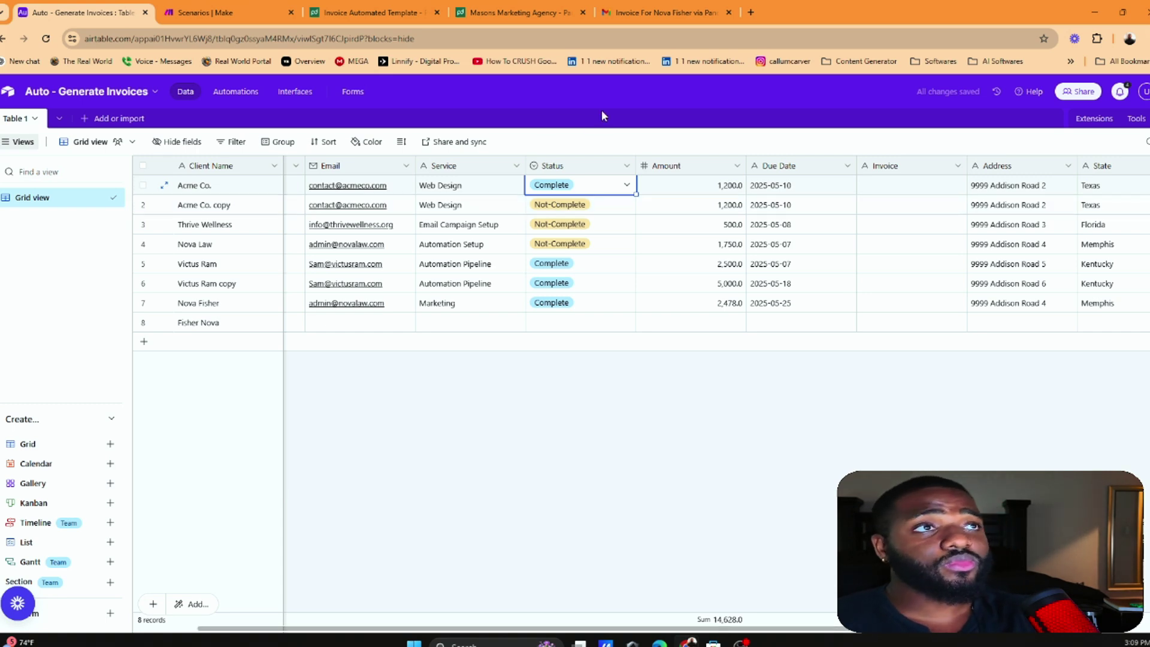
{"action": "left_click", "coordinate": [228, 12]}
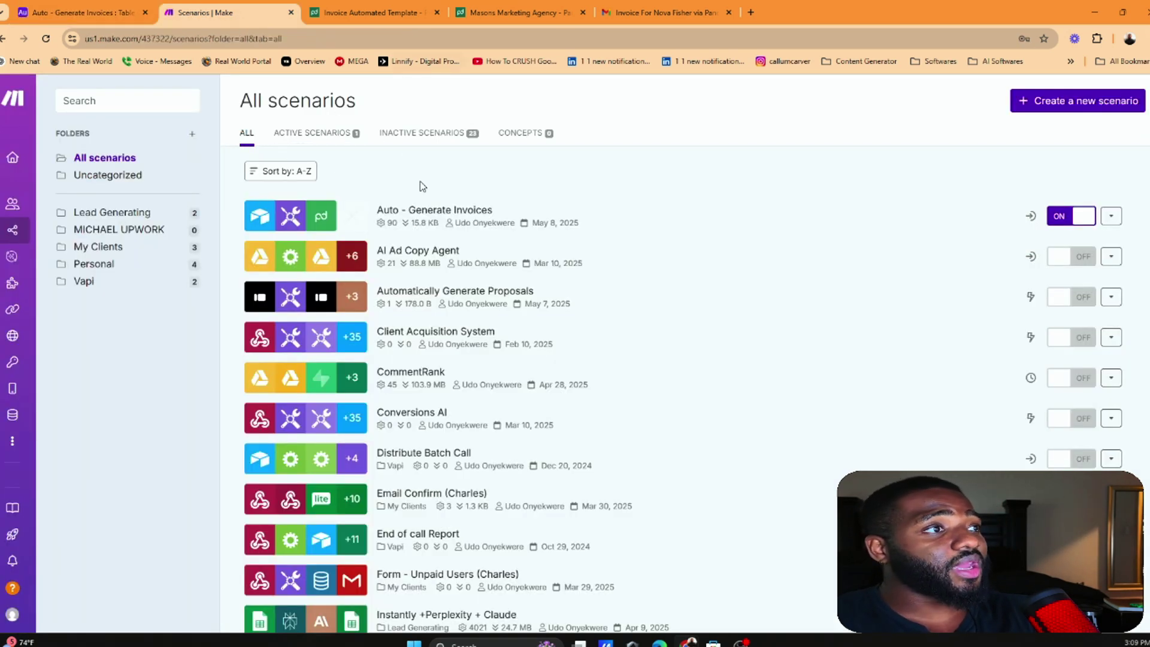
Open Auto - Generate Invoices to show its Airtable, Tools and PandaDoc chain in the editor
{"action": "left_click", "coordinate": [422, 219]}
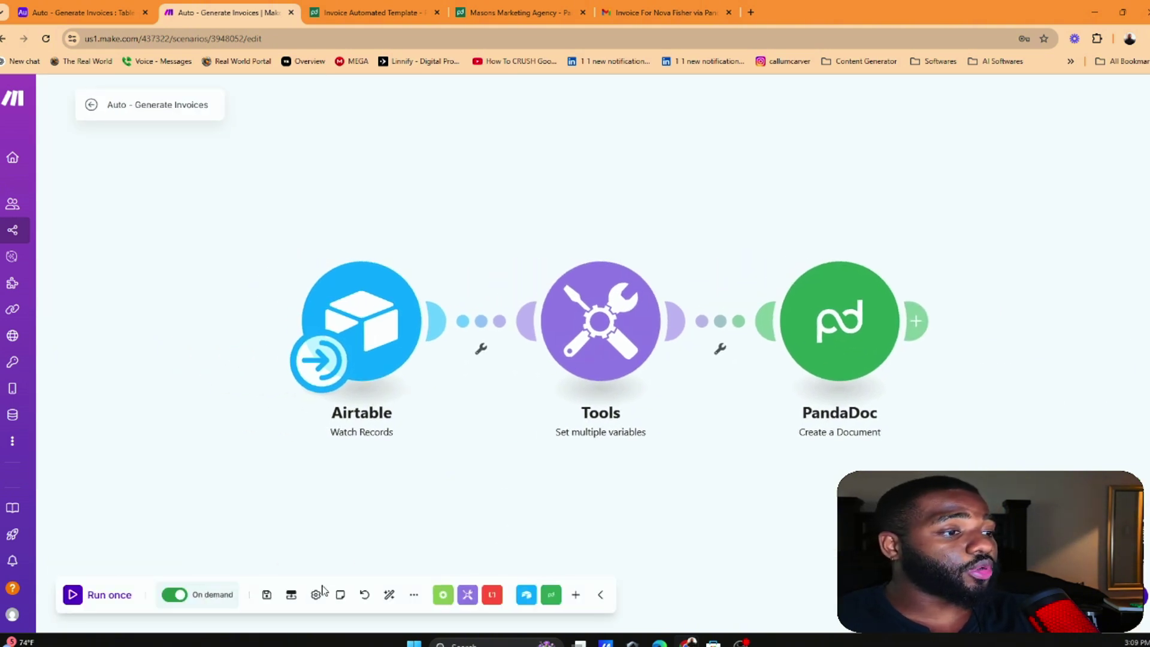
{"action": "left_click", "coordinate": [414, 595]}
{"action": "left_click", "coordinate": [300, 449]}
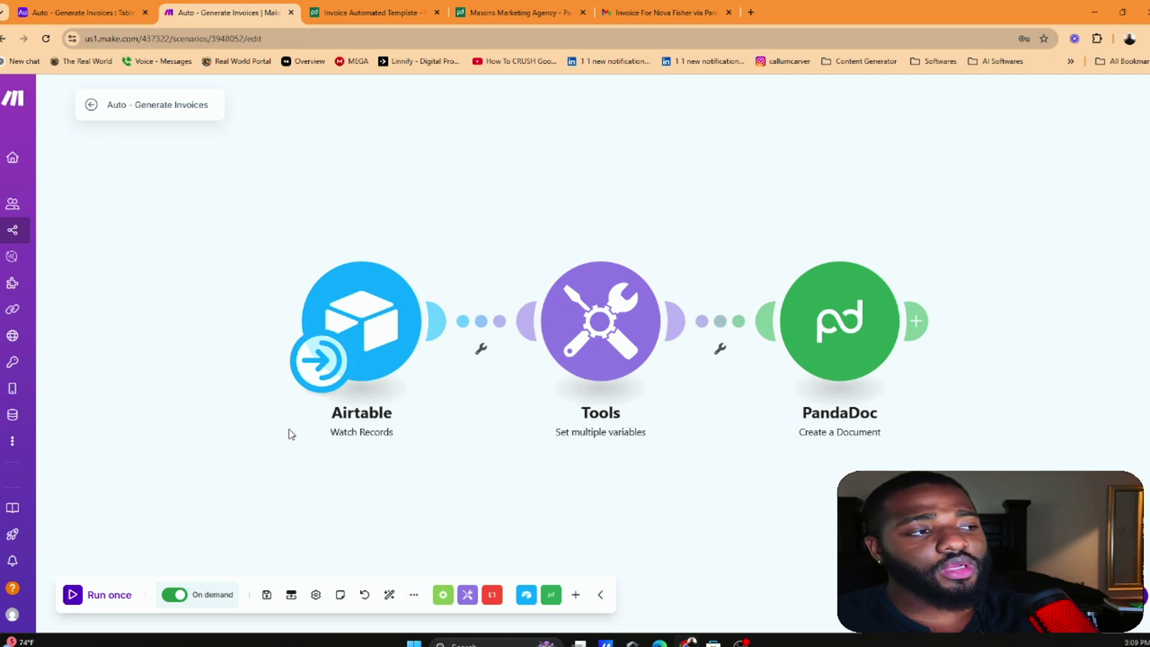